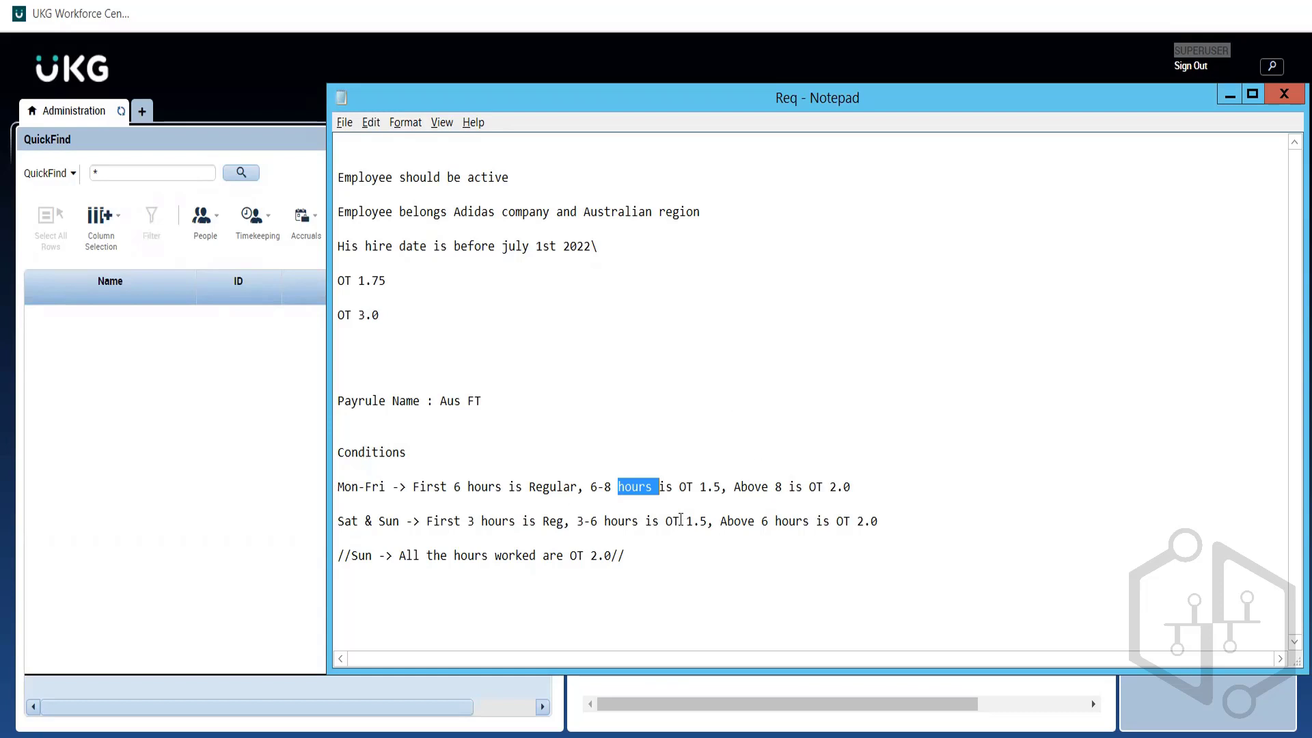
Switch from the requirement notes to UKG Workforce Central and open the pay code Definition list under Pay Policies in Setup
left_click(718, 482)
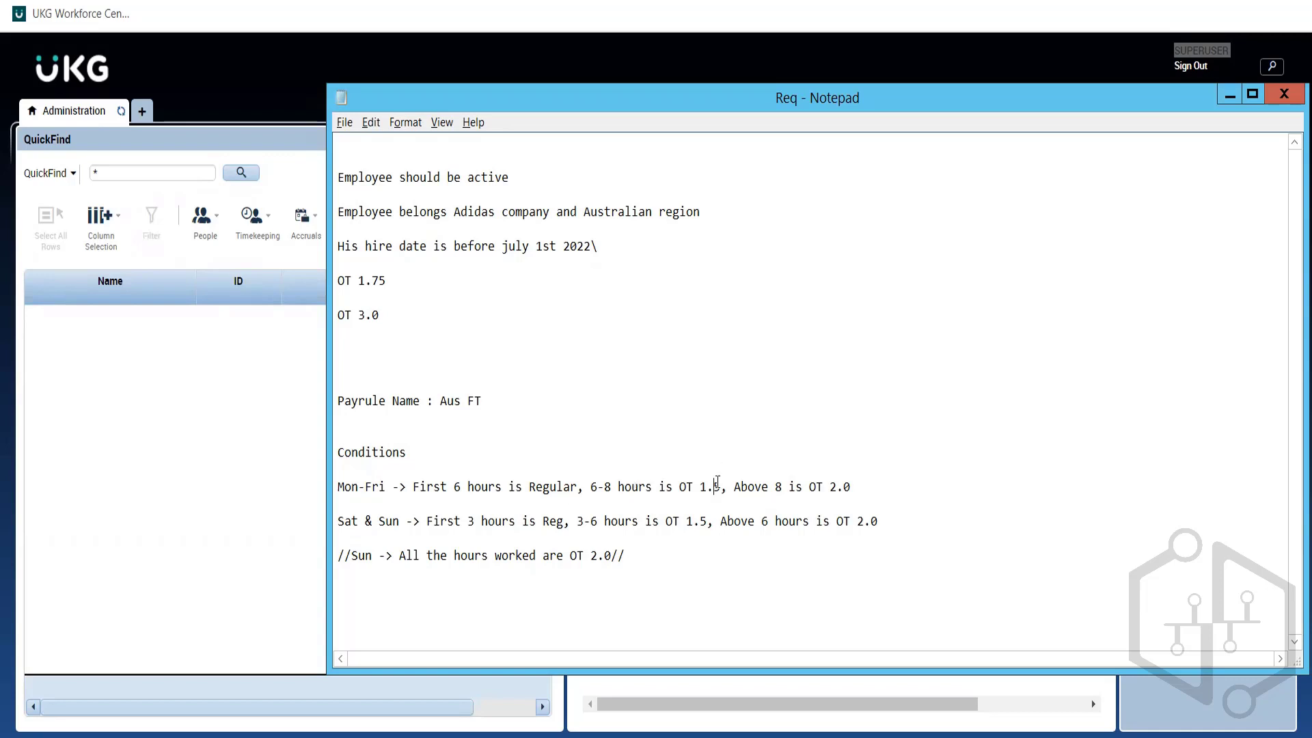
double_click(717, 483)
left_click(175, 452)
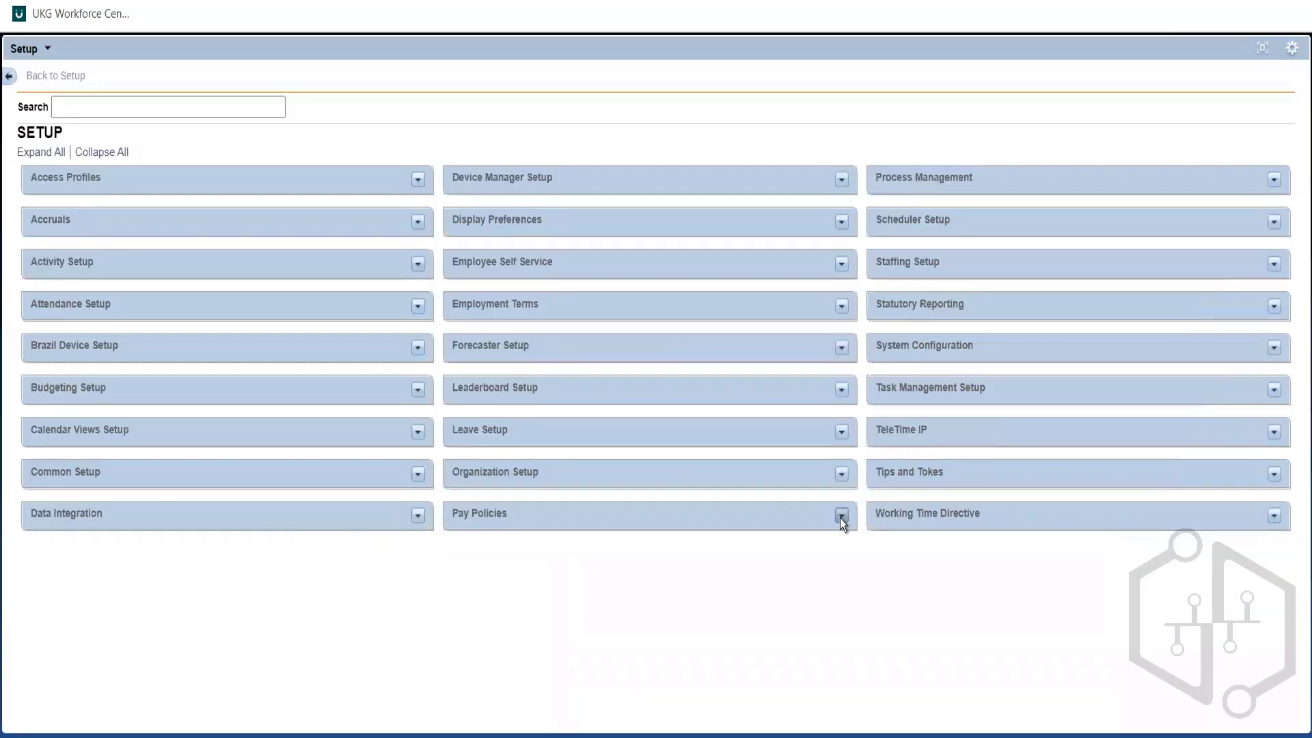
left_click(842, 517)
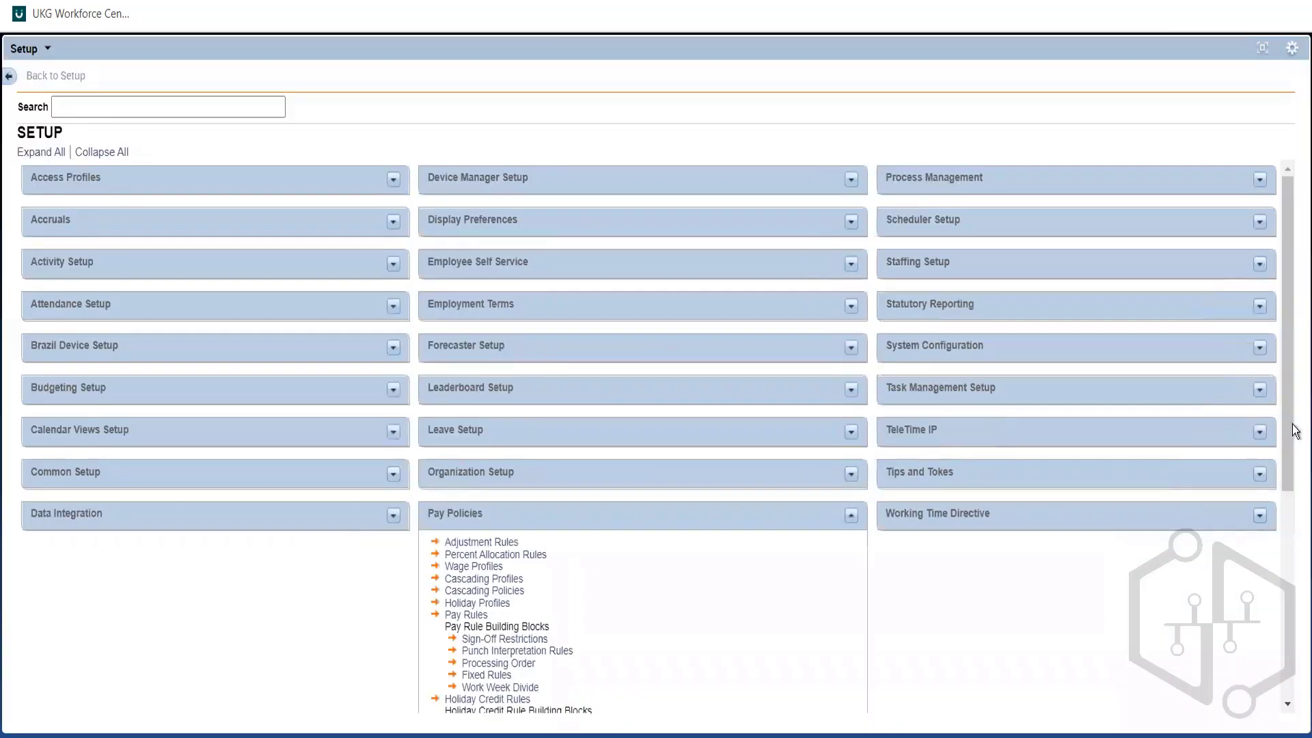
left_click_drag(1286, 443, 1286, 443)
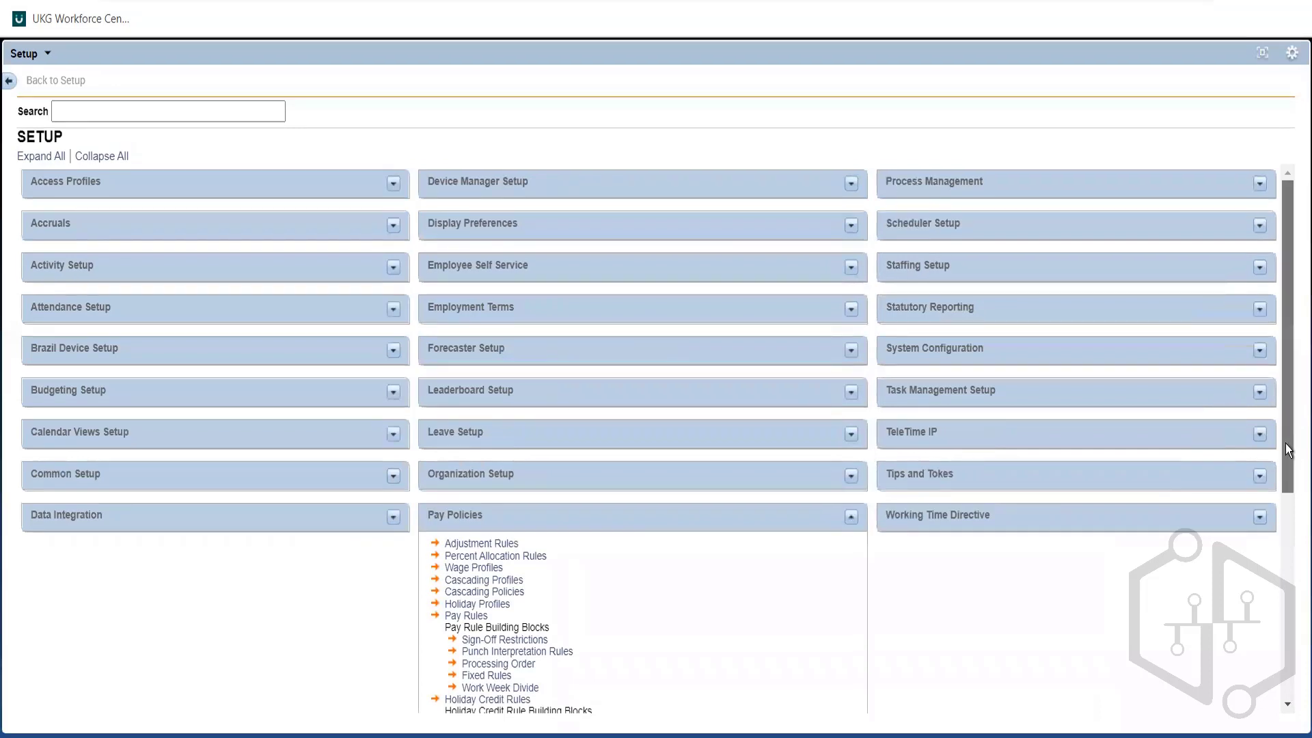
scroll(1281, 594, "down", 5)
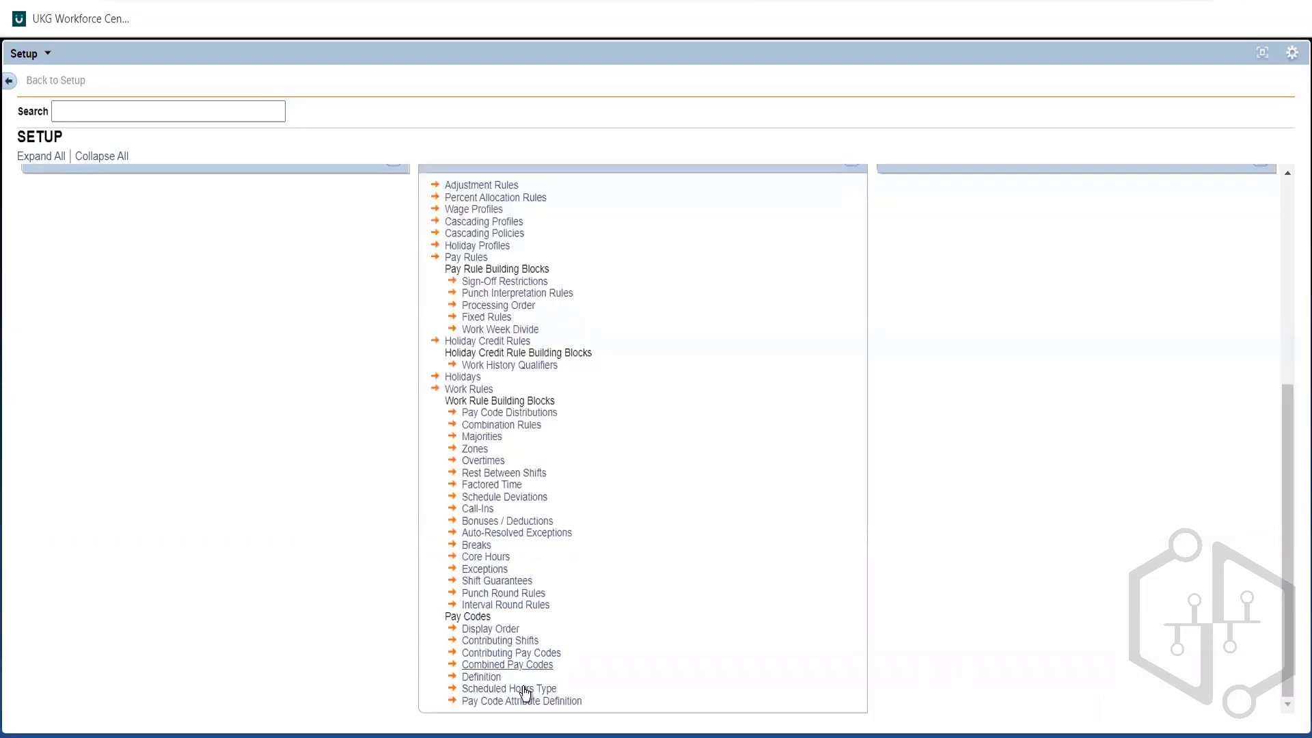
left_click(488, 677)
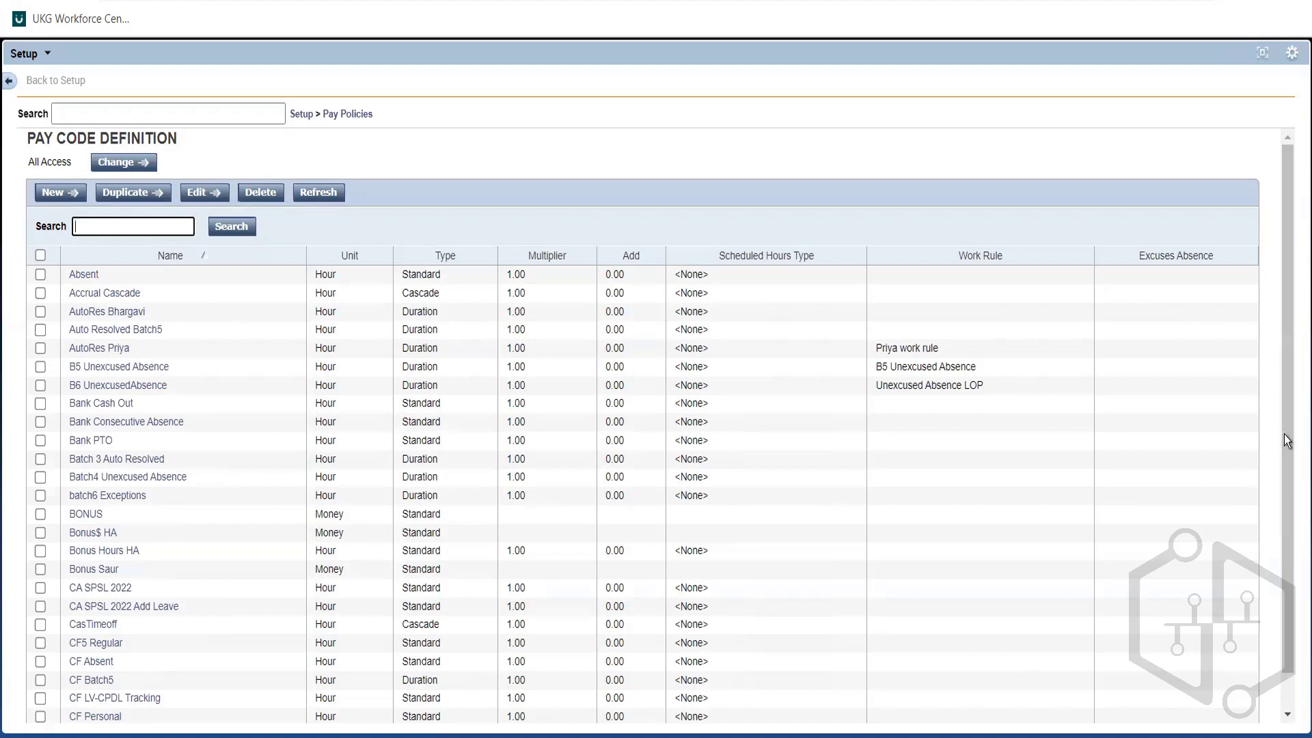
Search the pay code definitions for OT*
left_click_drag(1284, 444, 1287, 589)
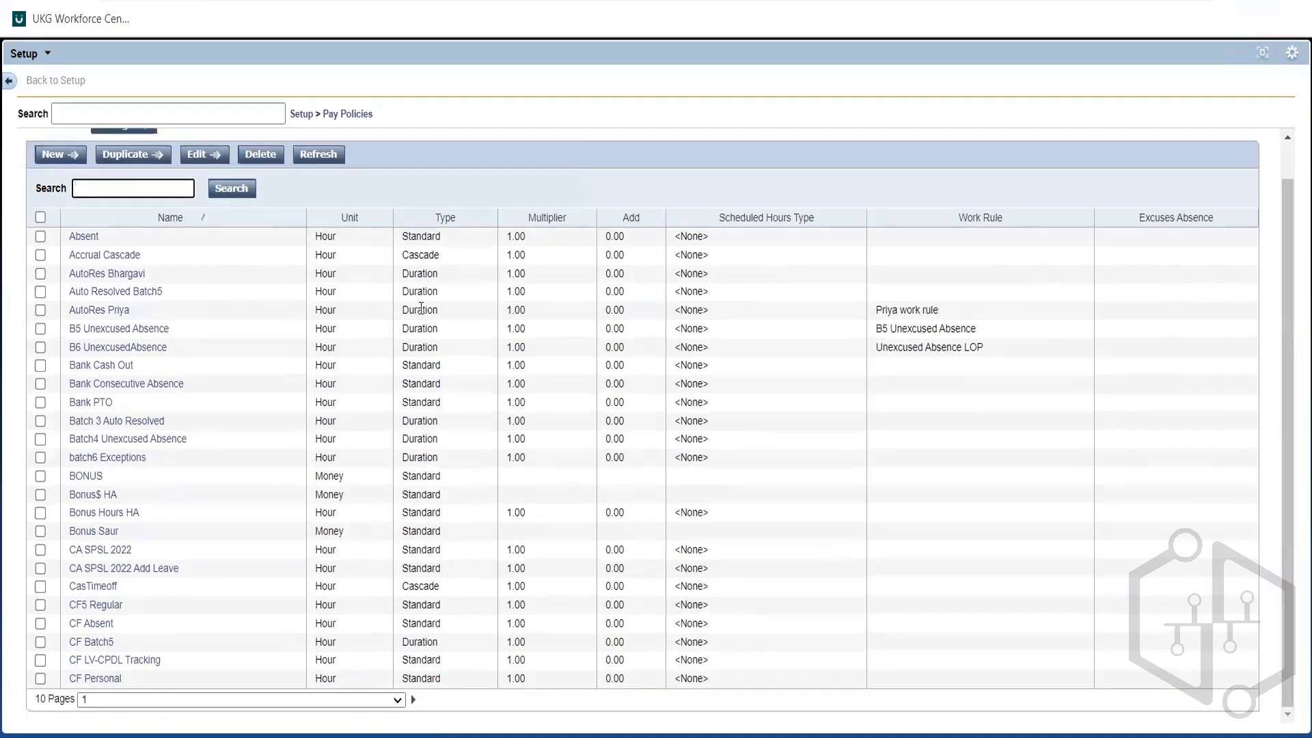
left_click(113, 183)
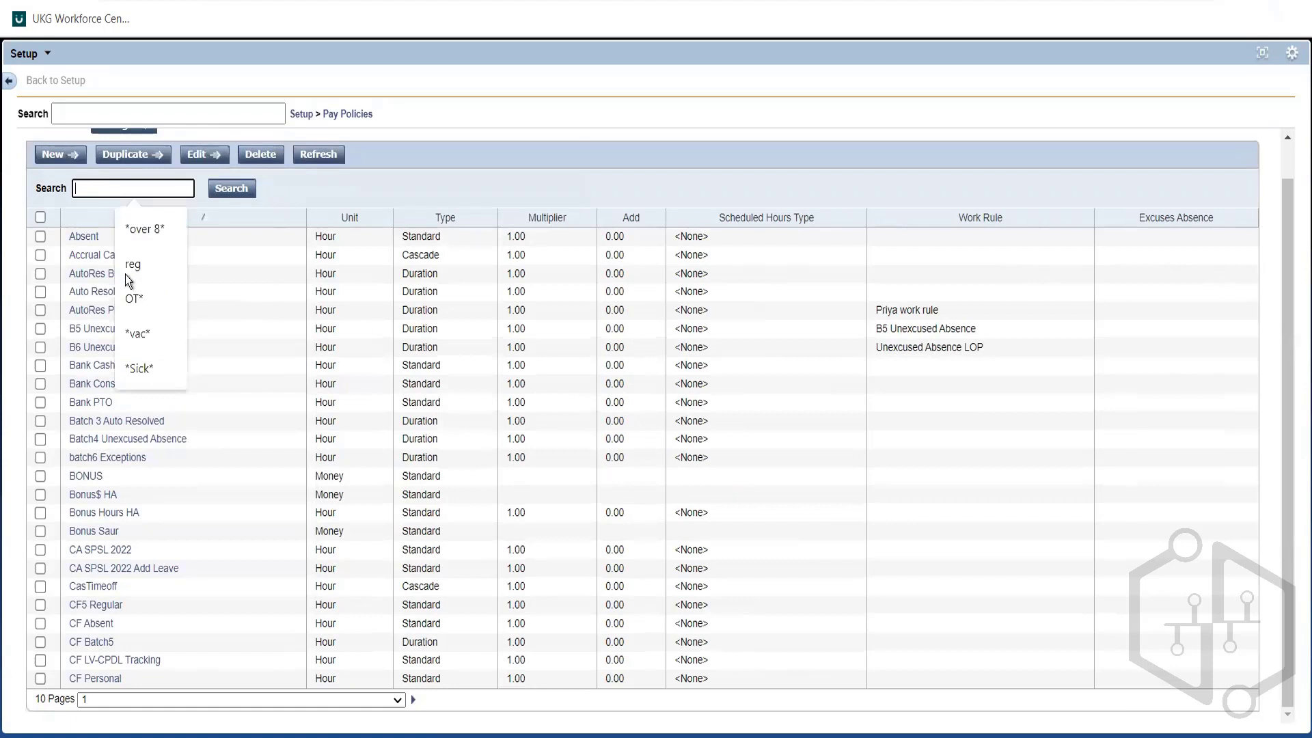
left_click(134, 298)
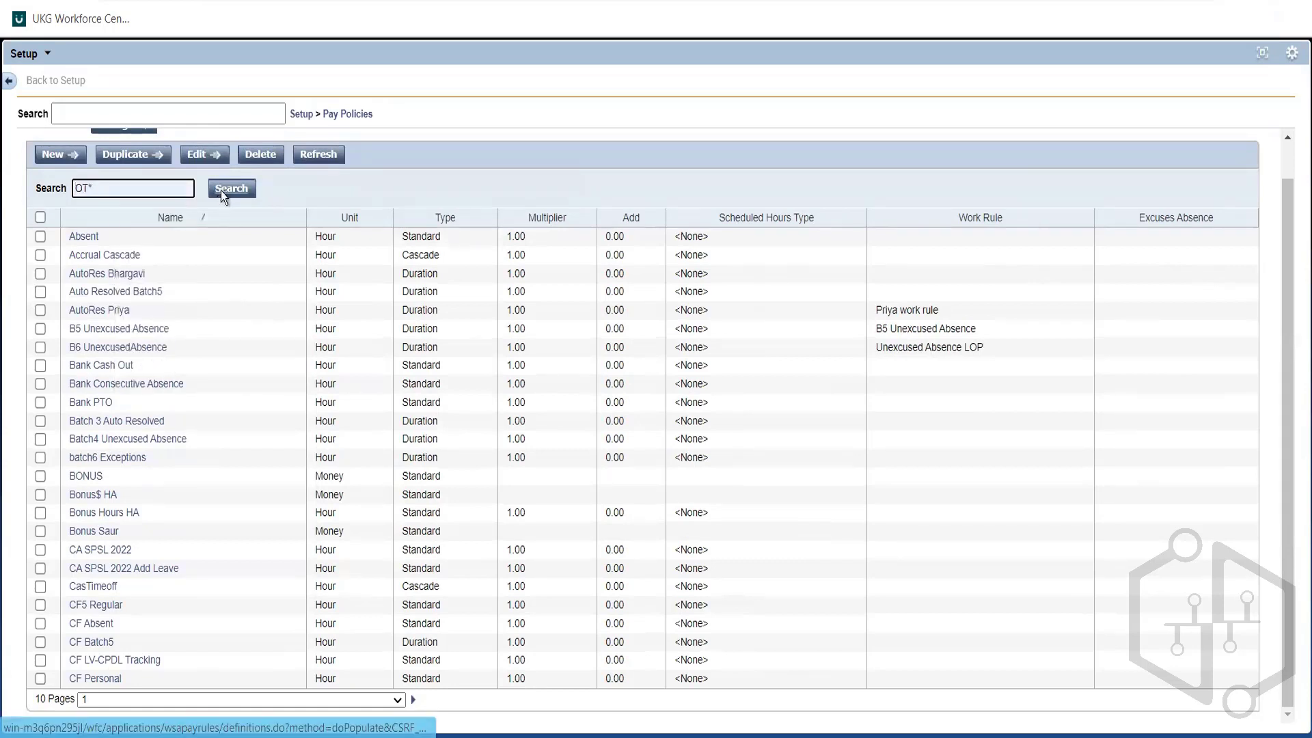
left_click(222, 194)
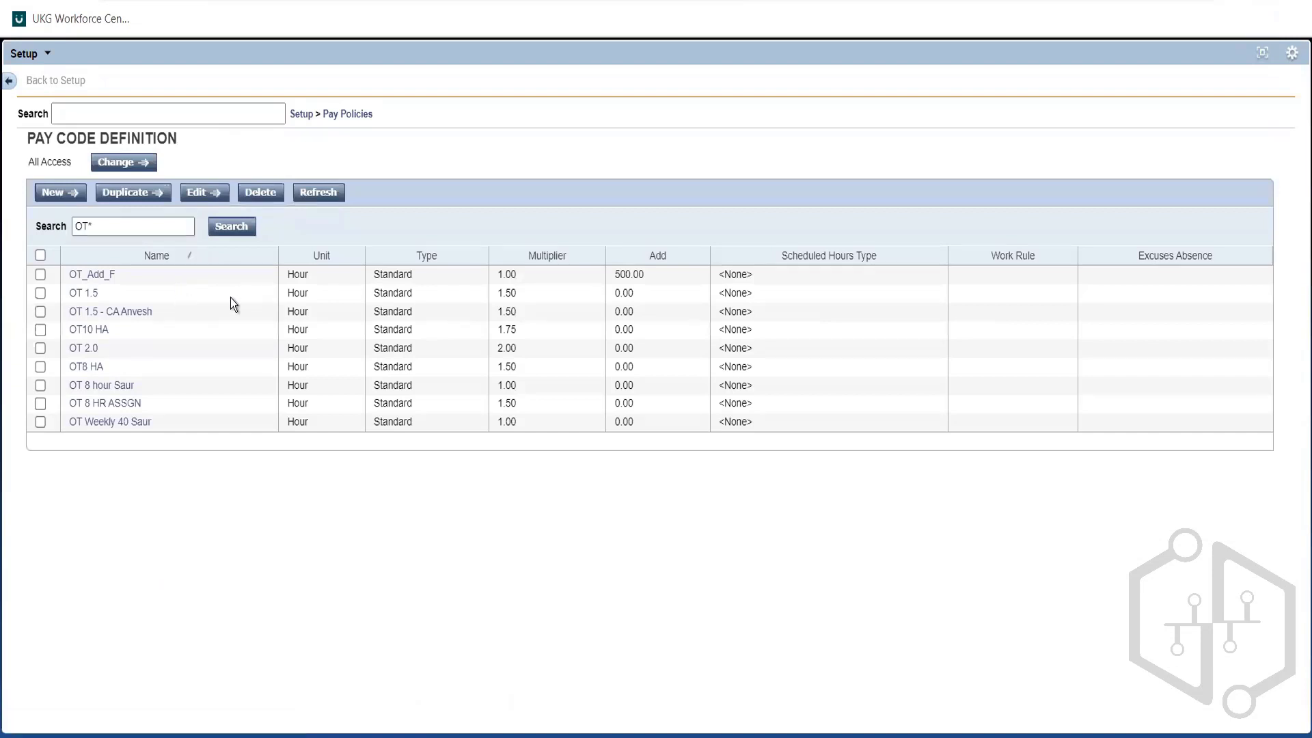
Examine the multipliers of the OT 1.5 and OT 2.0 pay codes and select both entries
double_click(513, 290)
left_click(543, 296)
double_click(517, 350)
left_click(517, 350)
left_click(40, 349)
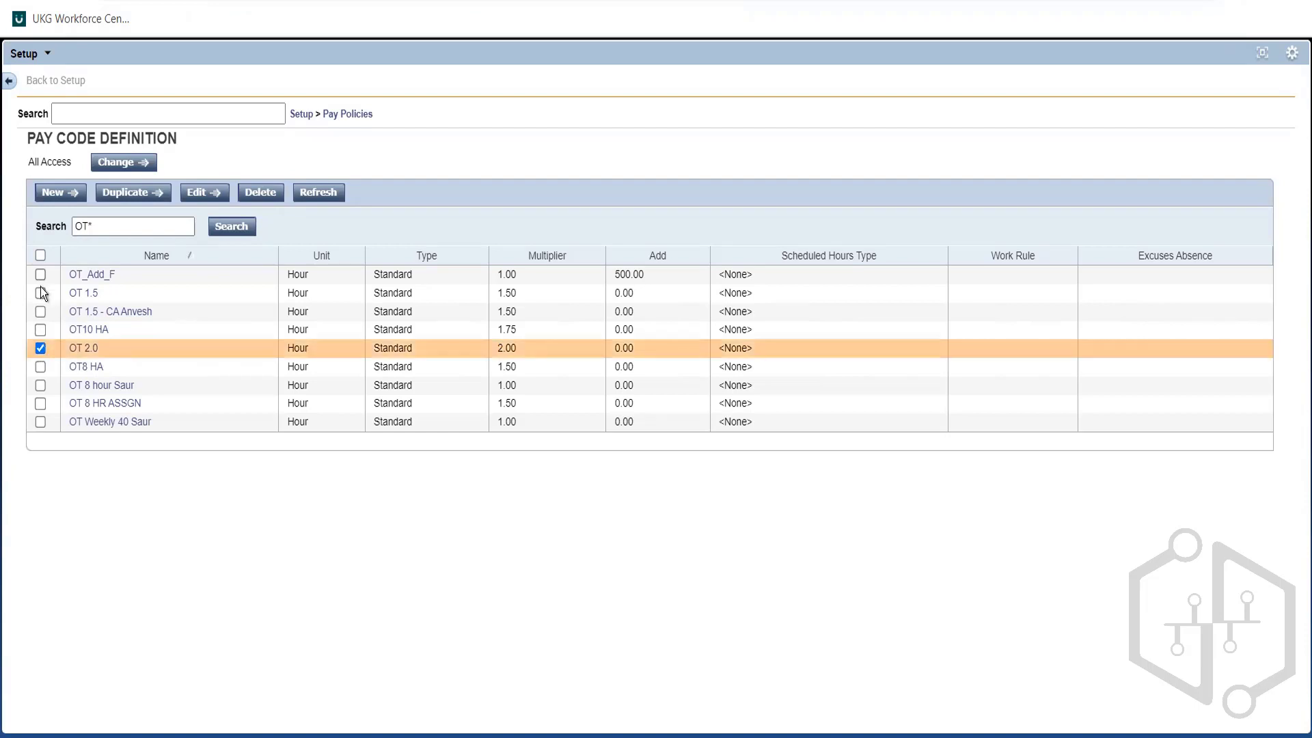
left_click(41, 293)
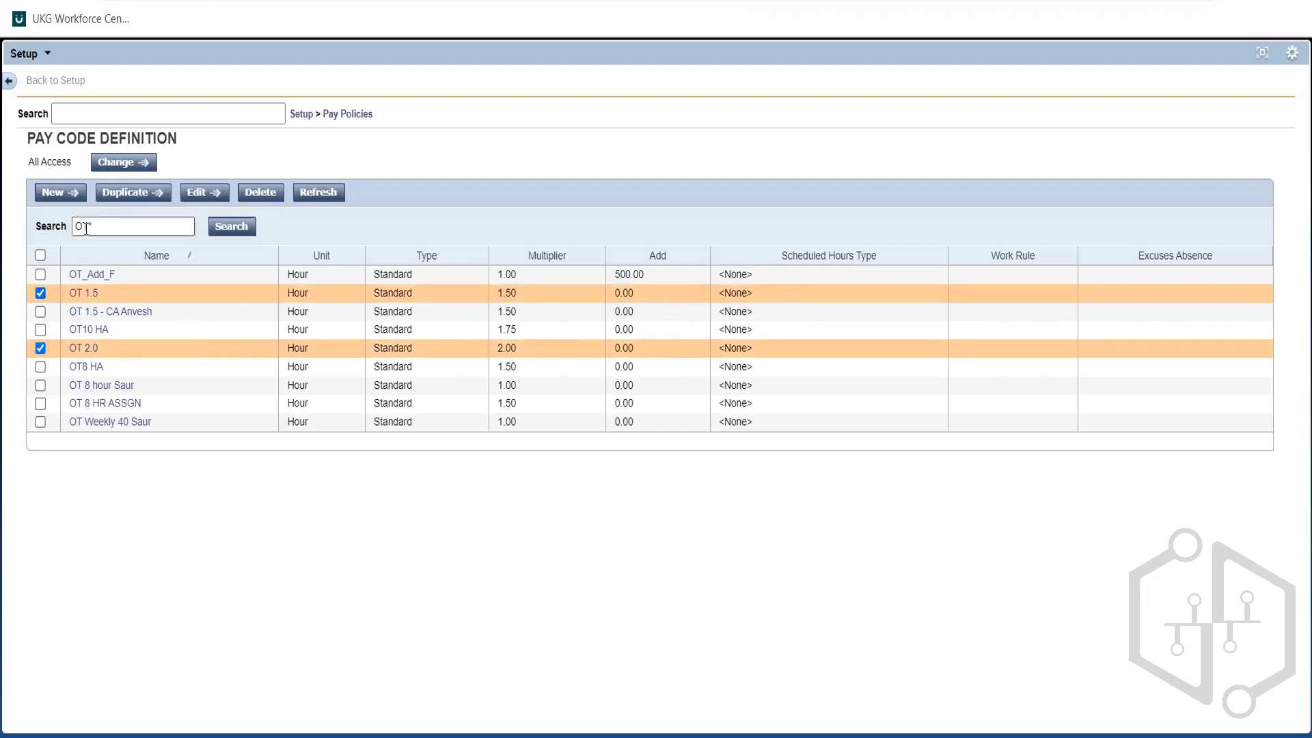
Search the pay code definitions for reg to check the regular pay code
left_click_drag(96, 226, 86, 227)
double_click(79, 226)
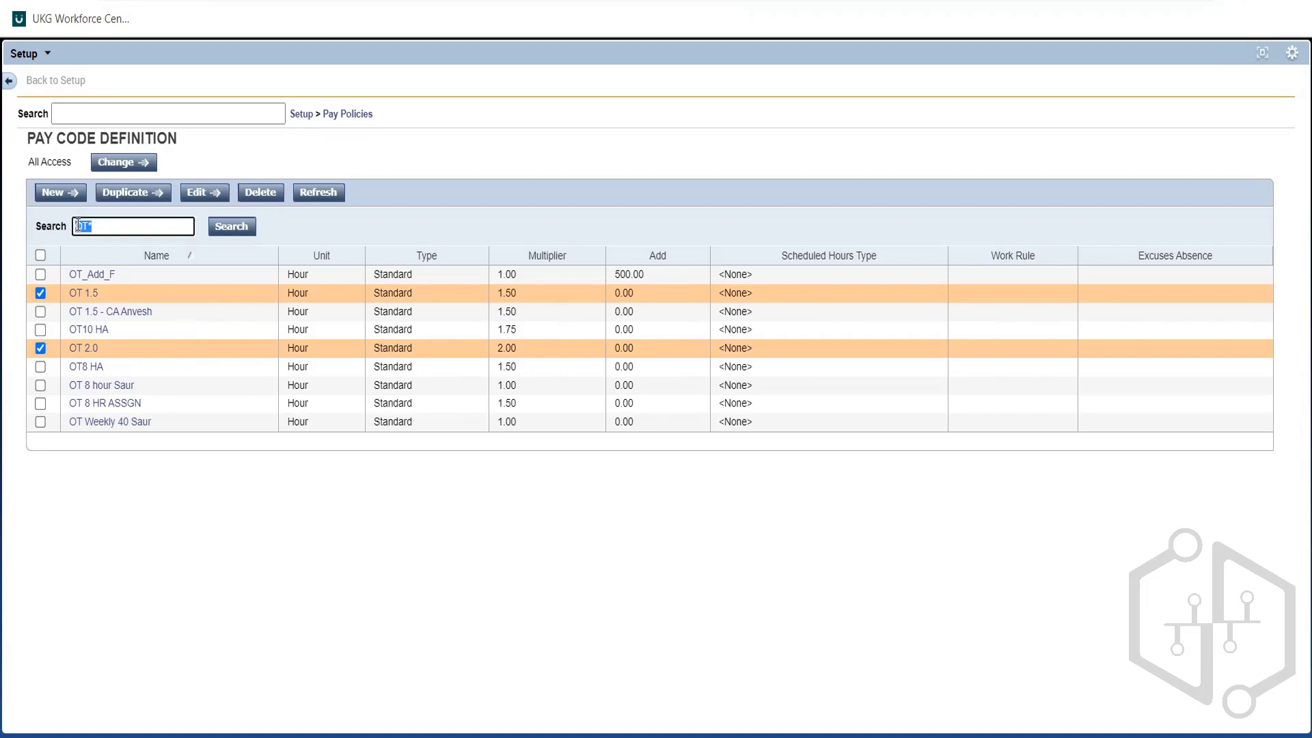
type("Re")
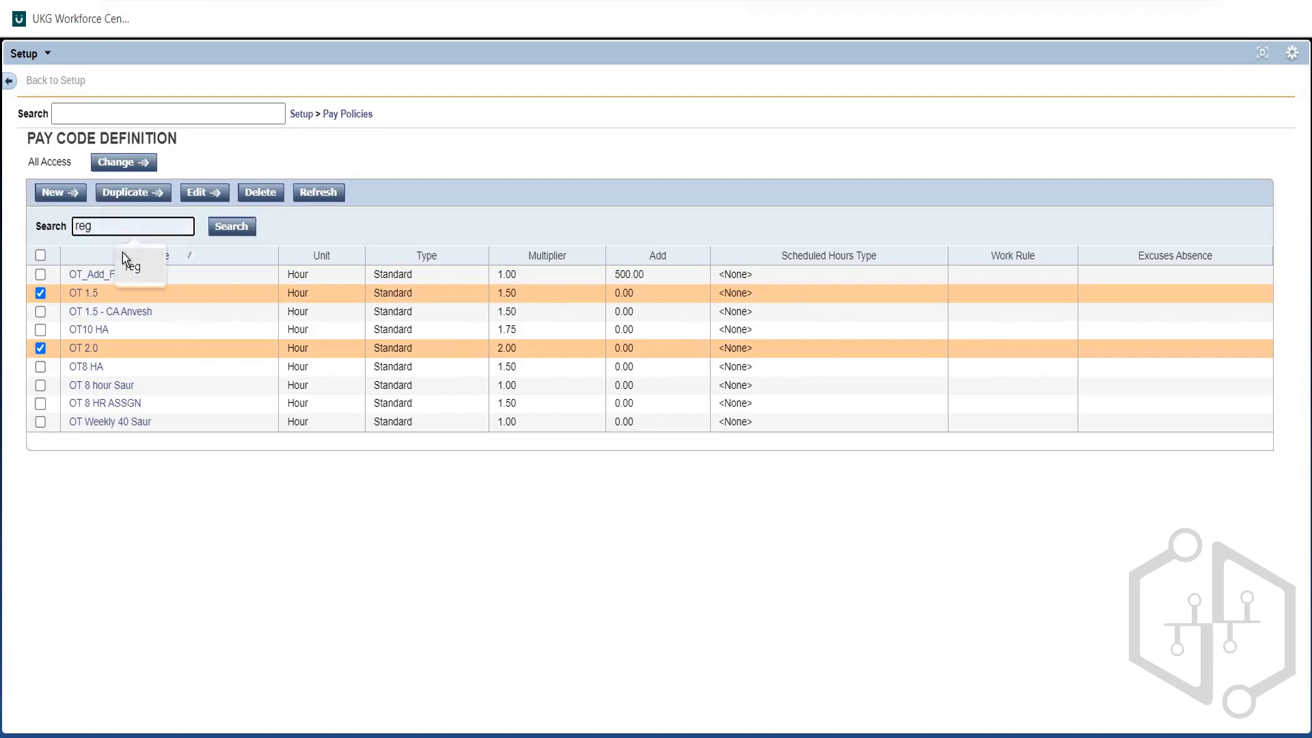
left_click(142, 274)
left_click(228, 227)
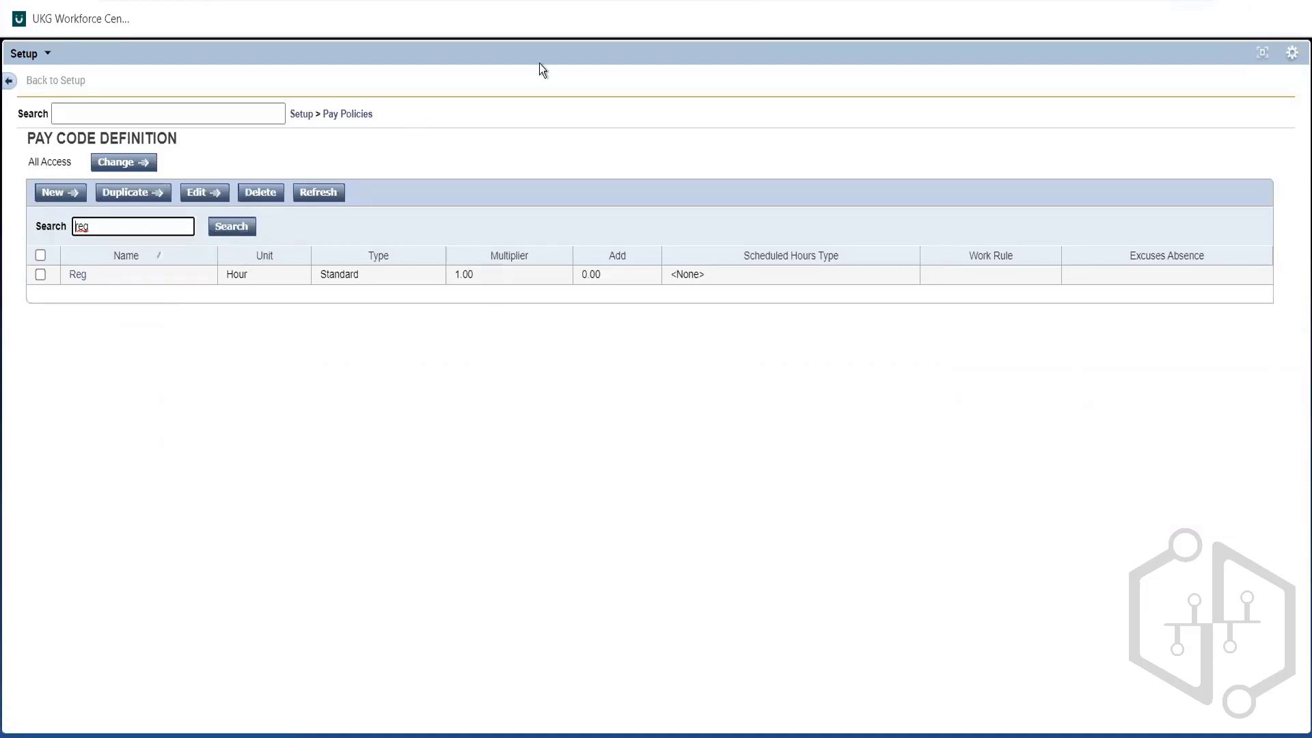
left_click(1259, 52)
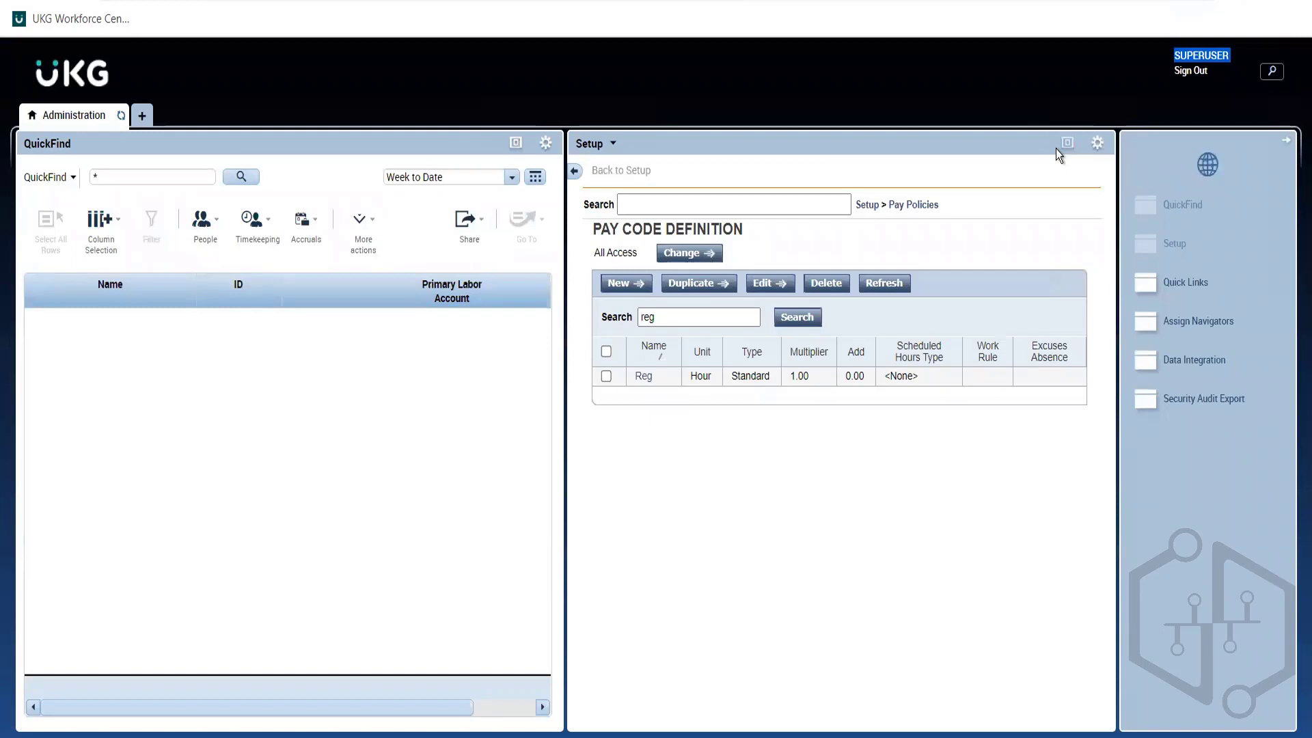
left_click(1067, 142)
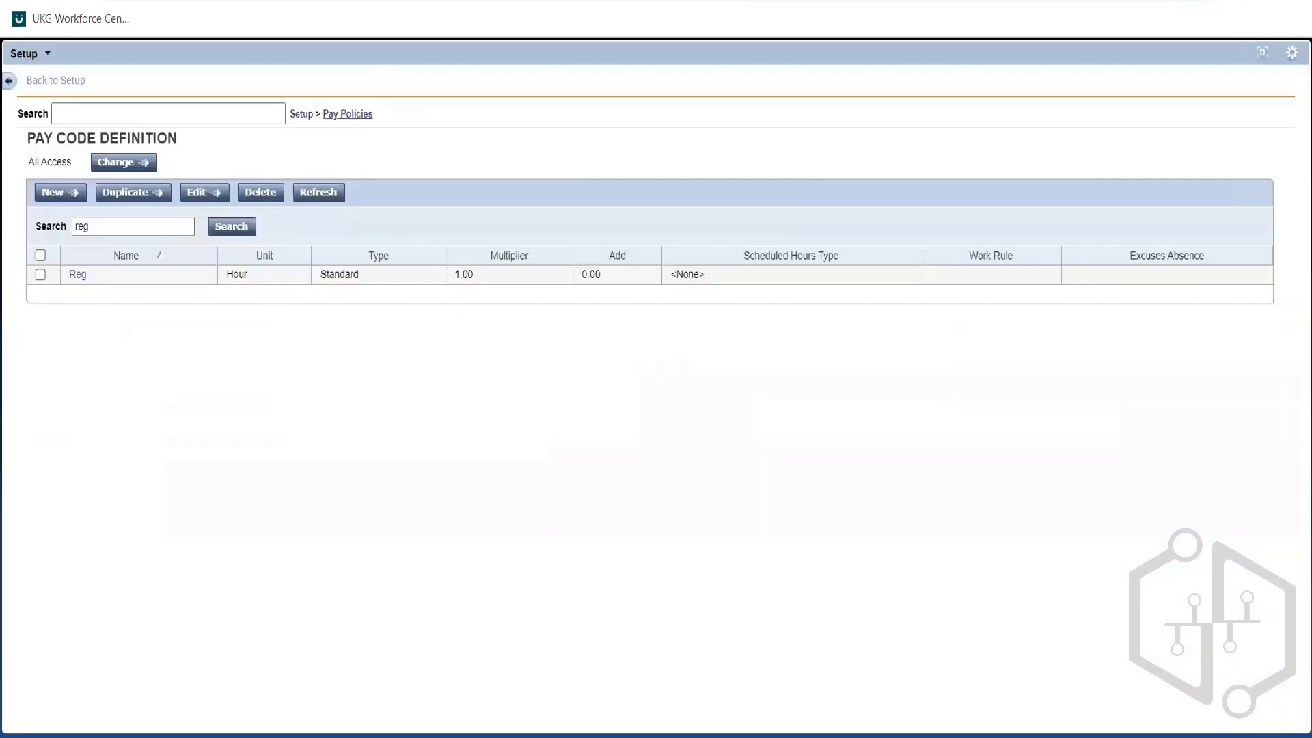
Review the Mon-Fri hour limits in the Req notes and open the Overtimes rules under Pay Policies
left_click(347, 114)
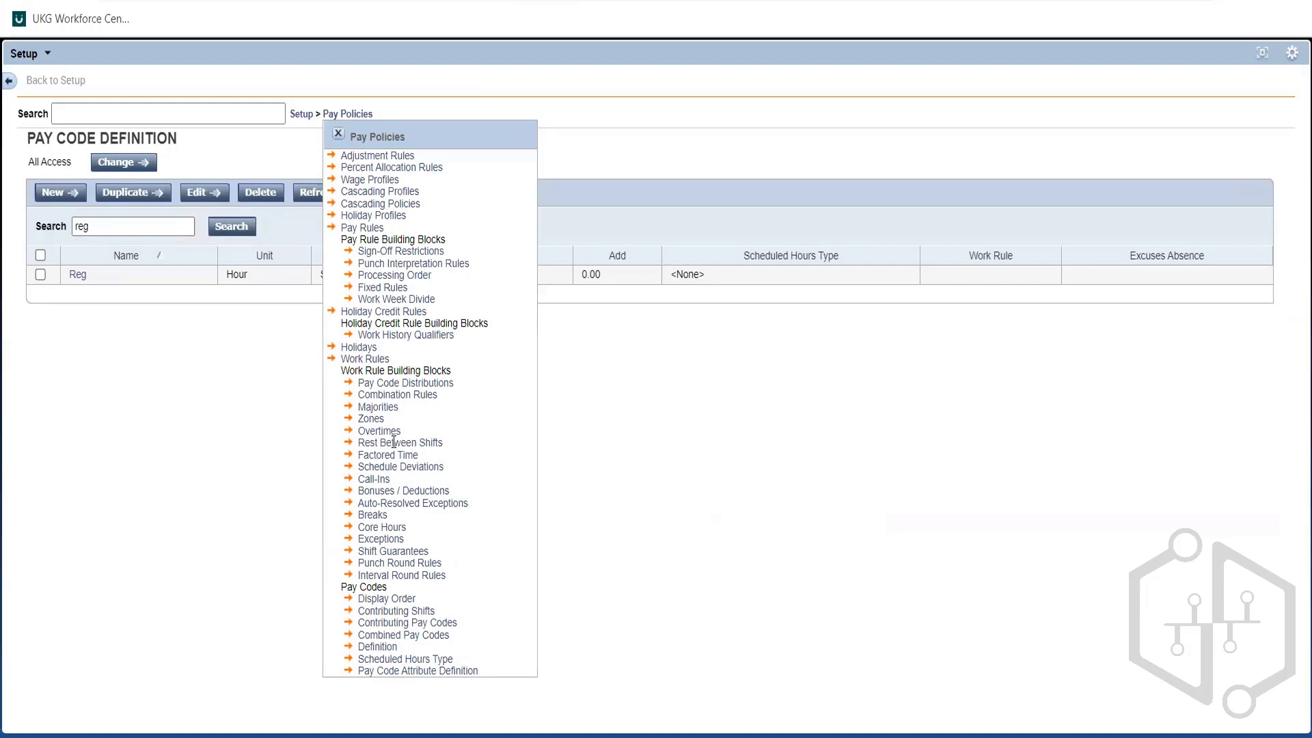
key("alt+Tab")
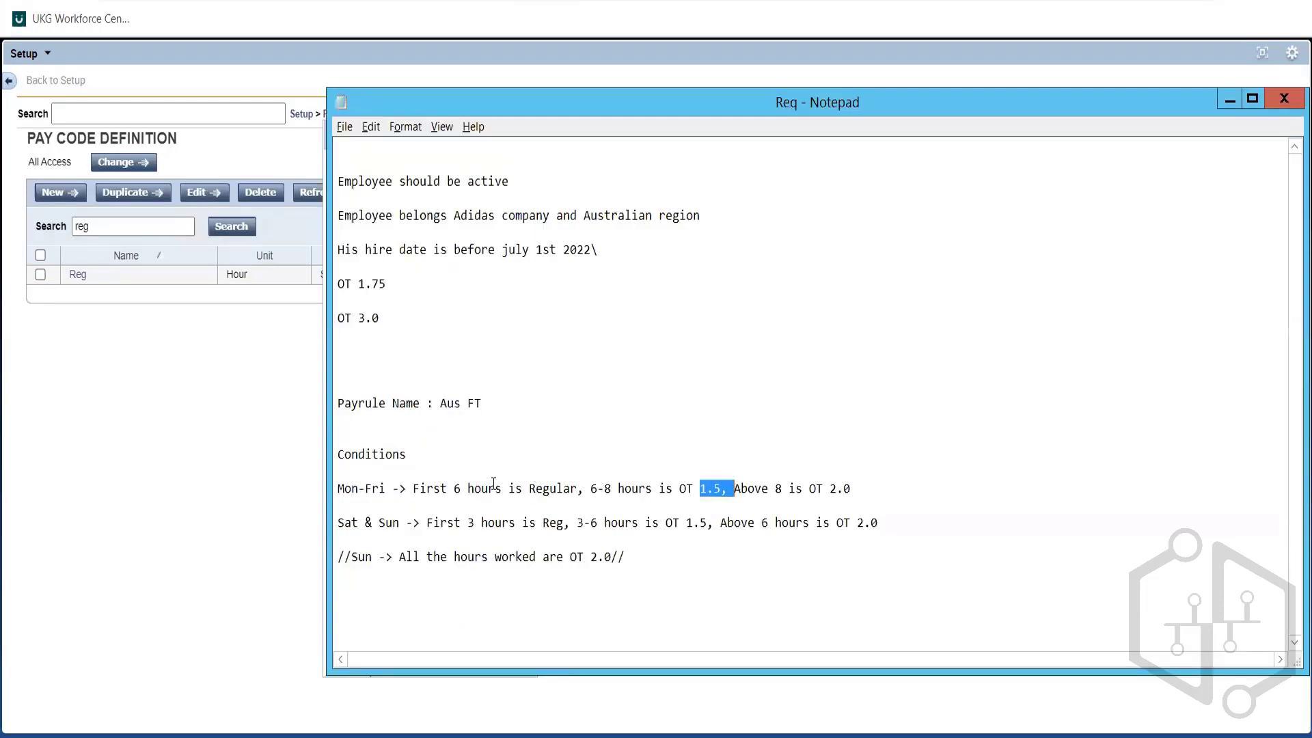
double_click(593, 487)
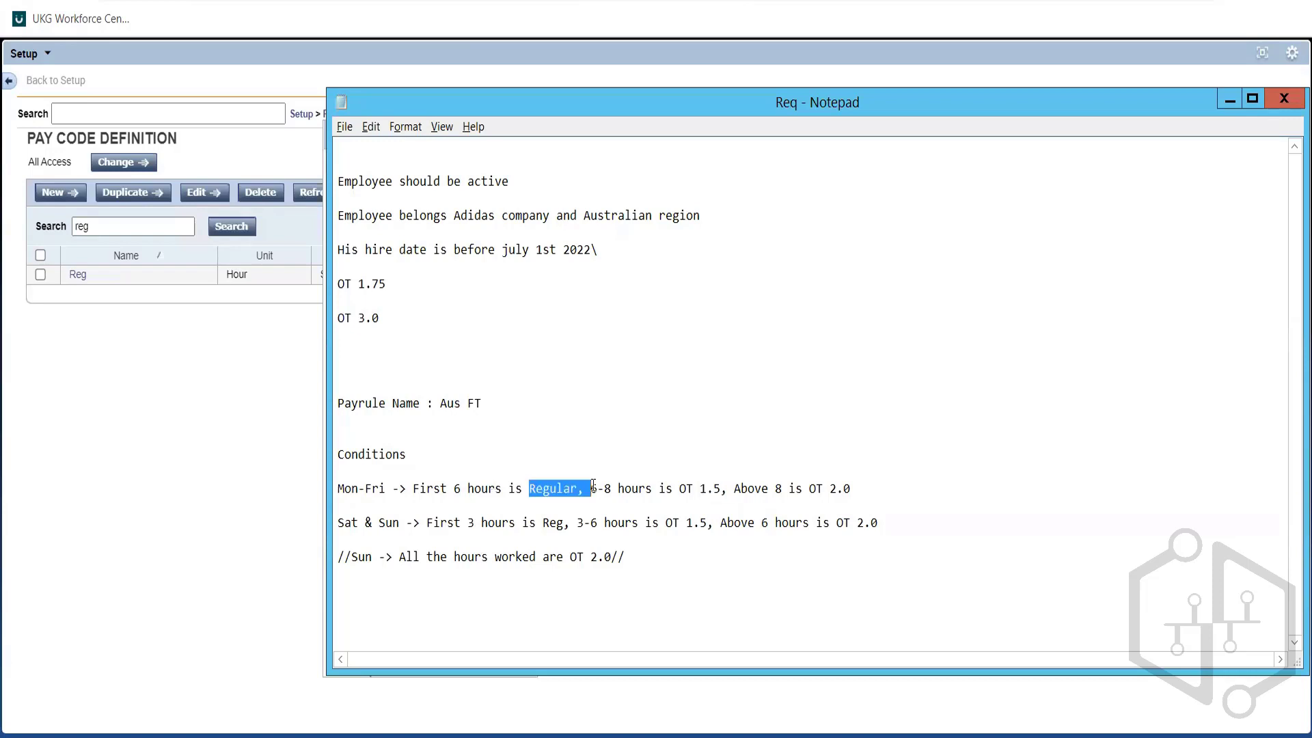
left_click(594, 487)
double_click(594, 486)
left_click(611, 487)
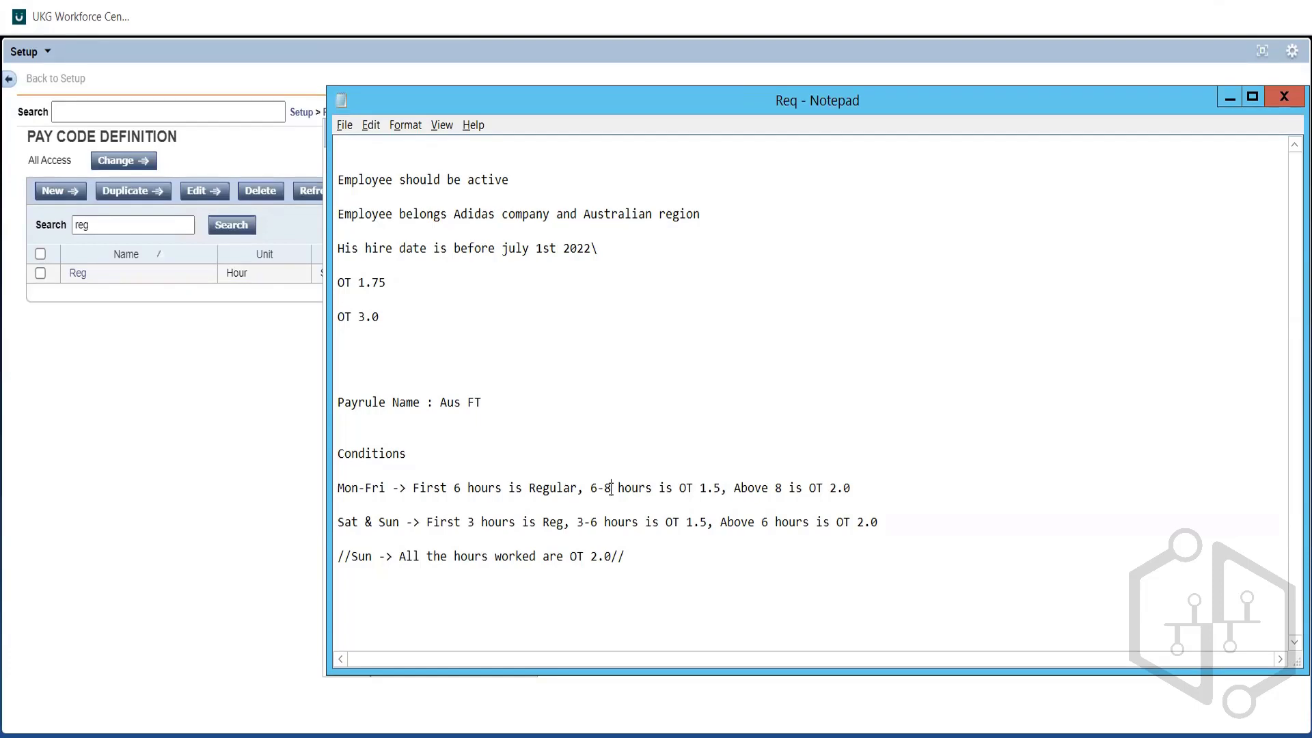
left_click(599, 487)
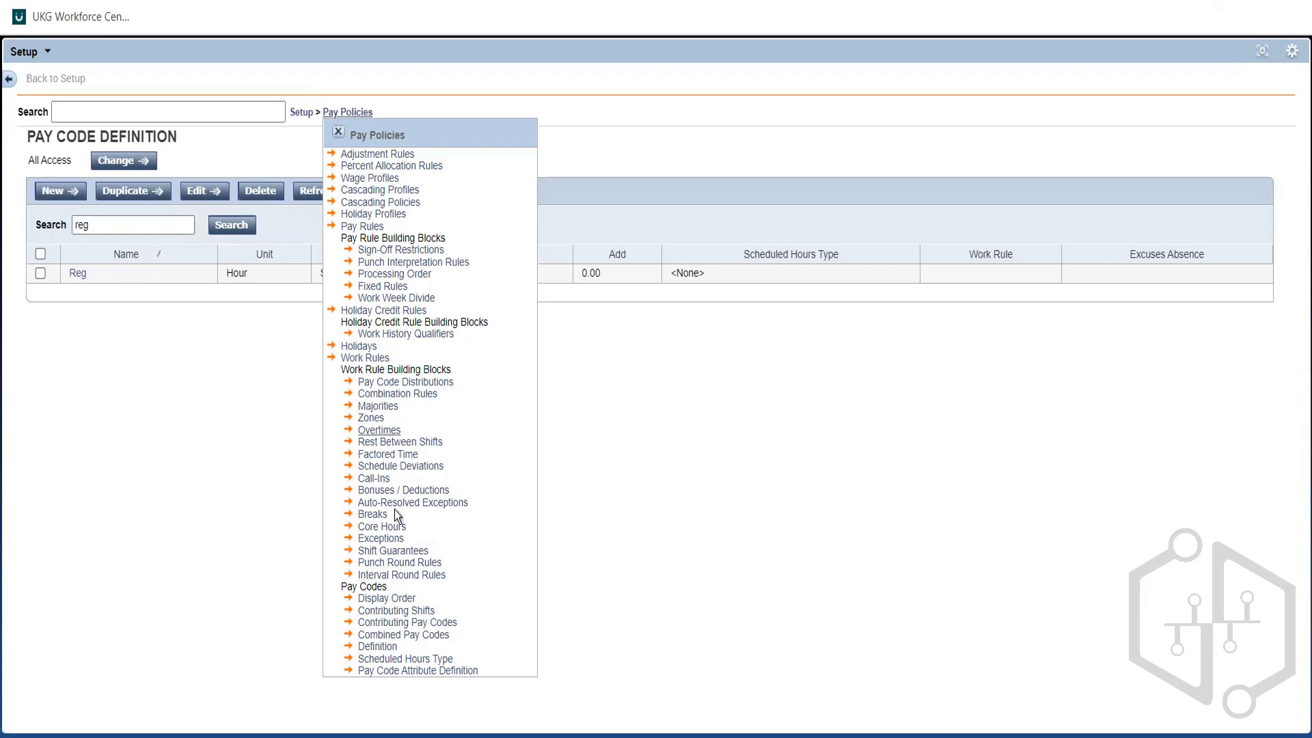
left_click(379, 431)
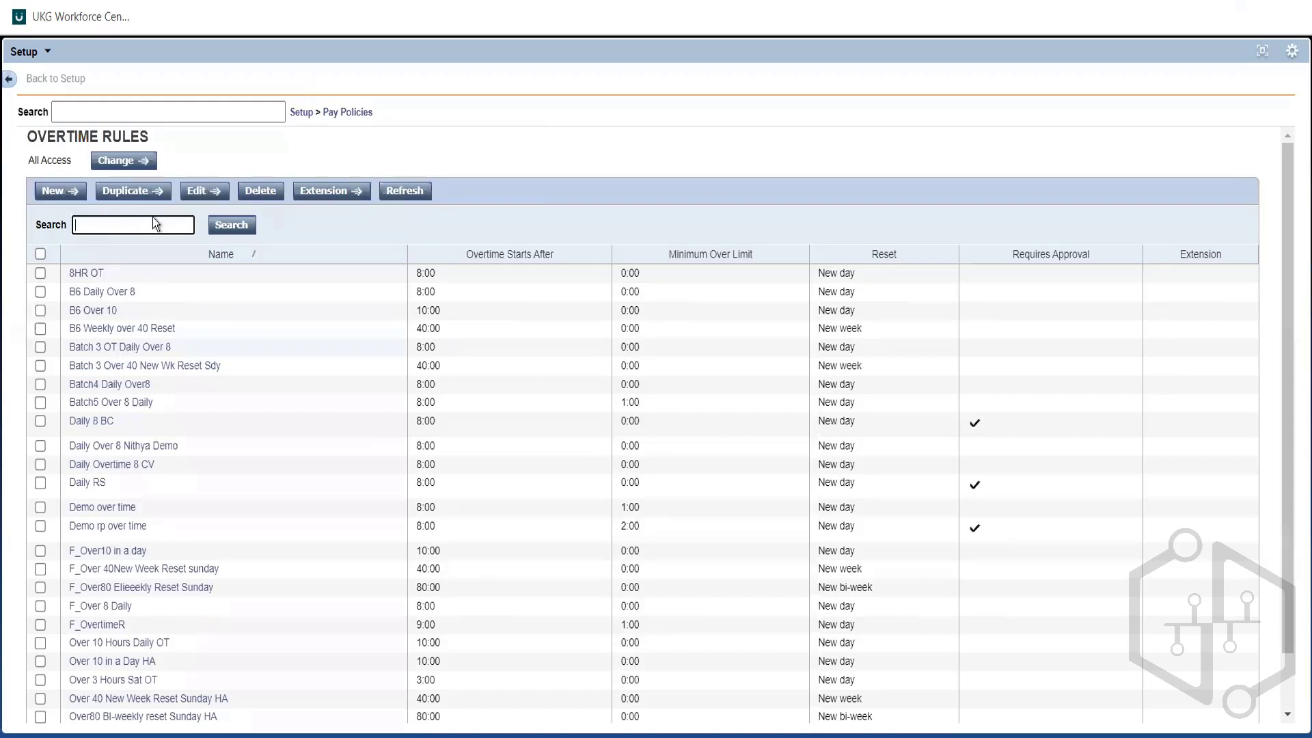
Start a new overtime rule and name it "Over 6 hours daily"
type("Over")
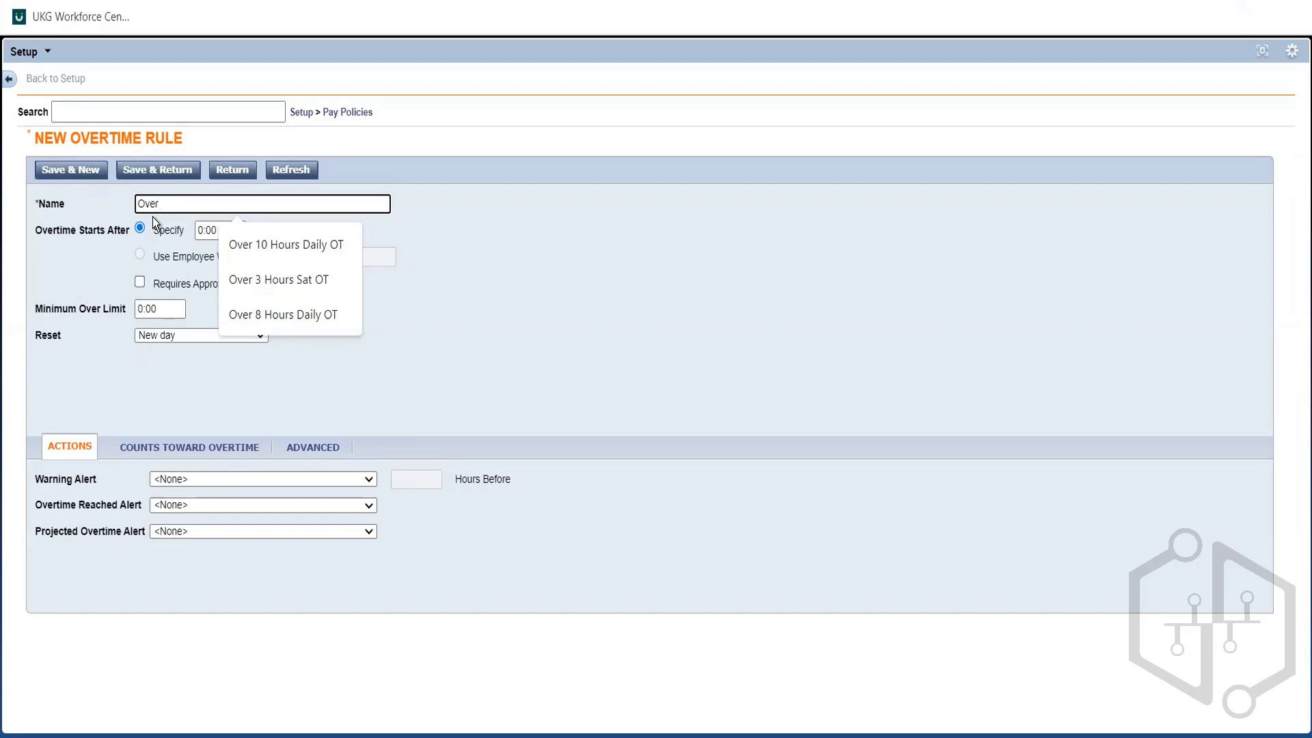
type(" 6 hours")
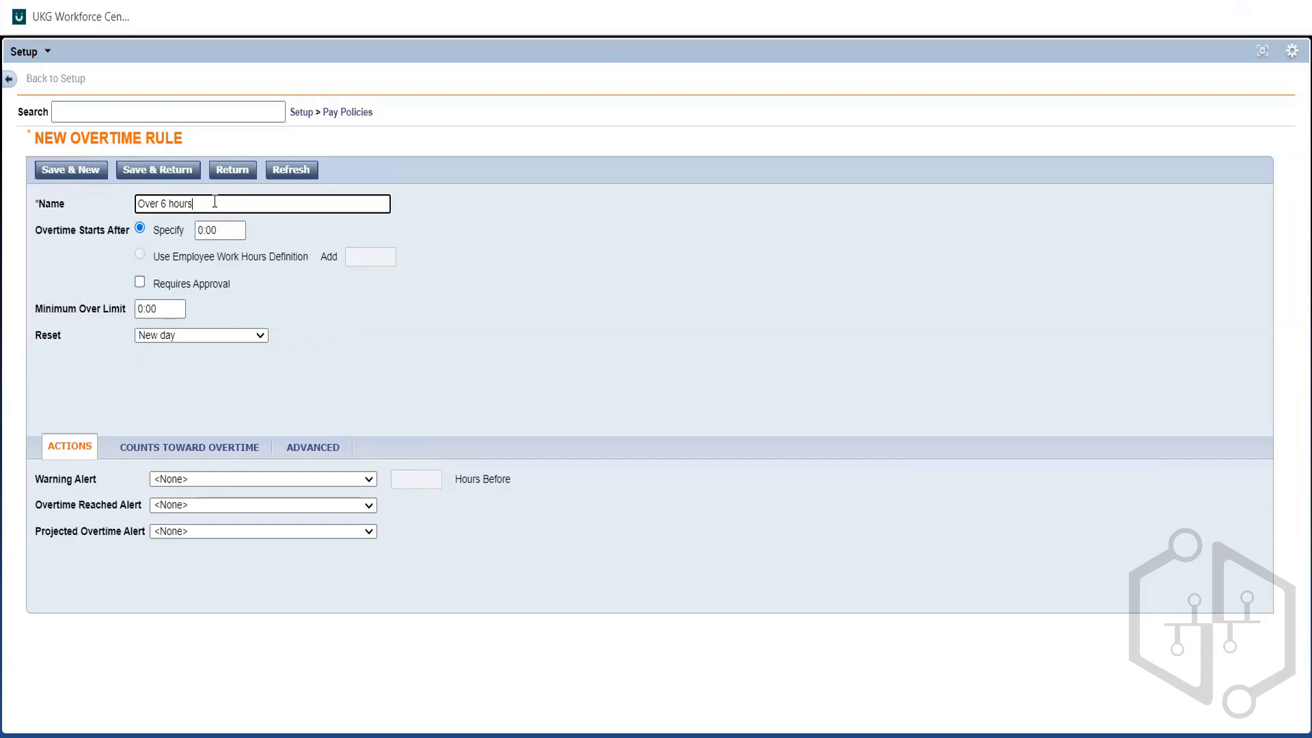
type("daily")
left_click(262, 230)
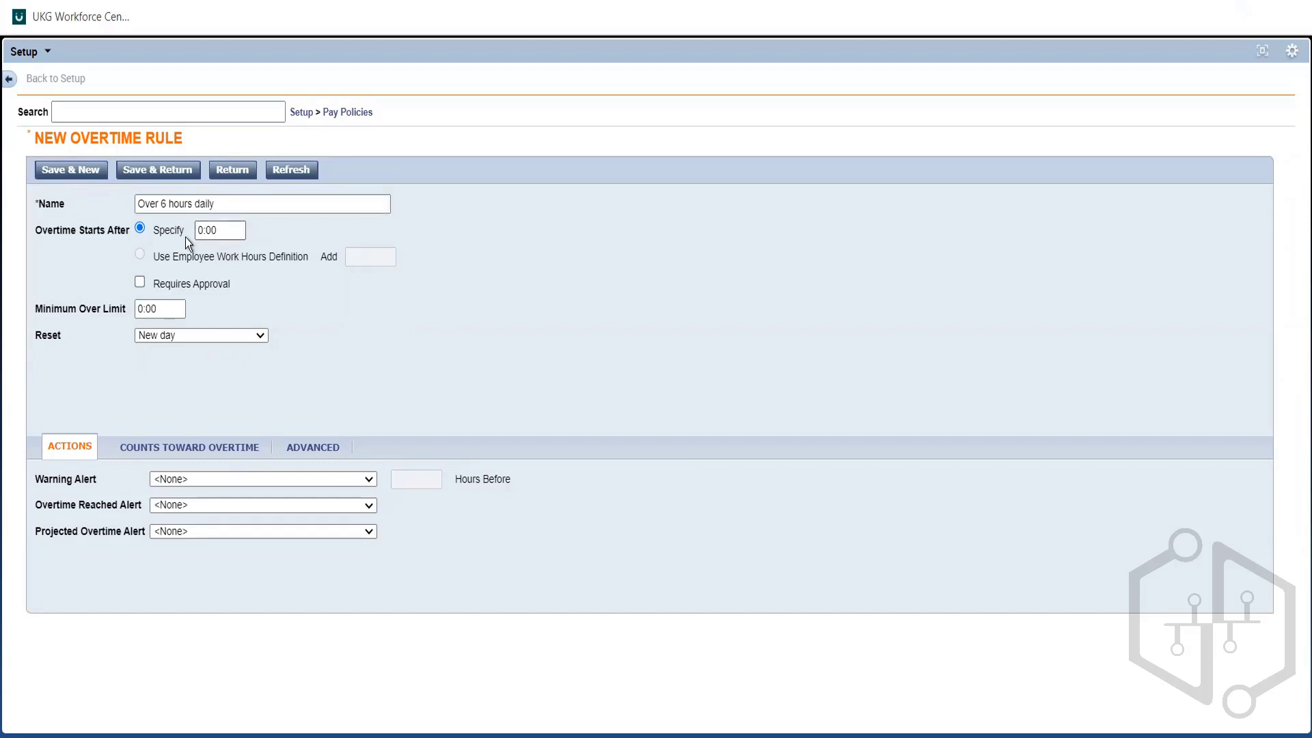
left_click(226, 203)
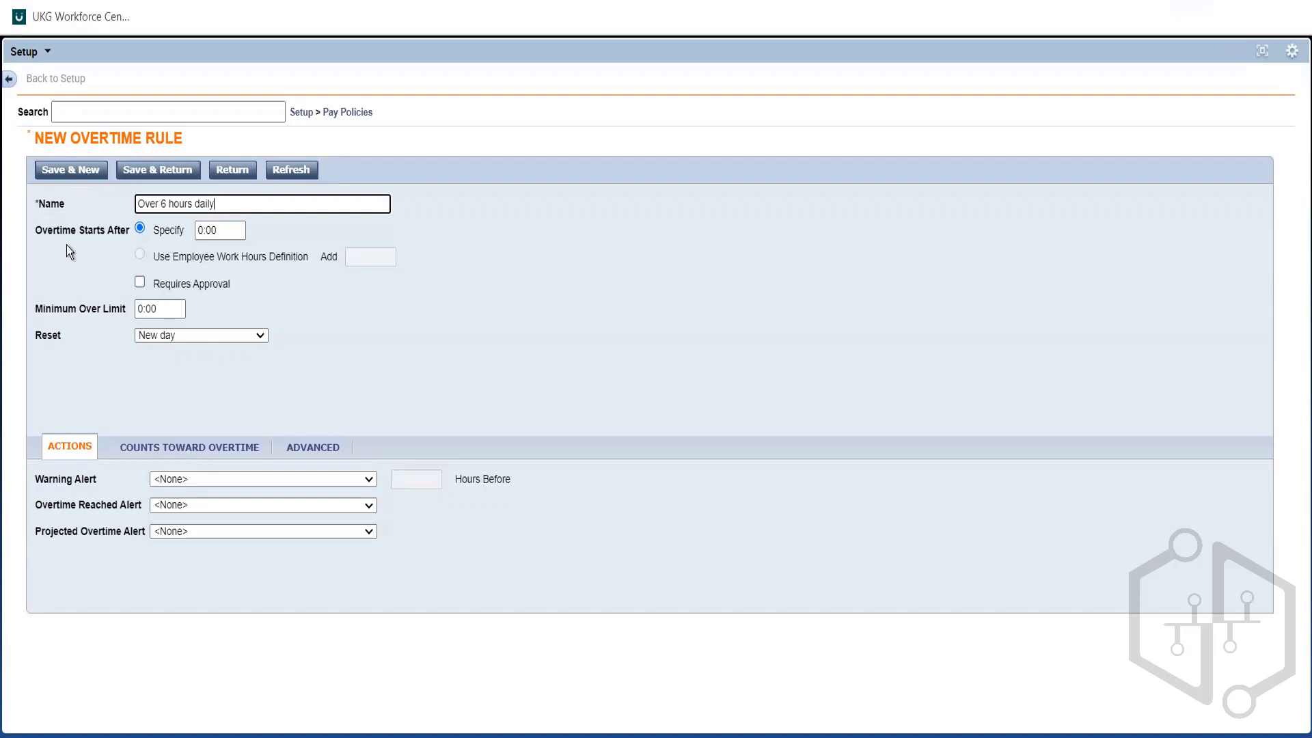
Set the rule's overtime to start after 6:00 and keep the reset on New day
left_click(204, 226)
key("BackSpace")
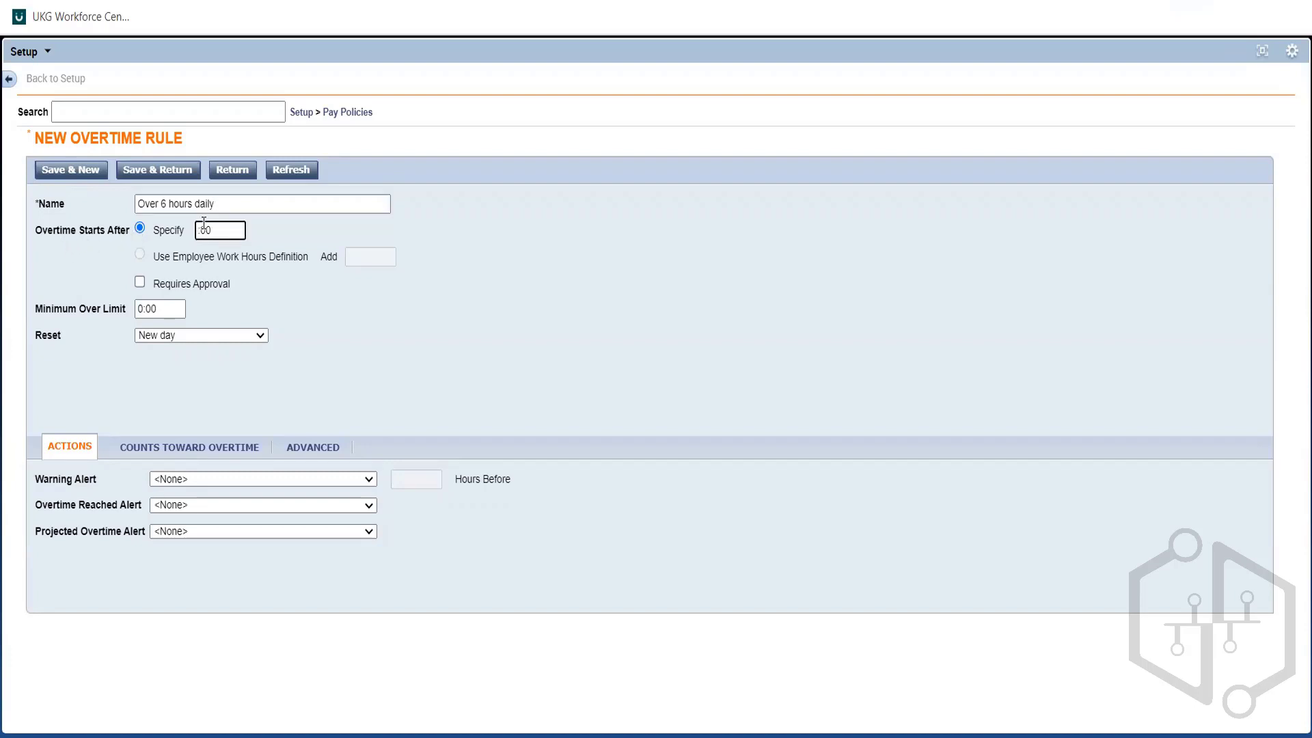
type("6")
left_click(342, 278)
left_click(168, 338)
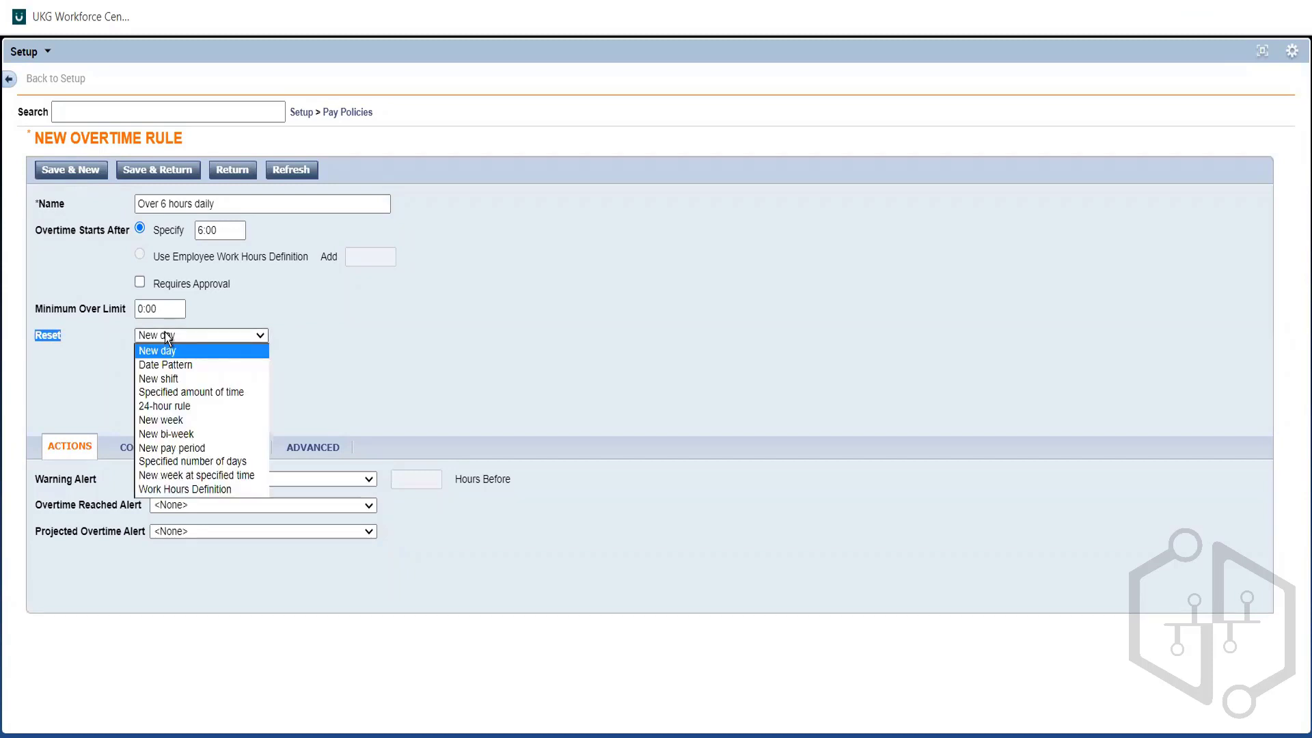
left_click(166, 332)
left_click(89, 359)
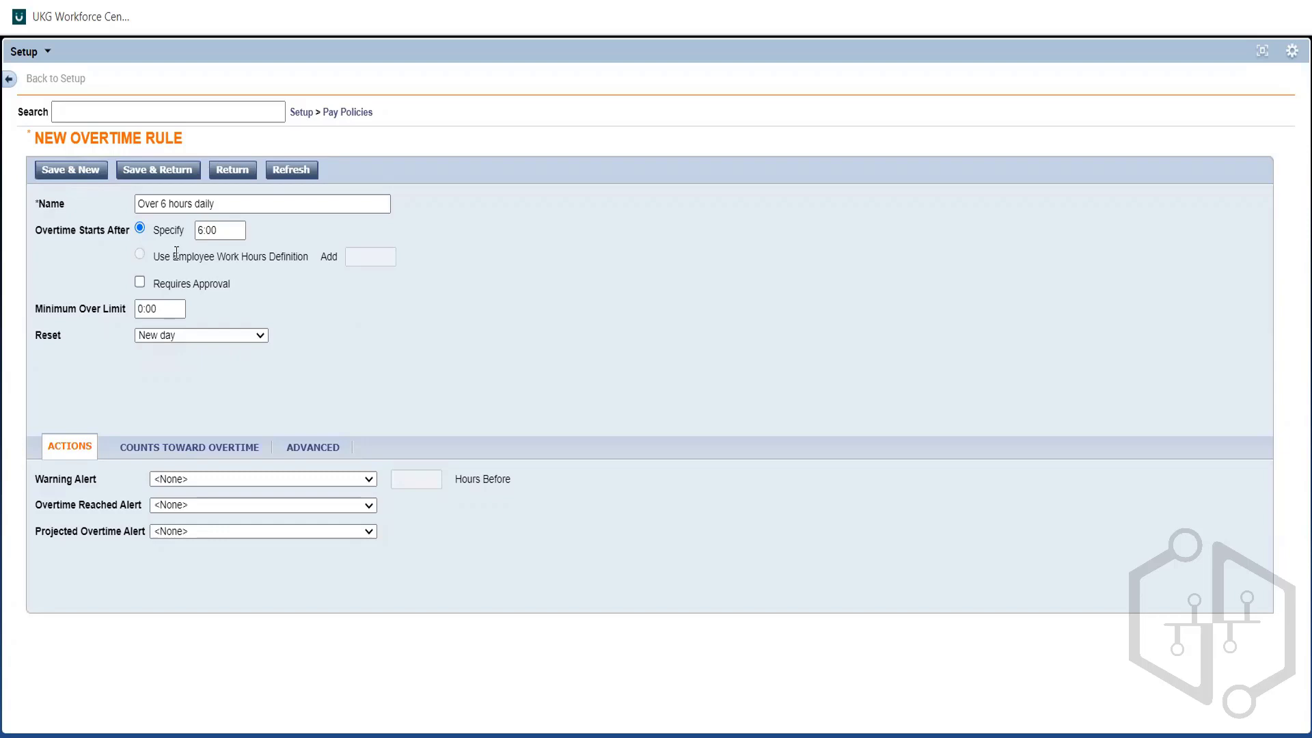
Copy the overtime rule's name and add a "Configurations" heading below the conditions in the Req notes in Notepad
left_click_drag(218, 208, 104, 207)
key("ctrl+c")
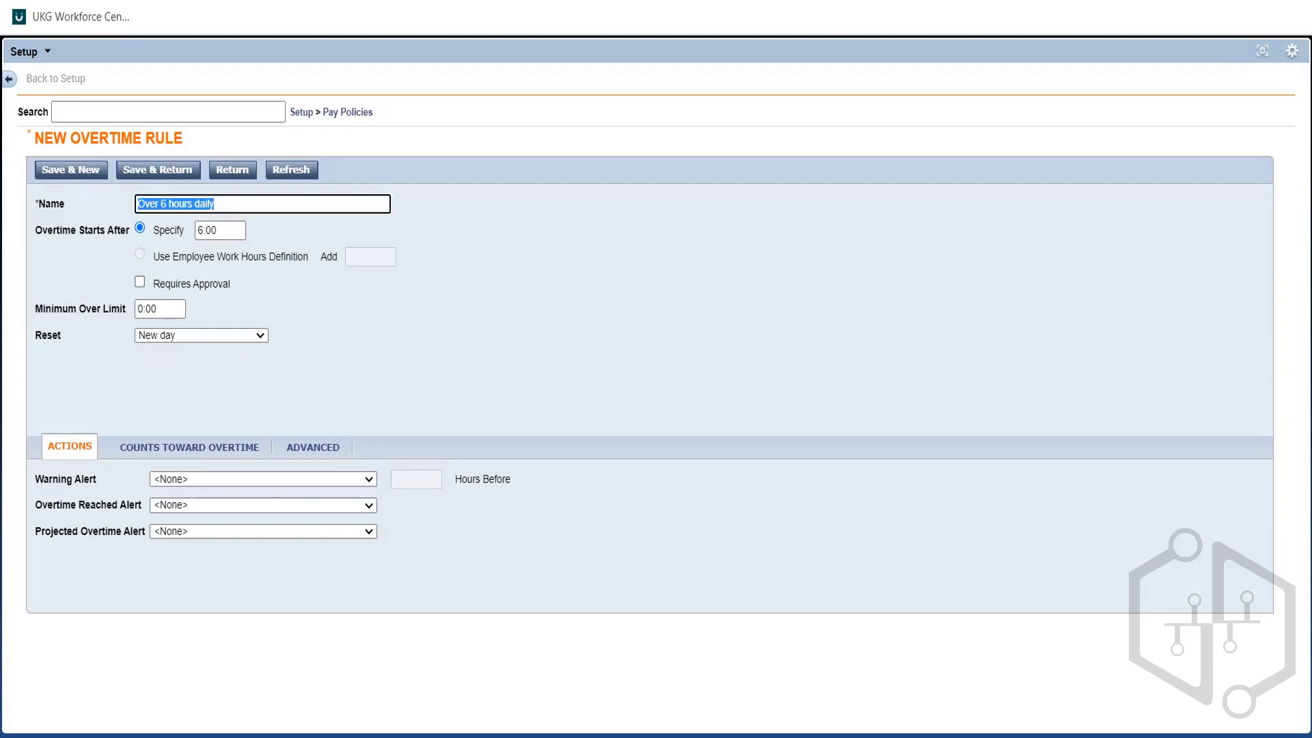
left_click(268, 1)
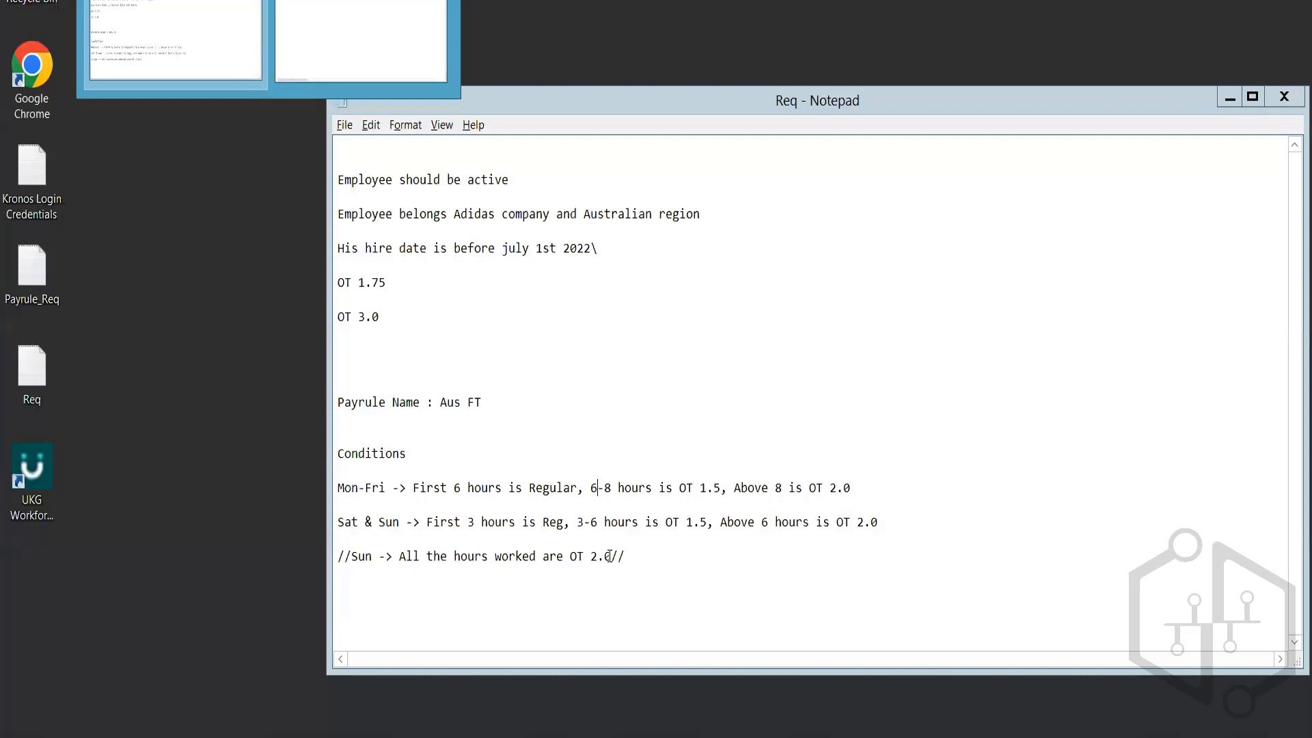
left_click(176, 41)
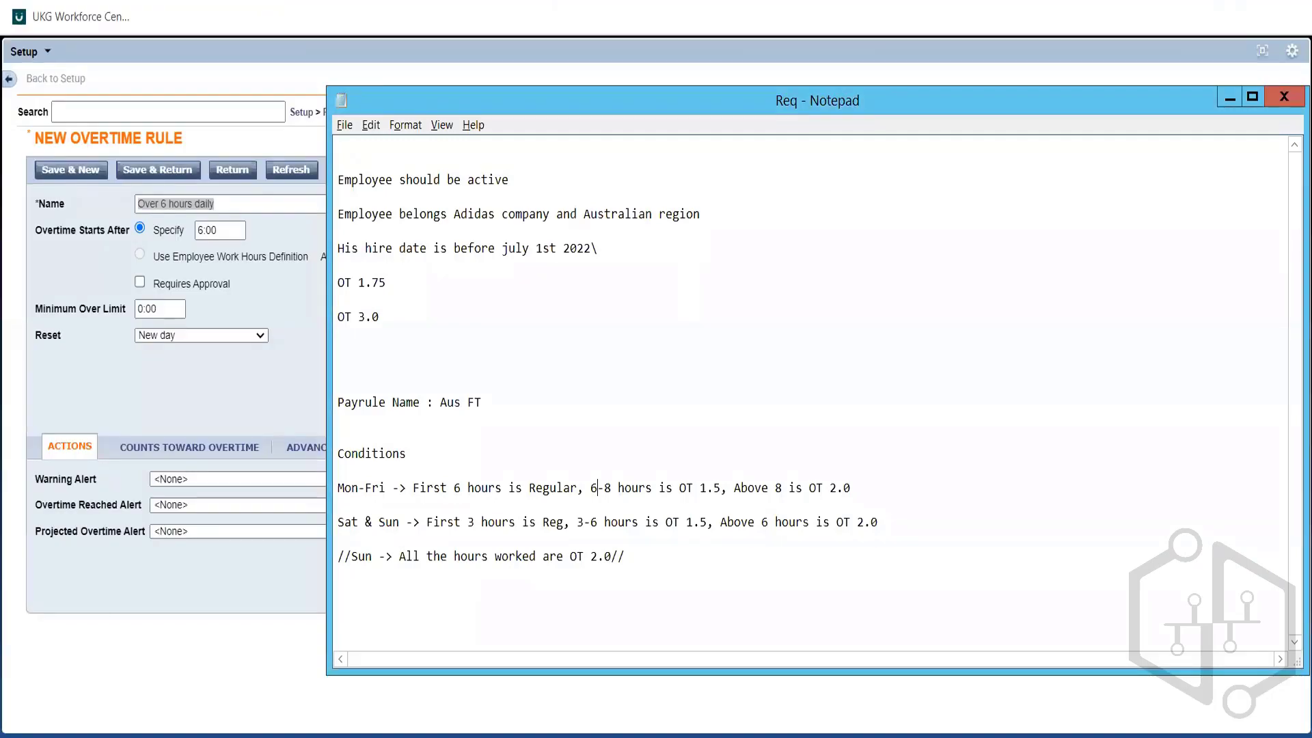
type("Configurations")
key("Return")
key("Return")
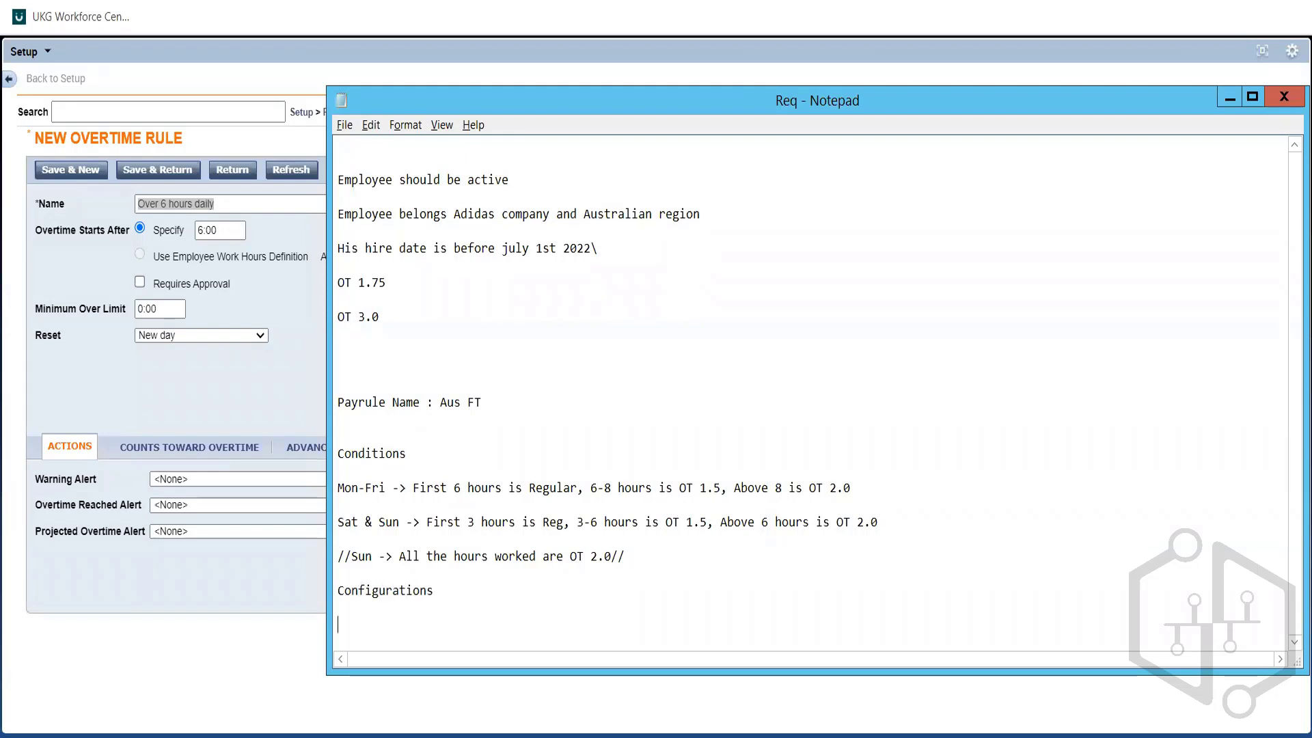
Record "Over 6 hours daily" under an "Overtimes:" label in the Configurations section, and switch back to UKG Workforce Central
key("ctrl+v")
key("Up")
type("Overti")
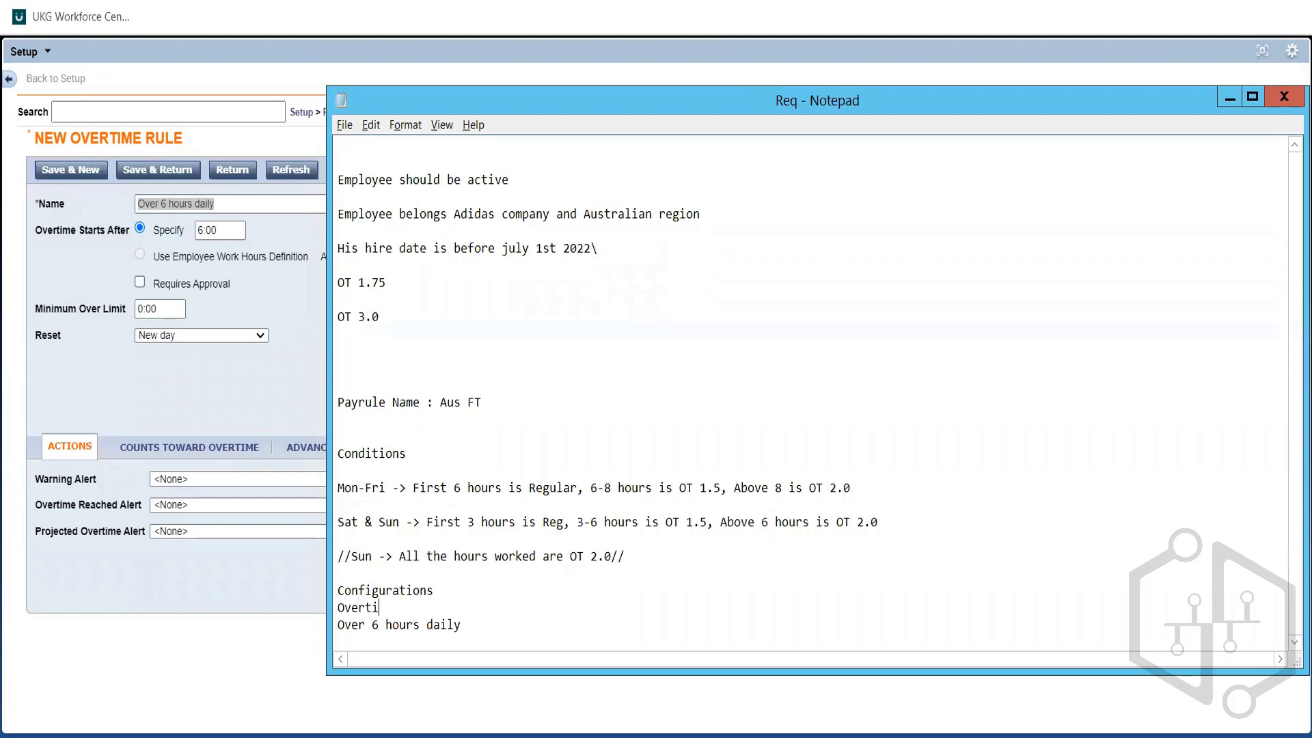
type("mes:")
key("Down")
key("Down")
key("alt+Tab")
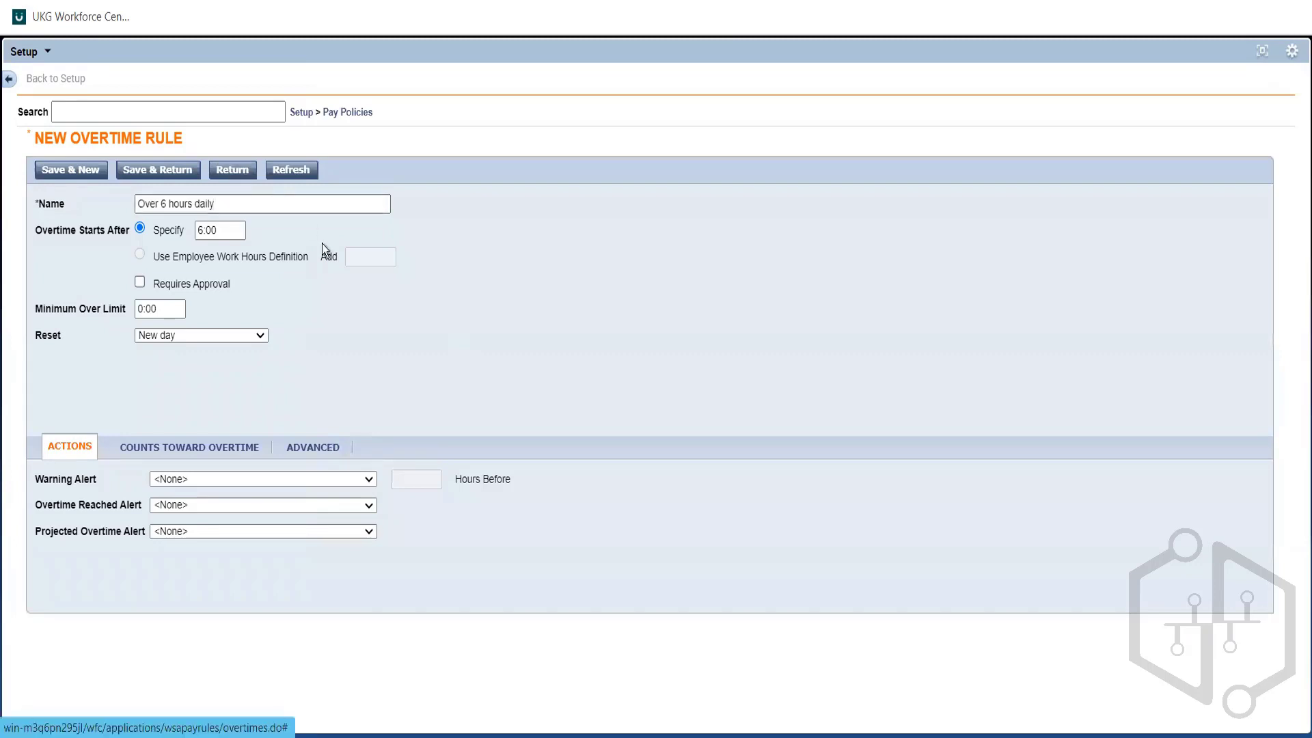
Check the Mon-Fri above-8-hours condition in the Req notes, and save the new overtime rule, returning to the rules list
key("alt+Tab")
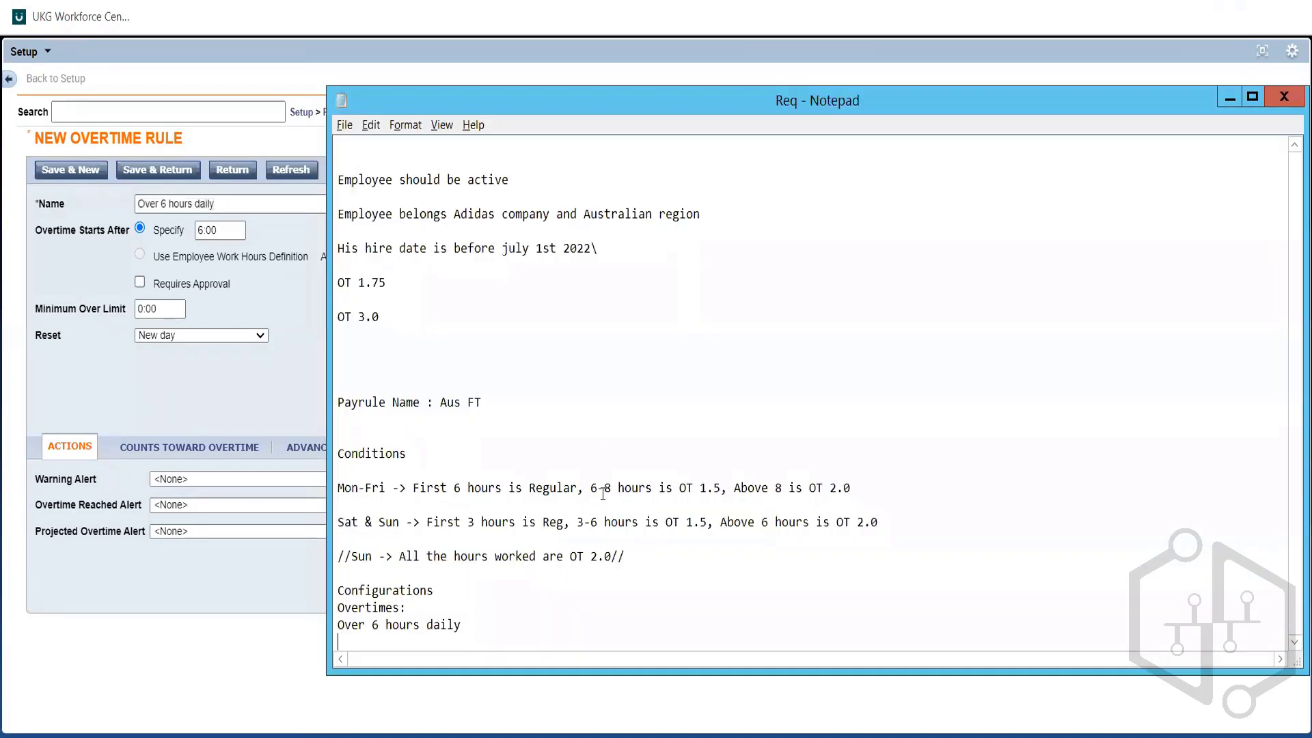
double_click(747, 487)
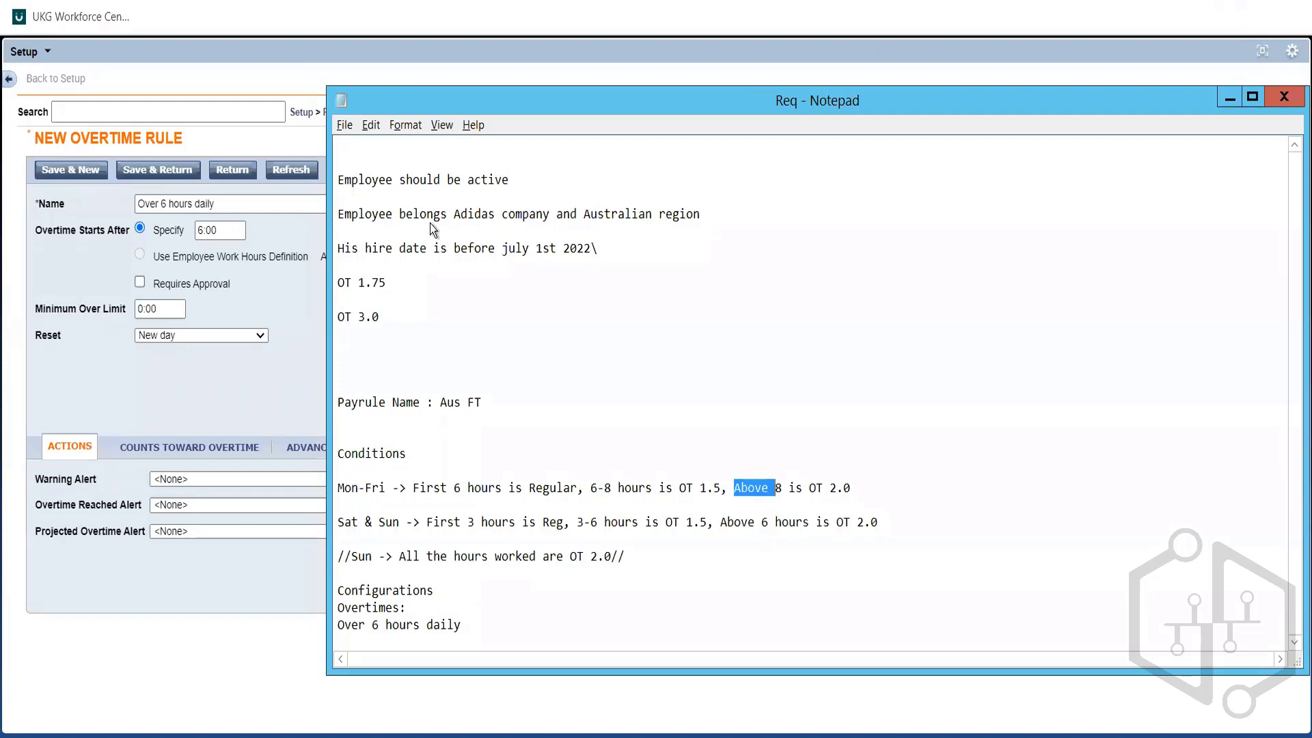
key("alt+Tab")
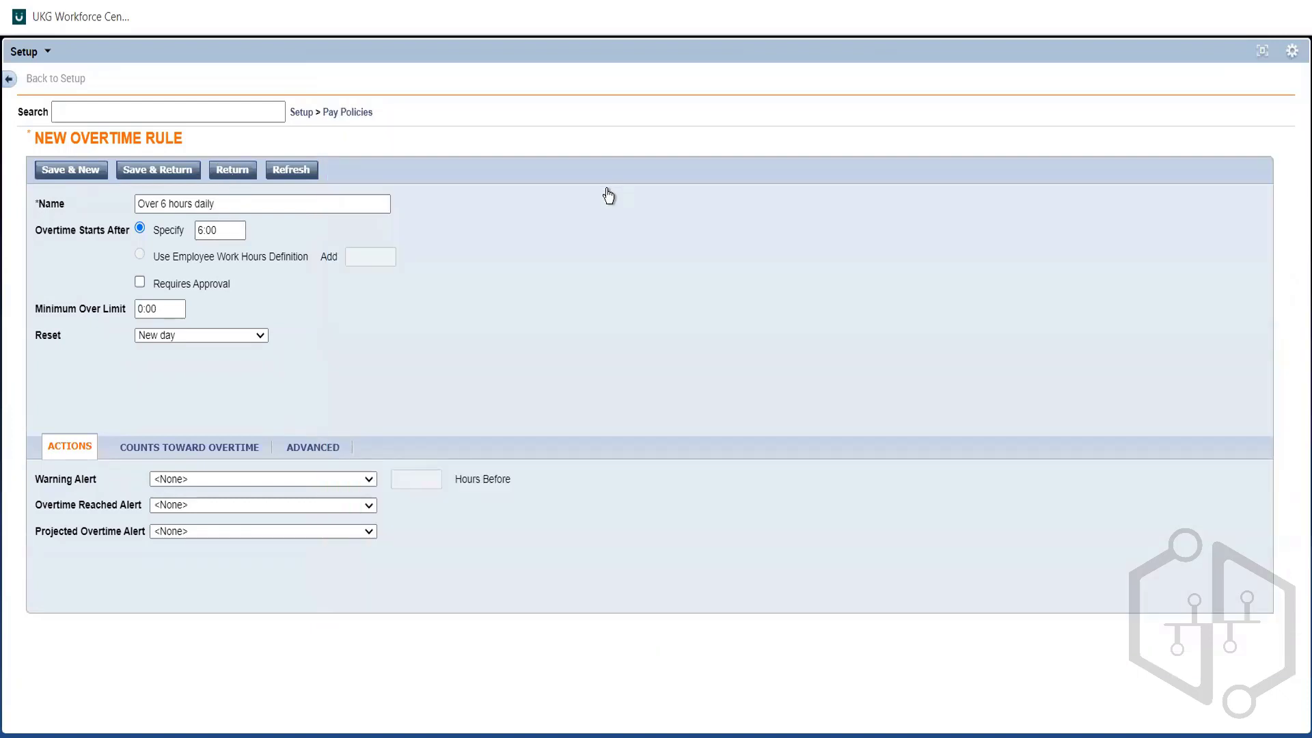
left_click(233, 170)
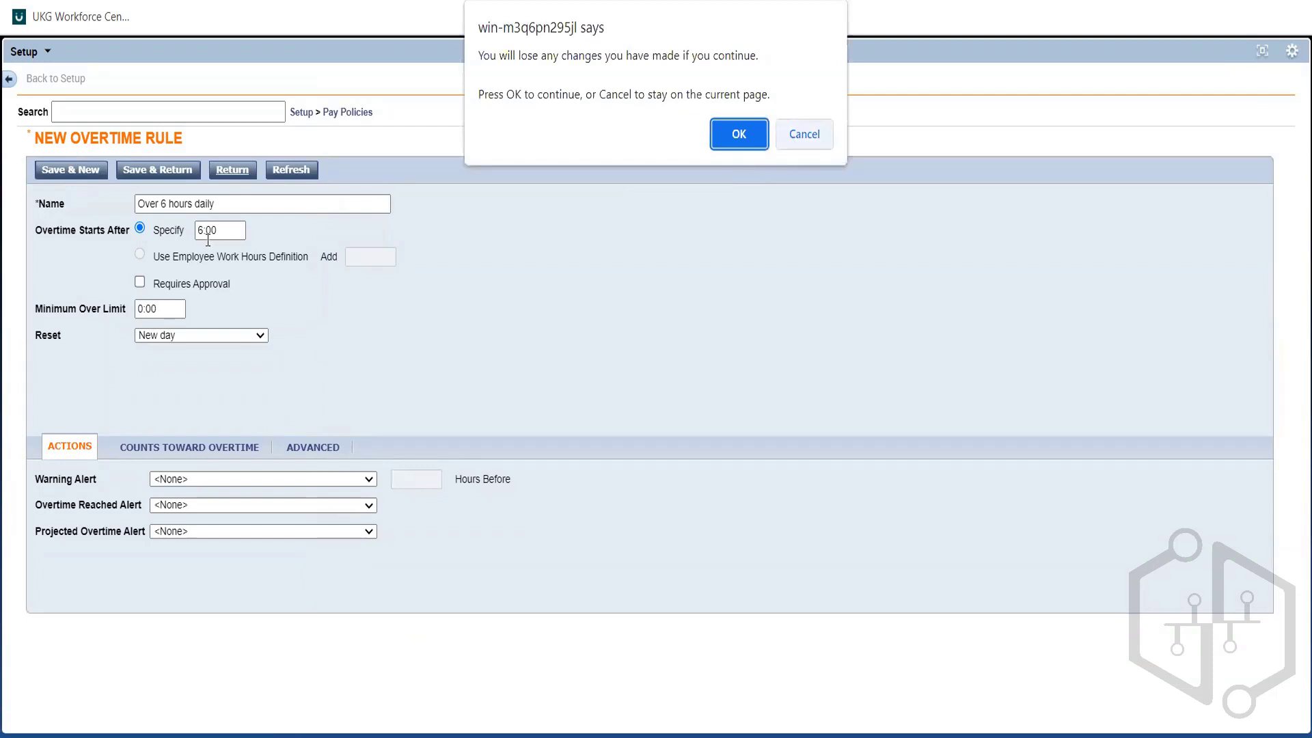
left_click(797, 140)
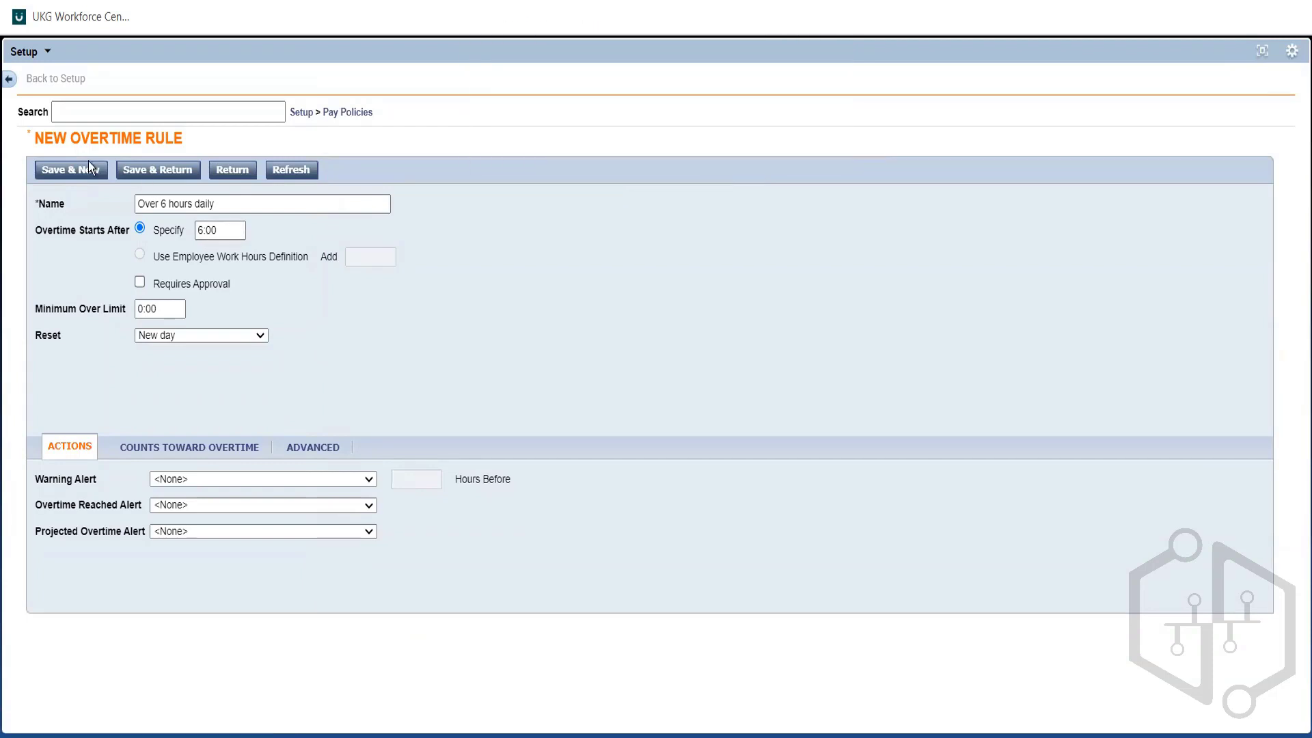
left_click(162, 176)
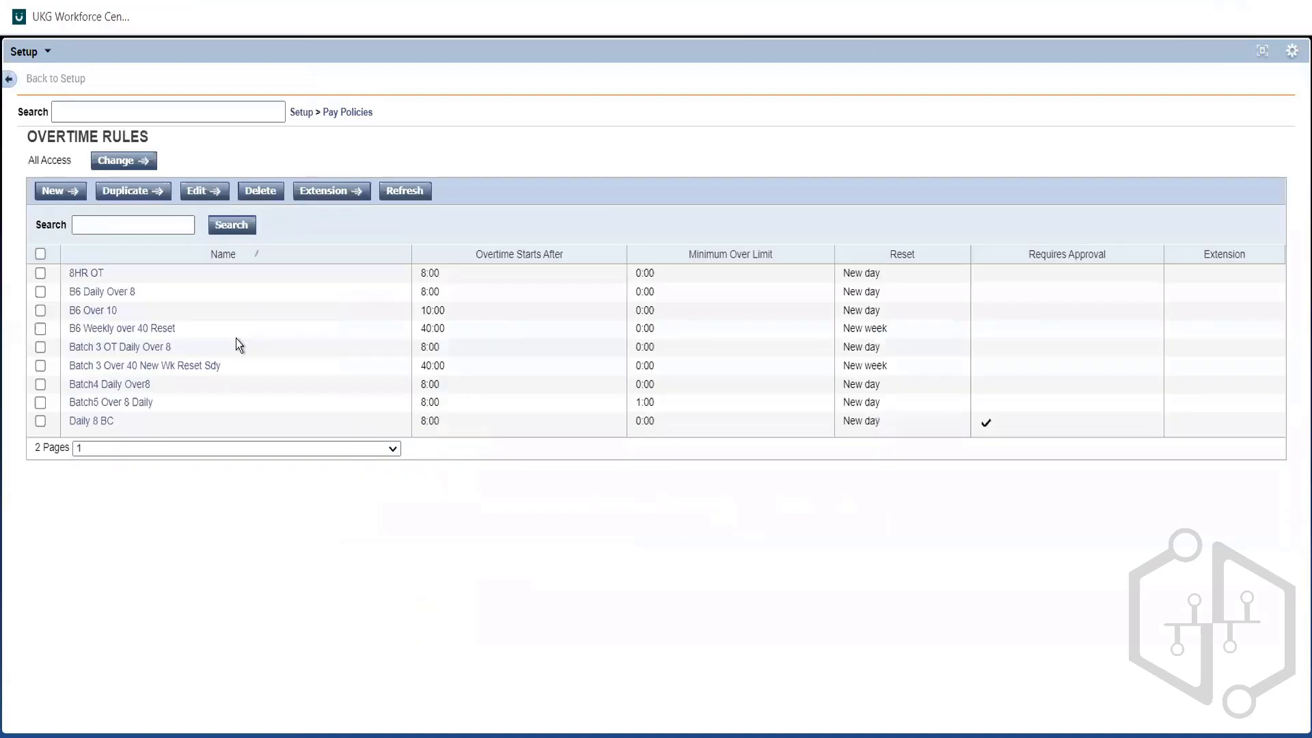
Search the overtime rules for "Over*" and open the existing rule "Over 8 Hours Daily OT"
type("Over*")
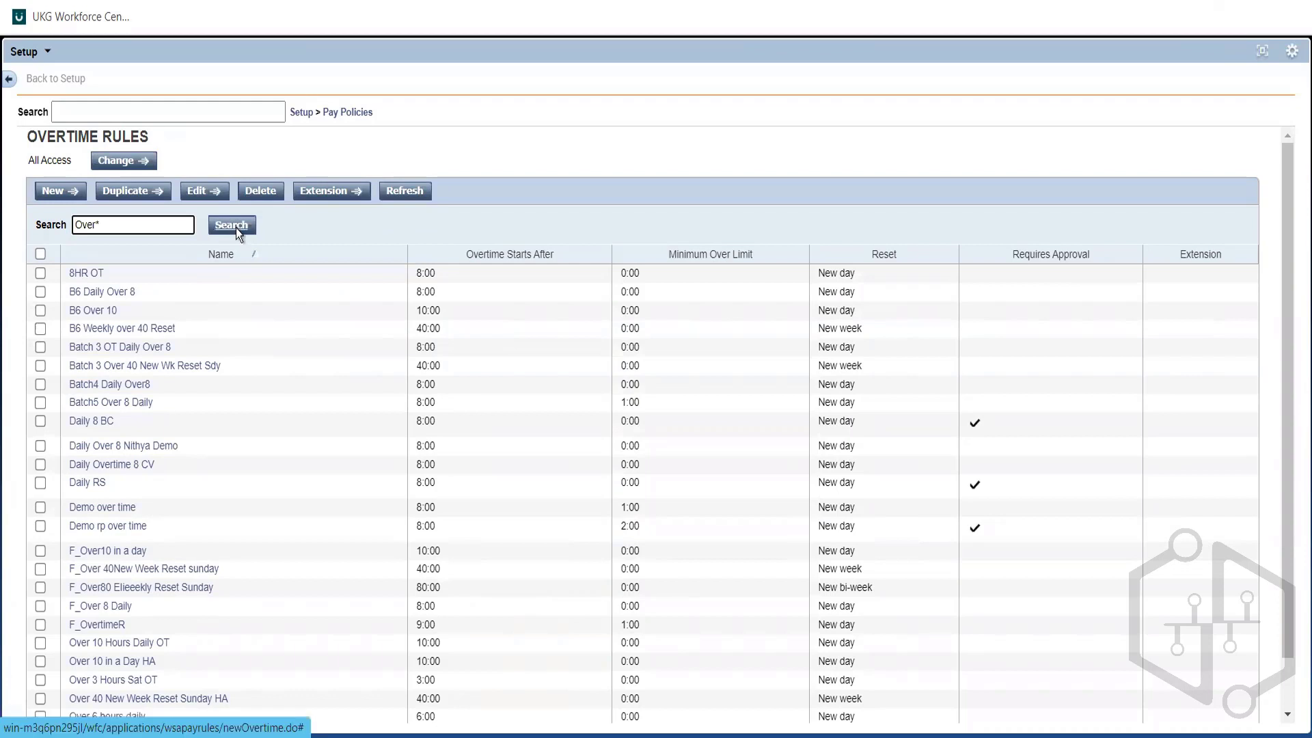
left_click(236, 228)
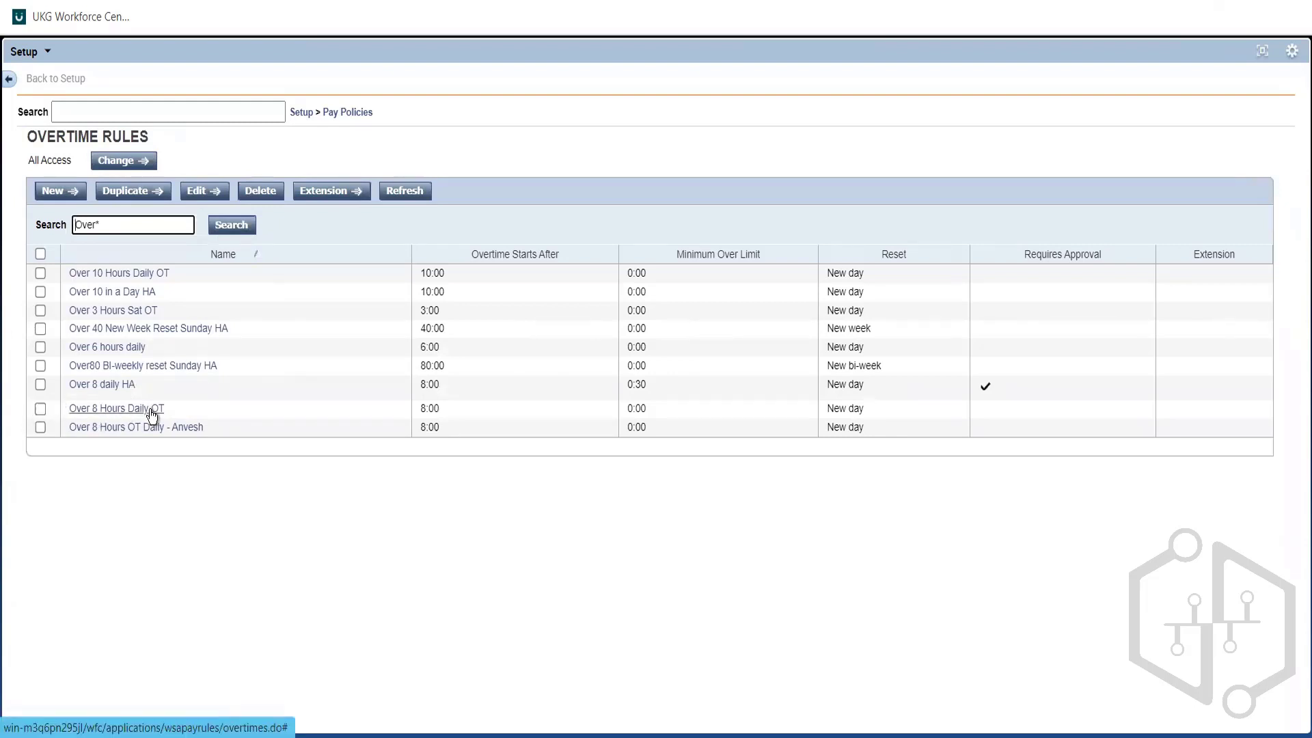
left_click(149, 410)
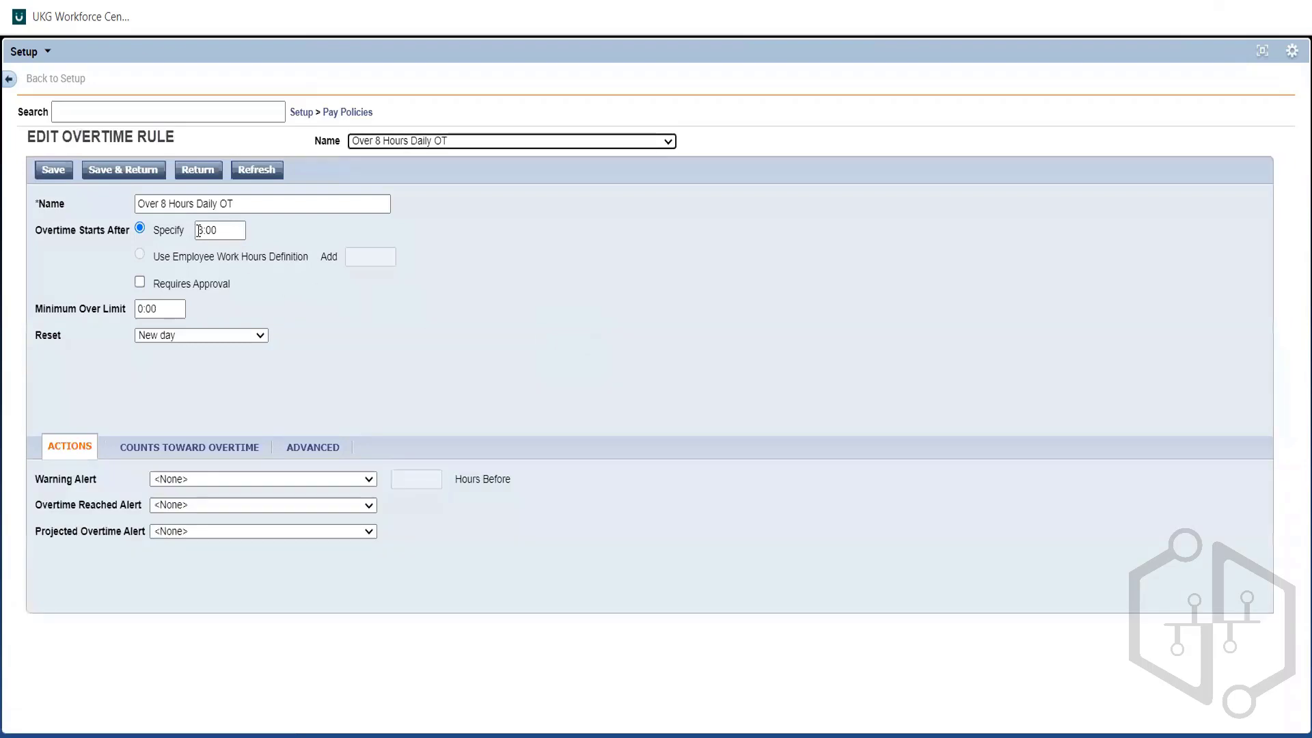
left_click(350, 326)
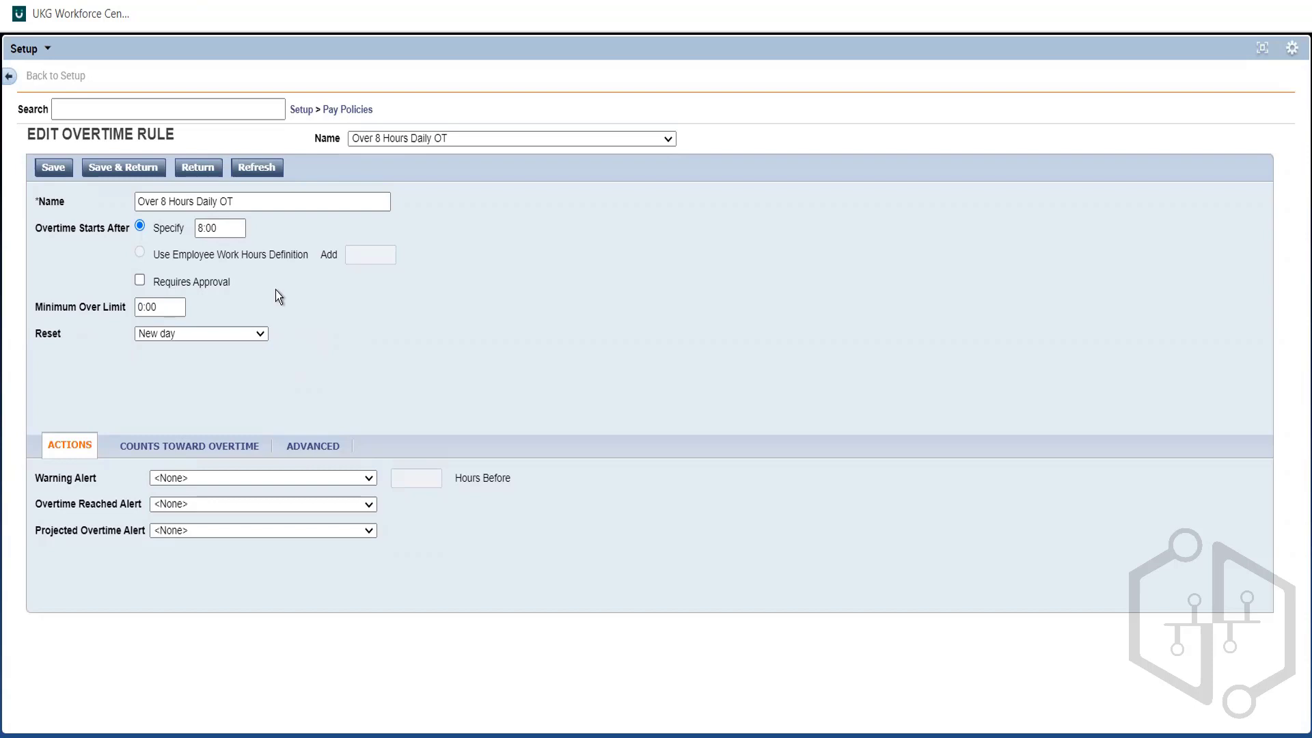
Copy the rule name "Over 8 Hours Daily OT" into the Req notes below "Over 6 hours daily"
left_click_drag(241, 202, 106, 204)
key("ctrl+c")
key("BackSpace")
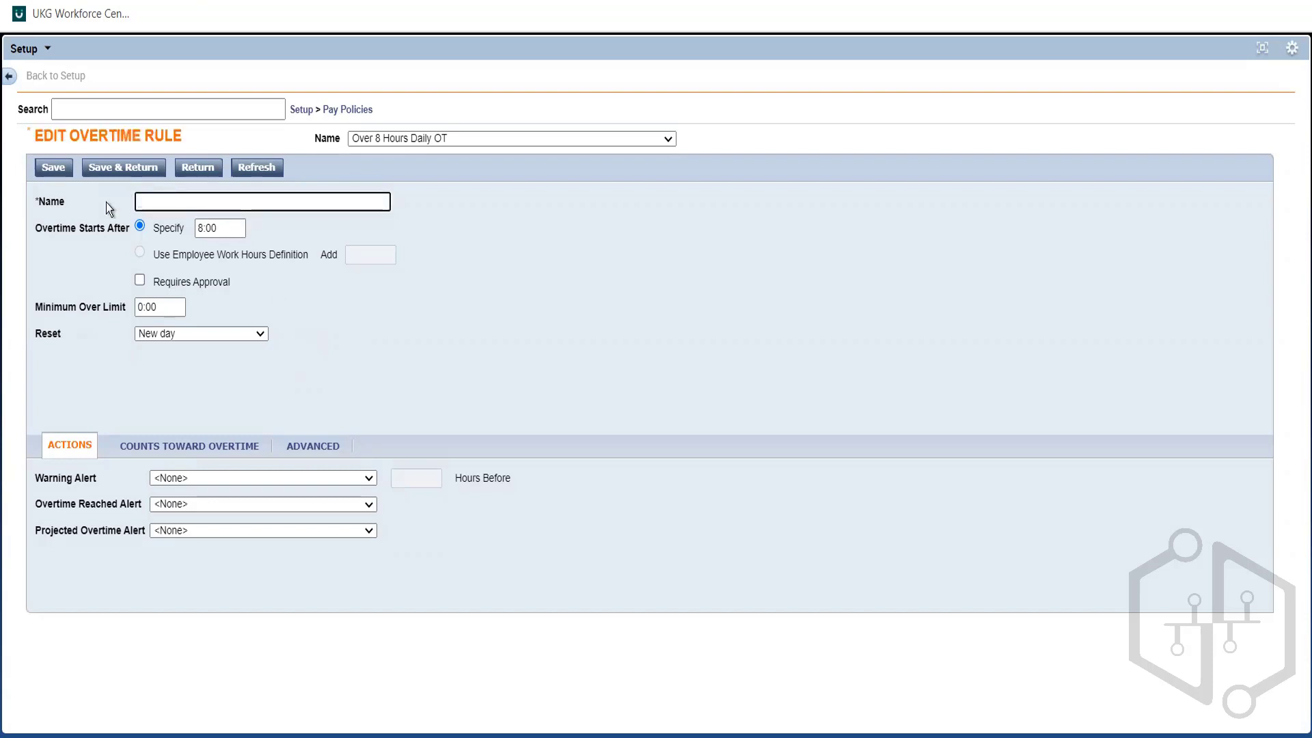
key("alt+Tab")
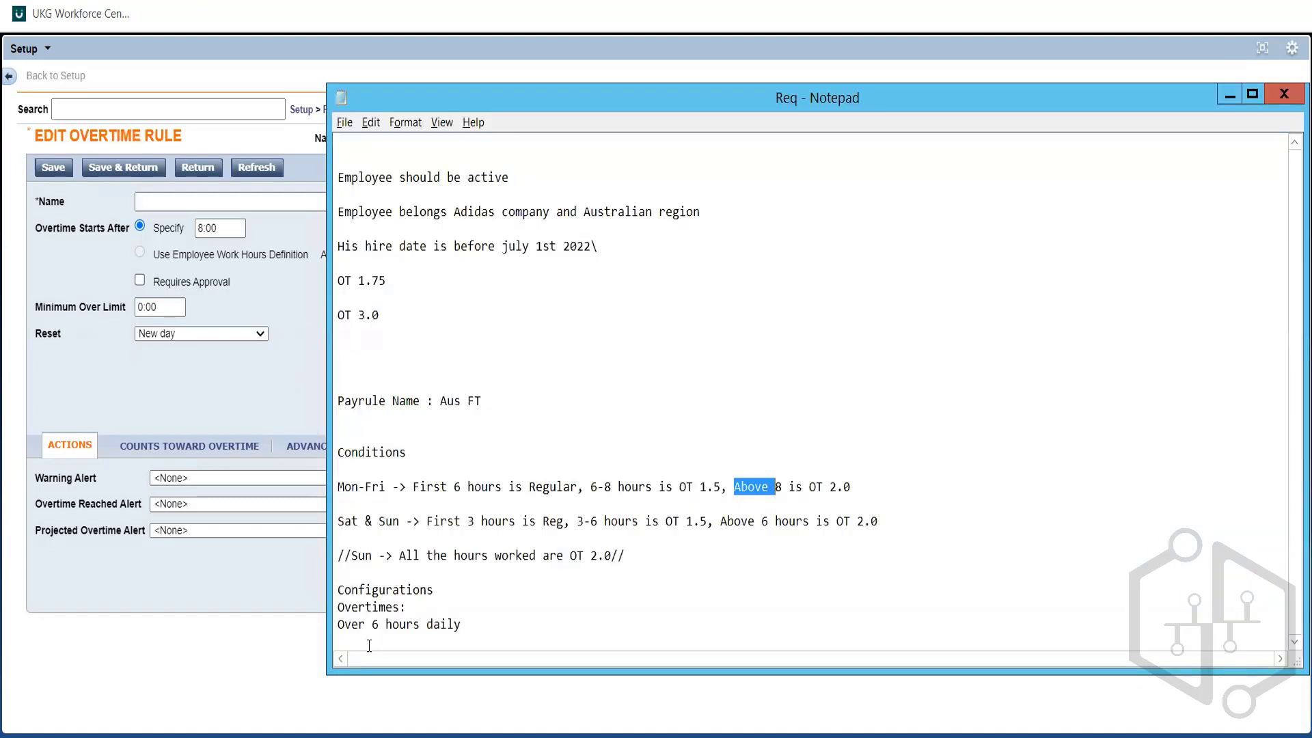
left_click(367, 645)
key("ctrl+v")
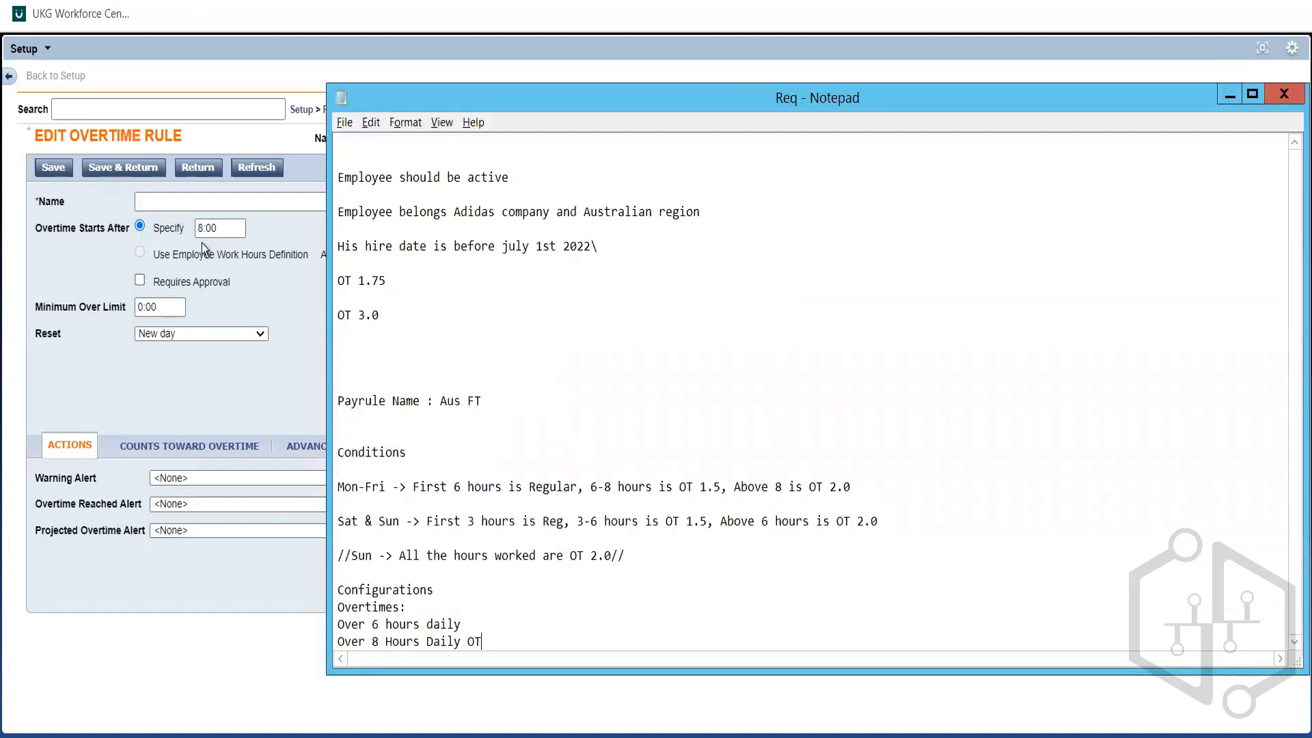
Restore the rule's name to "Over 8 Hours Daily OT" and save it, returning to the overtime rules list
left_click(184, 198)
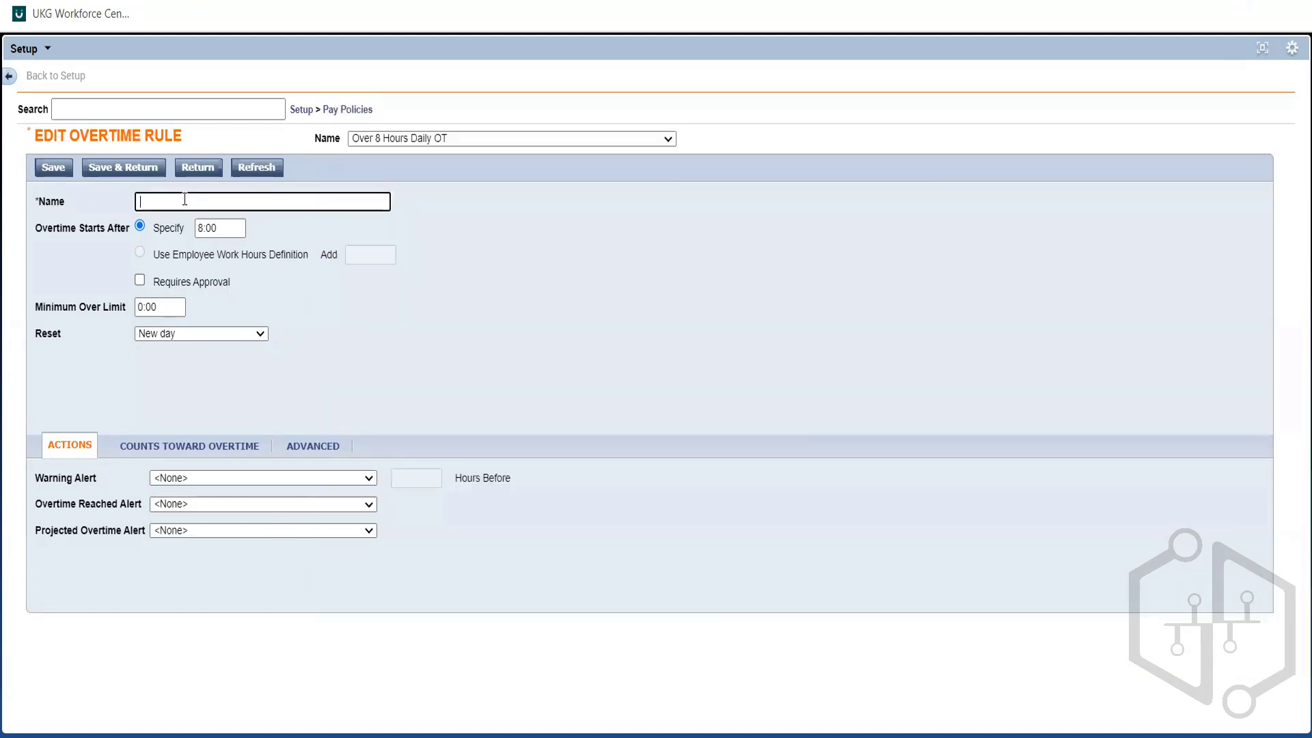
key("ctrl+v")
left_click(106, 168)
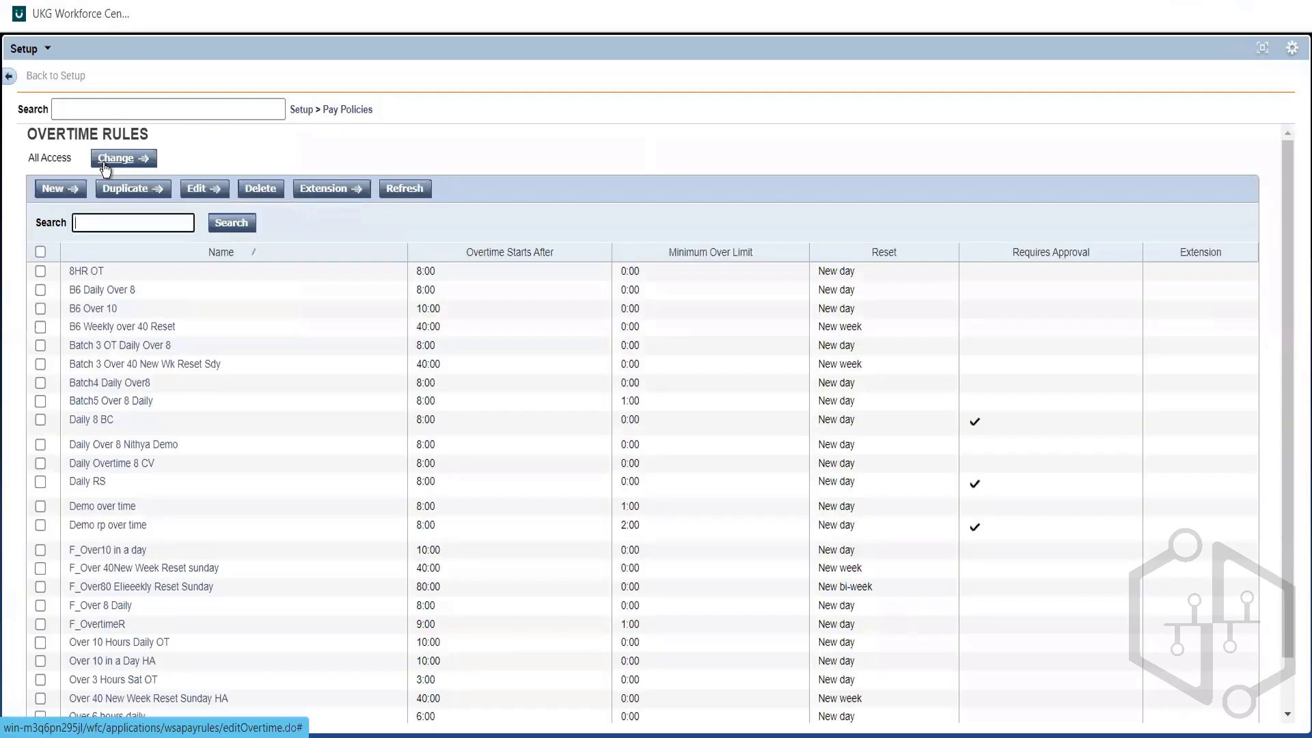
Review the Mon-Fri and Sat & Sun overtime conditions in the Req notes against the recorded overtime rules
key("alt+Tab")
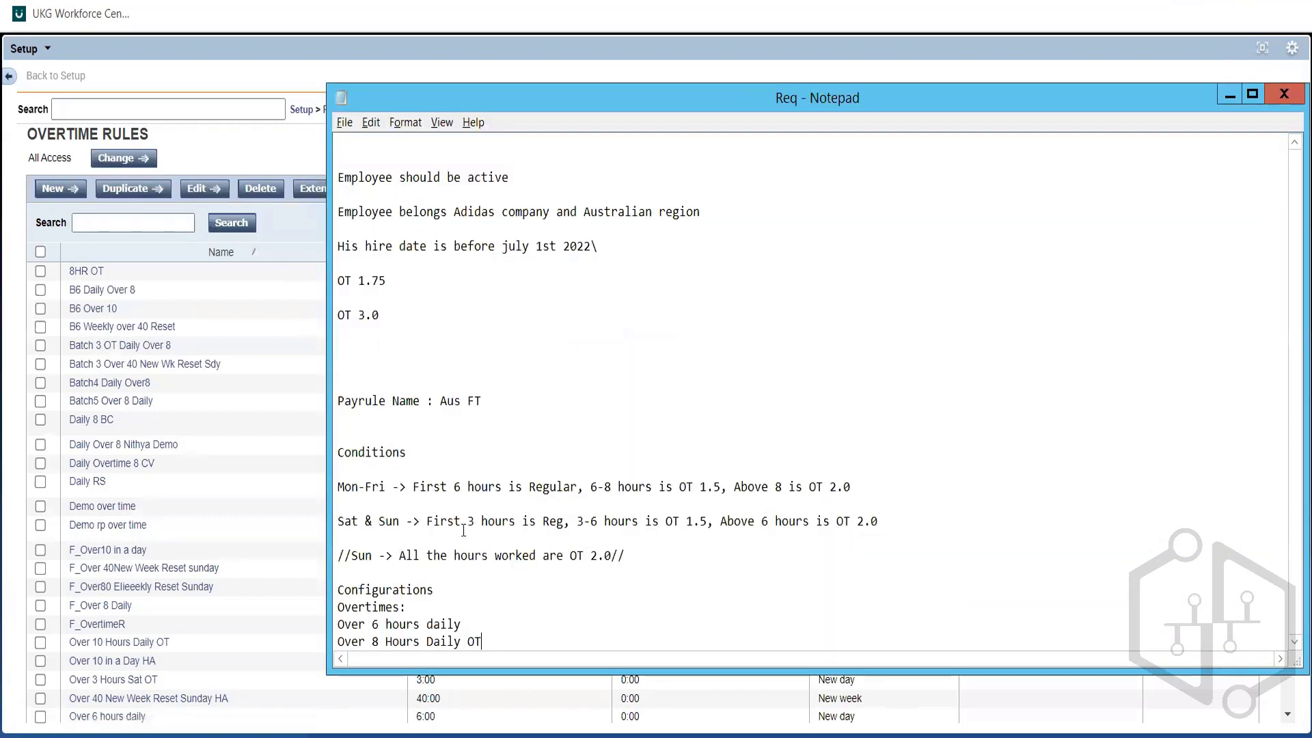
left_click(599, 496)
key("Down")
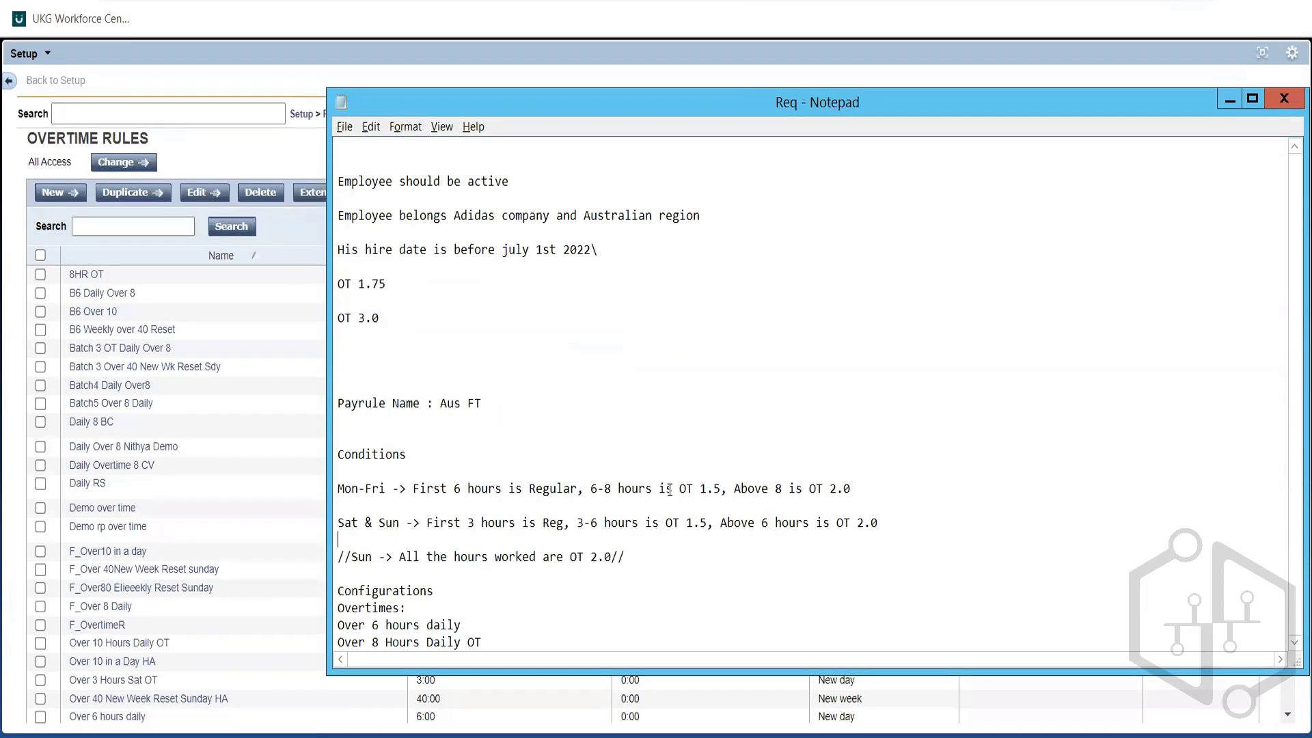
left_click_drag(720, 488, 591, 488)
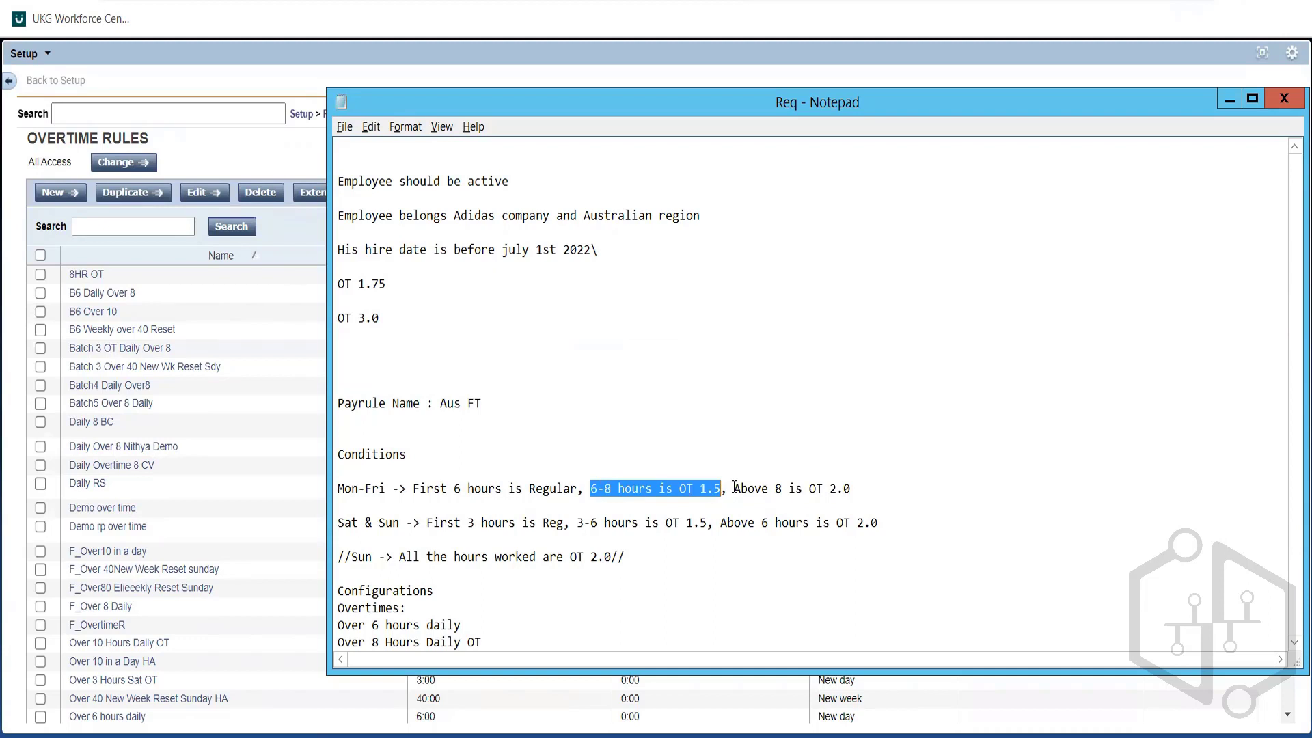
left_click_drag(734, 488, 853, 488)
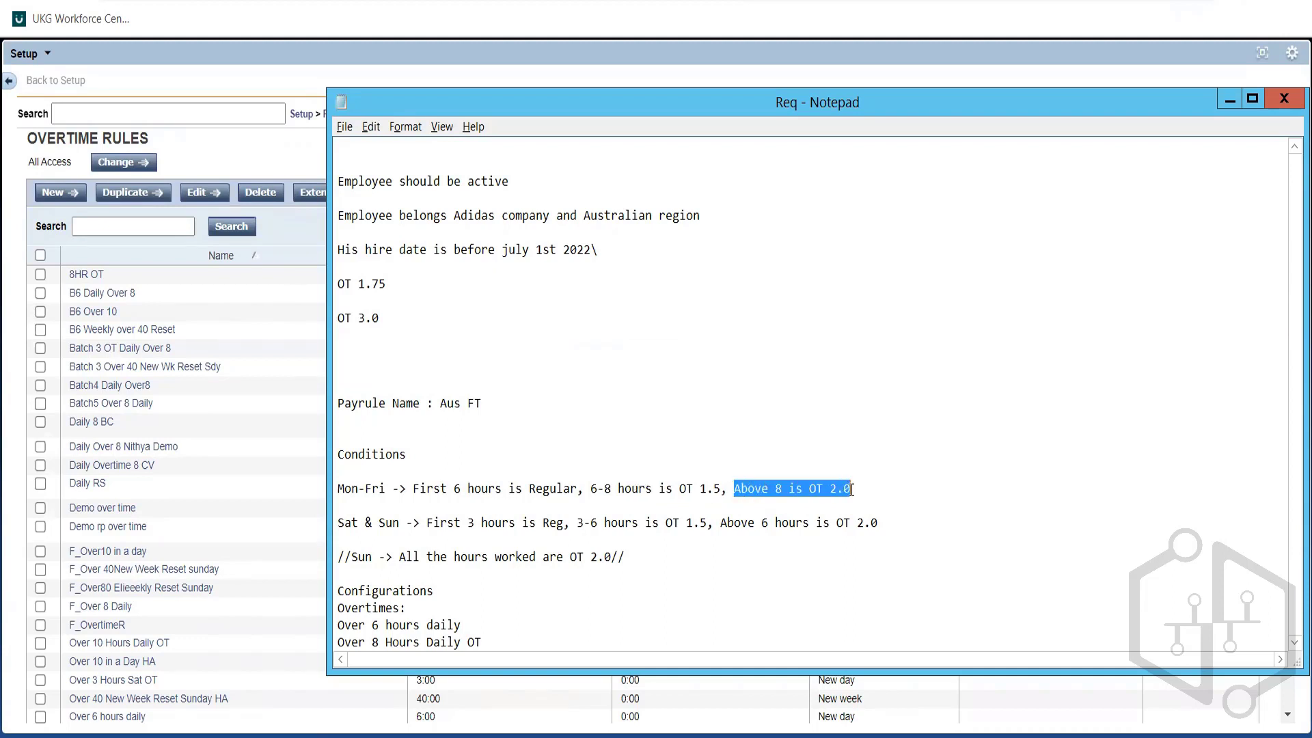
left_click(630, 490)
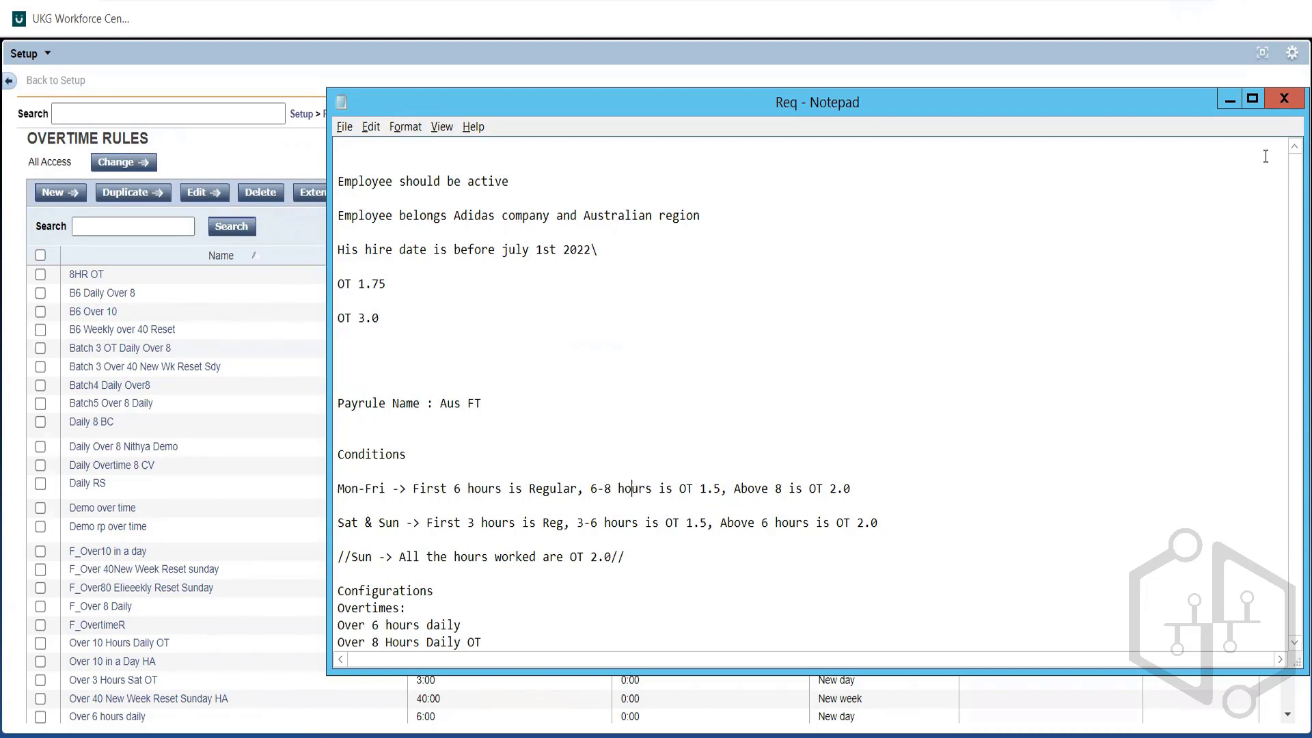
left_click(343, 523)
left_click(335, 479)
key("Down")
left_click(339, 519)
left_click(284, 219)
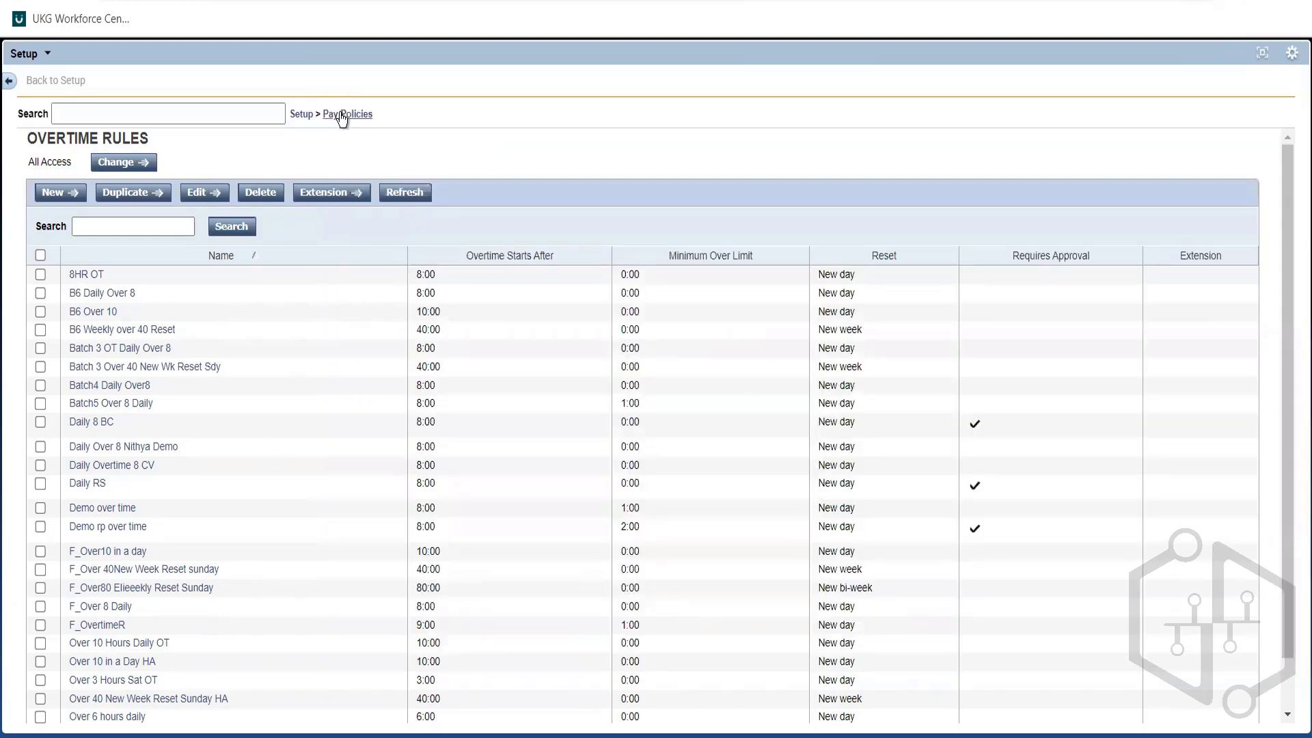
Open the Combination Rules under Pay Policies and start a new combination rule named "Aus FT"
left_click(343, 115)
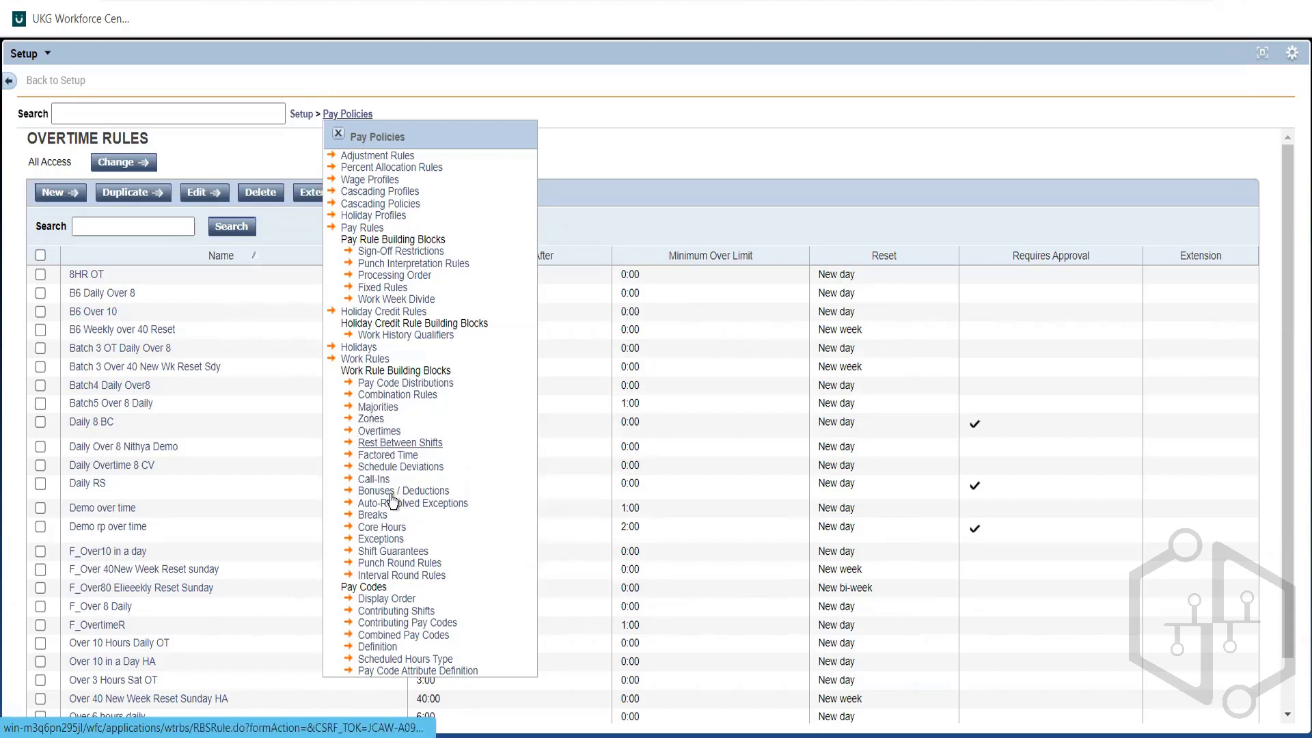
left_click(405, 395)
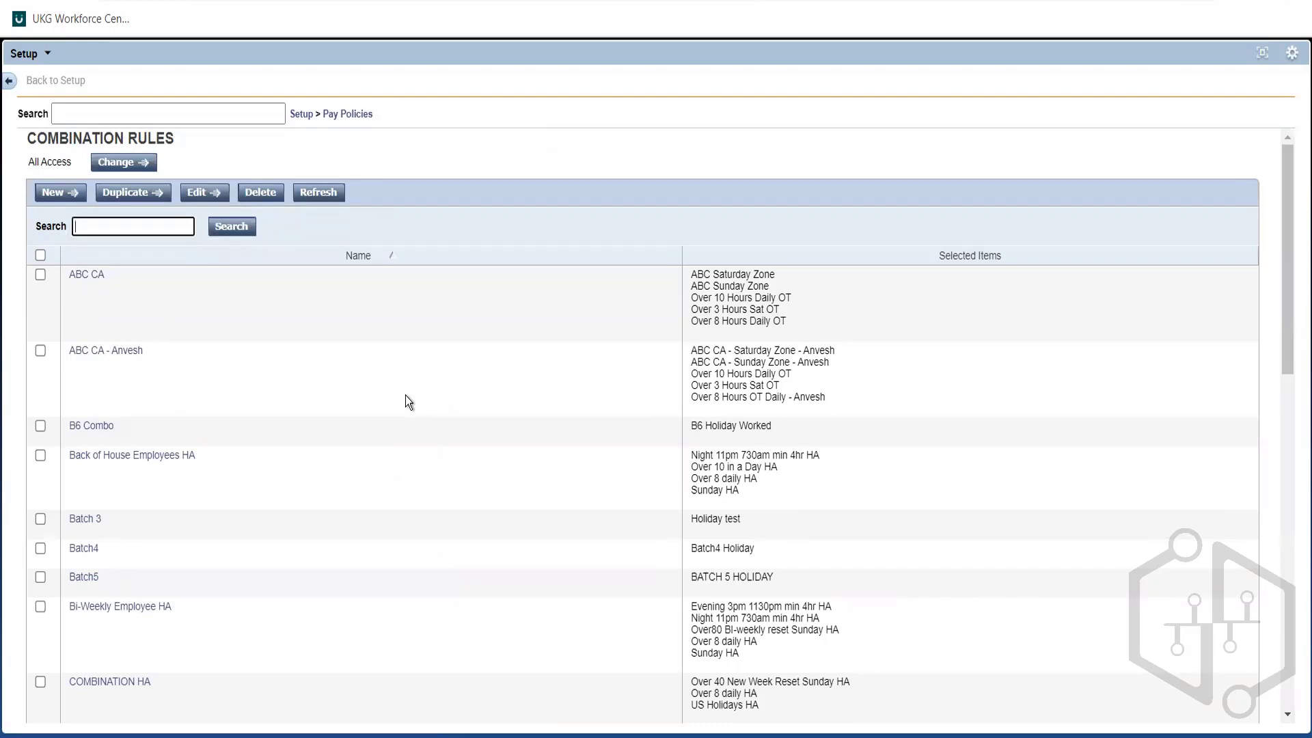
left_click(55, 195)
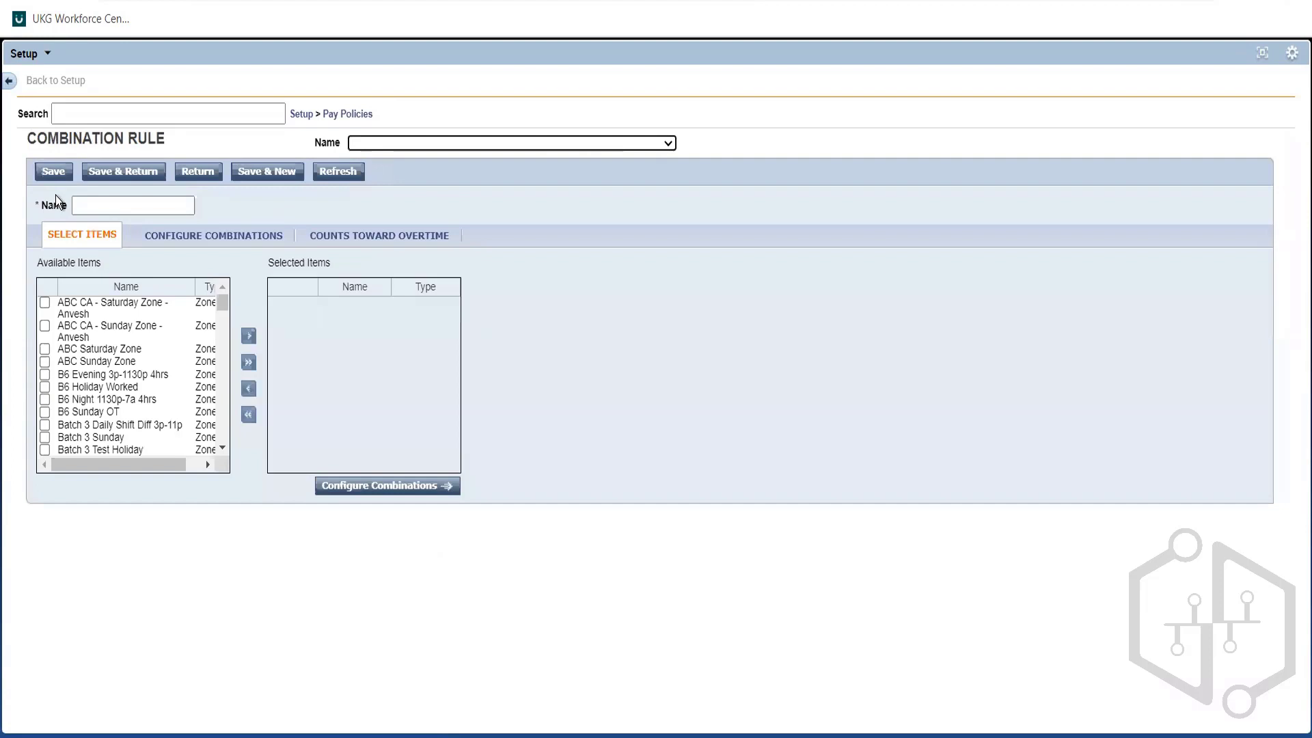
left_click(92, 203)
key("alt+Tab")
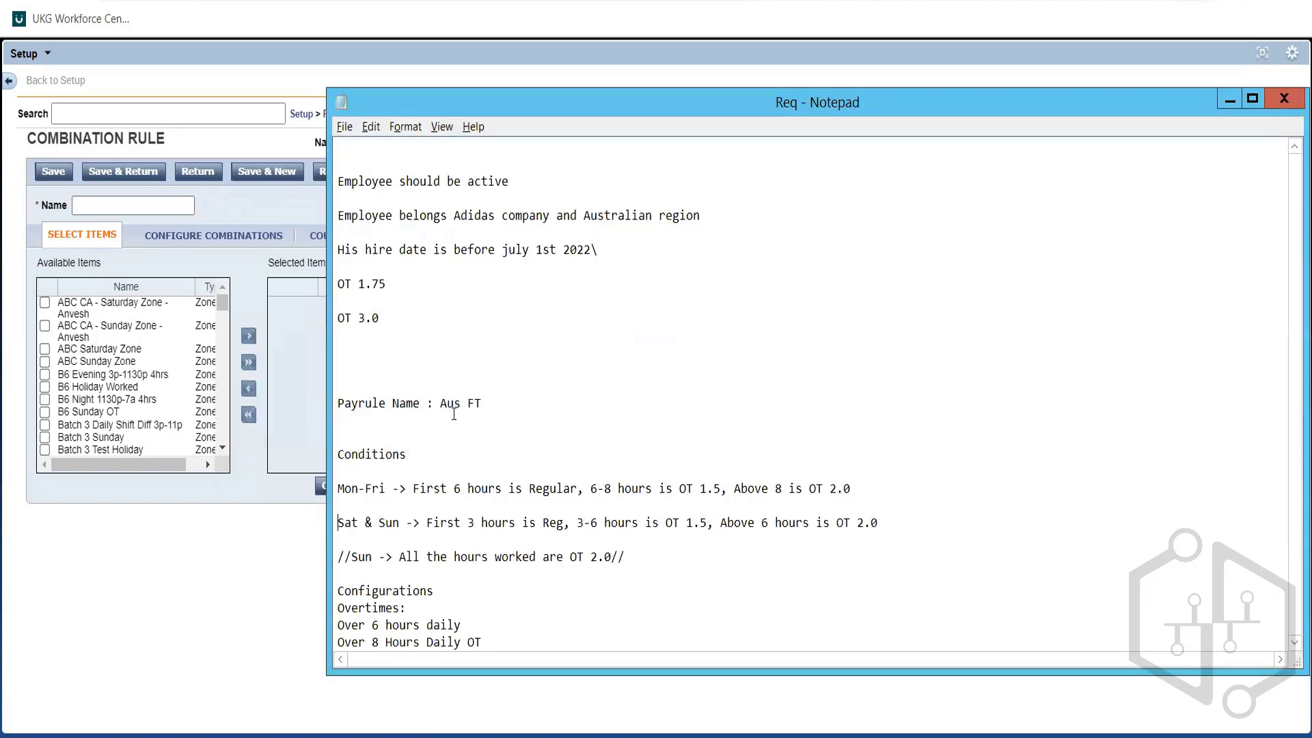
key("alt+Tab")
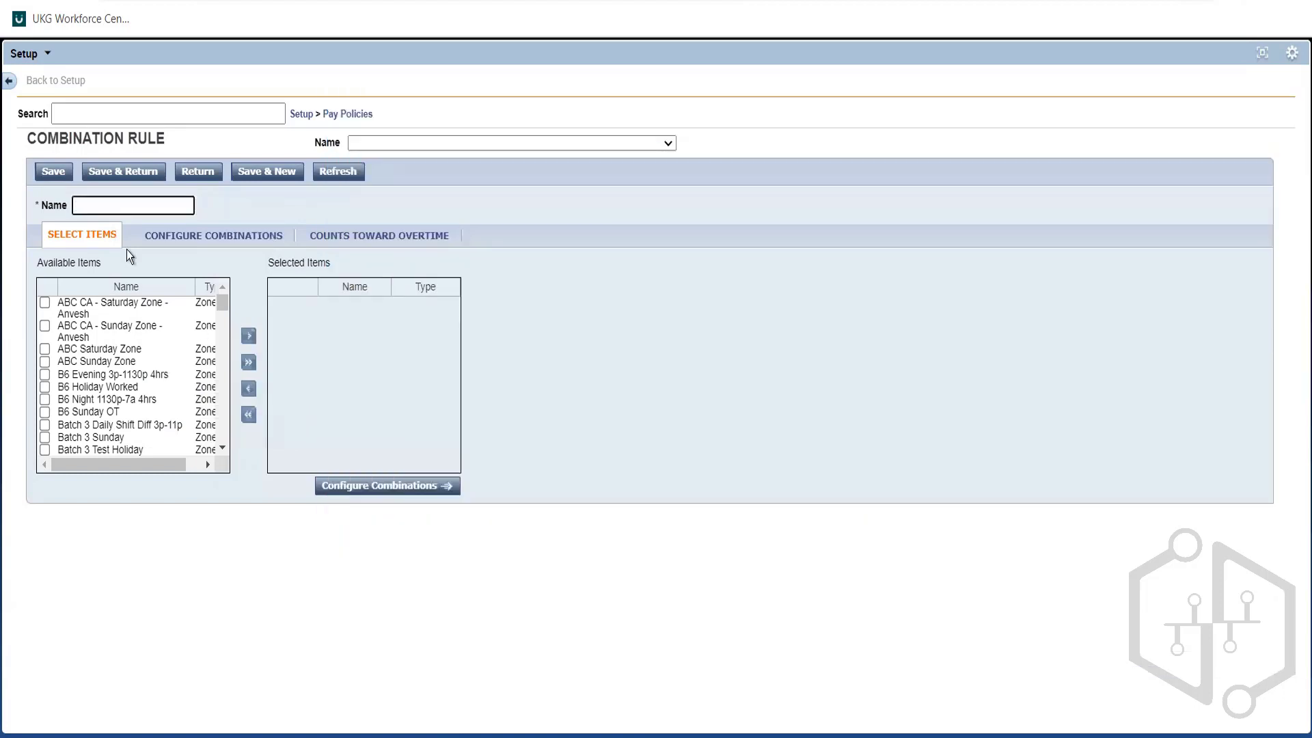
type("Aus FT")
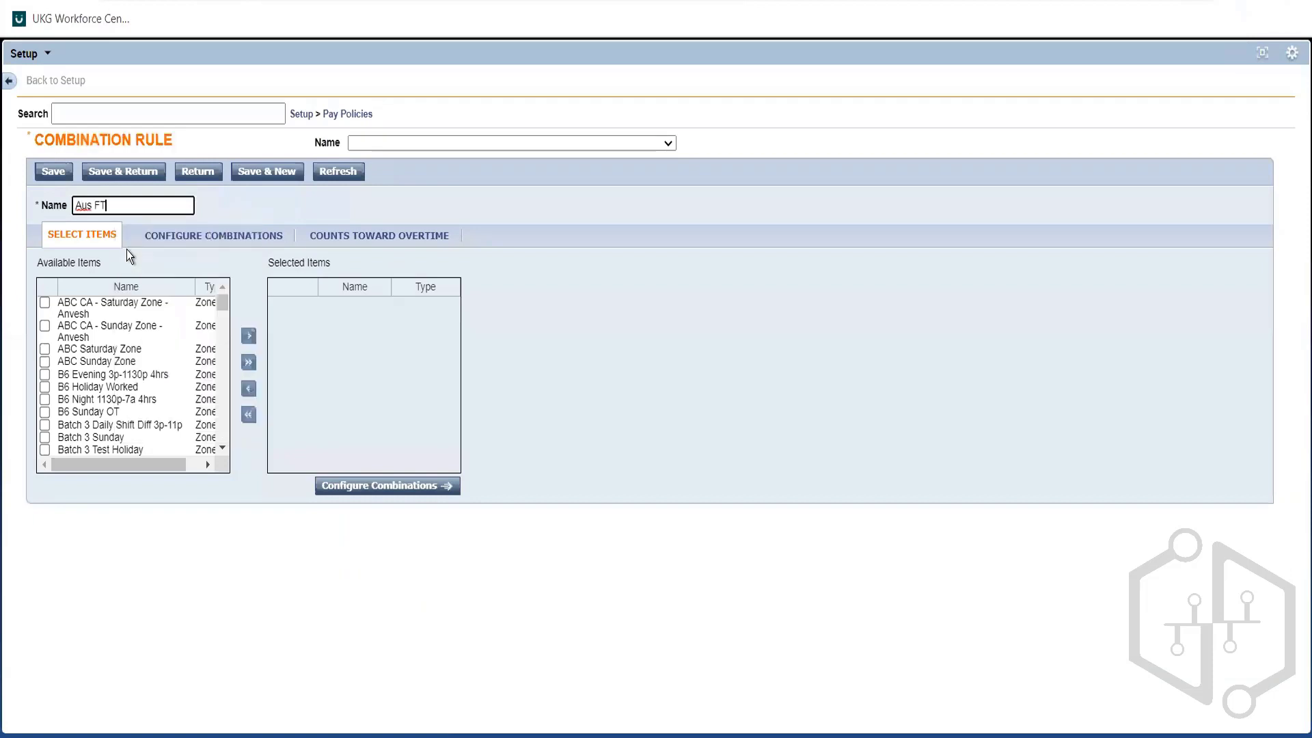
Add the "Over 6 hours daily" and "Over 8 Hours Daily OT" overtime rules to the Aus FT combination rule's selected items
left_click(268, 268)
scroll(228, 330, "down", 5)
scroll(233, 341, "down", 10)
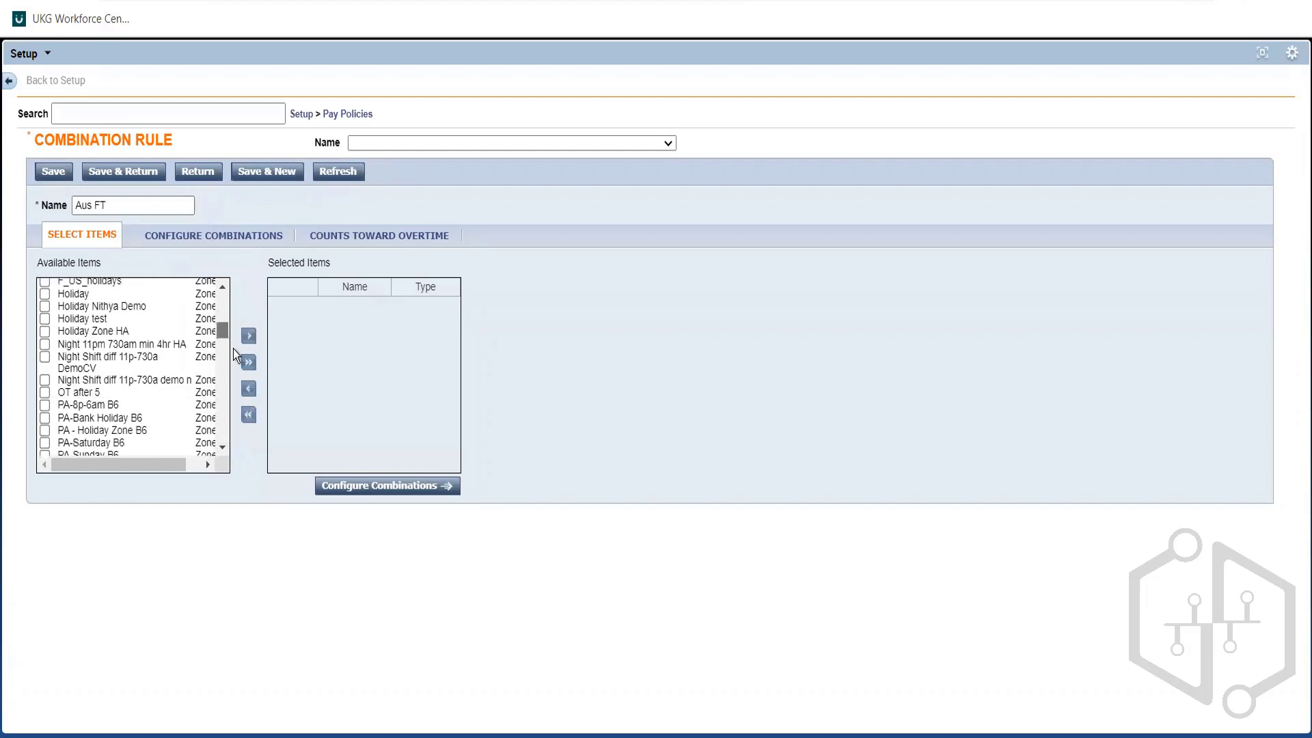
scroll(228, 318, "up", 15)
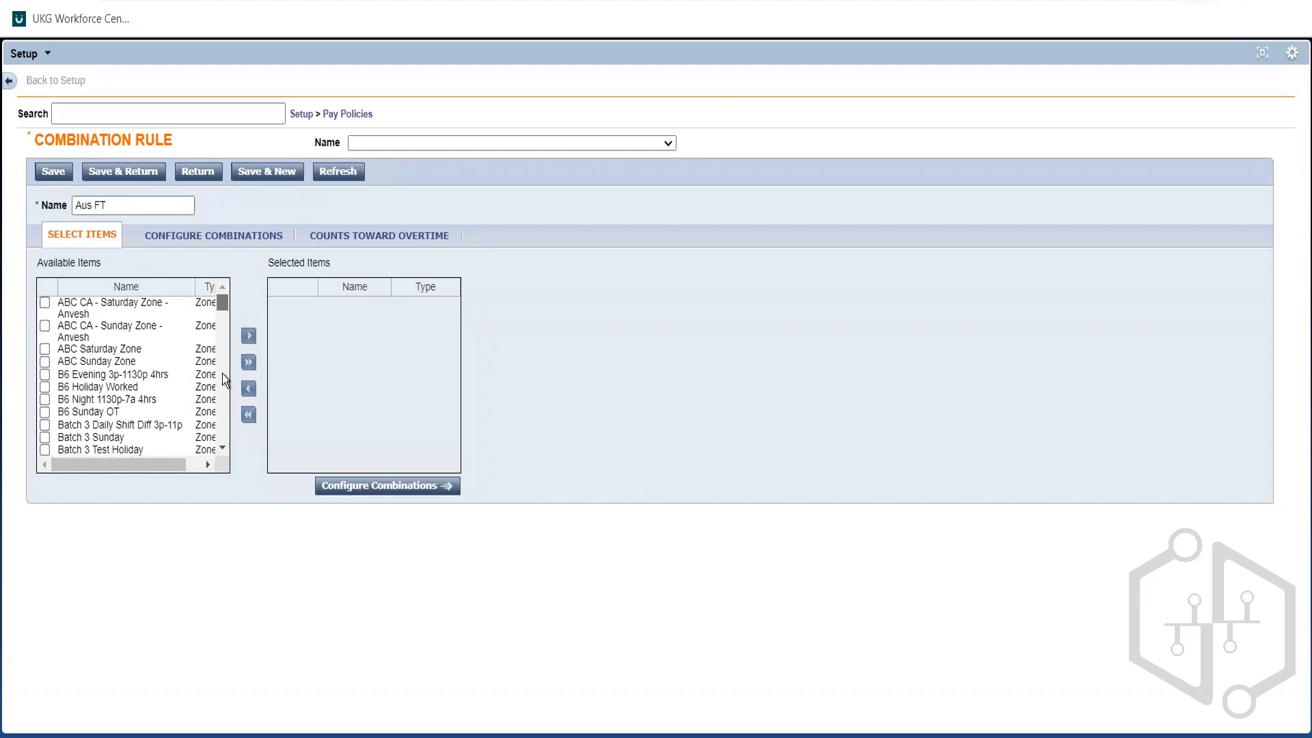
scroll(136, 383, "down", 10)
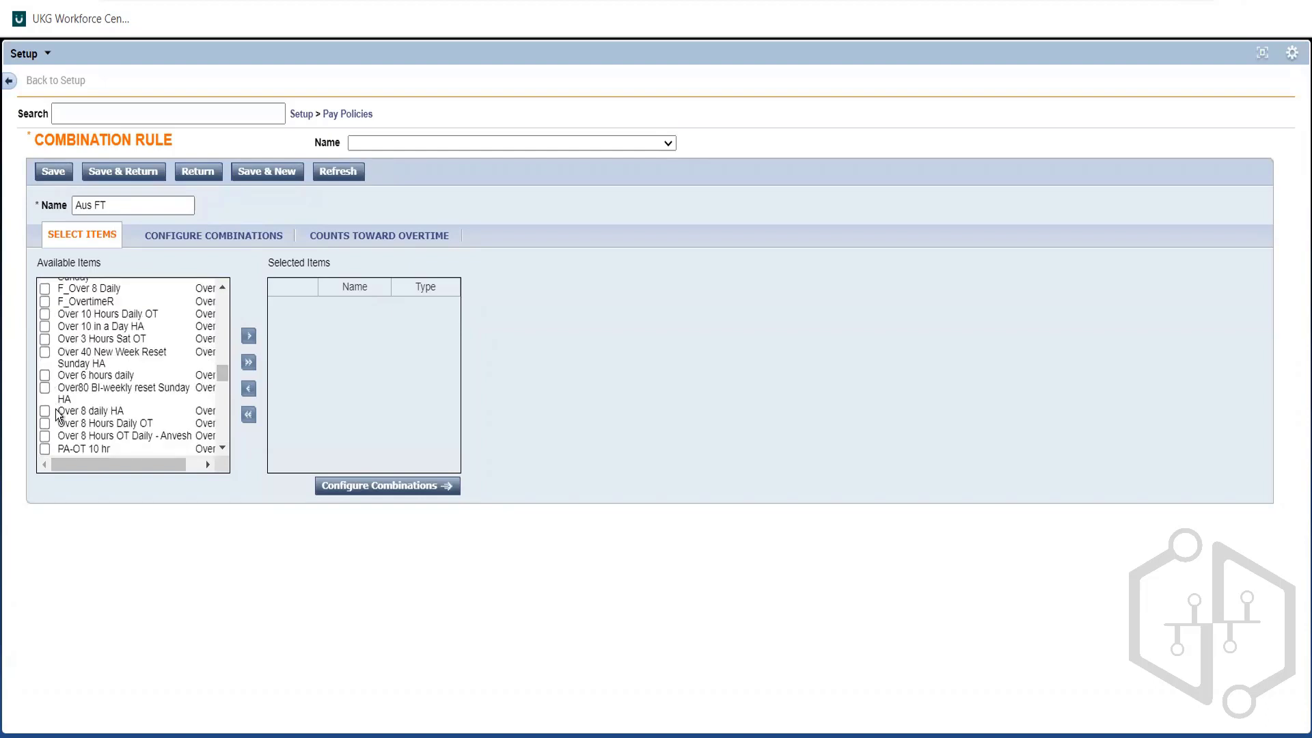
left_click(45, 375)
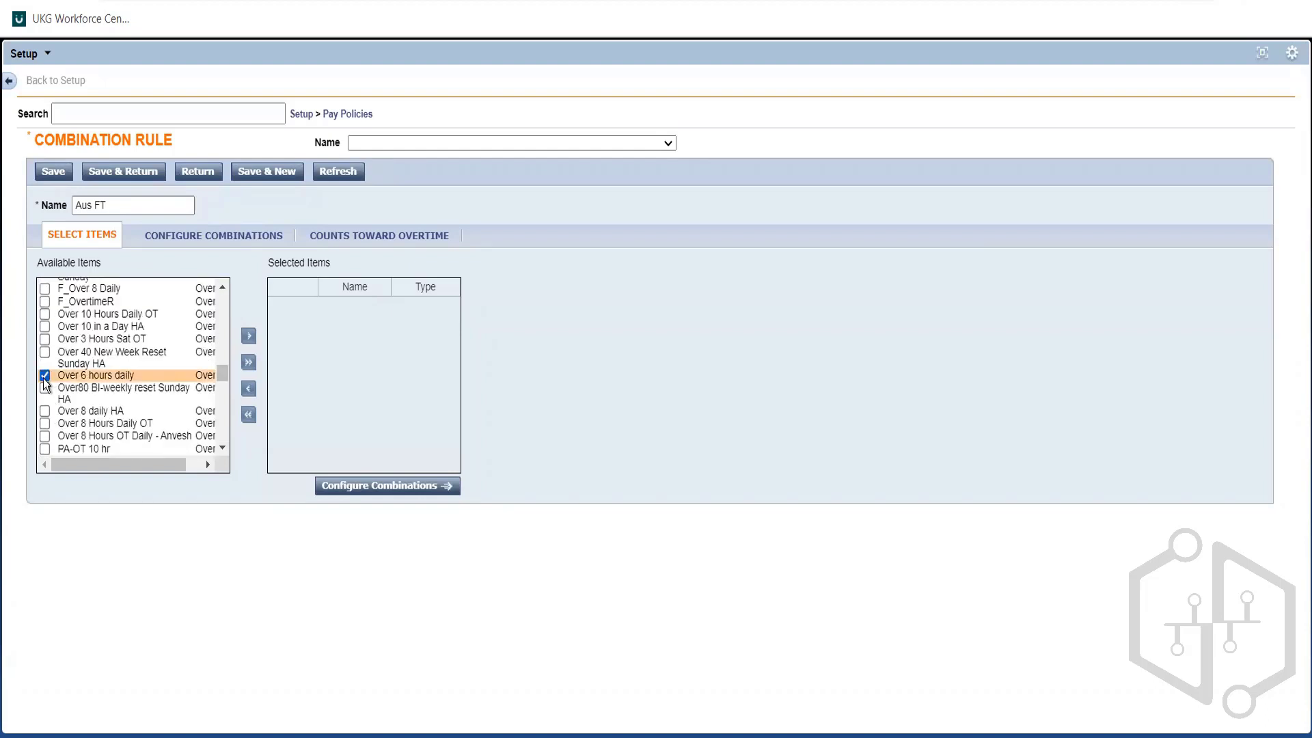
left_click(45, 425)
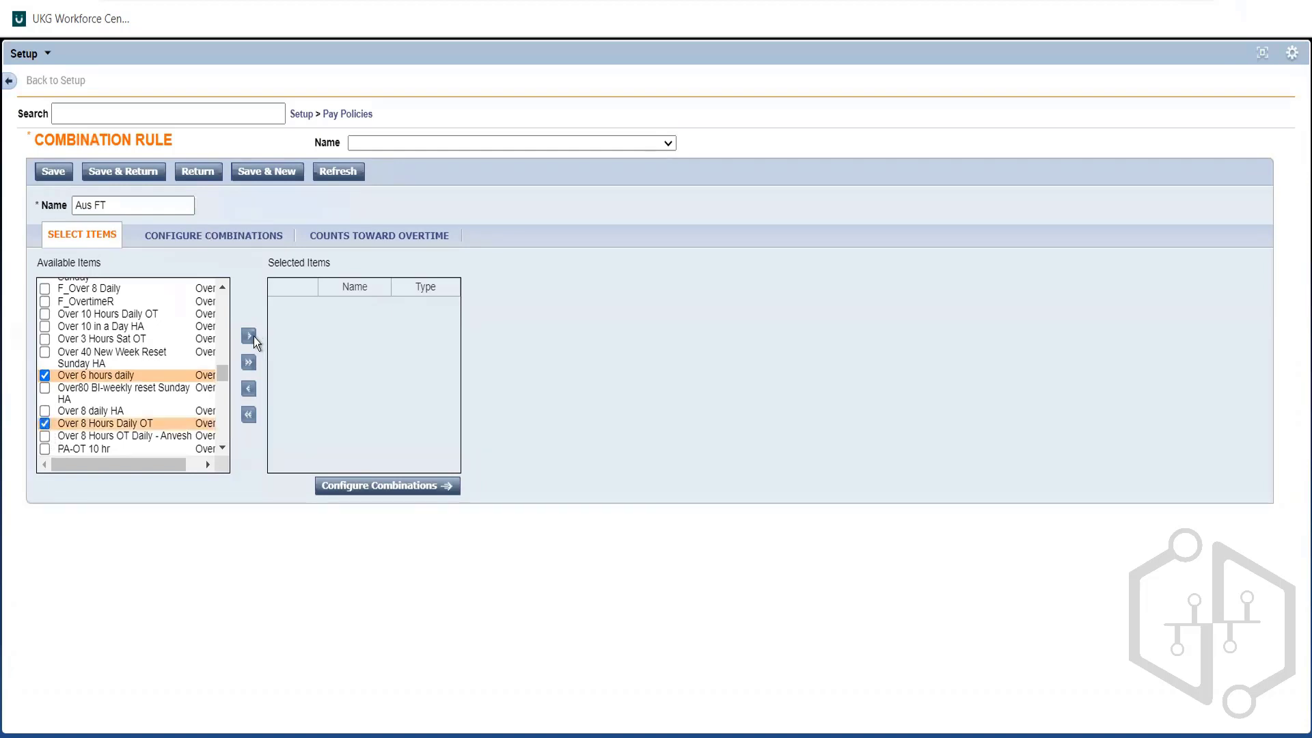
left_click(250, 336)
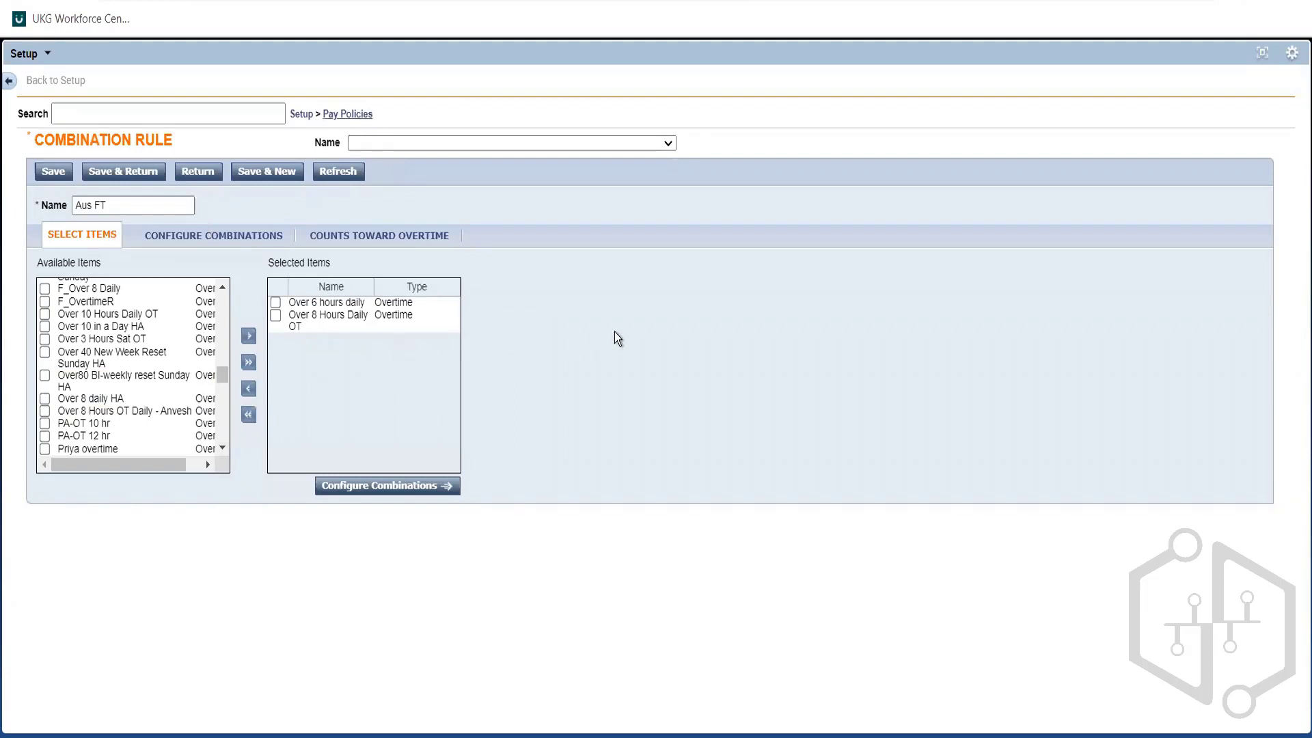
left_click(347, 114)
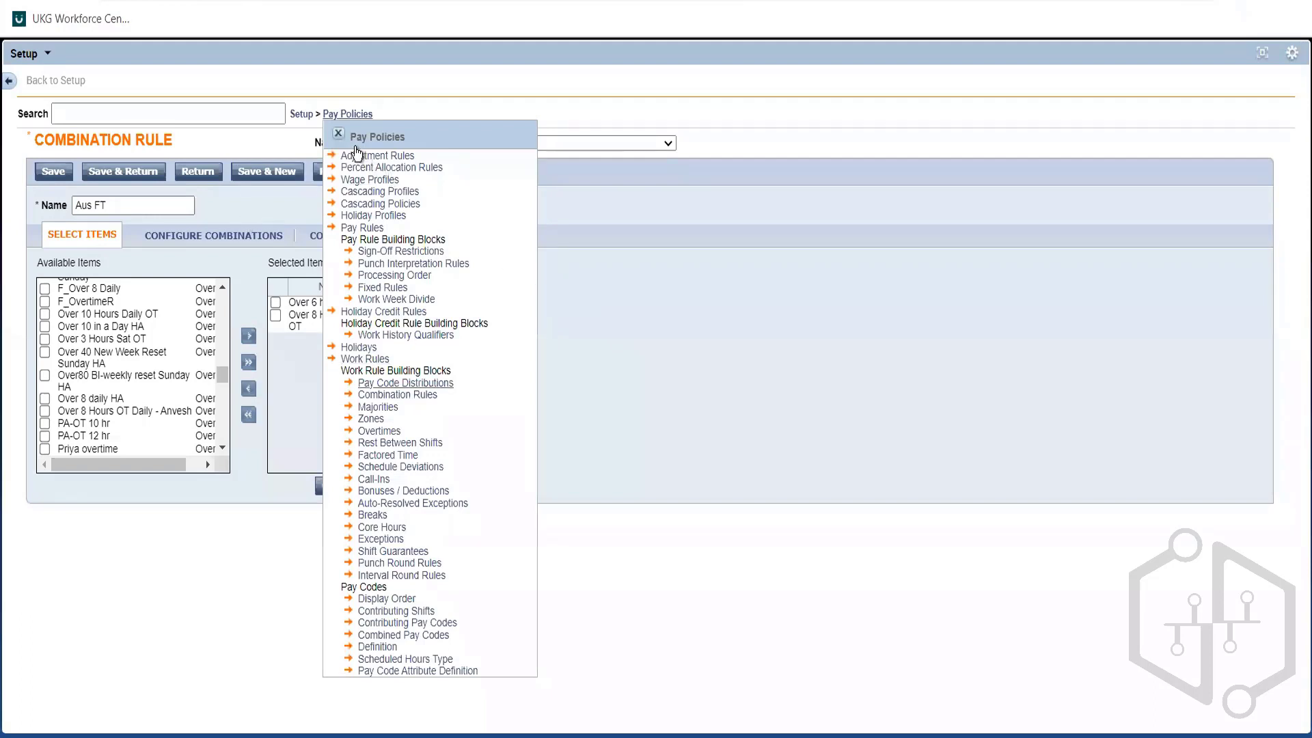
left_click(339, 134)
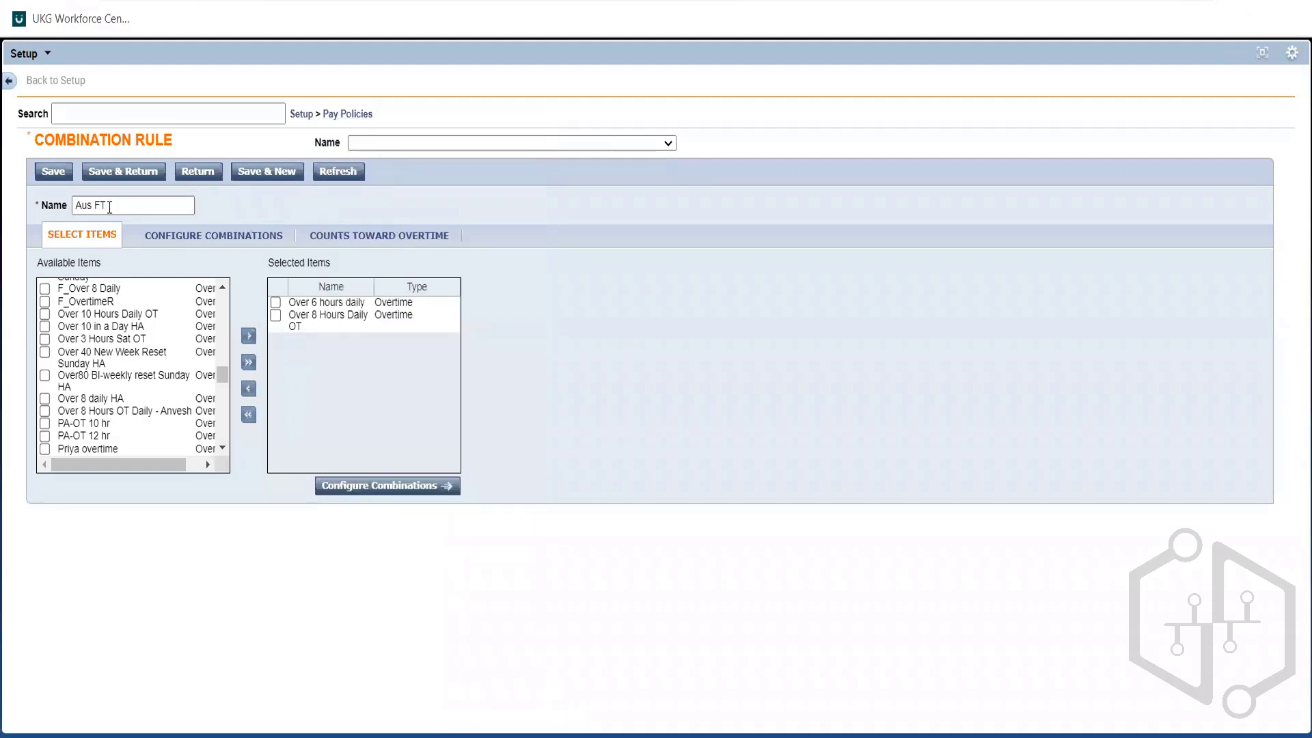
left_click(110, 207)
triple_click(125, 204)
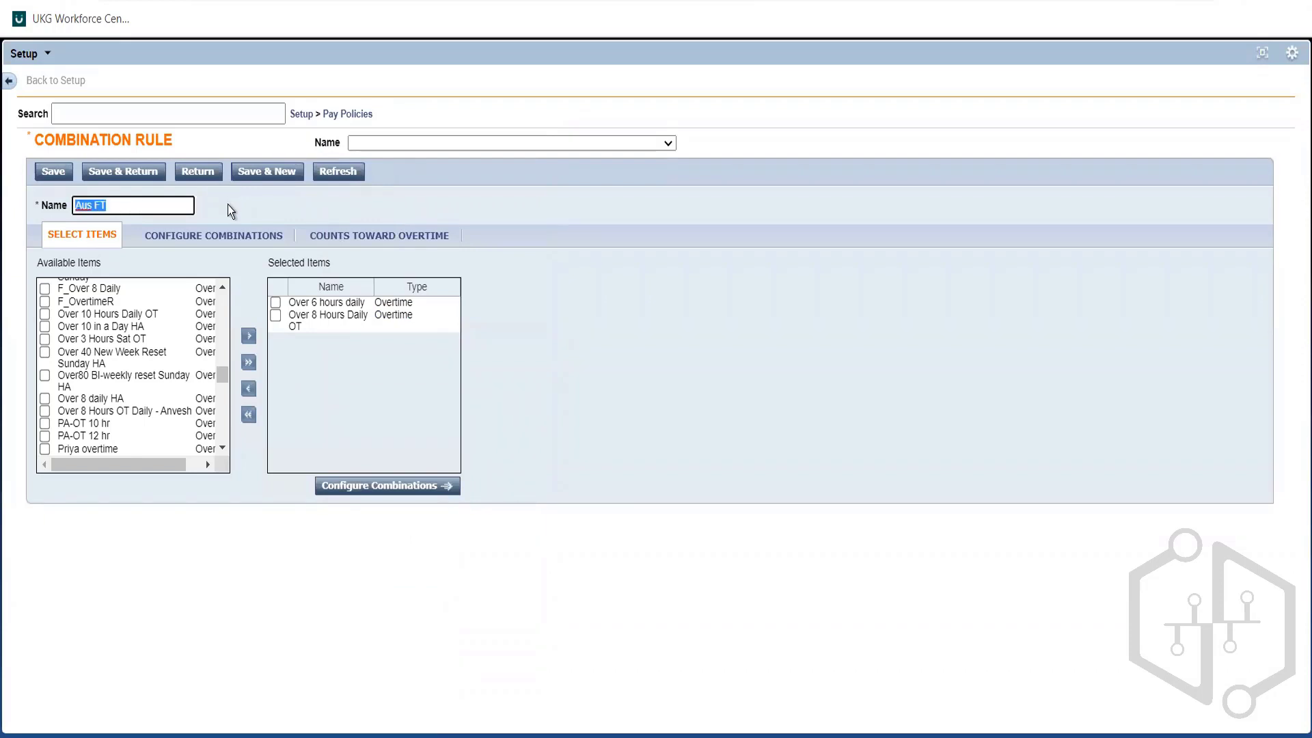
left_click(228, 204)
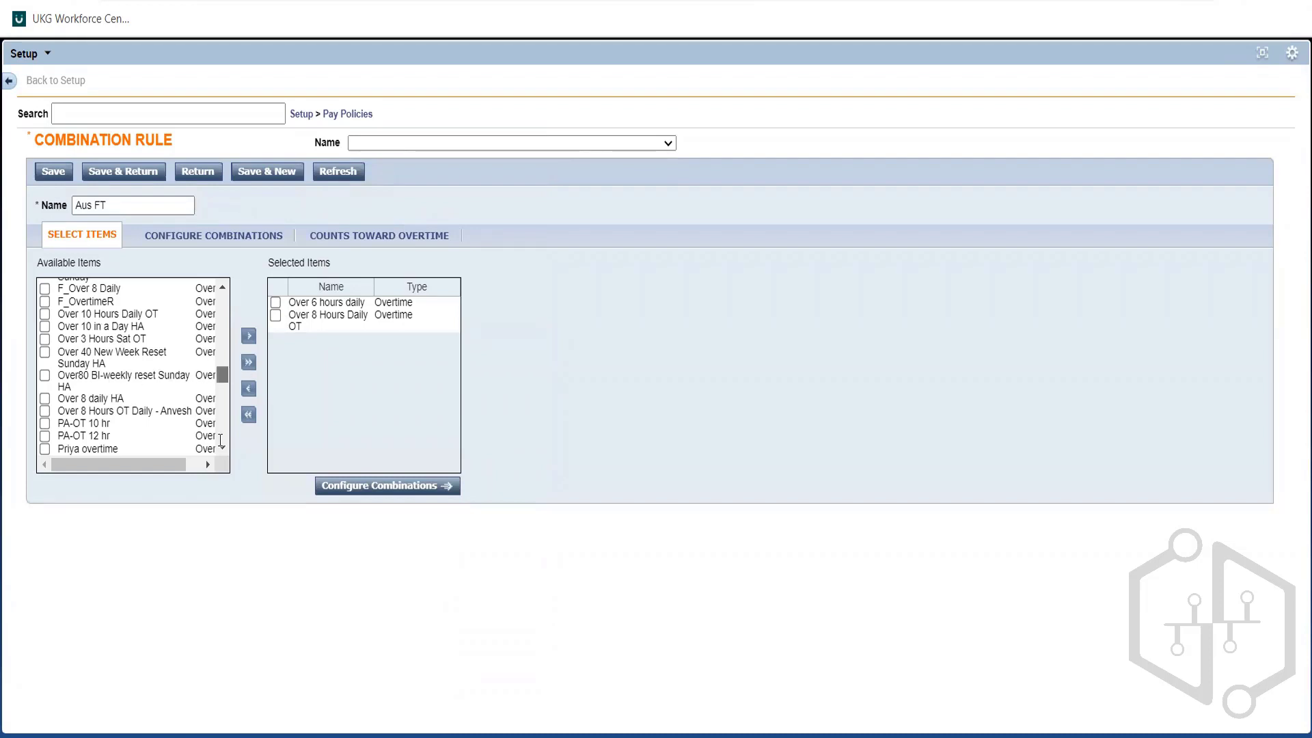
scroll(225, 369, "down", 10)
scroll(230, 322, "up", 3)
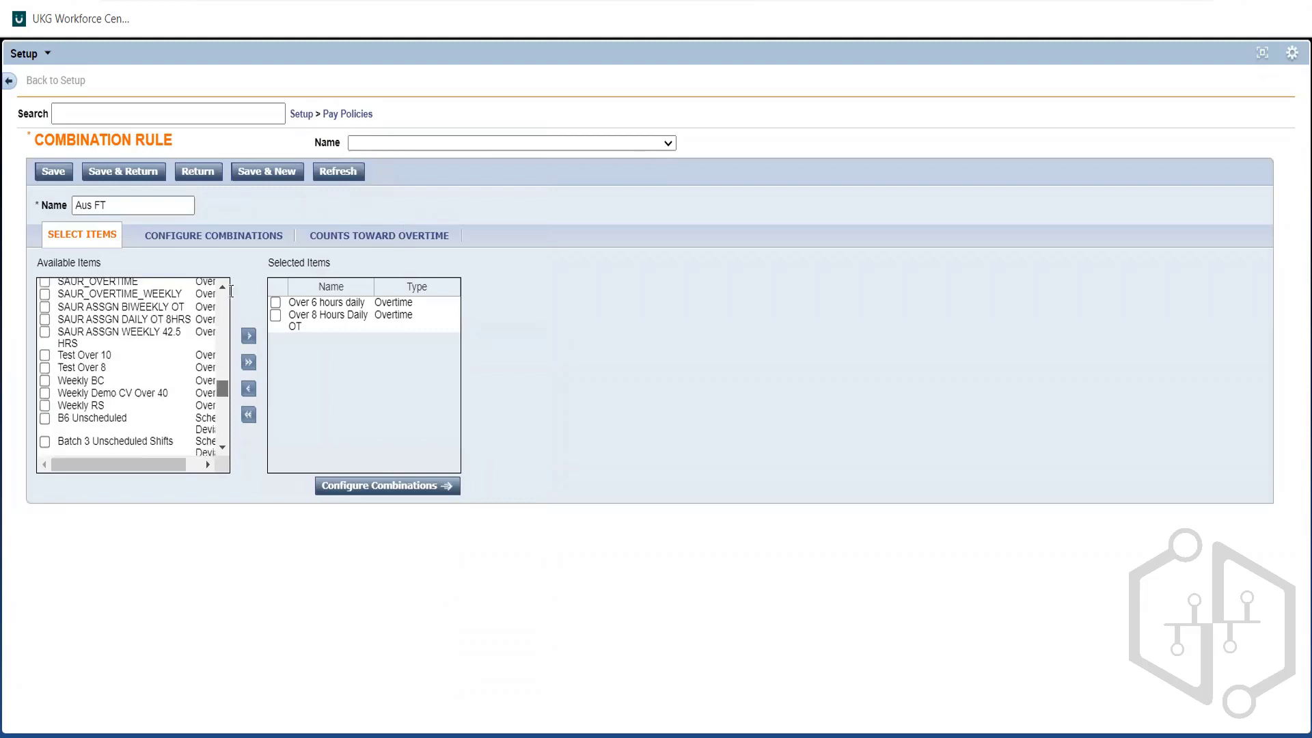
scroll(230, 301, "up", 5)
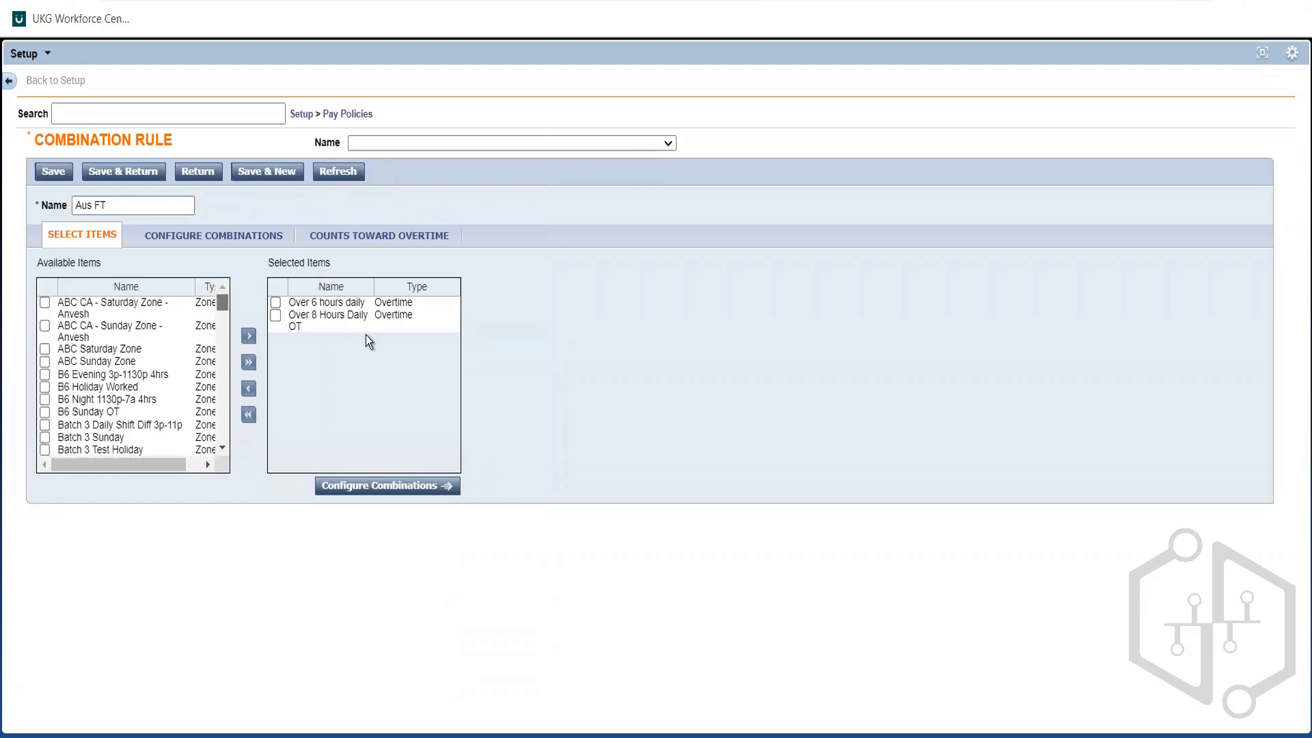
left_click_drag(367, 335, 408, 412)
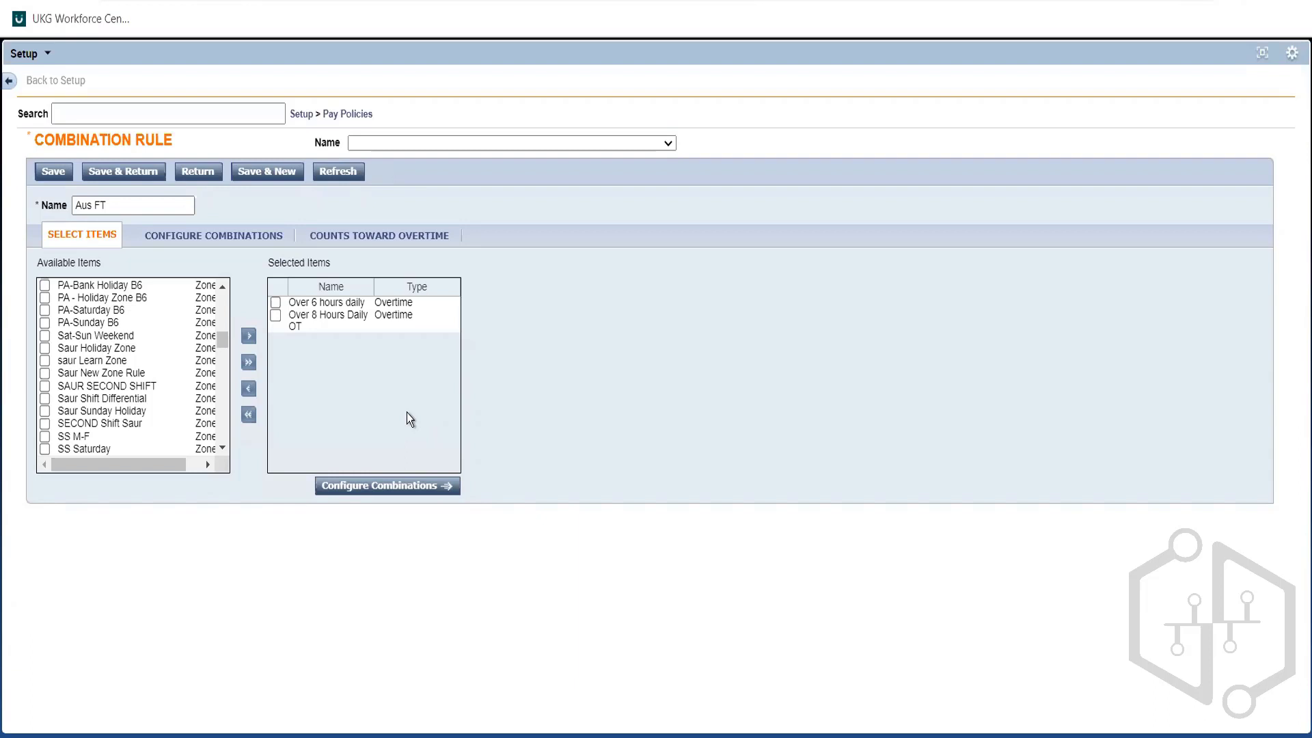
Open the combination configuration for the selected items and examine the "Over 6 hours daily + Over 8 Hours Daily OT" combination
left_click(354, 489)
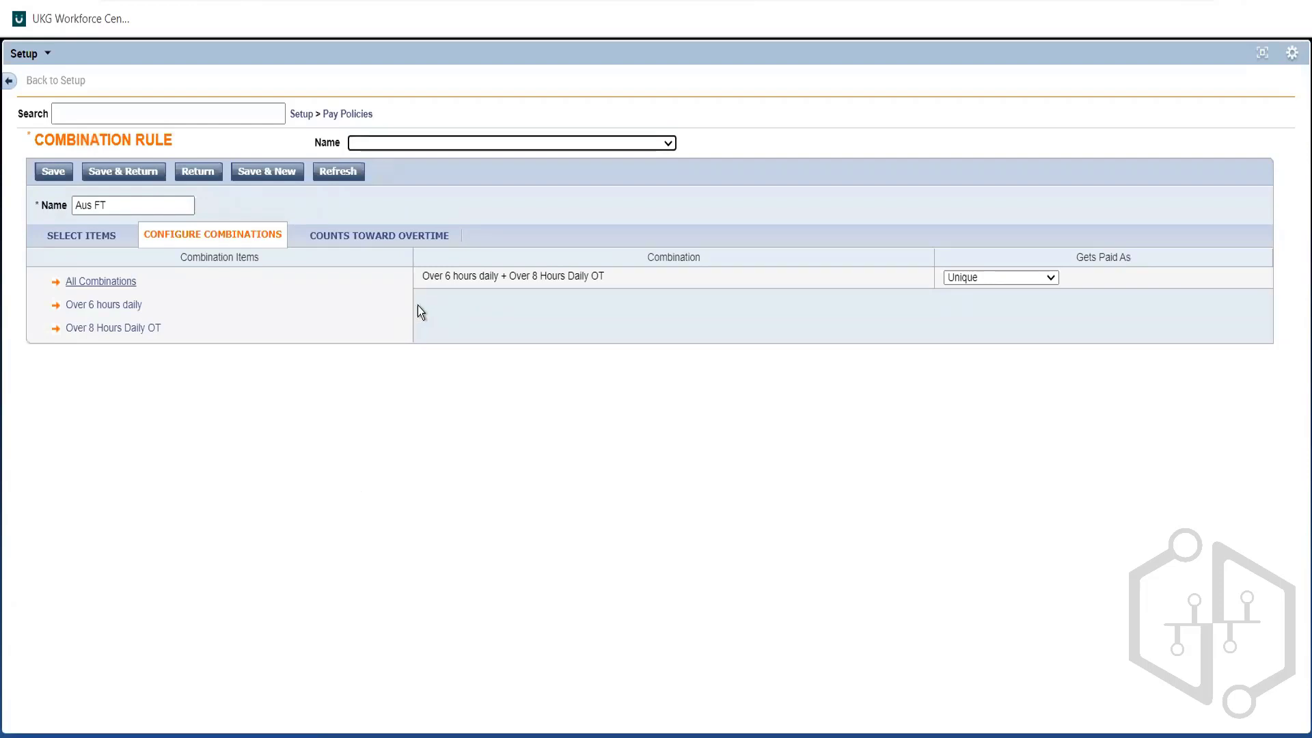
double_click(431, 271)
left_click_drag(430, 270, 605, 276)
double_click(465, 277)
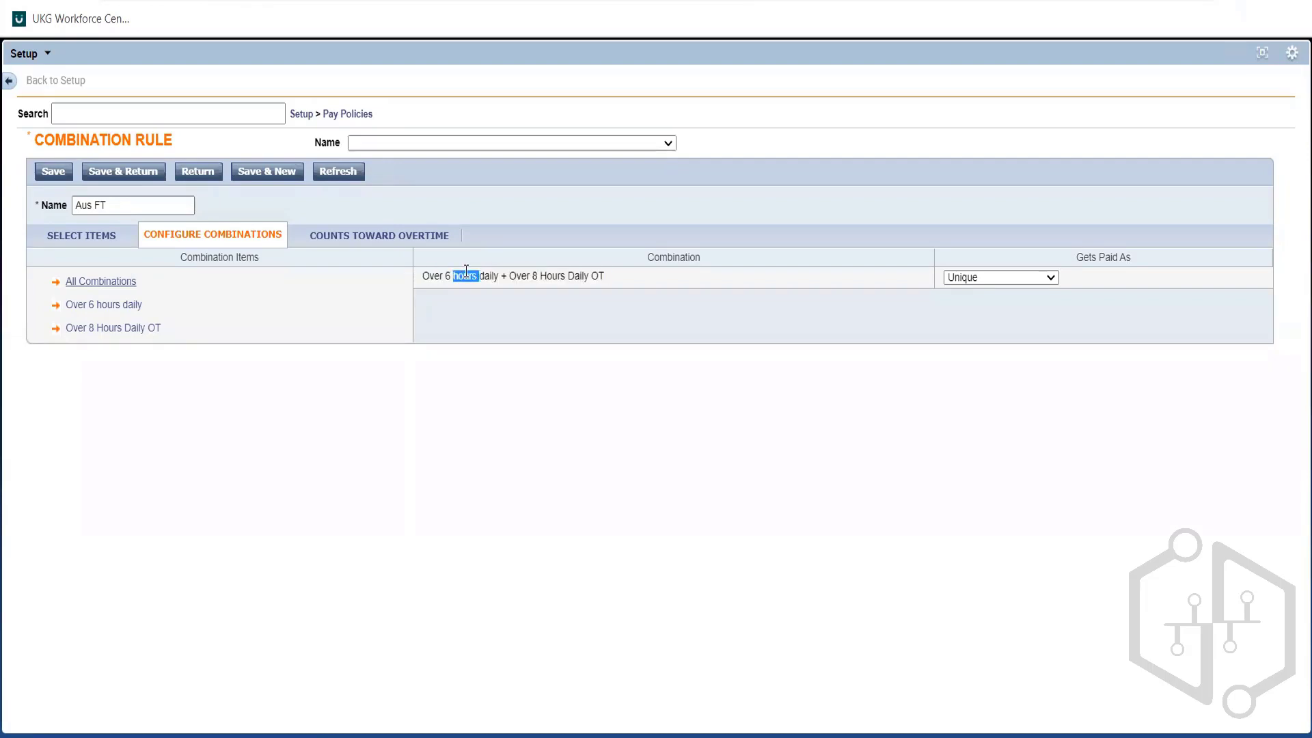
triple_click(547, 277)
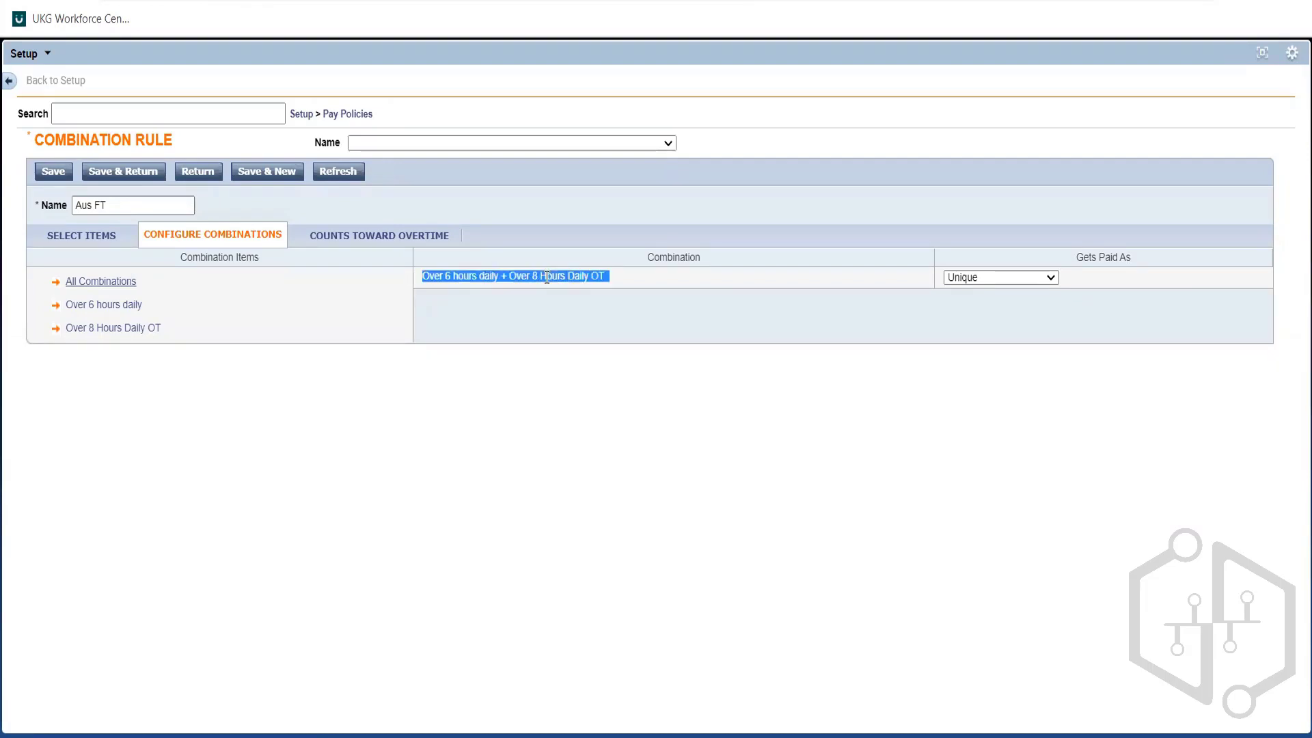
Switch to the Req notes in Notepad, review the Mon-Fri overtime condition, and return to the combination rule
key("alt+Tab")
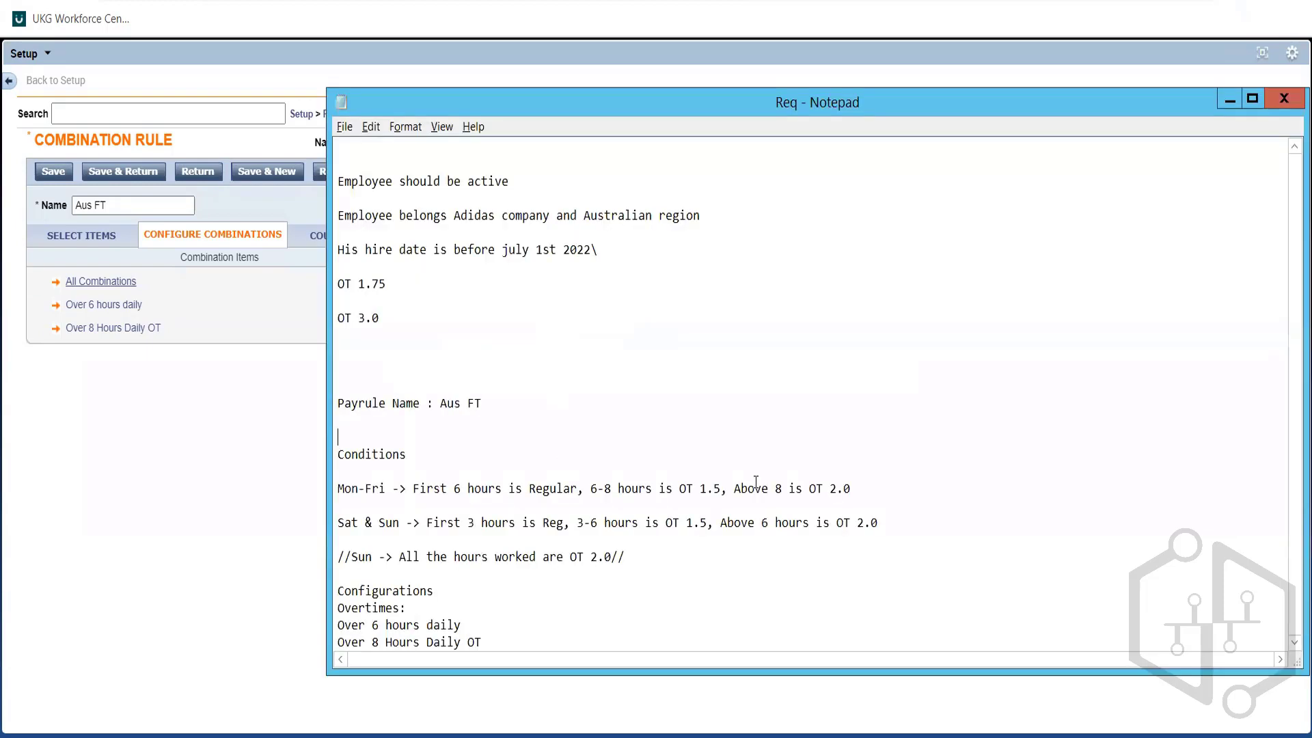
left_click(854, 489, "shift")
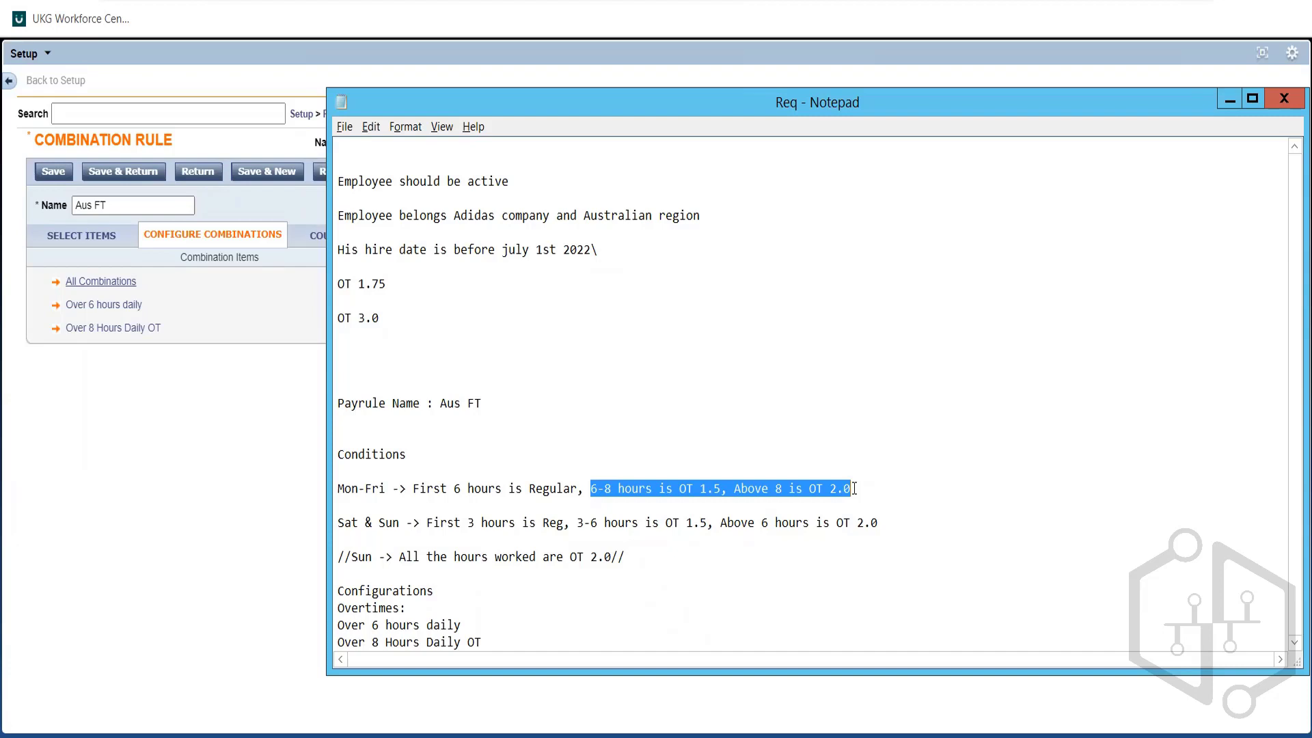
left_click(702, 488)
double_click(709, 488)
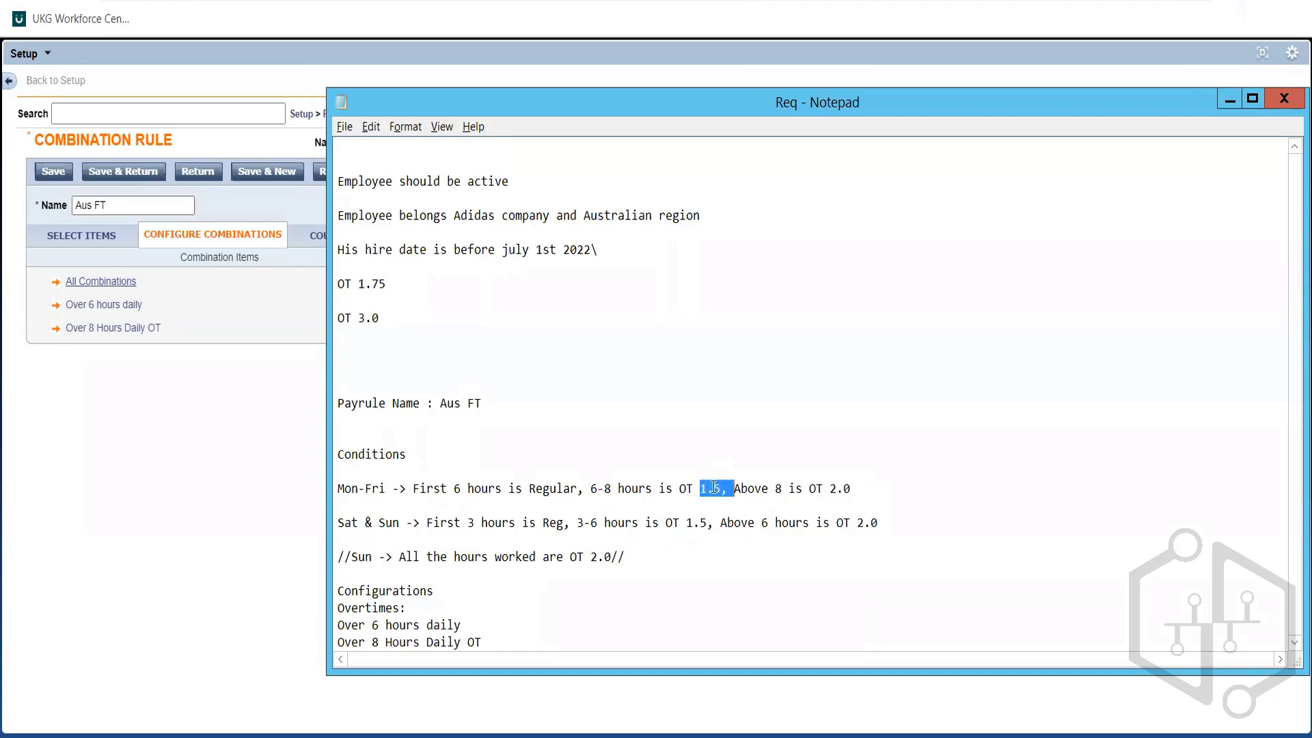
left_click(715, 488)
double_click(637, 488)
left_click(637, 488)
left_click(112, 381)
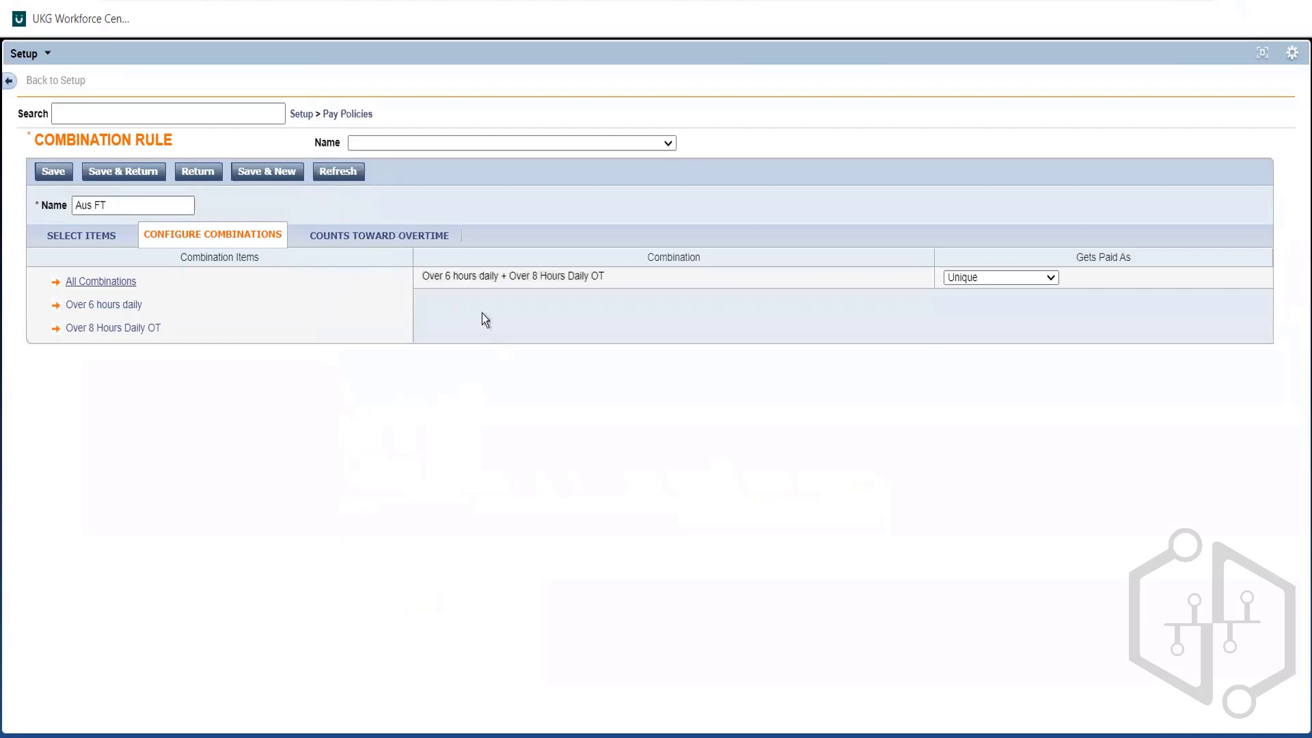
Examine how "Over 6 hours daily" and "Over 8 Hours Daily OT" overlap in the listed combination
left_click_drag(420, 272, 612, 273)
triple_click(609, 272)
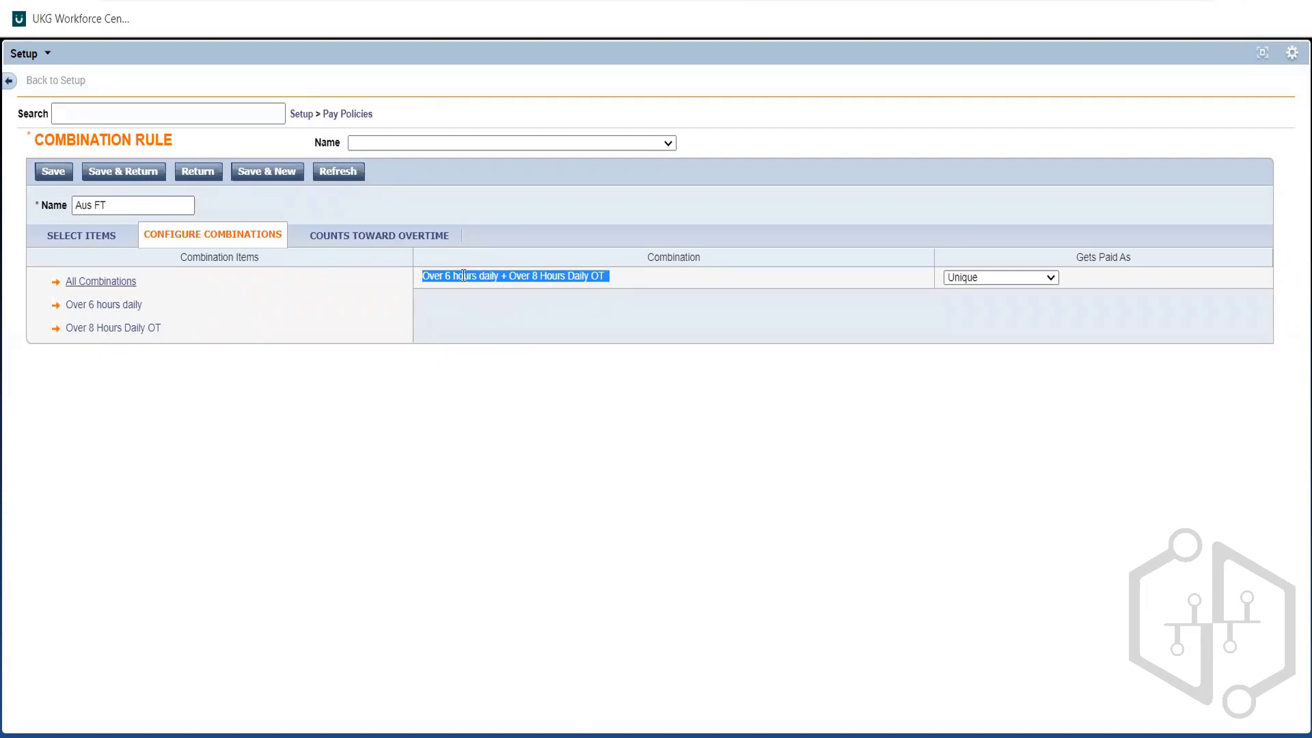
left_click(426, 278)
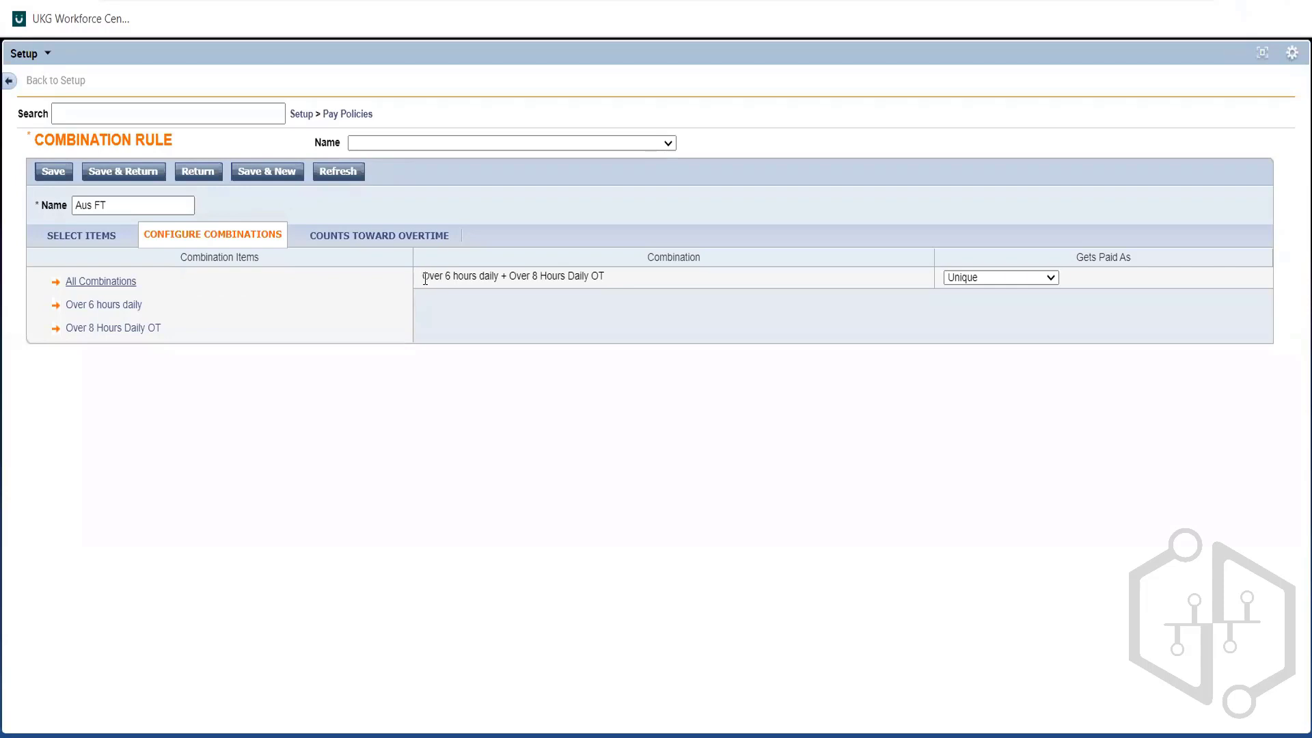
left_click_drag(425, 278, 591, 276)
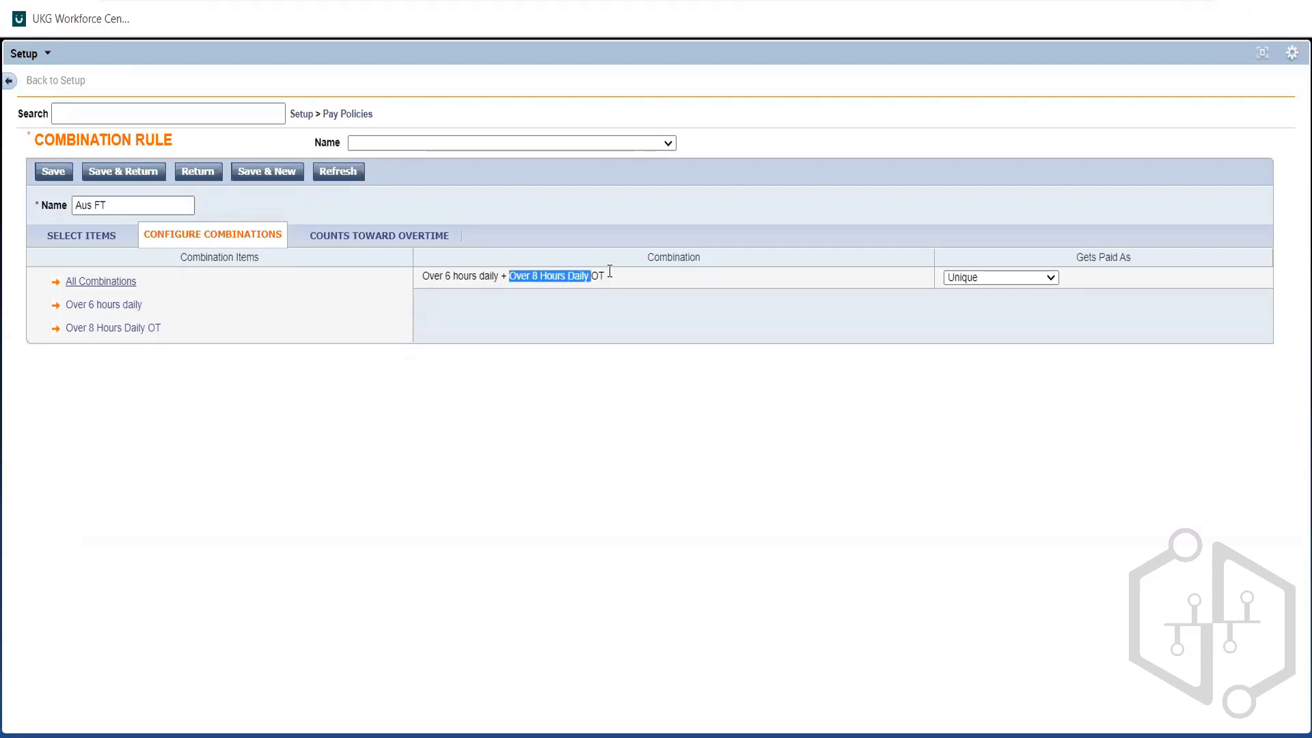
left_click(544, 321)
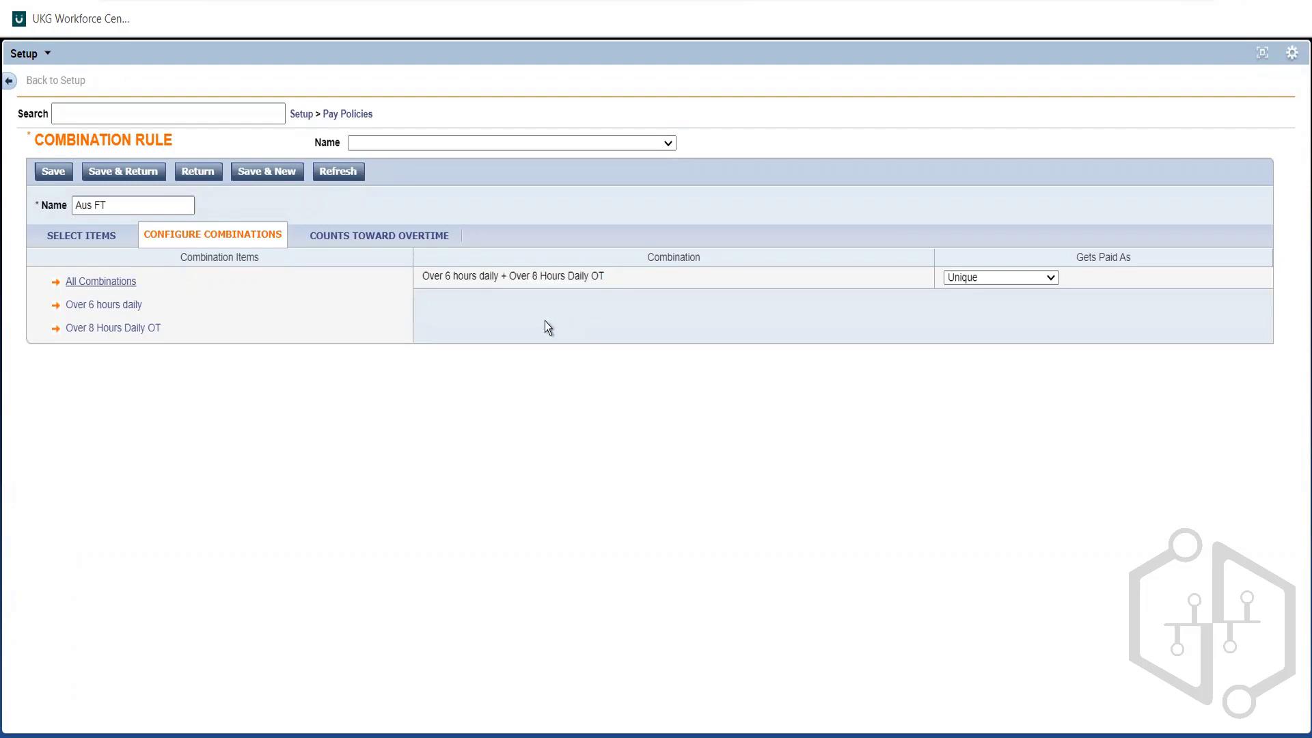
left_click_drag(422, 277, 500, 281)
left_click(502, 293)
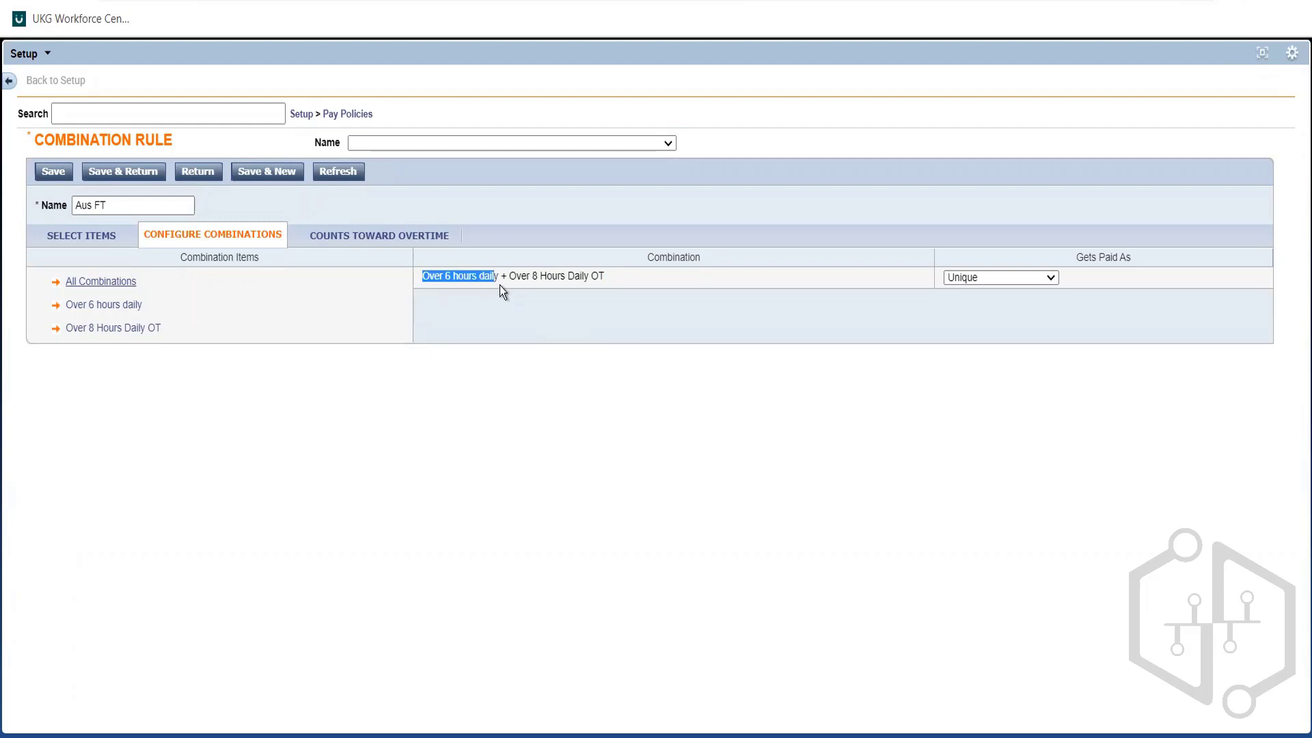
left_click(502, 289)
left_click_drag(499, 278, 422, 277)
double_click(552, 283)
triple_click(551, 283)
double_click(513, 275)
triple_click(521, 293)
left_click(531, 339)
left_click_drag(598, 265, 604, 282)
left_click(458, 280)
triple_click(457, 280)
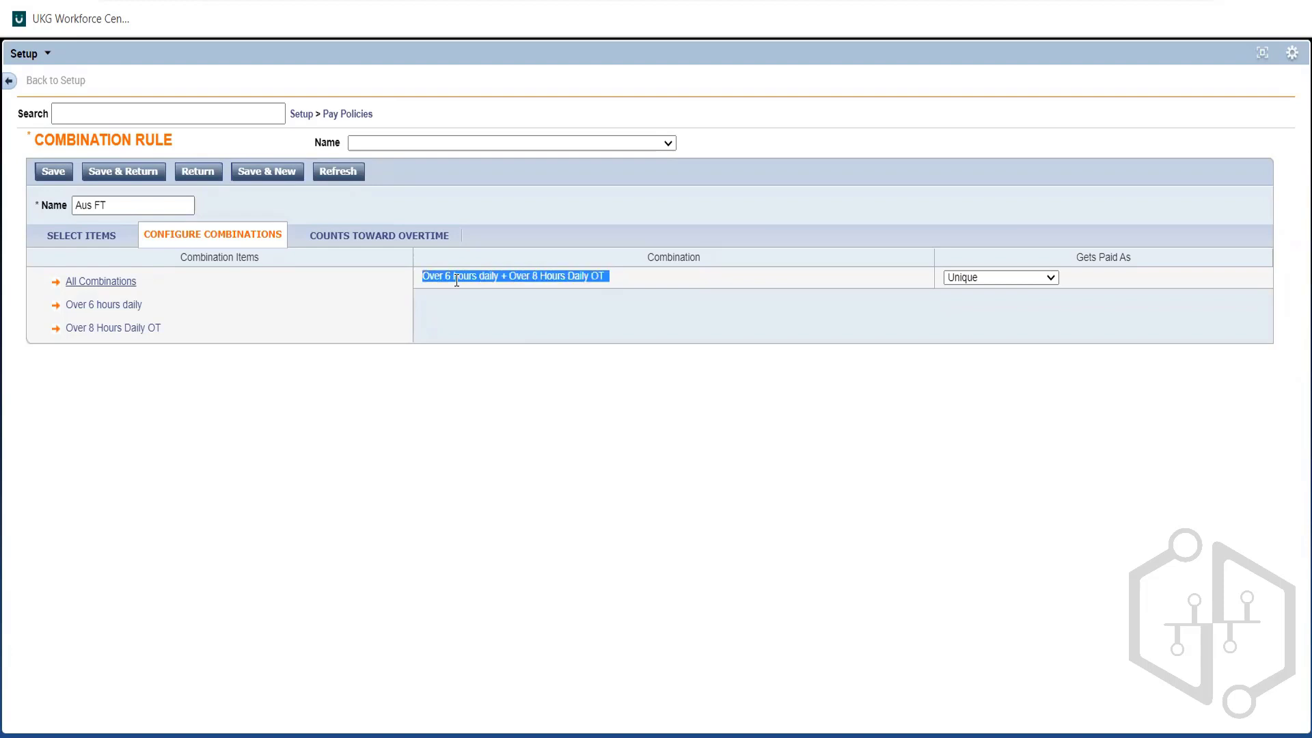
left_click(457, 280)
double_click(448, 275)
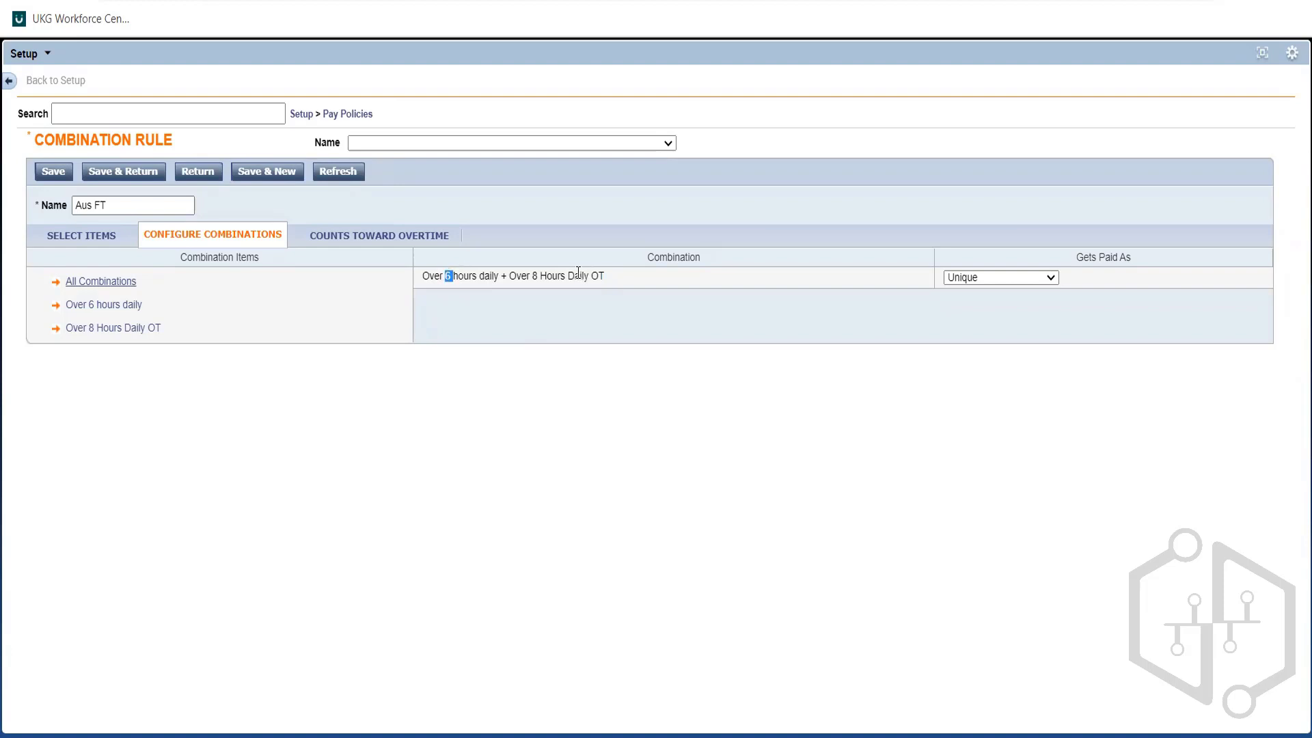
double_click(521, 275)
left_click(483, 277)
double_click(483, 277)
left_click(484, 276)
left_click_drag(510, 276, 607, 277)
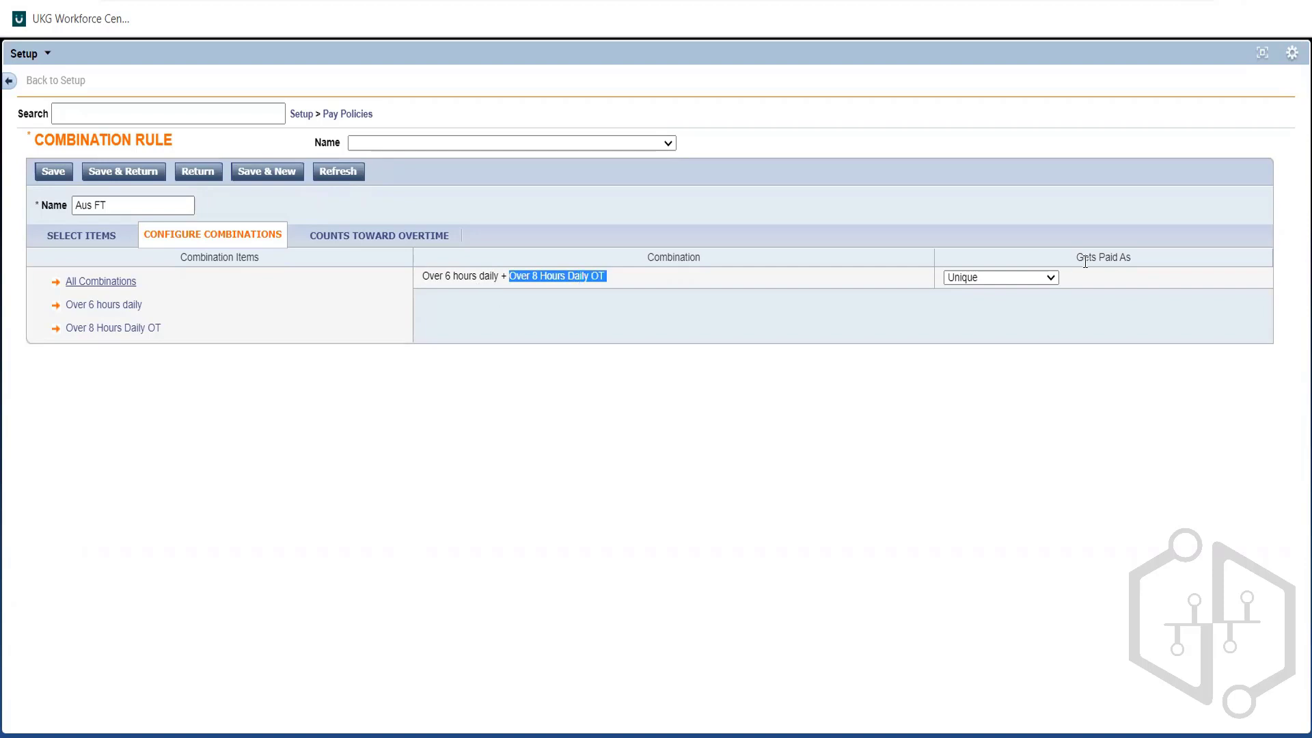
Set the "Over 6 hours daily + Over 8 Hours Daily OT" combination to get paid as "Over 8 Hours Daily OT"
left_click(1000, 275)
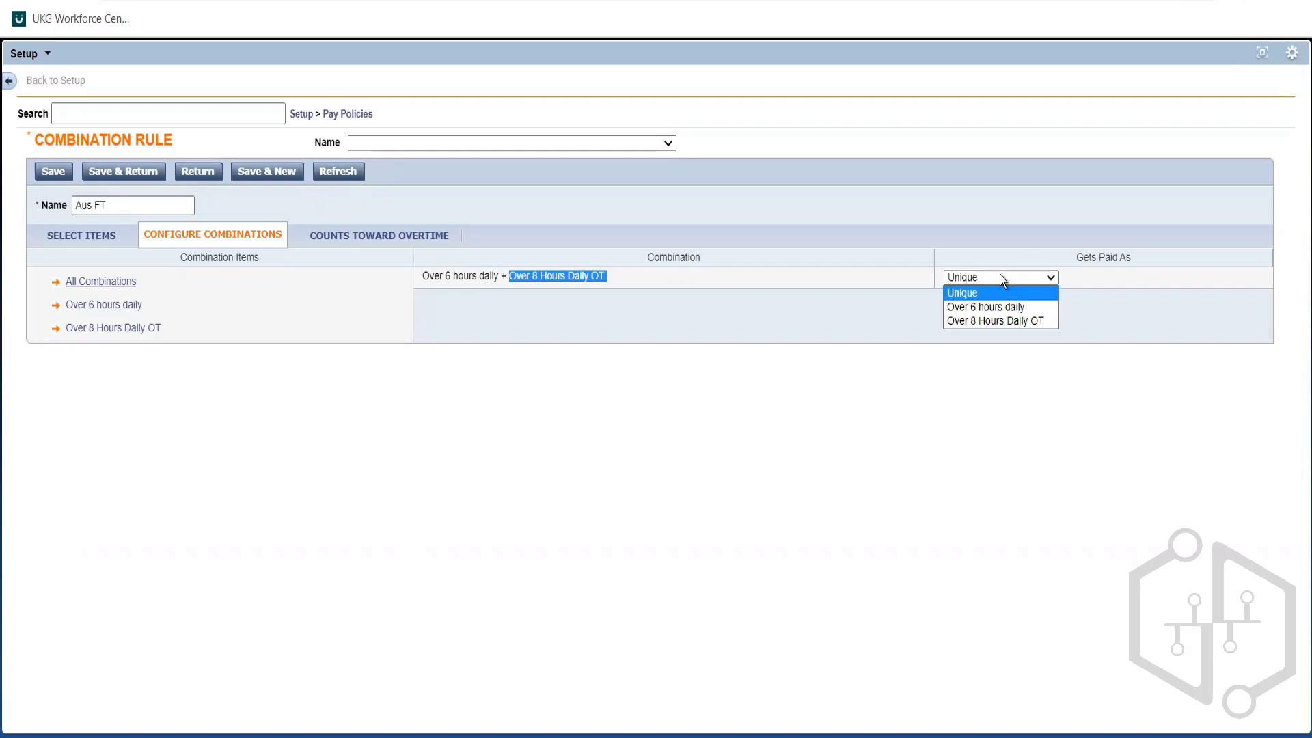
left_click(1000, 319)
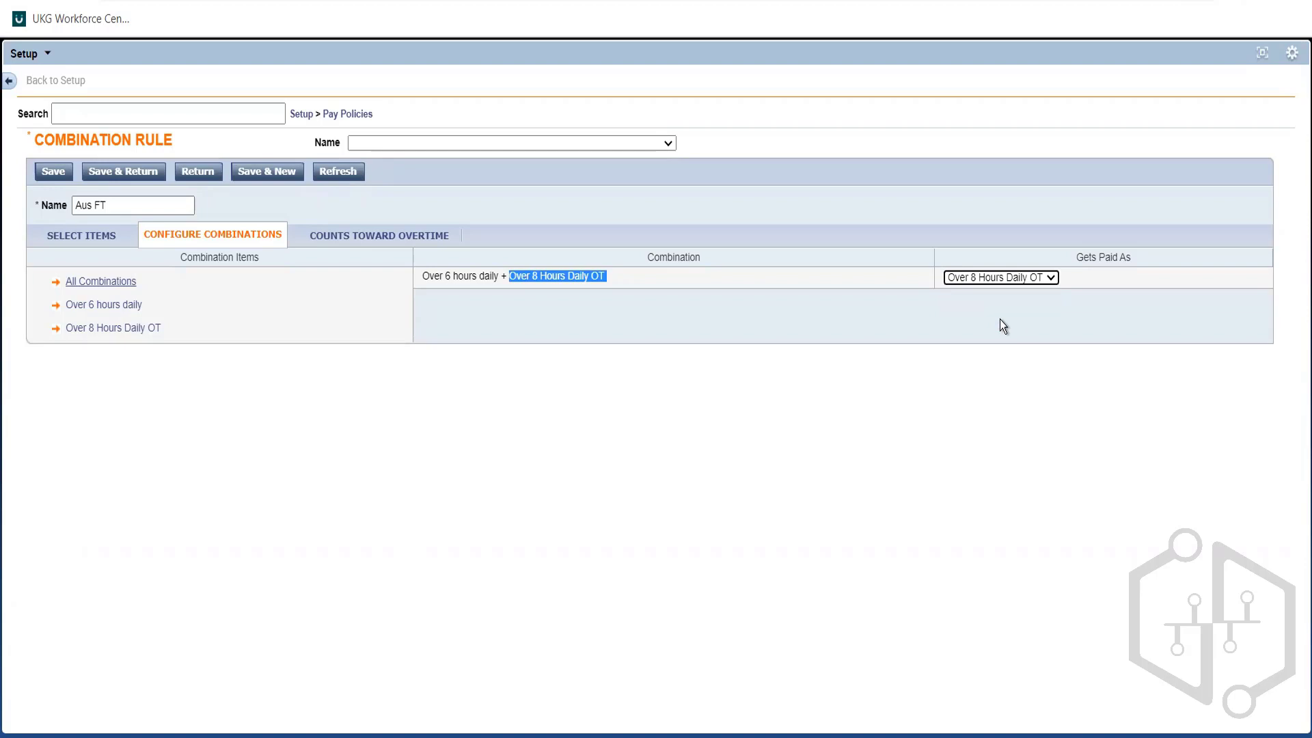
left_click(570, 317)
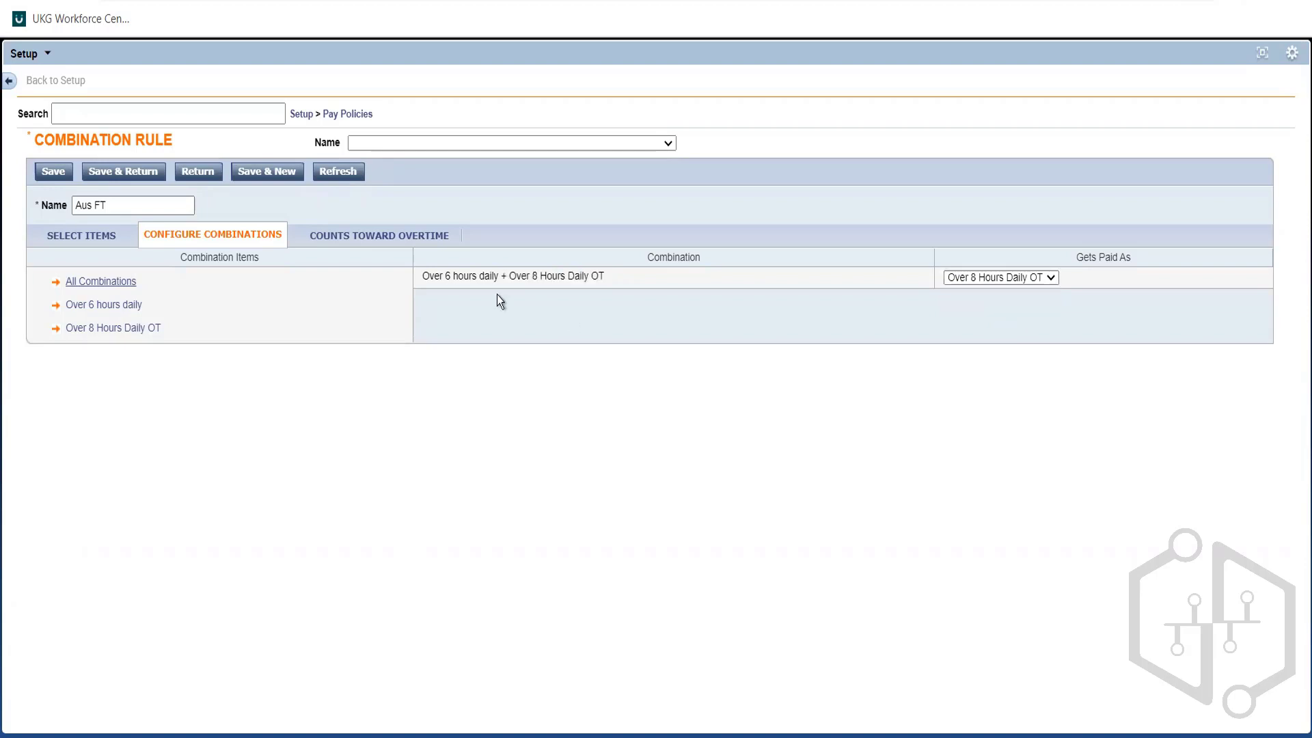
Open the Counts Toward Overtime settings and examine which worked time counts toward "Over 6 hours daily"
left_click(334, 239)
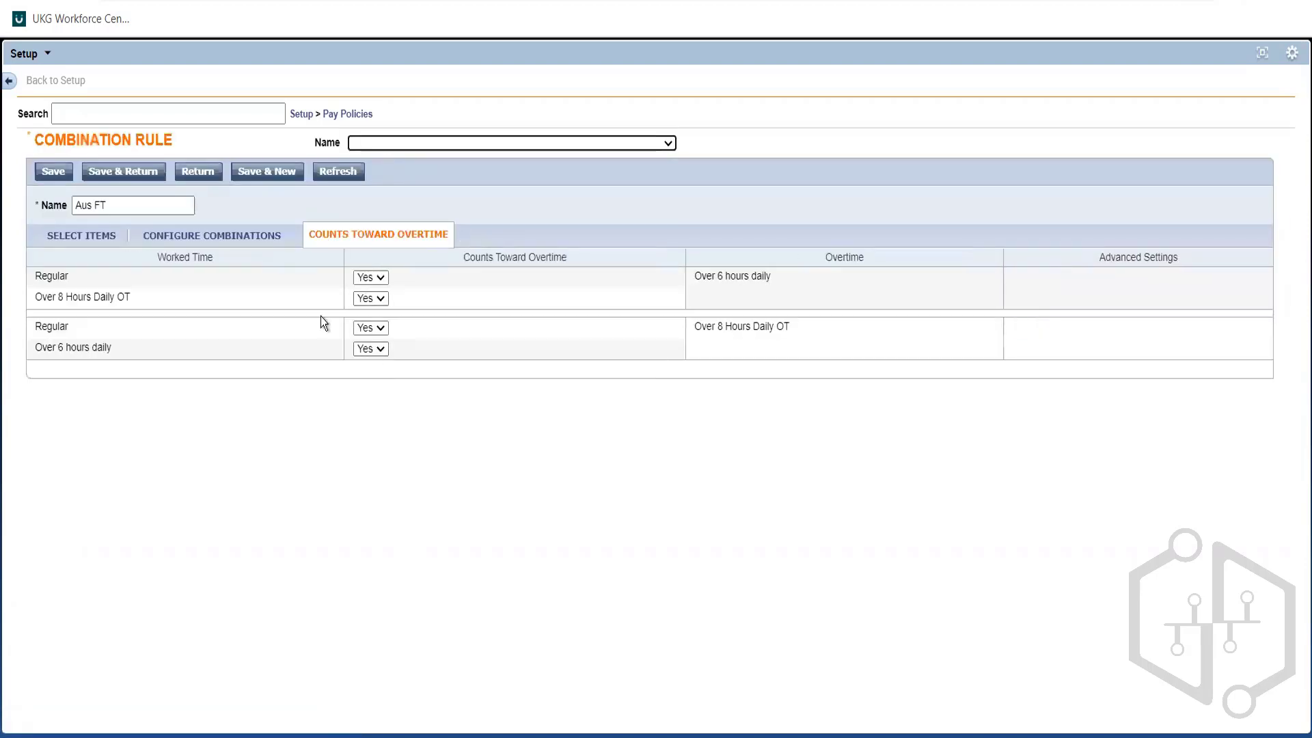
triple_click(722, 278)
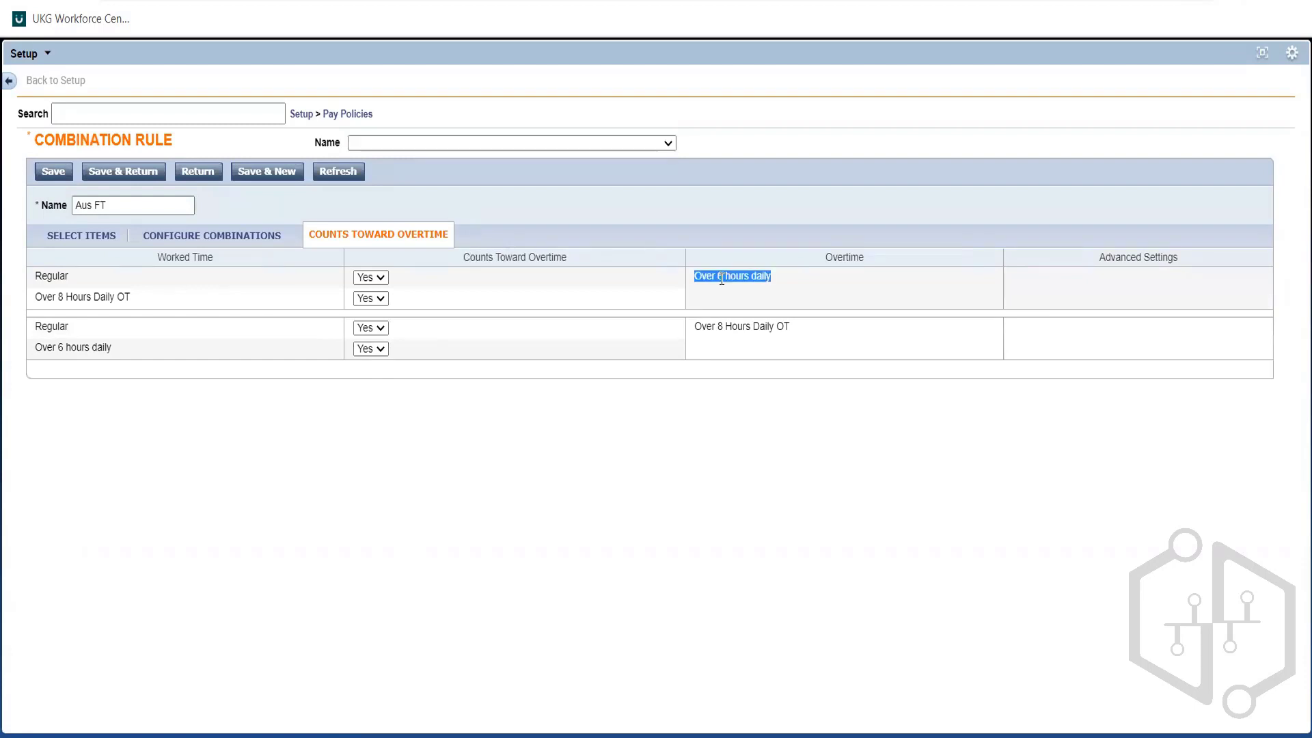
left_click(240, 297, "shift")
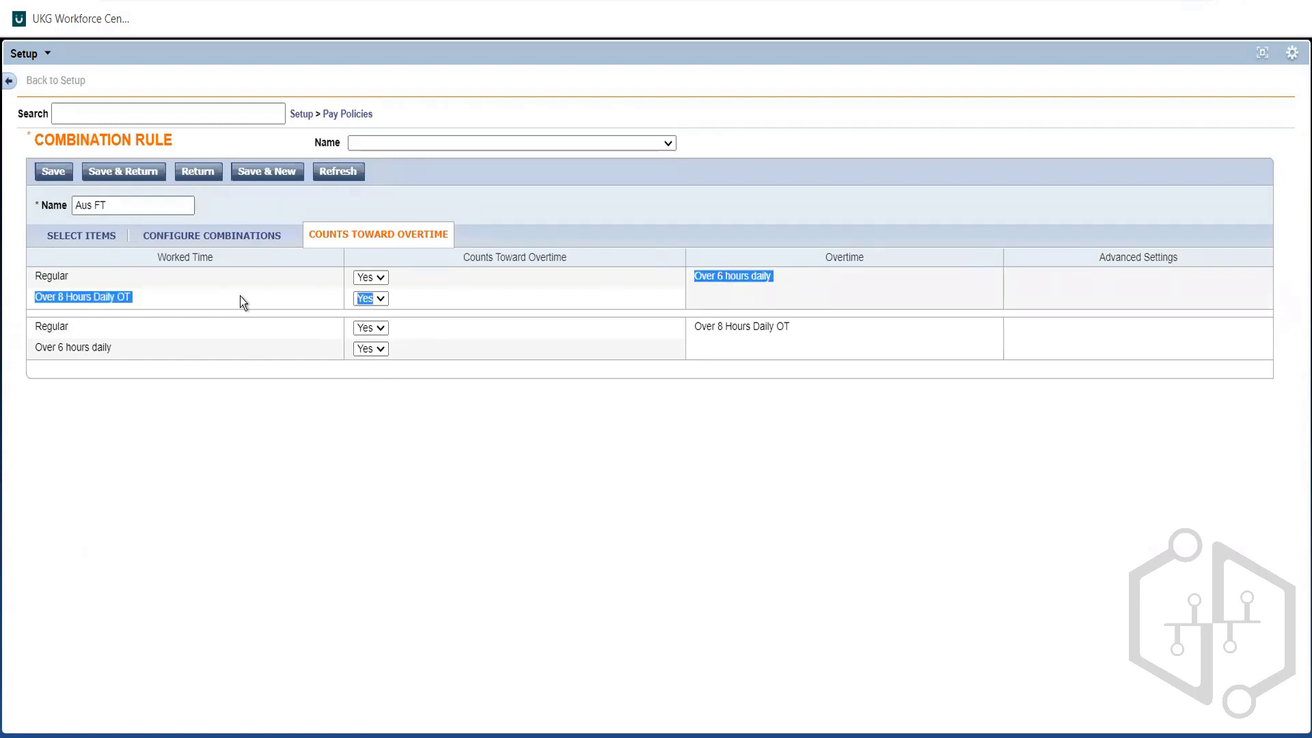
left_click(240, 296)
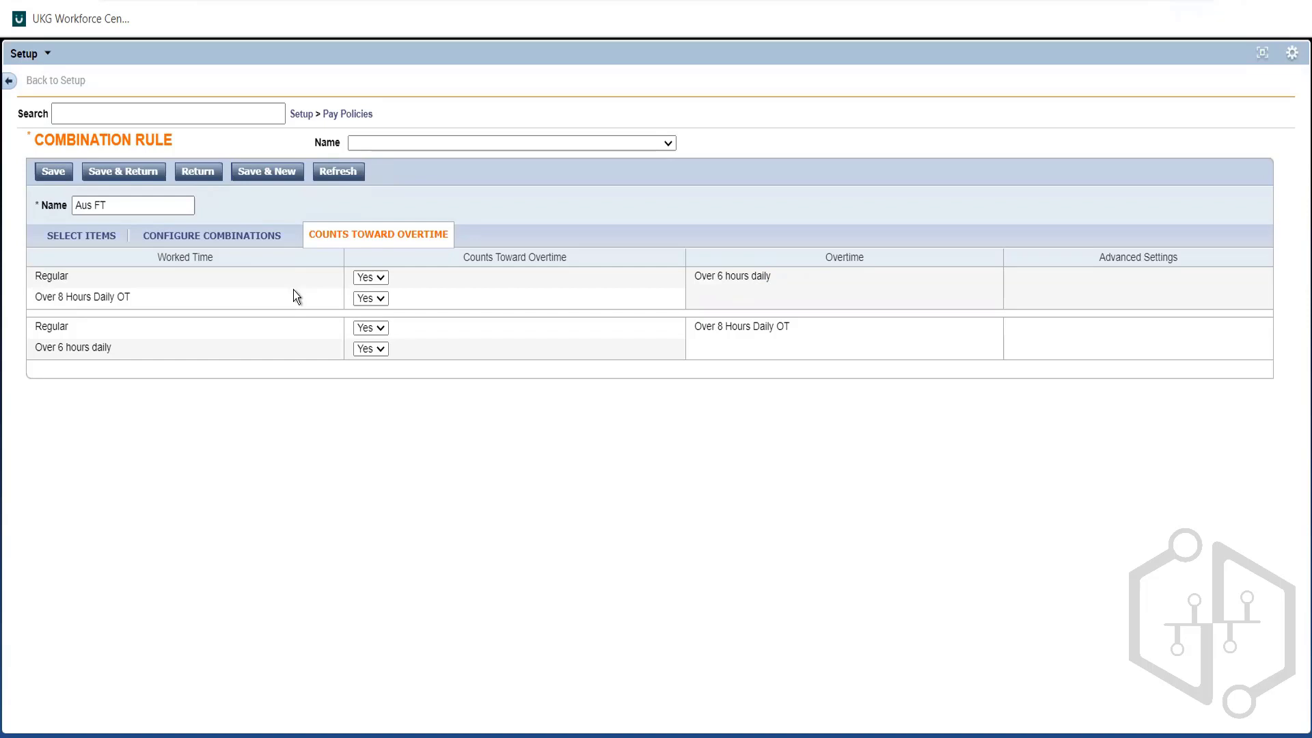
Set "Over 8 Hours Daily OT" worked time to No for counting toward the "Over 6 hours daily" overtime
double_click(63, 277)
left_click(99, 272)
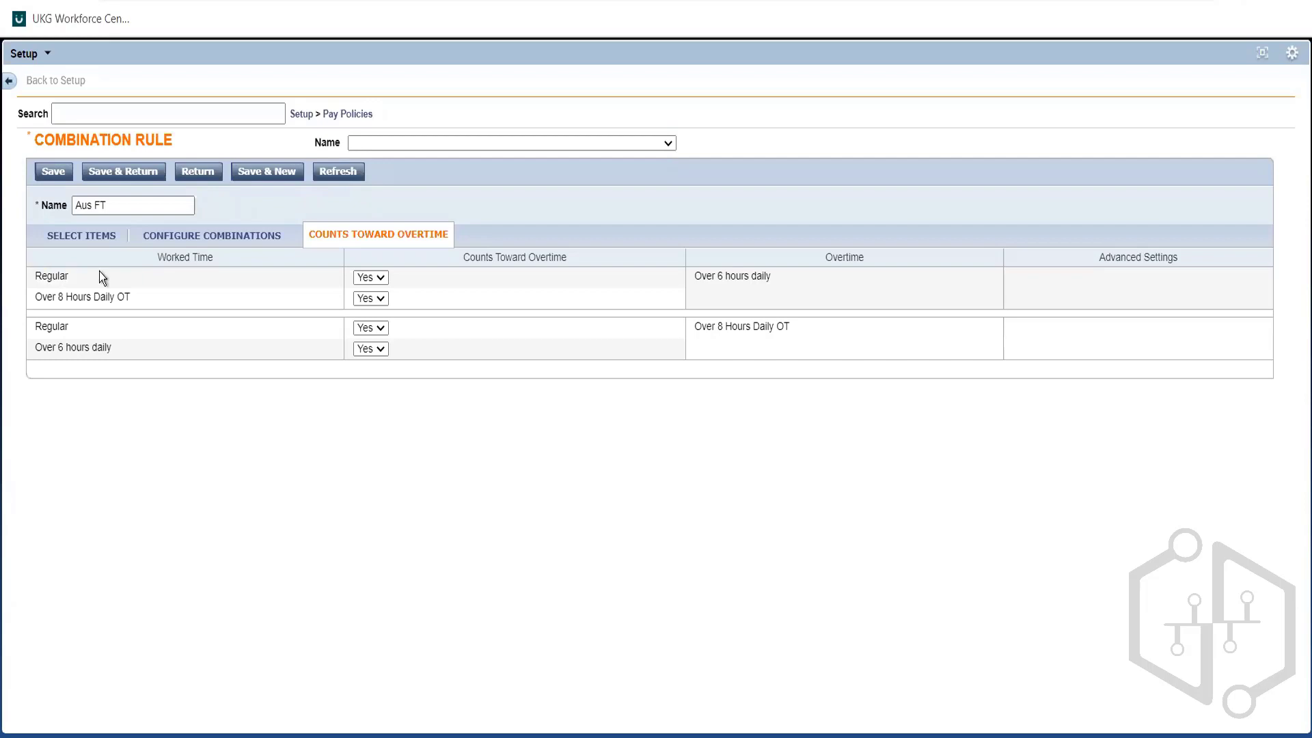
double_click(59, 275)
left_click(154, 280)
double_click(83, 274)
left_click_drag(84, 275, 743, 280)
triple_click(743, 277)
triple_click(99, 297)
triple_click(692, 276)
left_click_drag(102, 296, 297, 310)
left_click(297, 310)
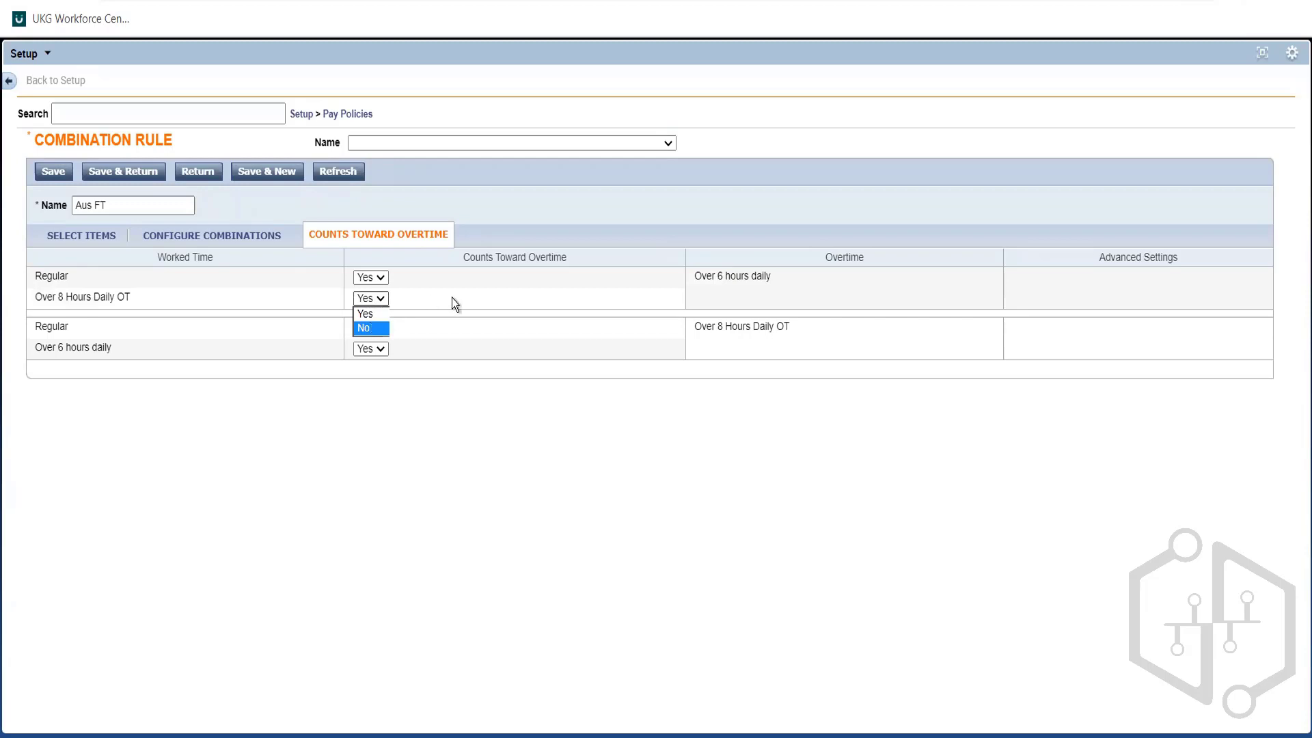
key("Return")
left_click(233, 302)
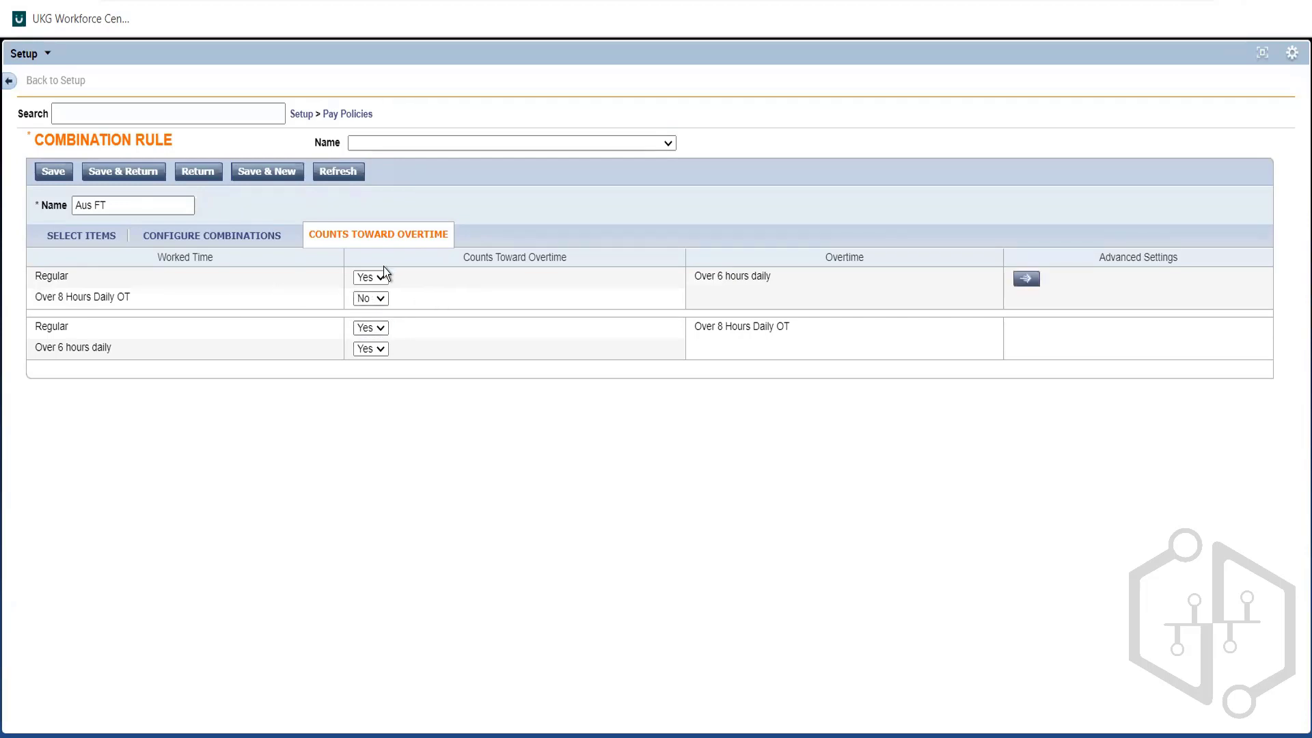
Examine whether Regular and "Over 6 hours daily" worked time count toward the "Over 8 Hours Daily OT" overtime
double_click(110, 297)
triple_click(735, 274)
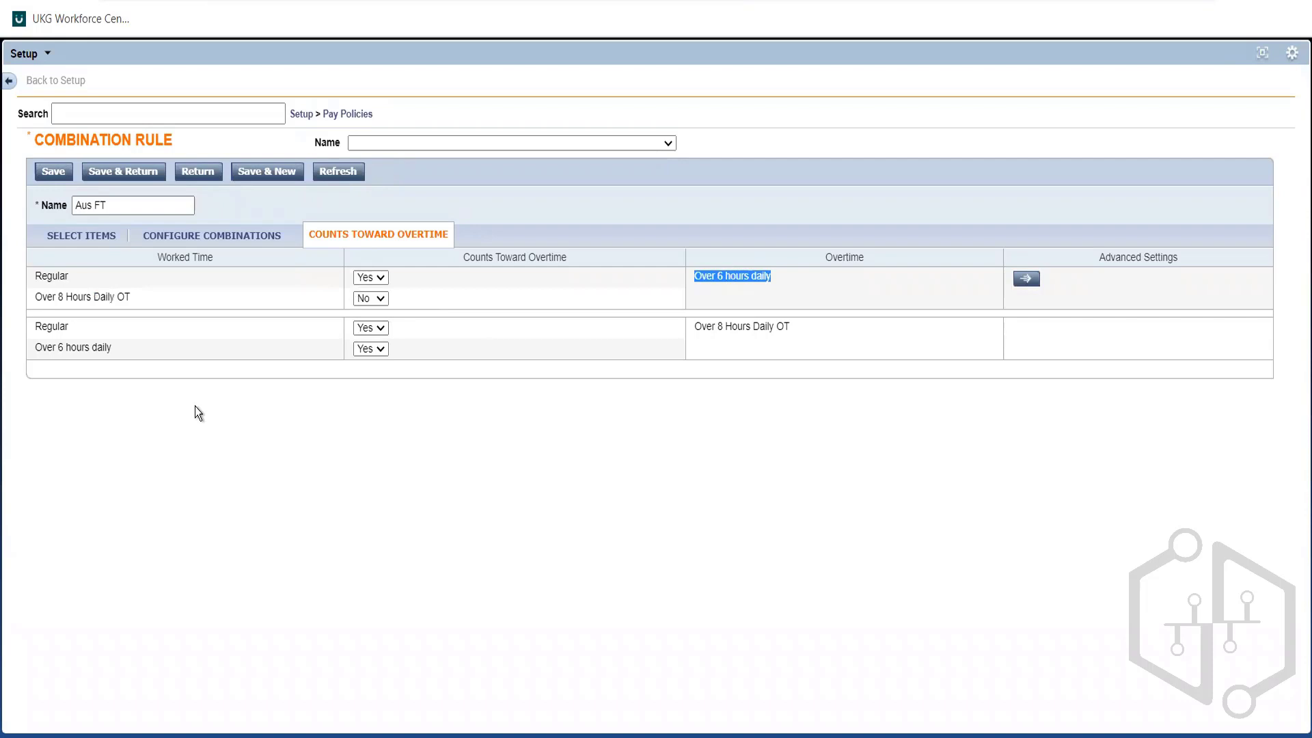
left_click(134, 341)
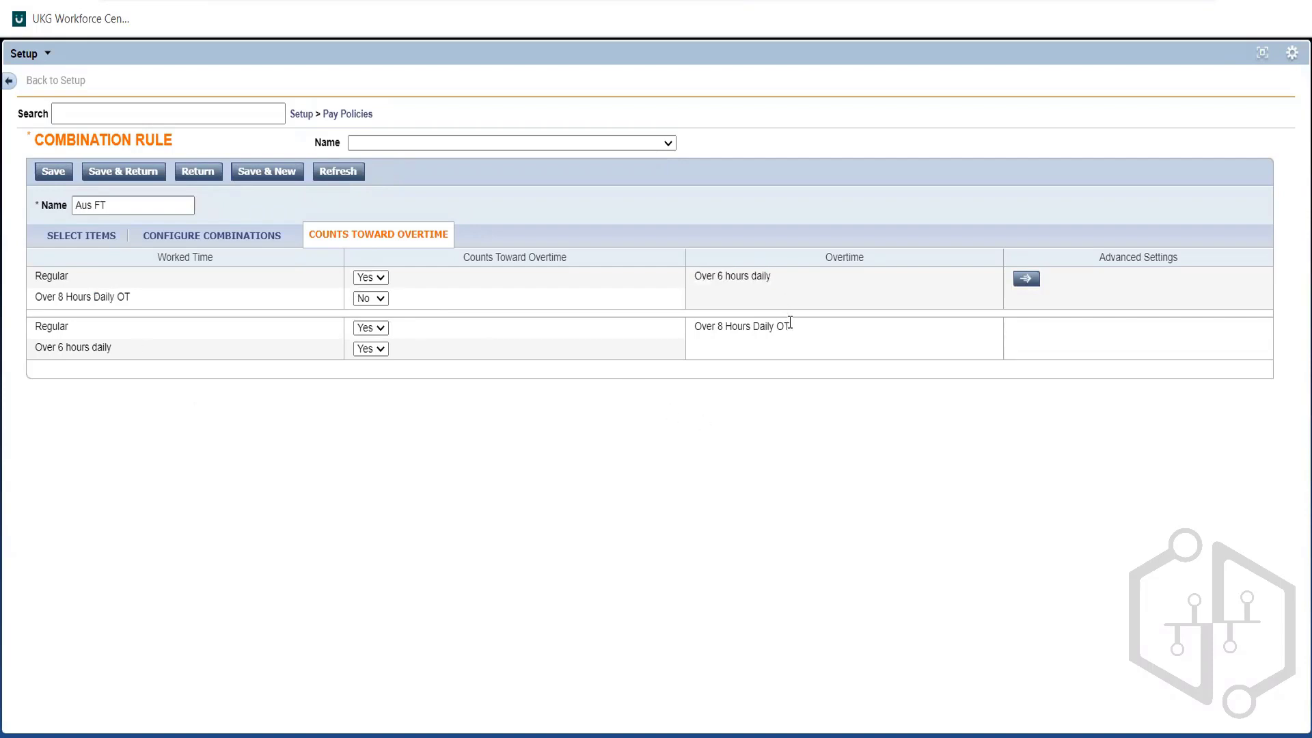
left_click_drag(617, 338, 683, 336)
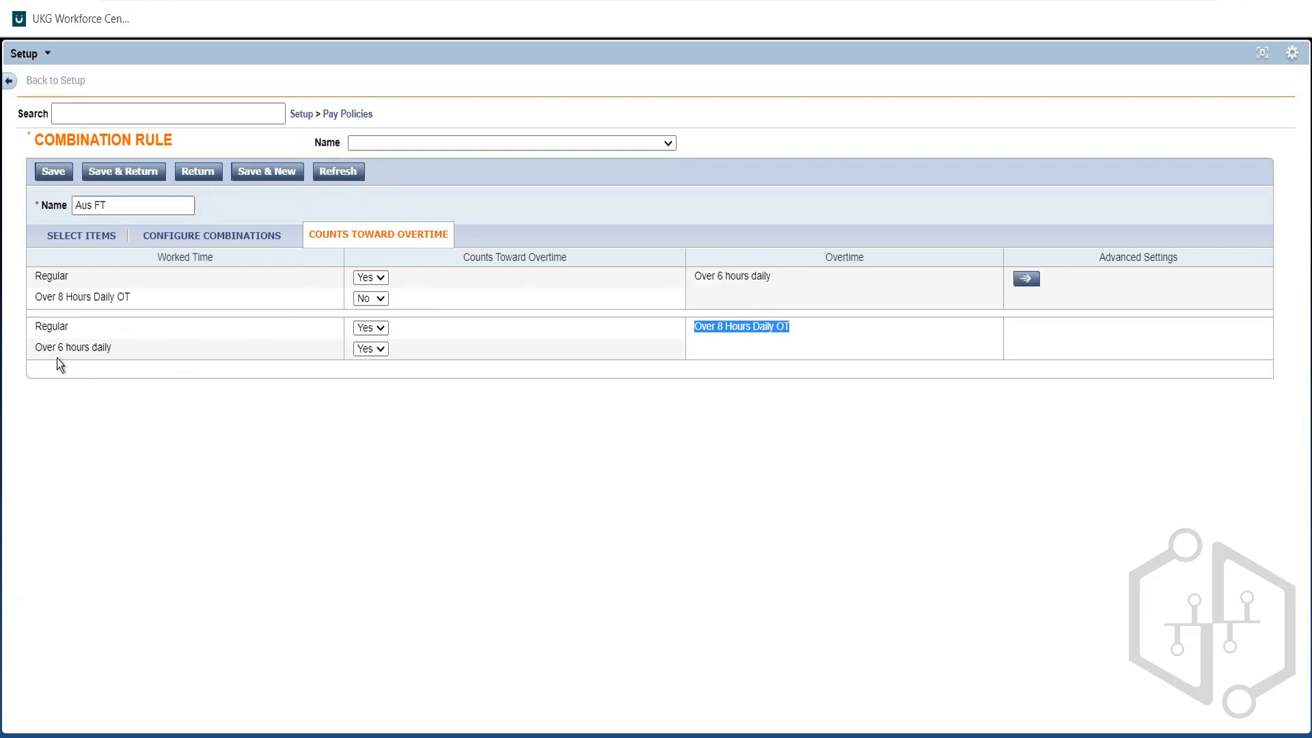
double_click(50, 327)
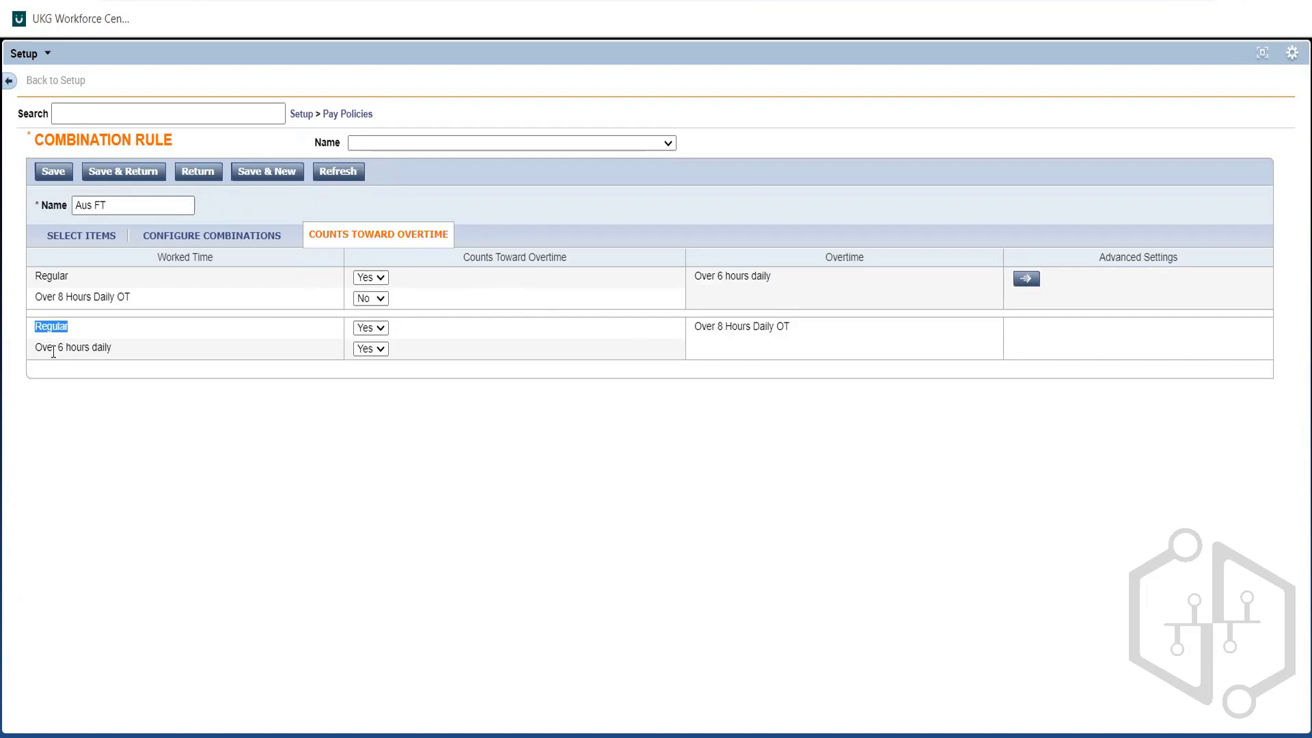
triple_click(49, 347)
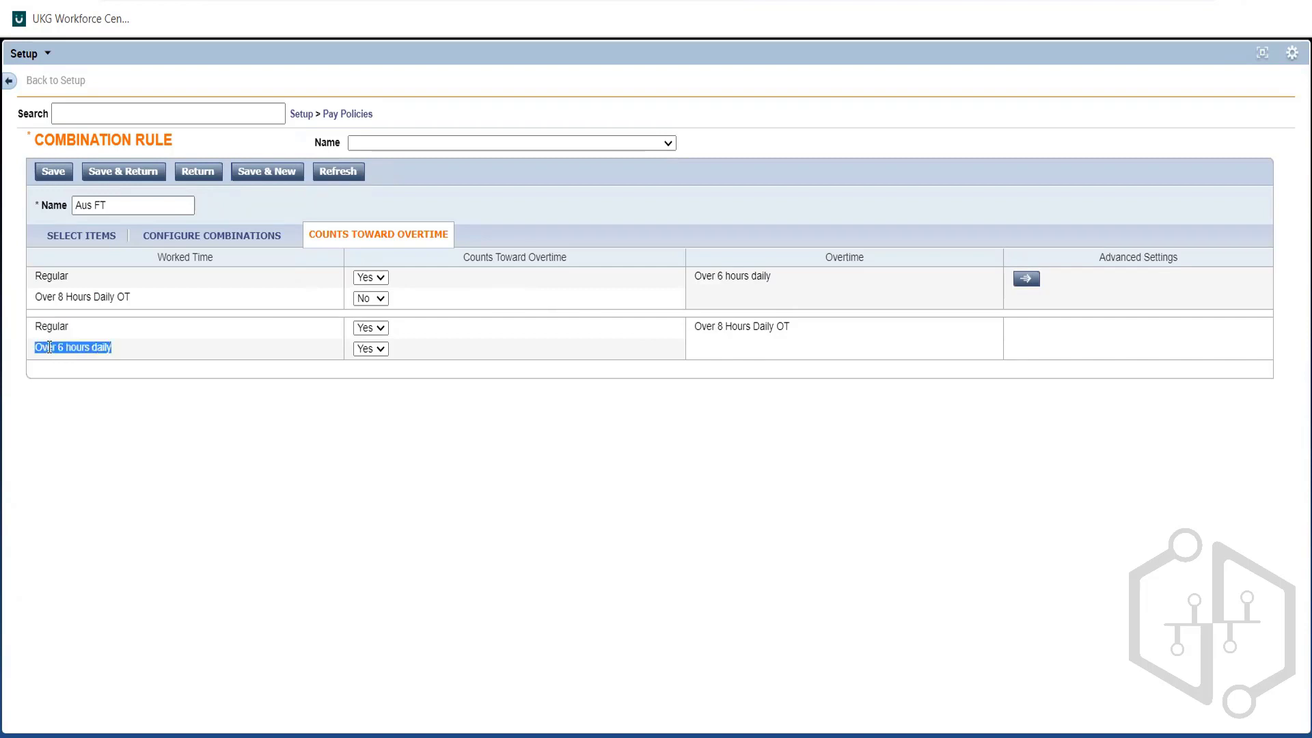
left_click(120, 354)
left_click_drag(115, 351, 26, 354)
left_click(73, 347)
triple_click(715, 324)
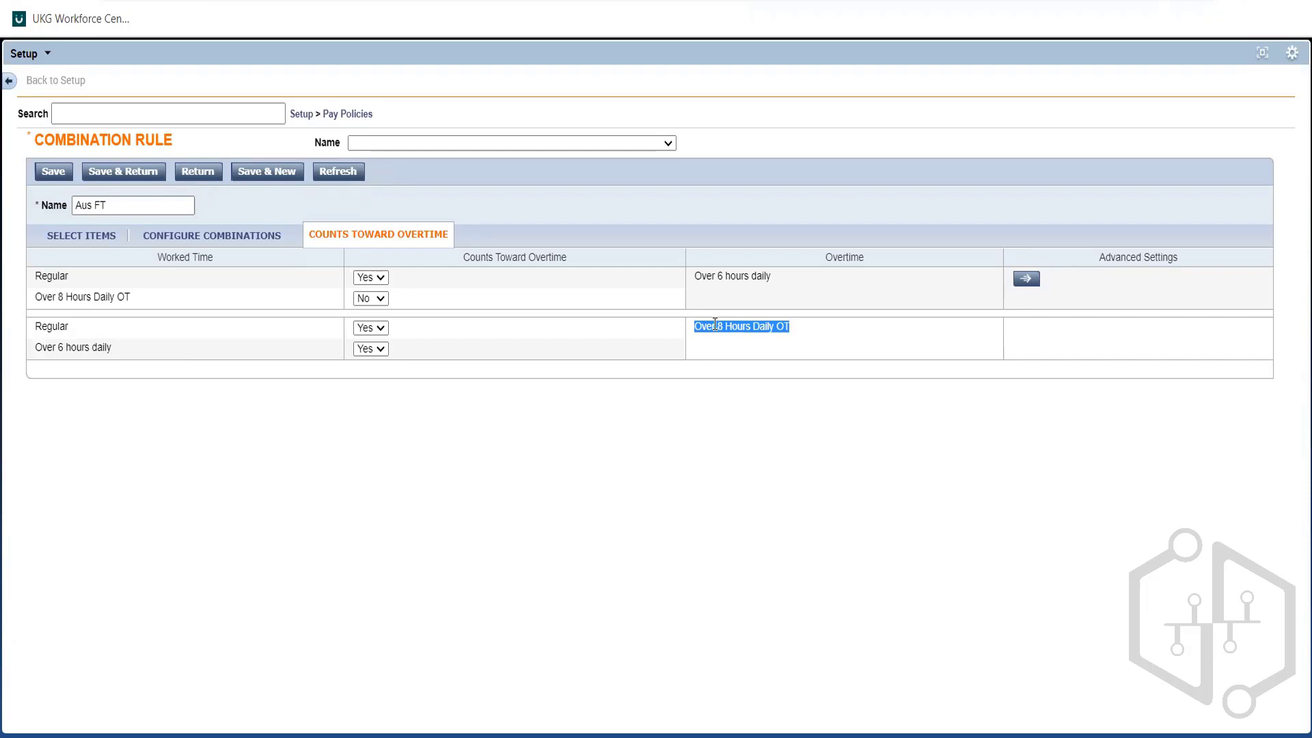
Compare the counting settings of the "Over 6 hours daily" overtime with those of the "Over 8 Hours Daily OT" overtime
left_click(723, 286)
left_click_drag(153, 309, 35, 298)
left_click_drag(680, 288, 693, 281)
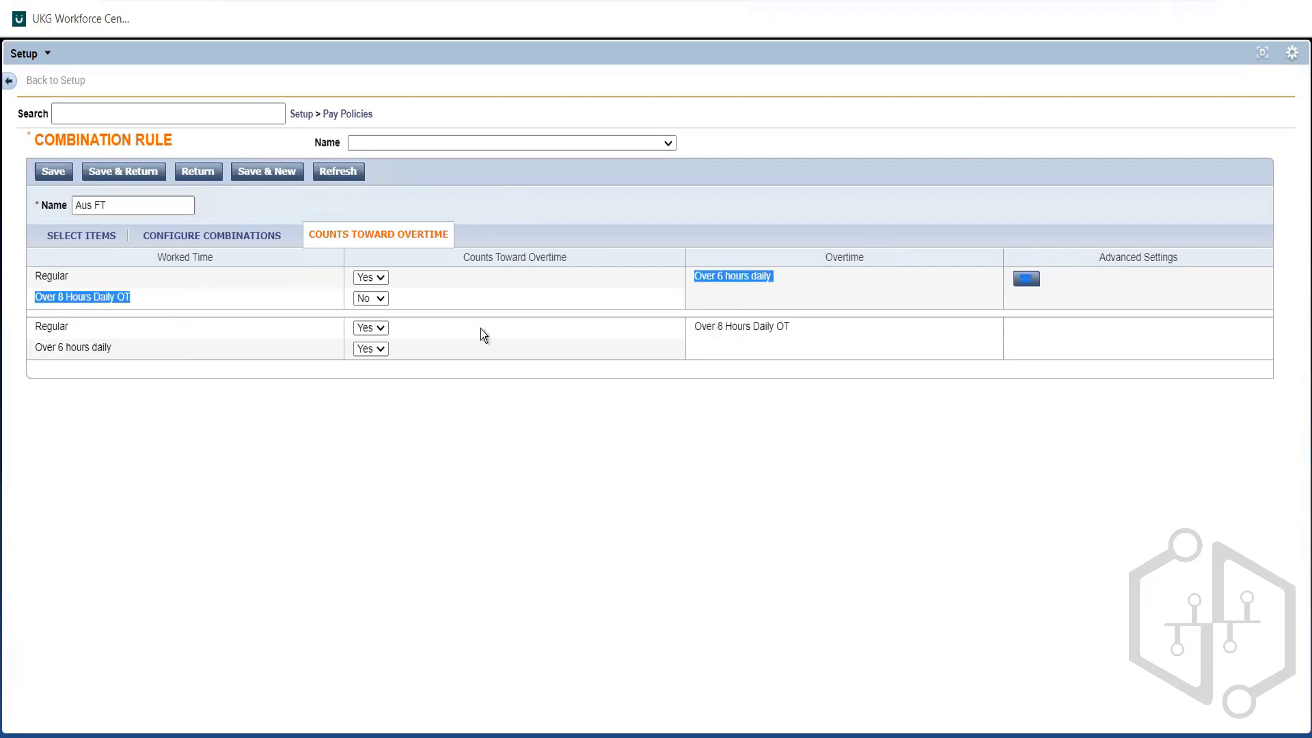
left_click(788, 332)
triple_click(788, 331)
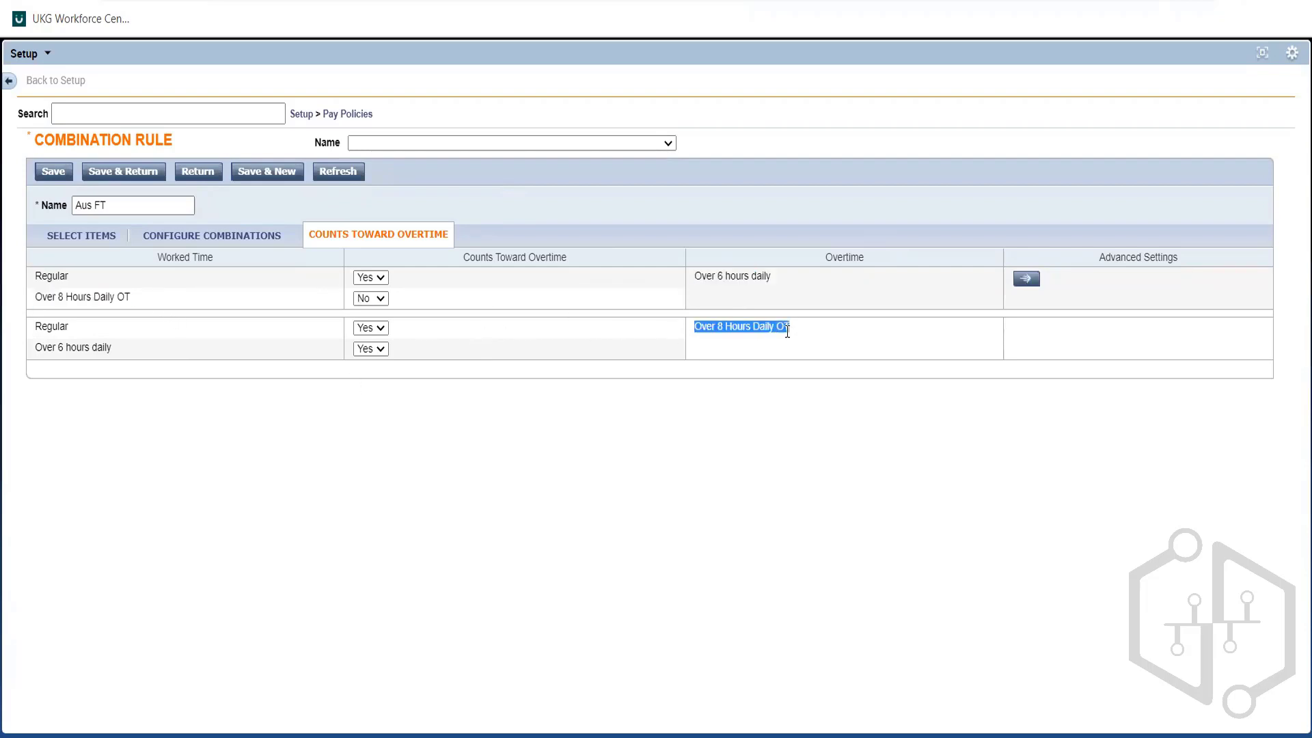
left_click(256, 321)
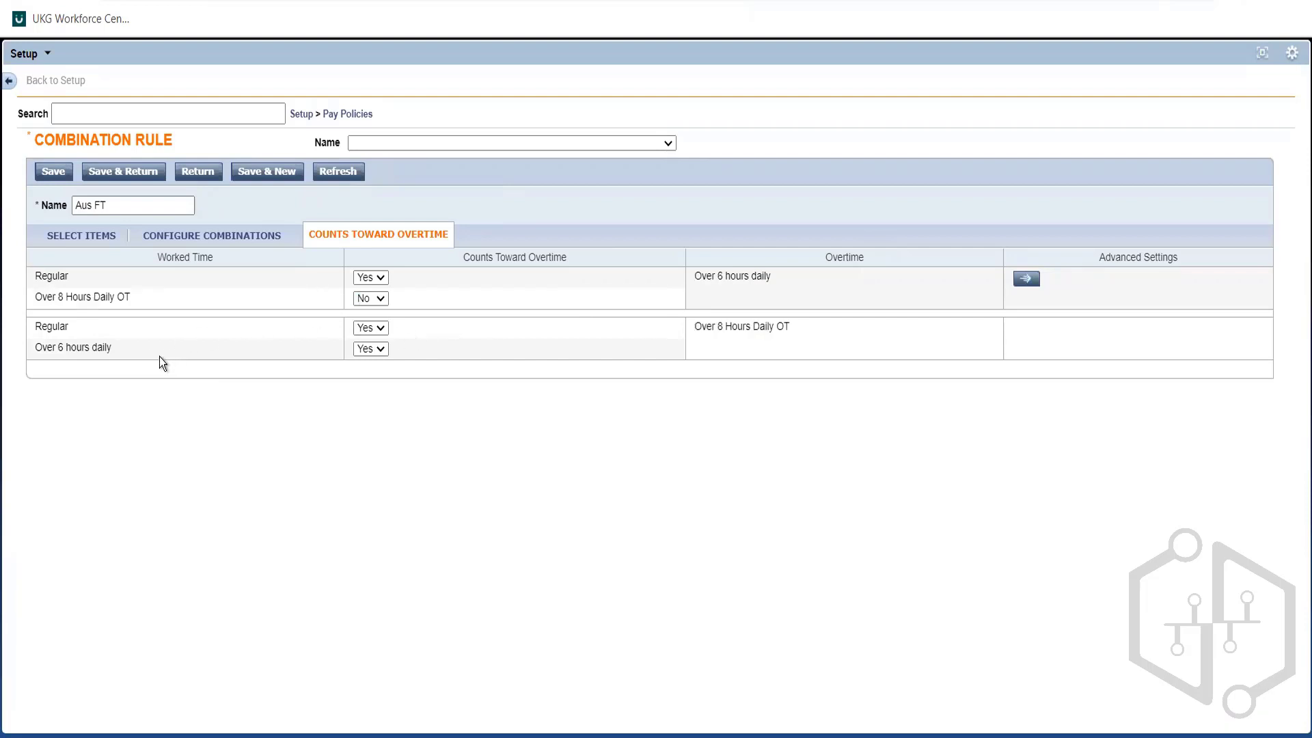
triple_click(769, 336)
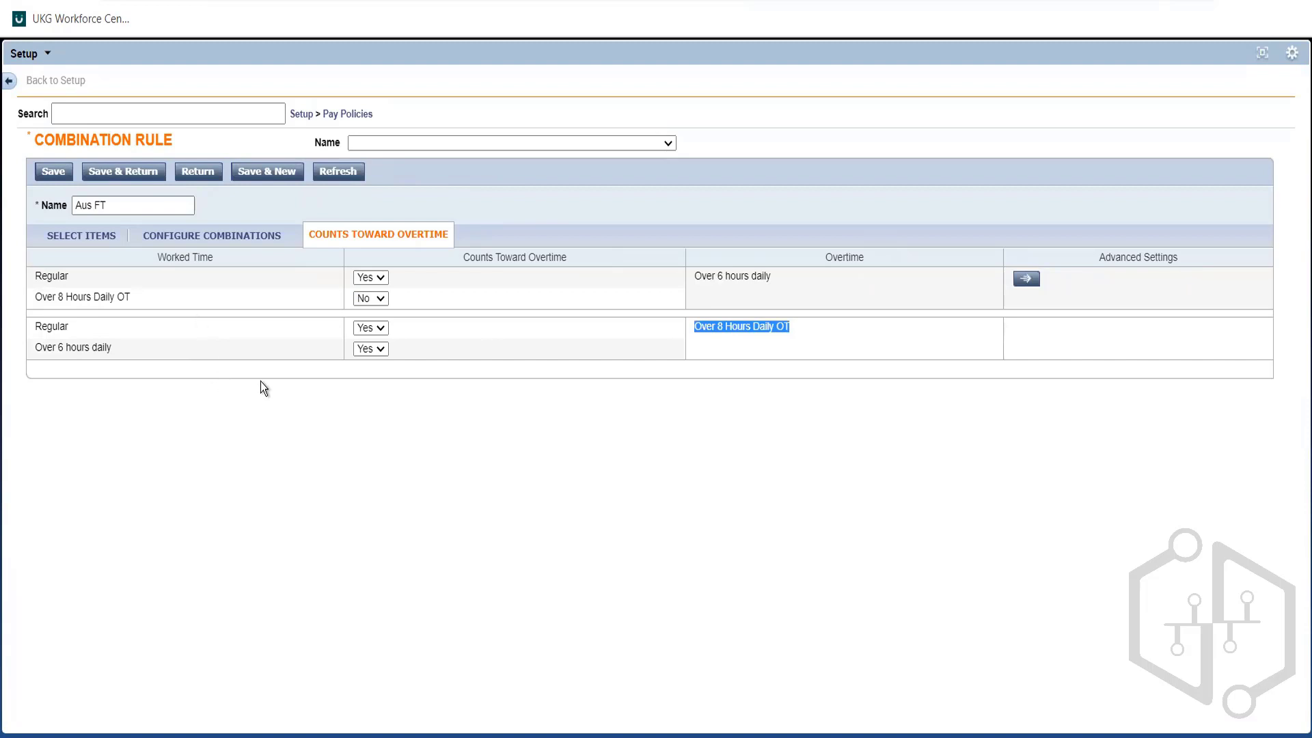
left_click(778, 329)
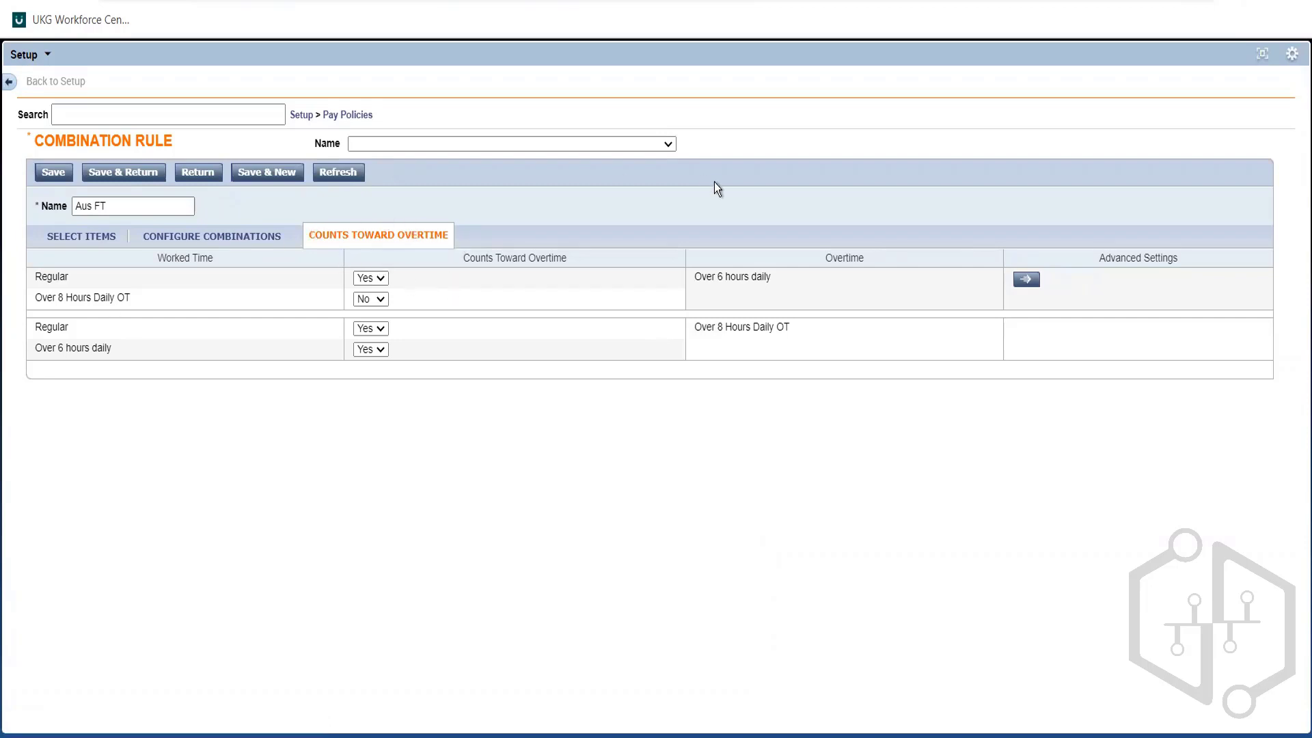
Save the Aus FT combination rule and open the Pay Code Distributions list
left_click(126, 176)
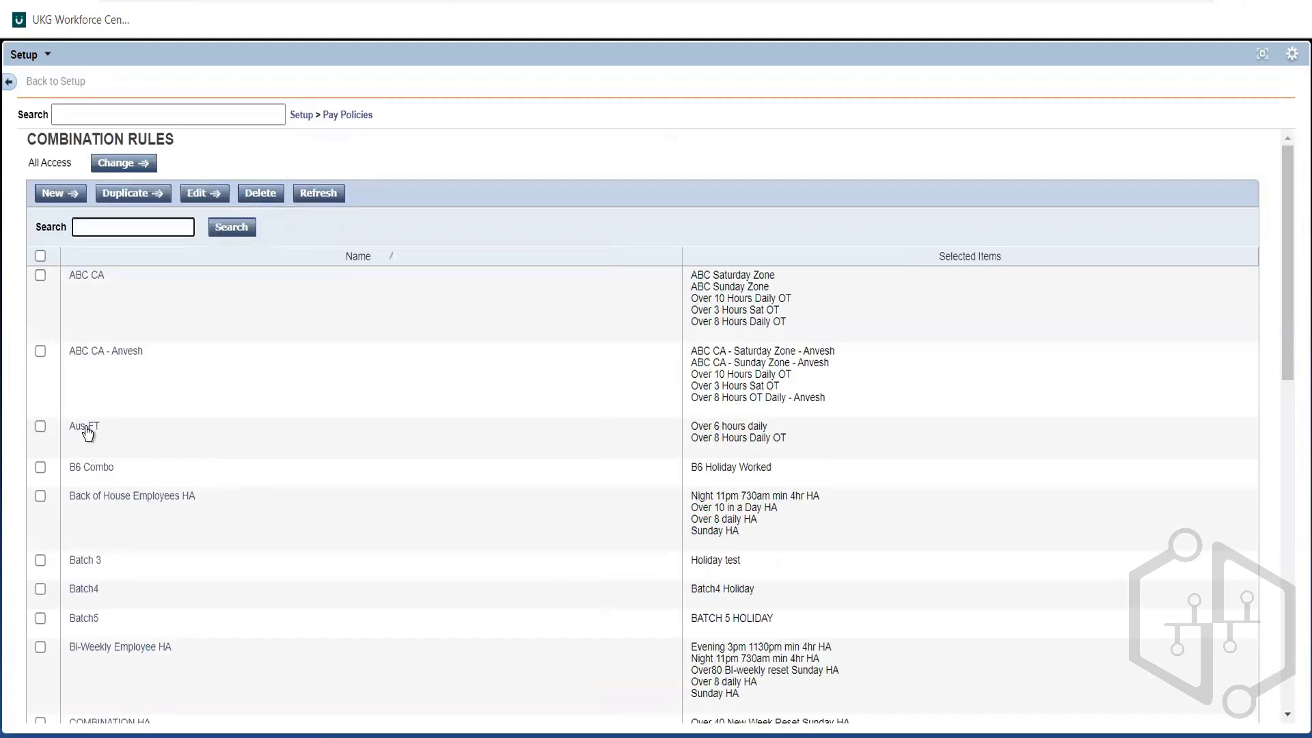
left_click(355, 121)
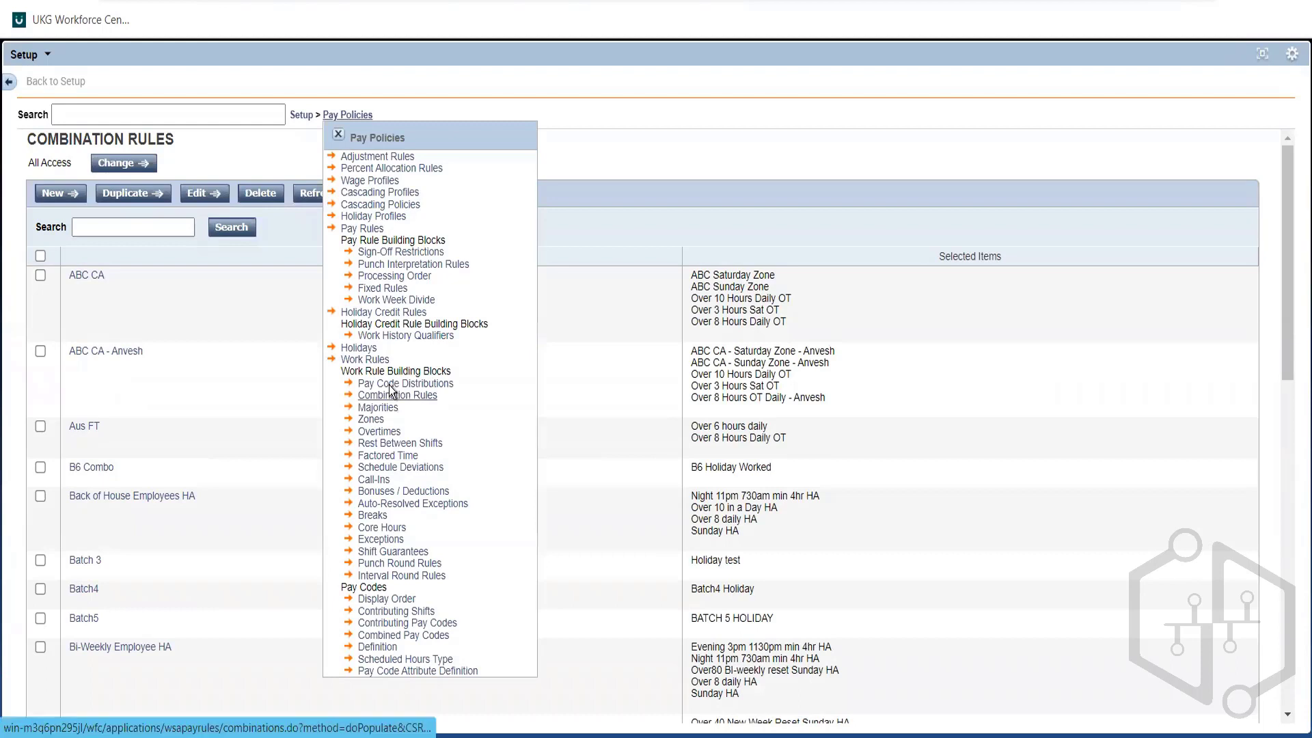
left_click(390, 384)
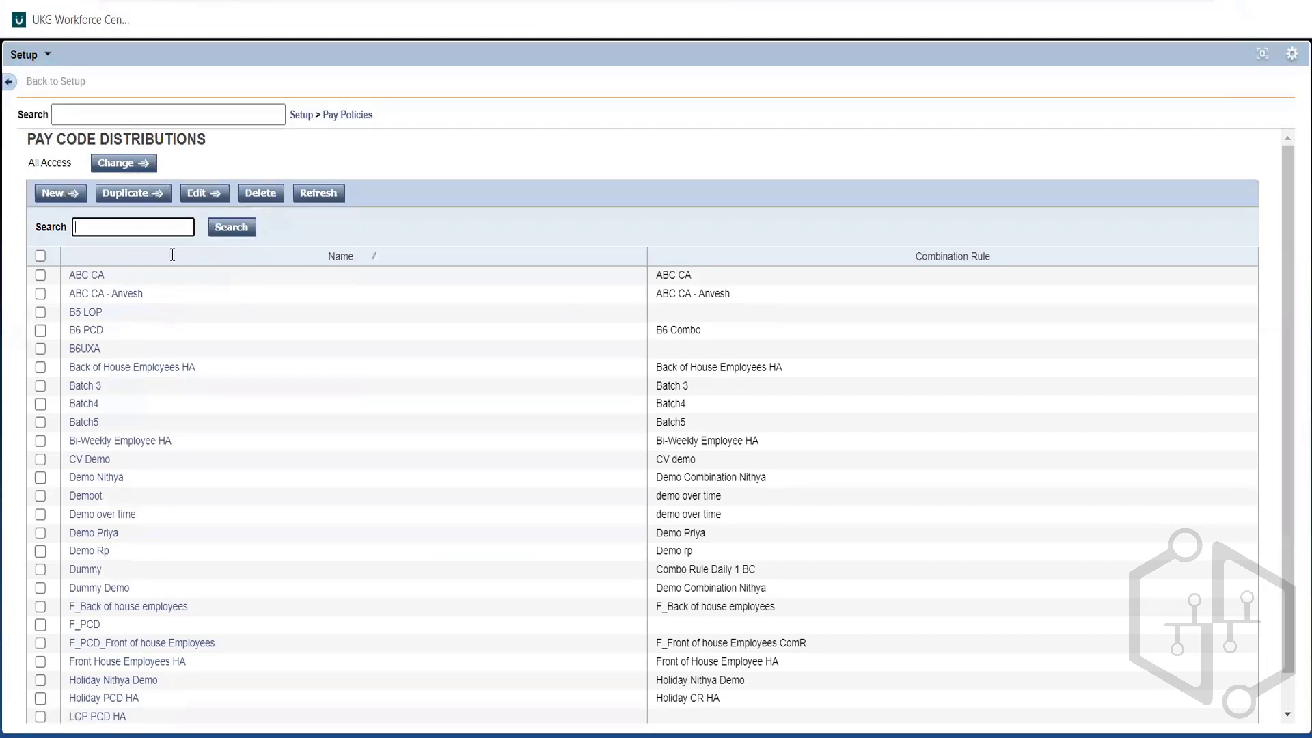
Start a new pay code distribution named "Aus FT" that uses the "Aus FT" combination rule
left_click(60, 194)
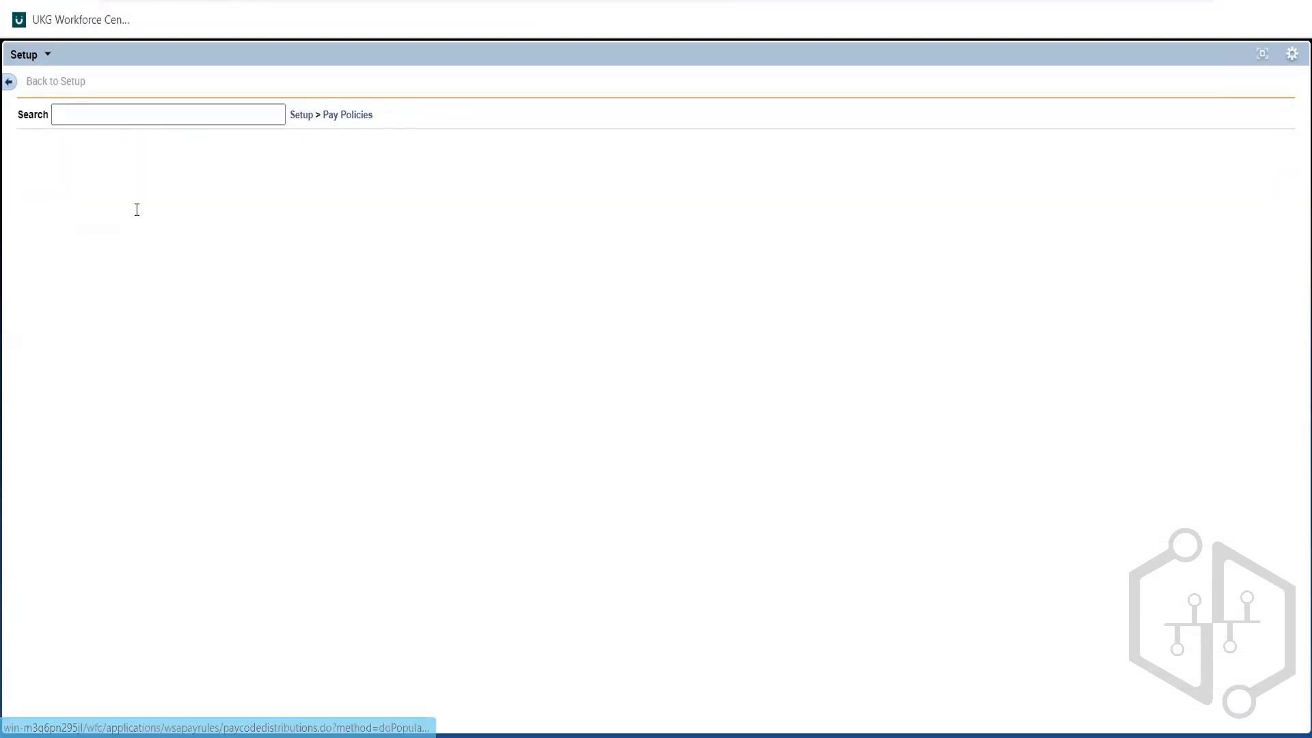
left_click(137, 210)
type("Aus FT")
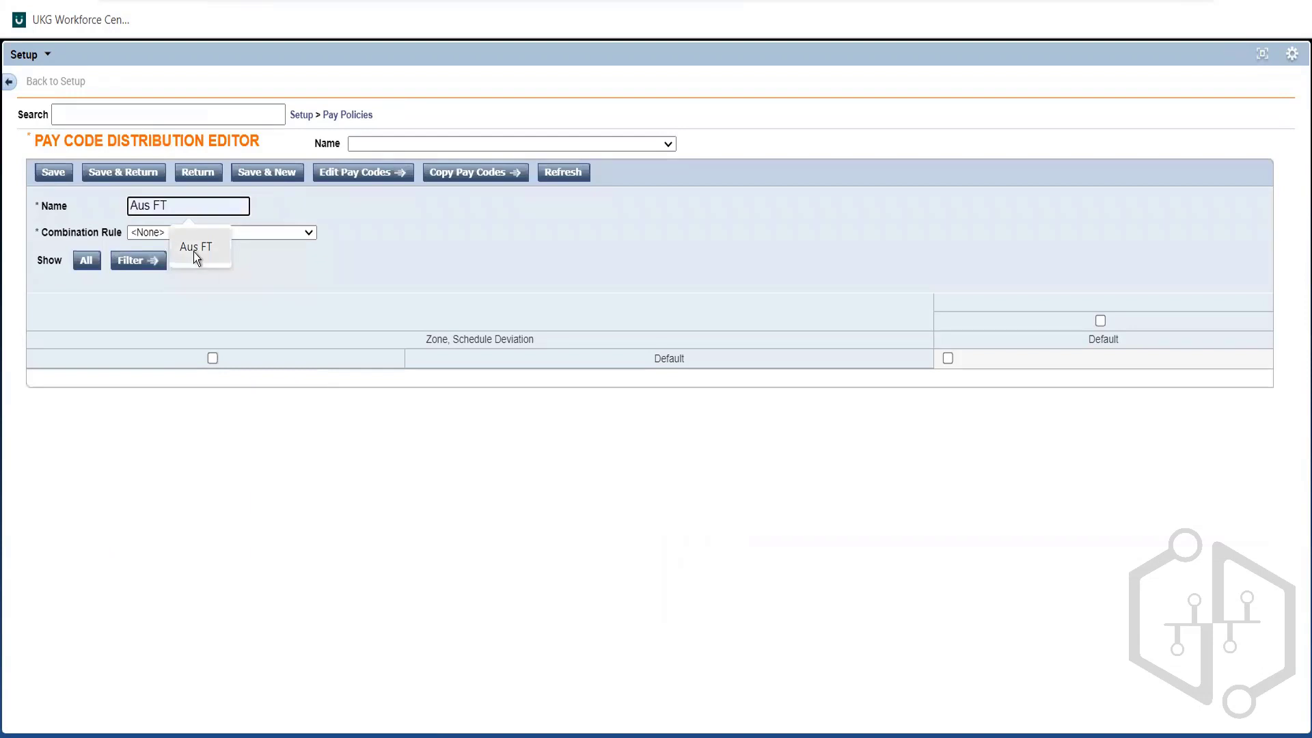
left_click(194, 249)
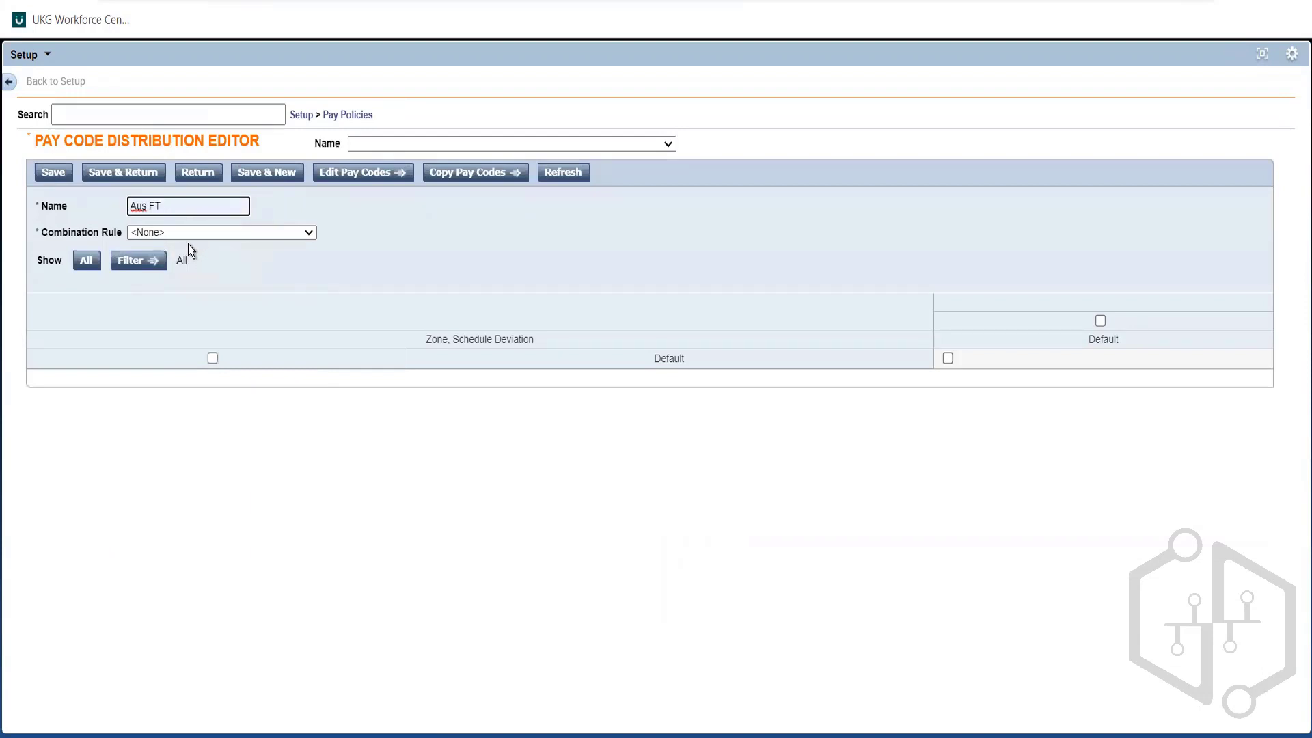
left_click(178, 232)
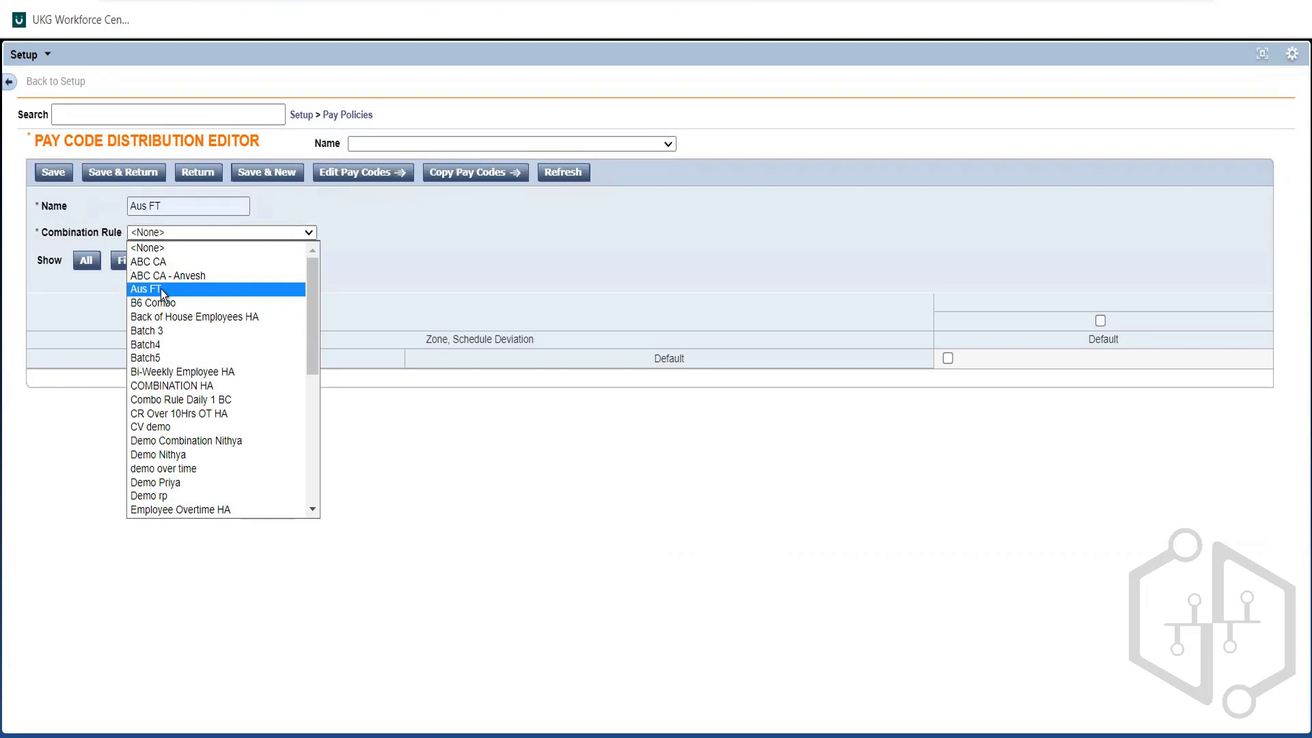
left_click(162, 289)
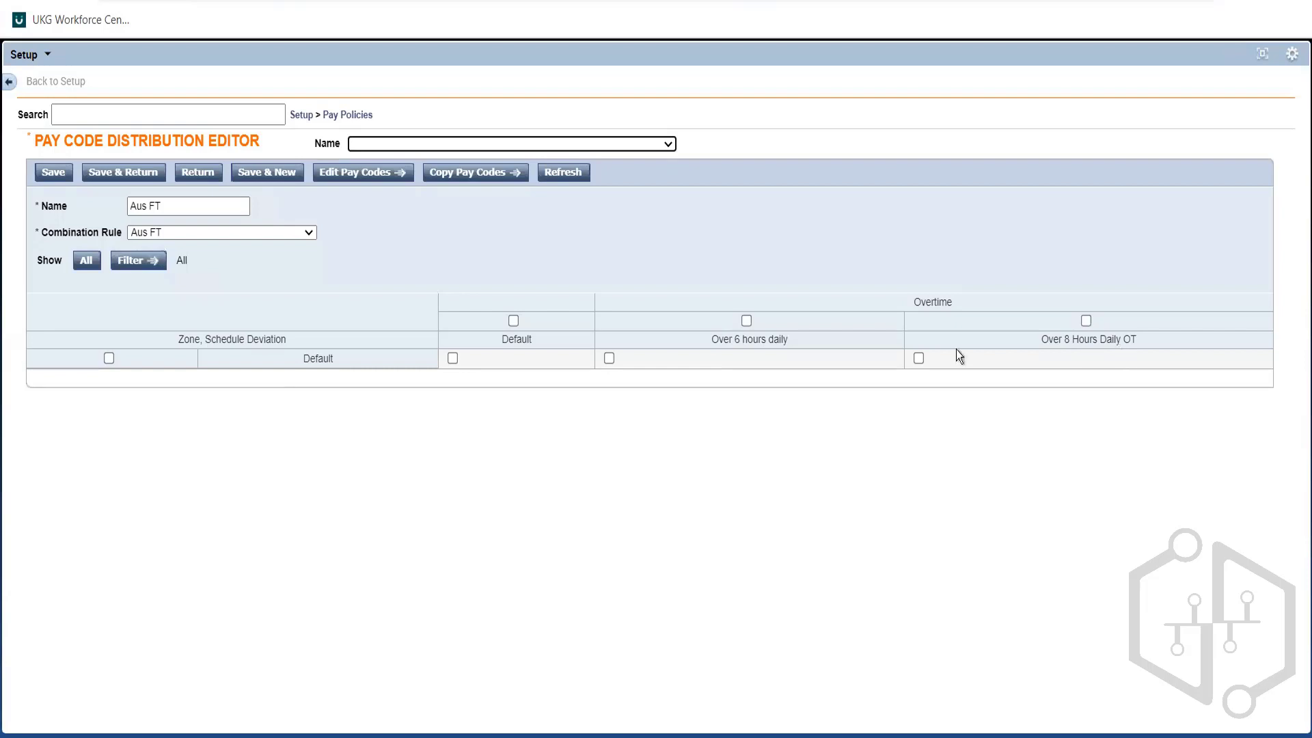
Assign the "Reg" pay code to the Default column of the Aus FT pay code distribution
left_click(453, 358)
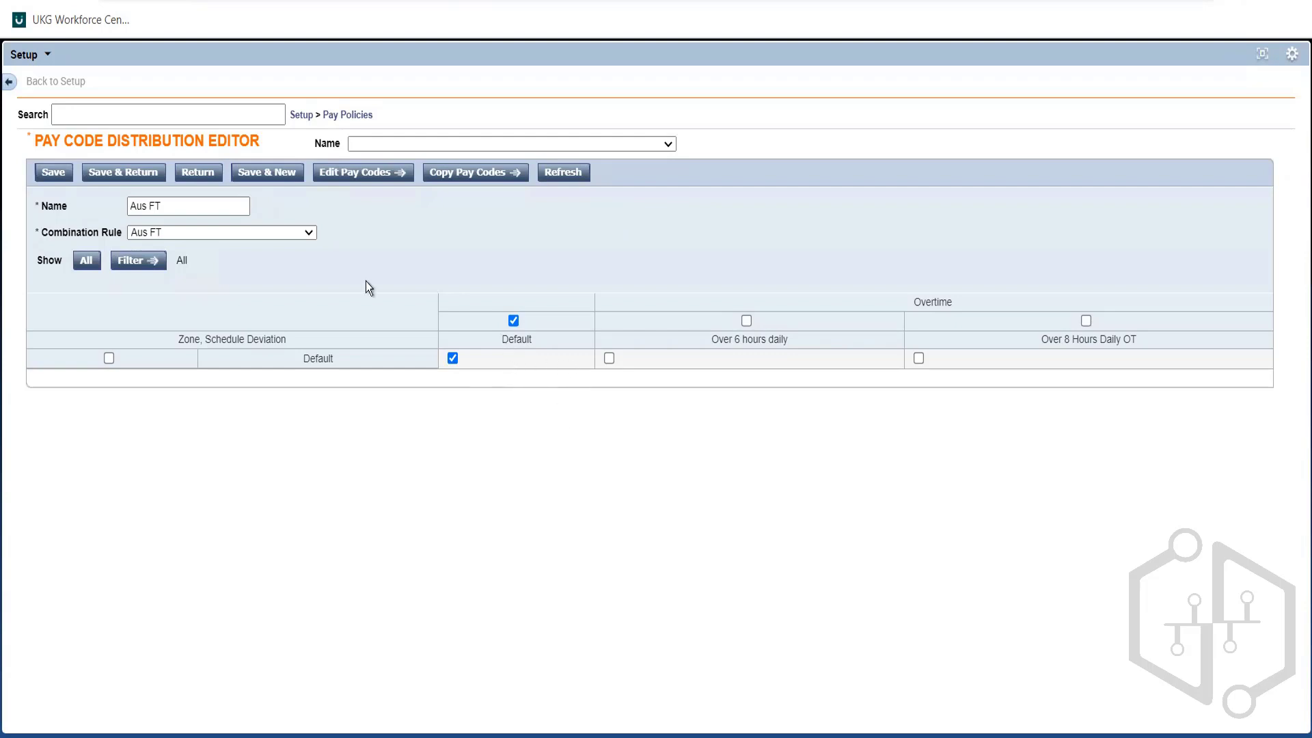
left_click(362, 176)
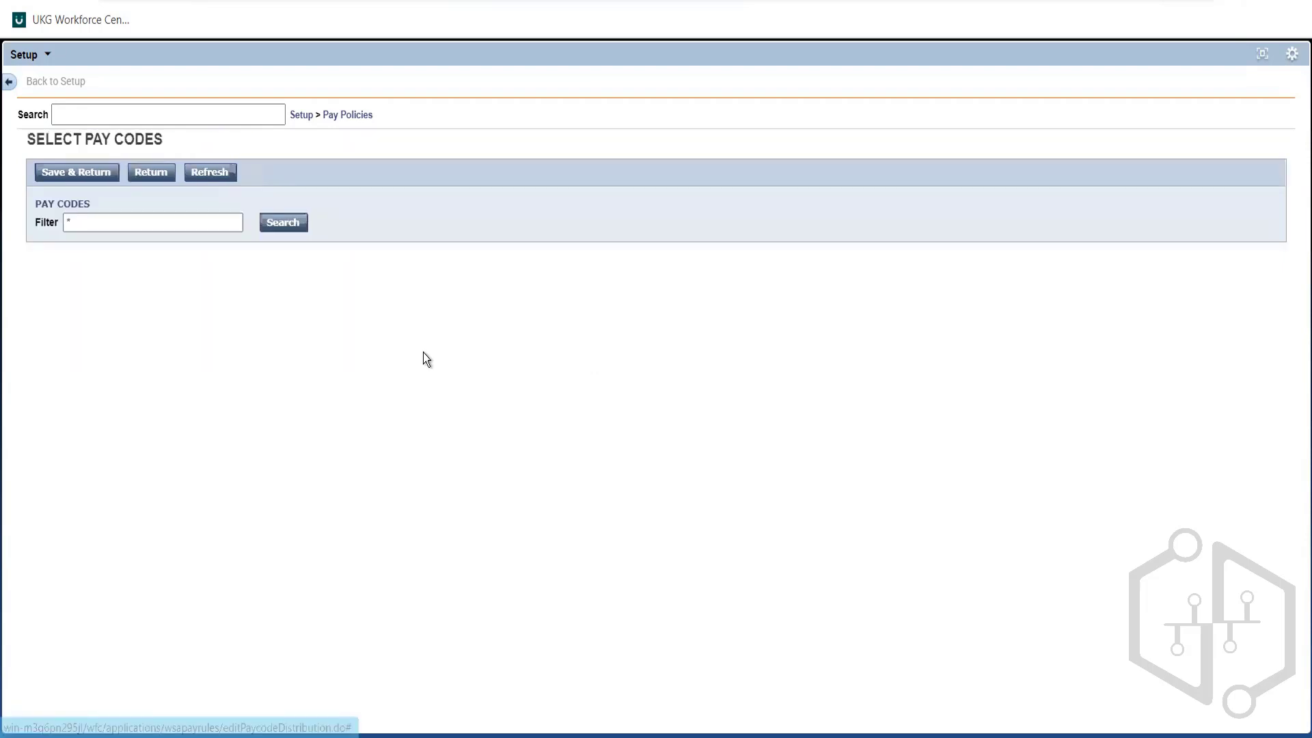
left_click_drag(226, 287, 246, 382)
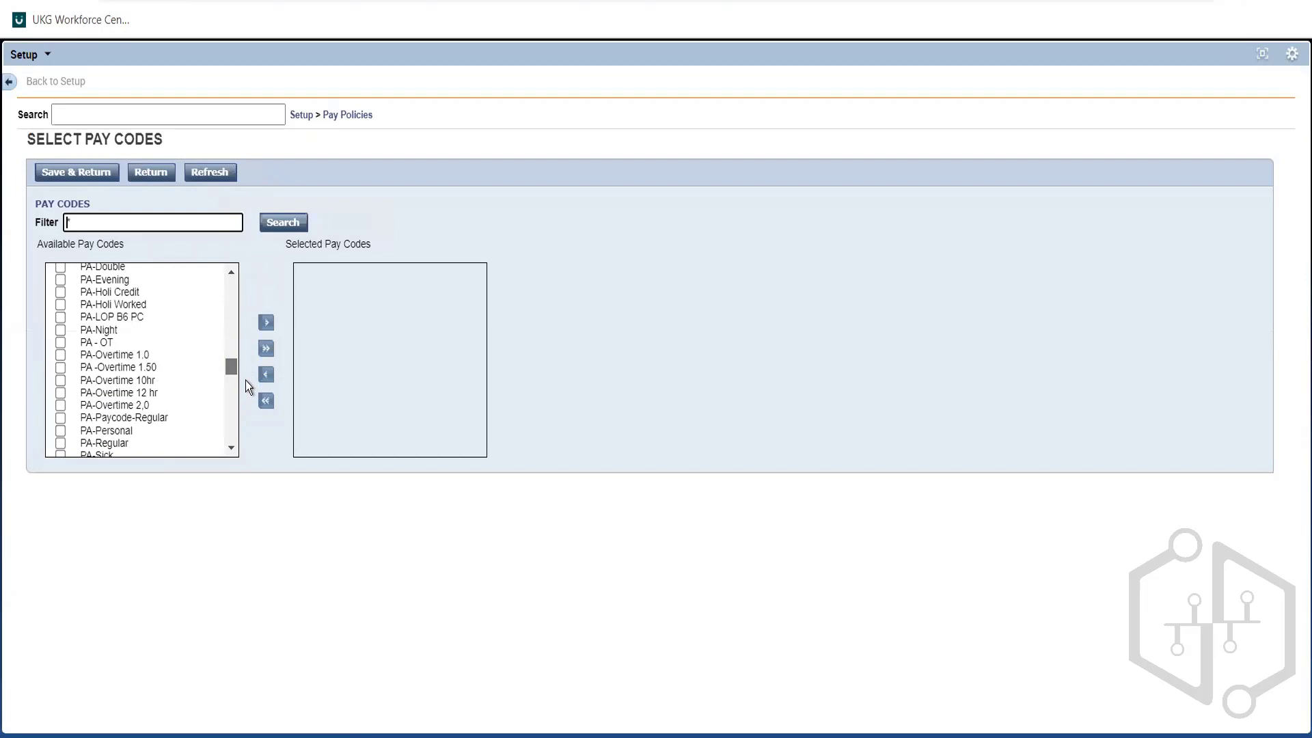
scroll(231, 441, "down", 8)
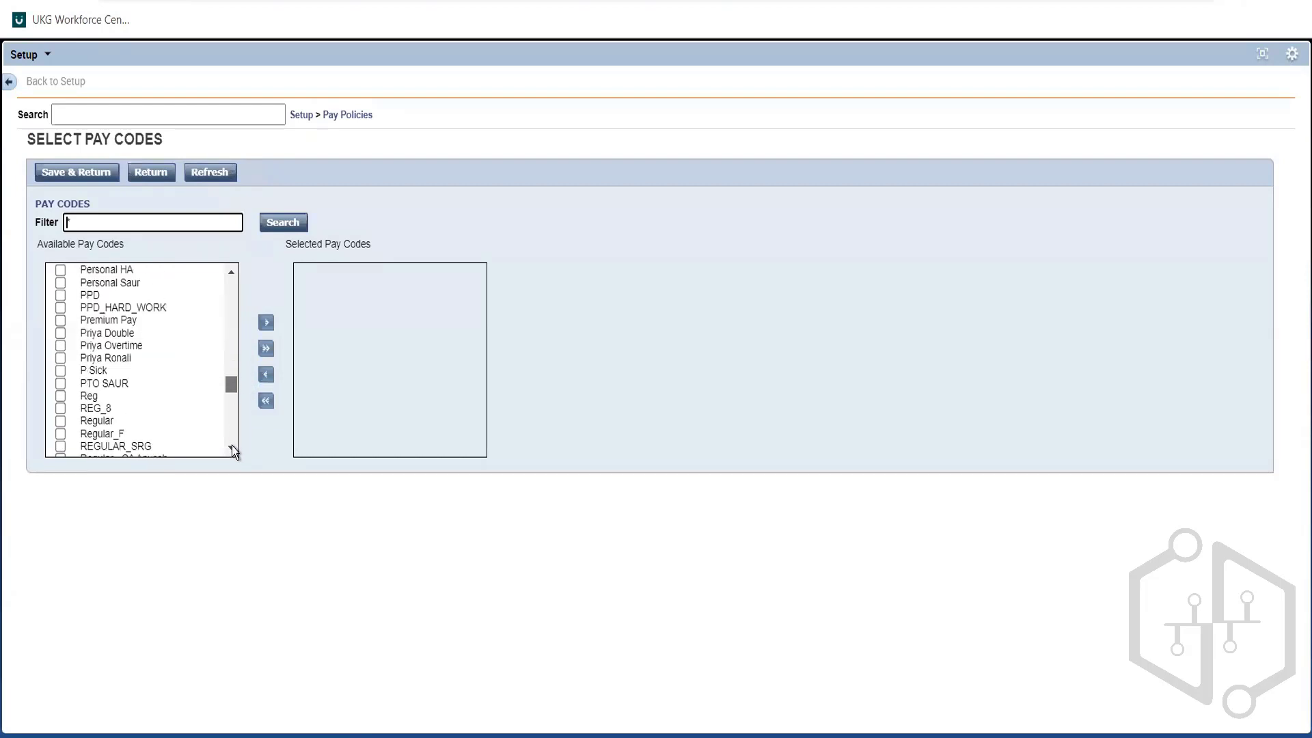
scroll(99, 410, "up", 1)
scroll(99, 410, "down", 1)
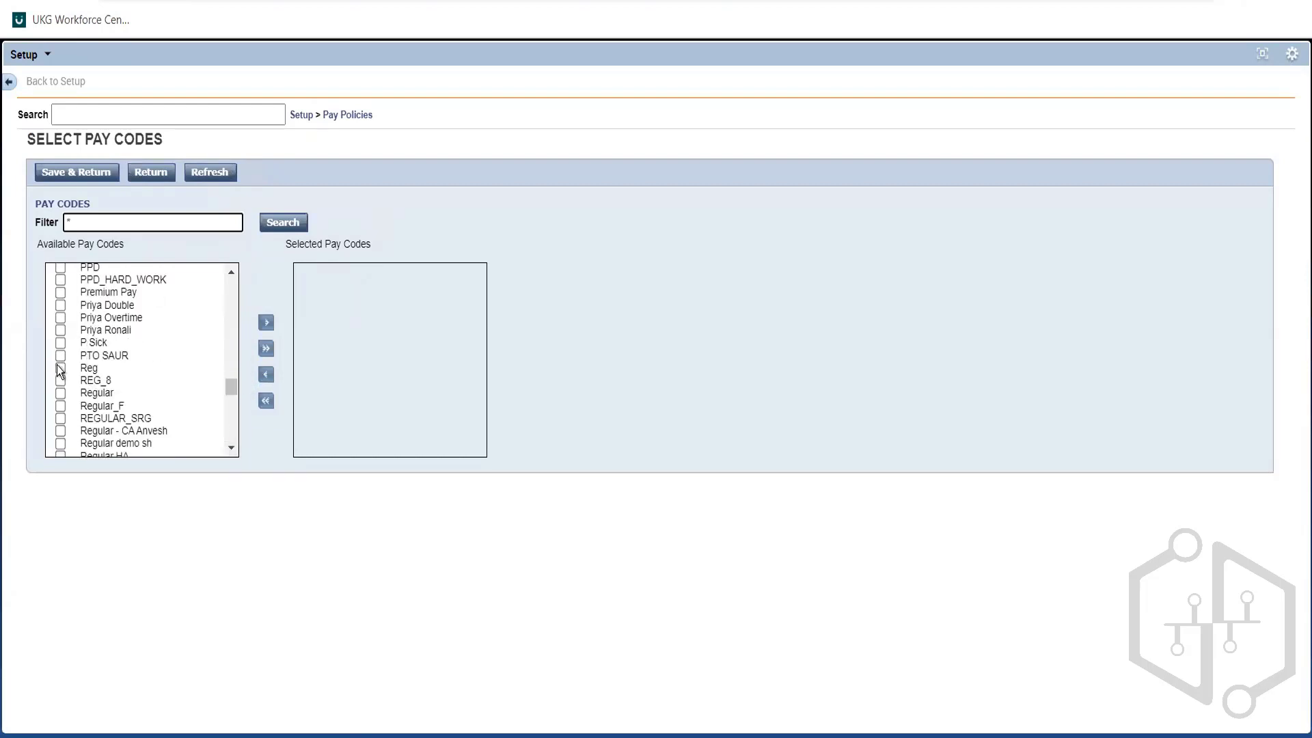
left_click(60, 368)
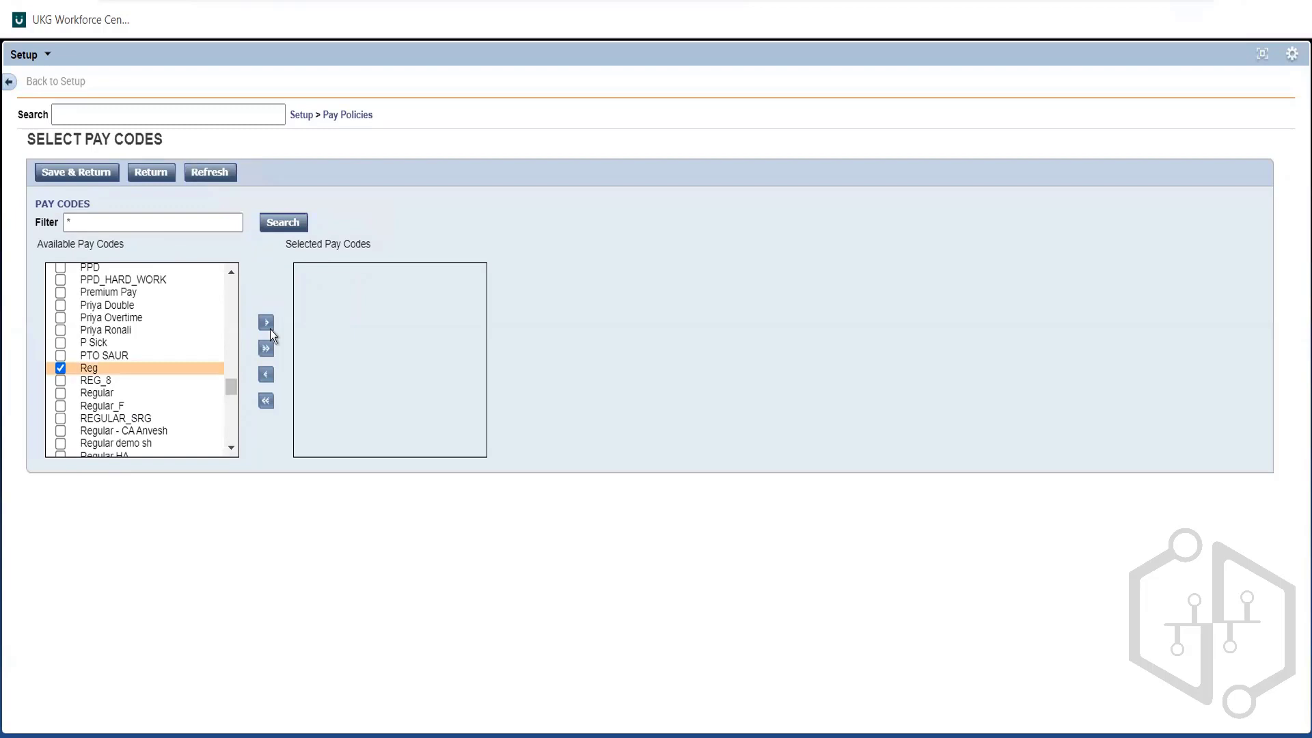
left_click(268, 326)
left_click(93, 174)
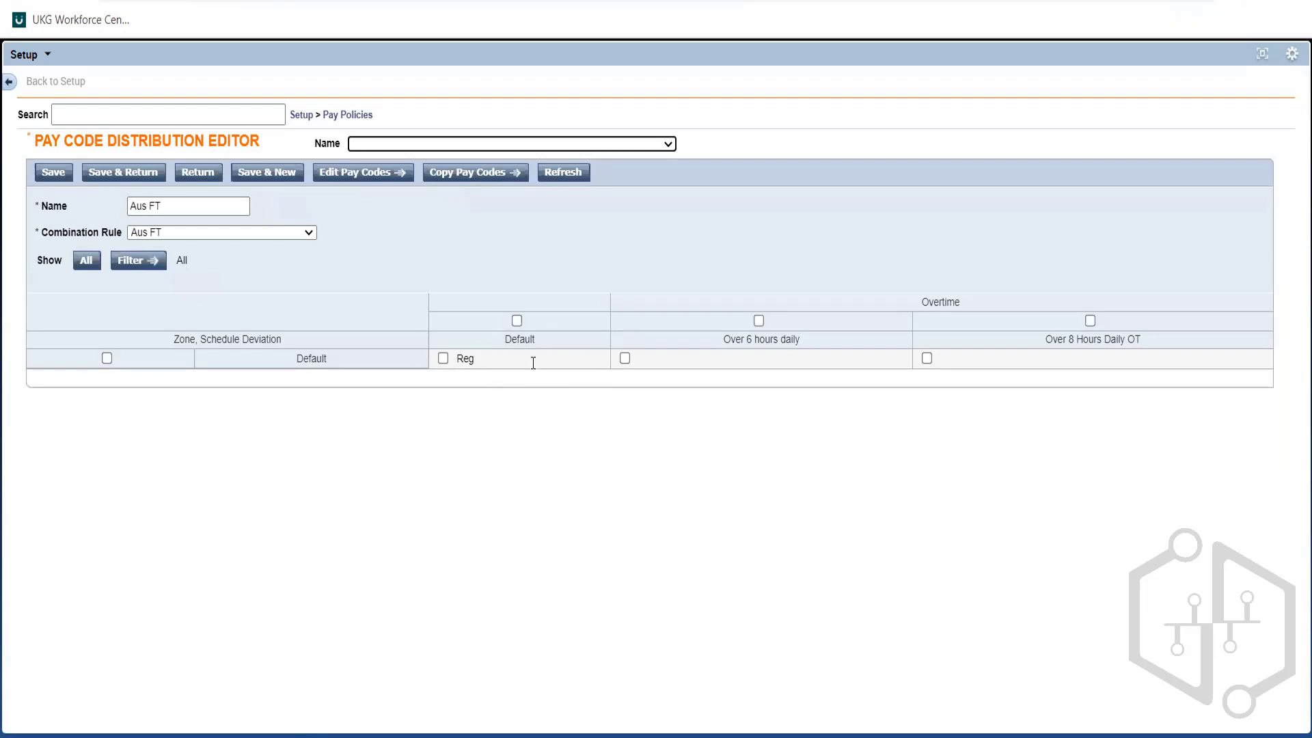
Assign the "OT 1.5" pay code to the "Over 6 hours daily" overtime in the distribution
left_click(624, 358)
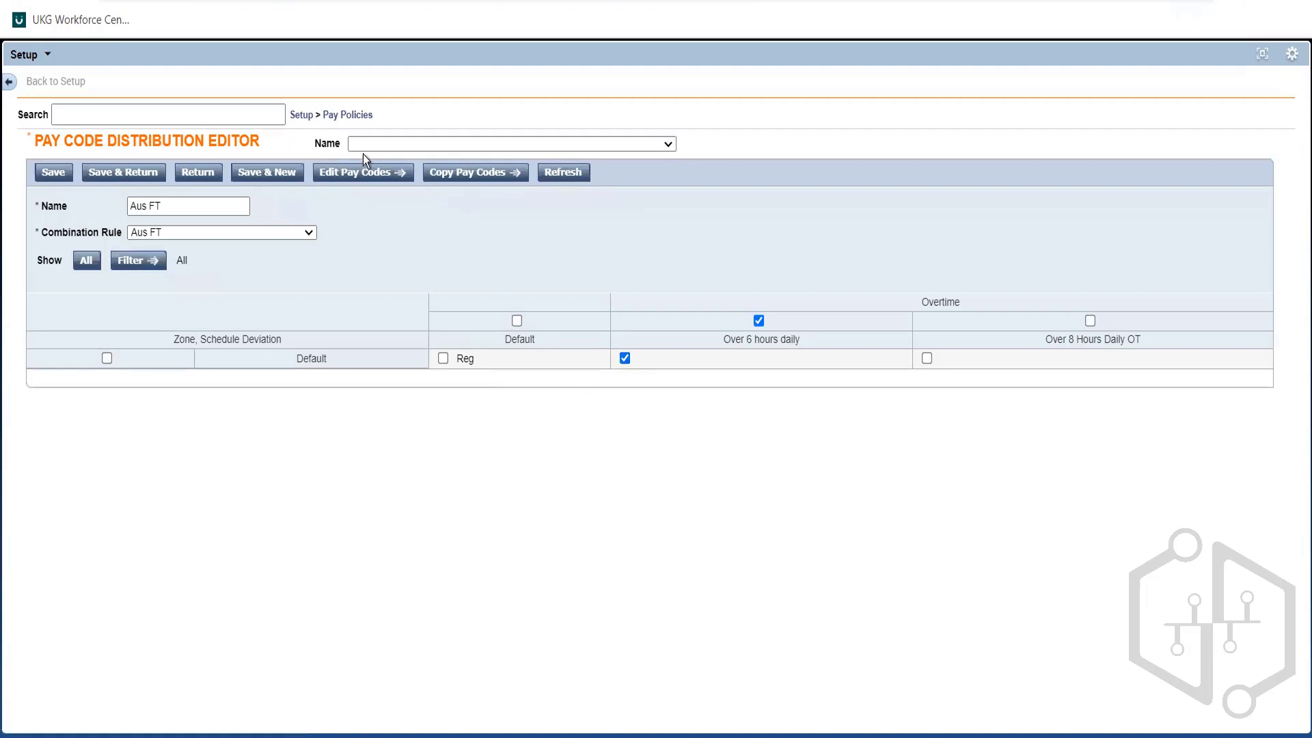
left_click(368, 176)
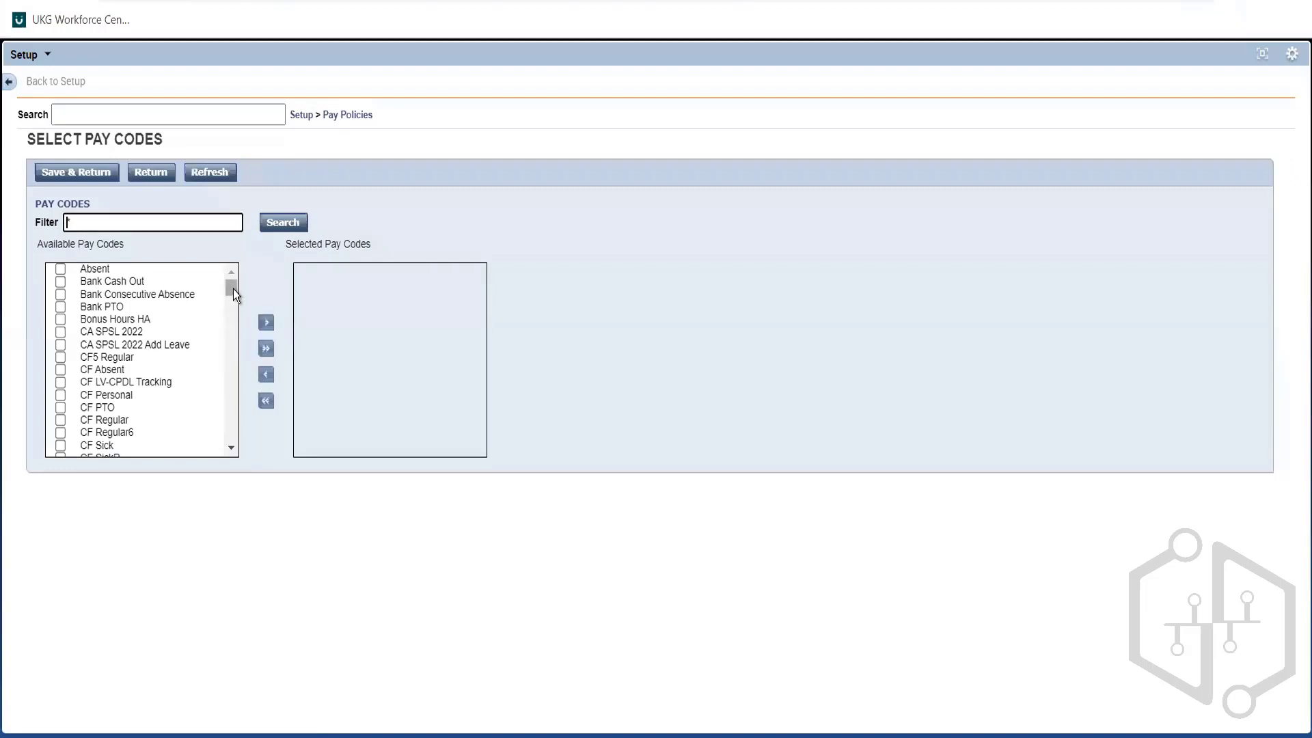
scroll(231, 321, "down", 5)
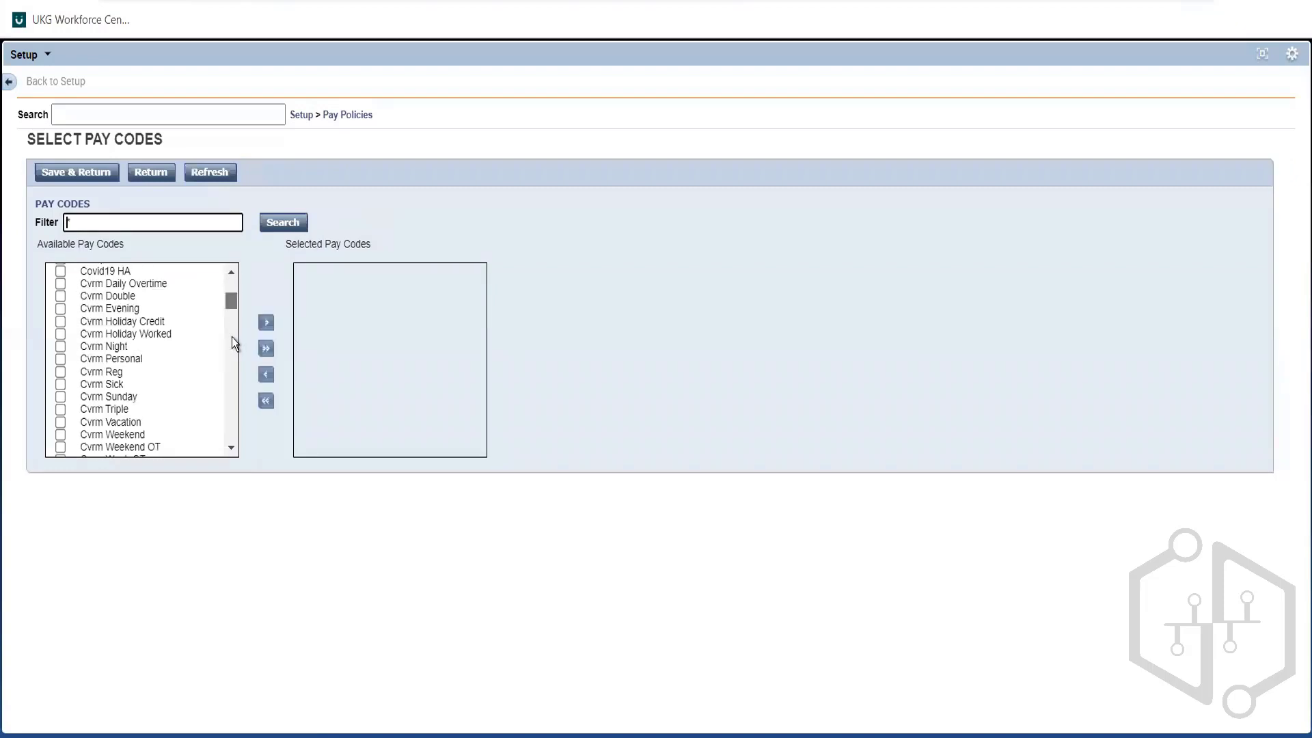
scroll(232, 338, "down", 8)
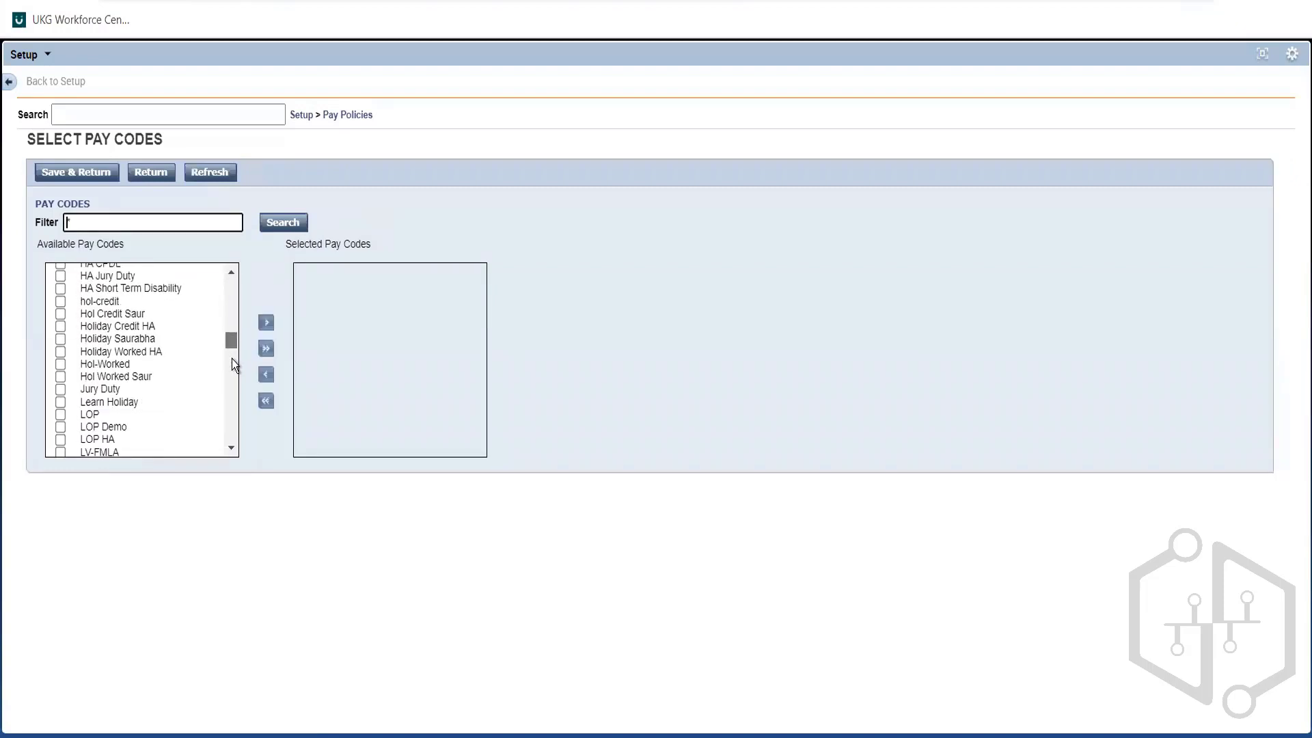
scroll(231, 359, "down", 5)
left_click(60, 279)
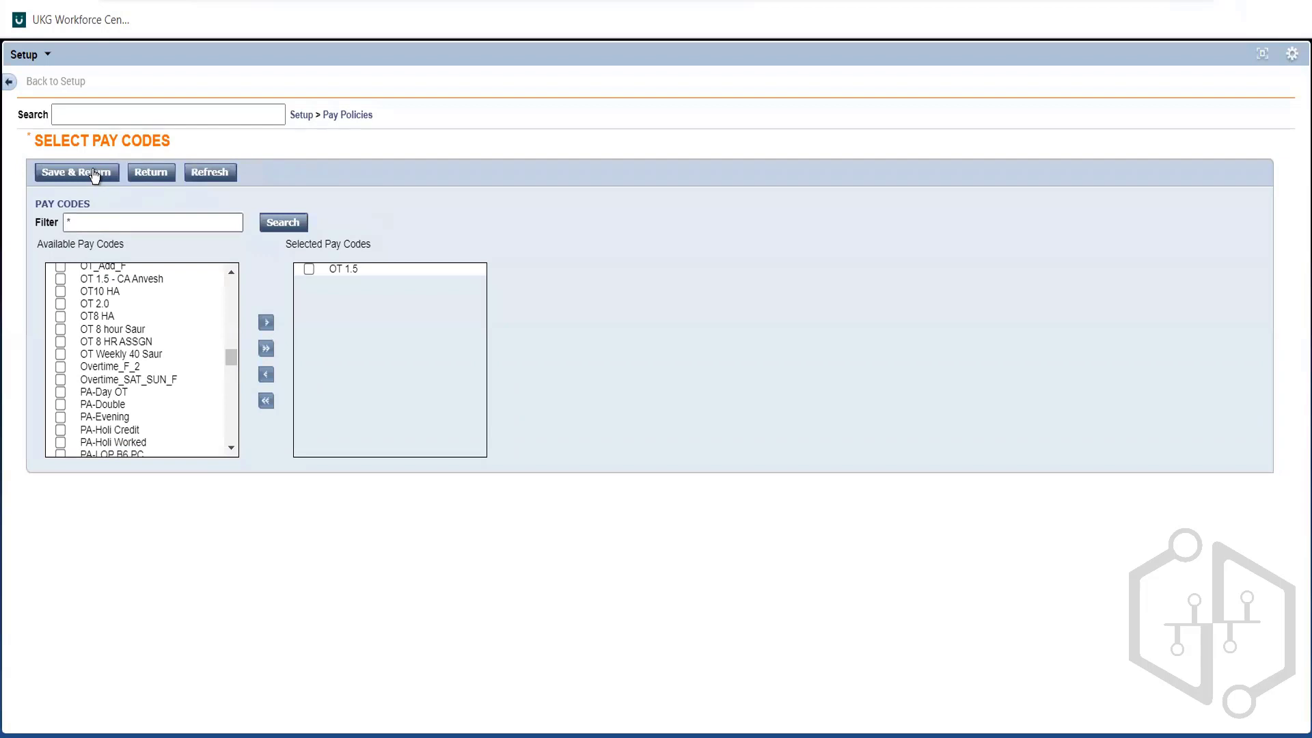
left_click(80, 173)
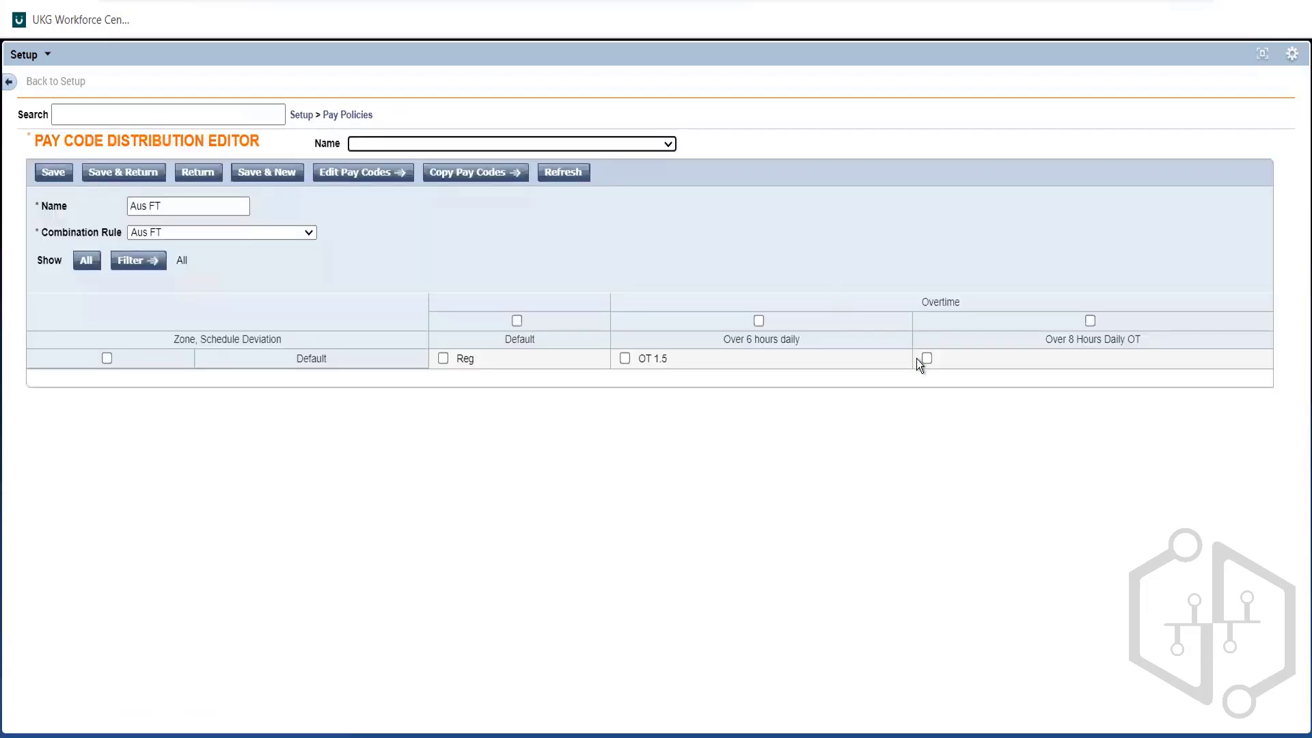
Assign the "OT 2.0" pay code to the "Over 8 Hours Daily OT" overtime in the Aus FT pay code distribution
left_click(927, 358)
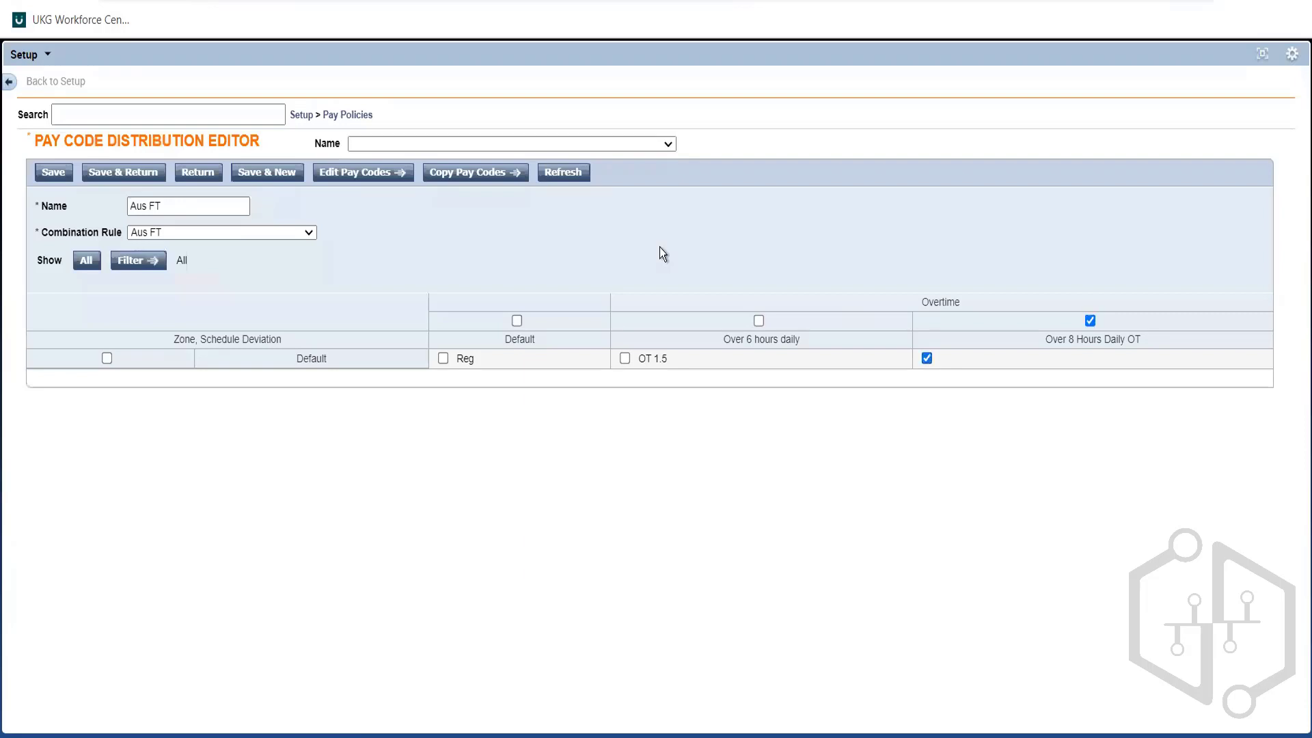
left_click(348, 175)
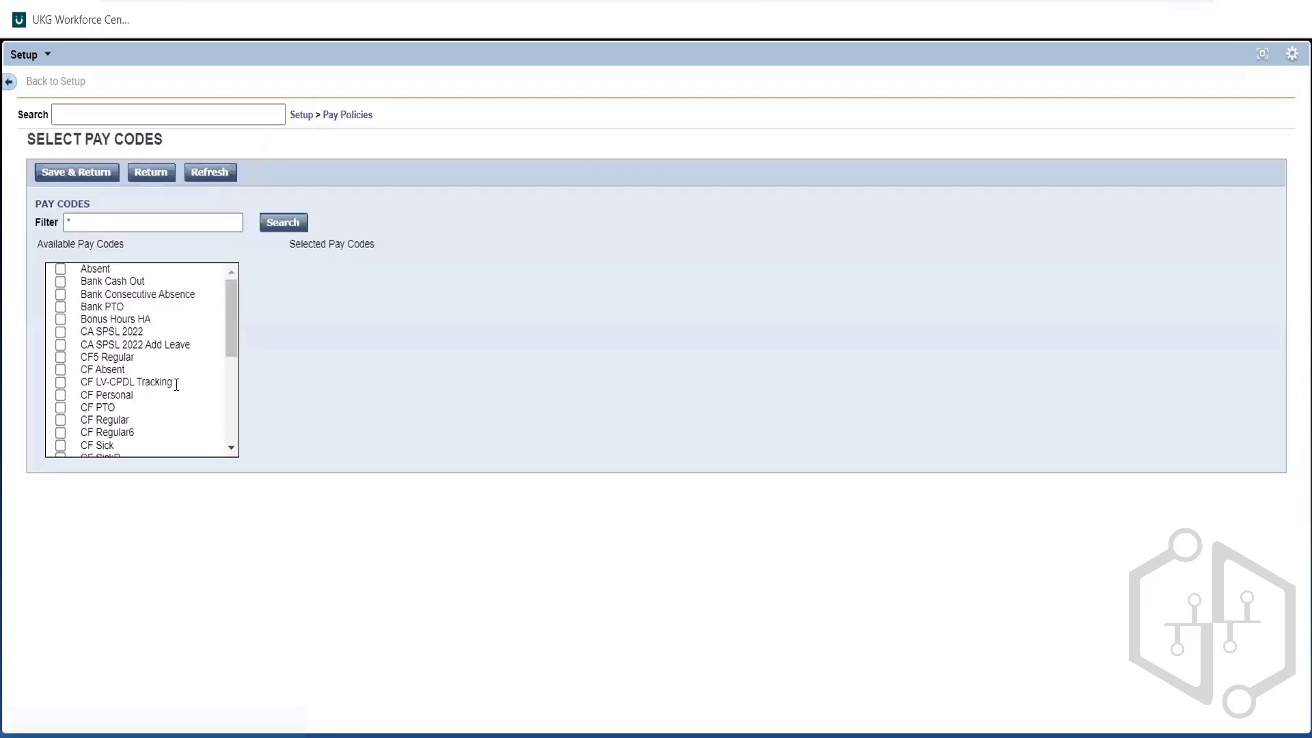
scroll(228, 410, "down", 15)
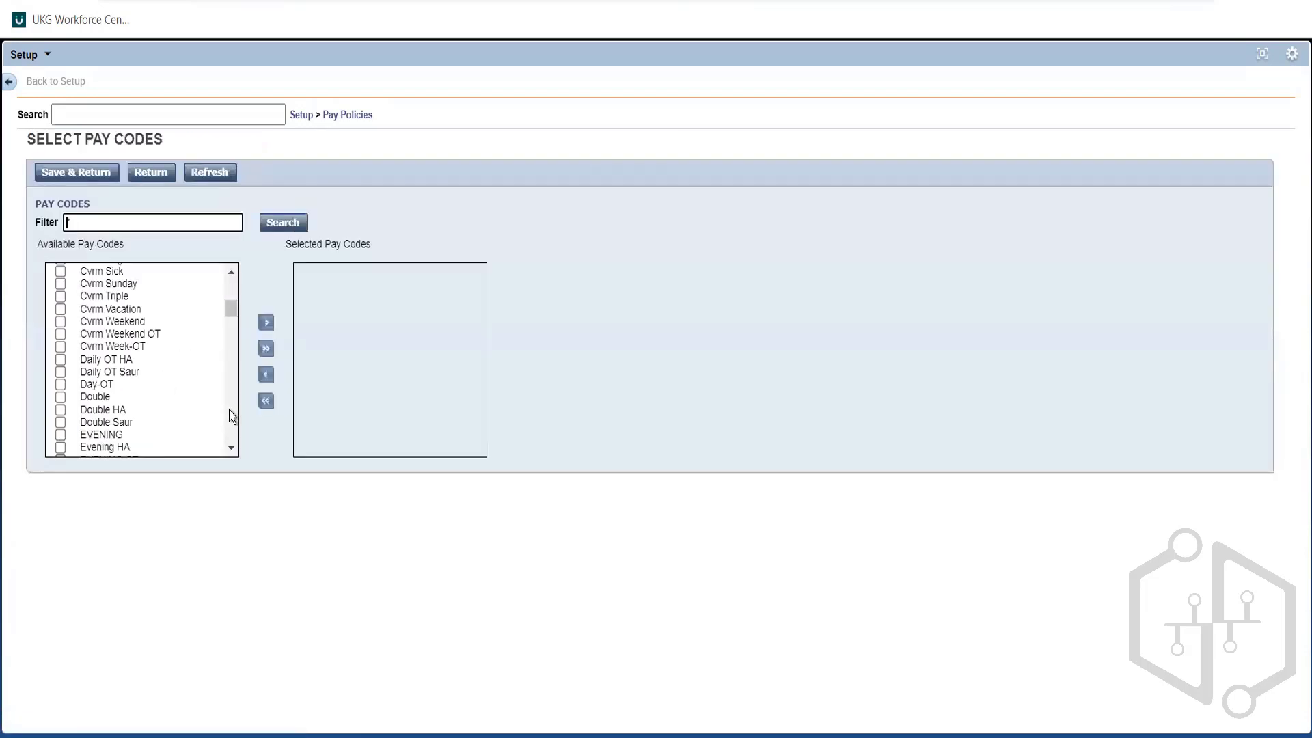
scroll(228, 411, "down", 10)
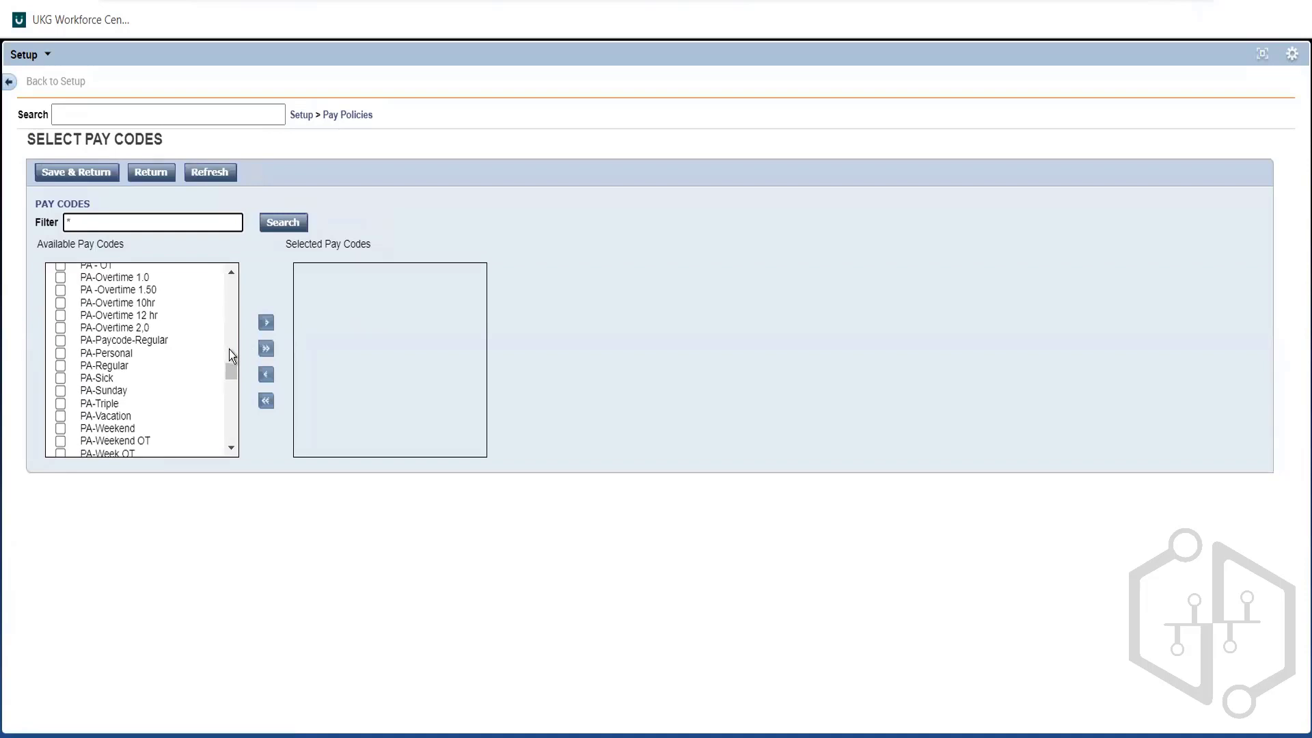
scroll(229, 349, "up", 3)
scroll(229, 341, "up", 3)
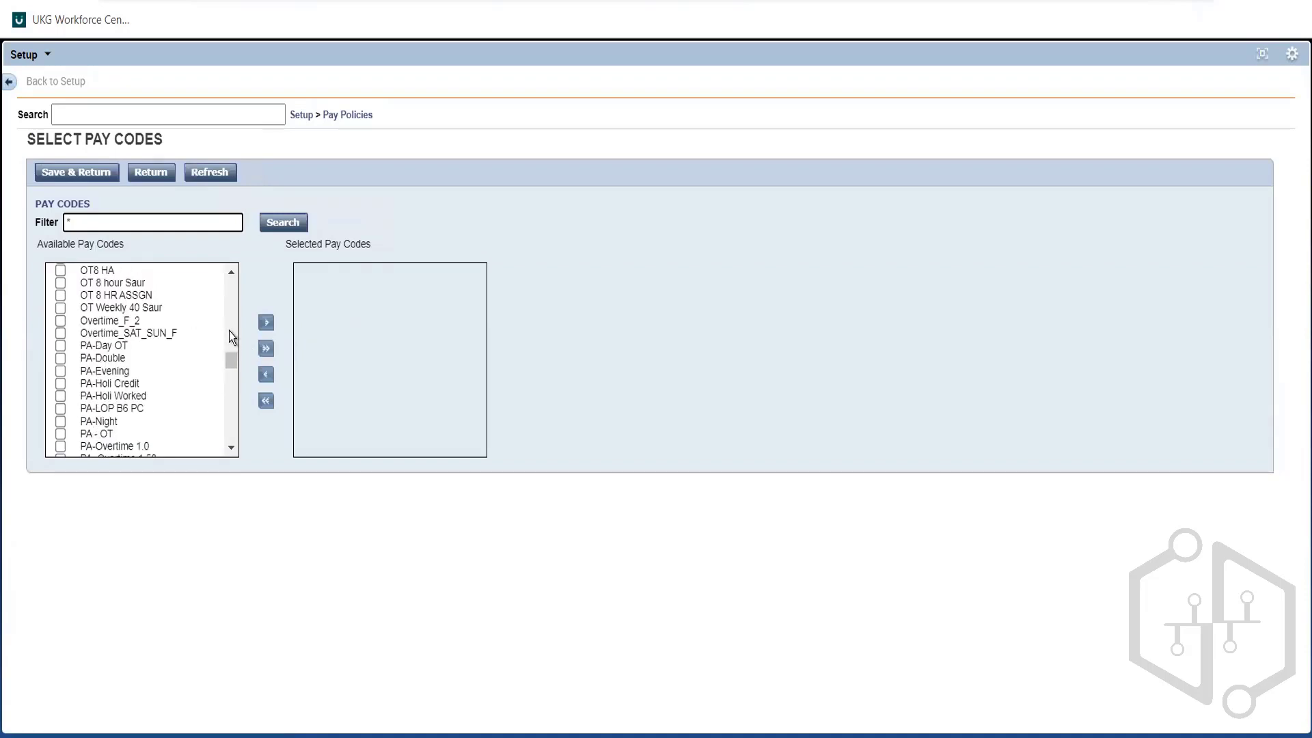
scroll(229, 338, "up", 6)
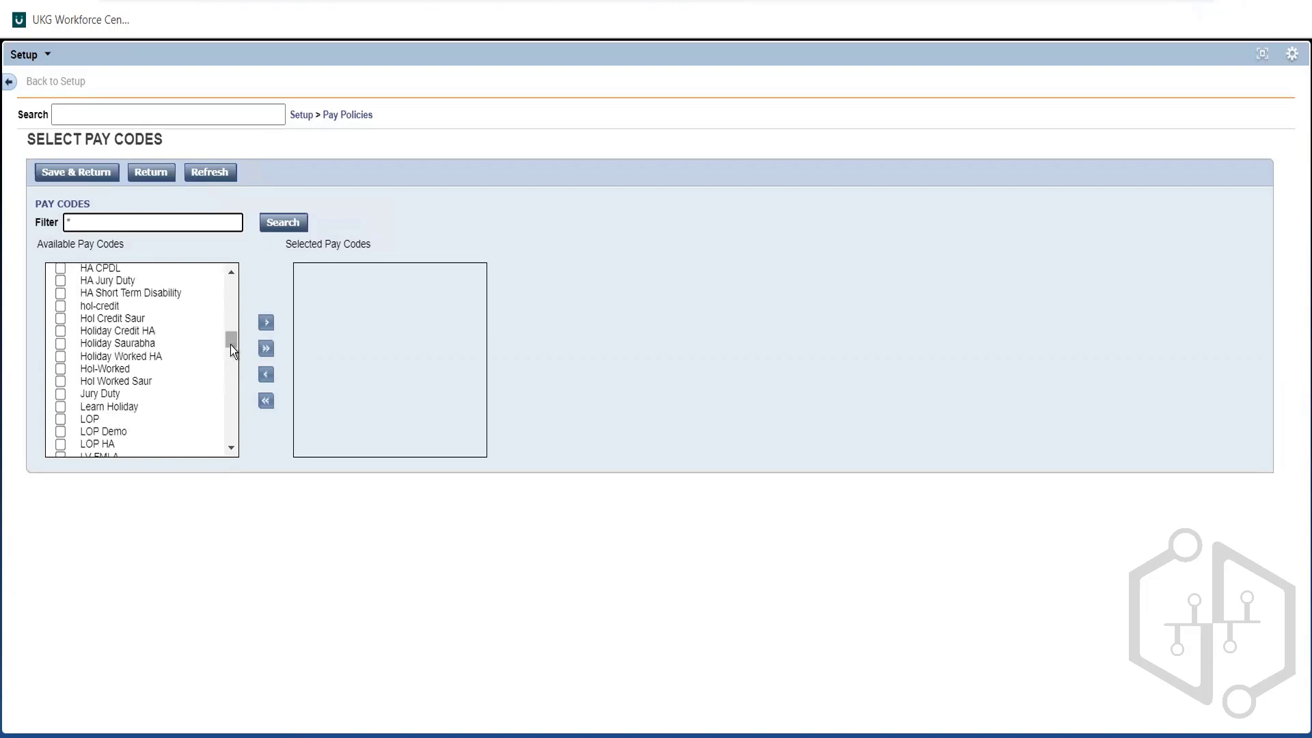
left_click_drag(231, 344, 232, 355)
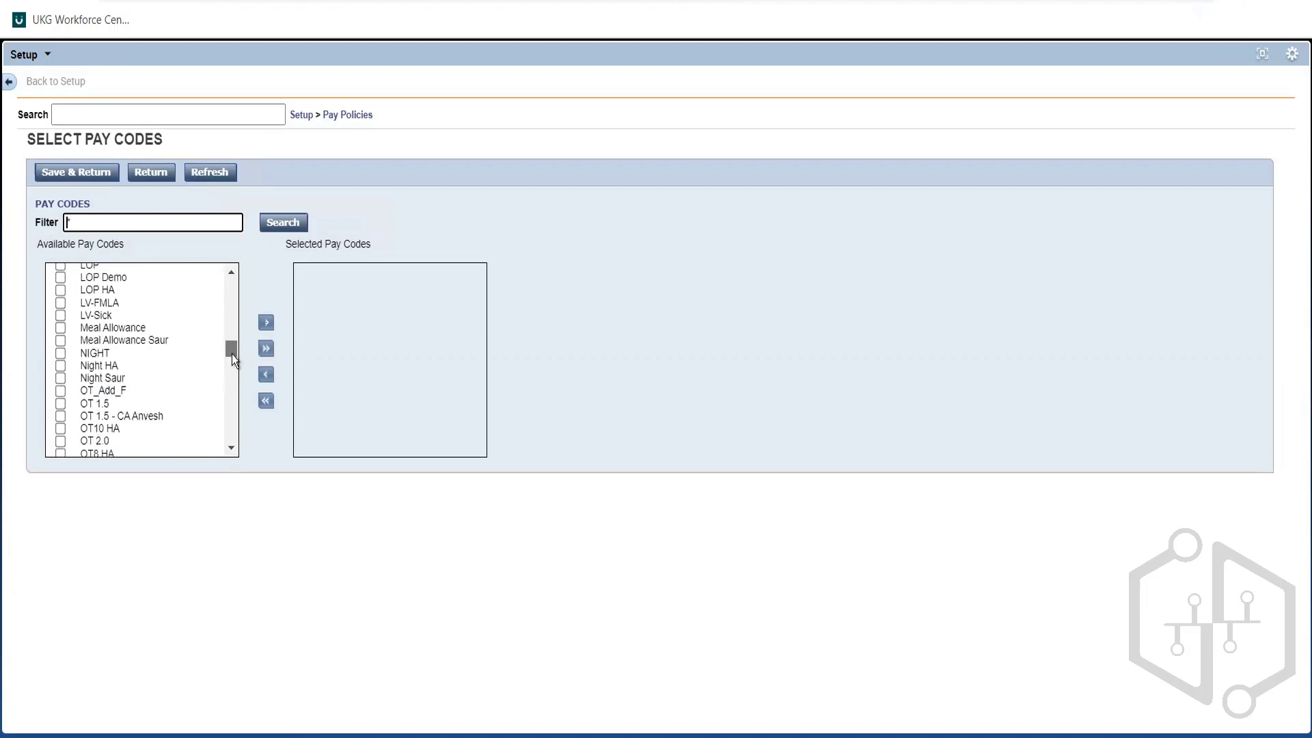
left_click(60, 443)
left_click(267, 323)
left_click(86, 173)
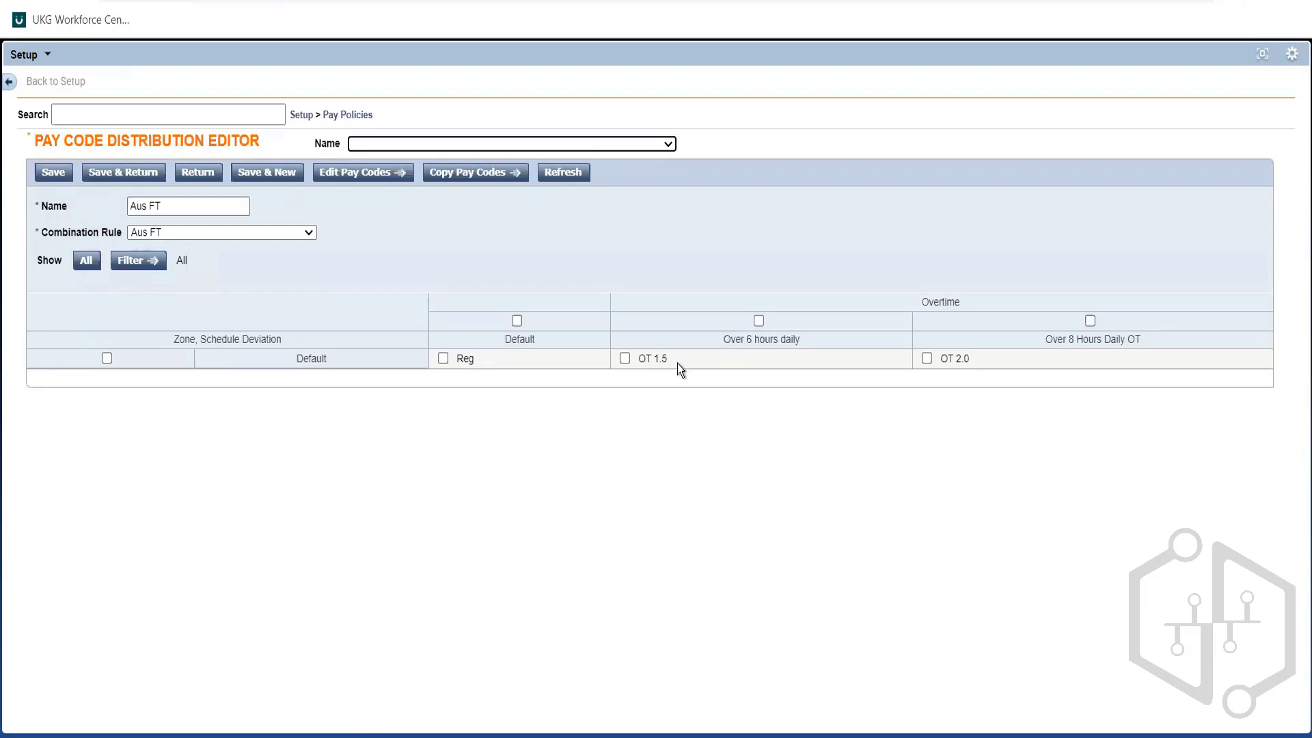
Check the assigned pay codes against the Mon-Fri condition in the Req Notepad file and save the Aus FT pay code distribution
left_click_drag(664, 355, 636, 358)
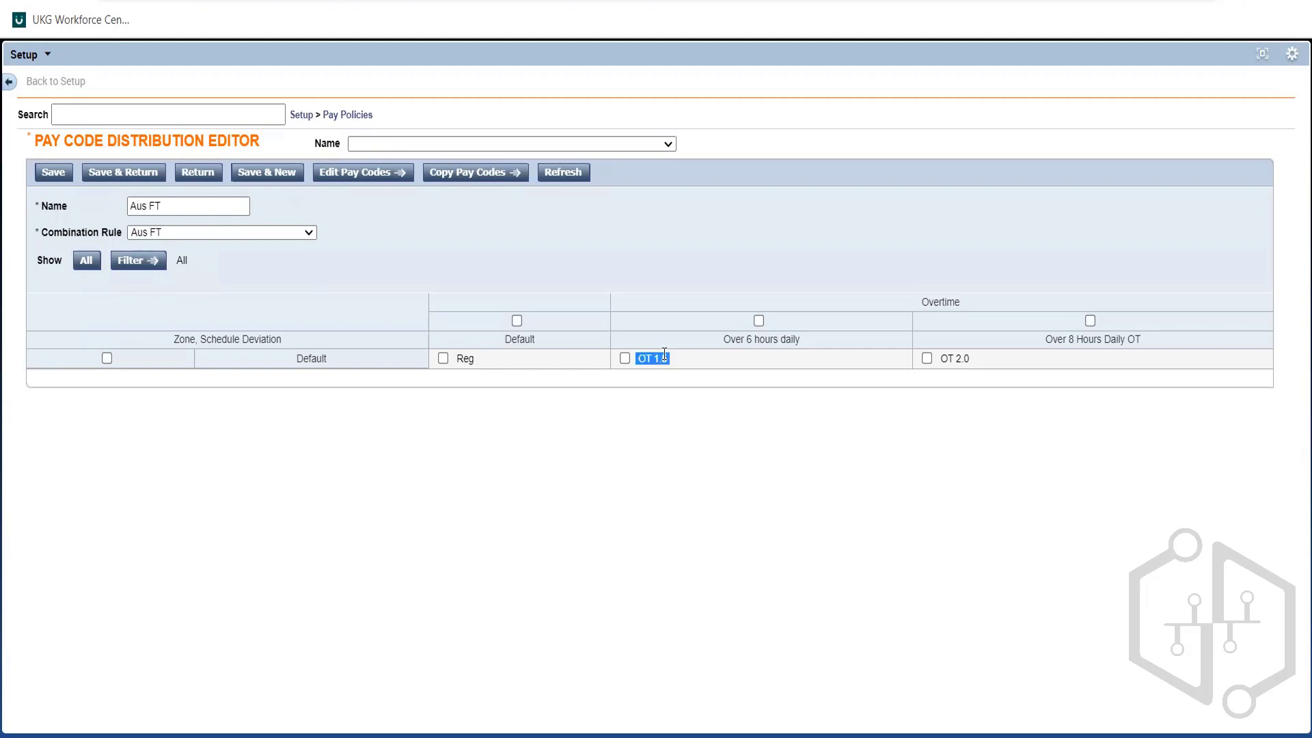
left_click(1002, 367)
key("alt+Tab")
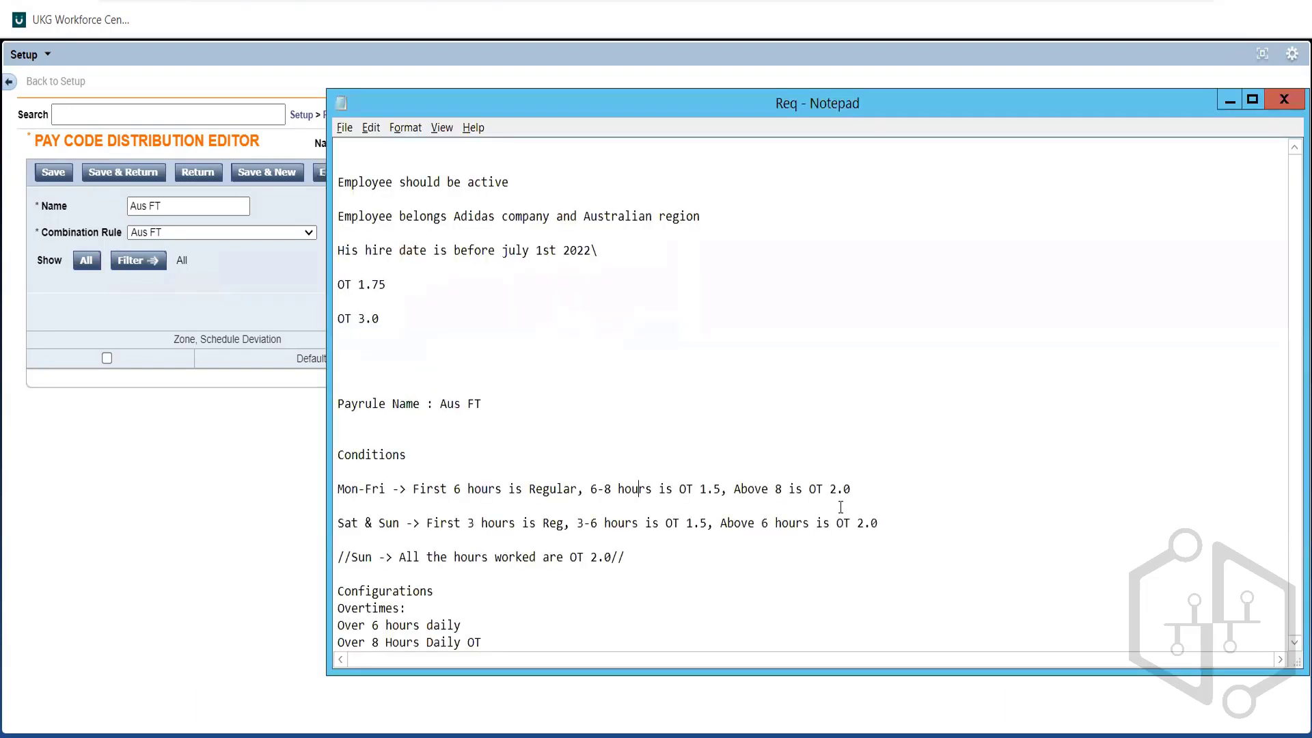
mouse_move(337, 489)
left_mouse_down()
mouse_move(338, 455)
mouse_move(879, 524)
mouse_move(338, 506)
left_mouse_up()
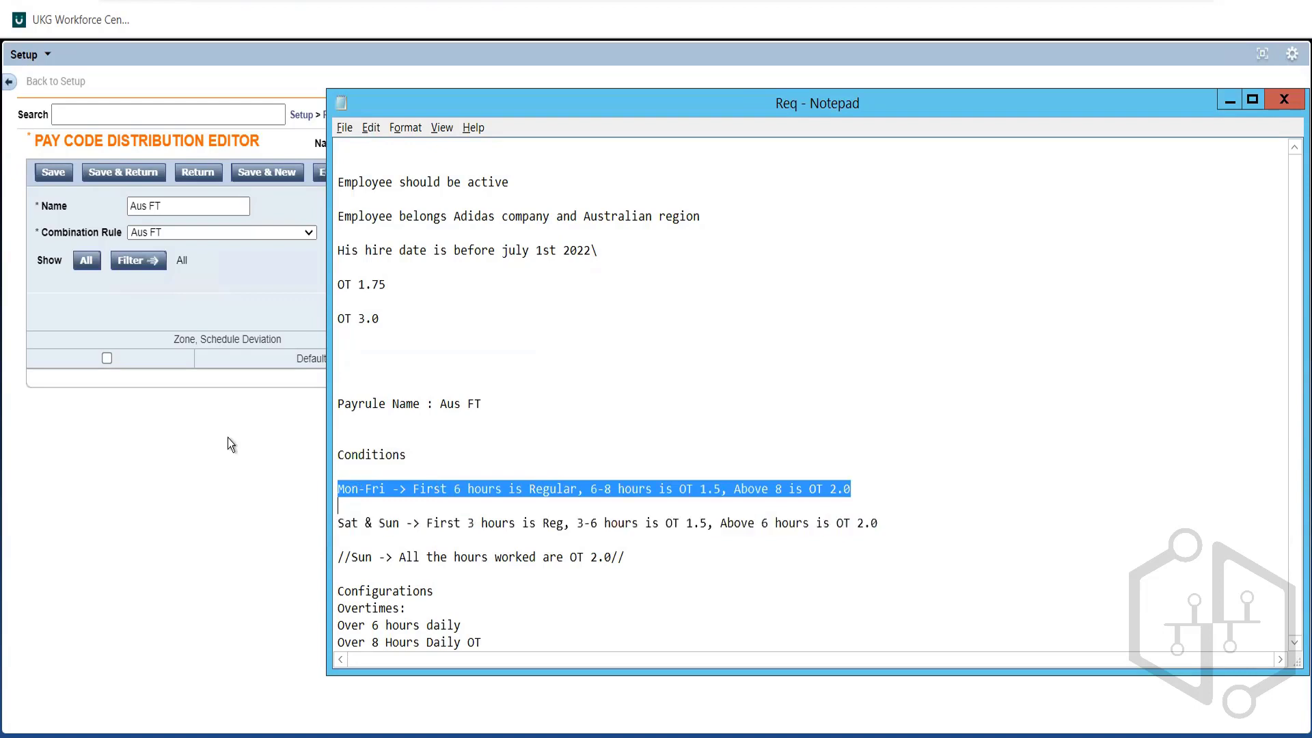
key("alt+Tab")
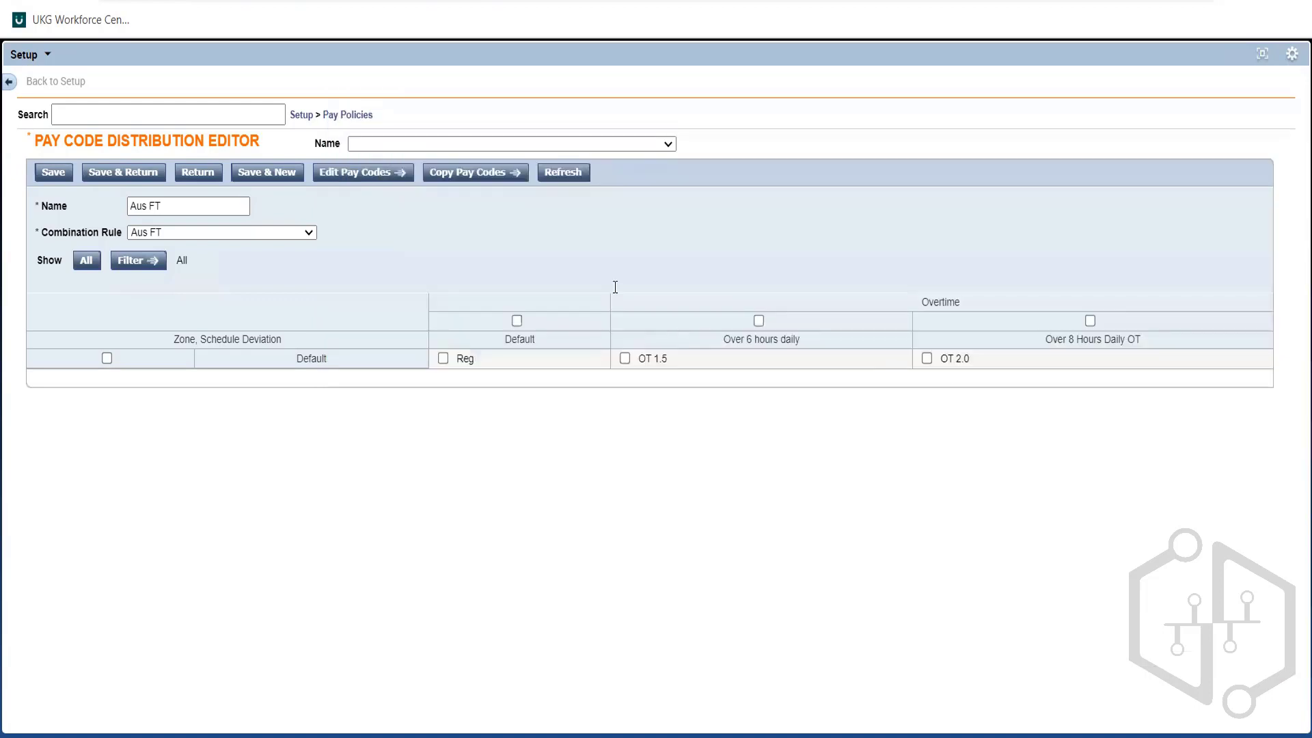
left_click(122, 176)
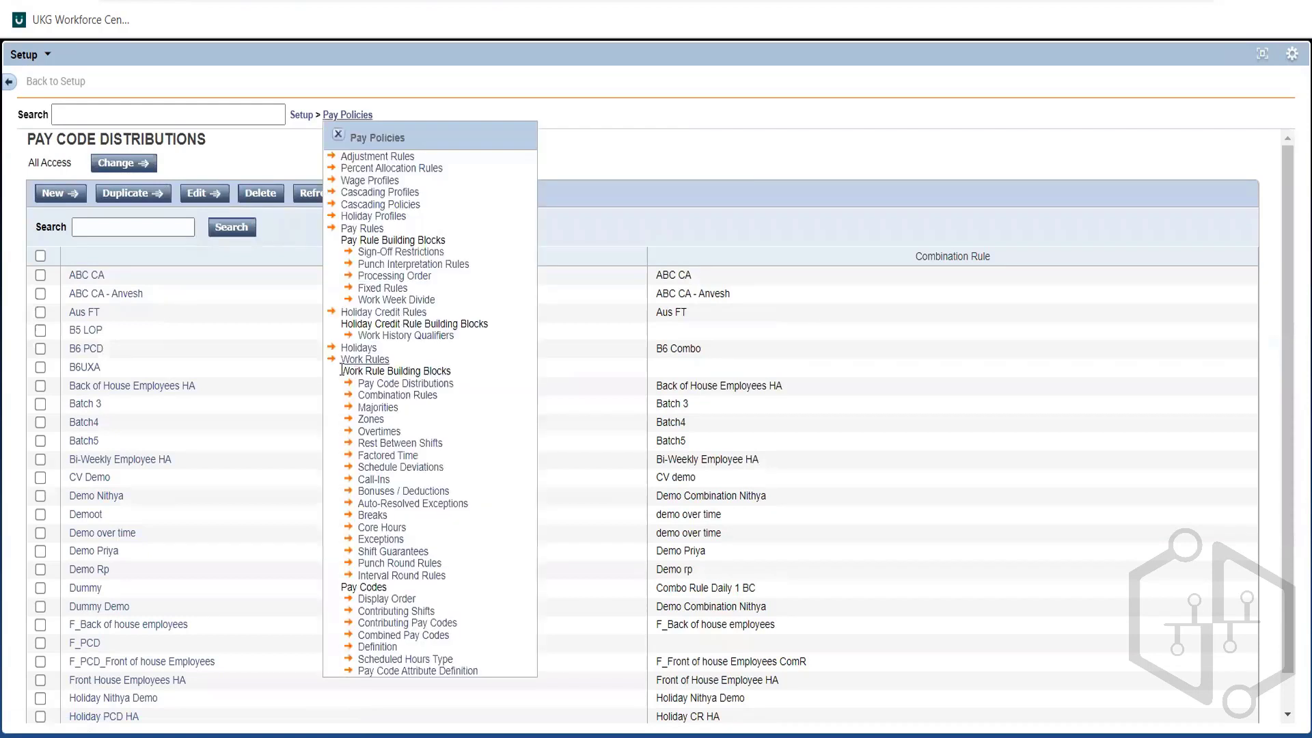
Open the Work Rules list and start a new work rule named "Aus FT"
triple_click(451, 370)
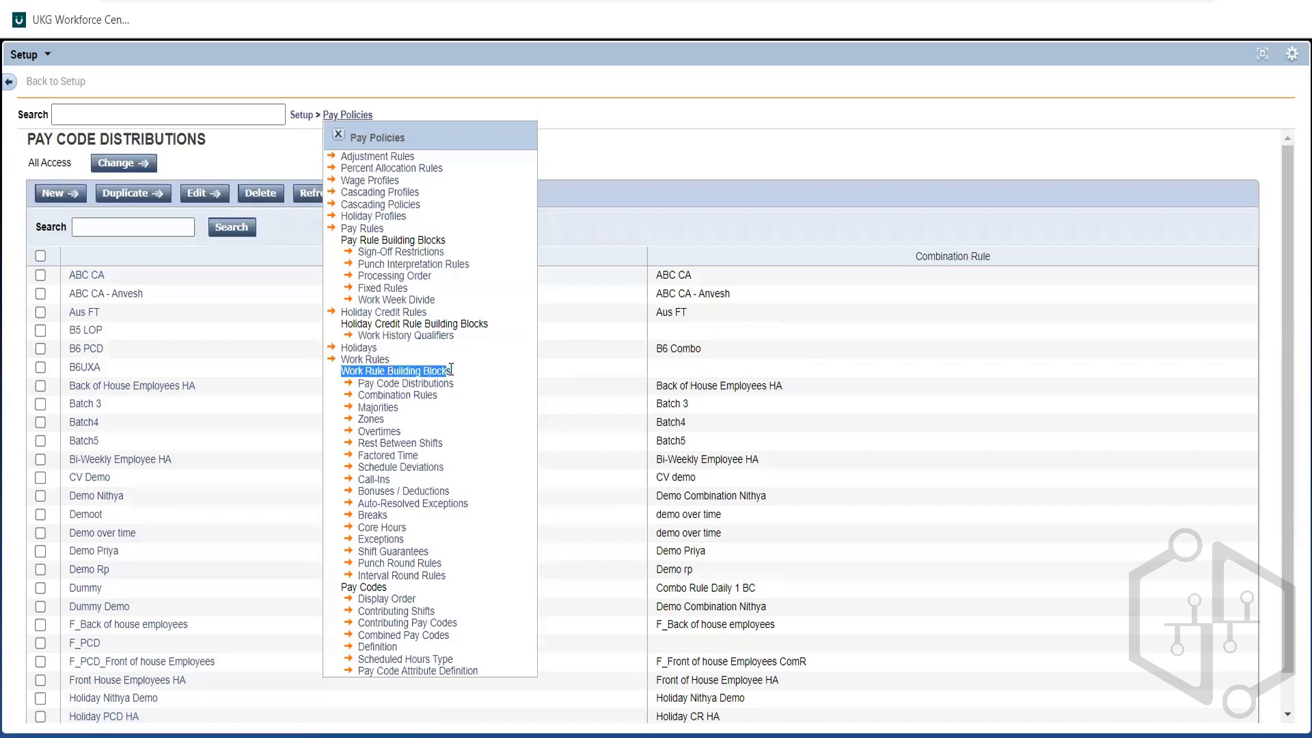
left_click(347, 359)
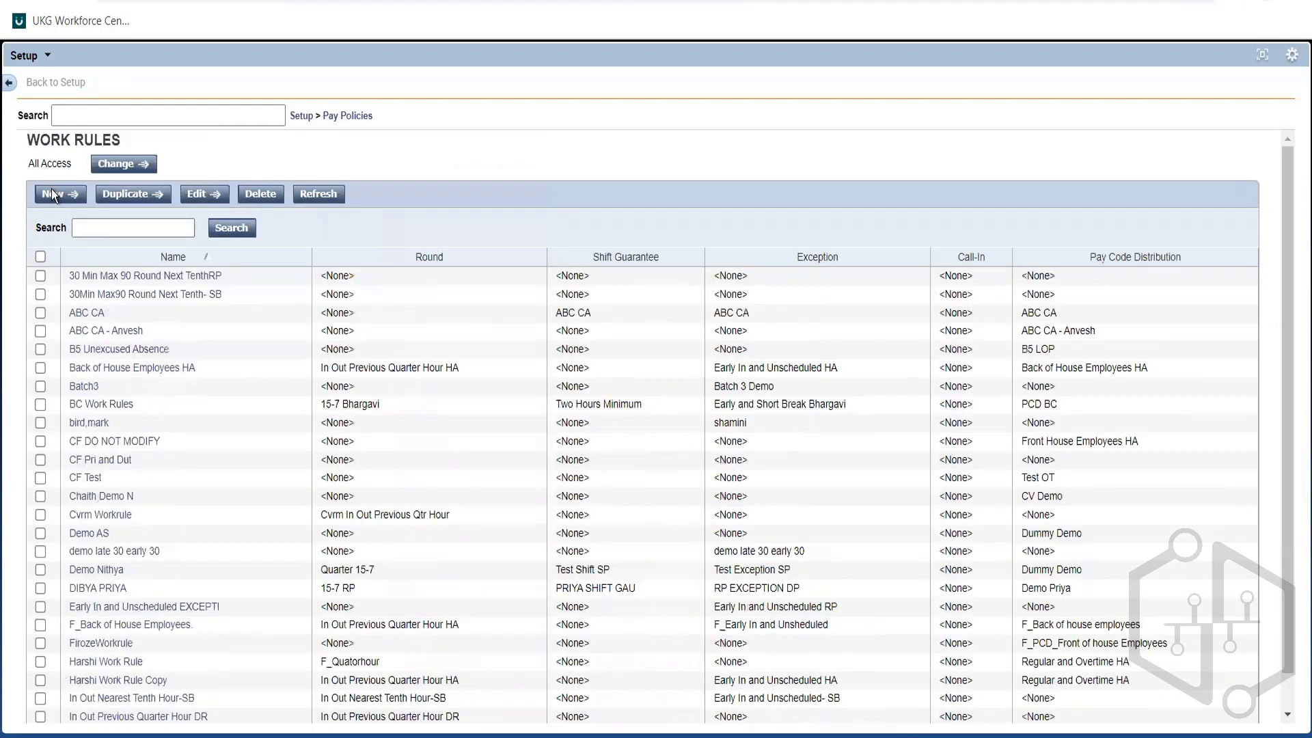
left_click(91, 228)
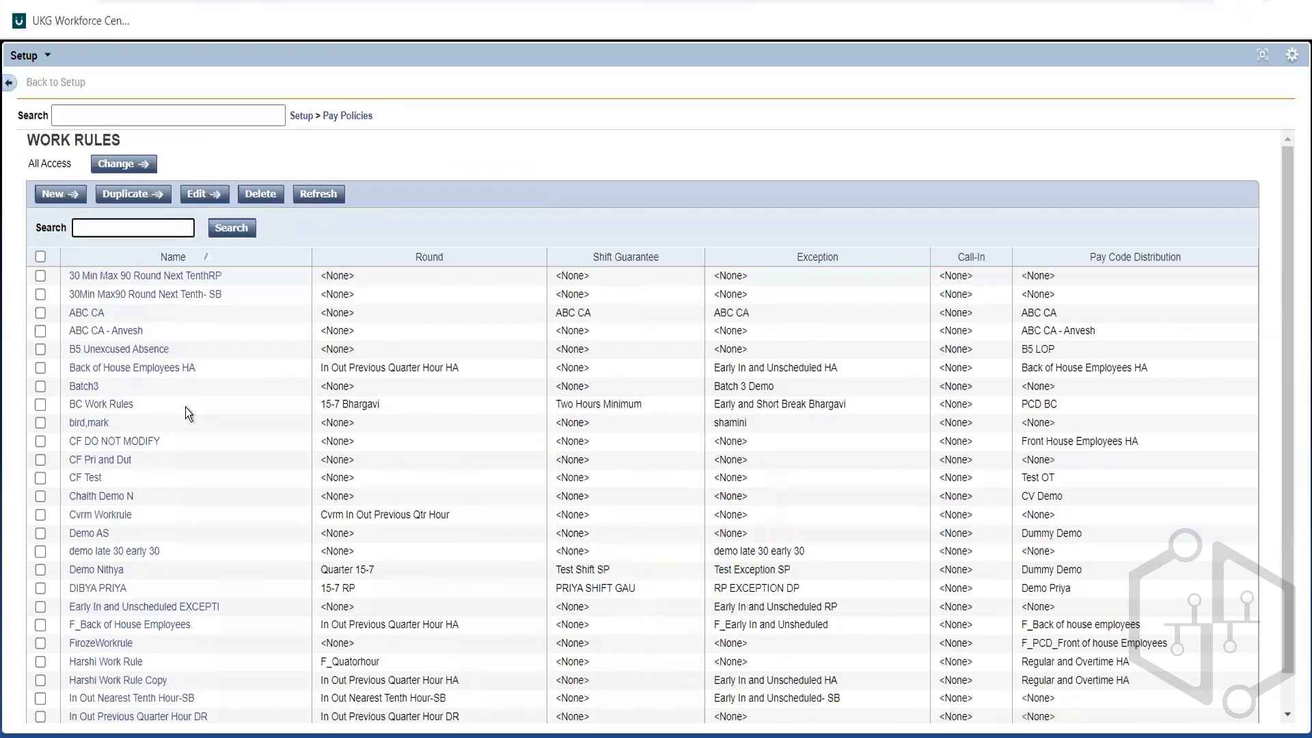
left_click(199, 471)
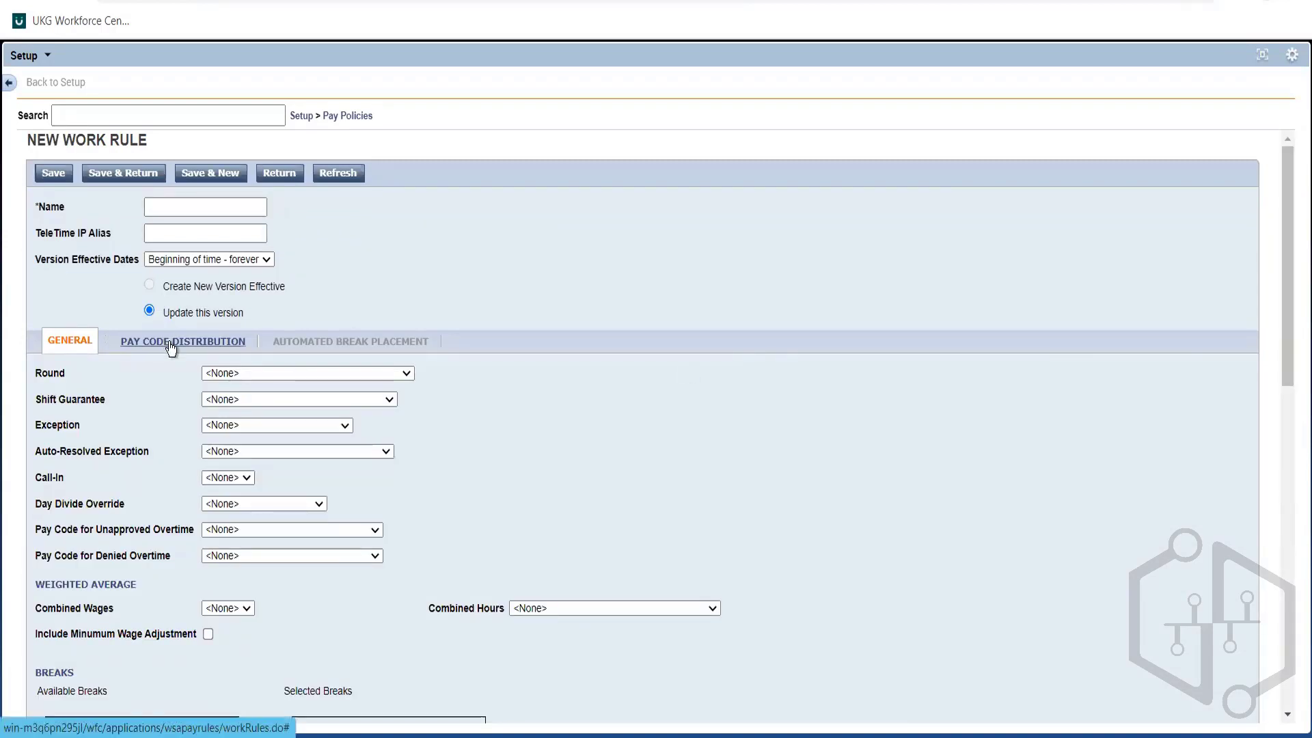
left_click(170, 207)
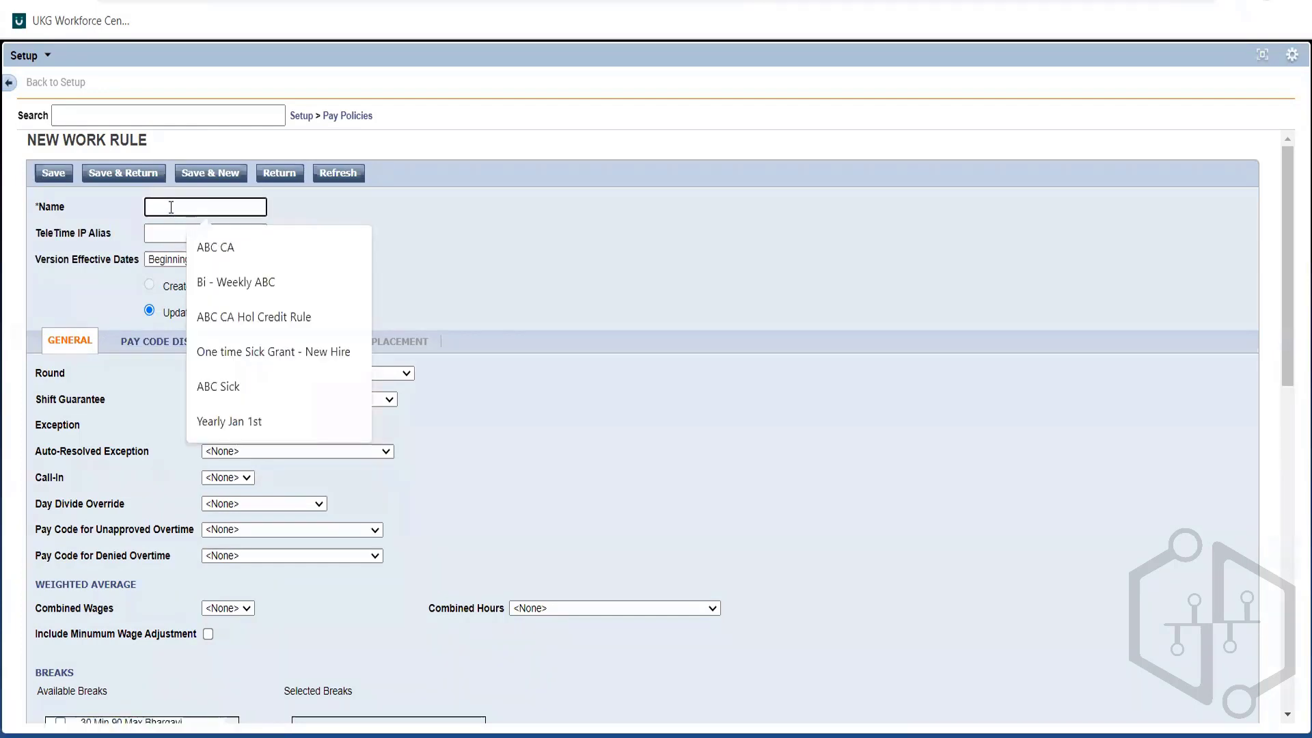
type("Aus FT")
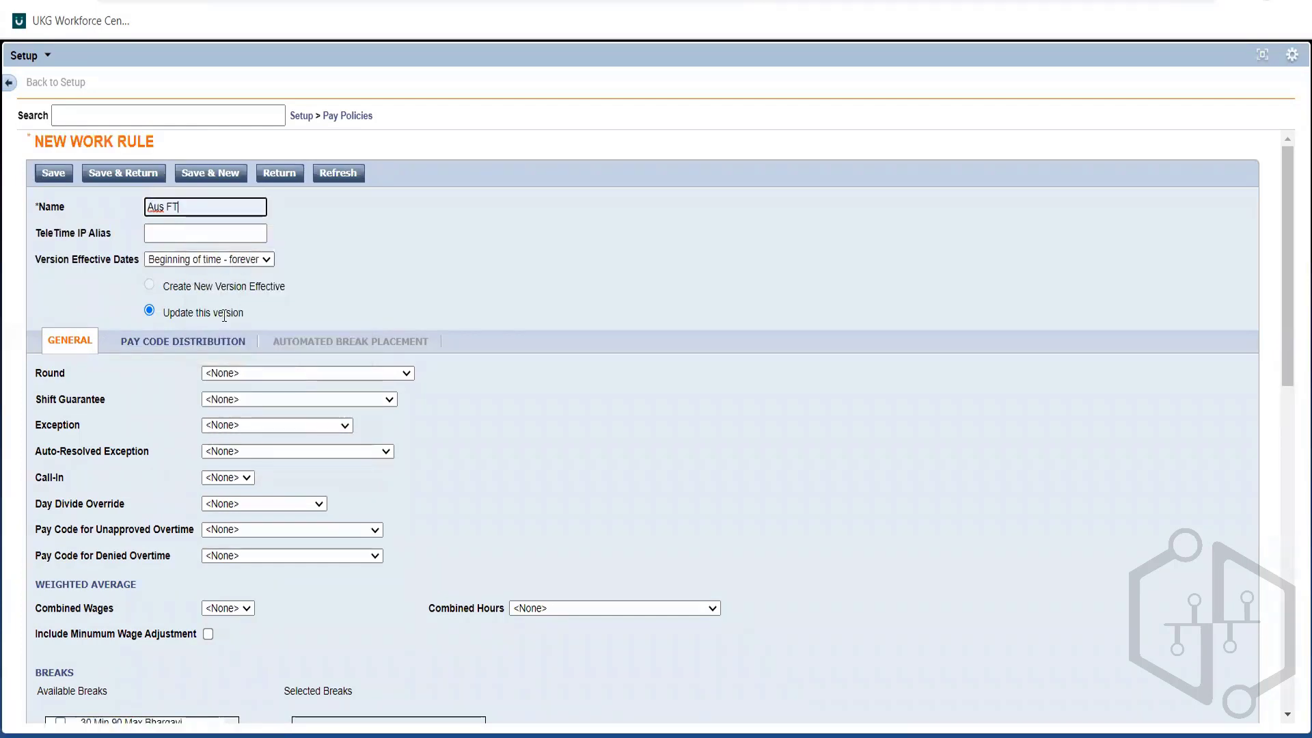
Set the work rule's pay code distribution to "Aus FT"
left_click(222, 344)
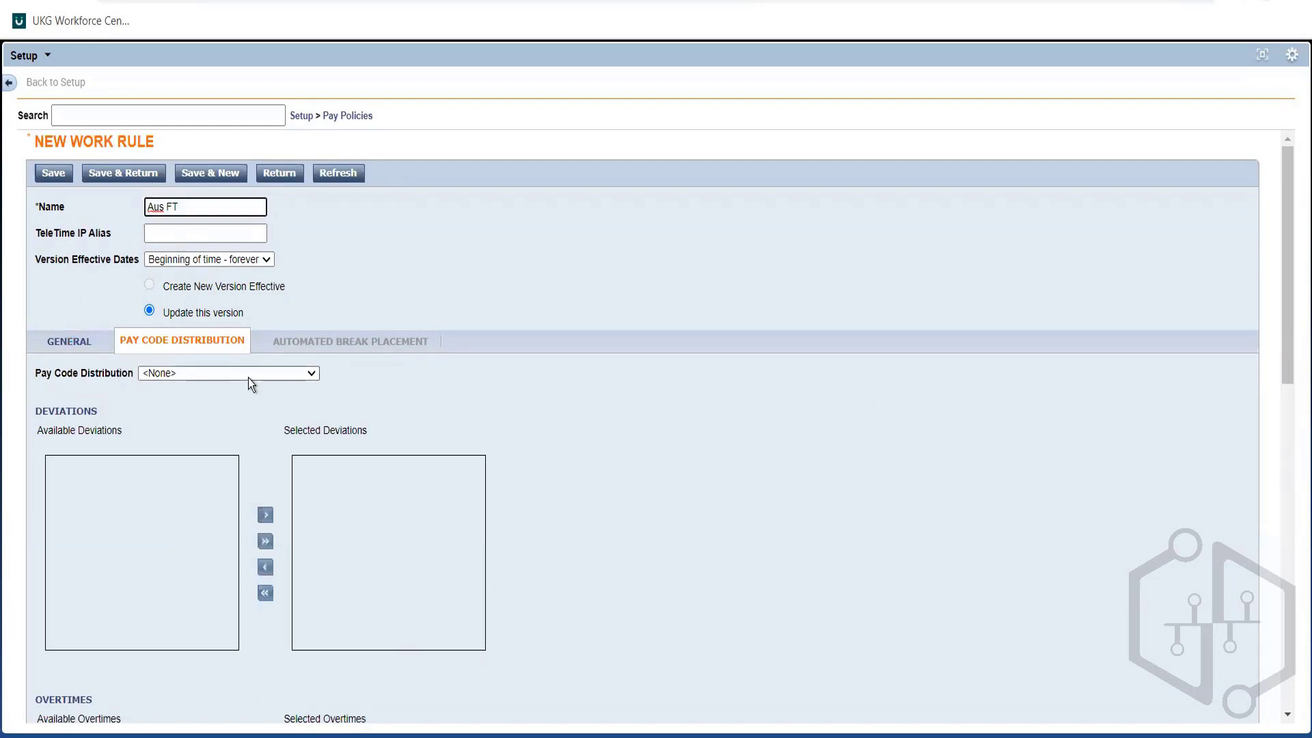
left_click(252, 374)
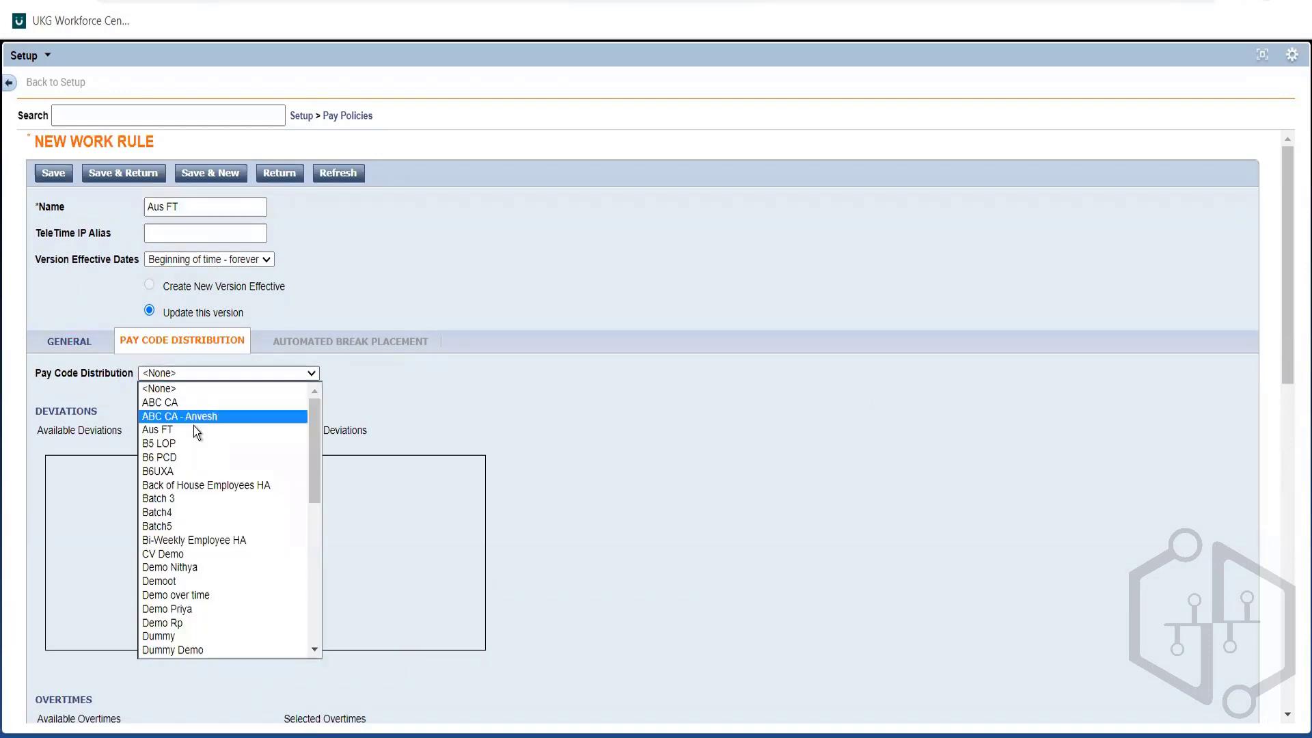
left_click(175, 429)
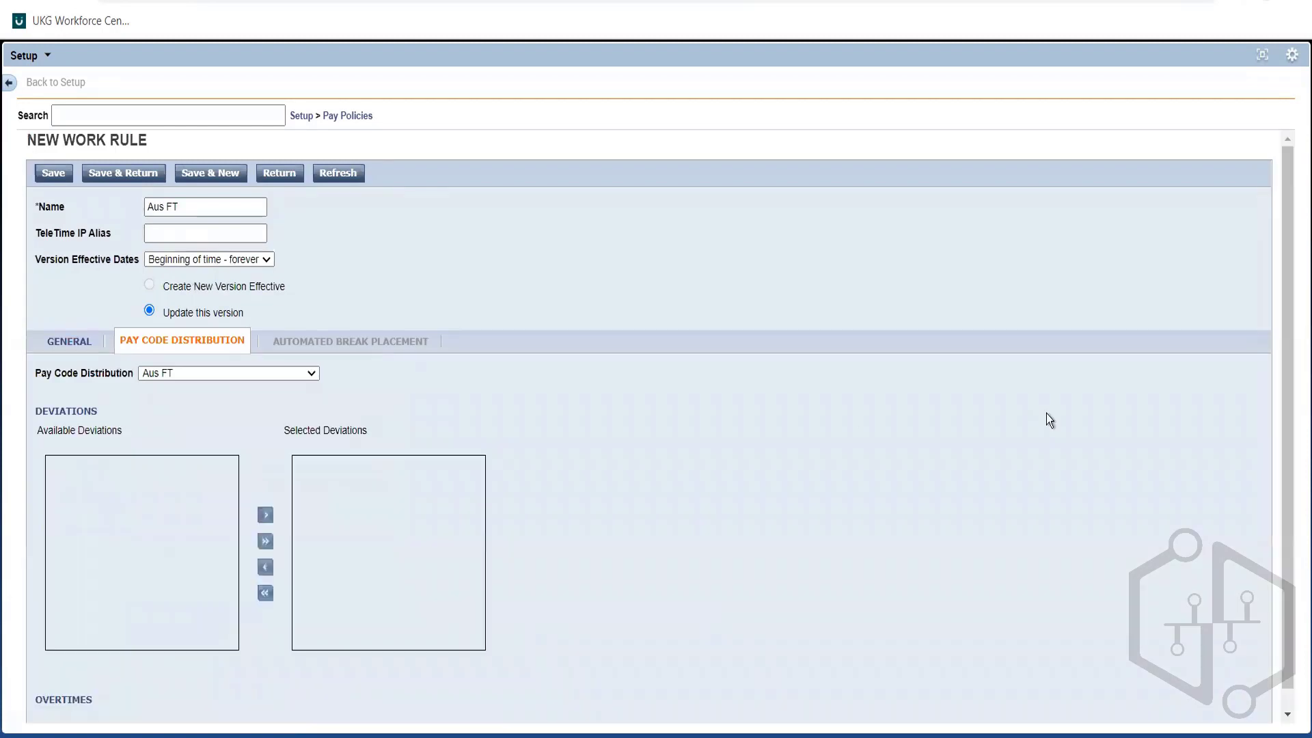
Add the "Over 6 hours daily" and "Over 8 Hours Daily OT" overtimes to the Aus FT work rule's selected overtimes and save the rule
scroll(1278, 289, "down", 2)
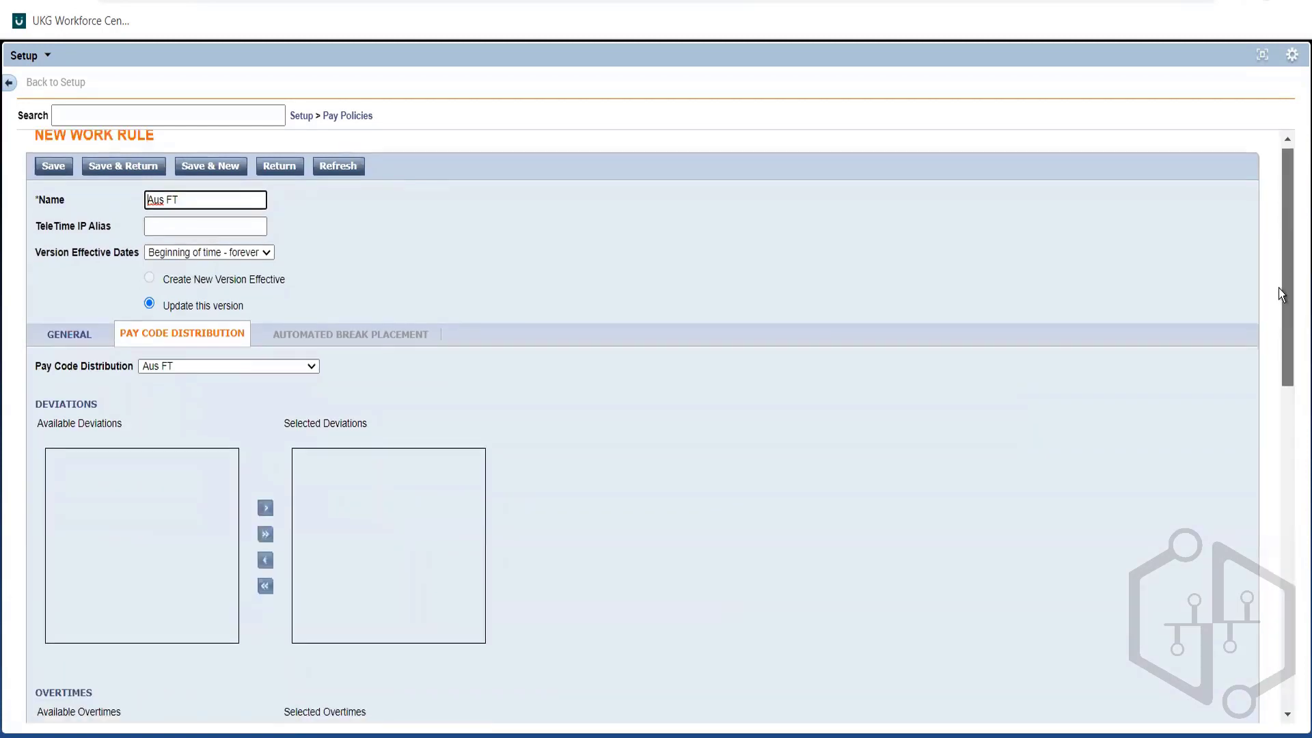
scroll(1277, 312, "down", 1)
scroll(1279, 329, "down", 3)
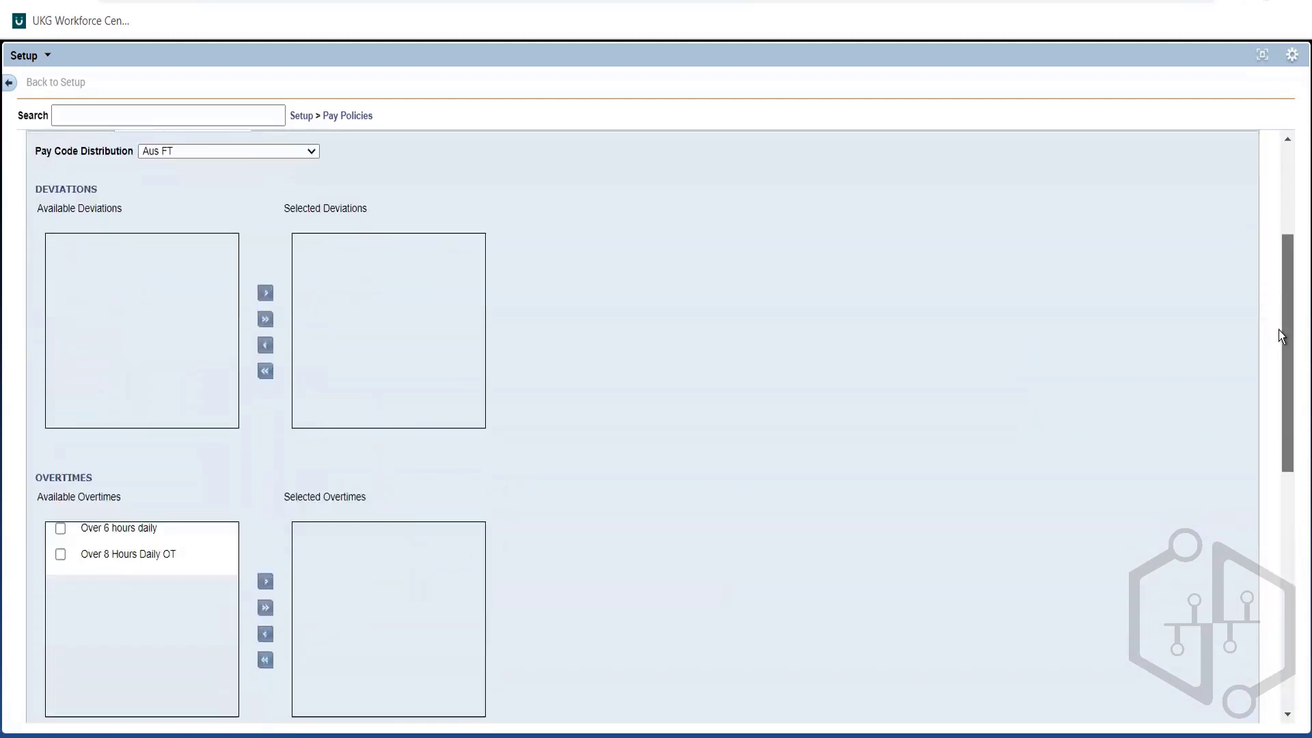
scroll(1278, 332, "down", 1)
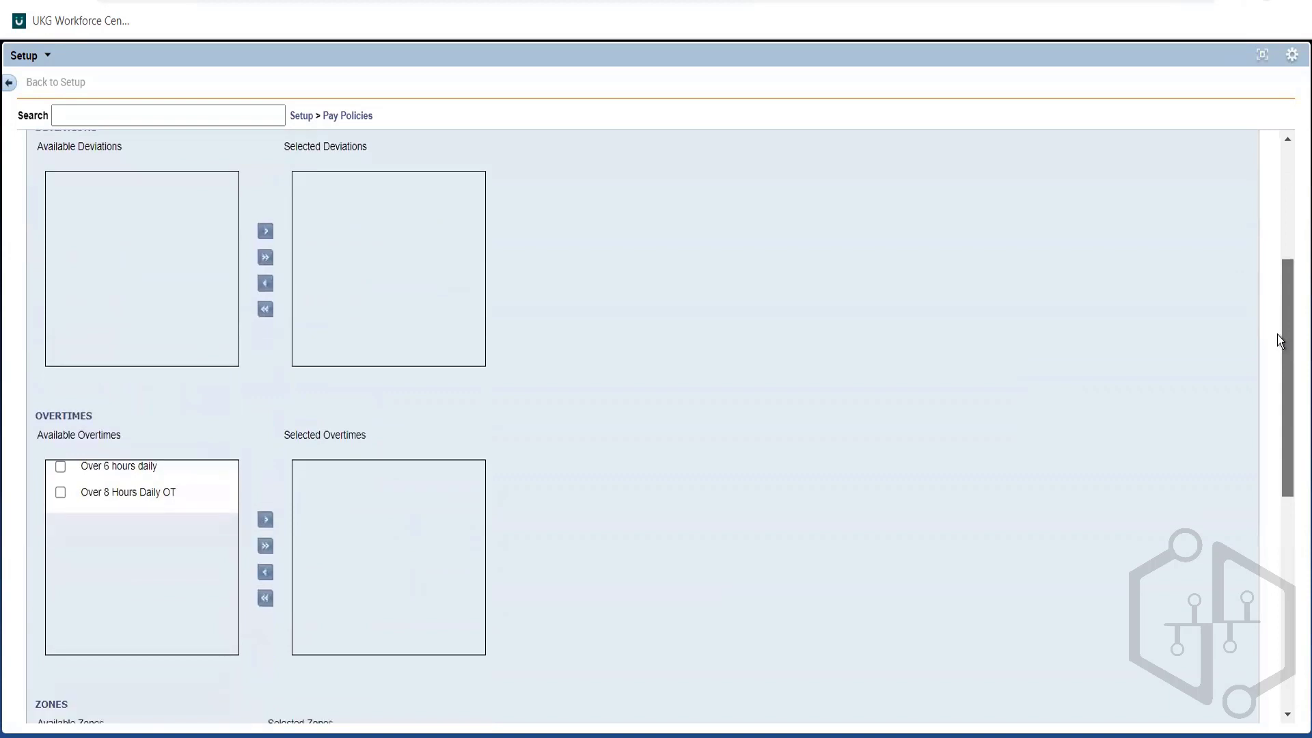
scroll(1278, 334, "down", 1)
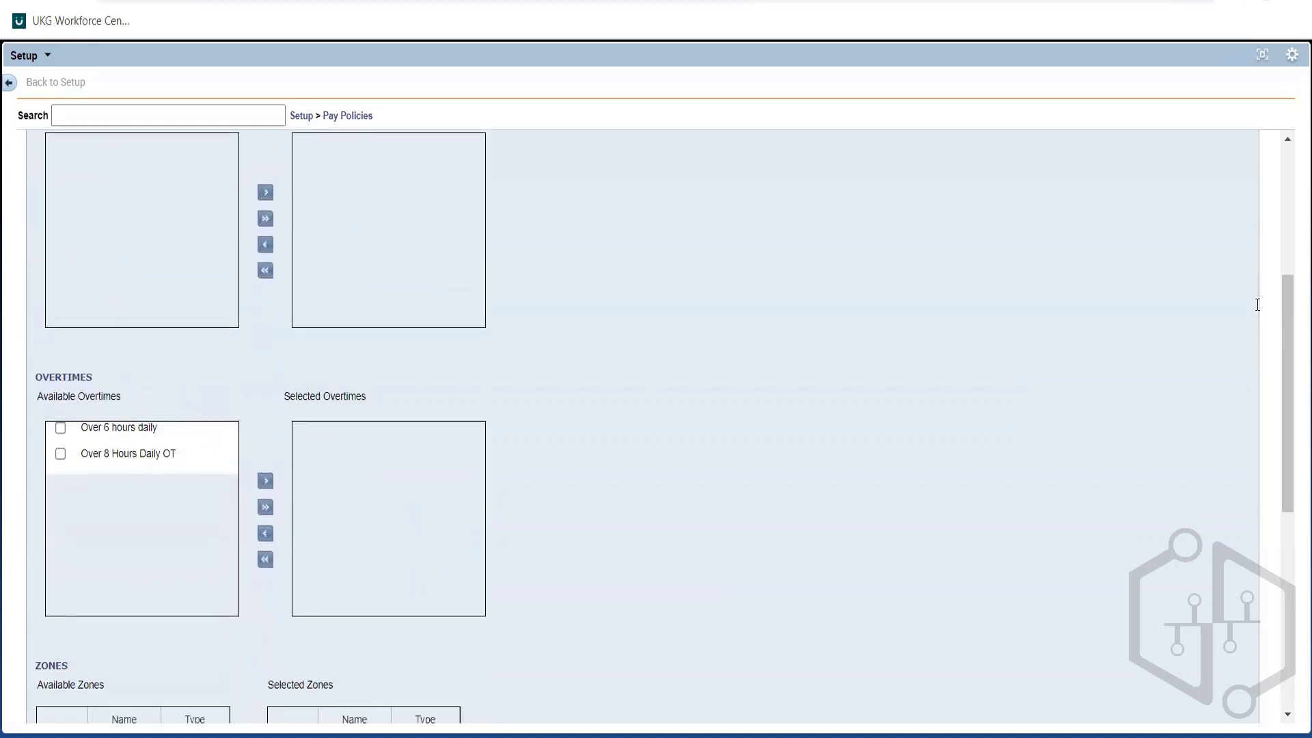
left_click_drag(1285, 320, 1298, 283)
scroll(96, 548, "up", 5)
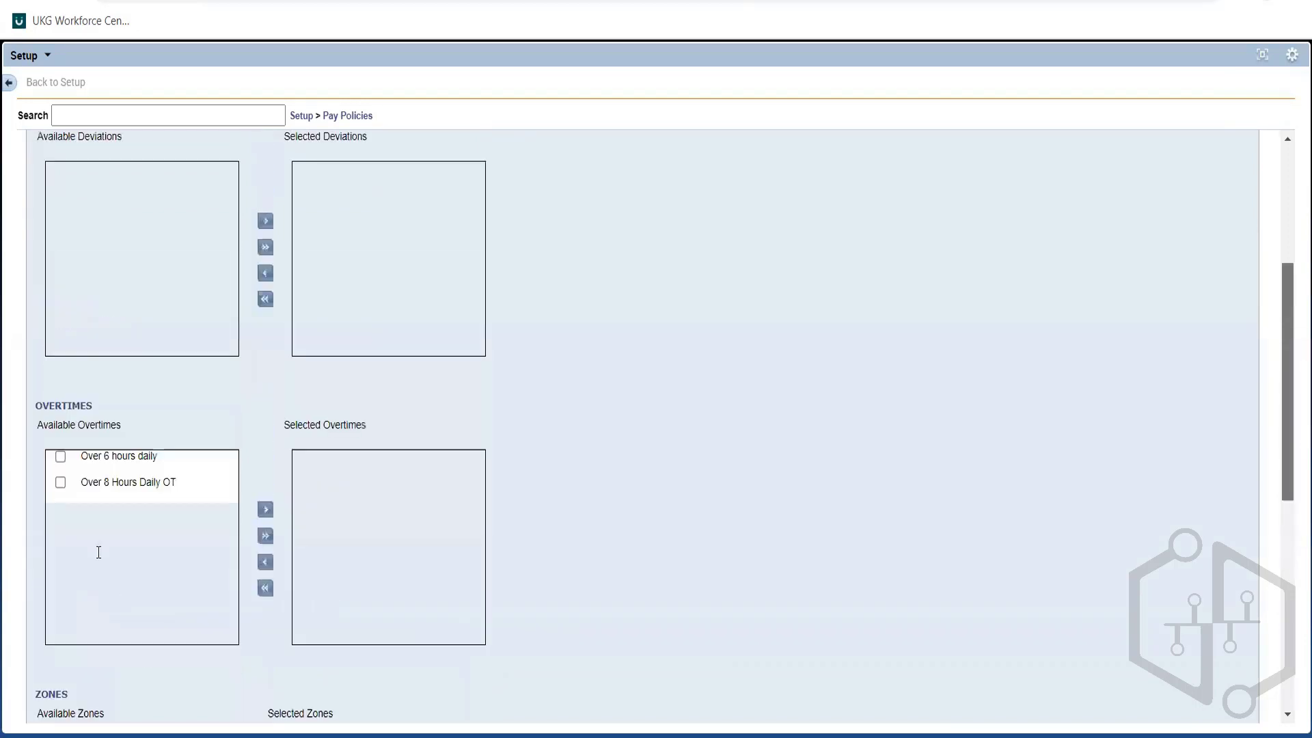
scroll(257, 593, "down", 2)
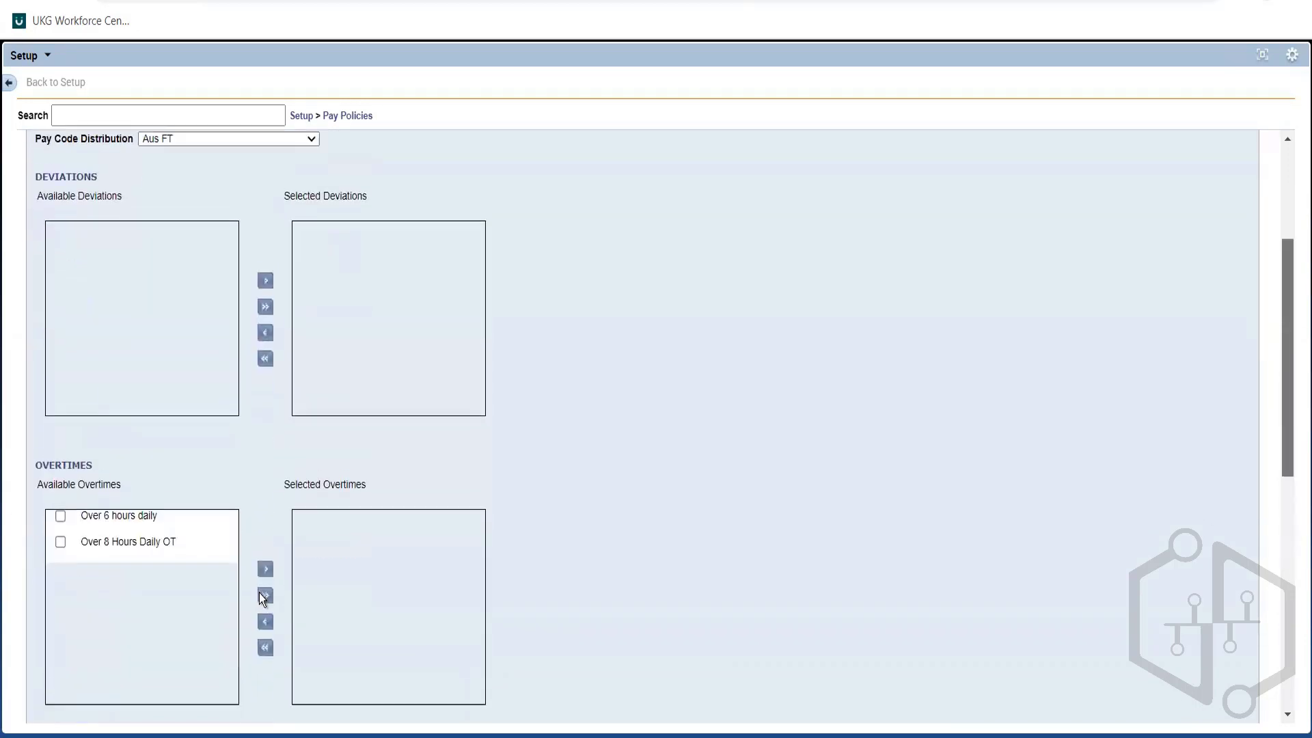
left_click(262, 589)
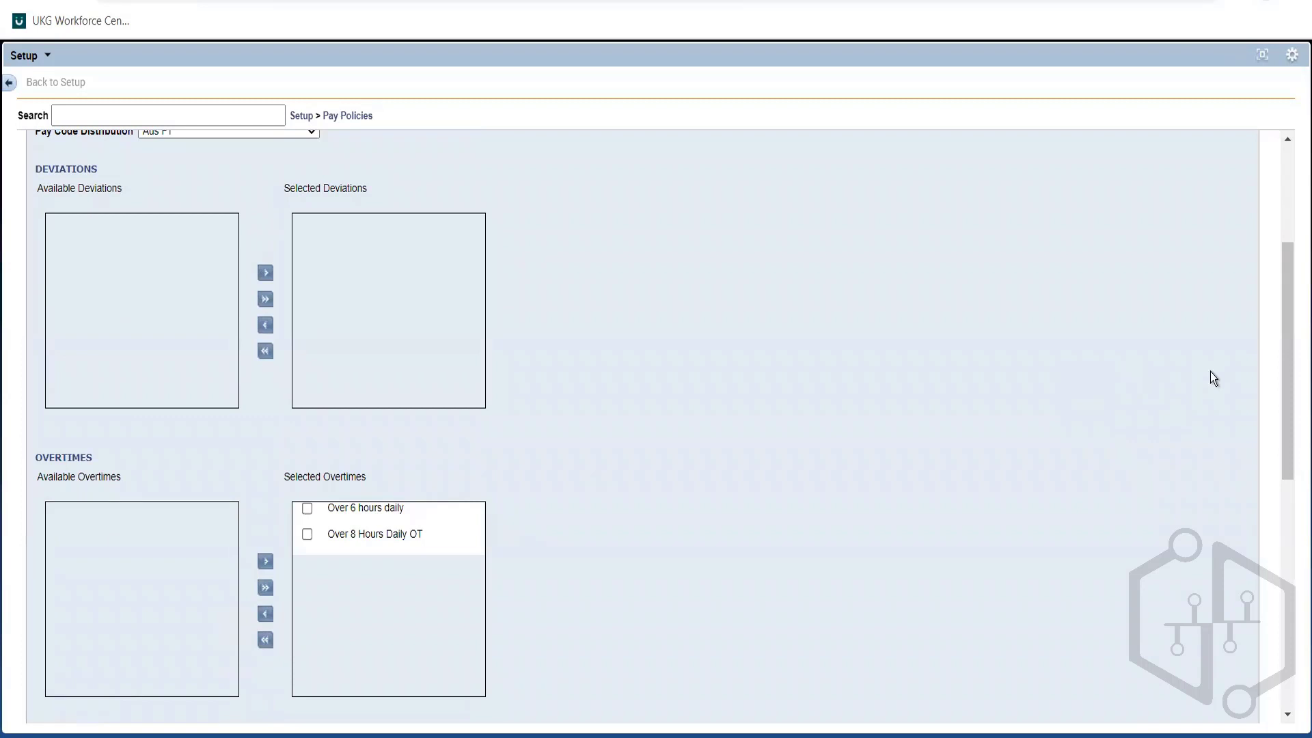
left_click(1286, 215)
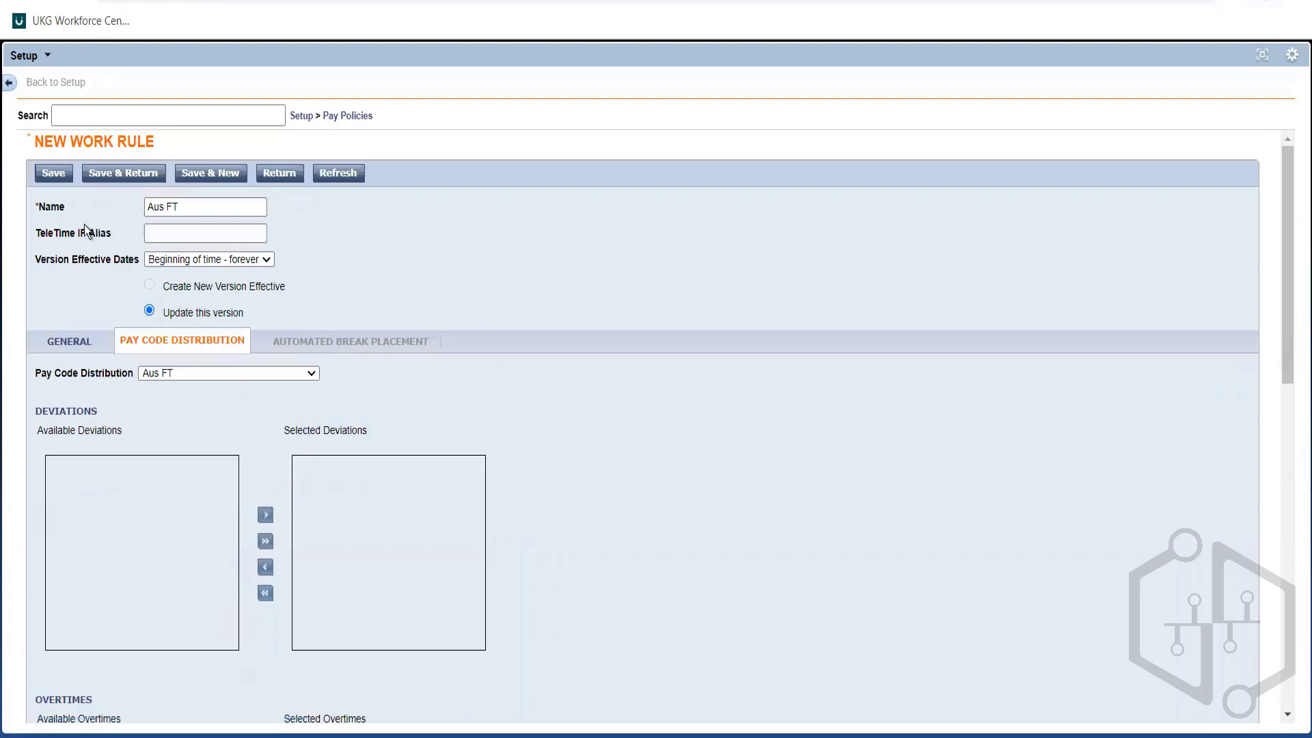
left_click(100, 176)
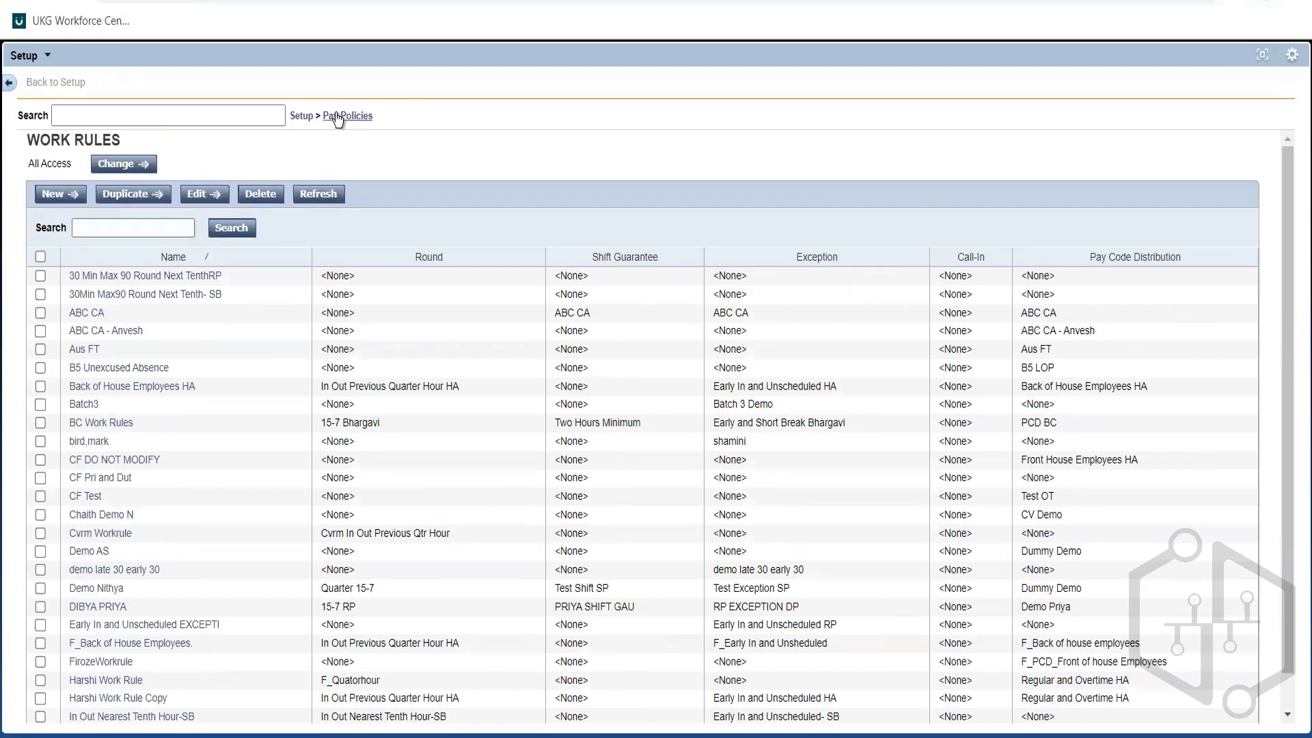
Open the Pay Rules list and start a new pay rule named "Aus FT"
left_click(338, 118)
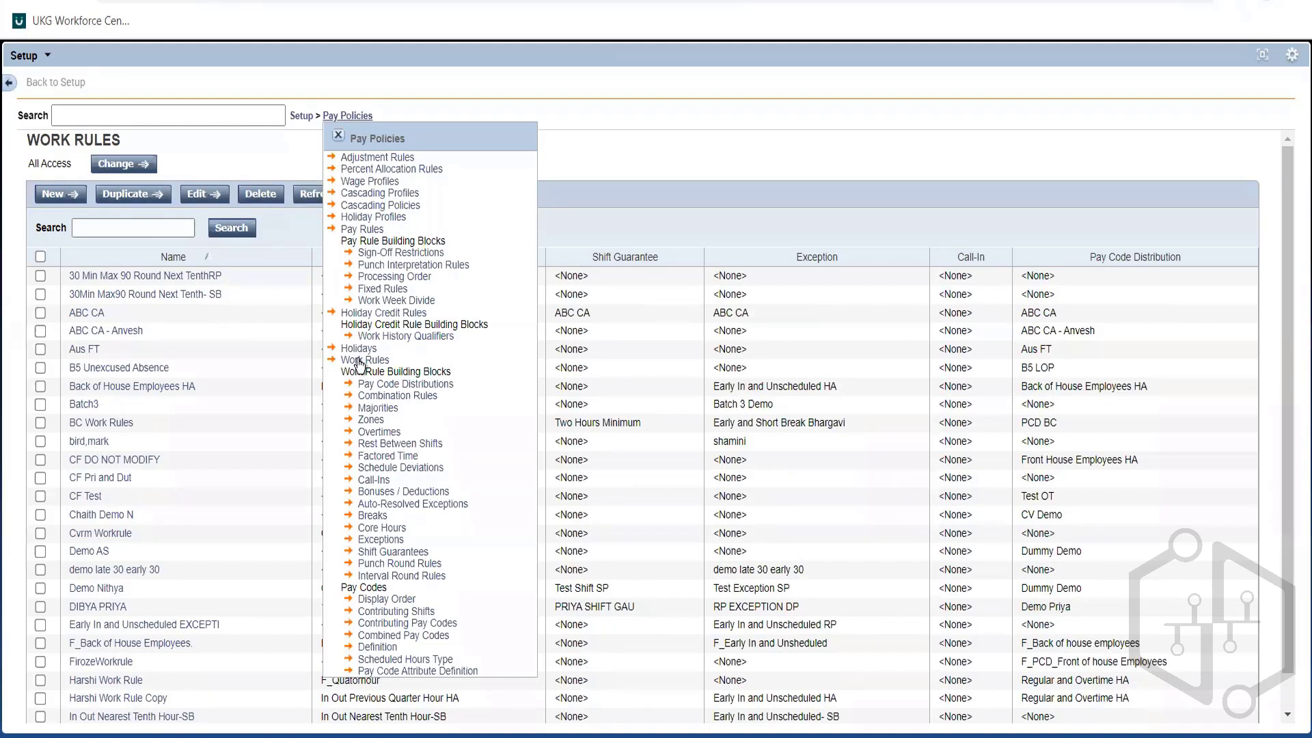
left_click(356, 231)
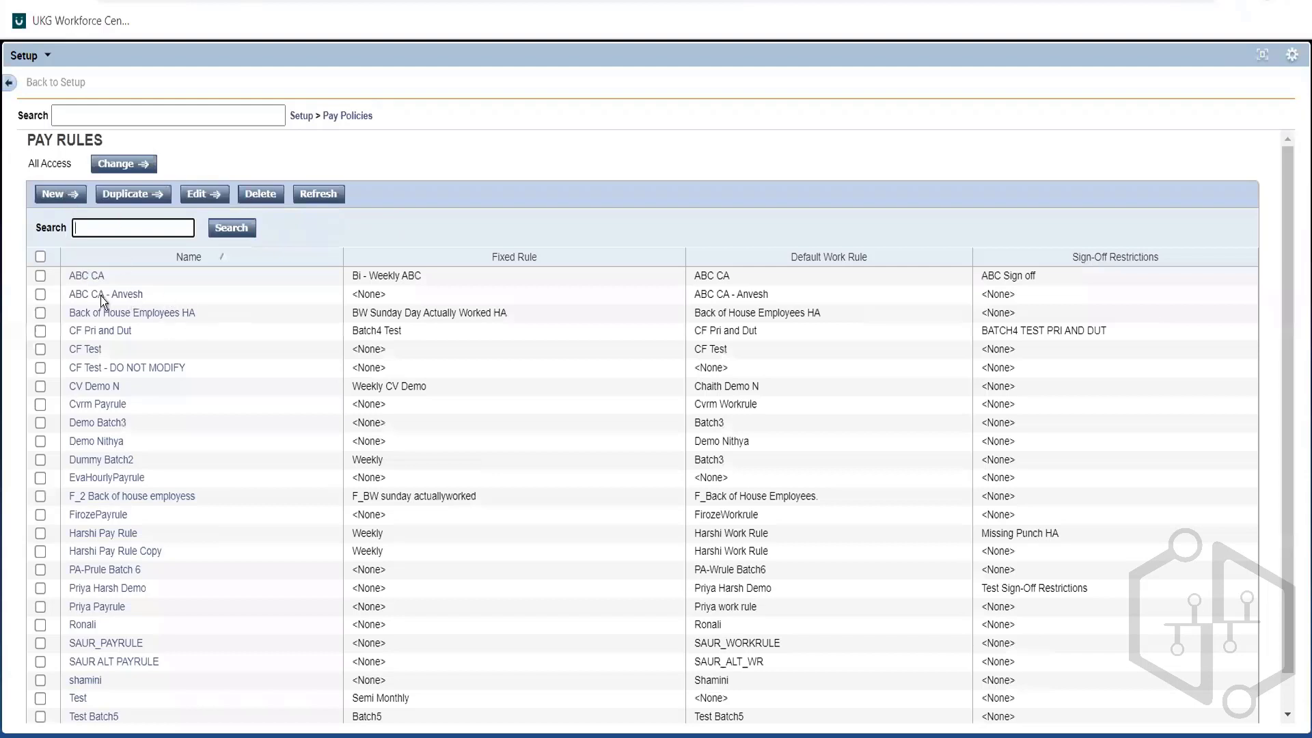
left_click(60, 195)
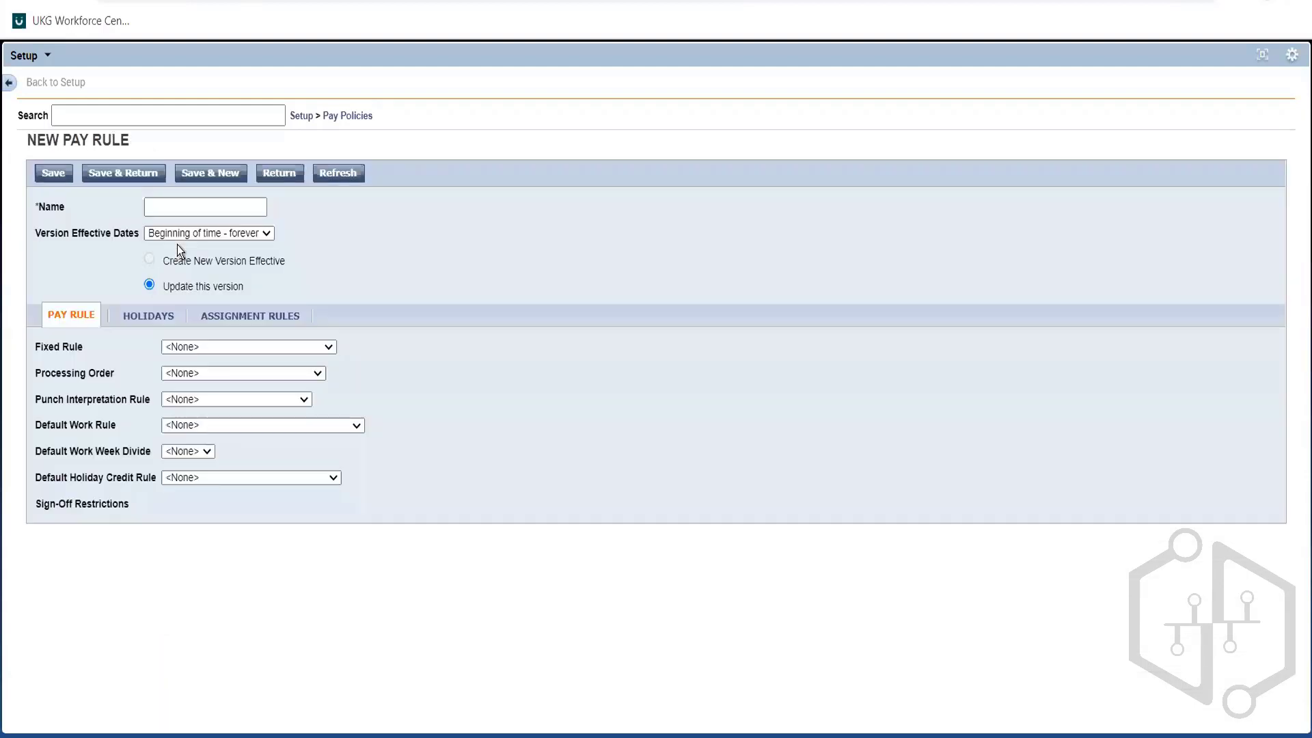
type("A")
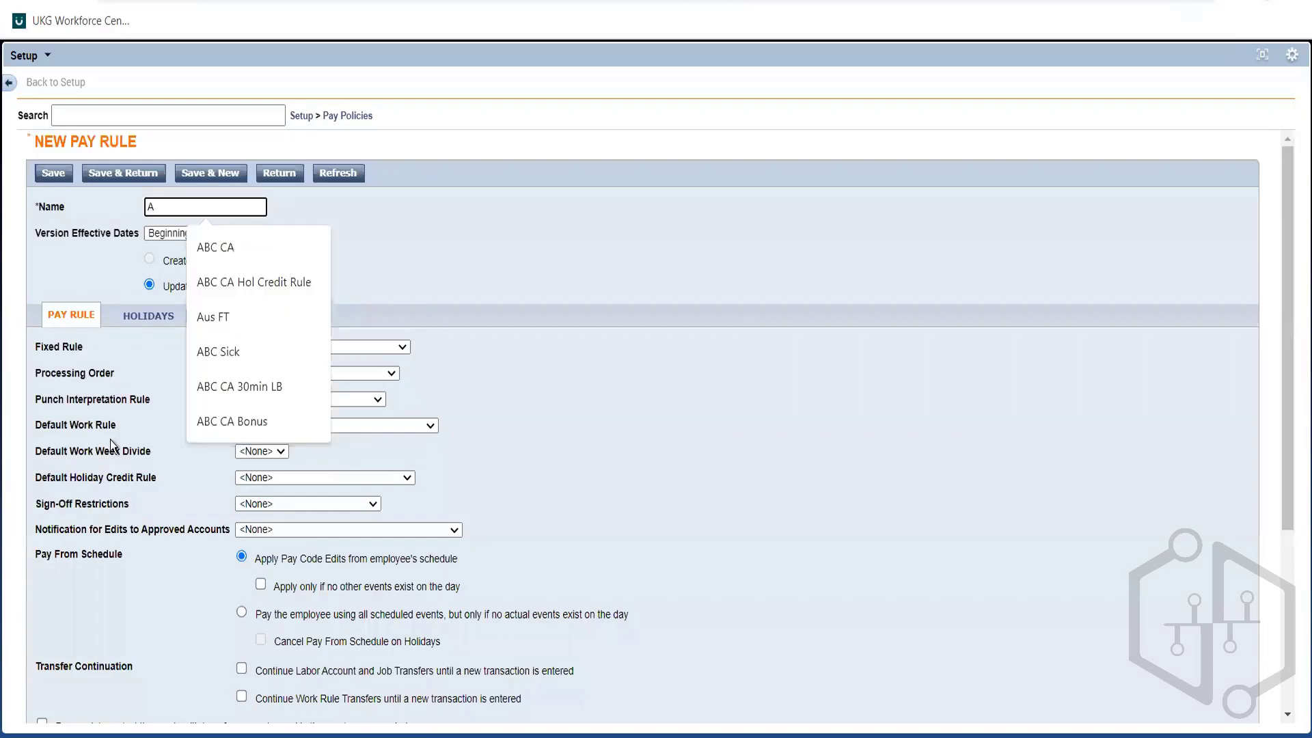
type("us FT")
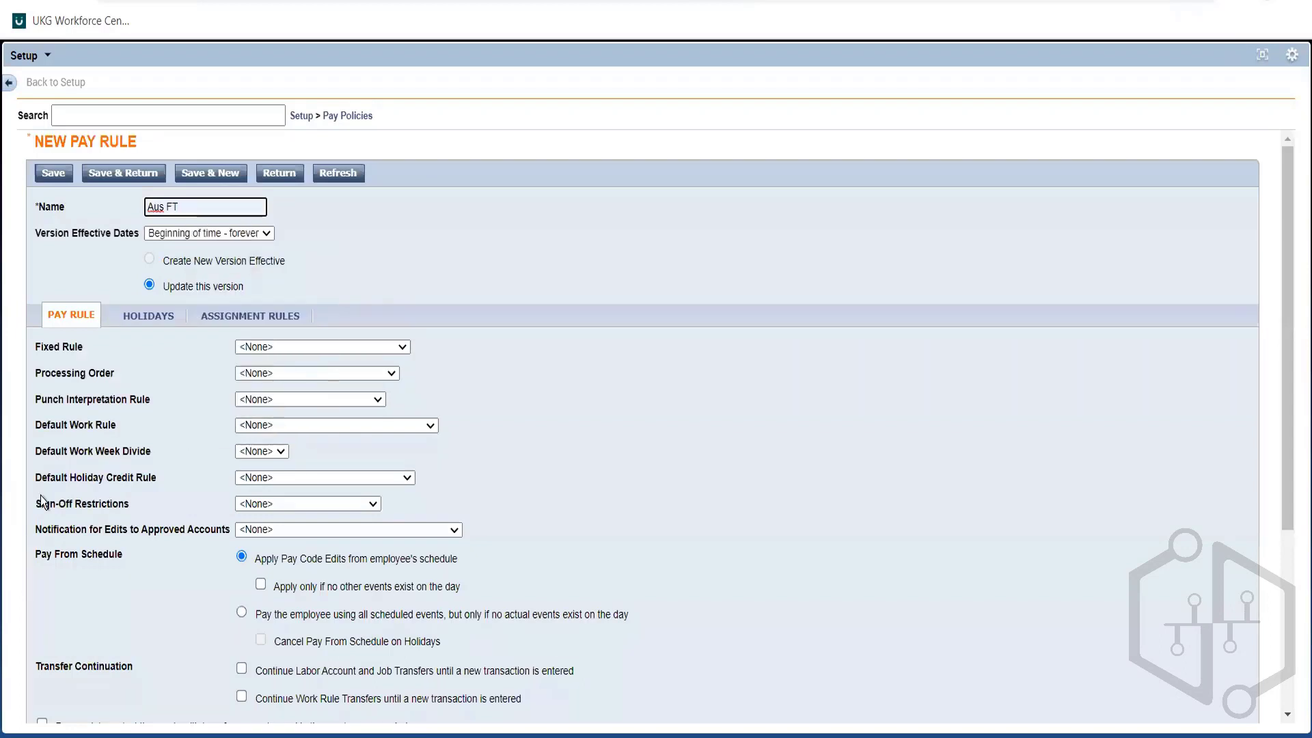
Set the pay rule's default work rule to "Aus FT" and save the pay rule
triple_click(84, 425)
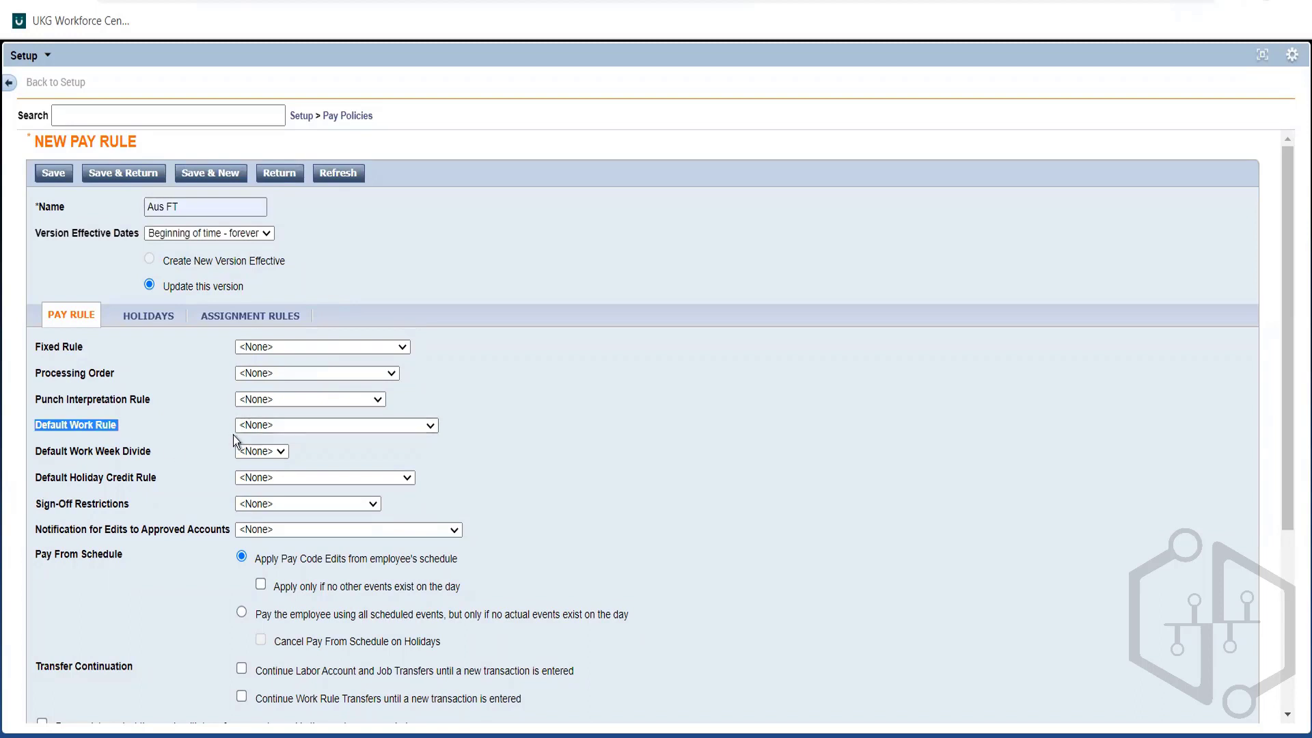
left_click(260, 425)
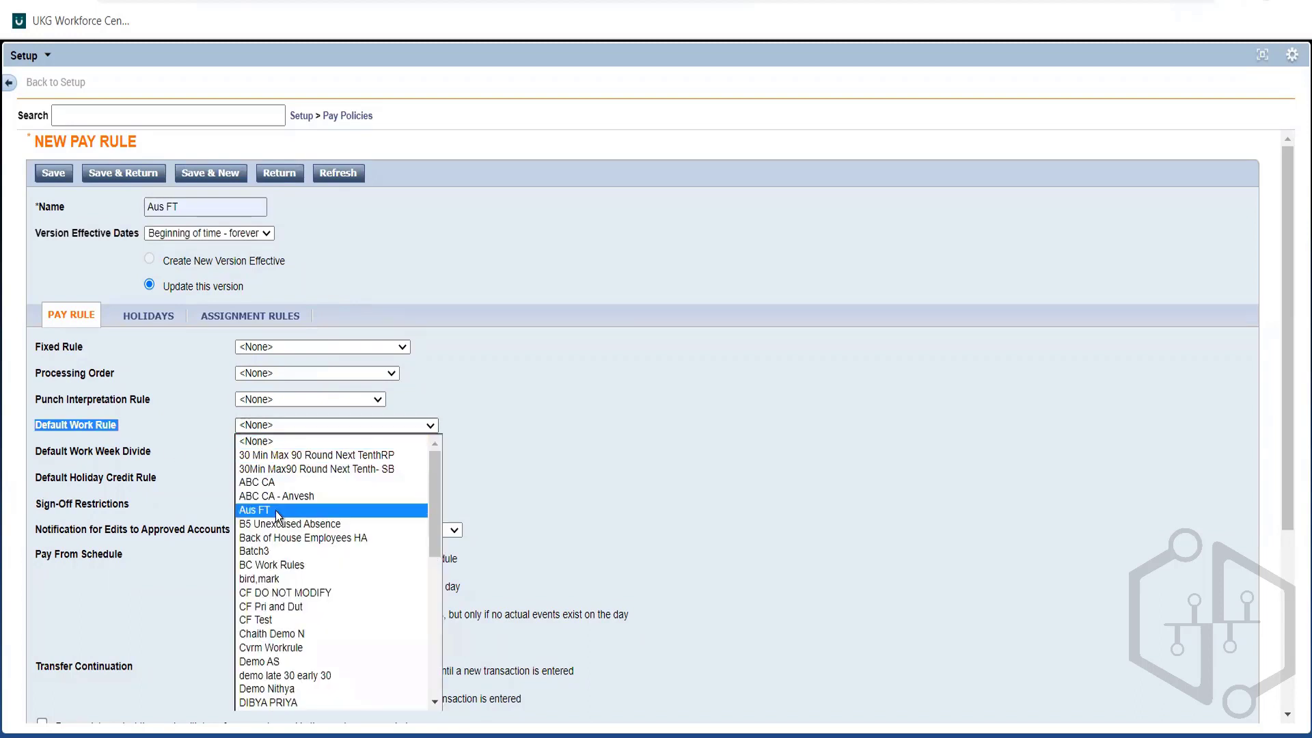
left_click(276, 510)
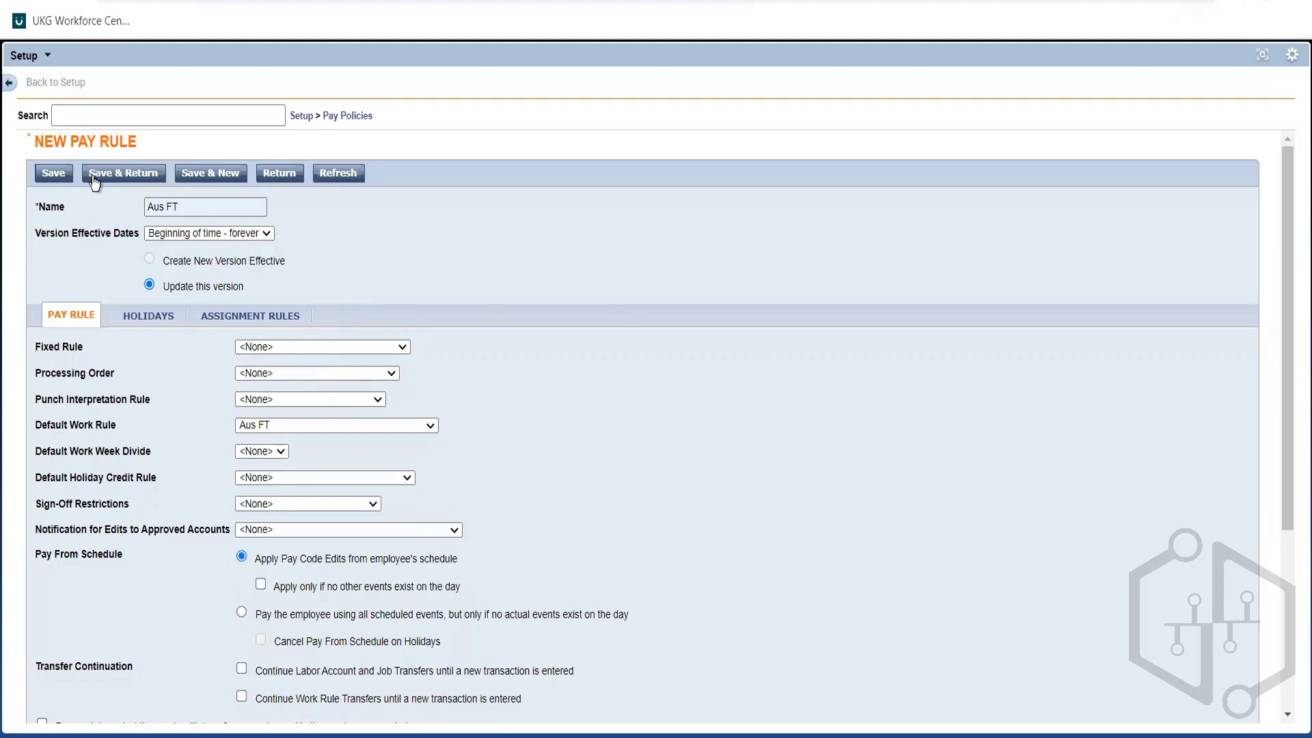
left_click(52, 174)
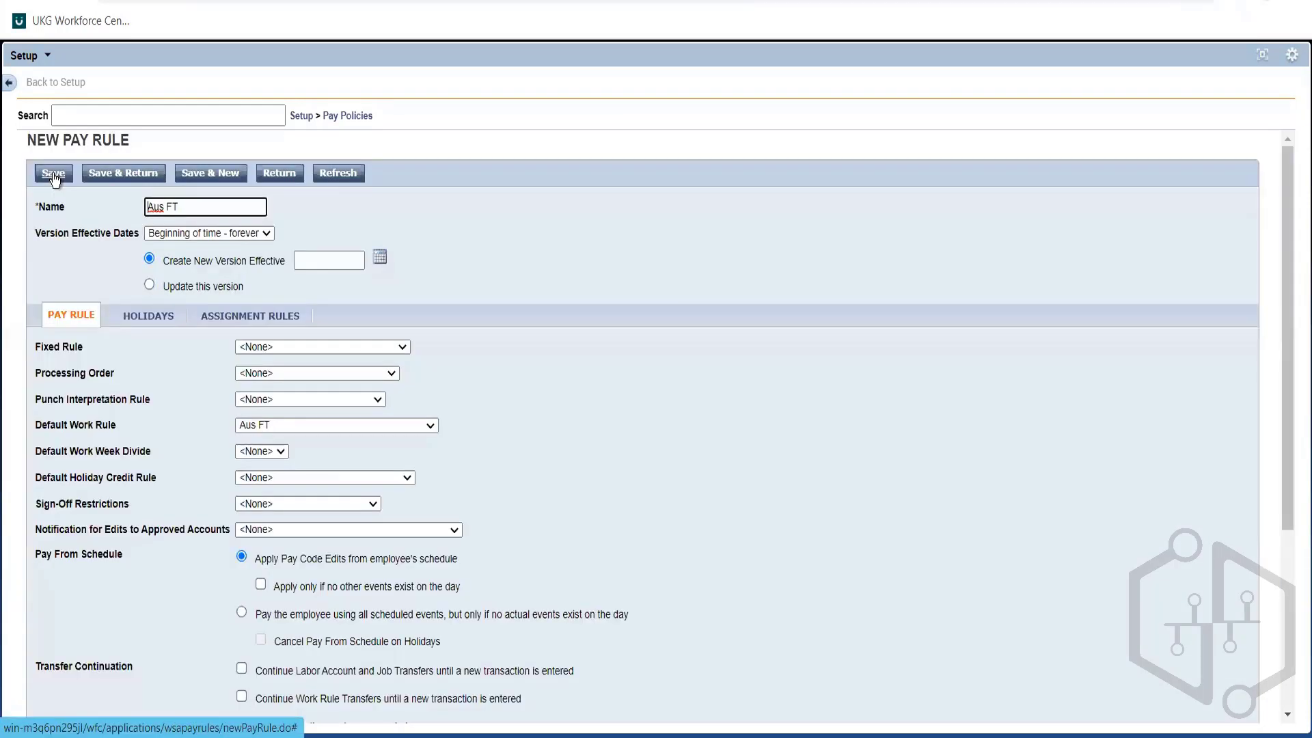
Choose to update the existing version of the Aus FT pay rule, save it and return to the Pay Rules list
left_click(99, 176)
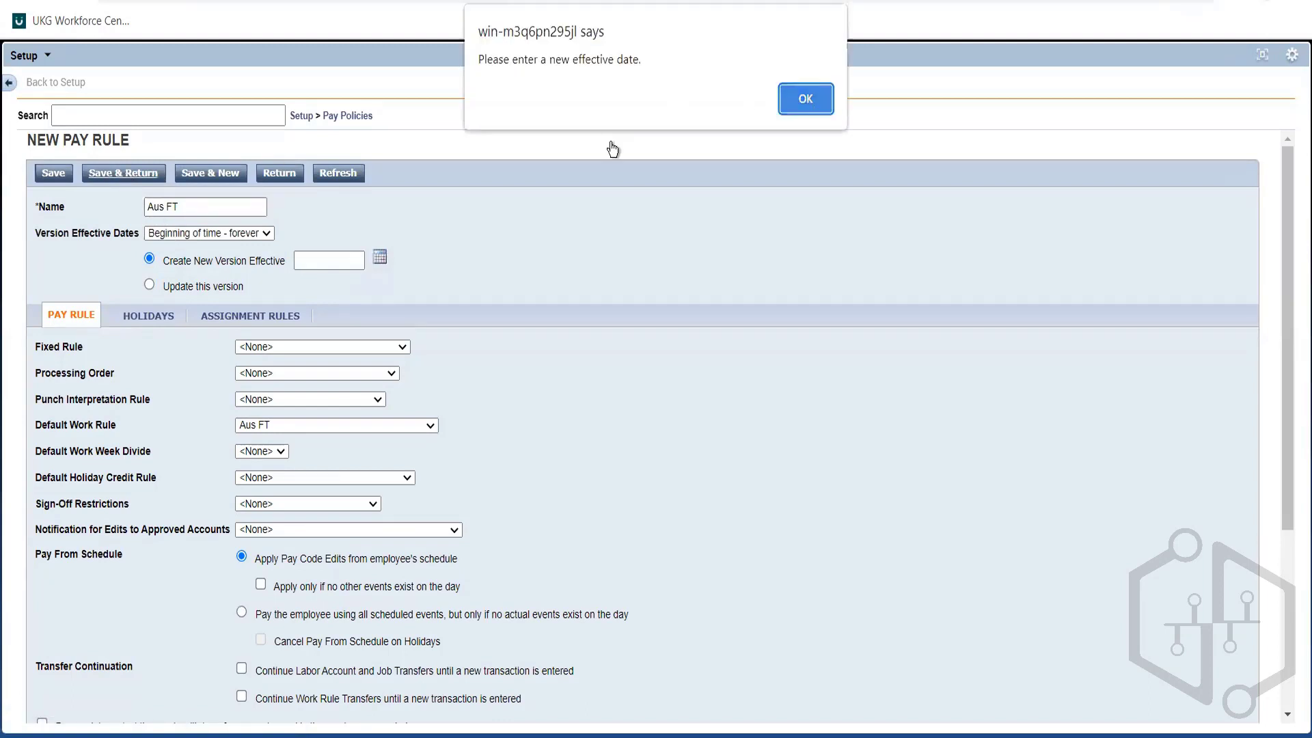
key("Return")
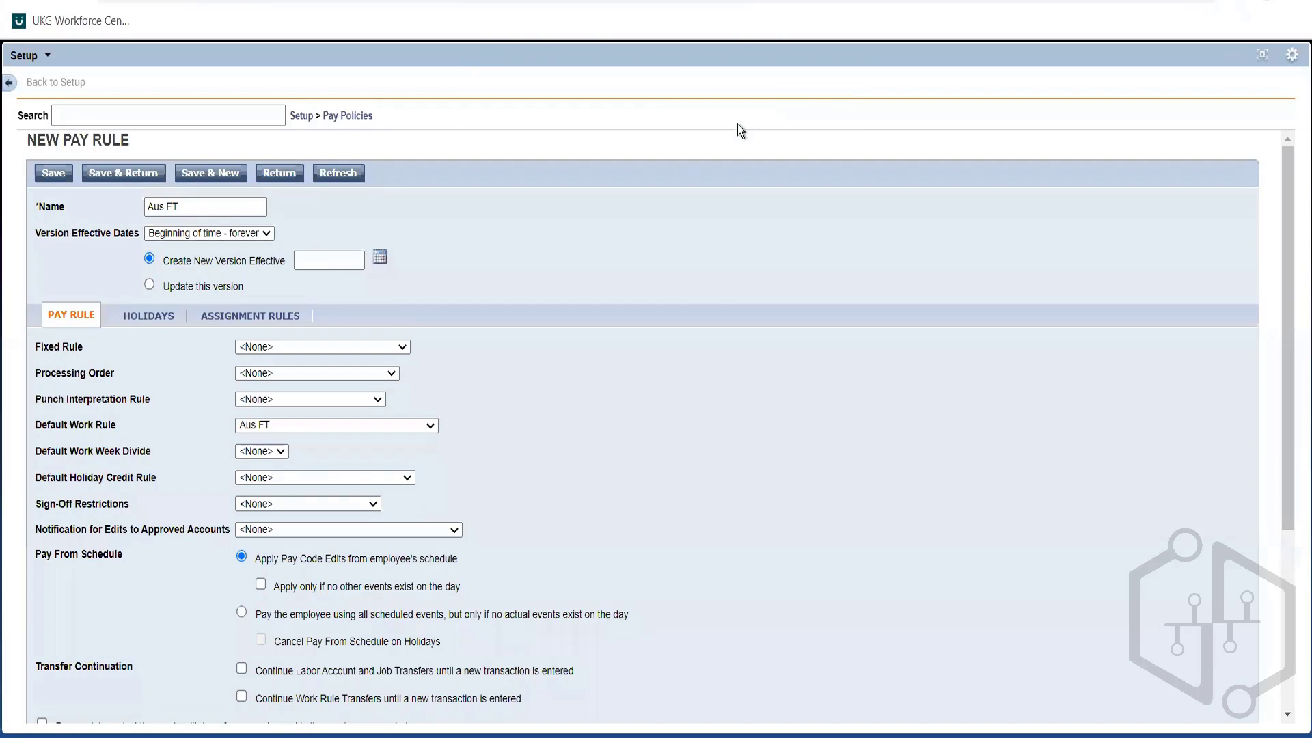
key("Return")
key("Return")
left_click(149, 286)
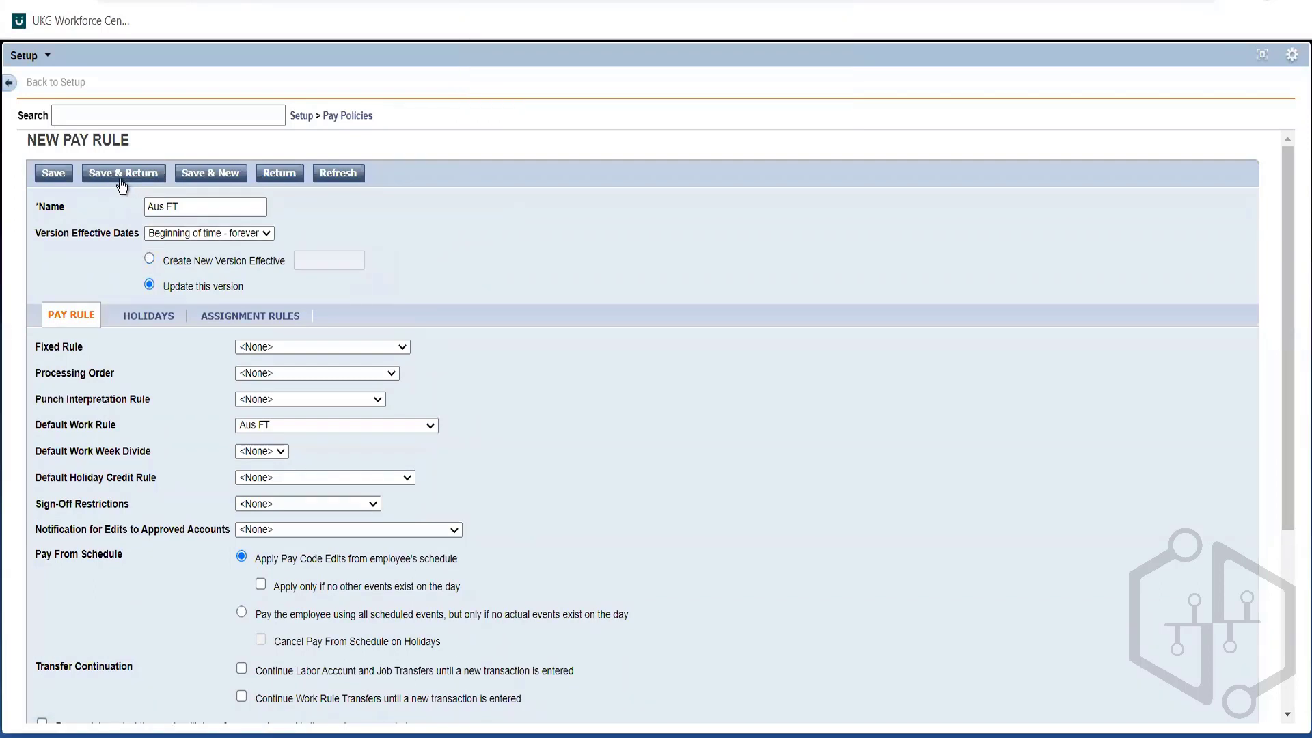
left_click(121, 179)
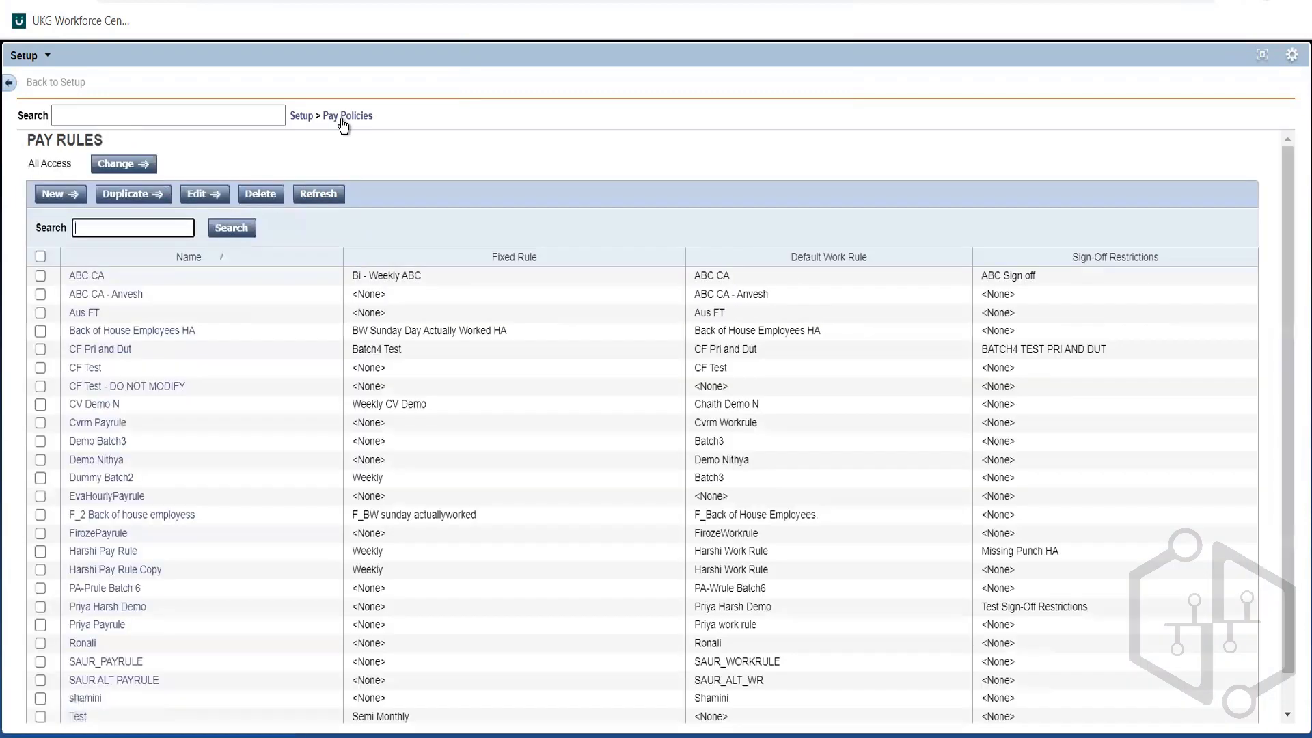
left_click(364, 119)
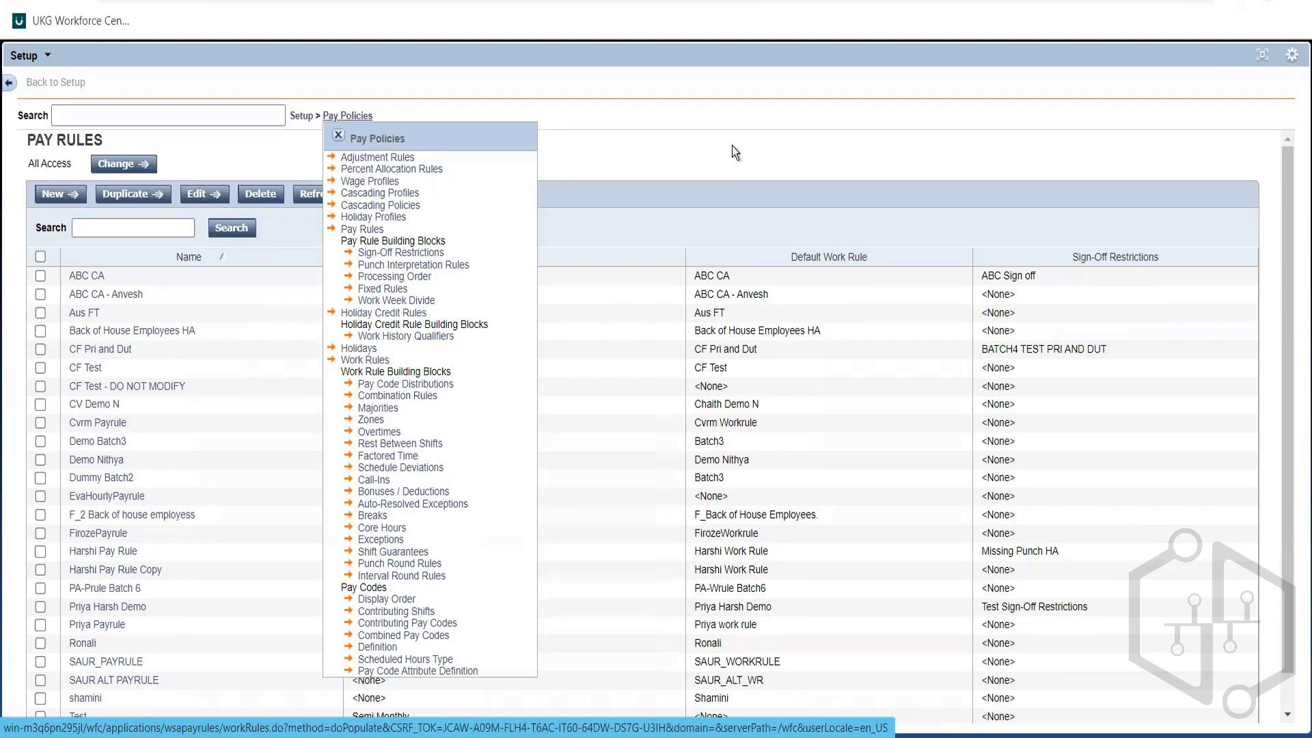
left_click(337, 137)
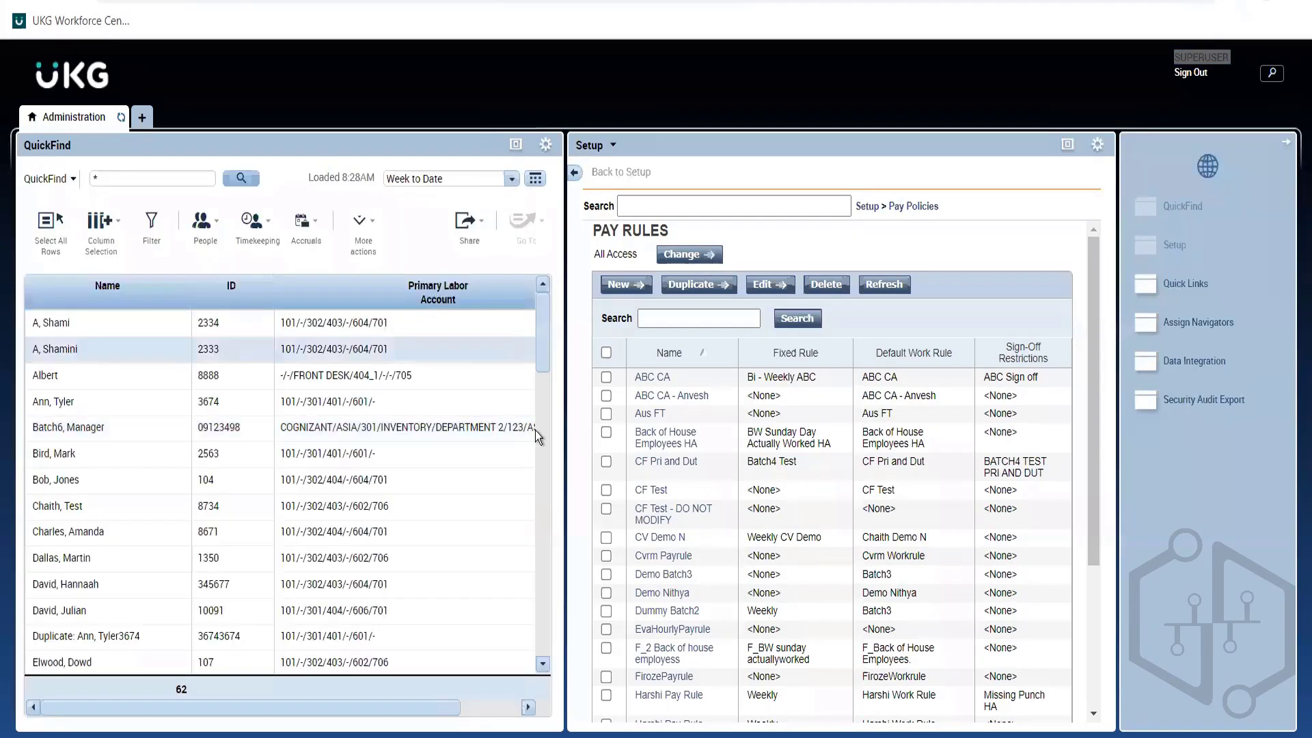
Find the employee with the North Division primary labor account in QuickFind and open that person's record for editing
scroll(133, 567, "down", 3)
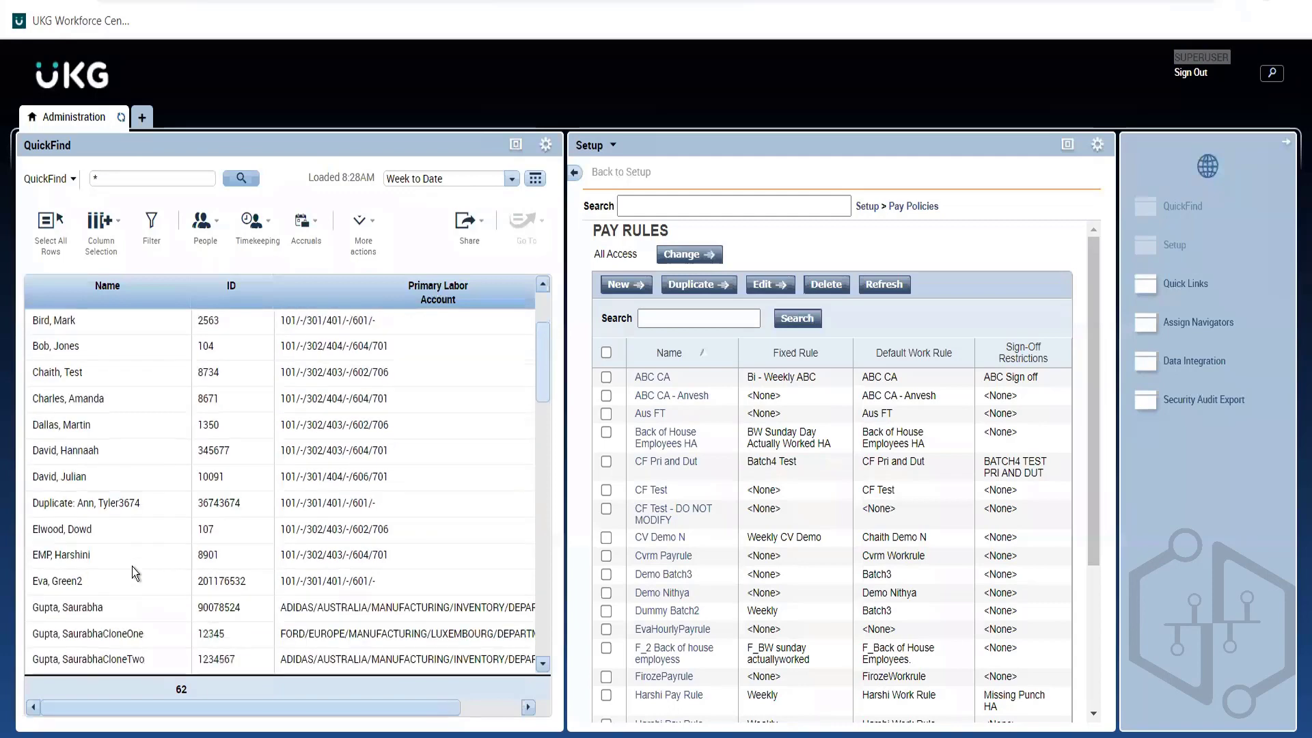
scroll(162, 497, "down", 3)
left_click(47, 568)
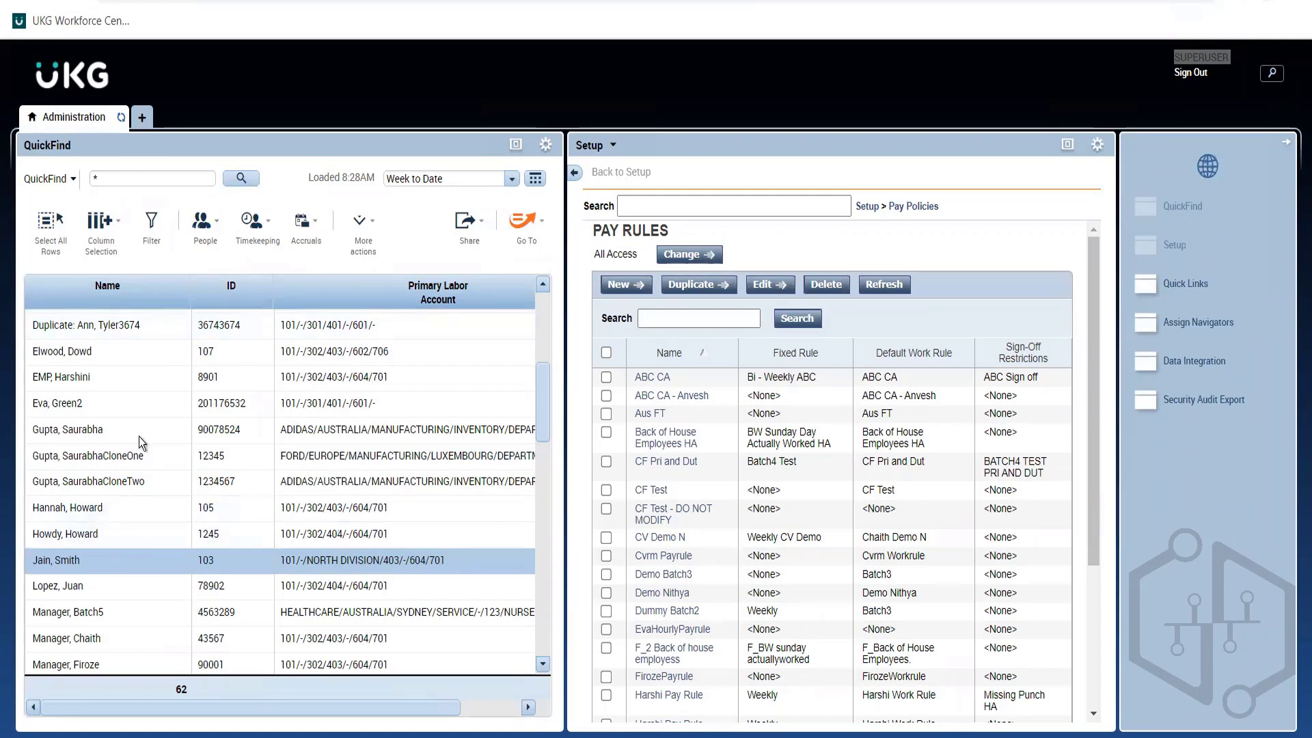
left_click(209, 236)
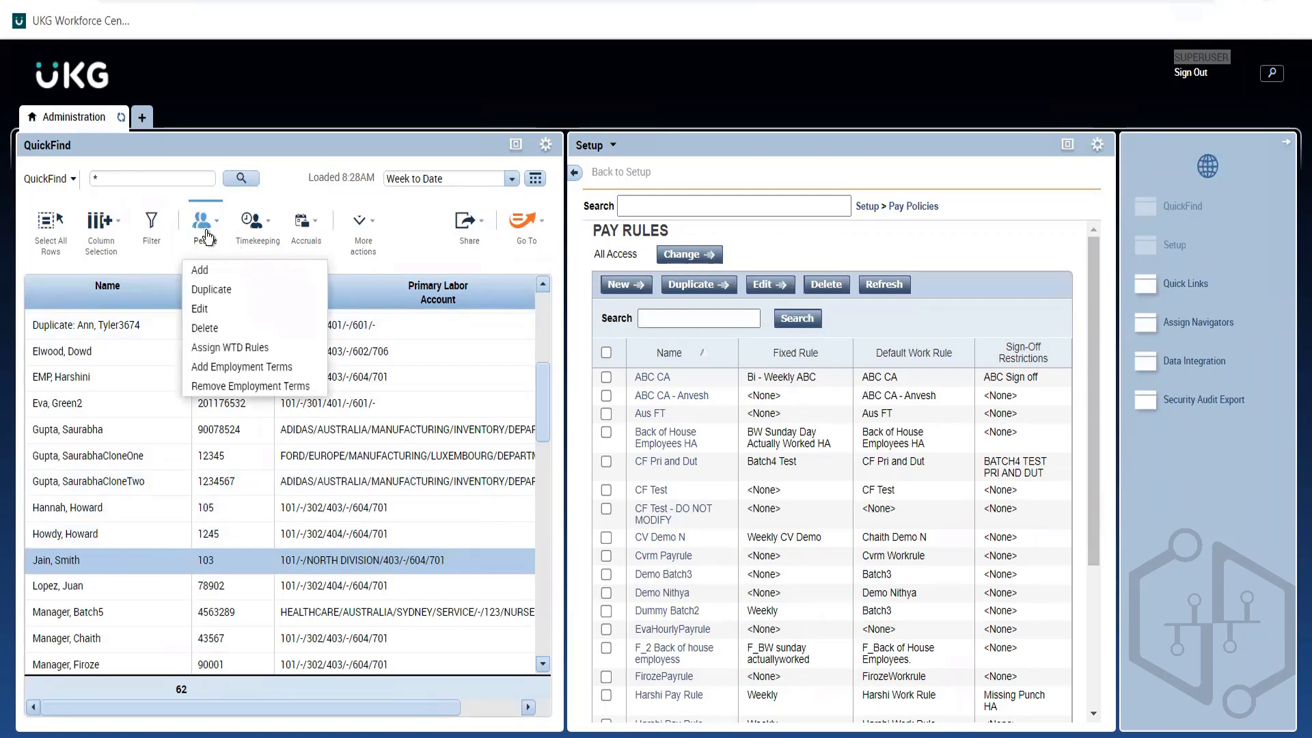
left_click(219, 309)
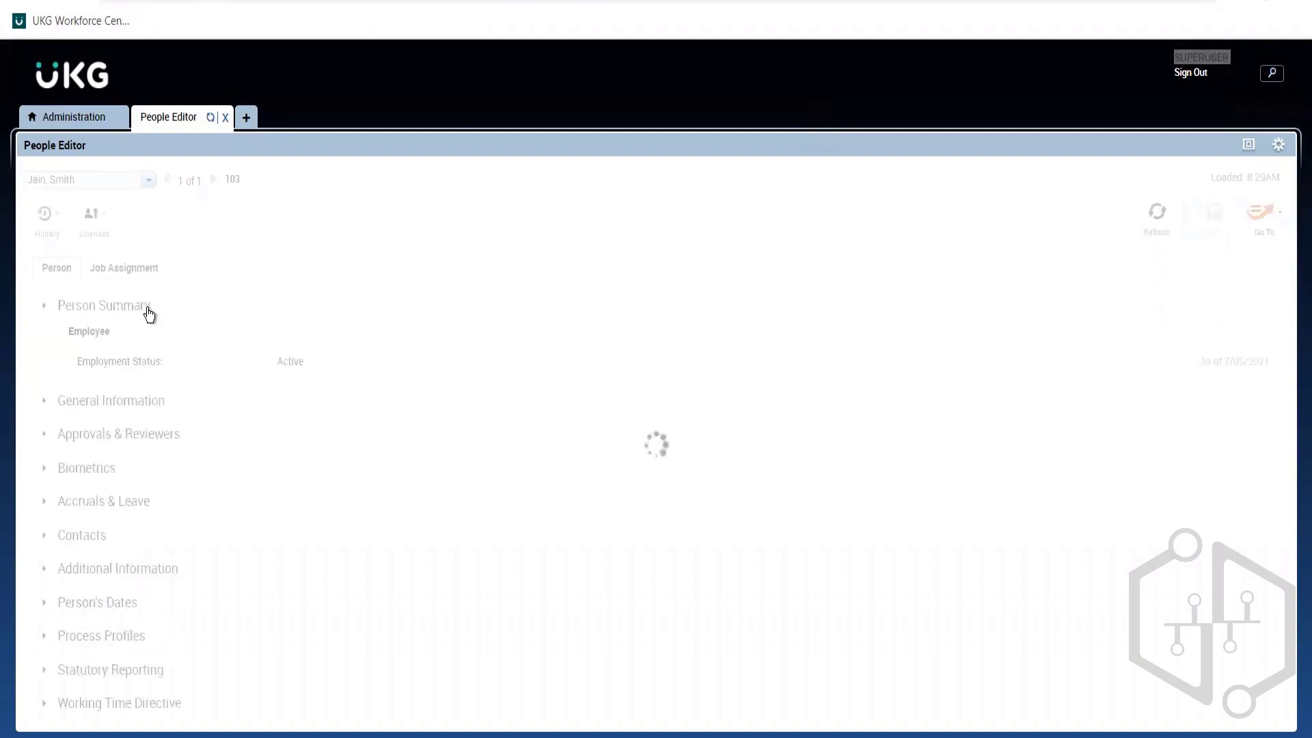
Look through the employee's job assignment summary and primary account, and open the Timekeeper settings
left_click(147, 311)
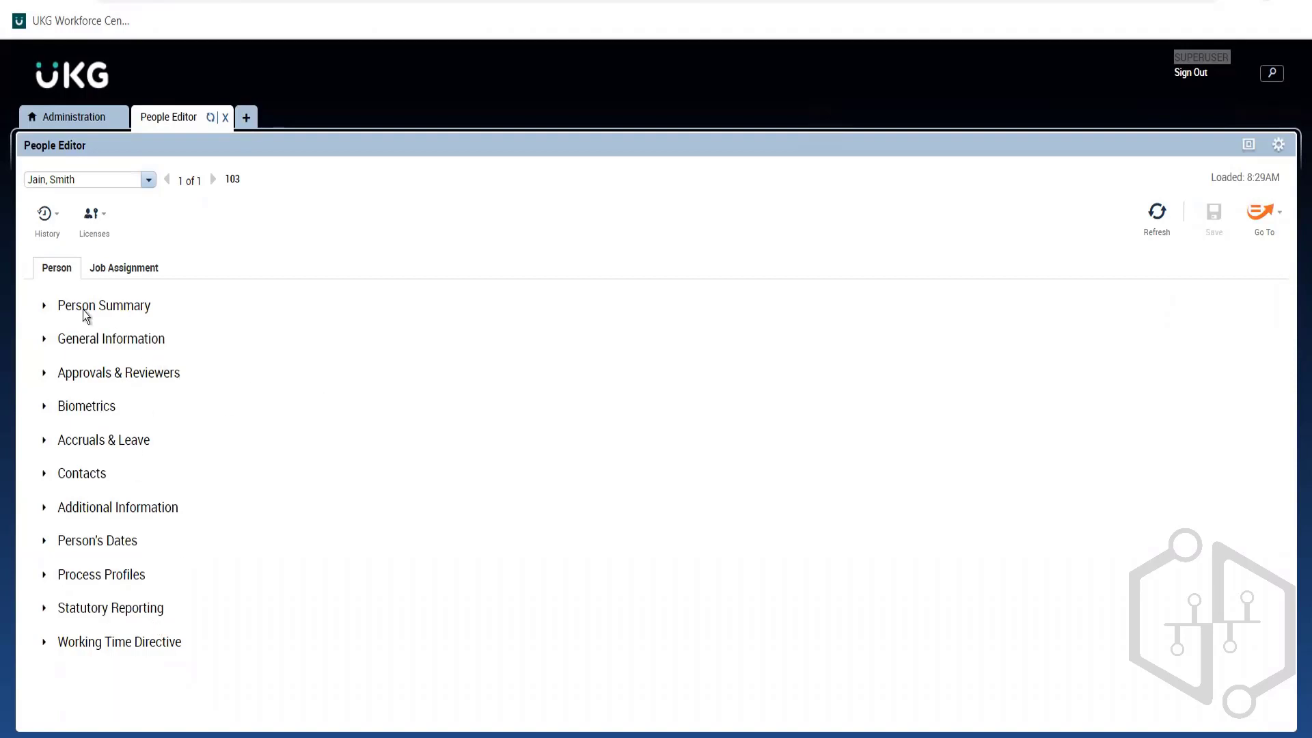
left_click(106, 270)
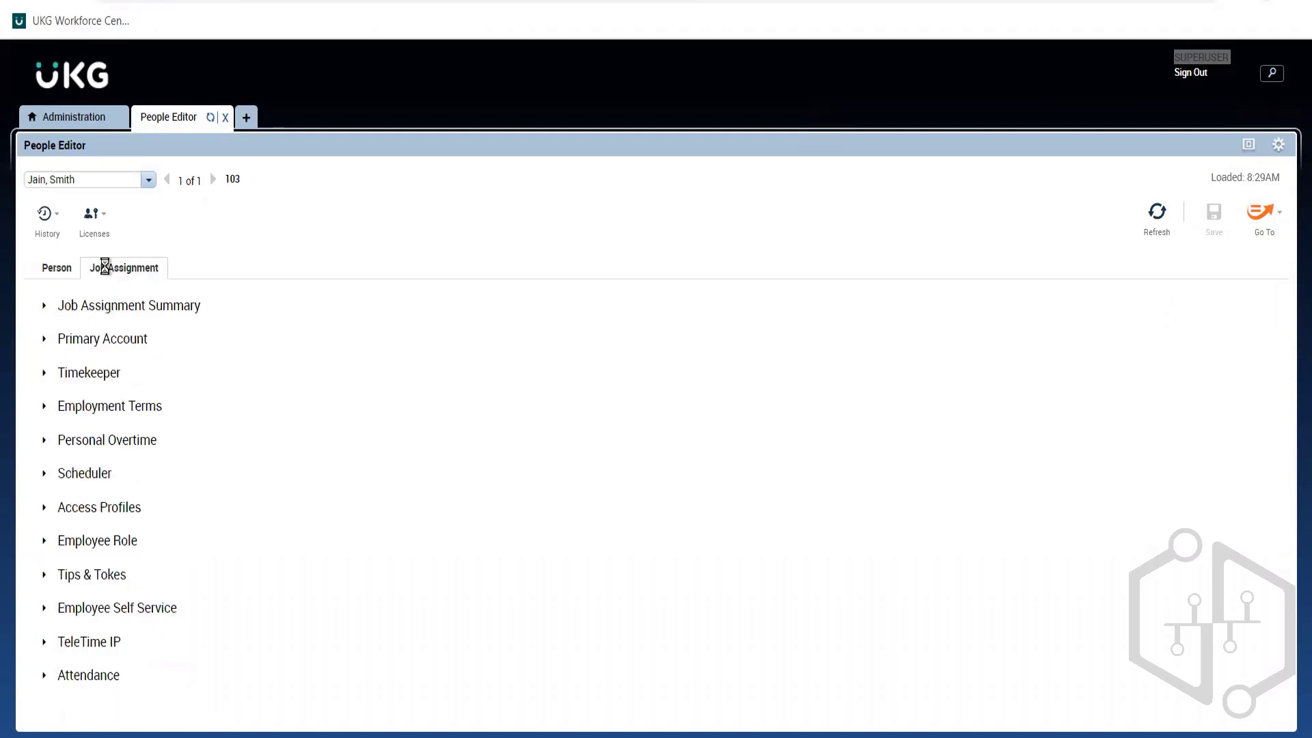
left_click(110, 305)
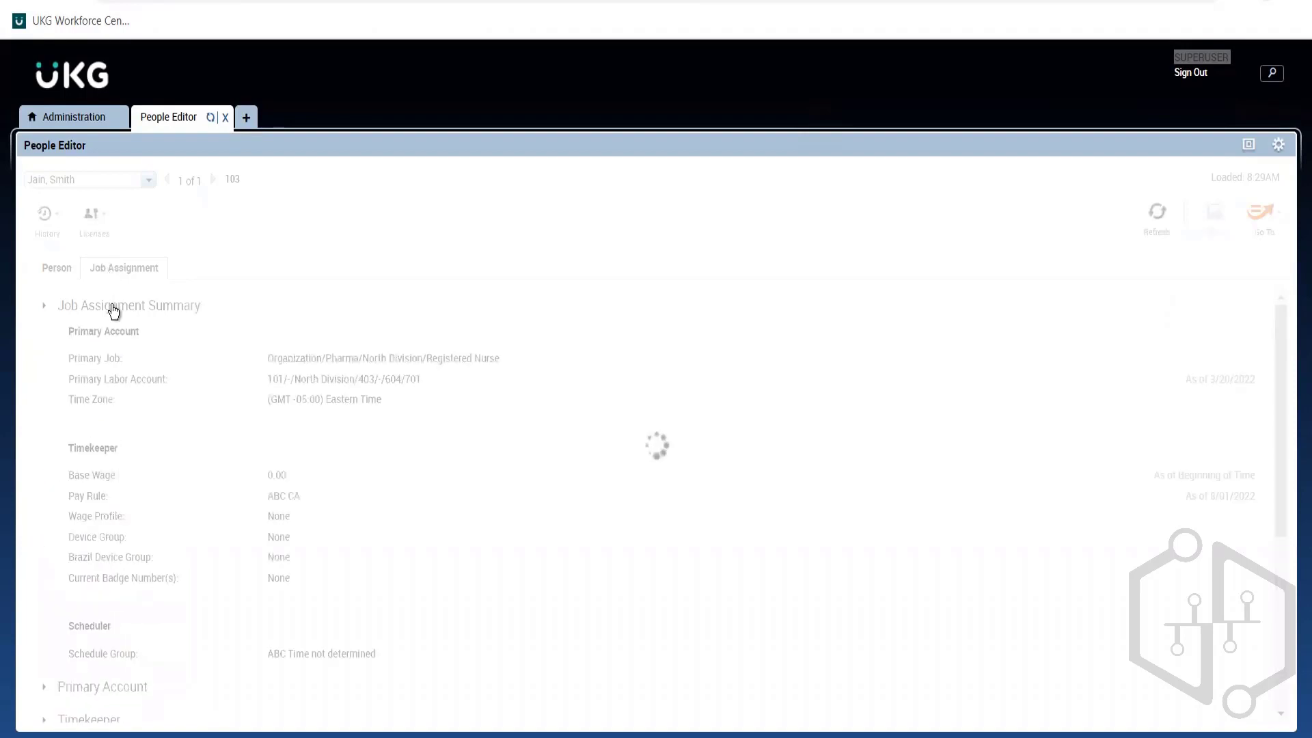
left_click(114, 312)
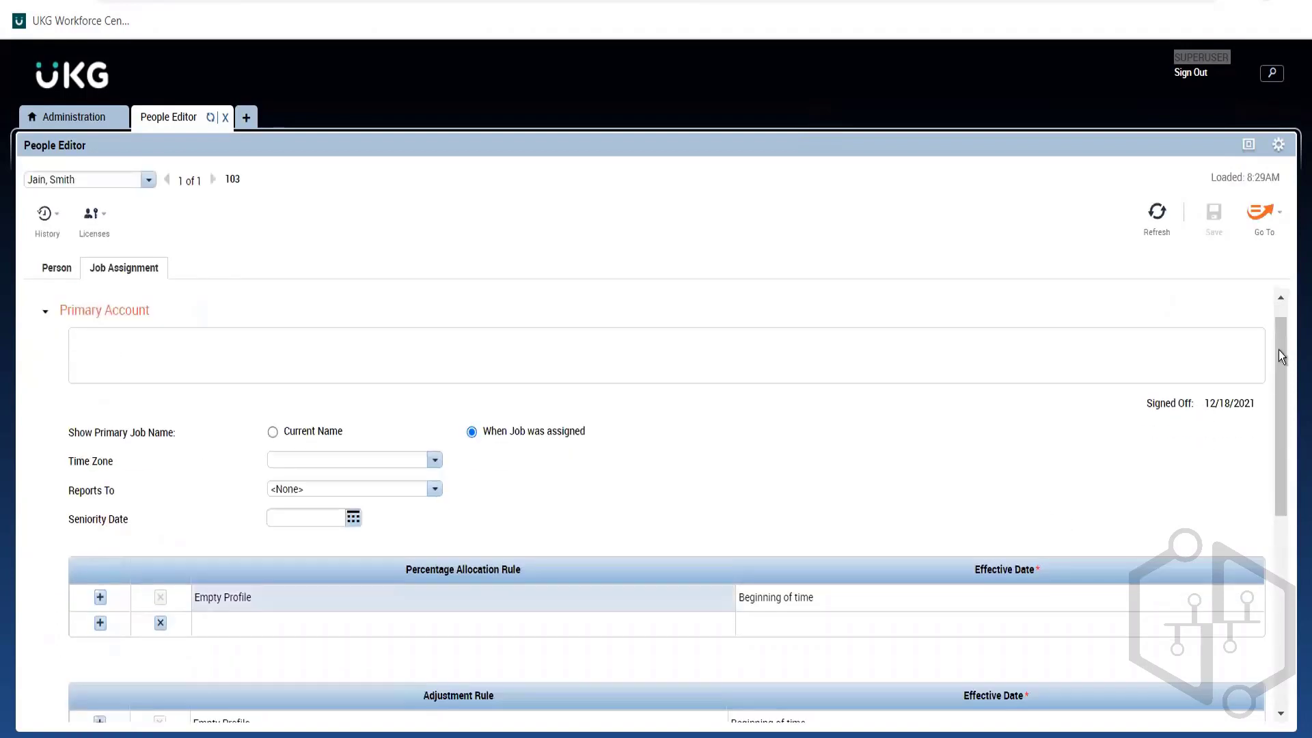
left_click_drag(1285, 379, 1285, 331)
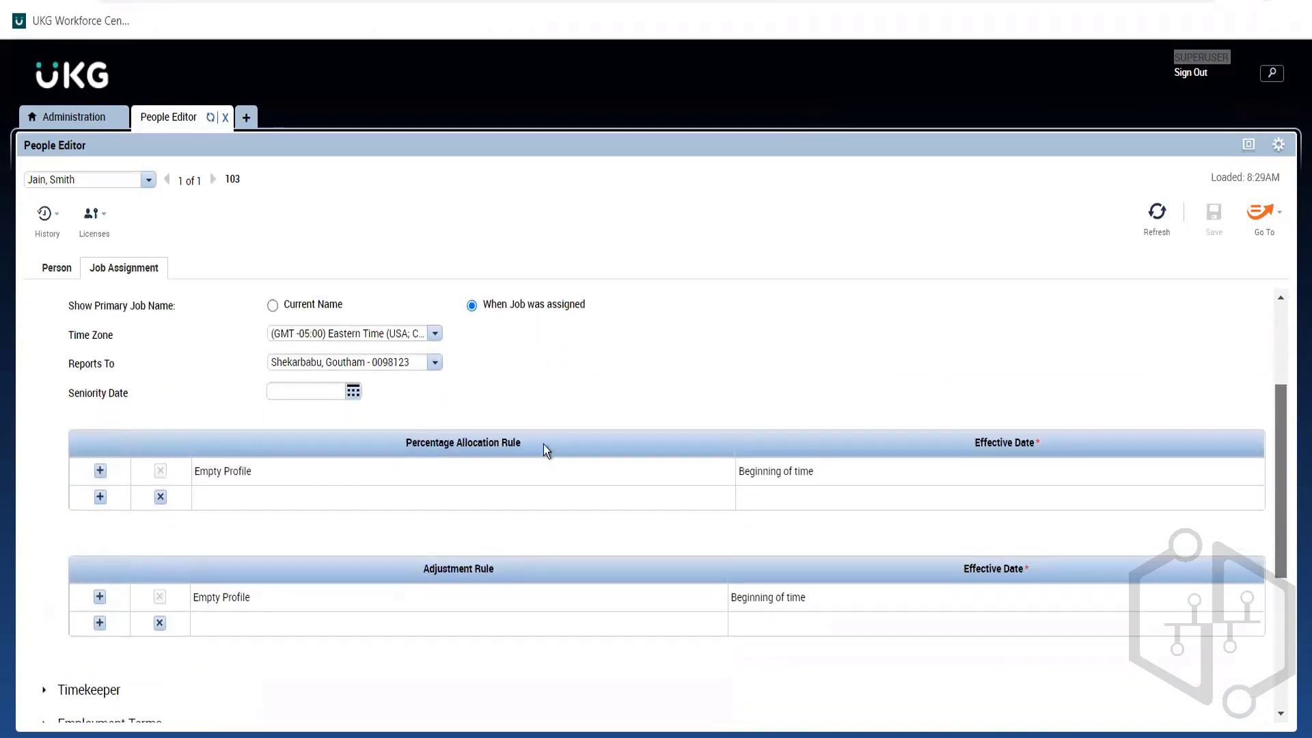
scroll(132, 323, "up", 1)
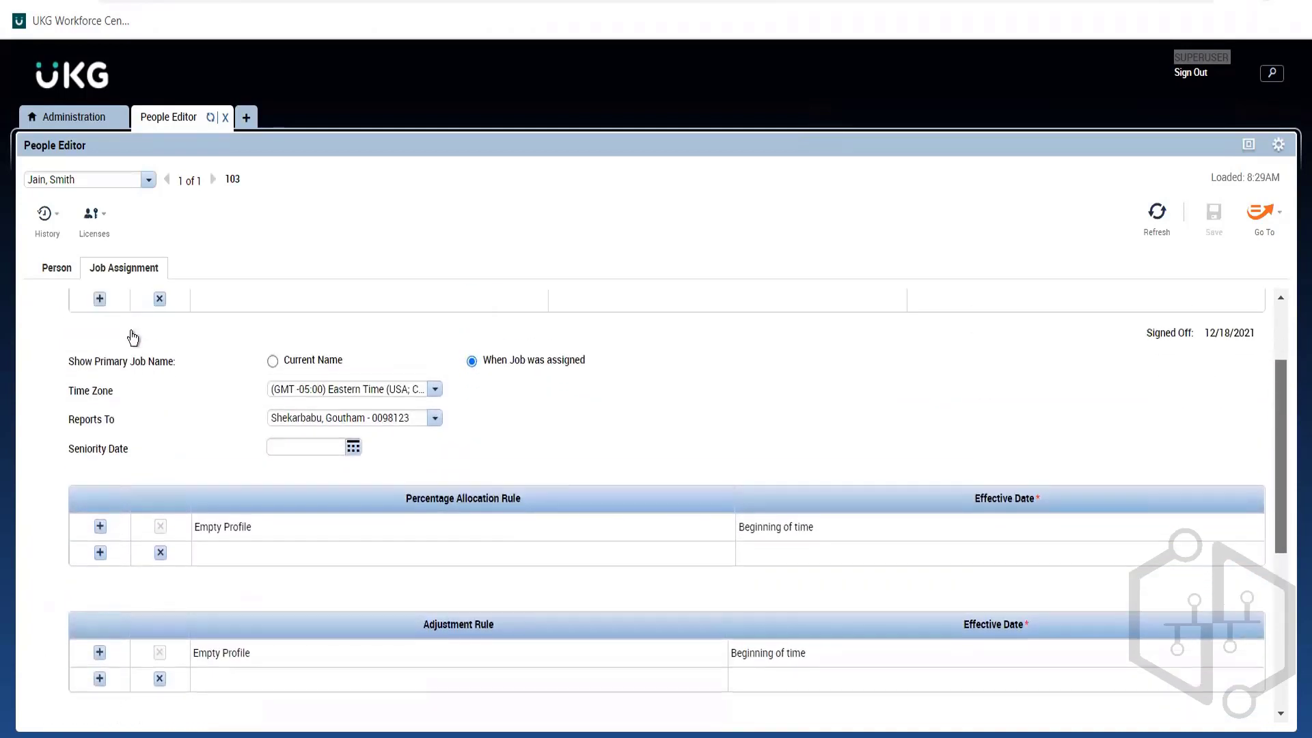
scroll(133, 338, "up", 2)
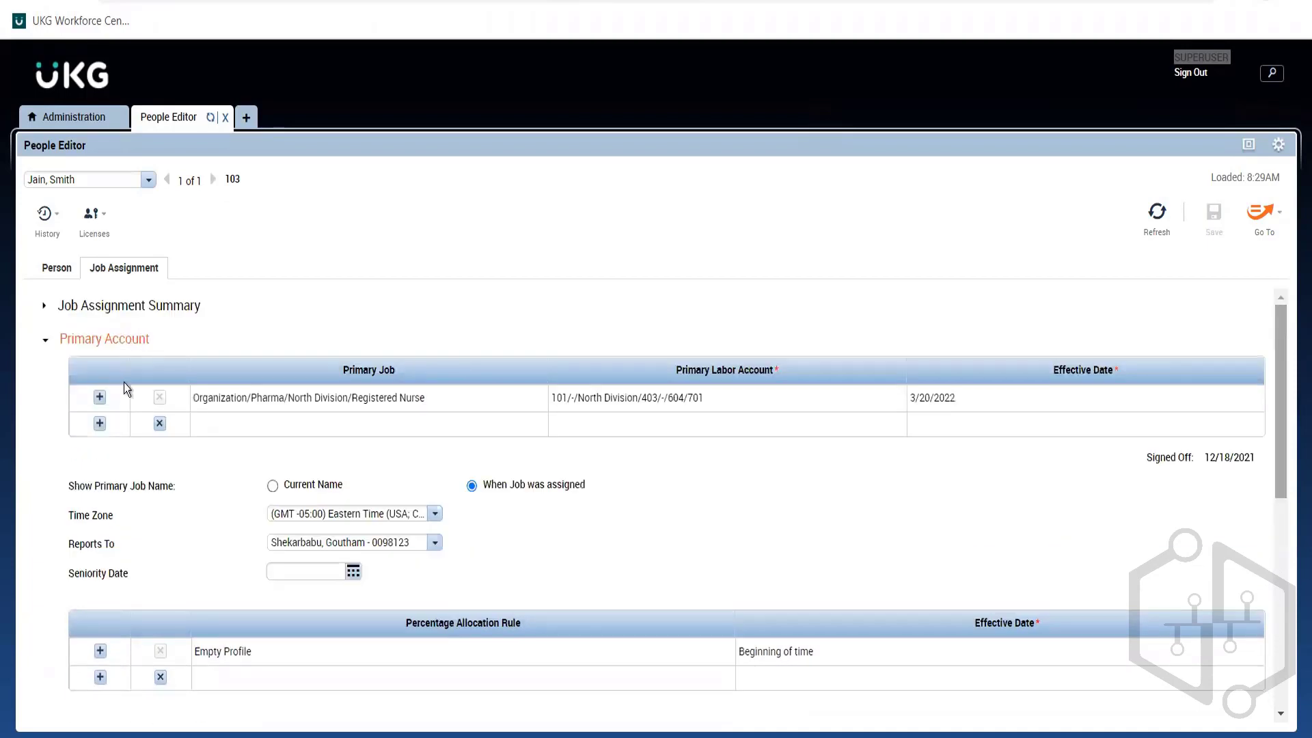
left_click(104, 339)
left_click(89, 373)
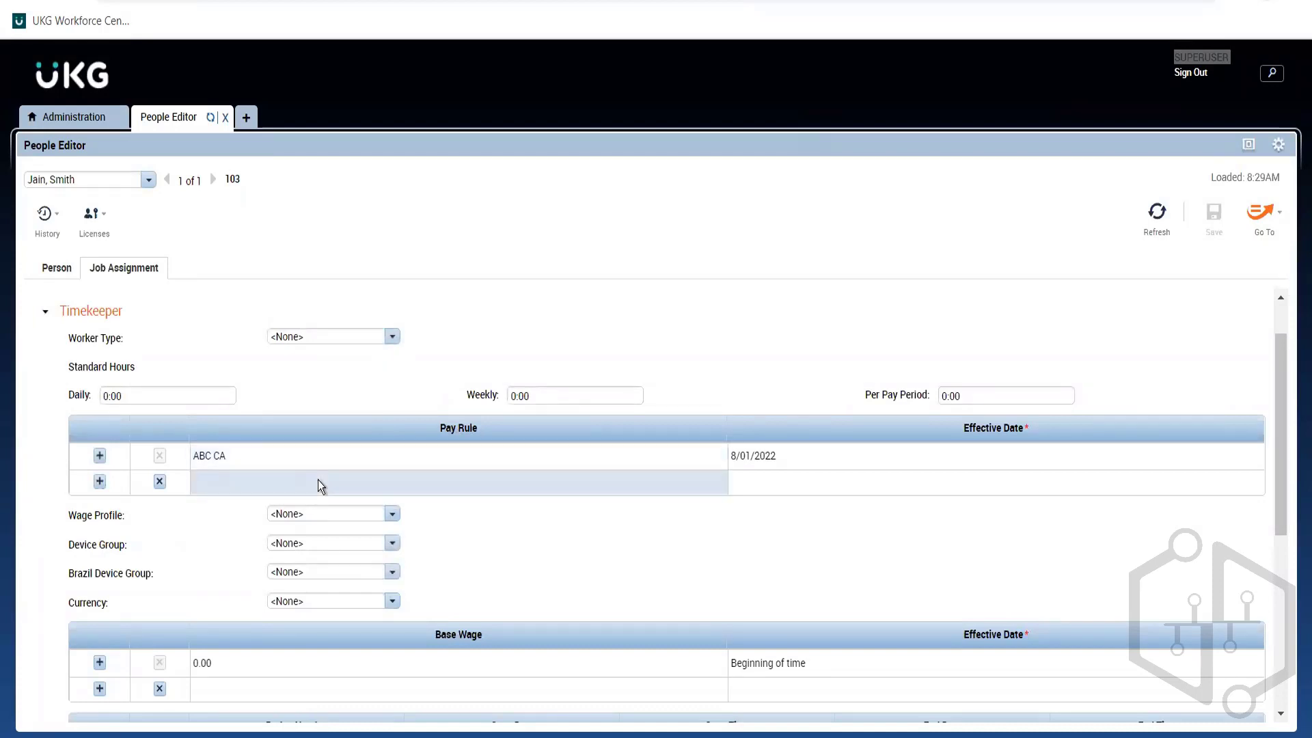
Assign the "Aus FT" pay rule in the empty row of the employee's pay rule table
left_click(347, 489)
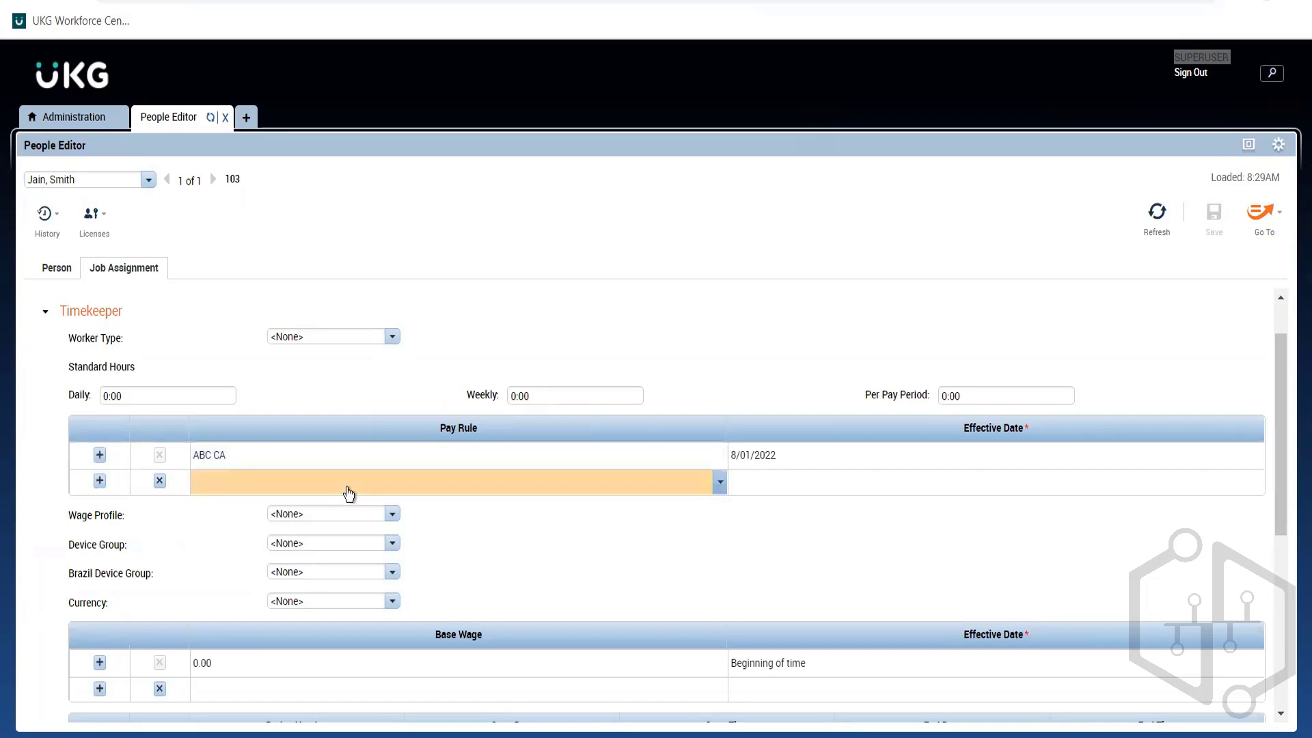
left_click(347, 490)
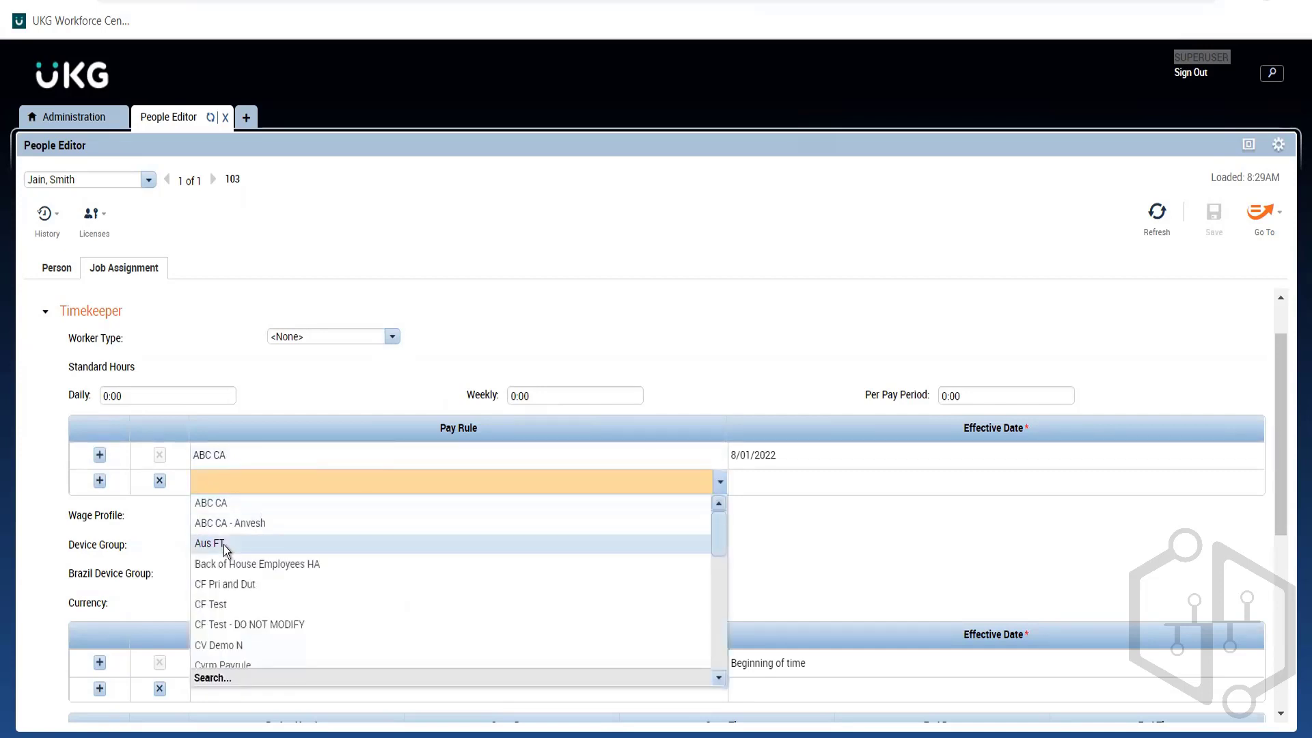
left_click(454, 483)
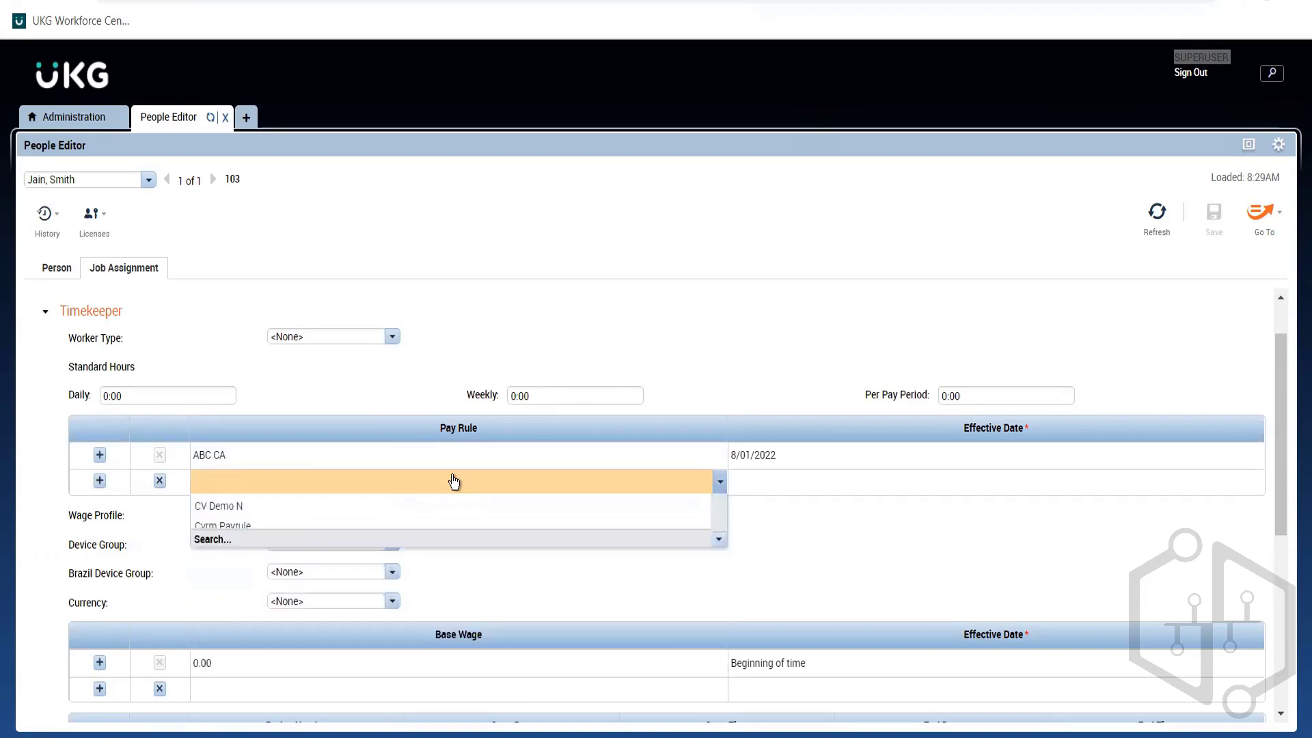
left_click(454, 482)
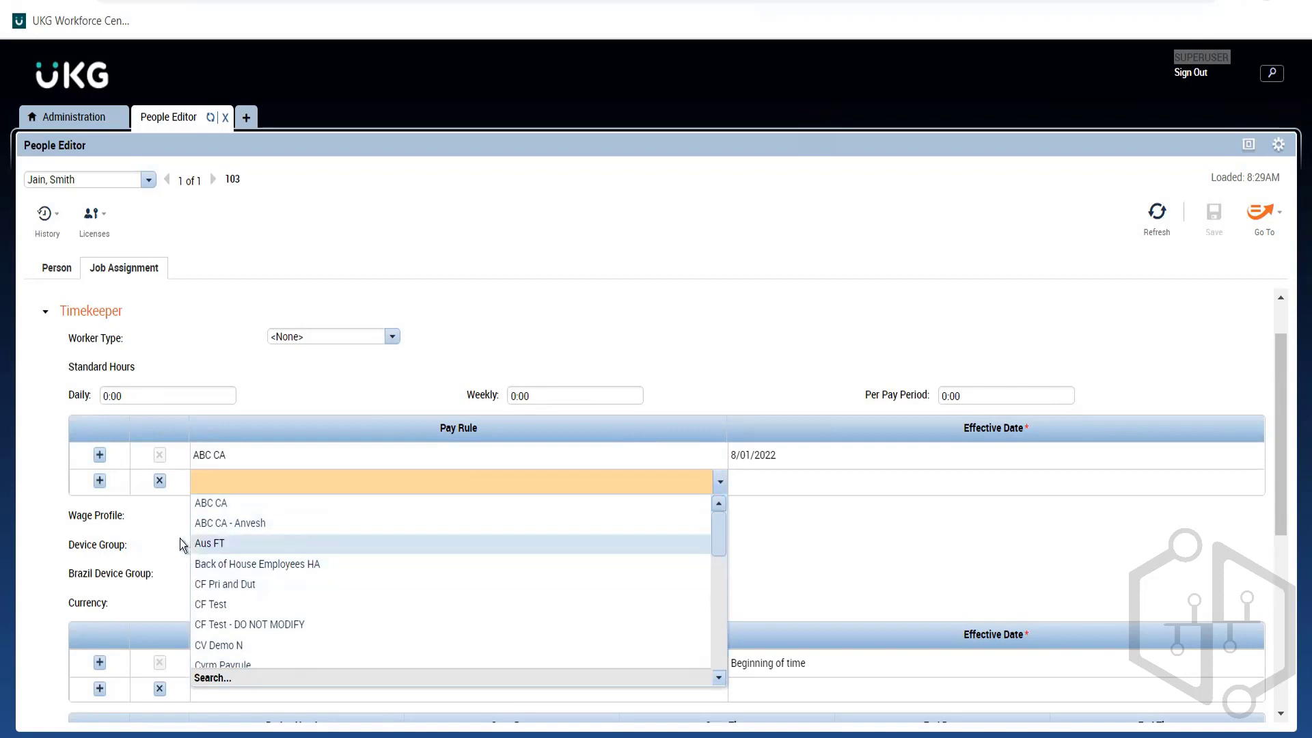
left_click(240, 543)
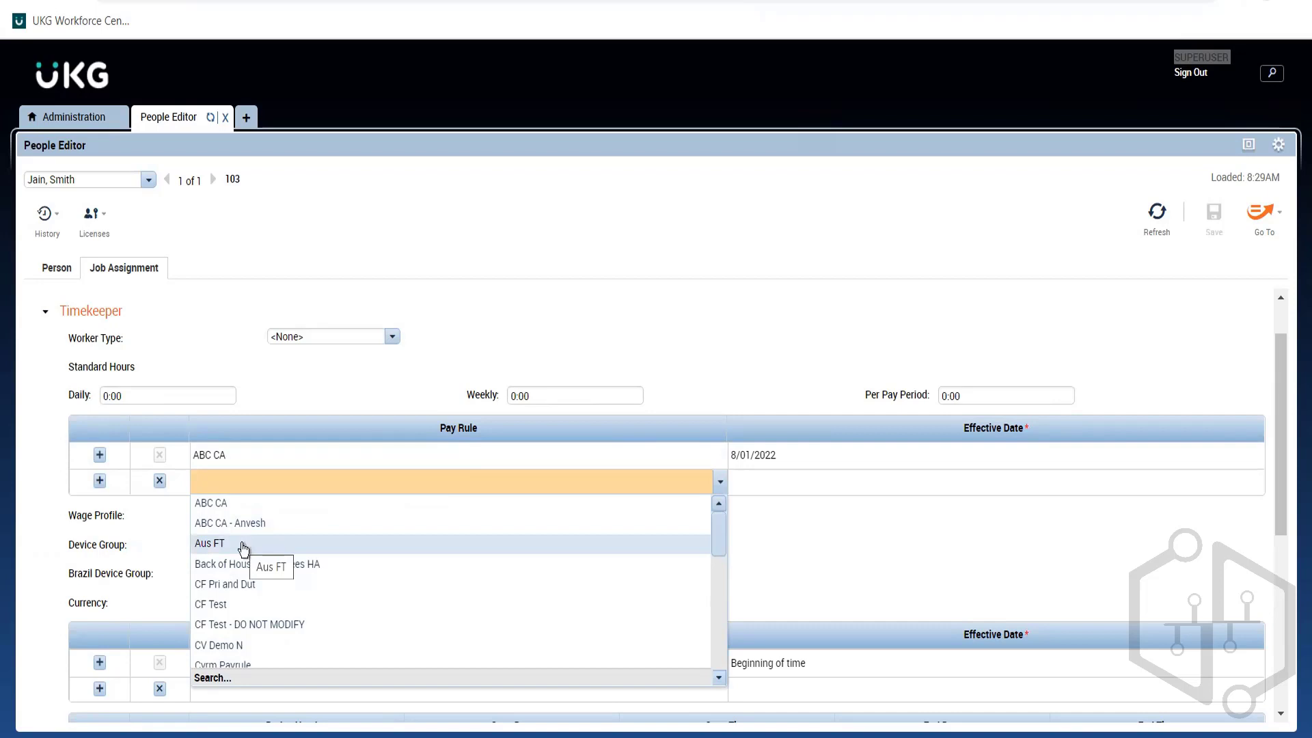
Make the employee's Aus FT pay rule effective from 11/01/2022 and save the record
left_click(760, 482)
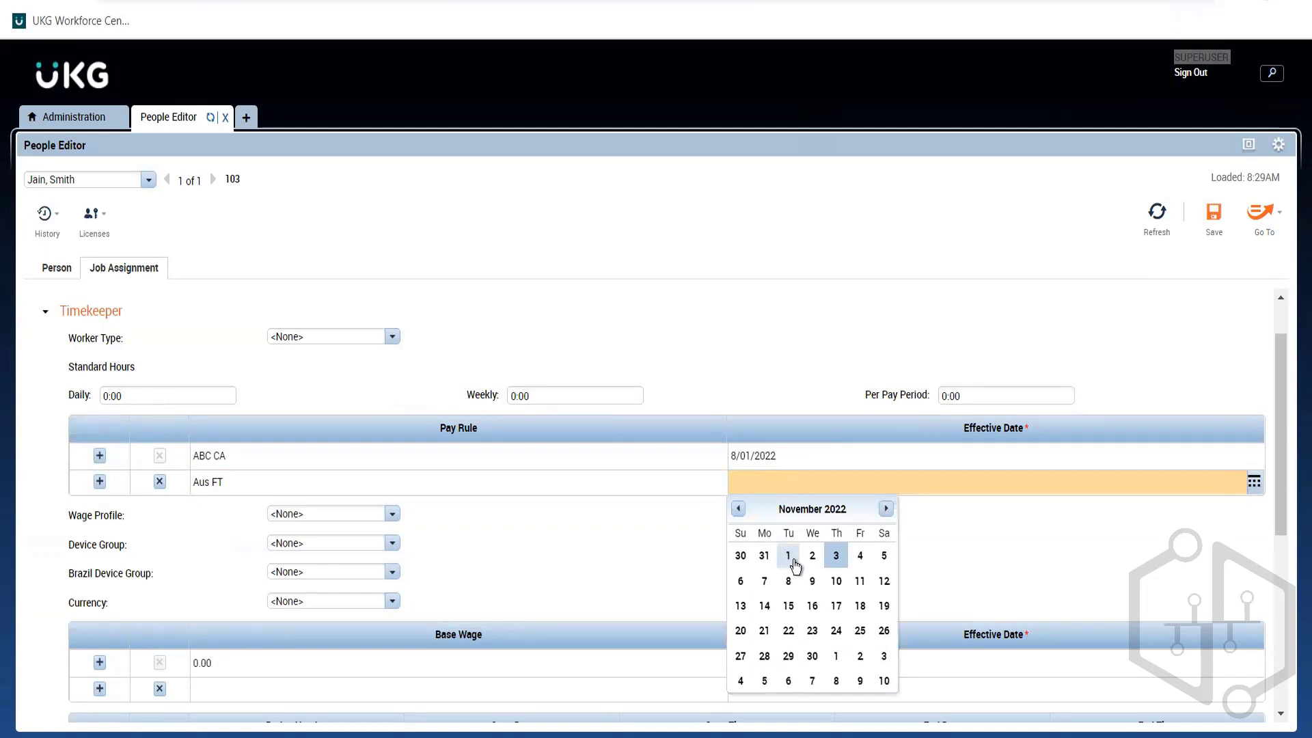
left_click(792, 558)
left_click(814, 367)
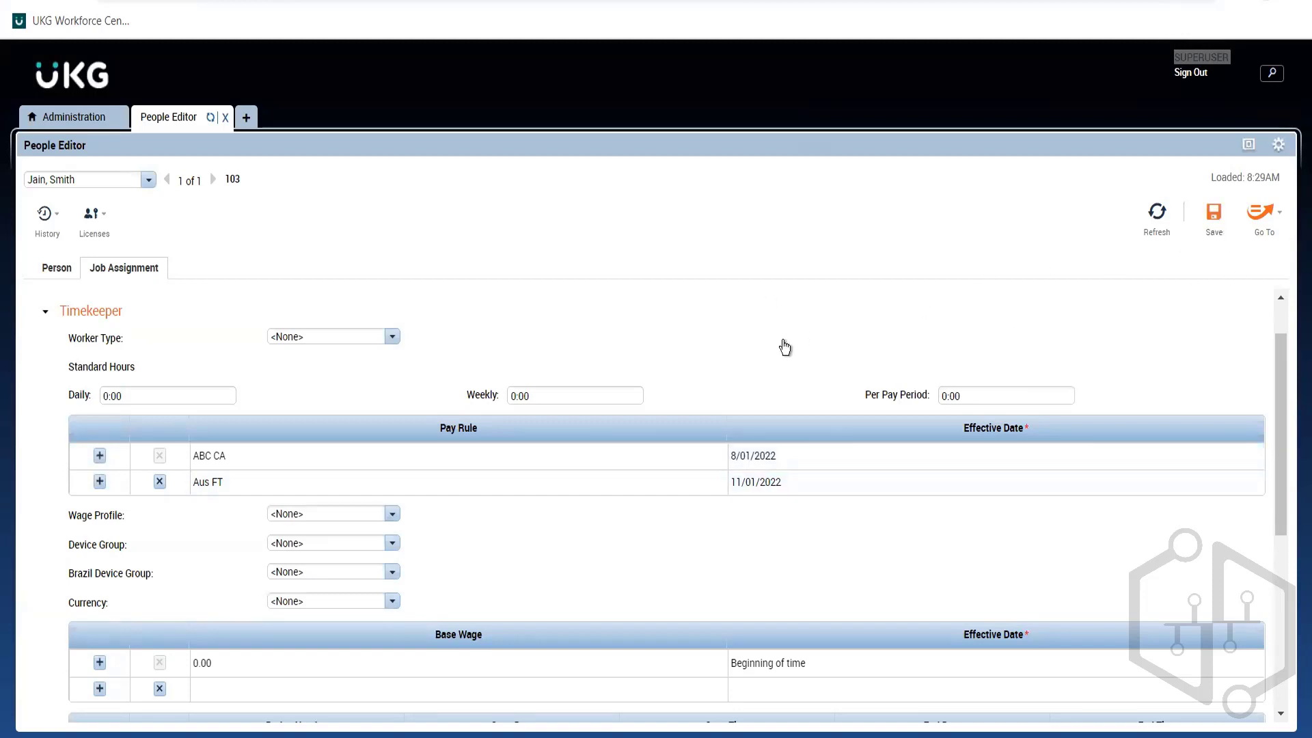
left_click(1213, 213)
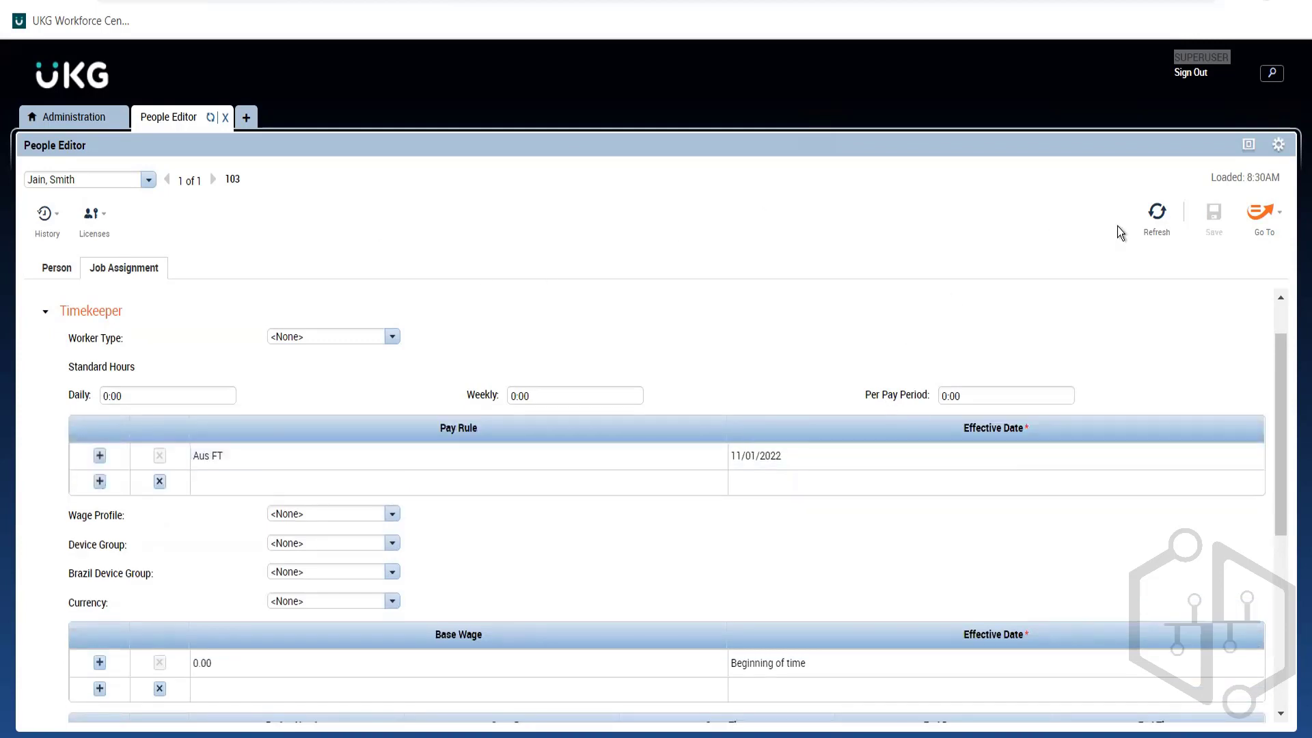
Open the employee's timecard, expand the accruals and totals pane, and set the time frame to Current Pay Period
left_click(1269, 224)
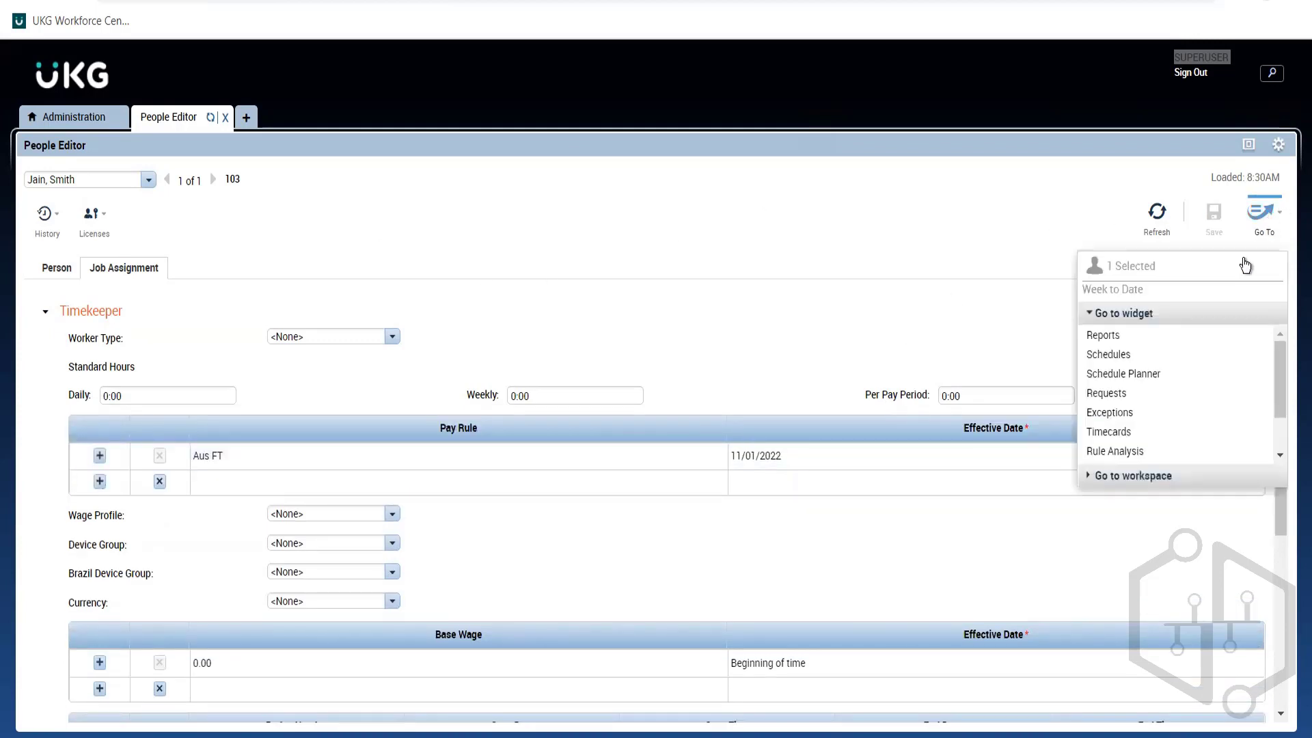
left_click(1119, 431)
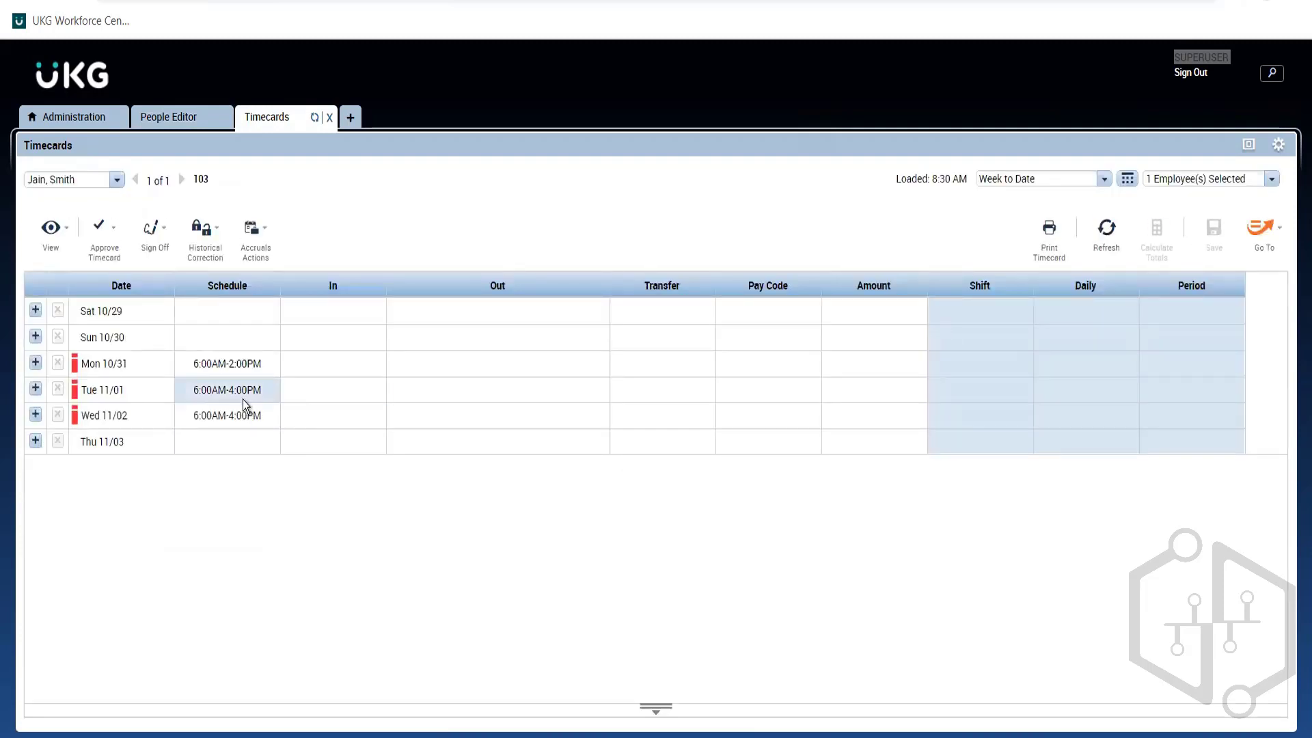
left_click(311, 398)
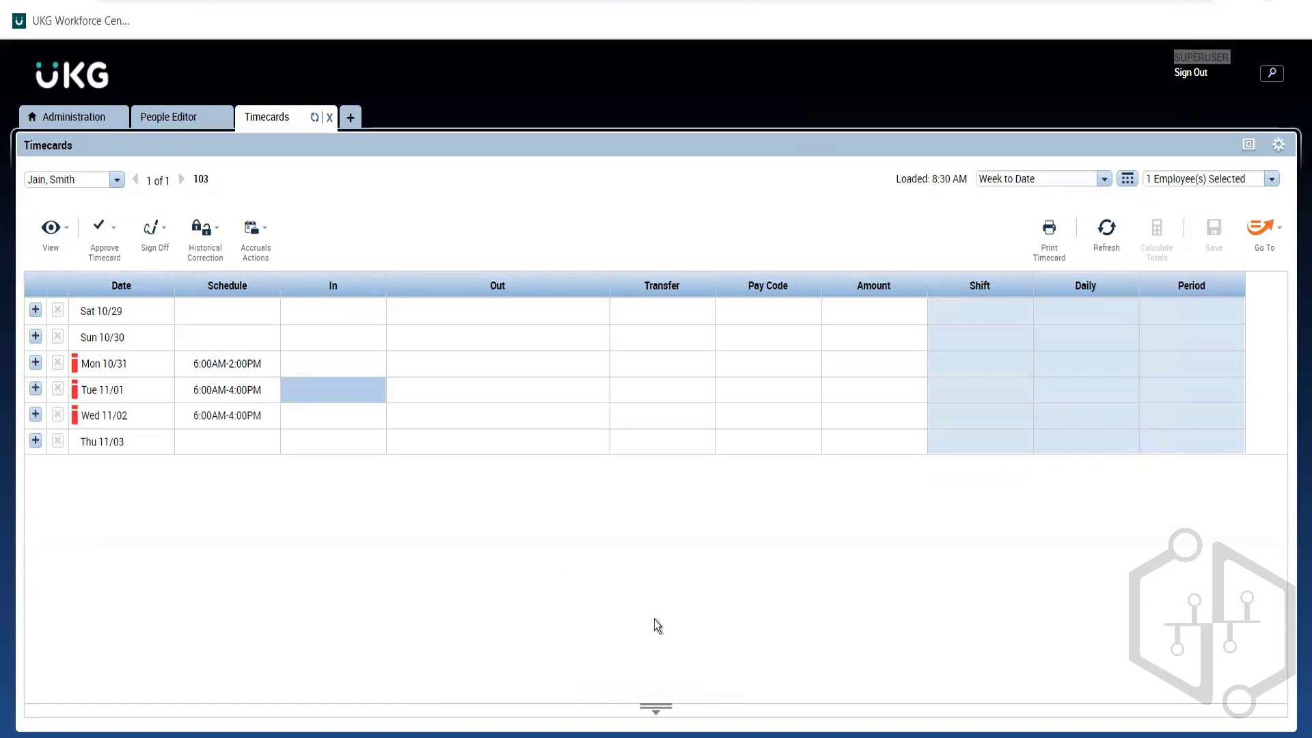
left_click(654, 711)
left_click(1105, 181)
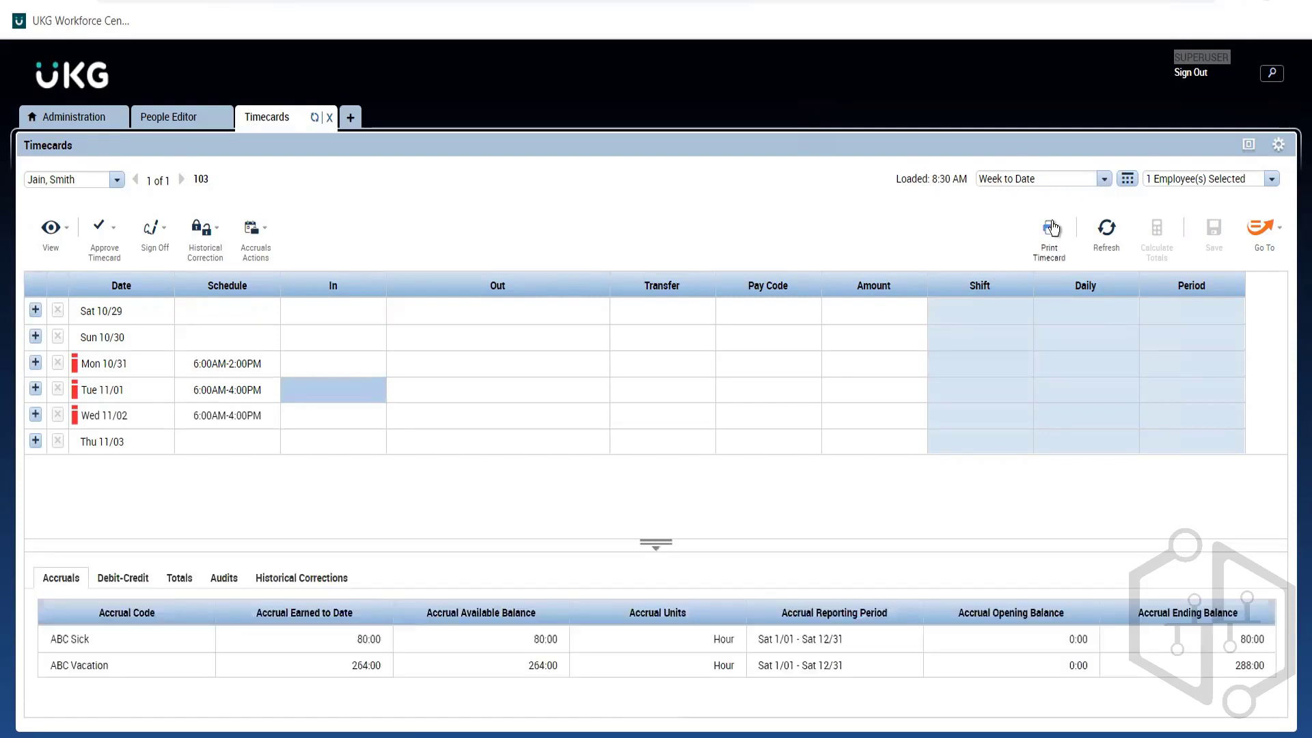
left_click(1048, 219)
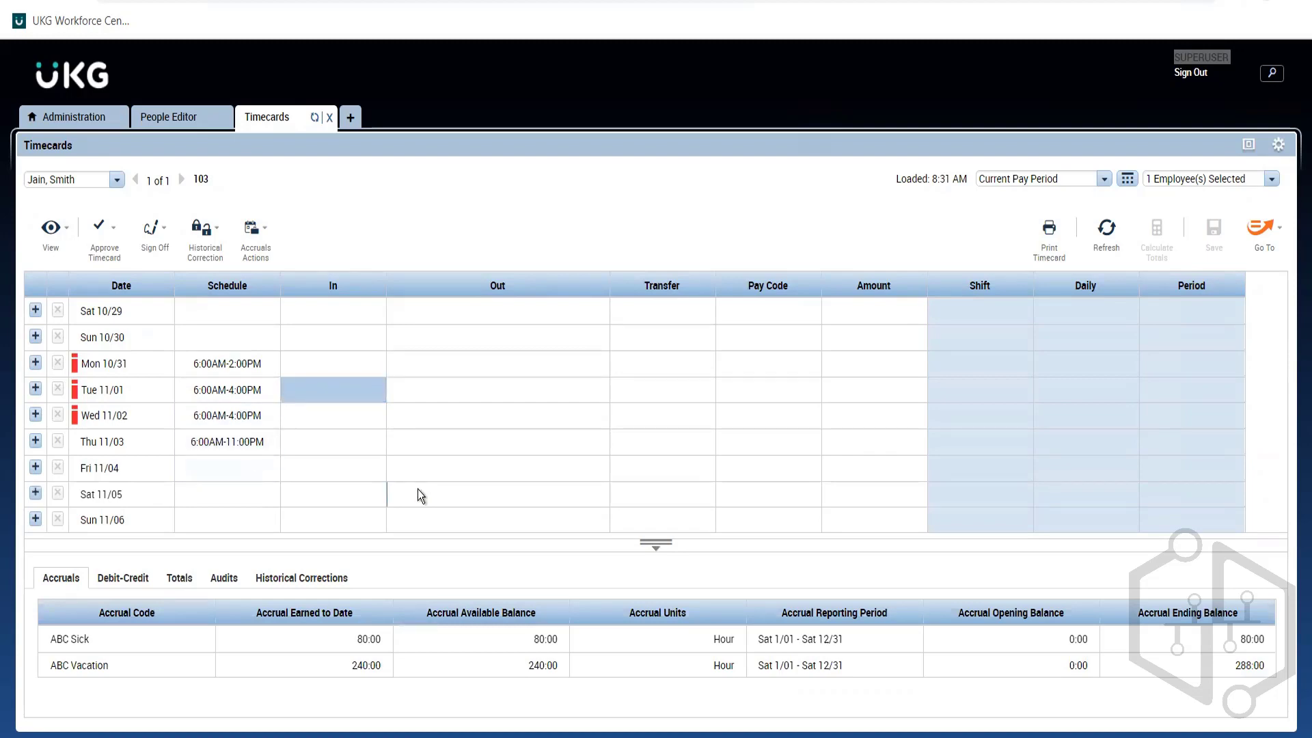
left_click(344, 492)
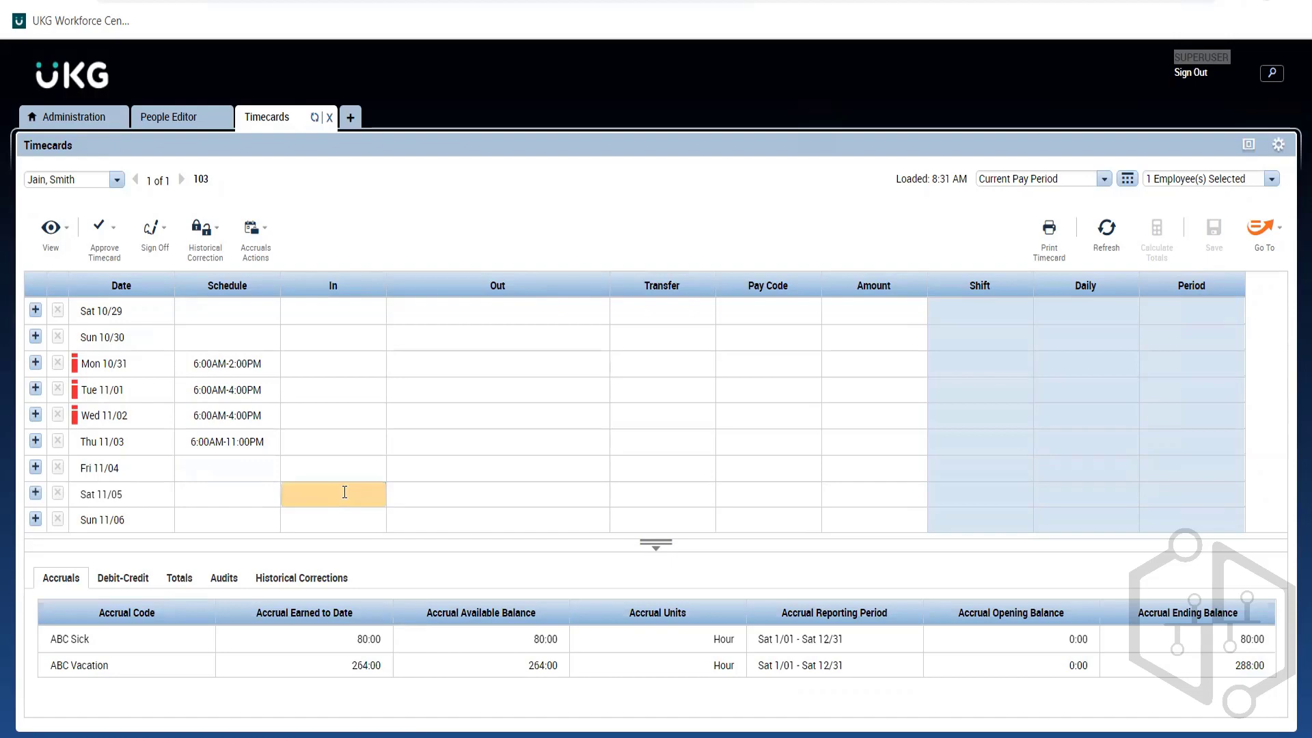
type("6a")
left_click(579, 493)
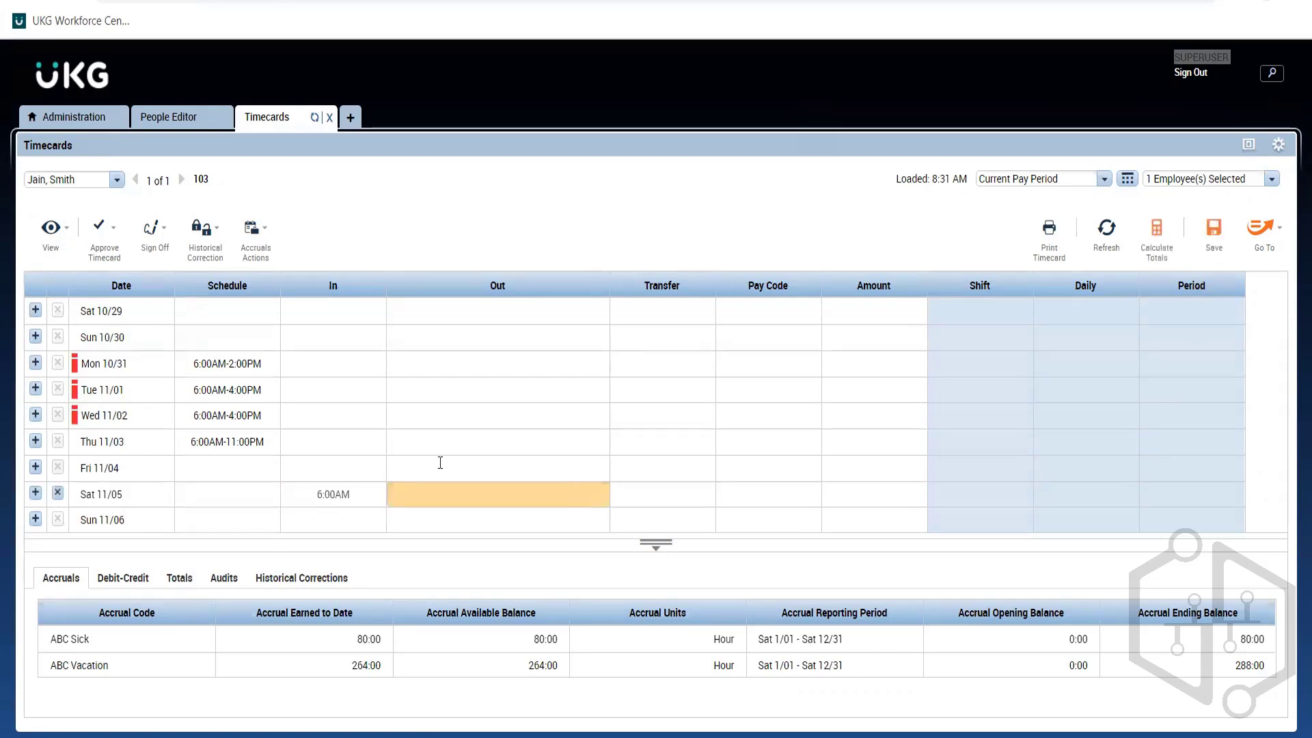
Enter an In time of 8:00AM and an Out time of 2:00PM for Sat 11/05
left_click(349, 498)
double_click(349, 498)
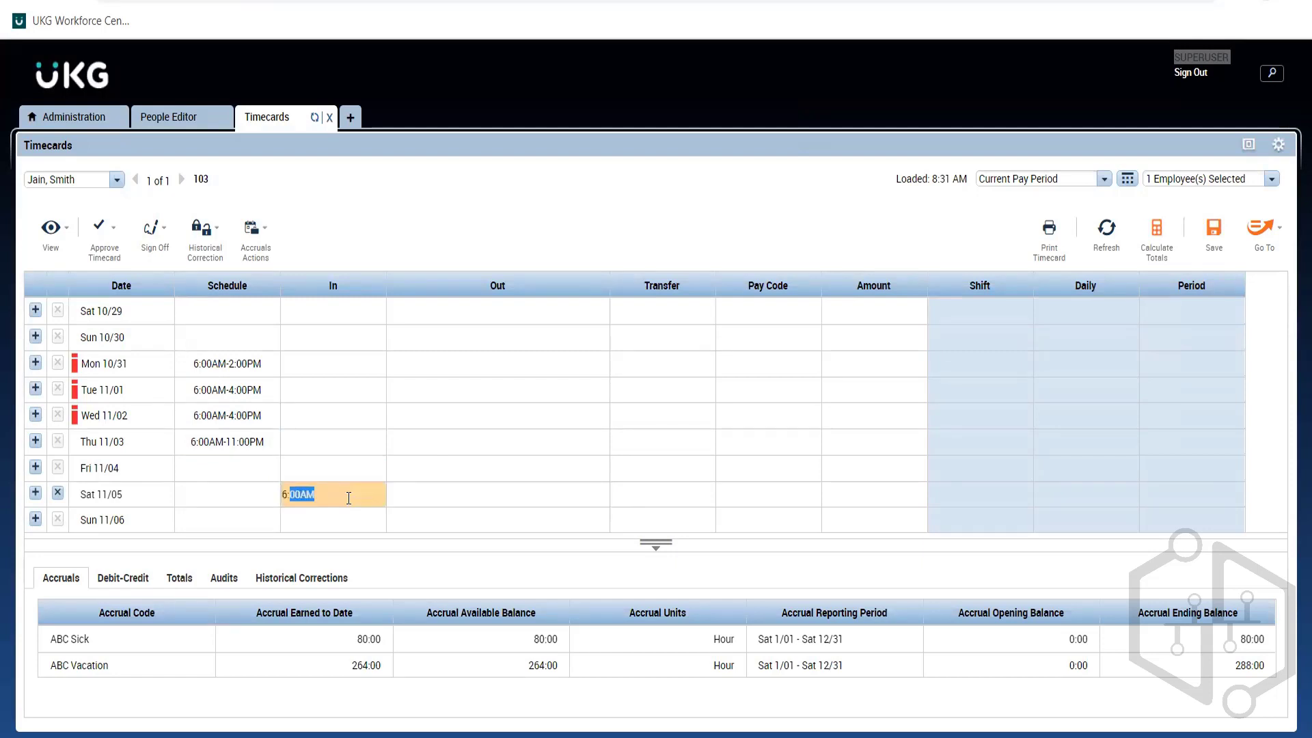
left_click(348, 498)
type("8a")
left_click(588, 492)
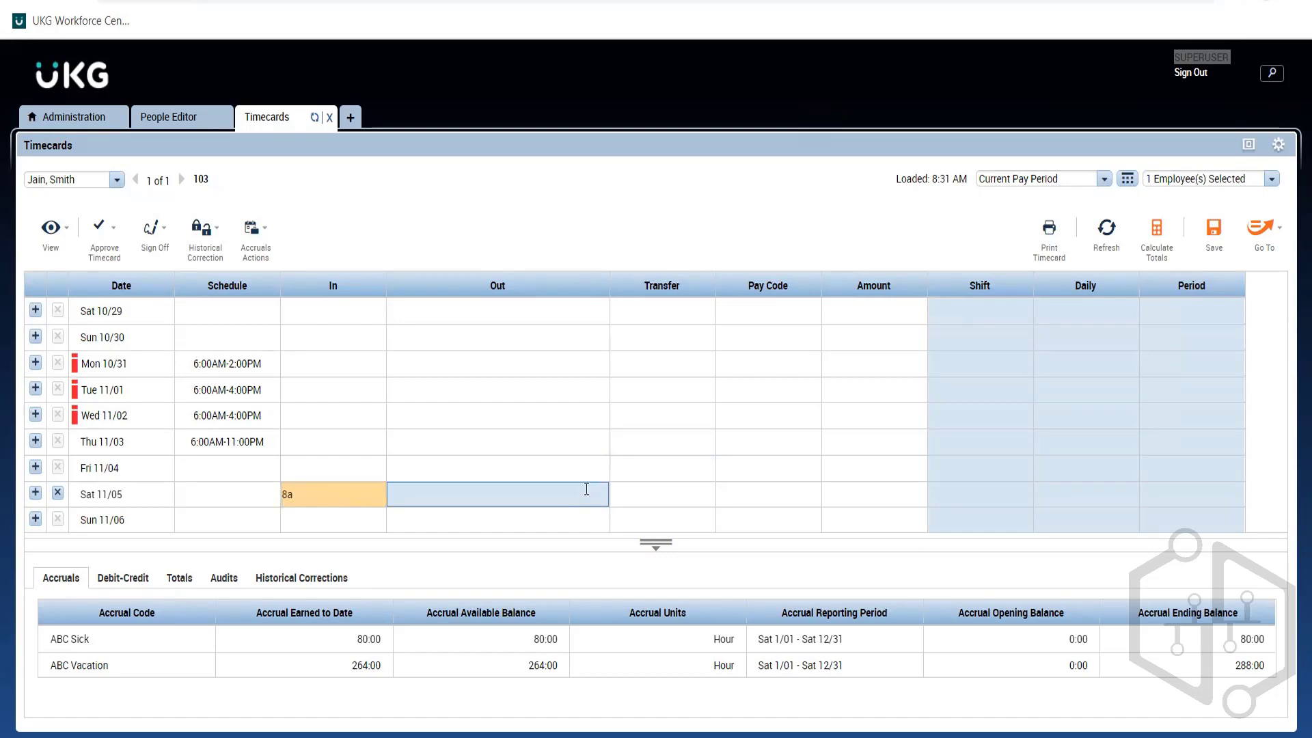
type("2p")
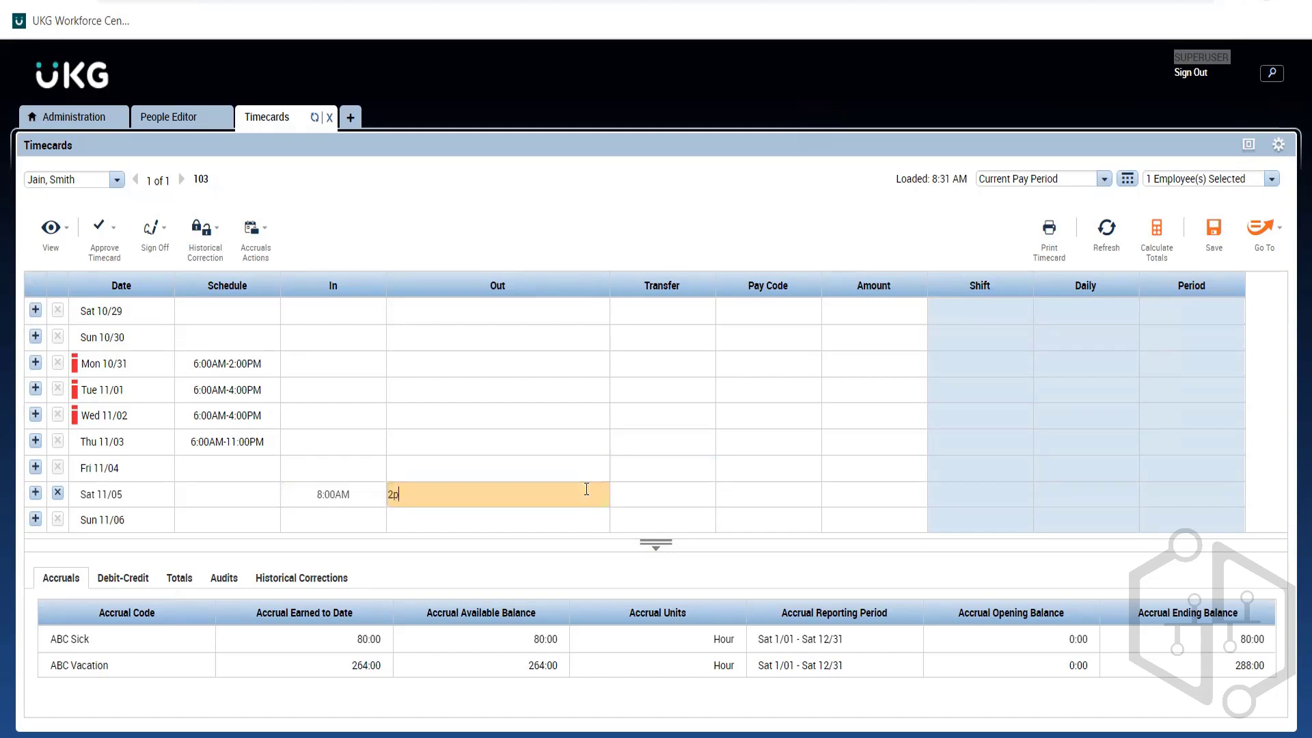
left_click(740, 236)
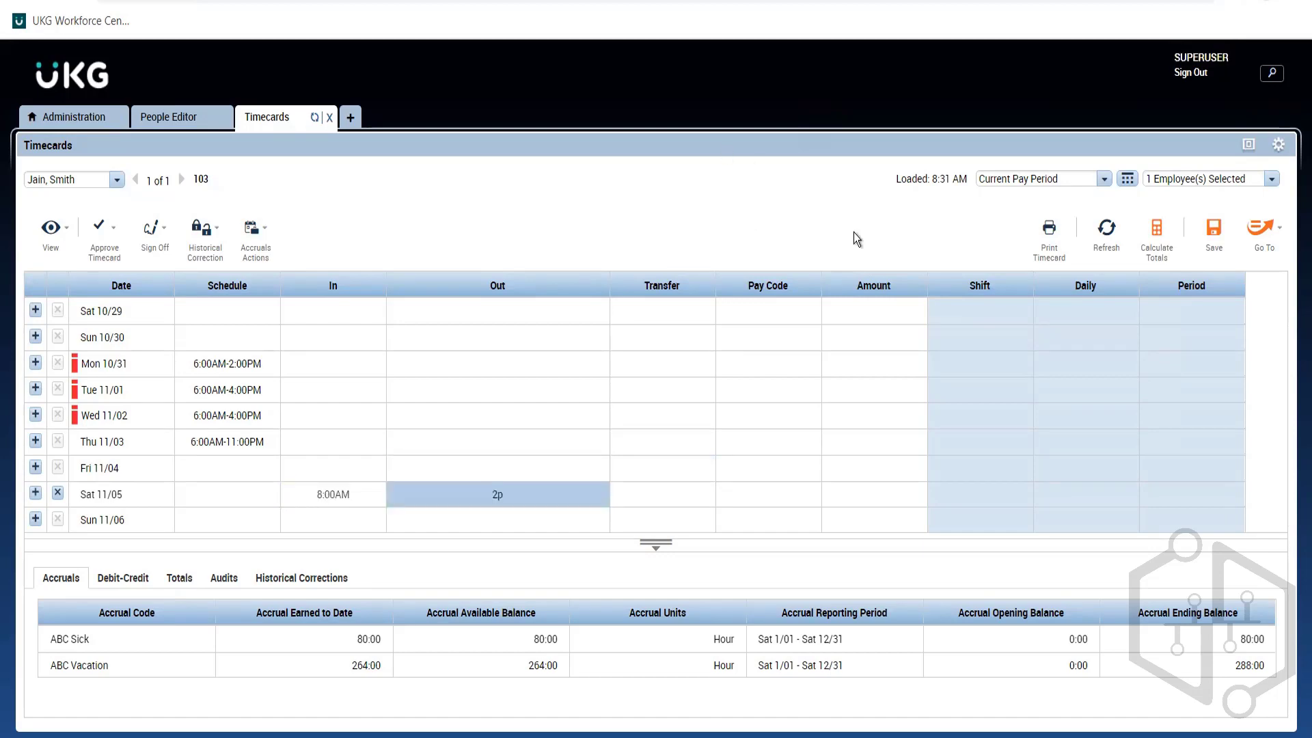
Save the timecard, enlarge the details pane and show the calculated totals
left_click(1214, 227)
left_click_drag(823, 544, 822, 523)
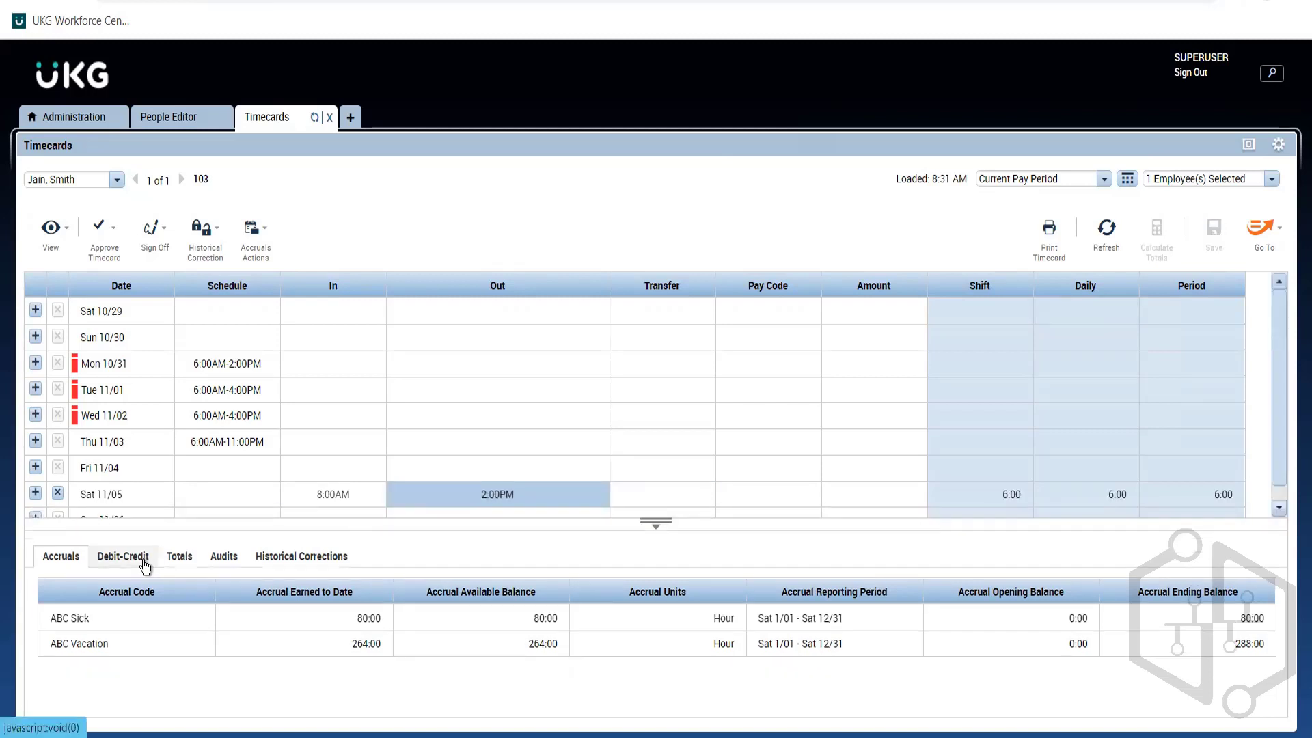
left_click(181, 557)
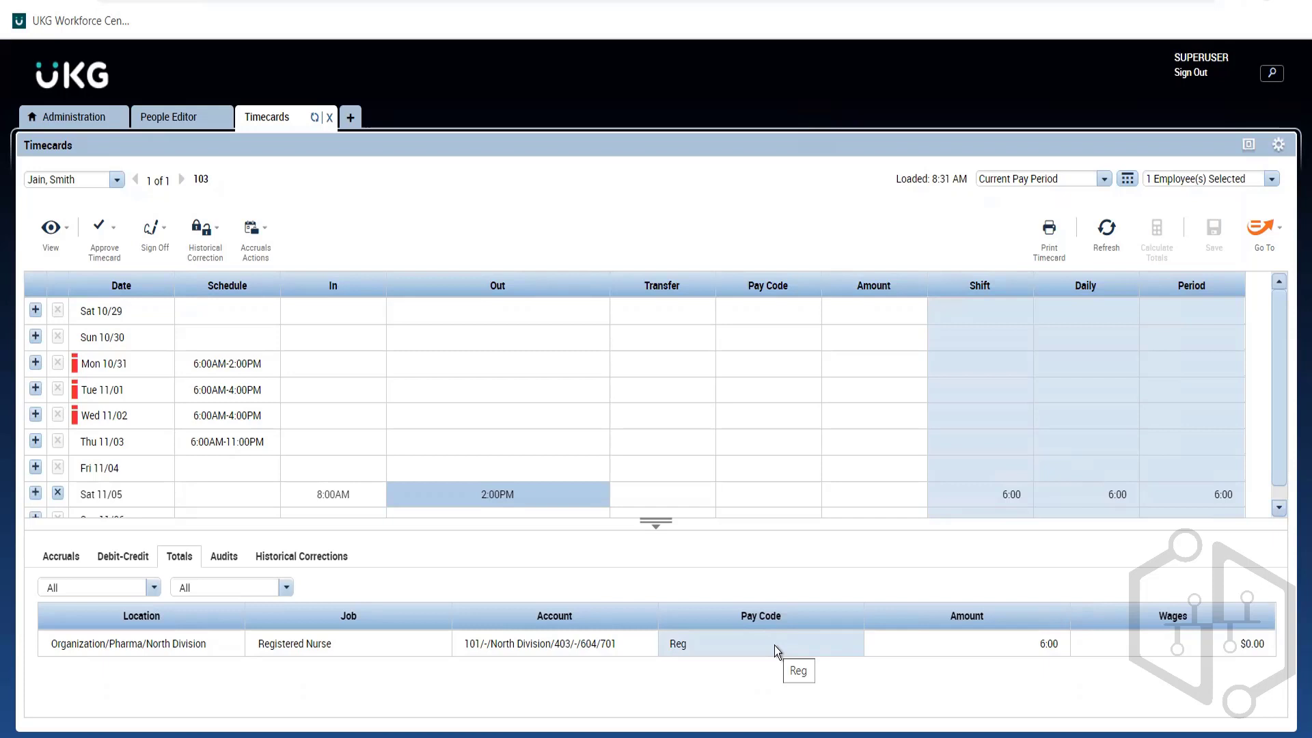
Change the Sat 11/05 Out time to 2:30PM and save the timecard
left_click(499, 504)
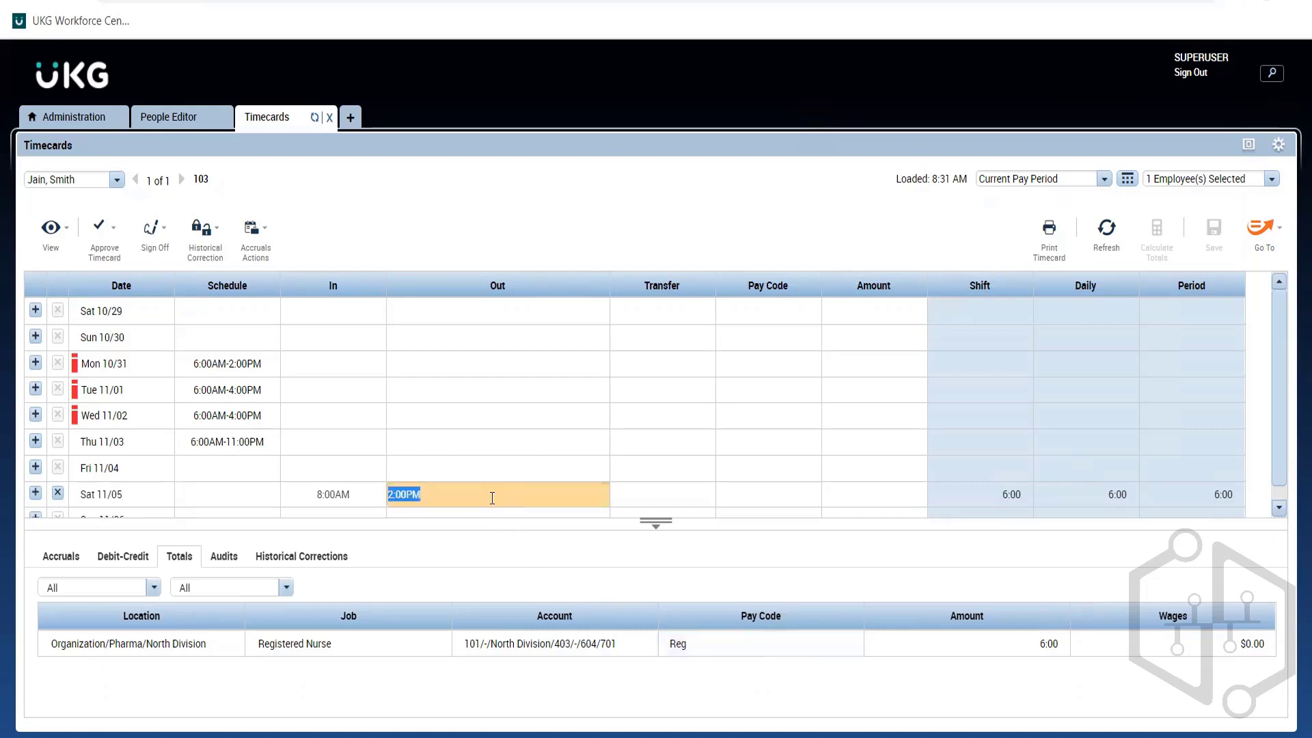
left_click(402, 494)
key("BackSpace")
type("3")
left_click(686, 241)
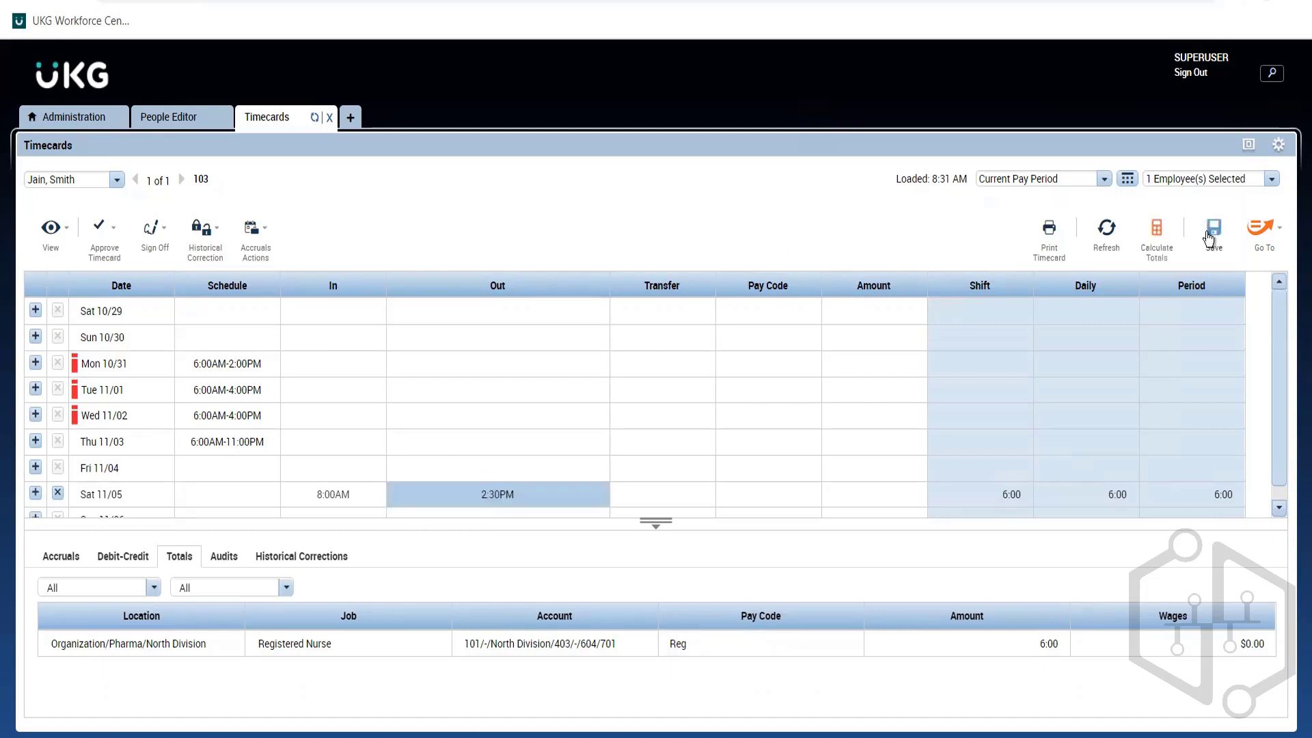
left_click(1208, 236)
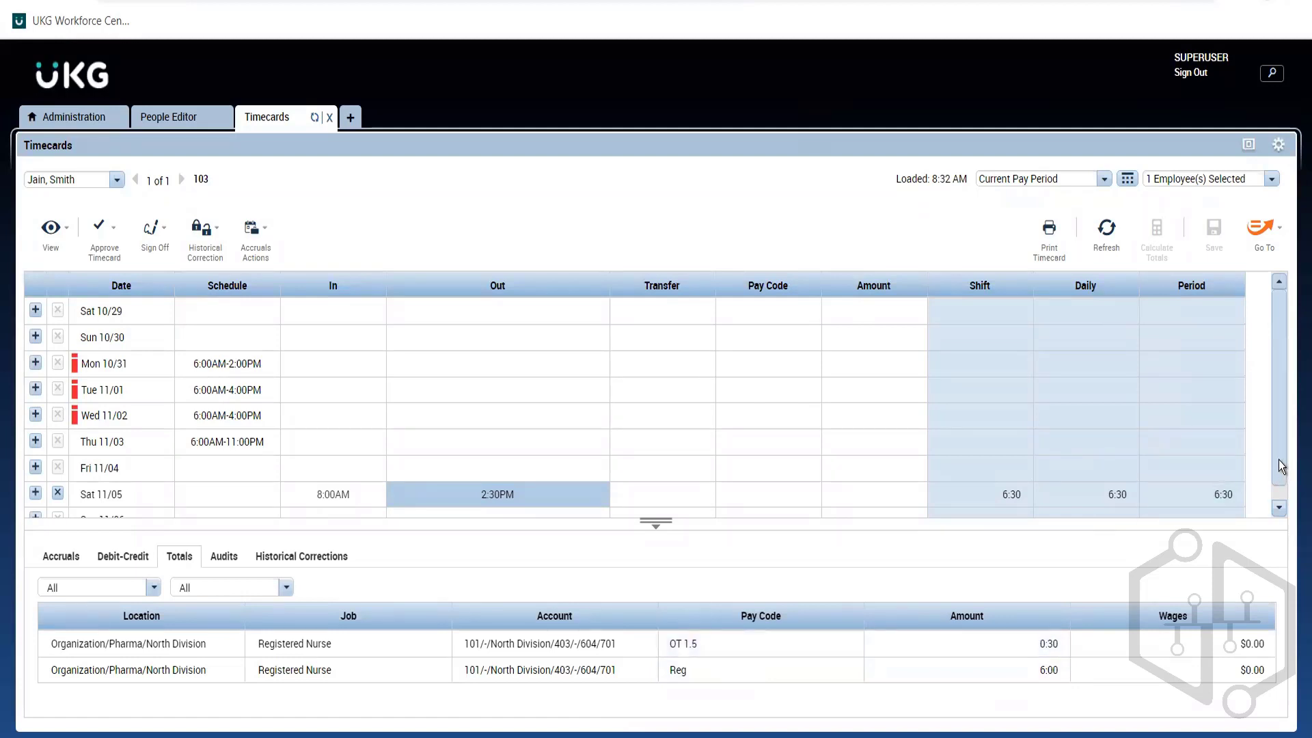
Change the Sat 11/05 Out time to 4:01PM and save the timecard to recalculate its totals
scroll(1281, 474, "down", 1)
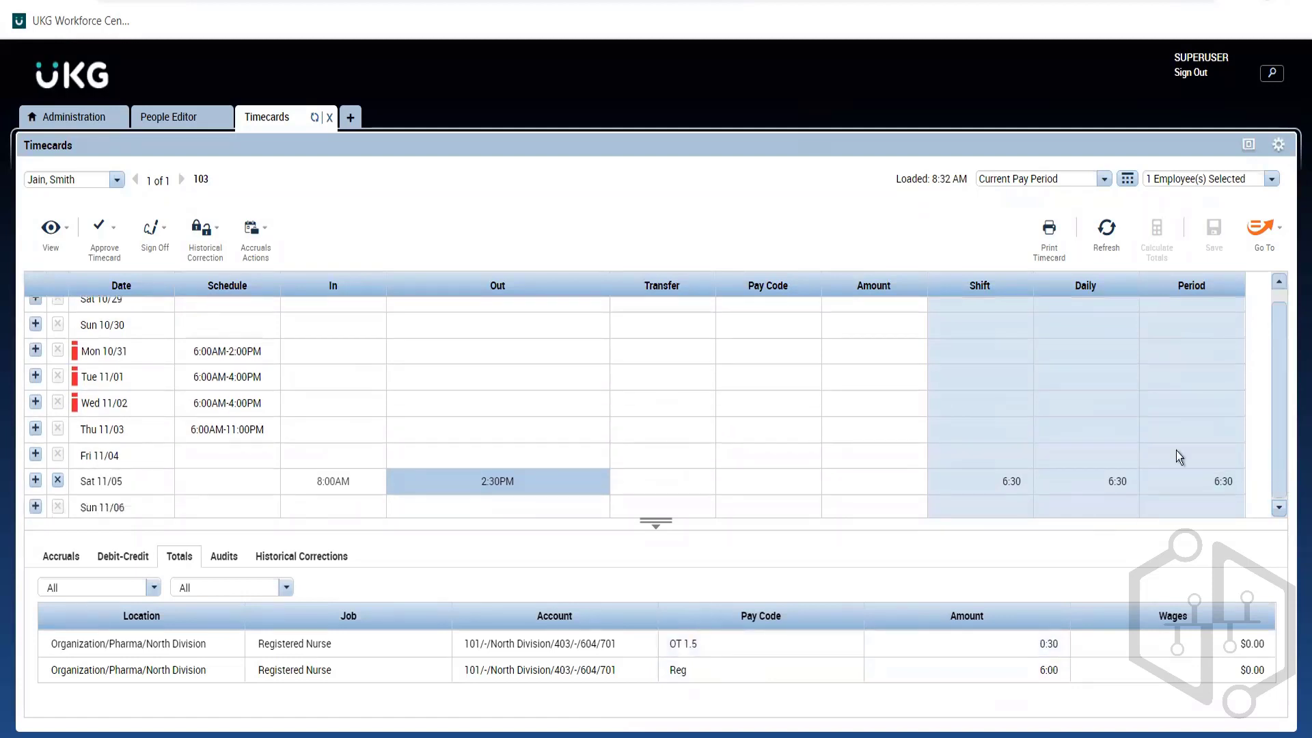
left_click(485, 482)
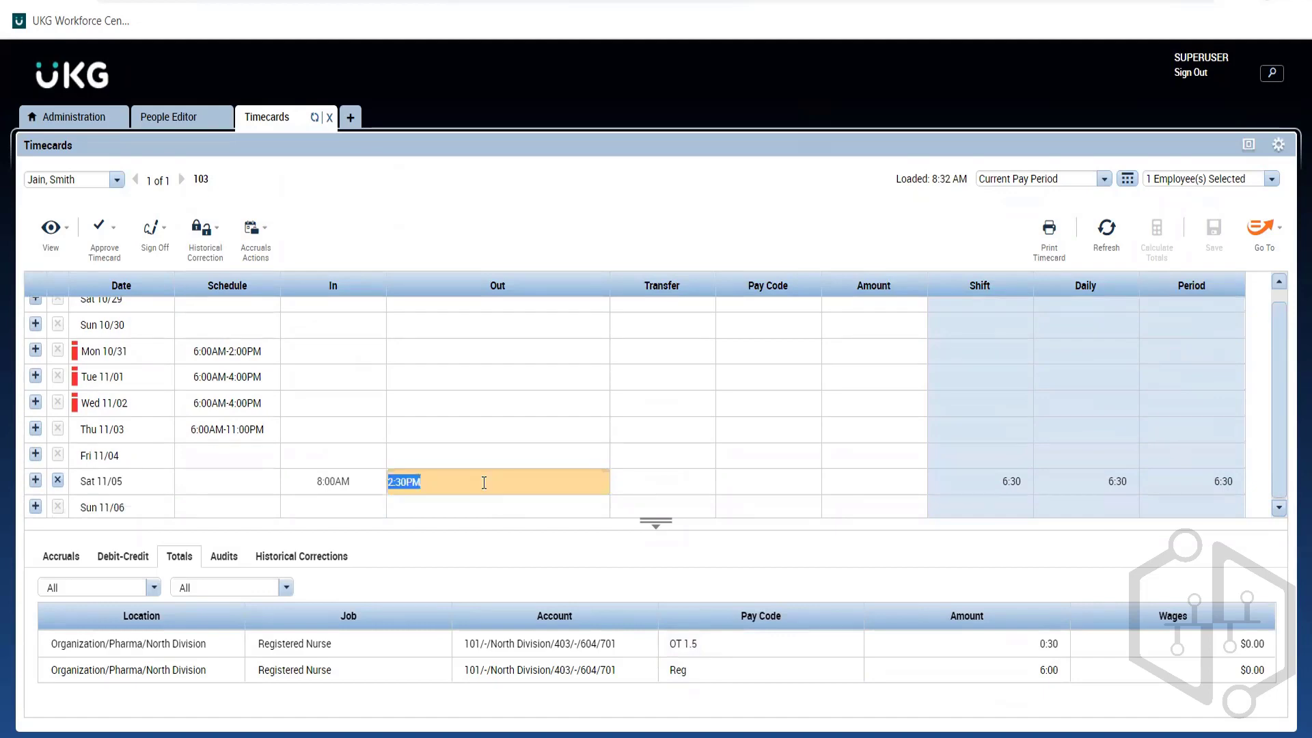
left_click(404, 485)
key("BackSpace")
type("4")
key("BackSpace")
key("BackSpace")
type("01")
left_click(638, 209)
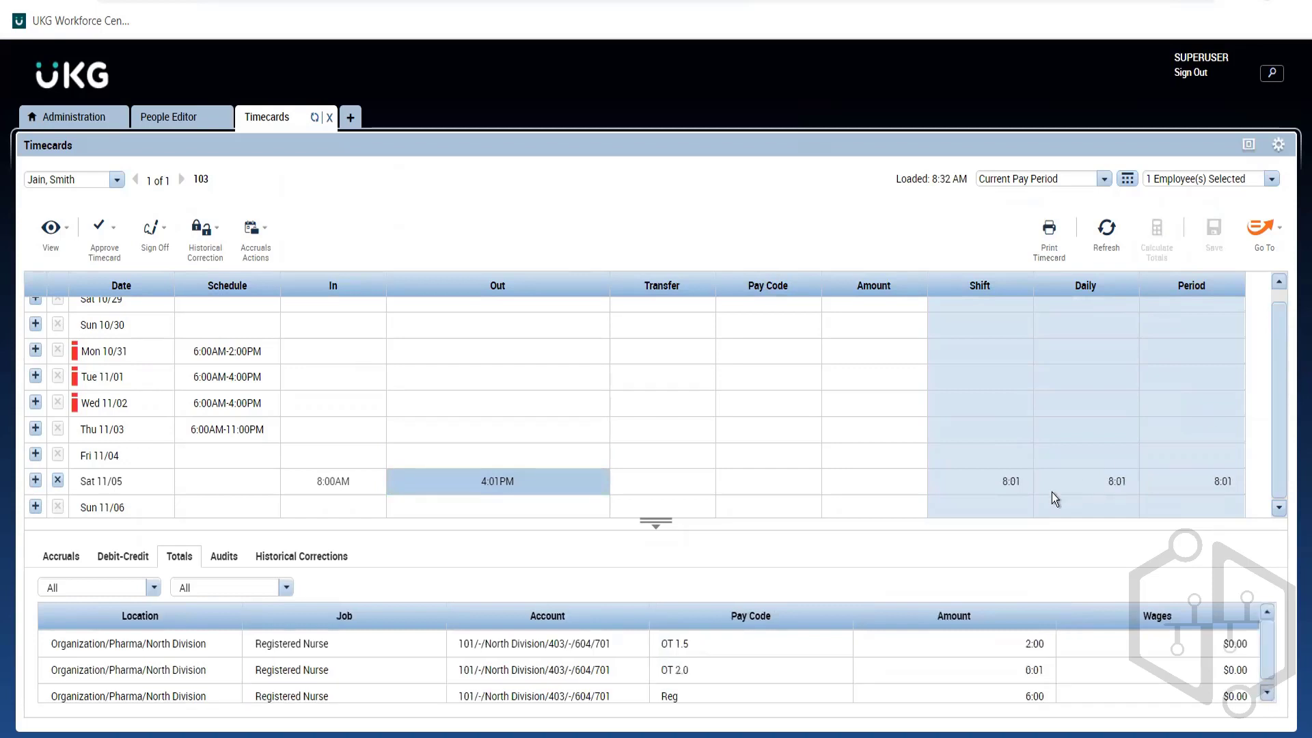
left_click(1012, 487)
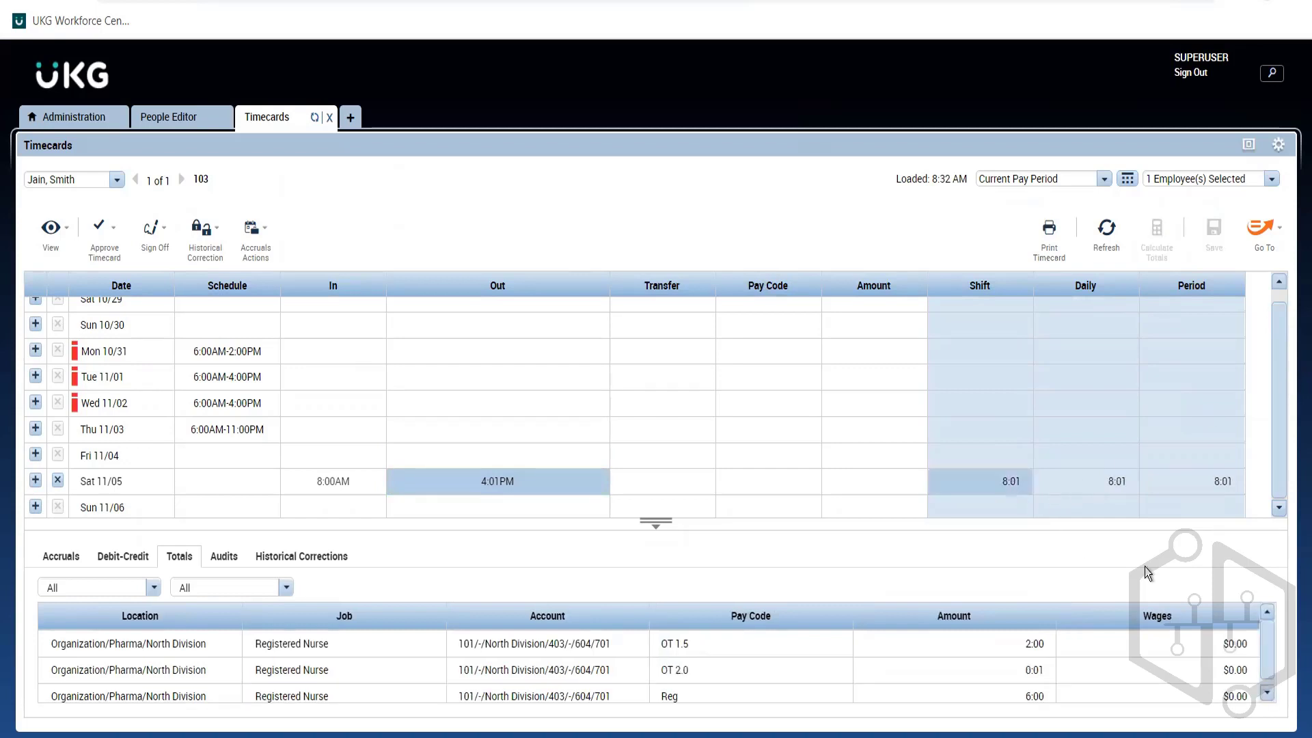
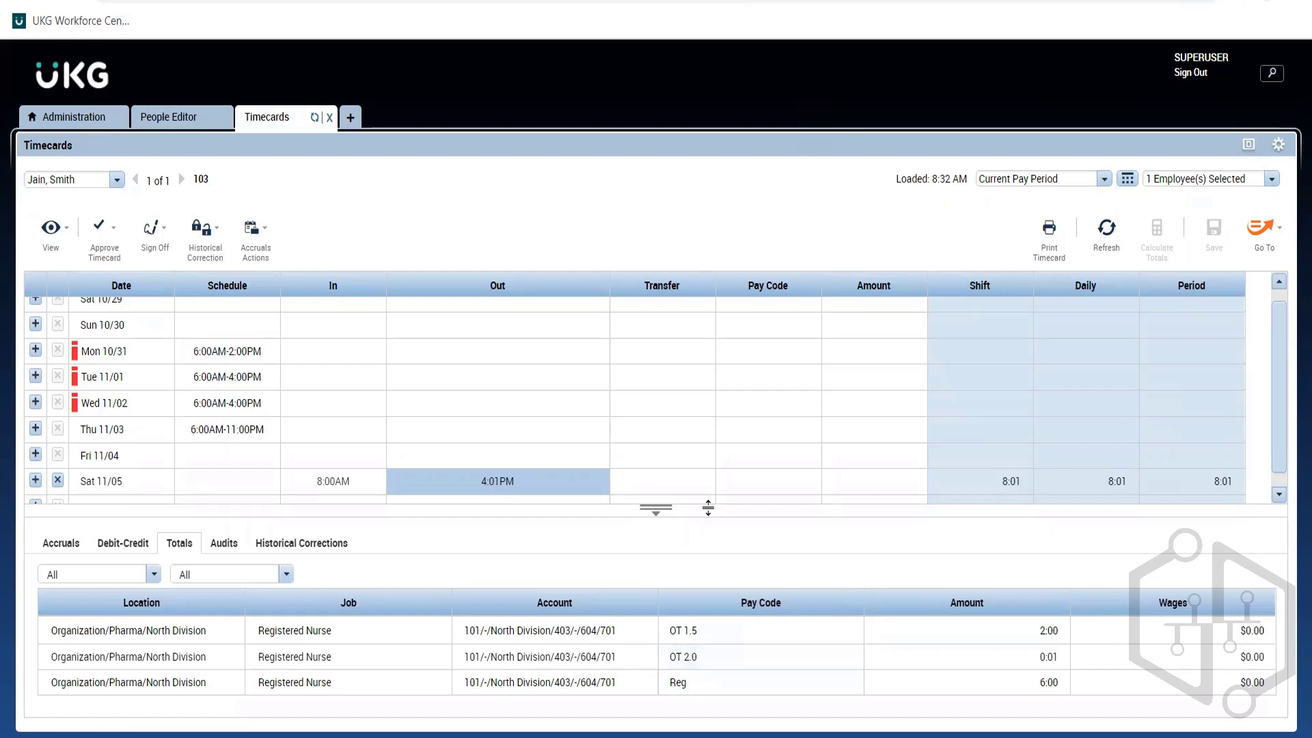
Compare the Sat 11/05 pay code totals with the pay conditions in the Req notes in Notepad
key("alt+Tab")
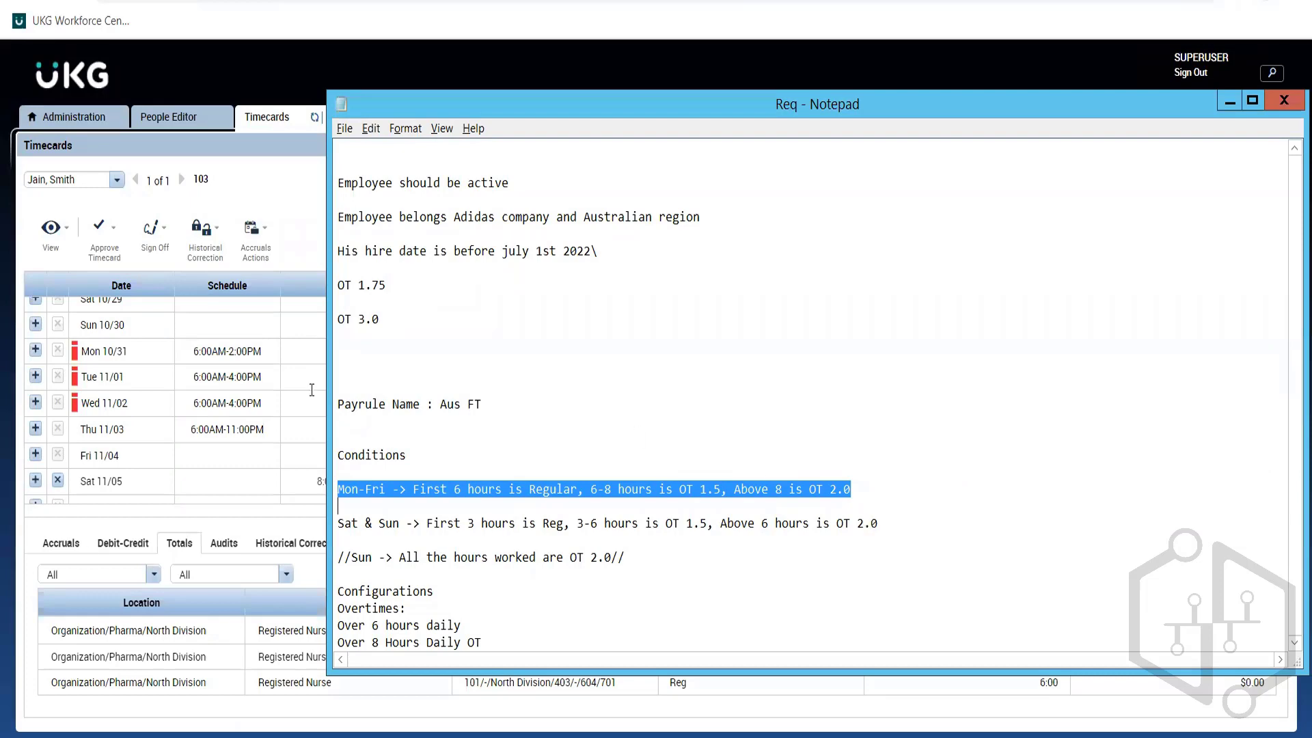
left_click(199, 482)
key("alt+Tab")
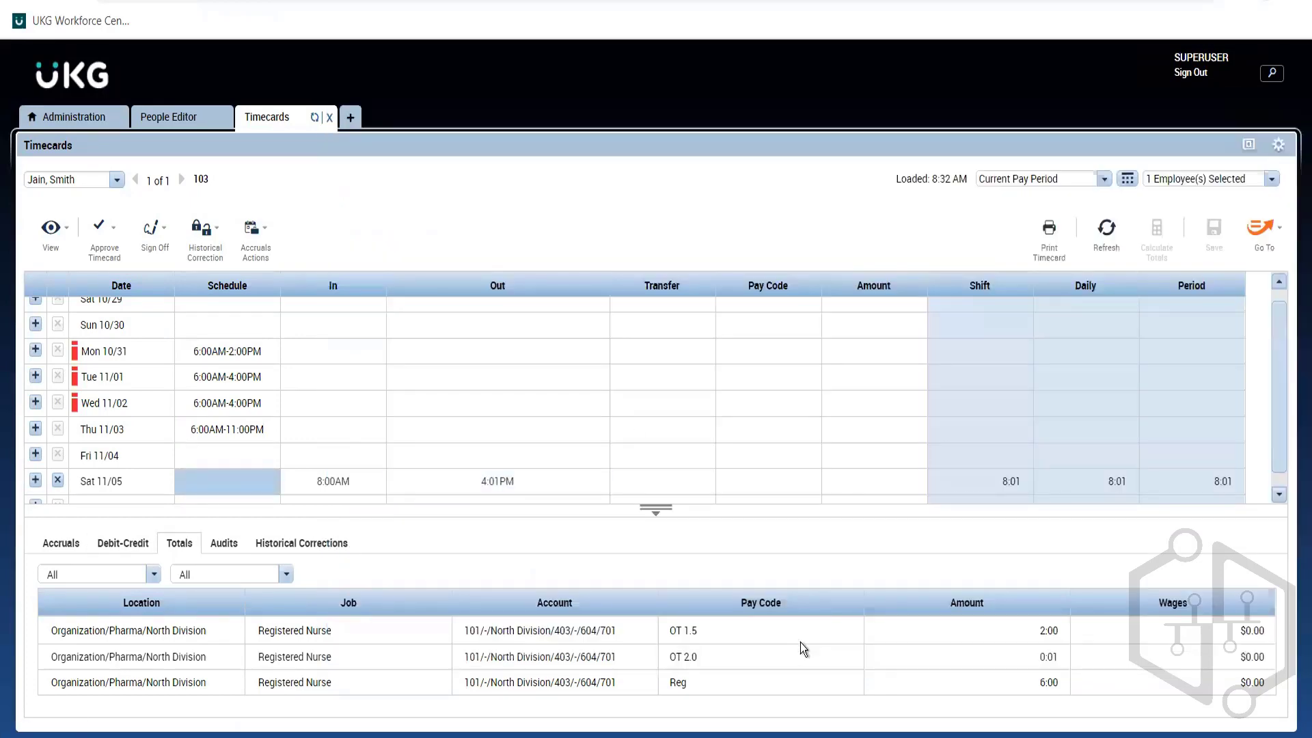
left_click(801, 644)
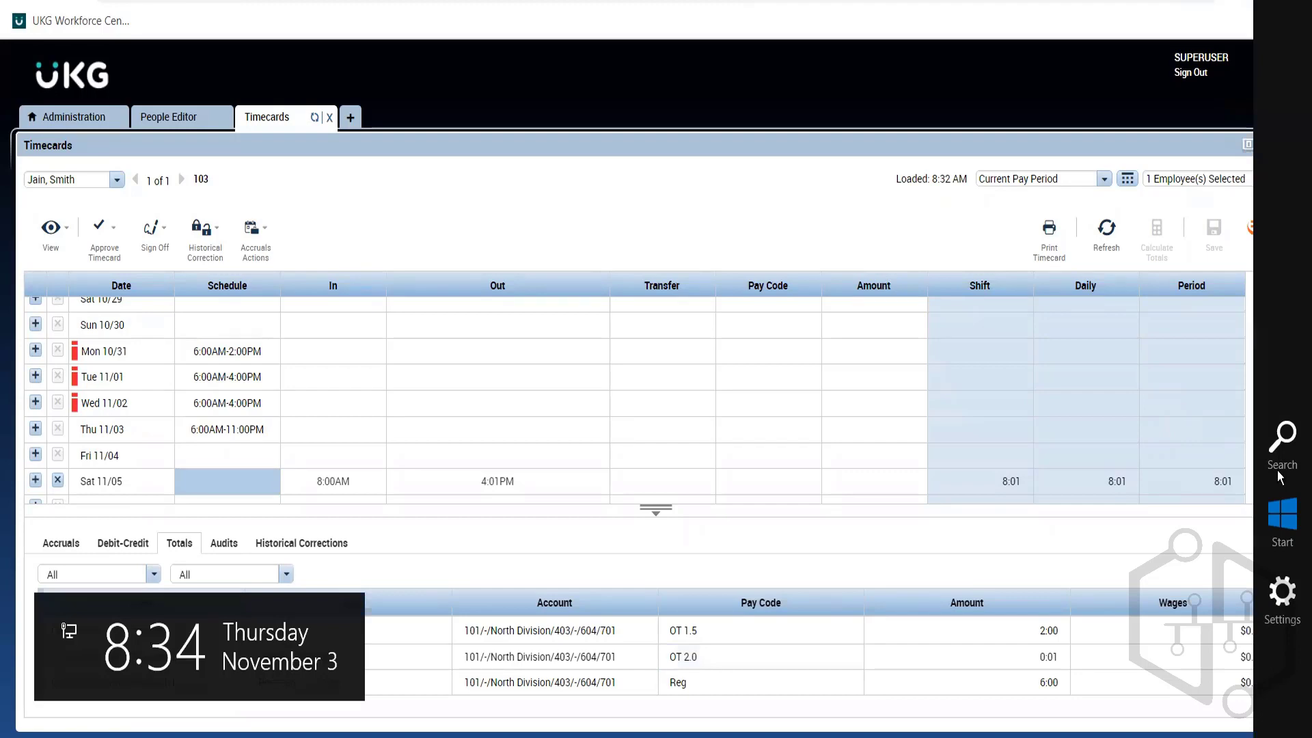
left_click(1279, 491)
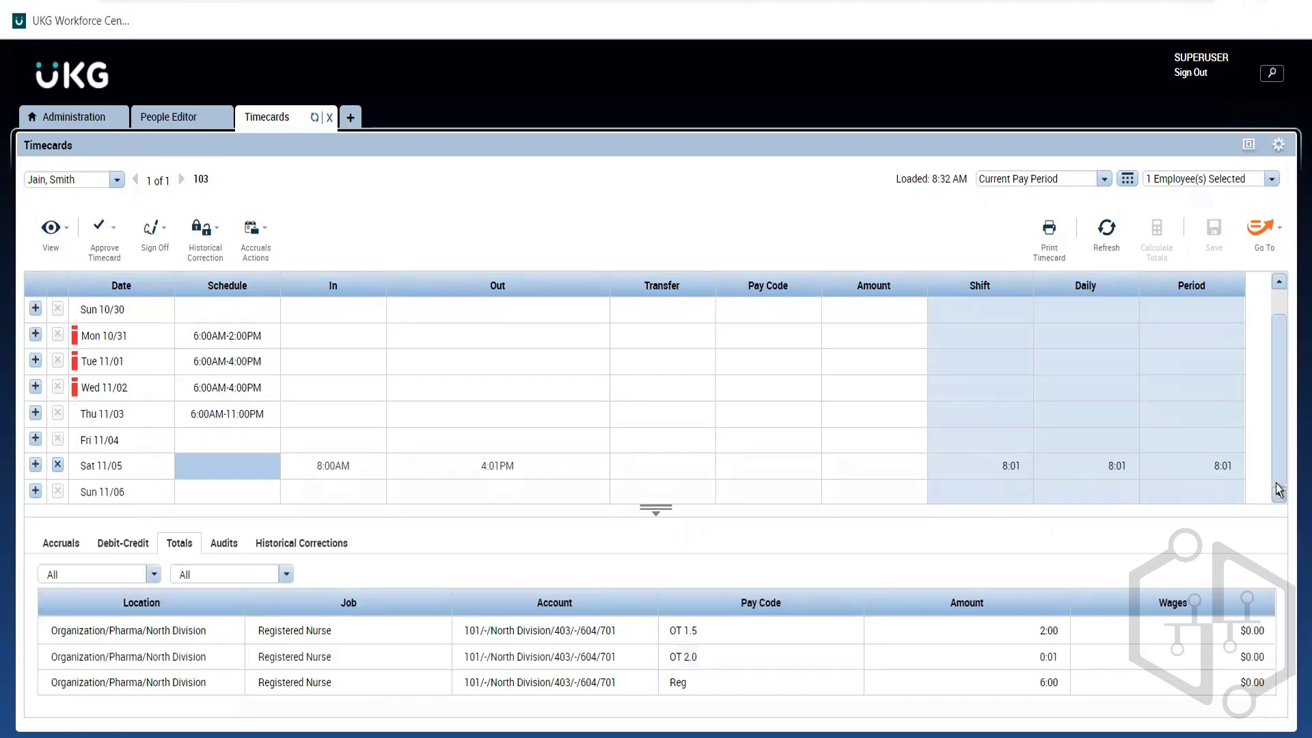
Switch to the Req notes in Notepad and examine the hour tiers of the Sat & Sun condition
key("alt+Tab")
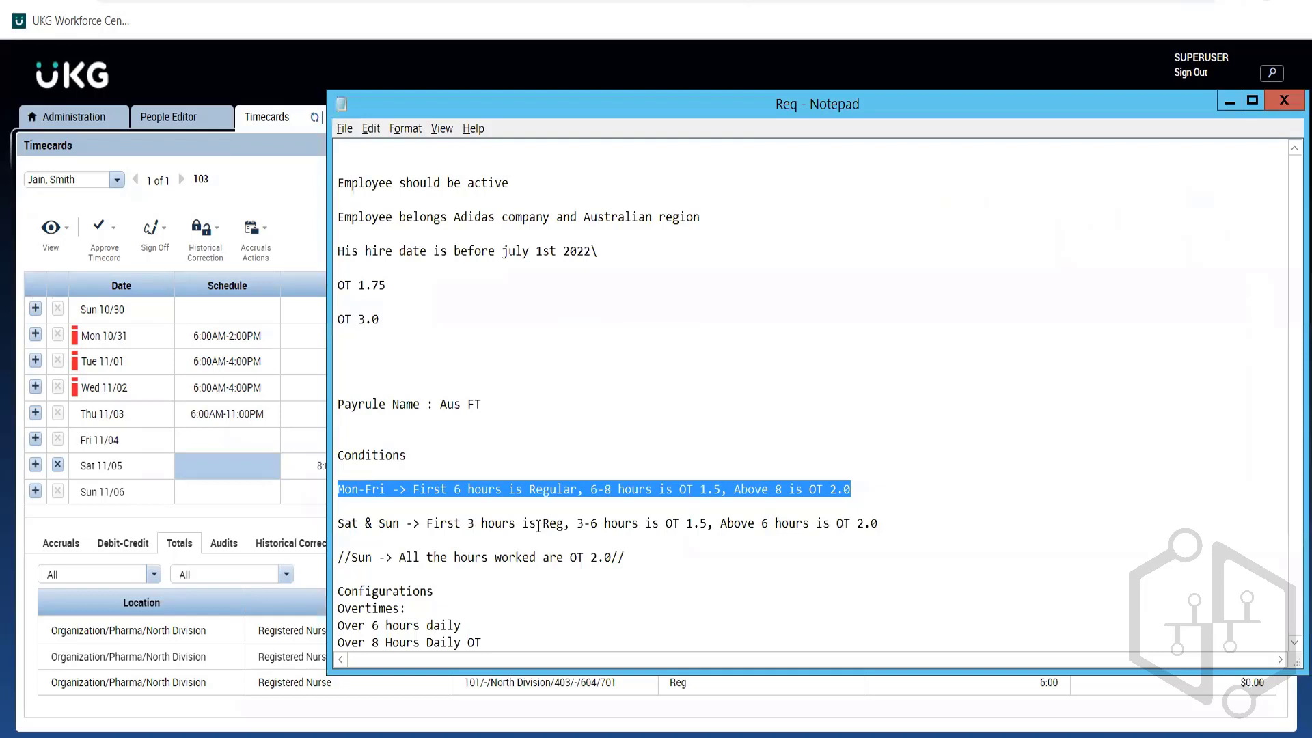
double_click(533, 523)
left_click(533, 523)
double_click(534, 522)
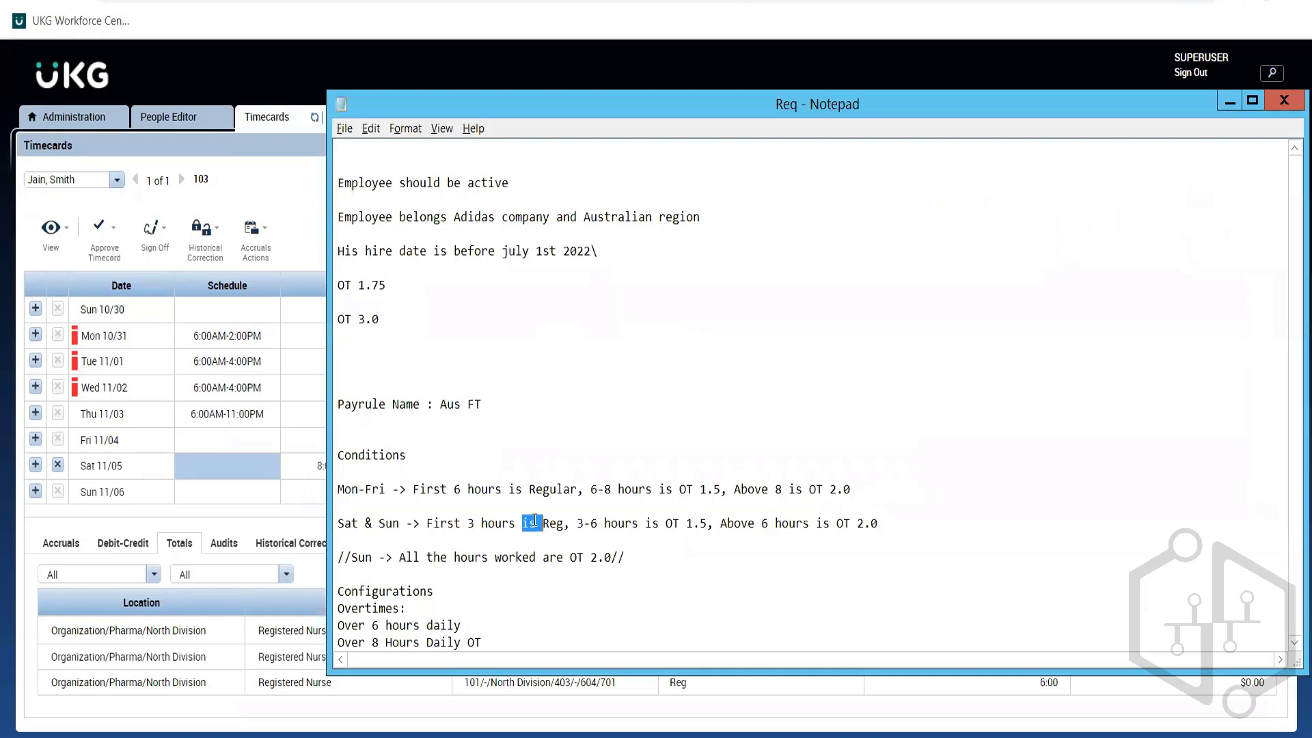
left_click(477, 536)
left_click(482, 524)
left_click(588, 532)
double_click(748, 523)
left_click(648, 613)
Remove the "3-6 hours is OT 1.5" tier from the Sat & Sun condition, keeping "Above 6 hours is OT 2.0"
left_click_drag(756, 522, 577, 524)
key("Delete")
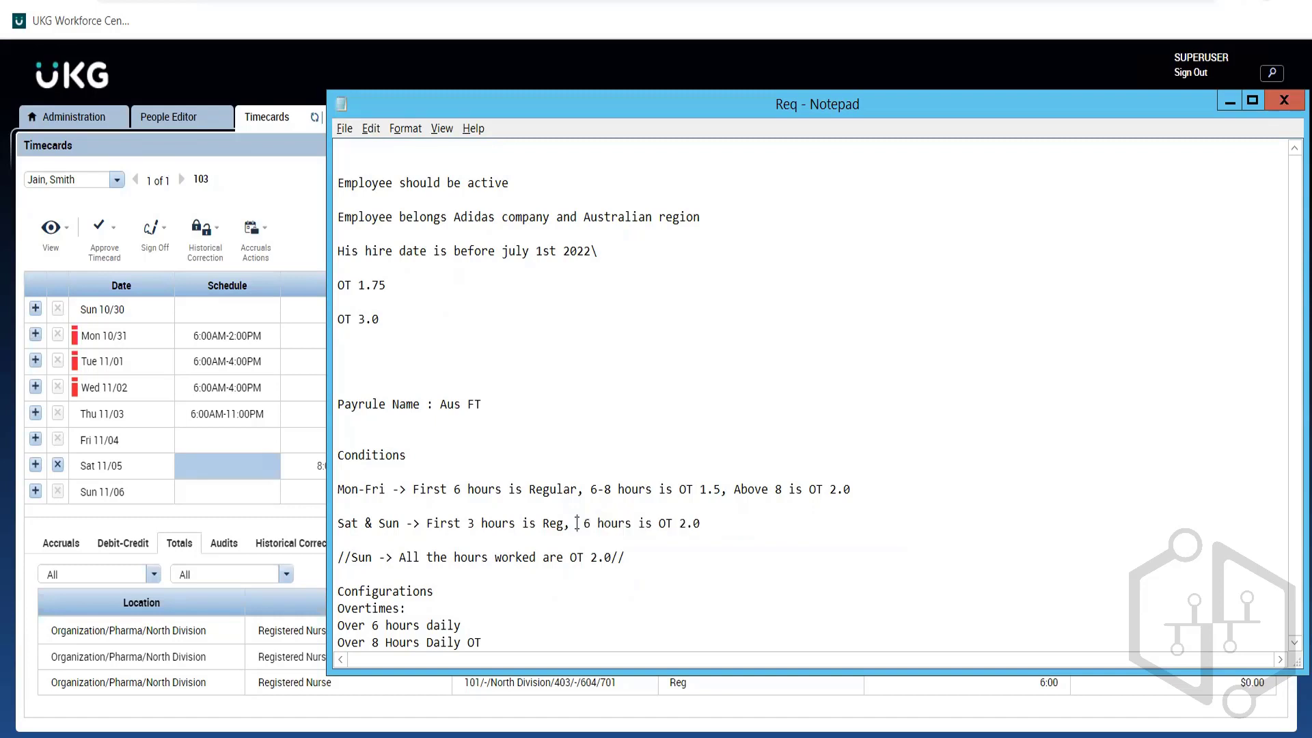
key("Delete")
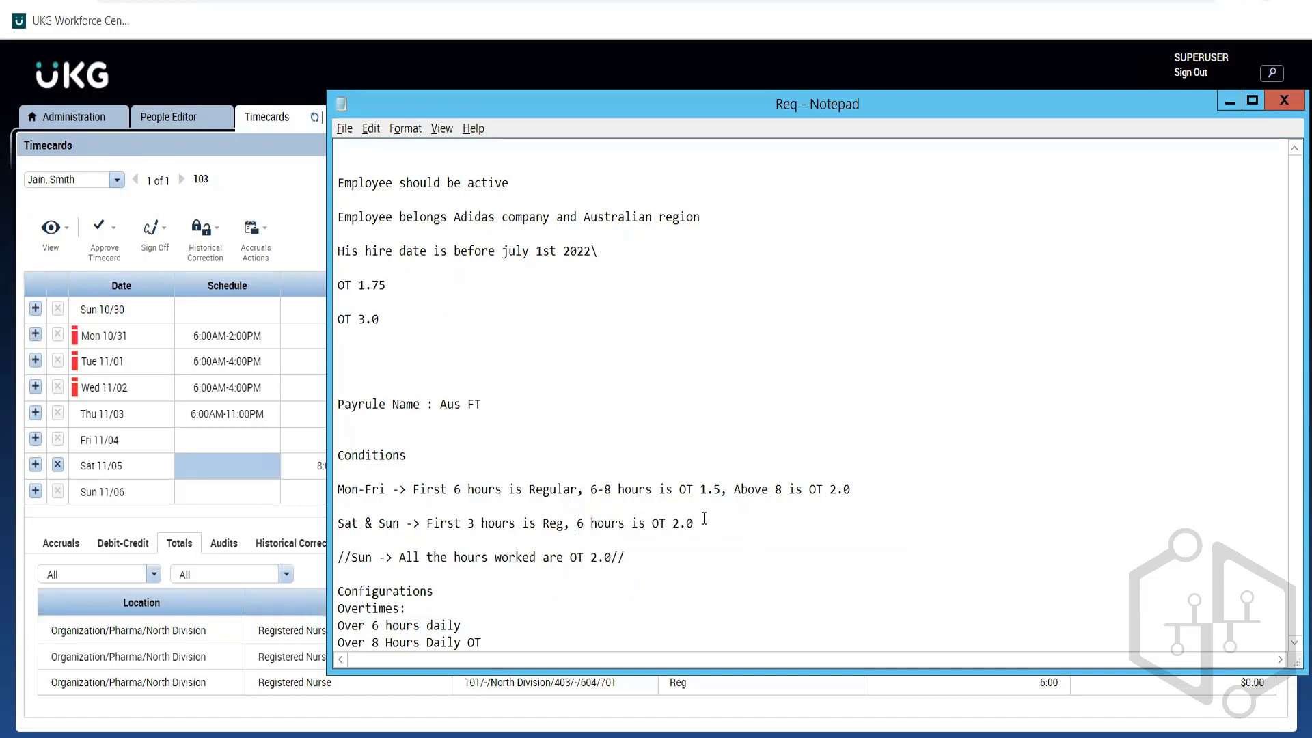
type("Above")
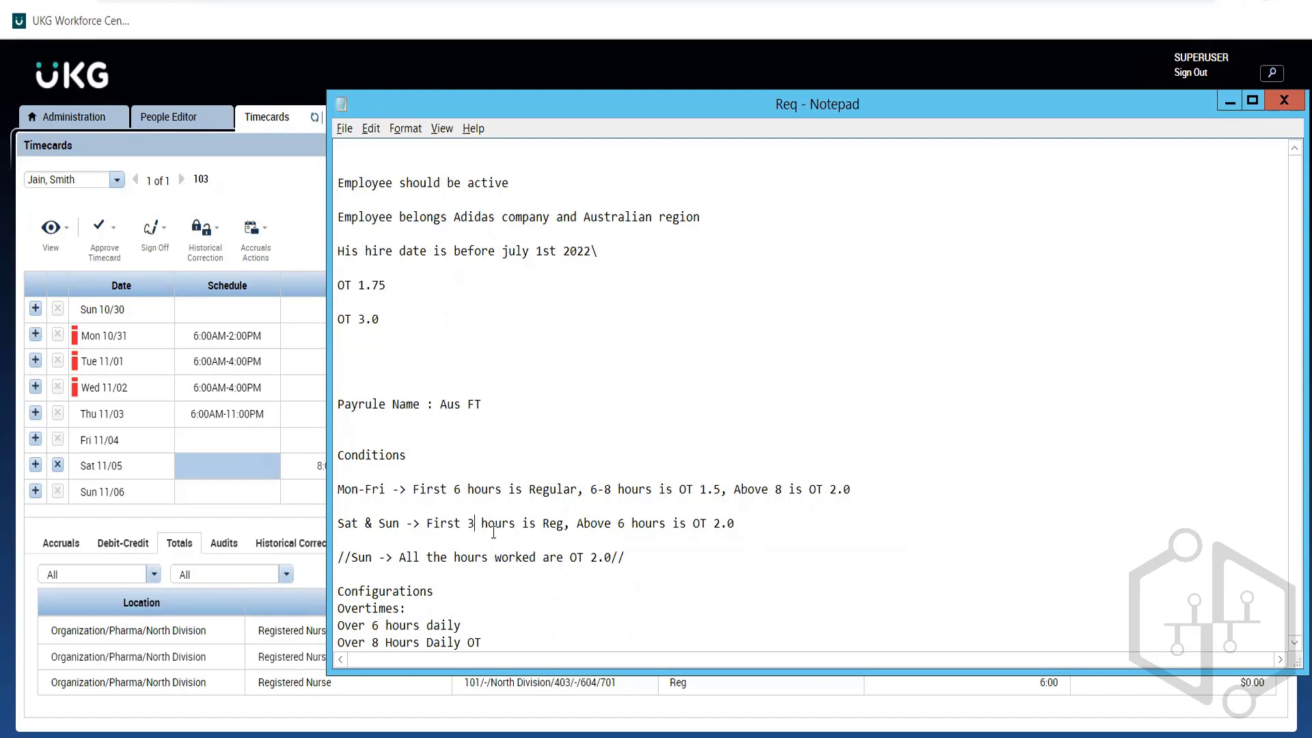
Review the rewritten Sat & Sun condition against the Mon-Fri condition in the notes
left_click(613, 530)
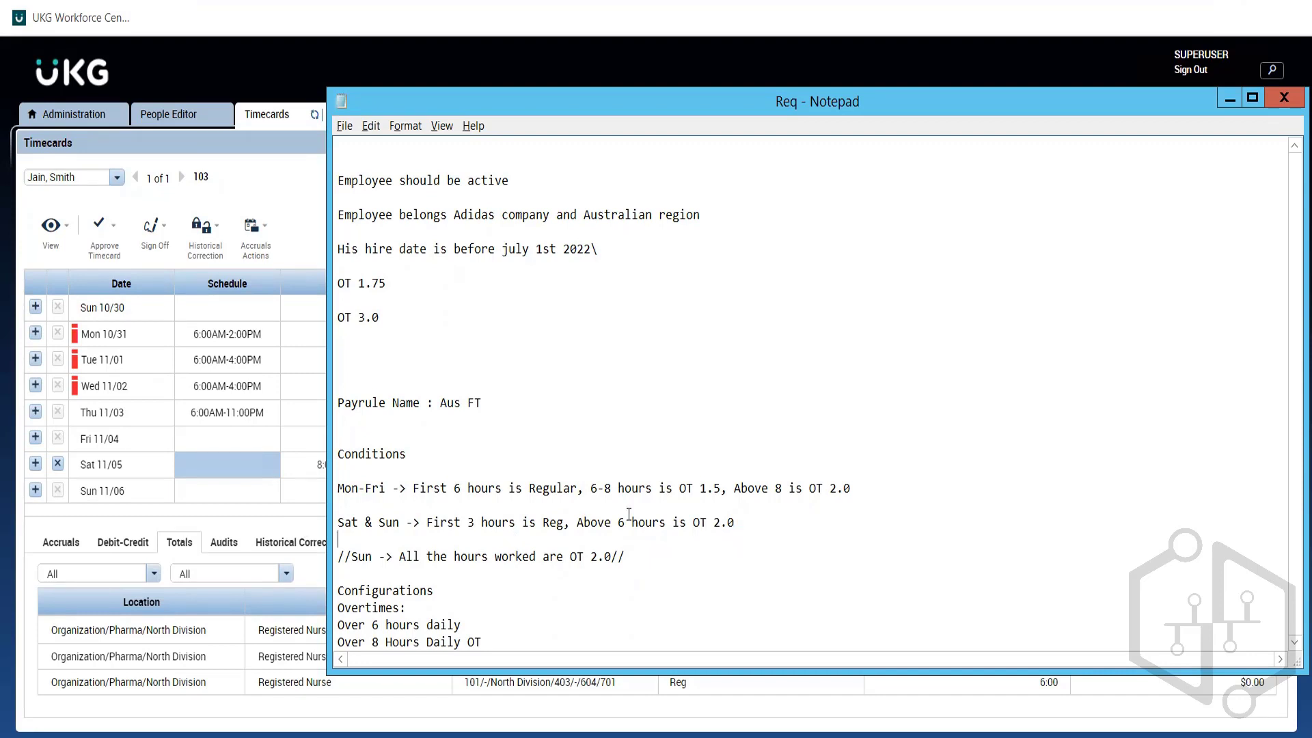
key("shift+Up")
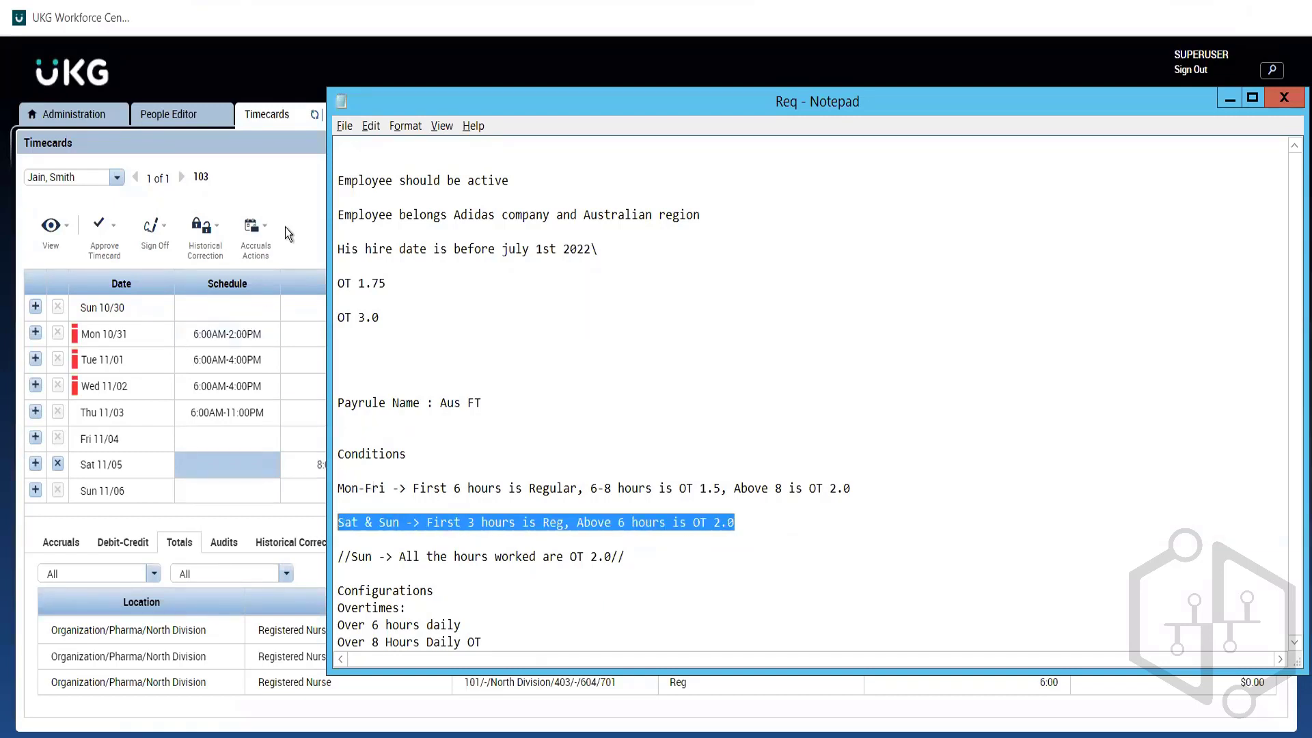
left_click(719, 524)
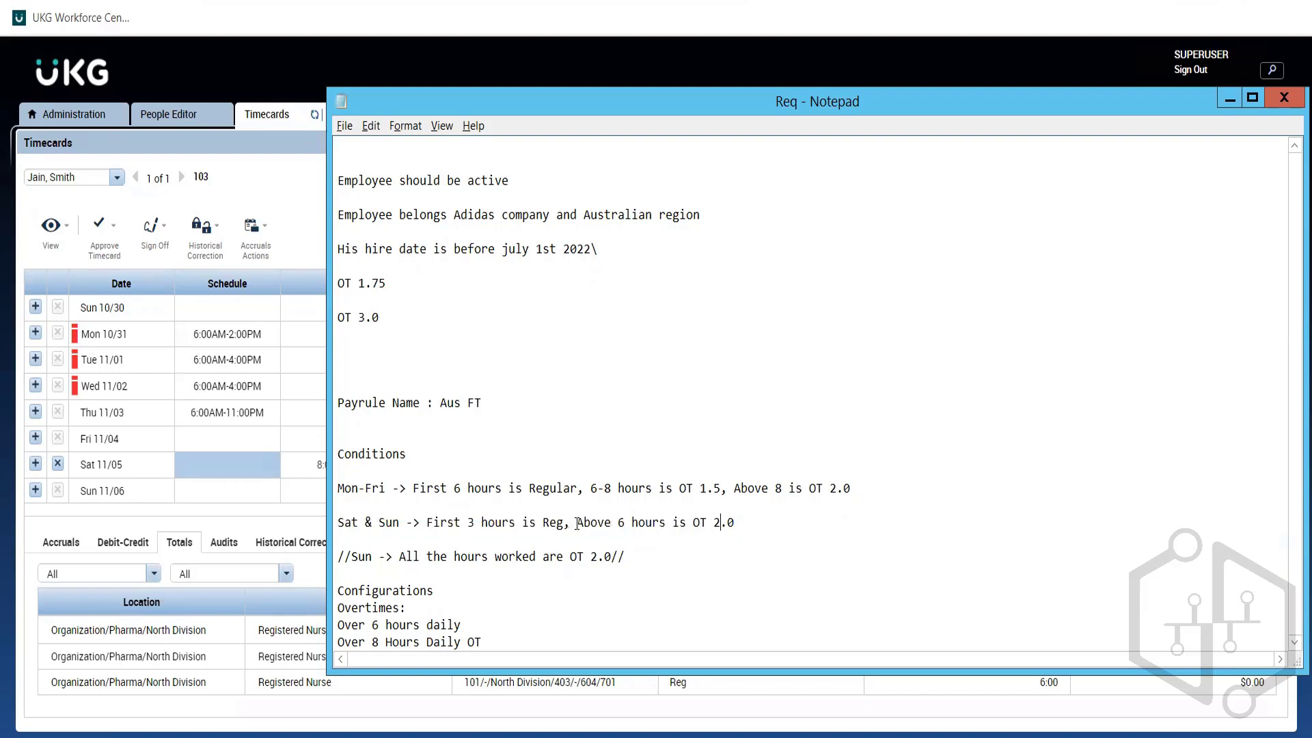
left_click_drag(576, 523, 670, 521)
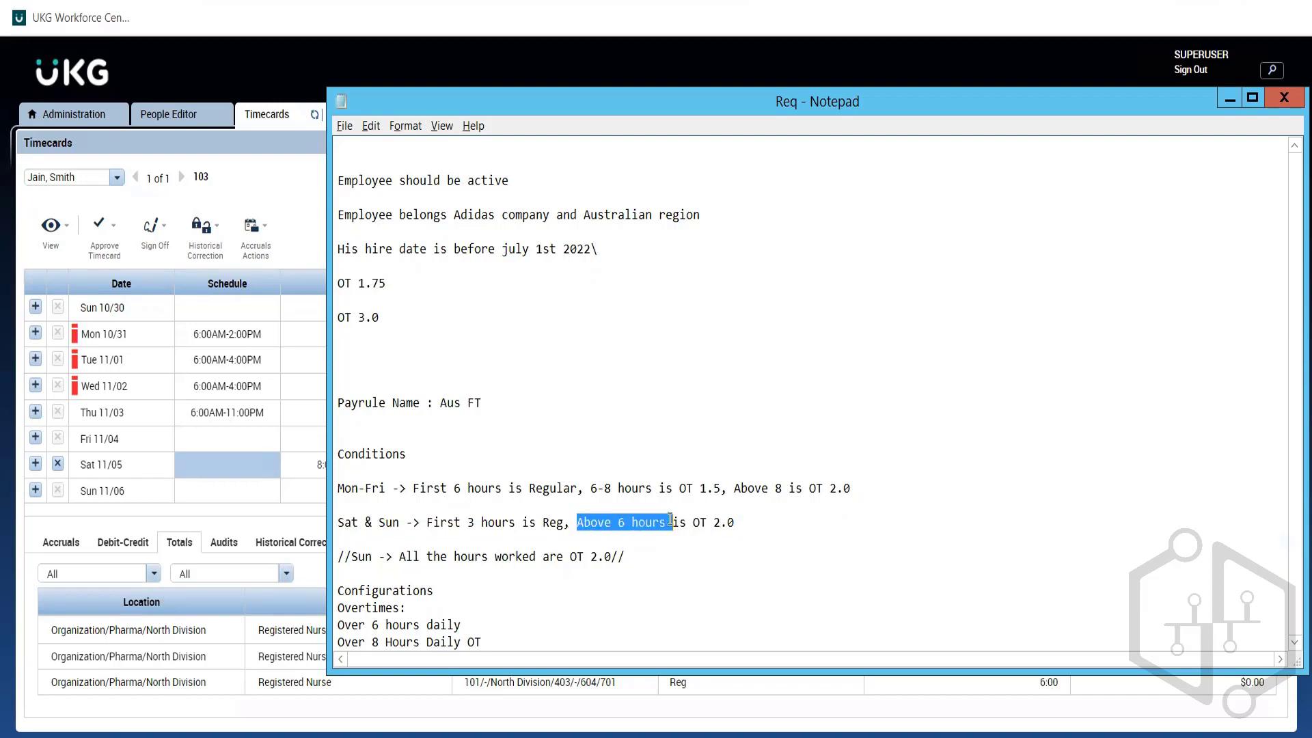
double_click(589, 488)
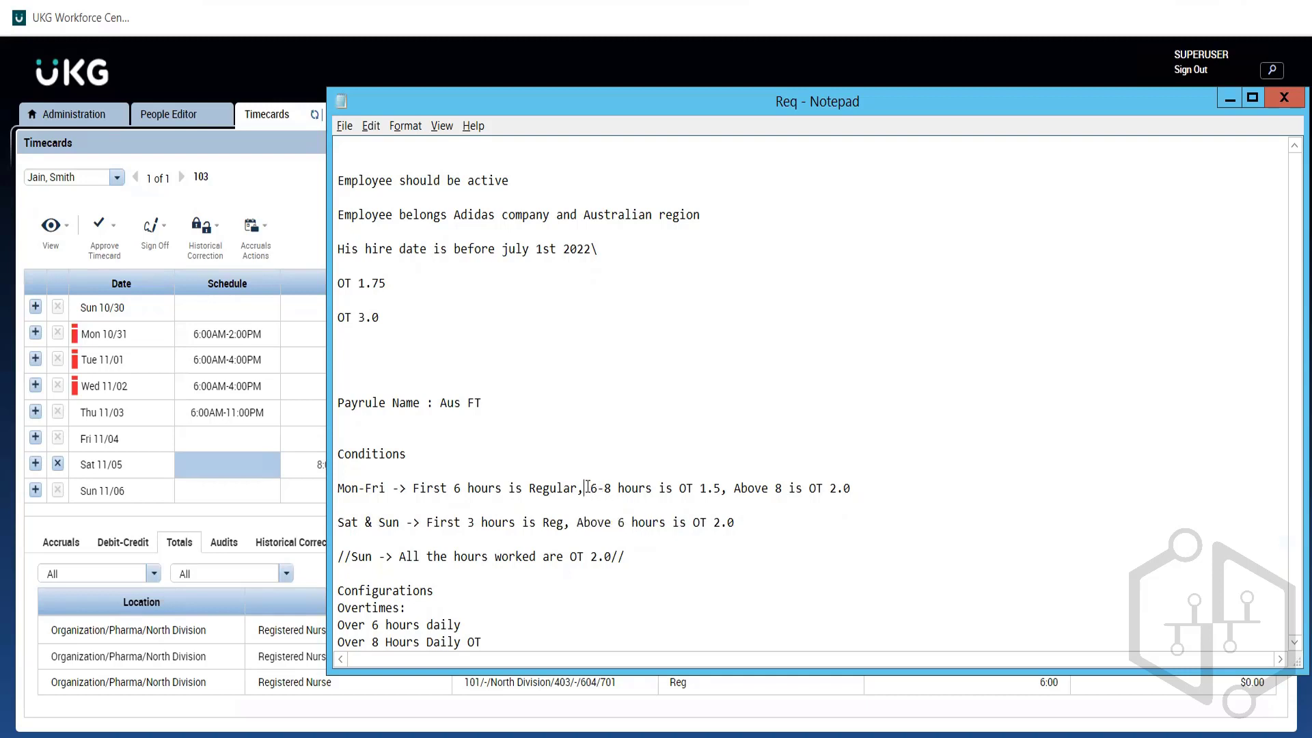
Change the Sat & Sun condition in the notes to "Above 3 hours is OT 2.0"
left_click(594, 557)
left_click(627, 522)
key("BackSpace")
type("3")
left_click(741, 536)
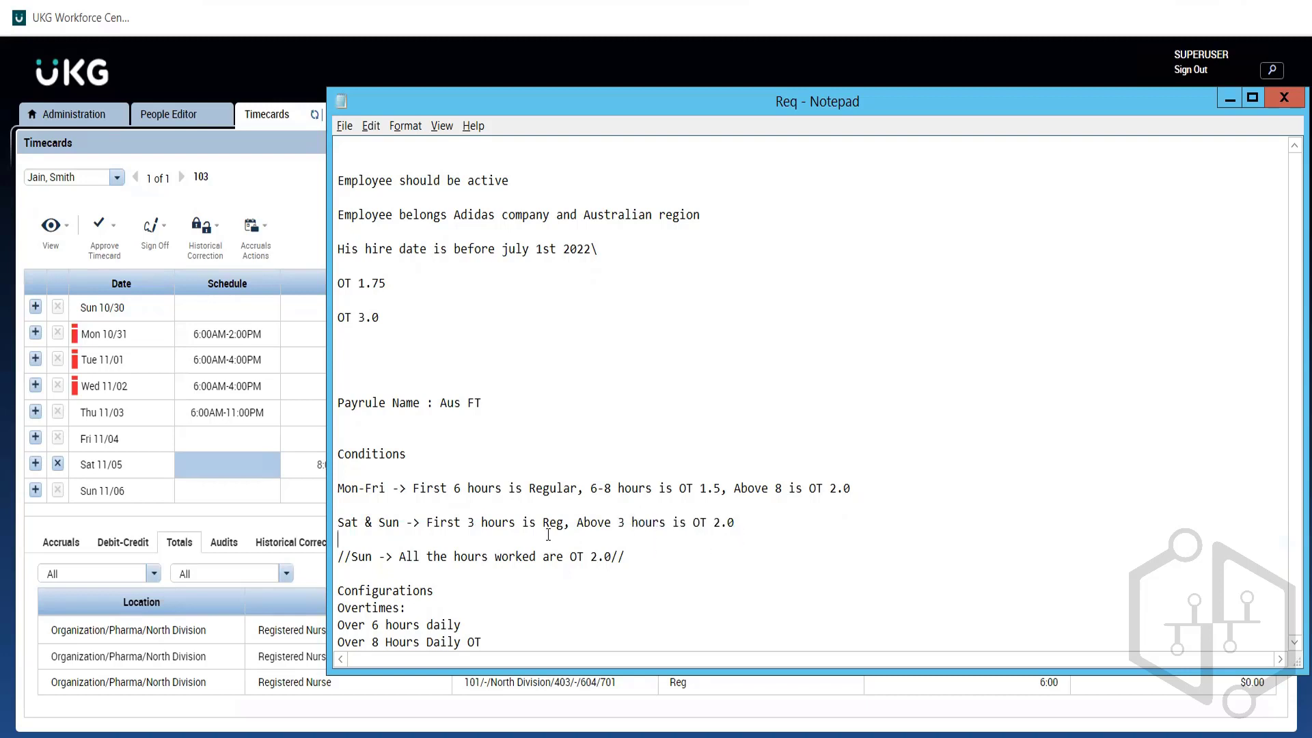
left_click(482, 523)
double_click(630, 523)
left_click(629, 523)
Switch to UKG Workforce Central, search the overtime rules for "*3*" and duplicate the Over 3 Hours Sat OT rule
left_click(58, 107)
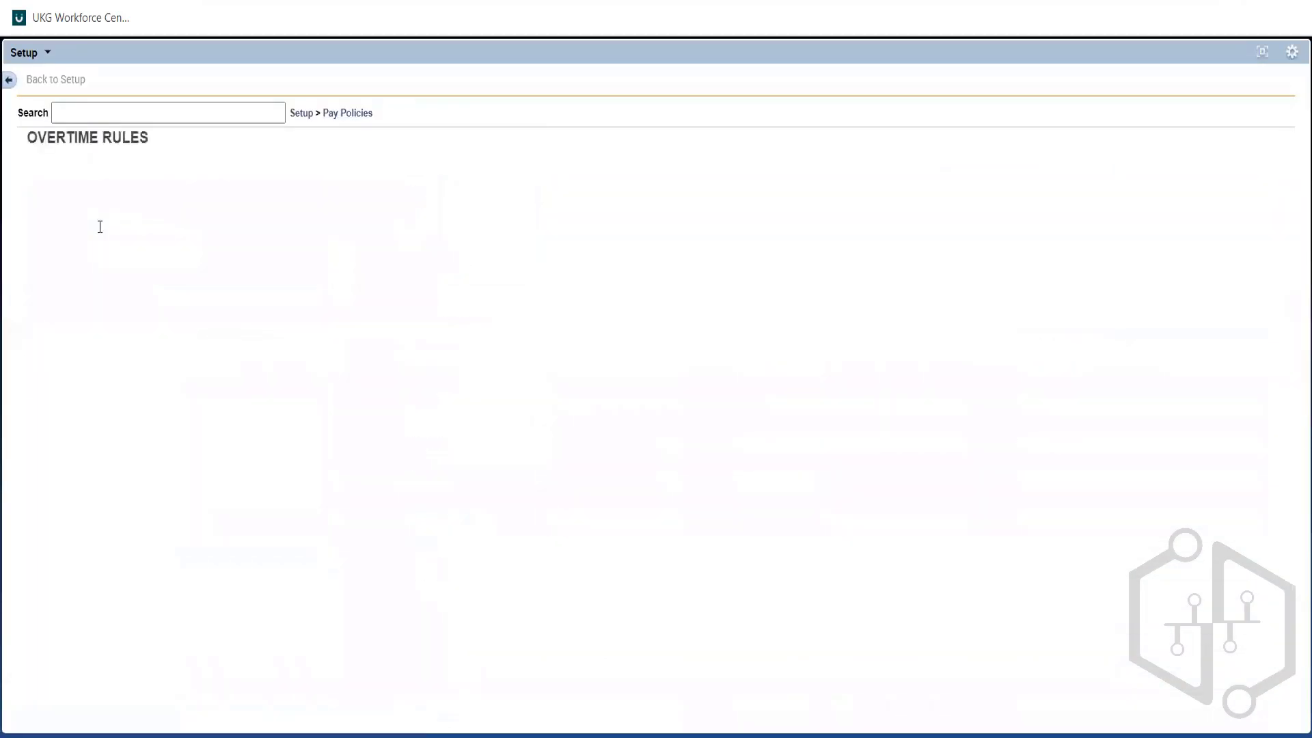
type("*3*")
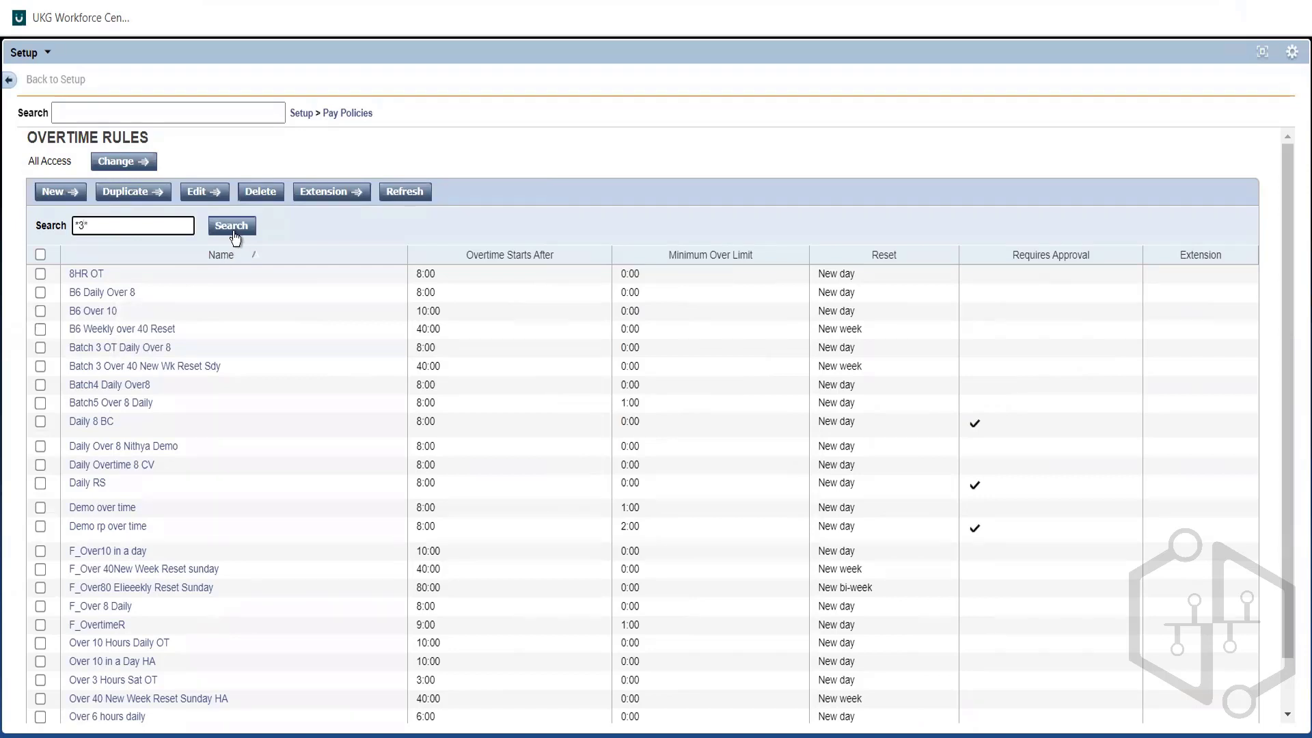
left_click(234, 228)
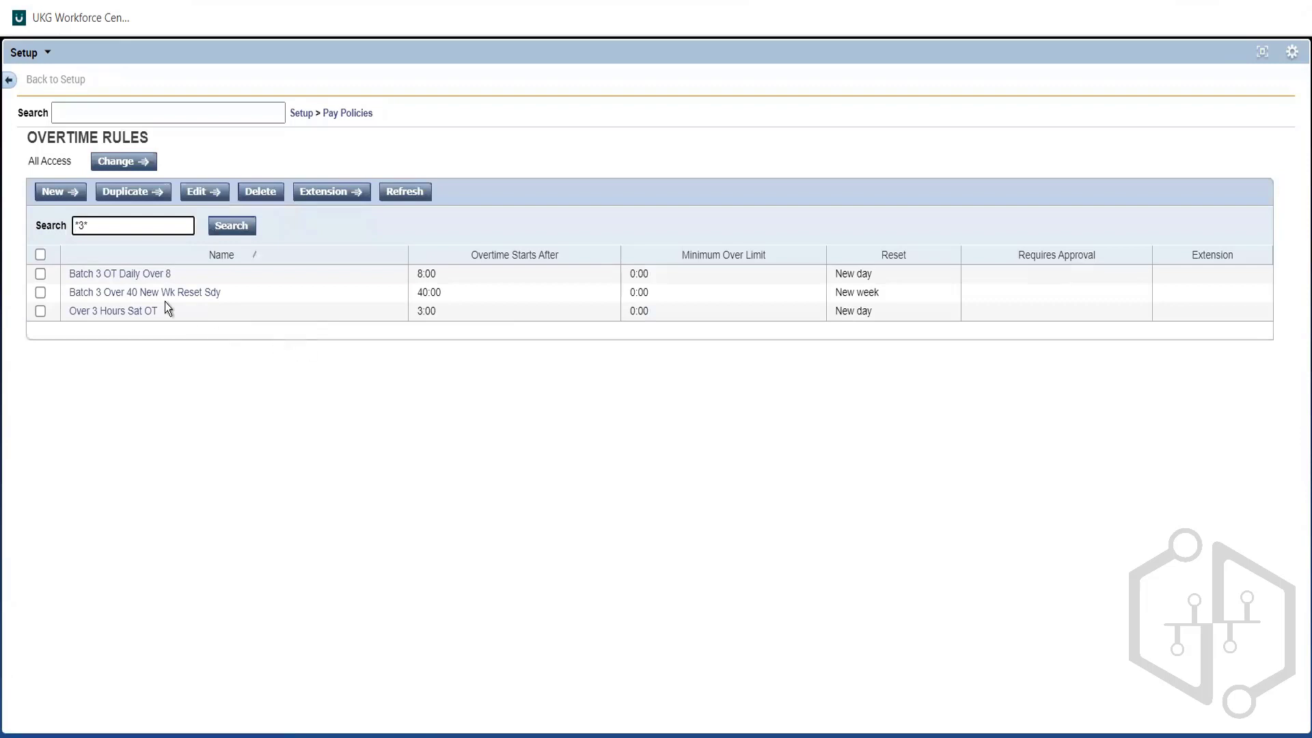
left_click(40, 312)
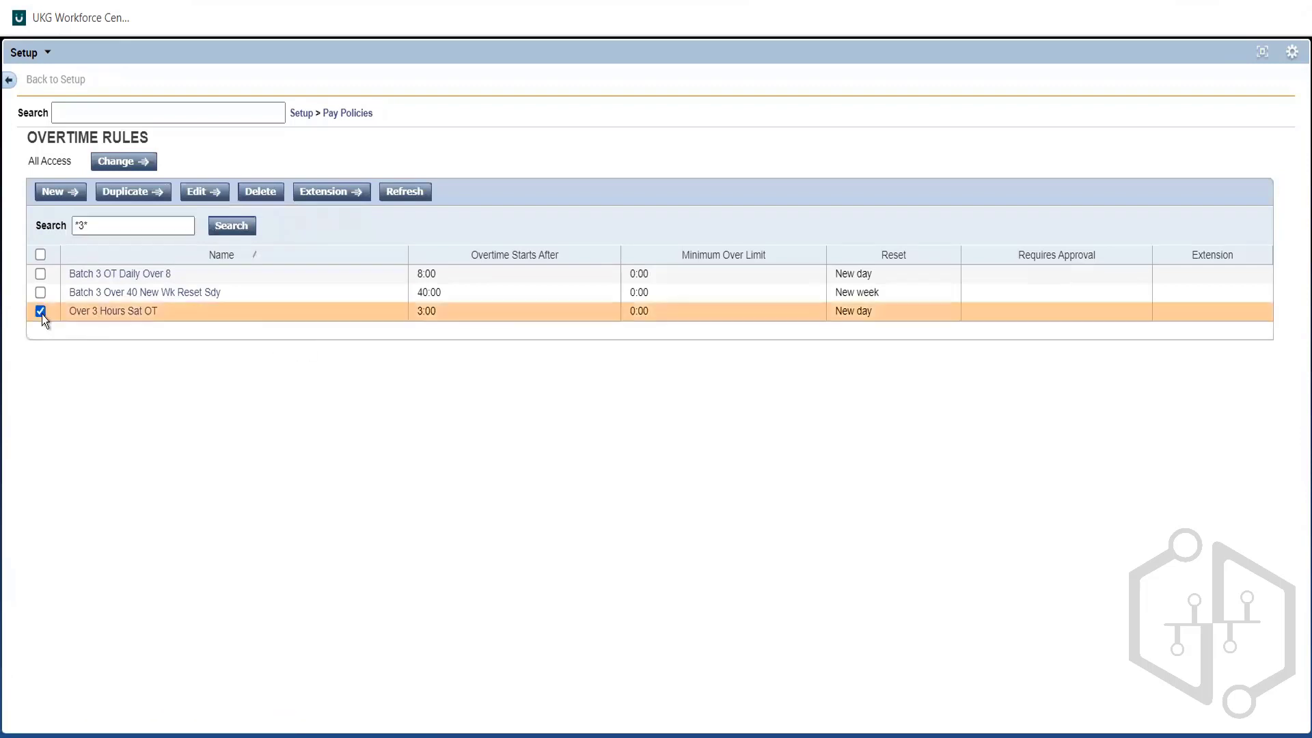
left_click(128, 194)
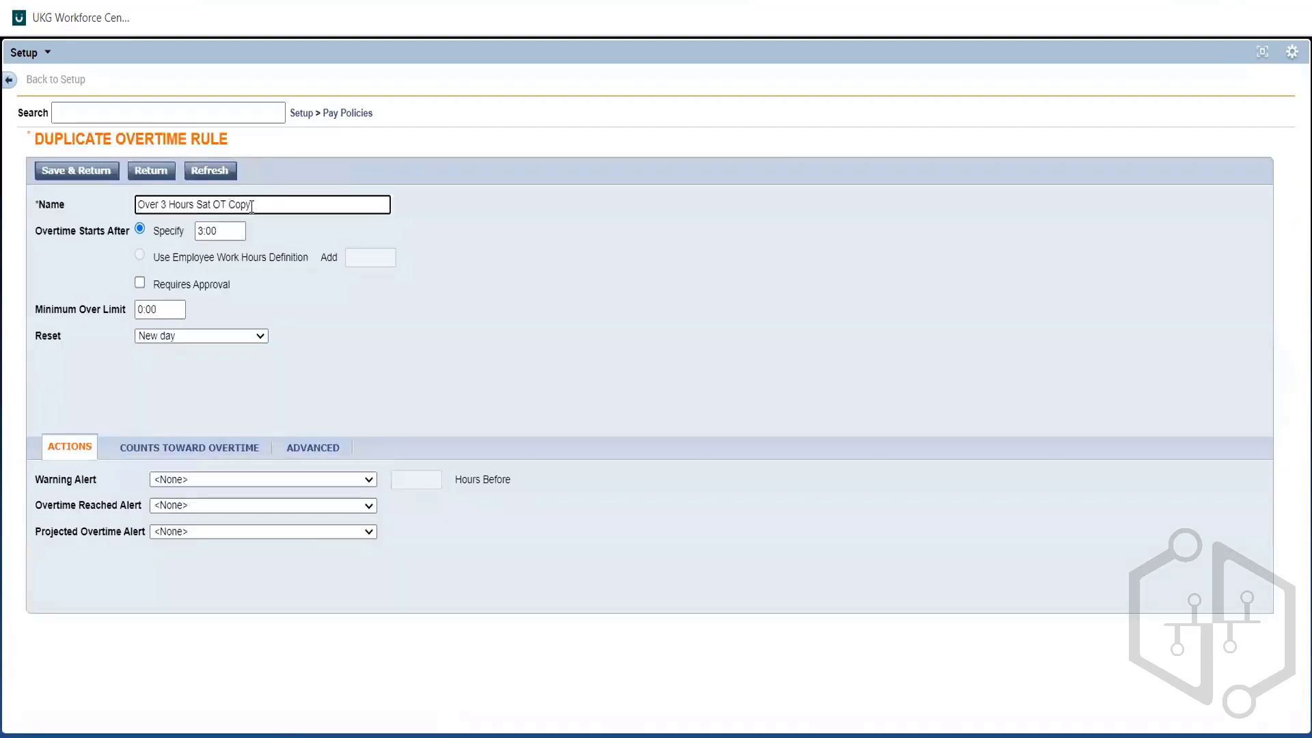
Name the duplicate overtime rule "Over 3 Hours weekend" and save it
key("BackSpace")
key("BackSpace")
key("BackSpace")
key("BackSpace")
key("BackSpace")
key("BackSpace")
key("BackSpace")
key("BackSpace")
key("BackSpace")
key("BackSpace")
key("BackSpace")
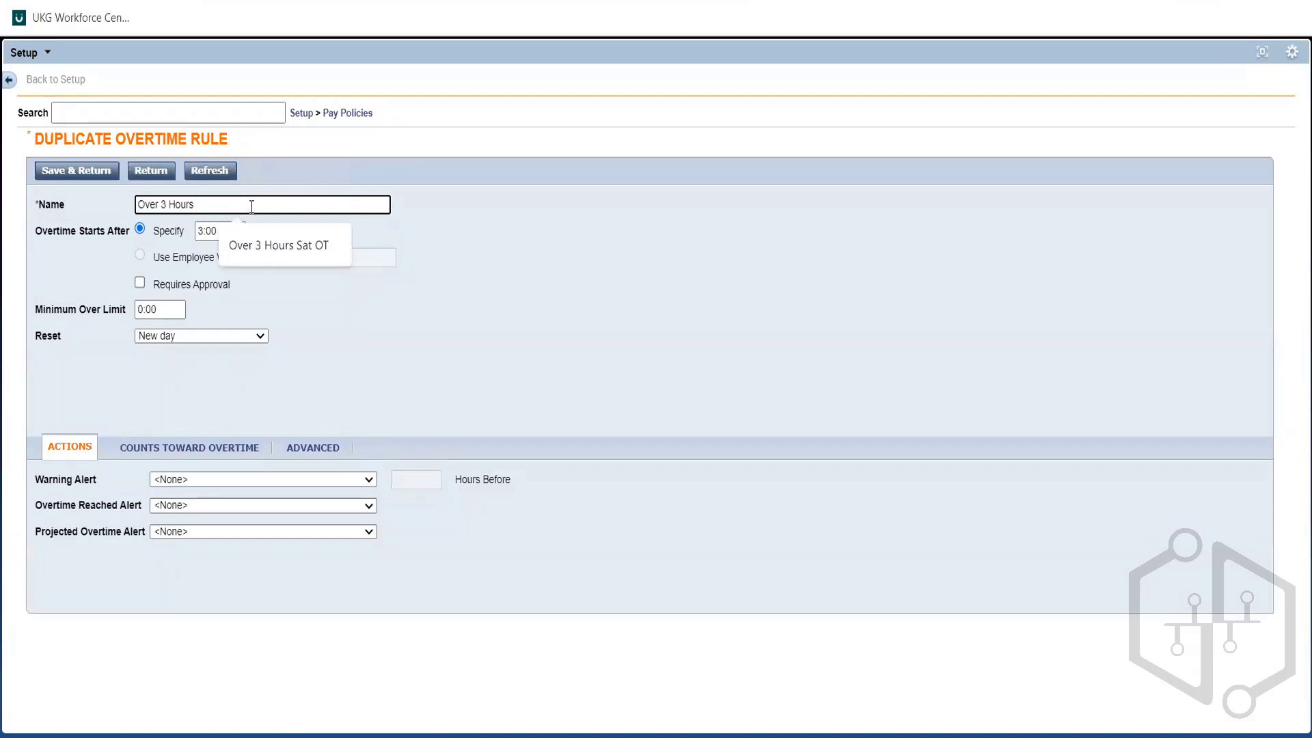
type("weeken")
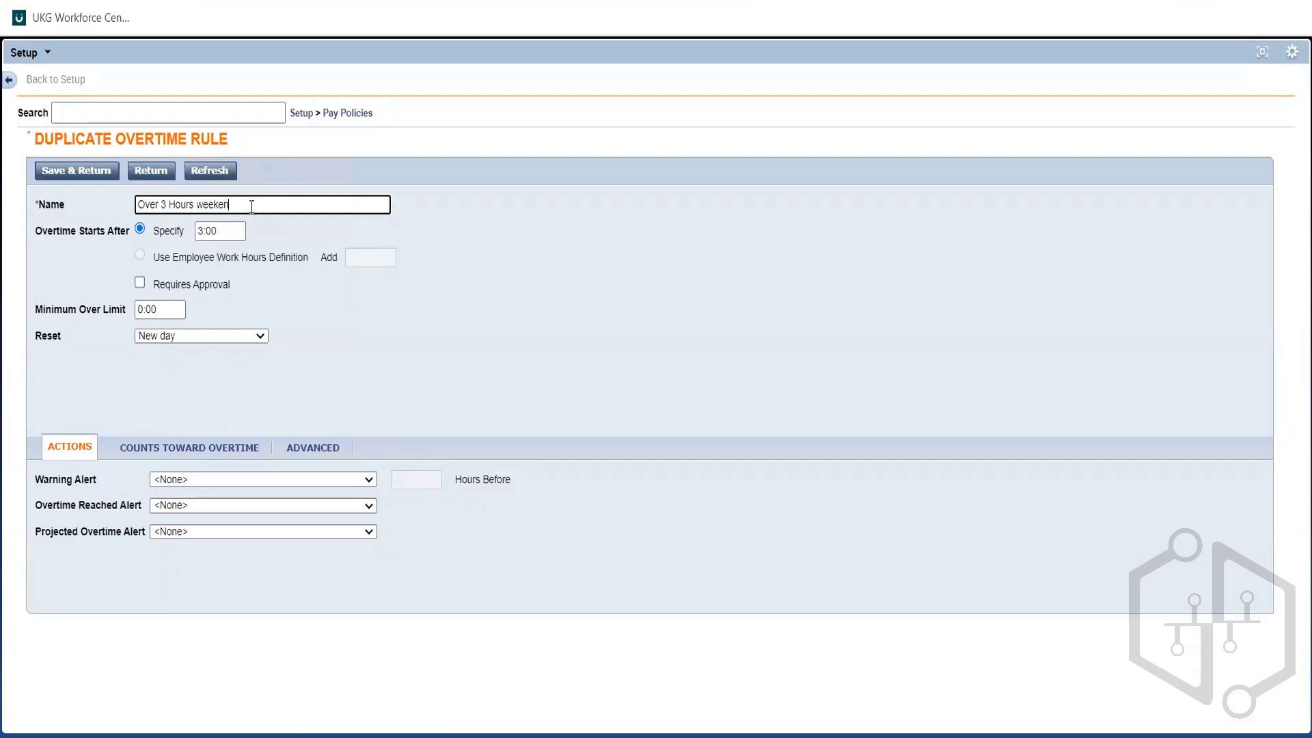
type("d")
left_click(166, 252)
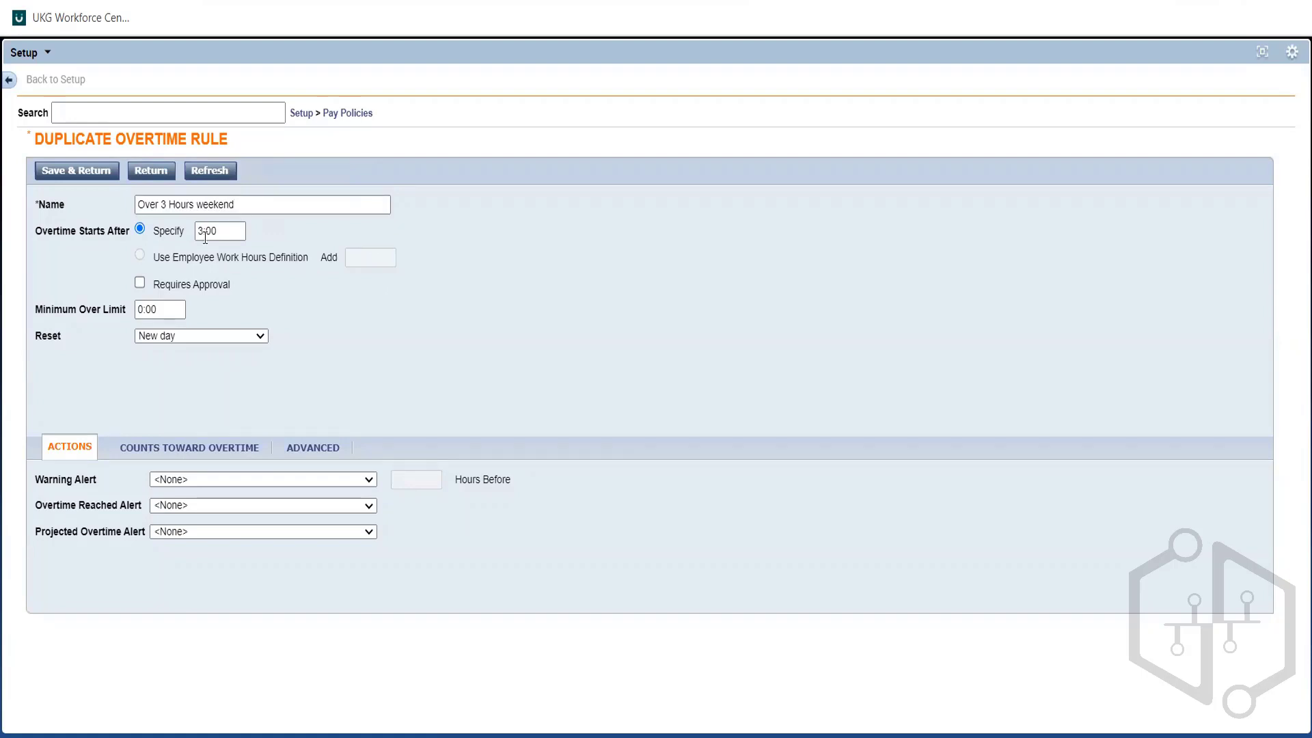
left_click(205, 238)
left_click(227, 372)
left_click(203, 234)
left_click(253, 272)
left_click(71, 172)
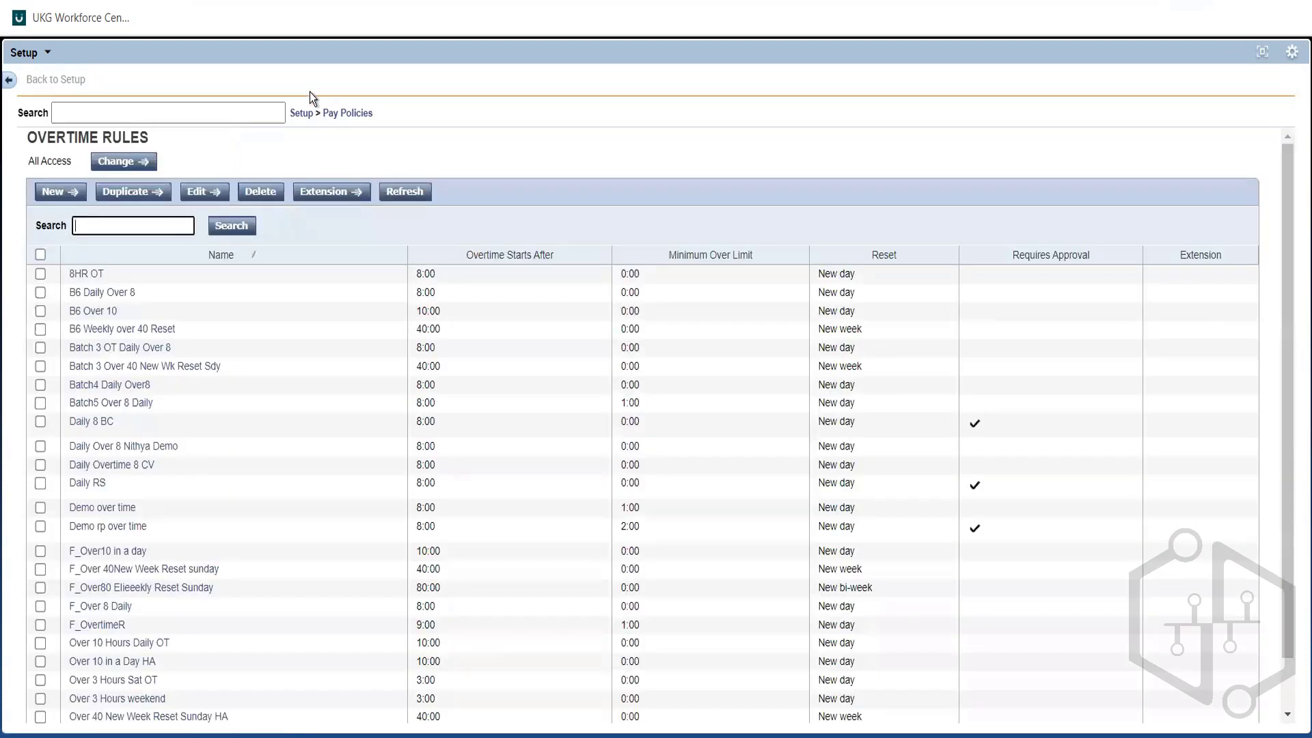
Start a new zone rule named "Aus weekend zone" of the Days of week type, applying to Sat and Sun
left_click(327, 115)
left_click(327, 118)
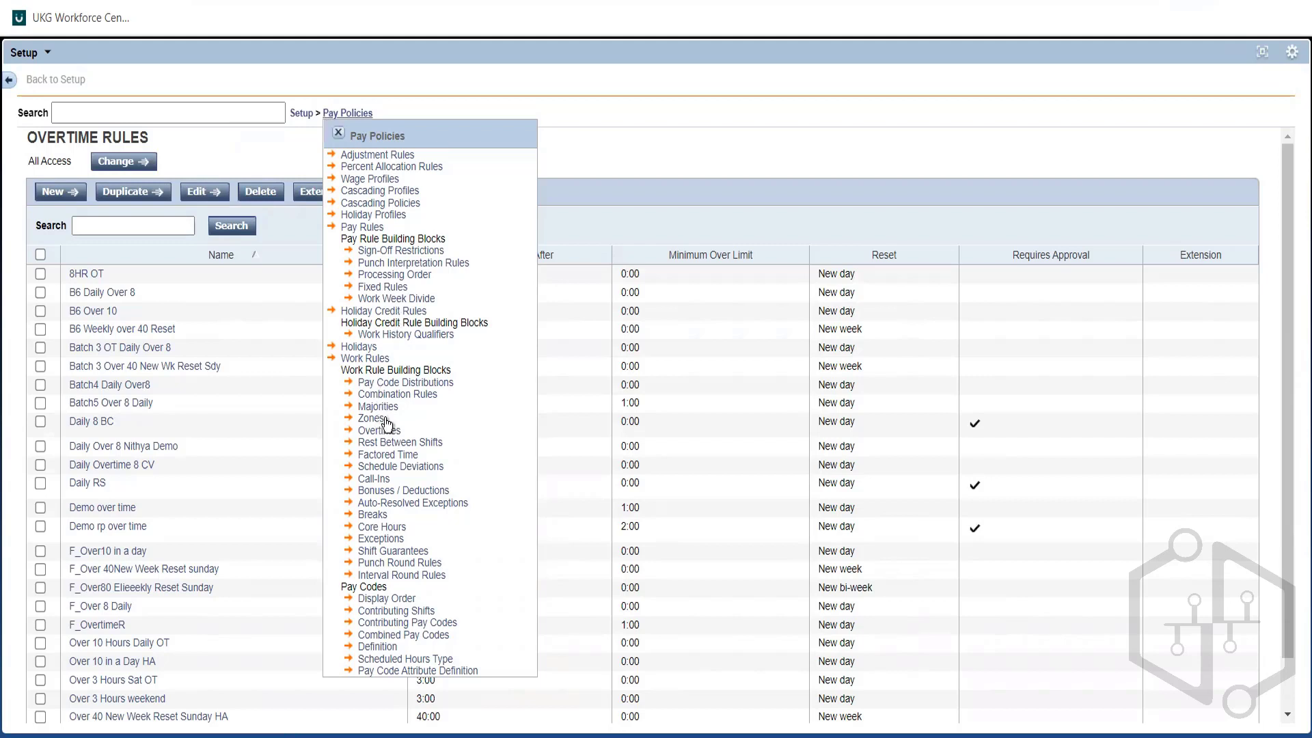
left_click(369, 419)
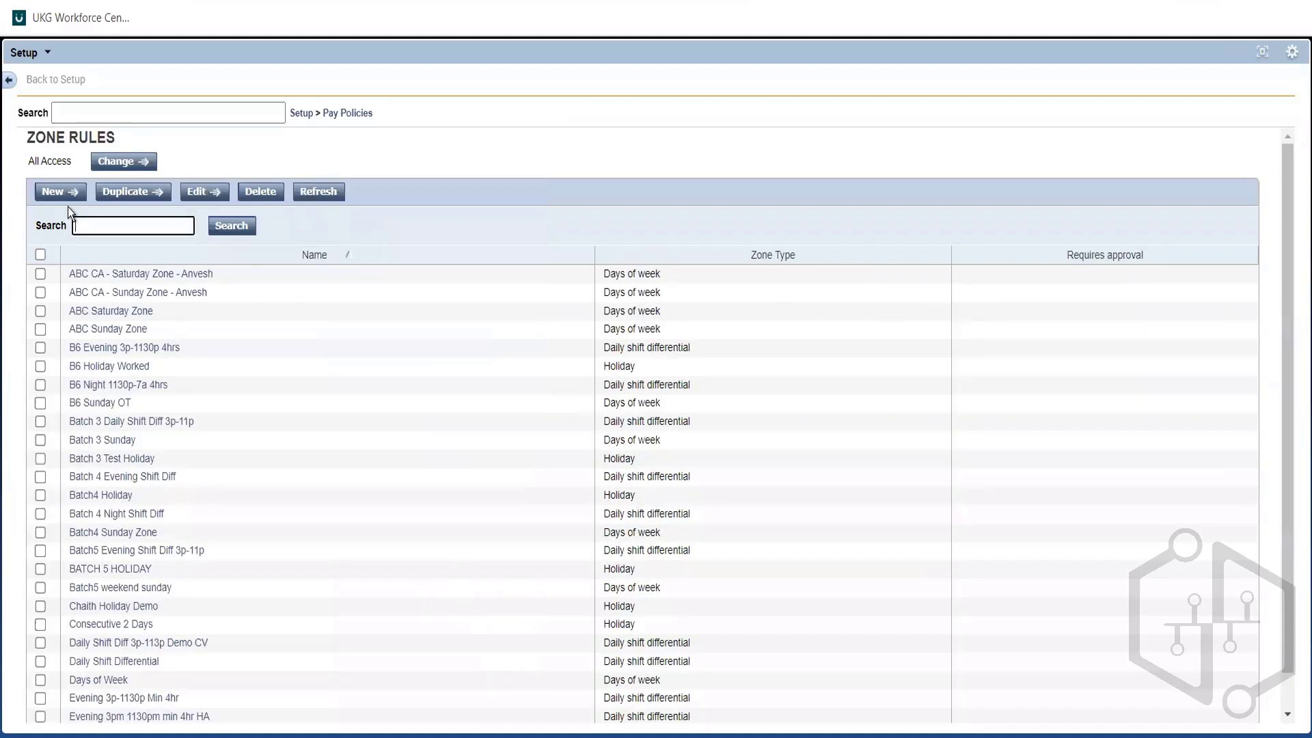
left_click(55, 195)
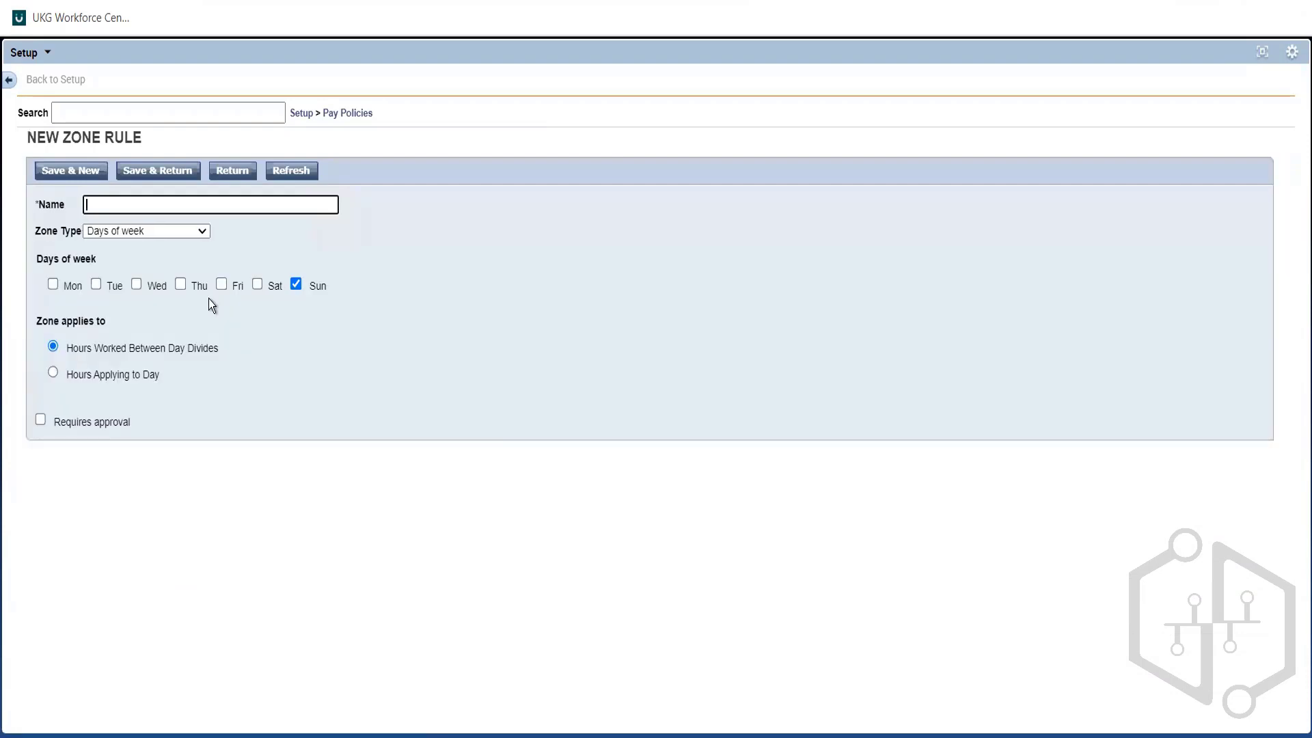
type("Aus ")
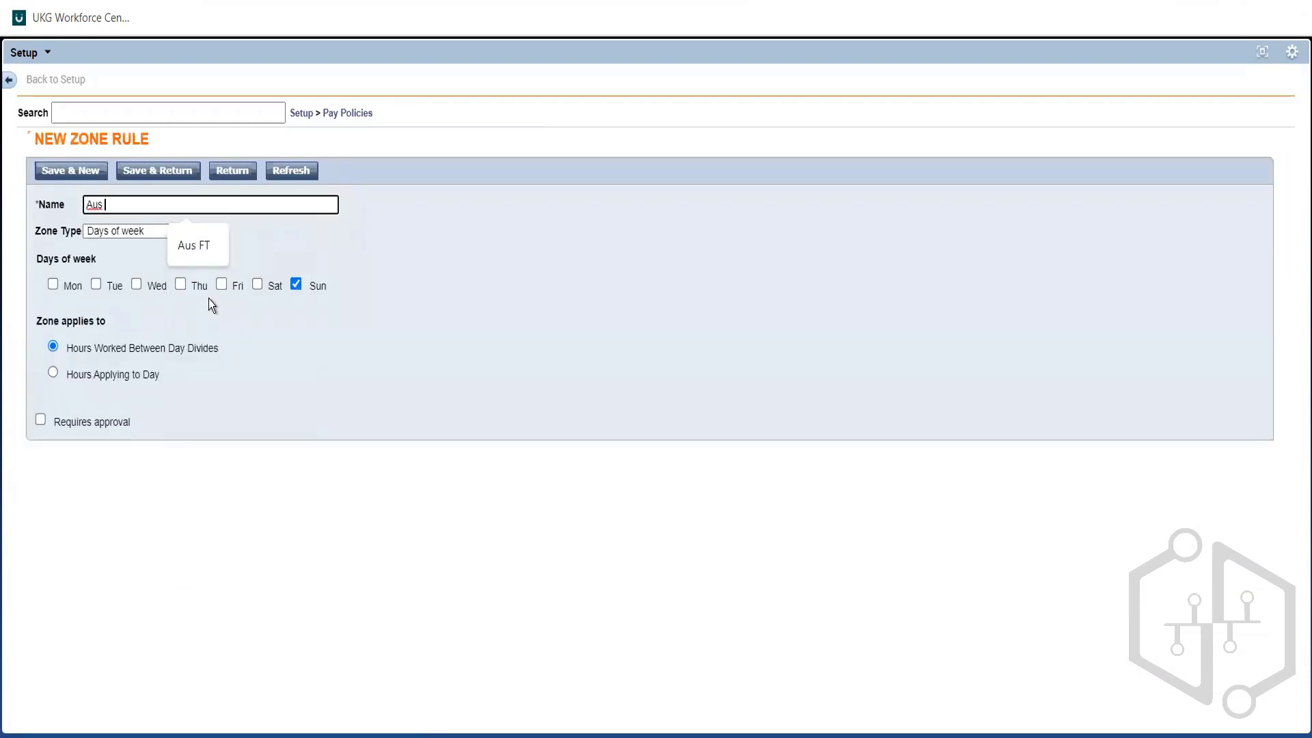
type("wee")
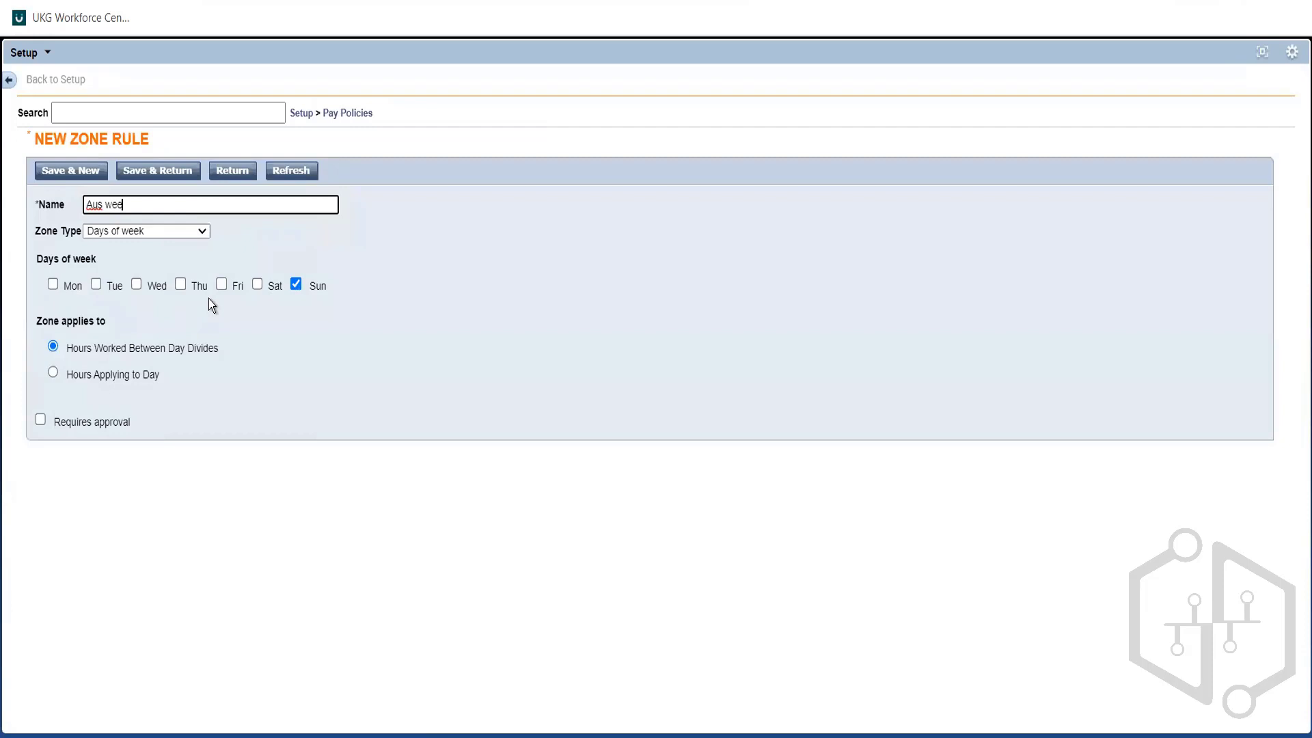
type("kend zone")
left_click(468, 367)
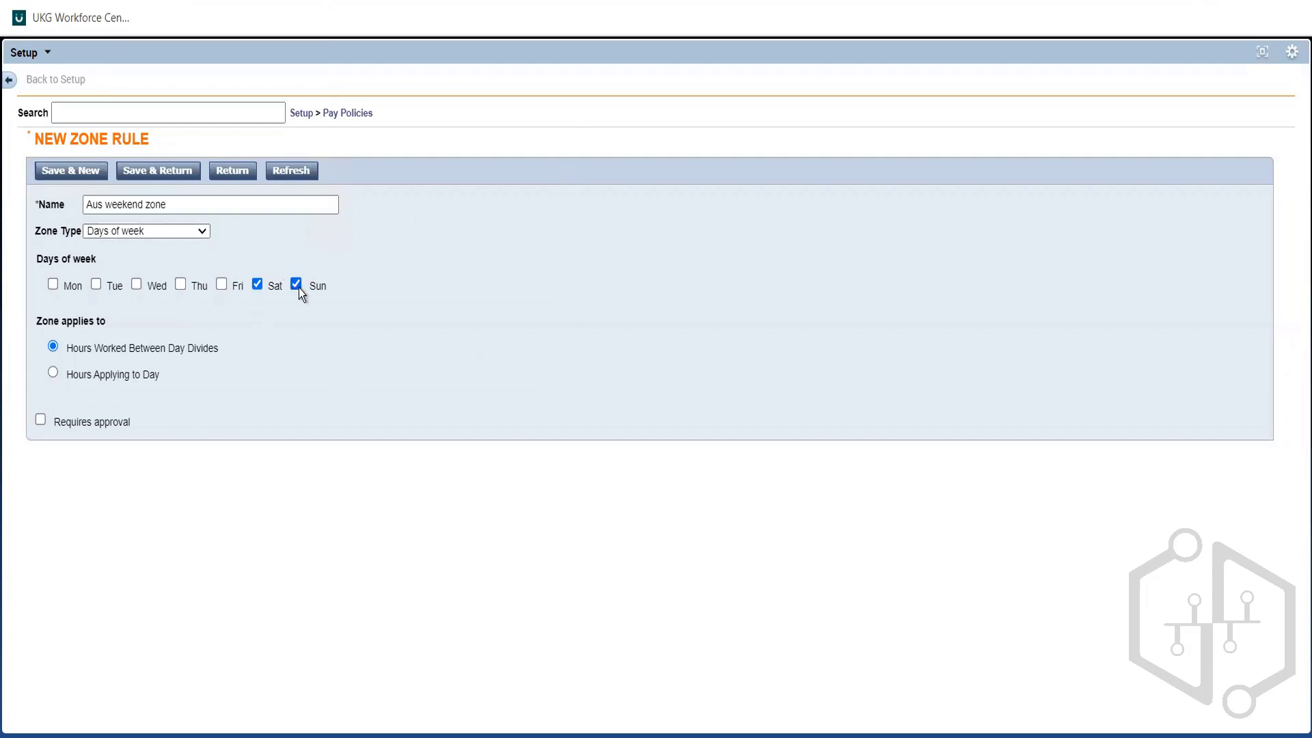
Preview the Daily shift differential and Weekend differential zone types for the new zone rule and switch back to Days of week
left_click(191, 232)
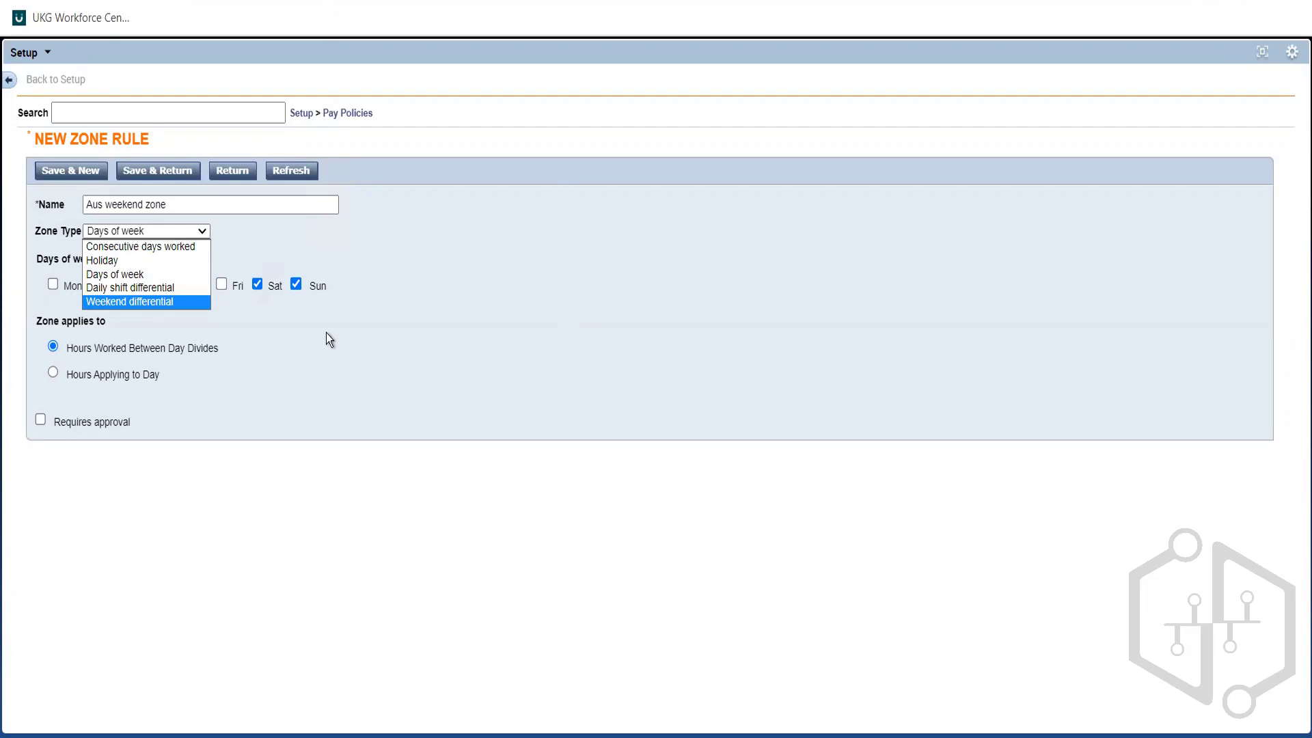
left_click(151, 288)
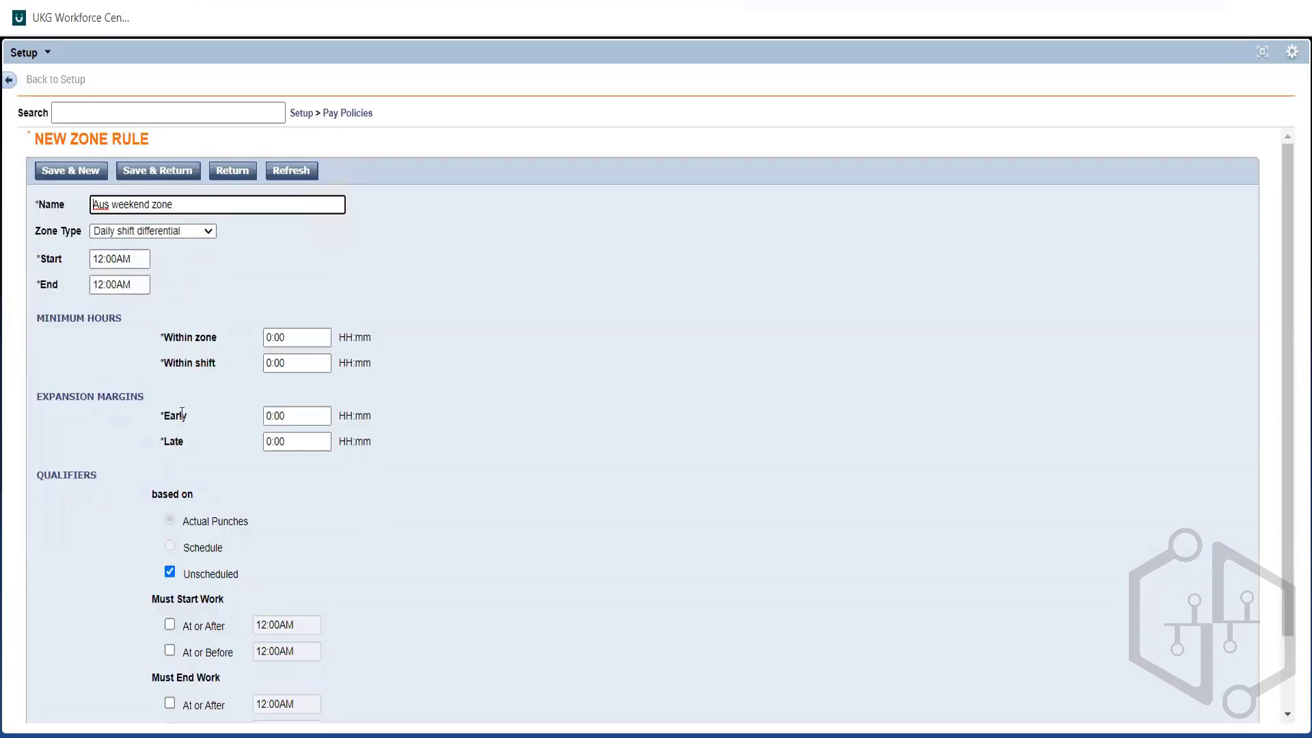
left_click(102, 260)
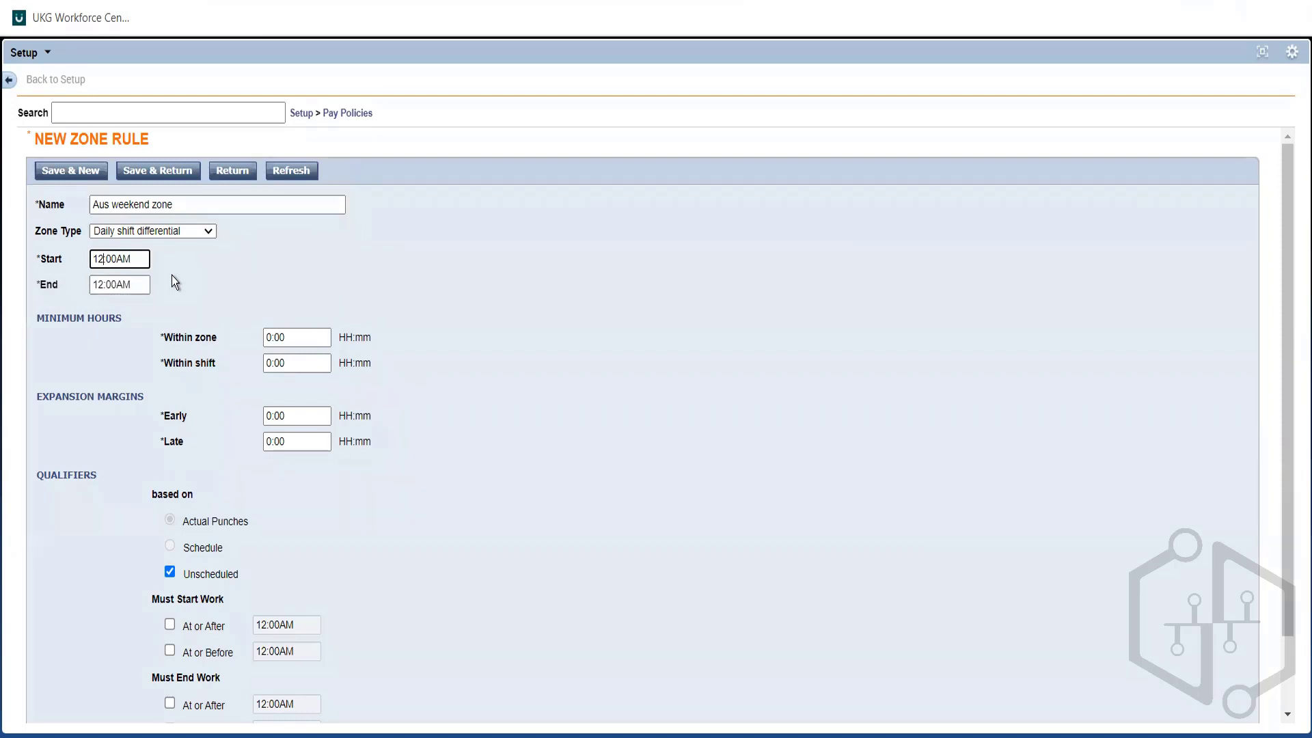
left_click(205, 232)
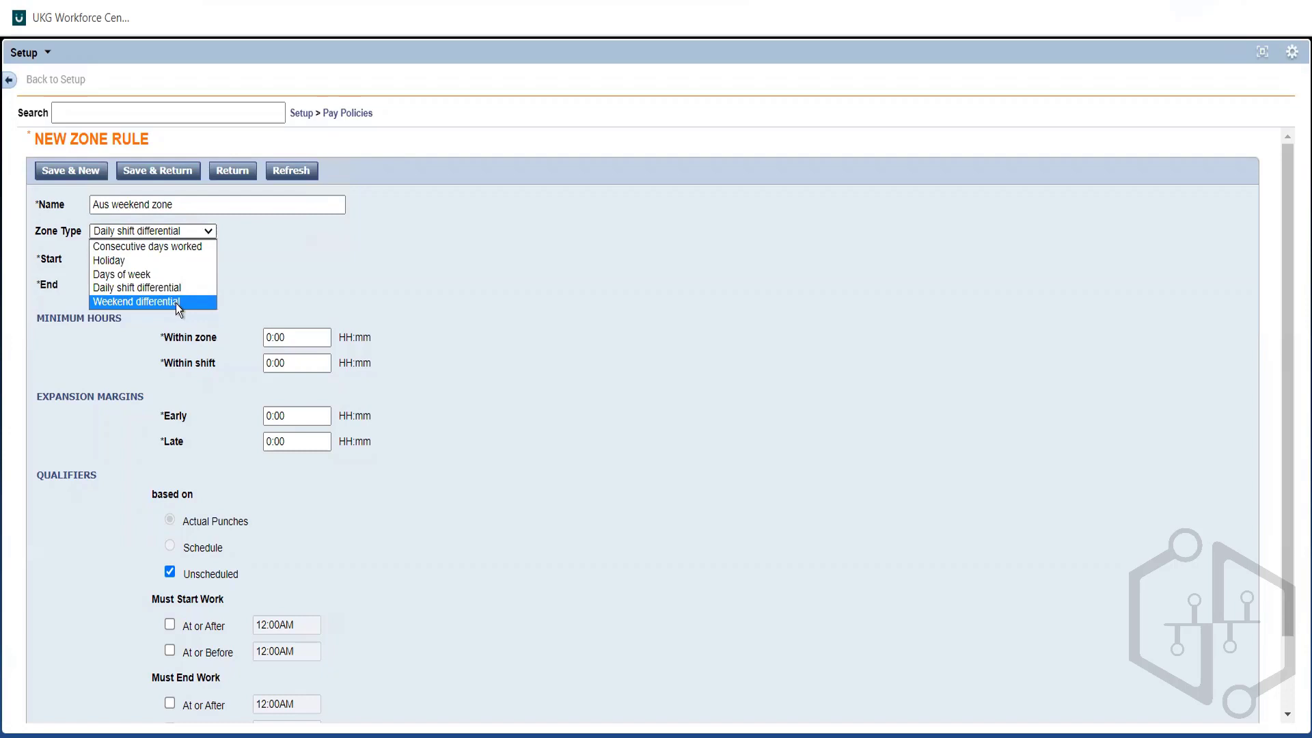
left_click(175, 303)
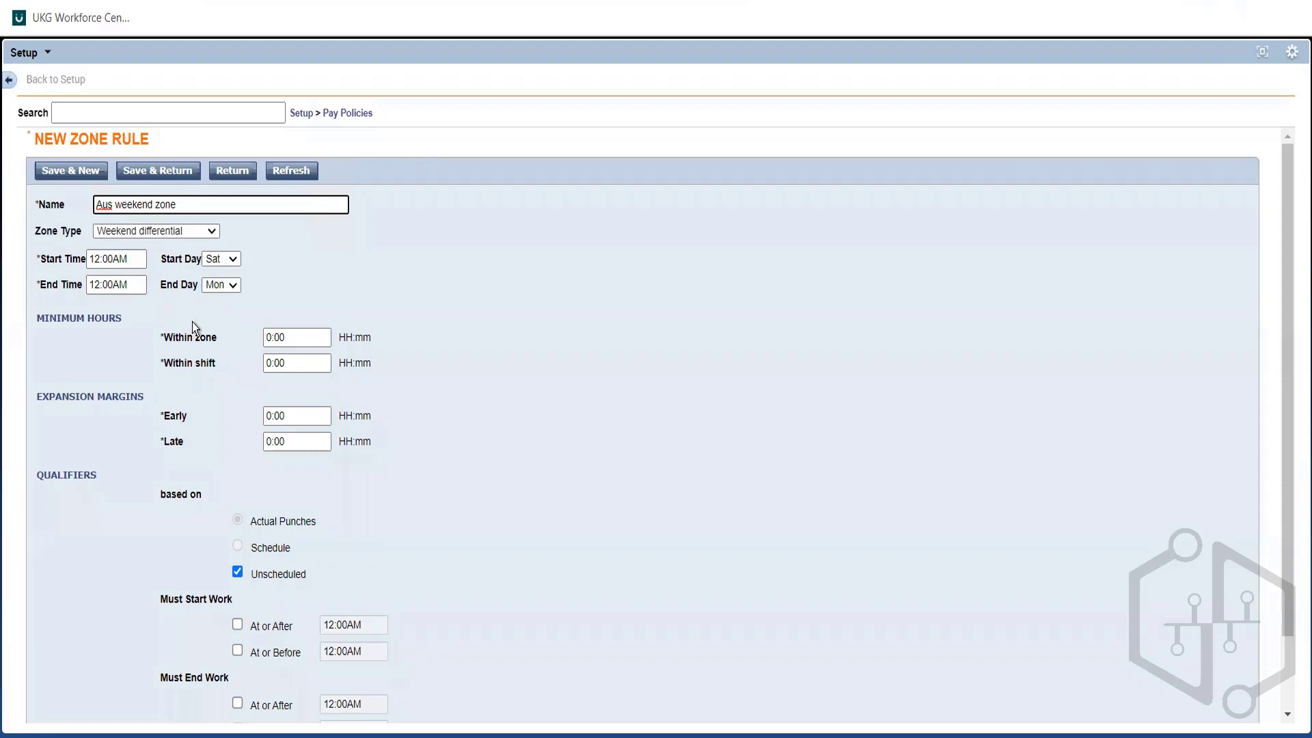
left_click(199, 235)
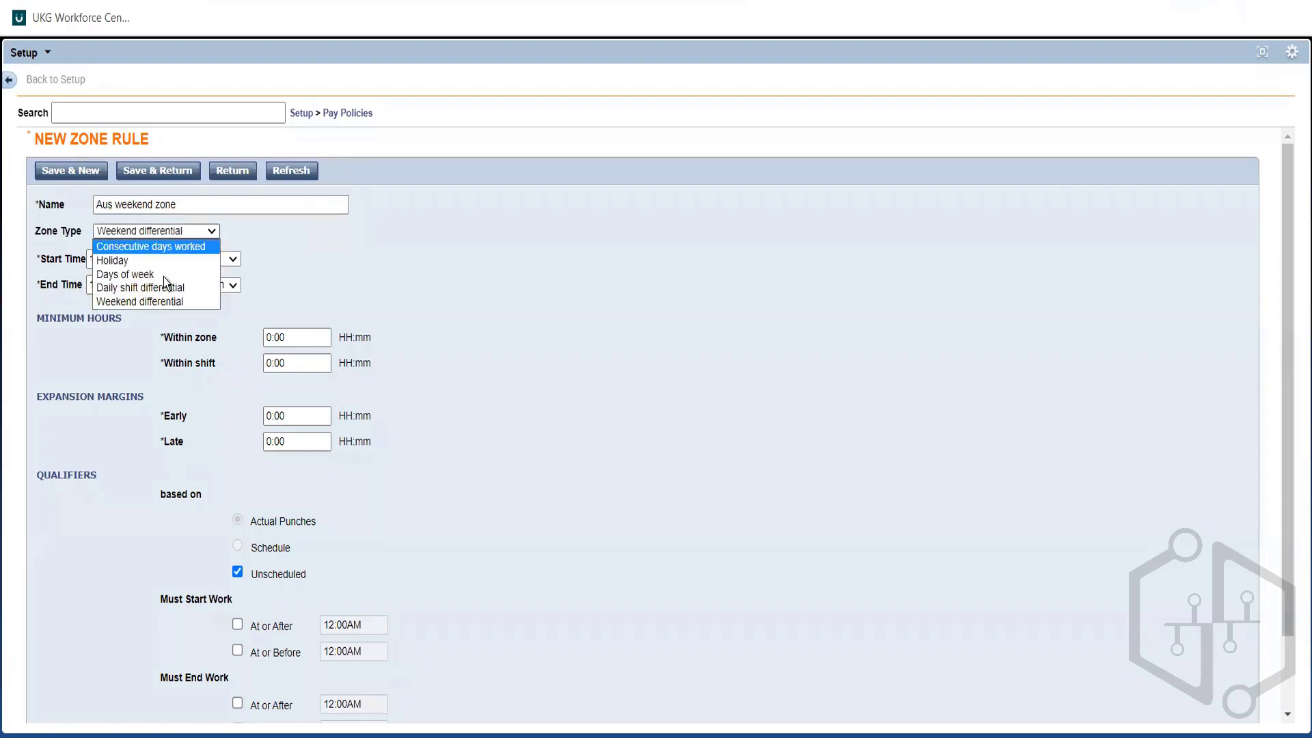
left_click(164, 277)
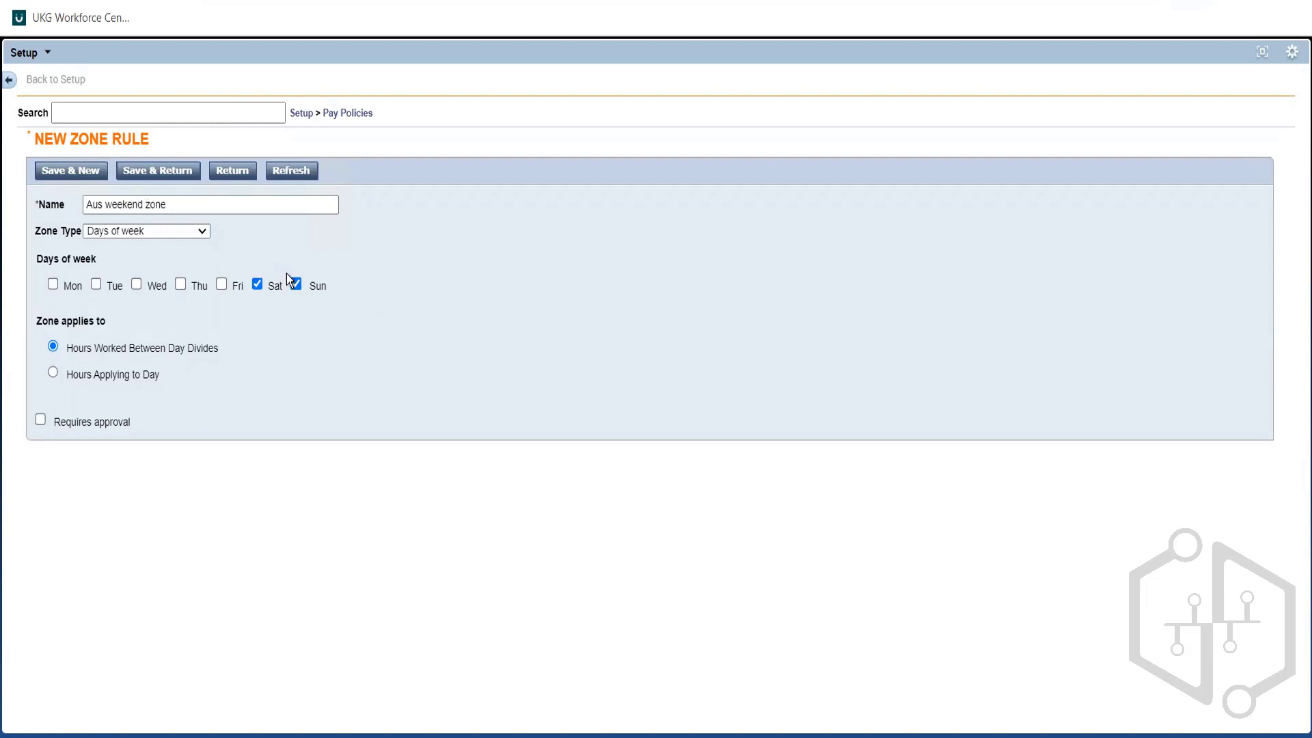
Save the Aus weekend zone rule and open the Aus FT combination rule for editing
left_click(177, 171)
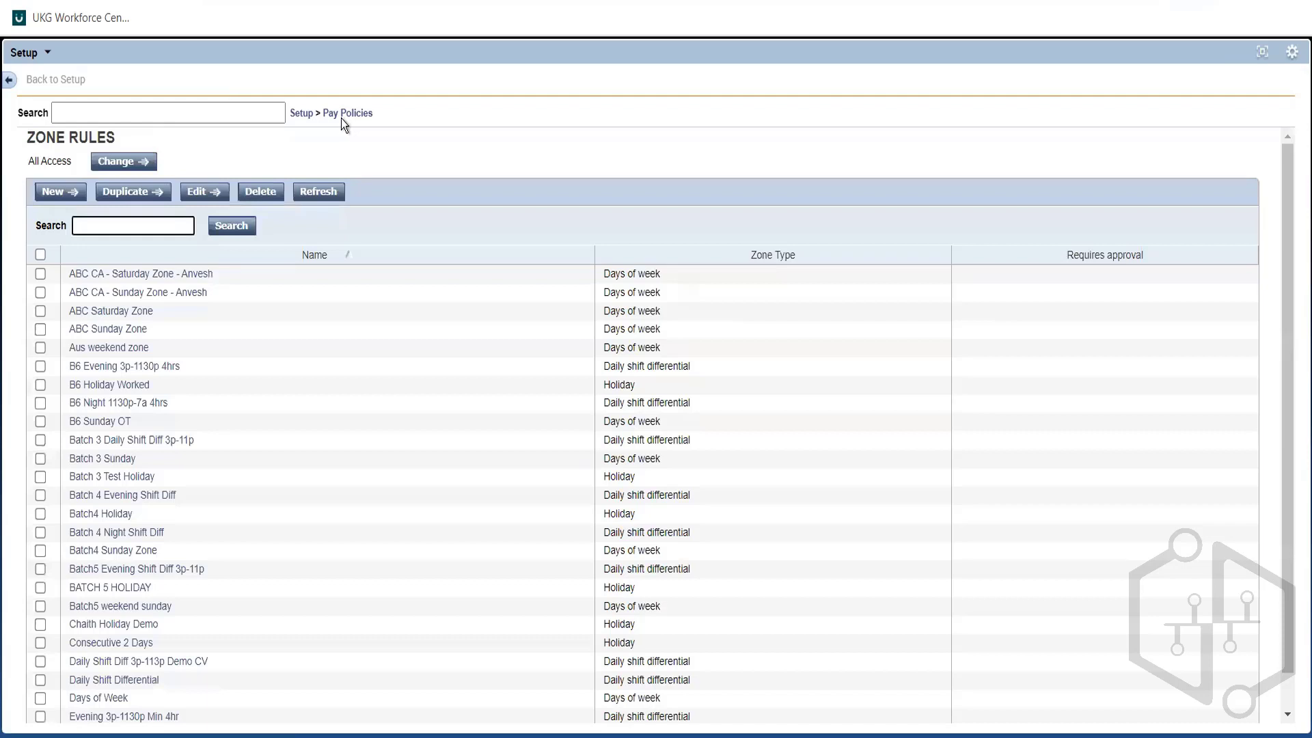
left_click(347, 113)
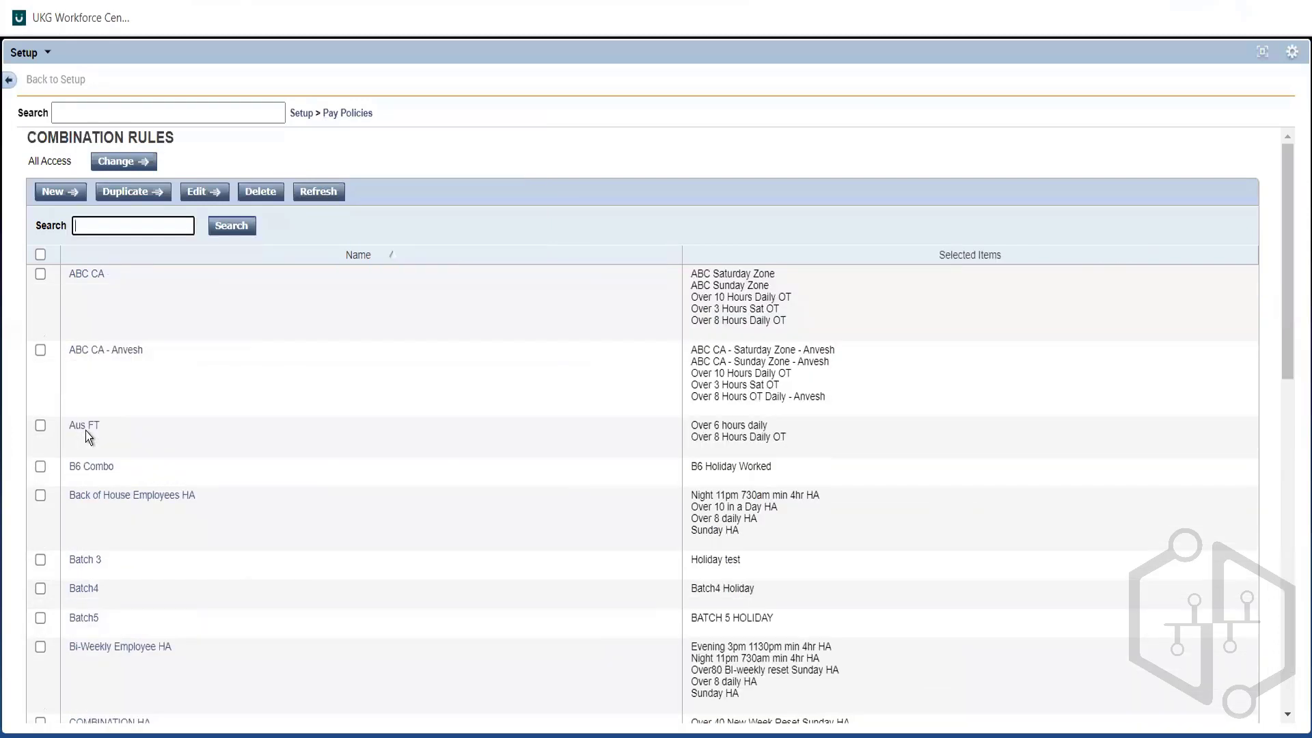
left_click(84, 431)
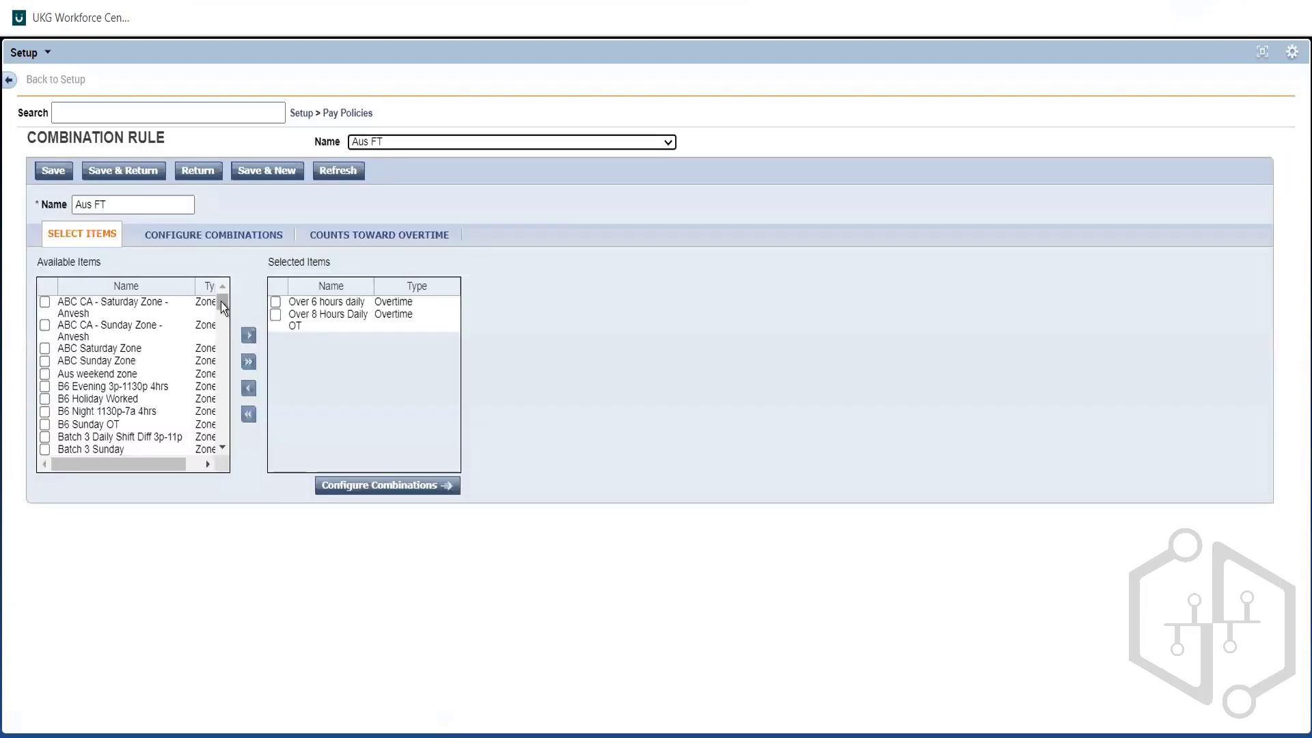
Add Aus weekend zone and Over 3 Hours weekend to the selected items of the Aus FT combination rule
left_click(45, 374)
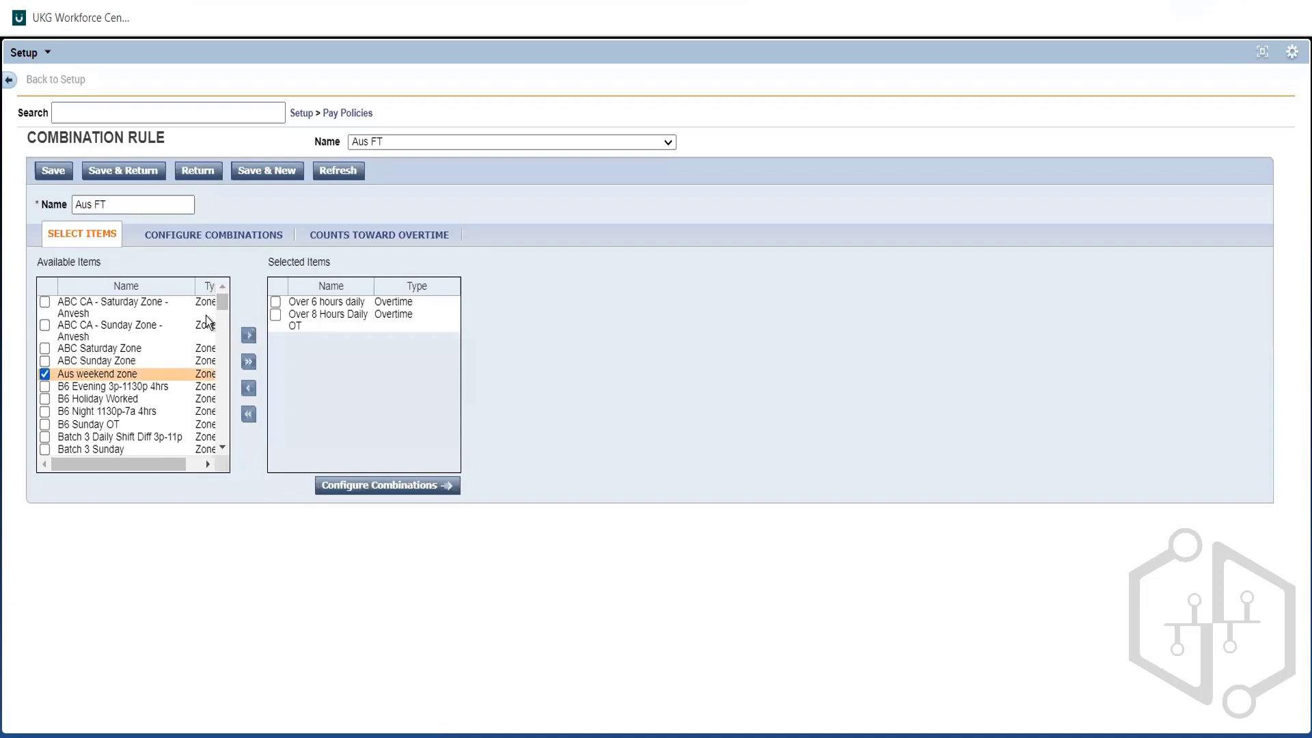
left_click(249, 336)
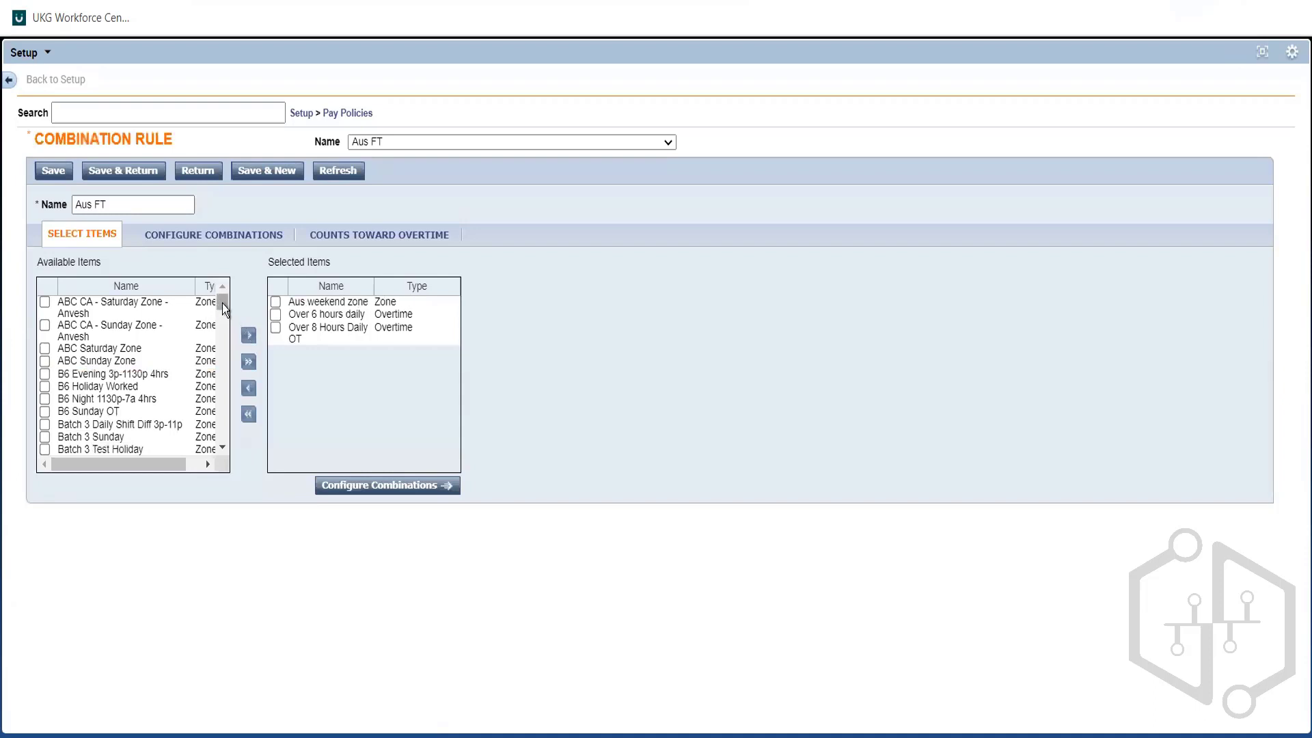
left_click_drag(223, 307, 228, 361)
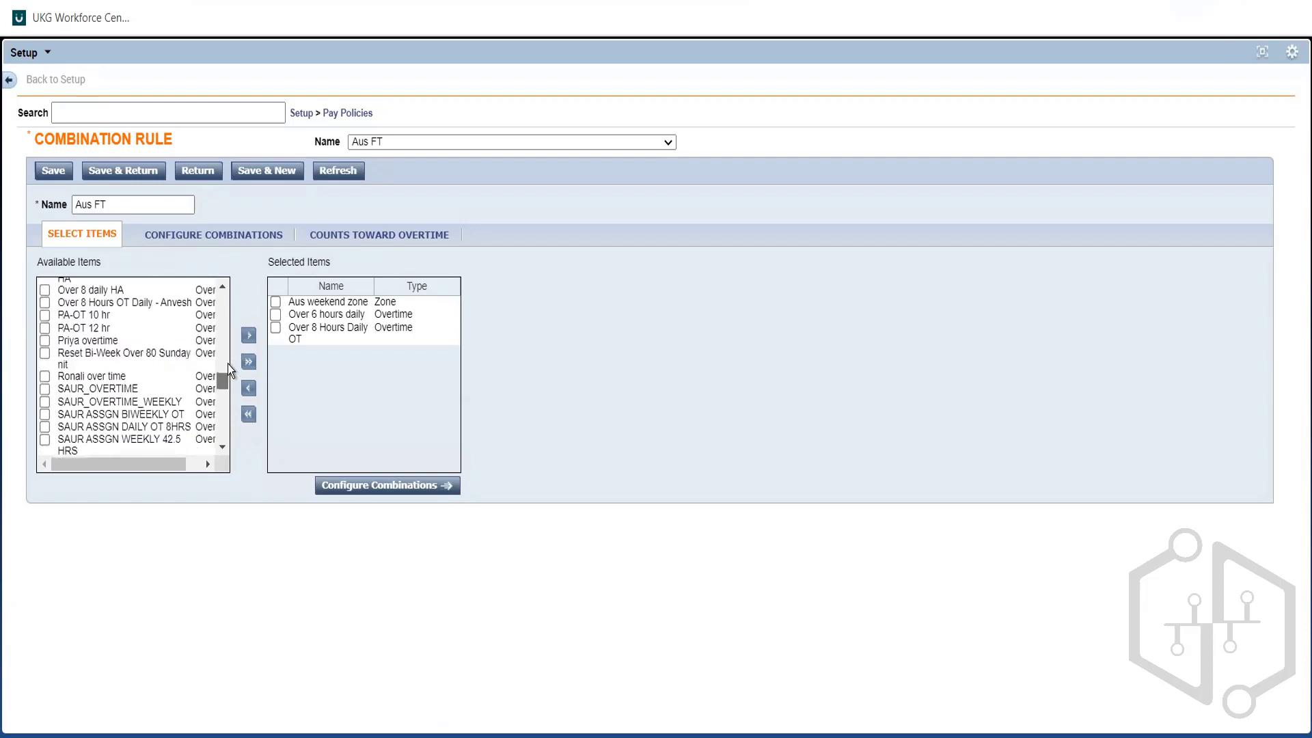
scroll(228, 374, "up", 10)
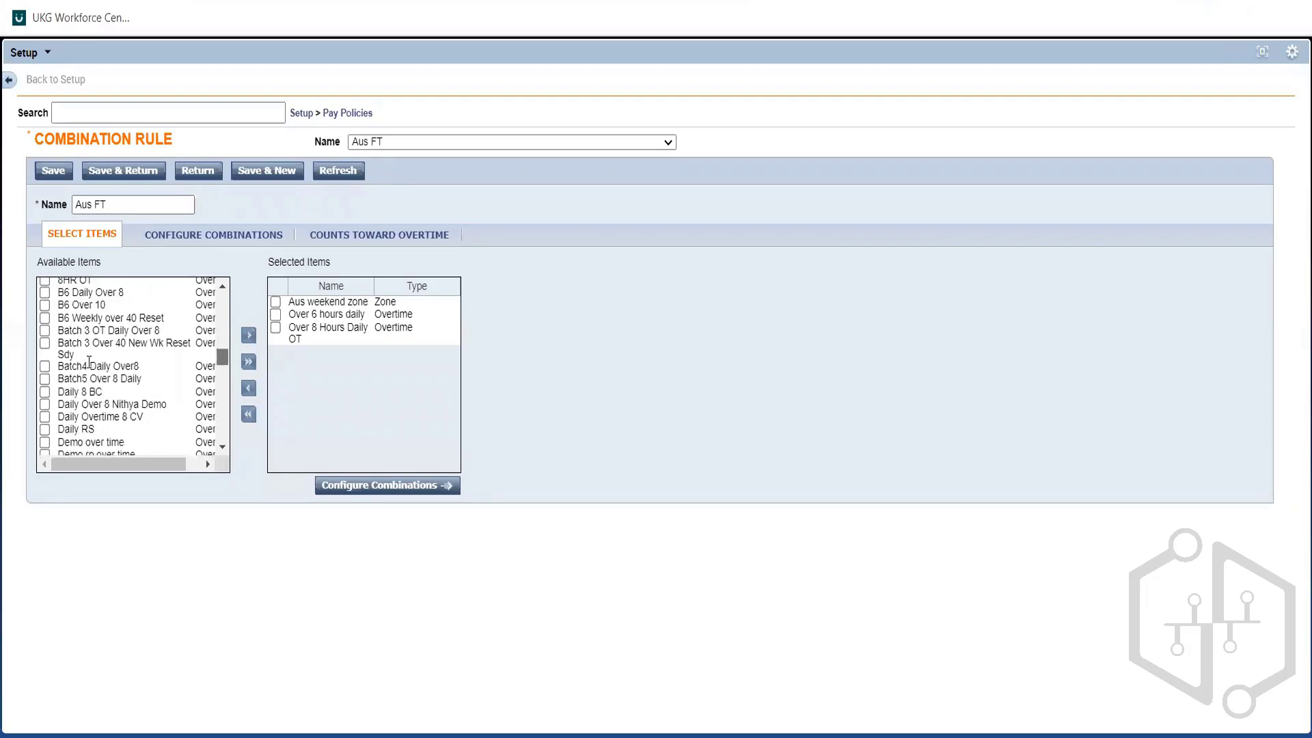
scroll(88, 362, "down", 10)
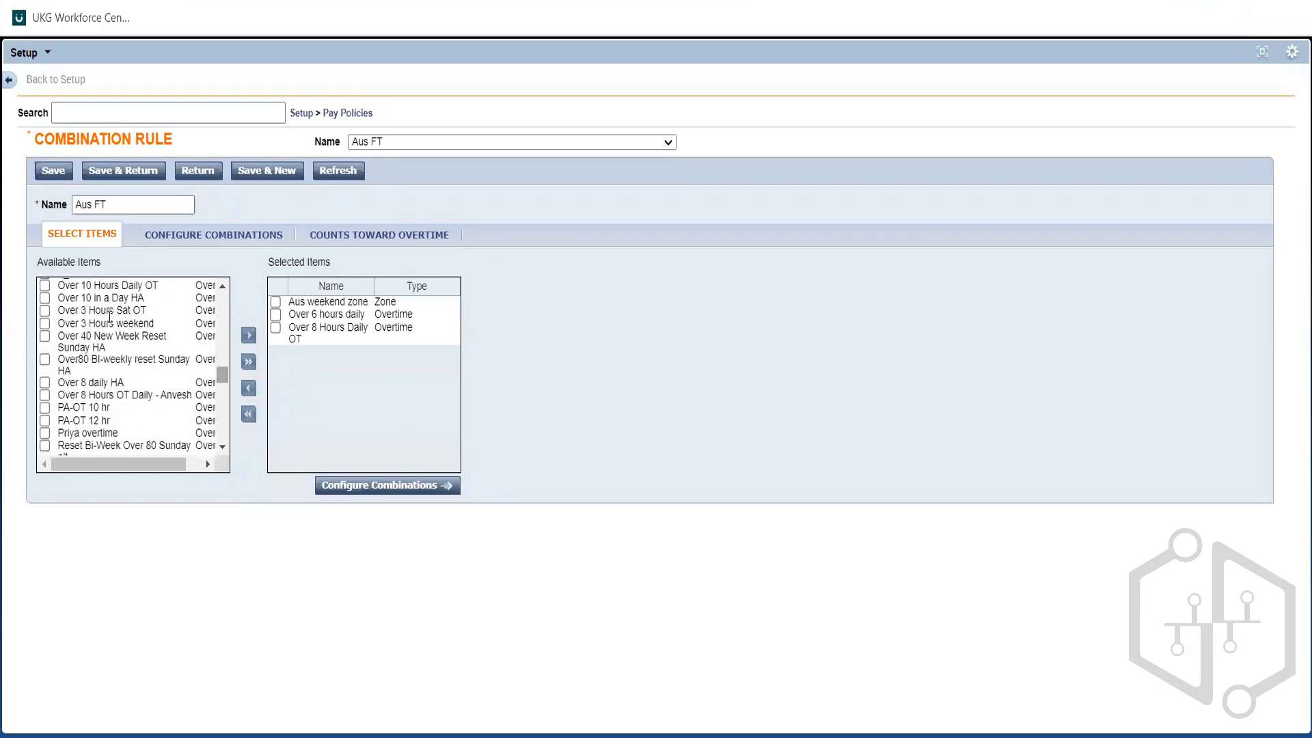
left_click(248, 335)
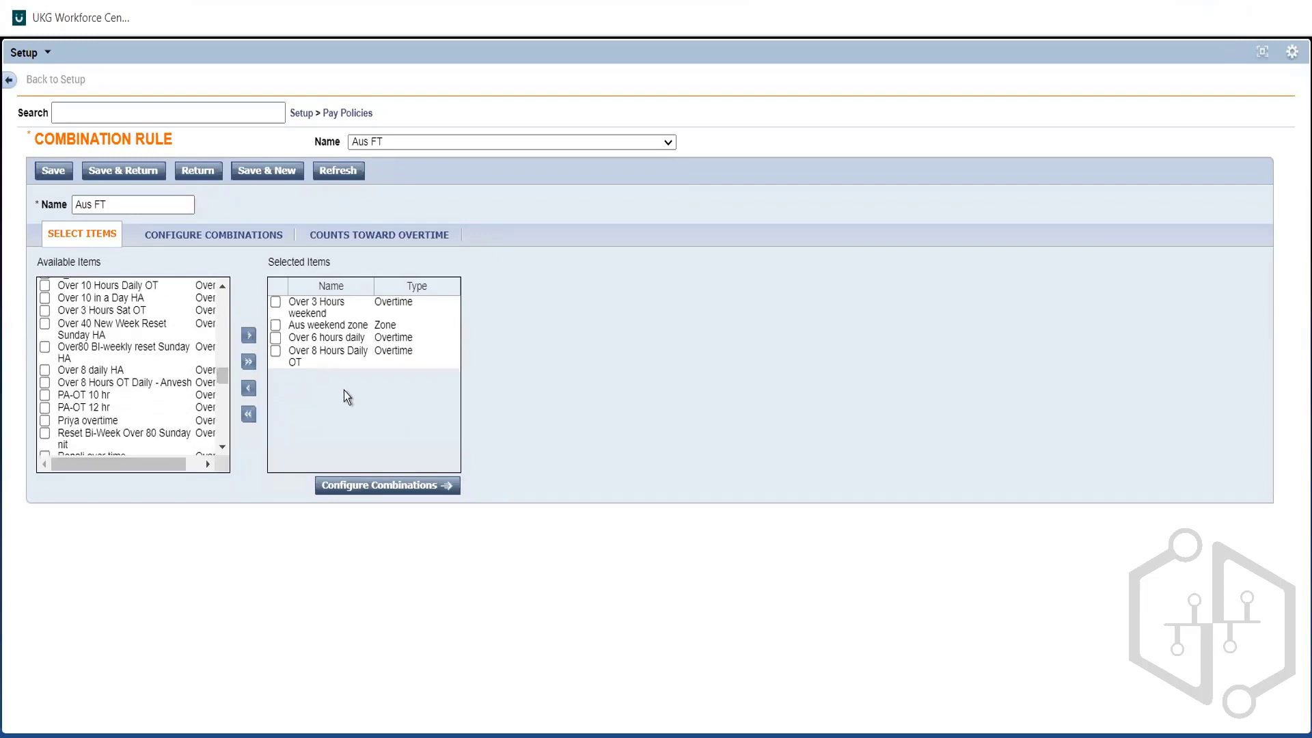
Configure the Aus FT combinations so that Over 3 Hours weekend + Over 8 Hours Daily OT gets paid as Over 3 Hours weekend
left_click(408, 486)
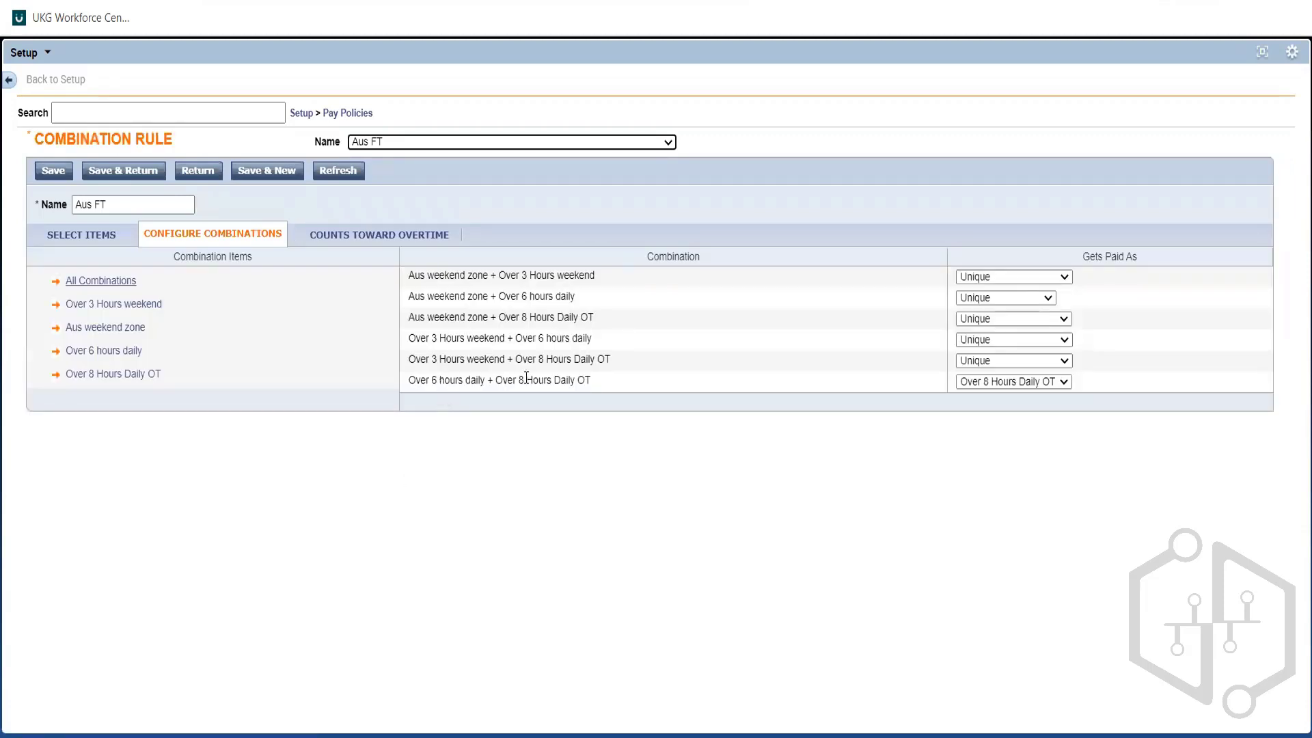
triple_click(572, 381)
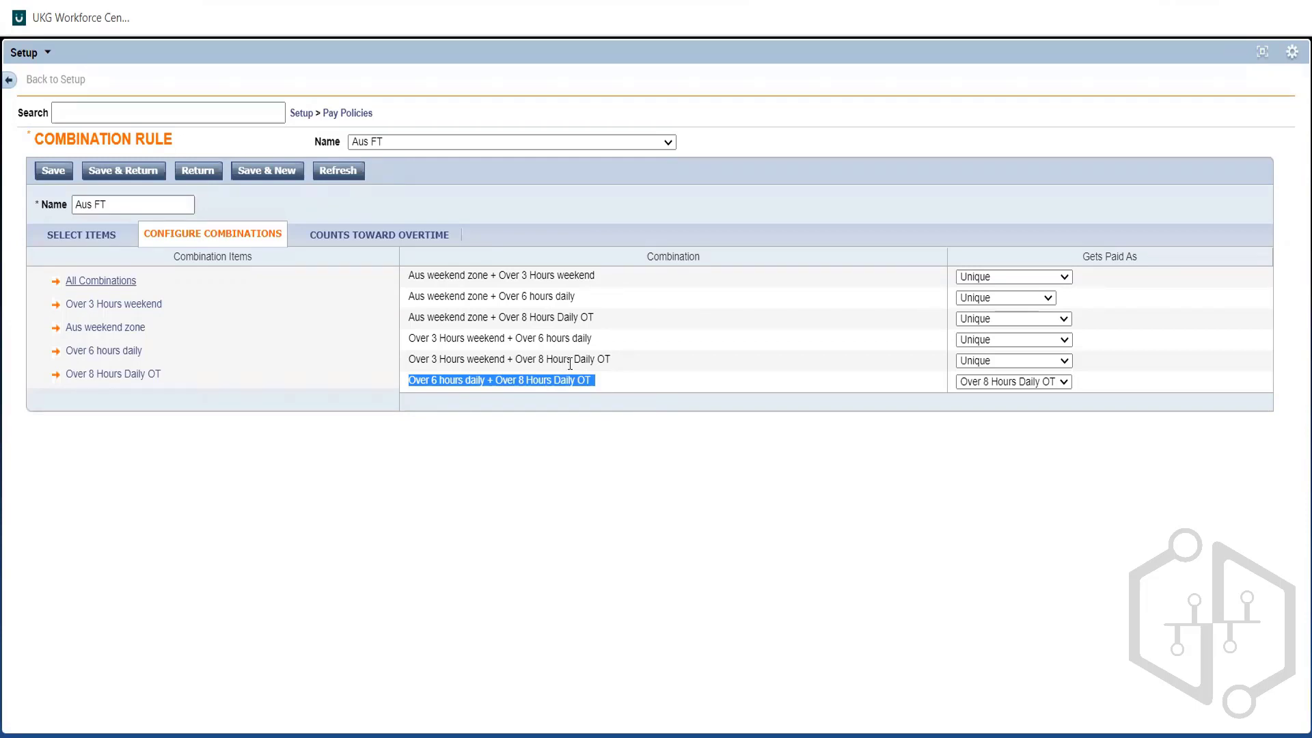
triple_click(491, 358)
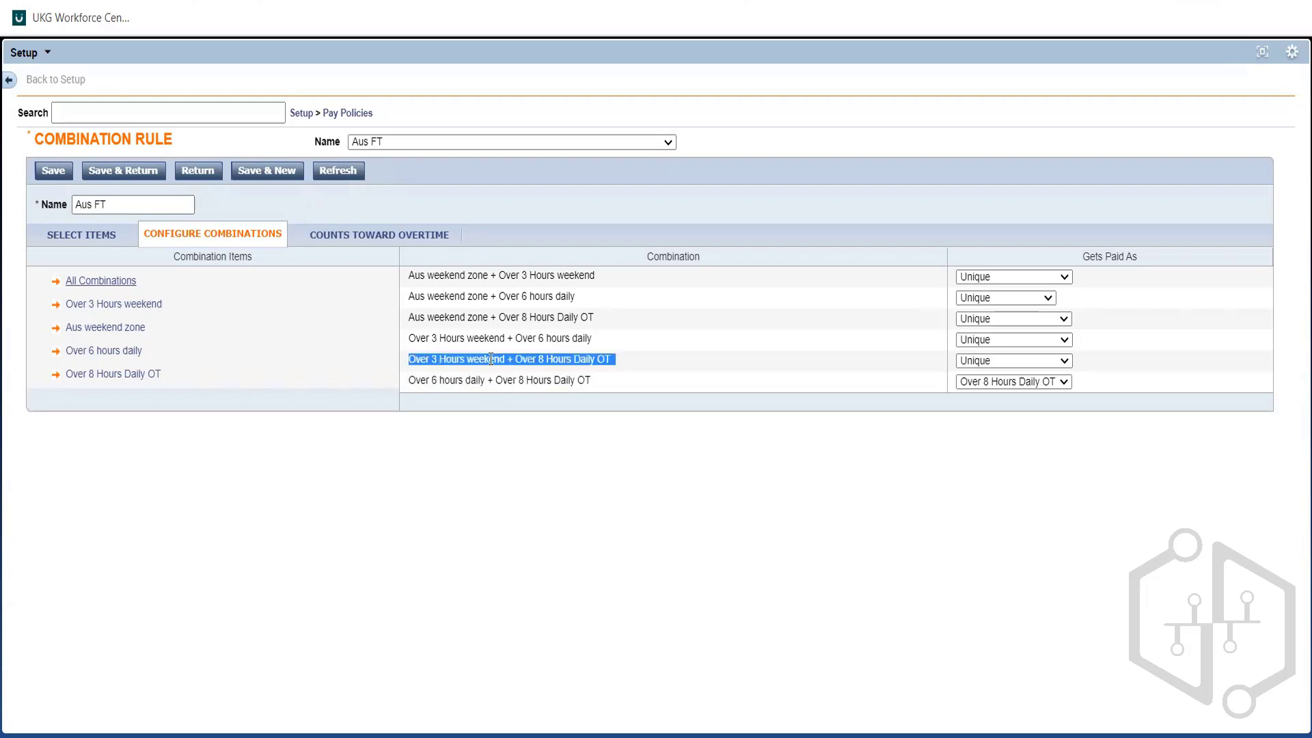
triple_click(530, 363)
double_click(450, 362)
triple_click(450, 364)
double_click(576, 362)
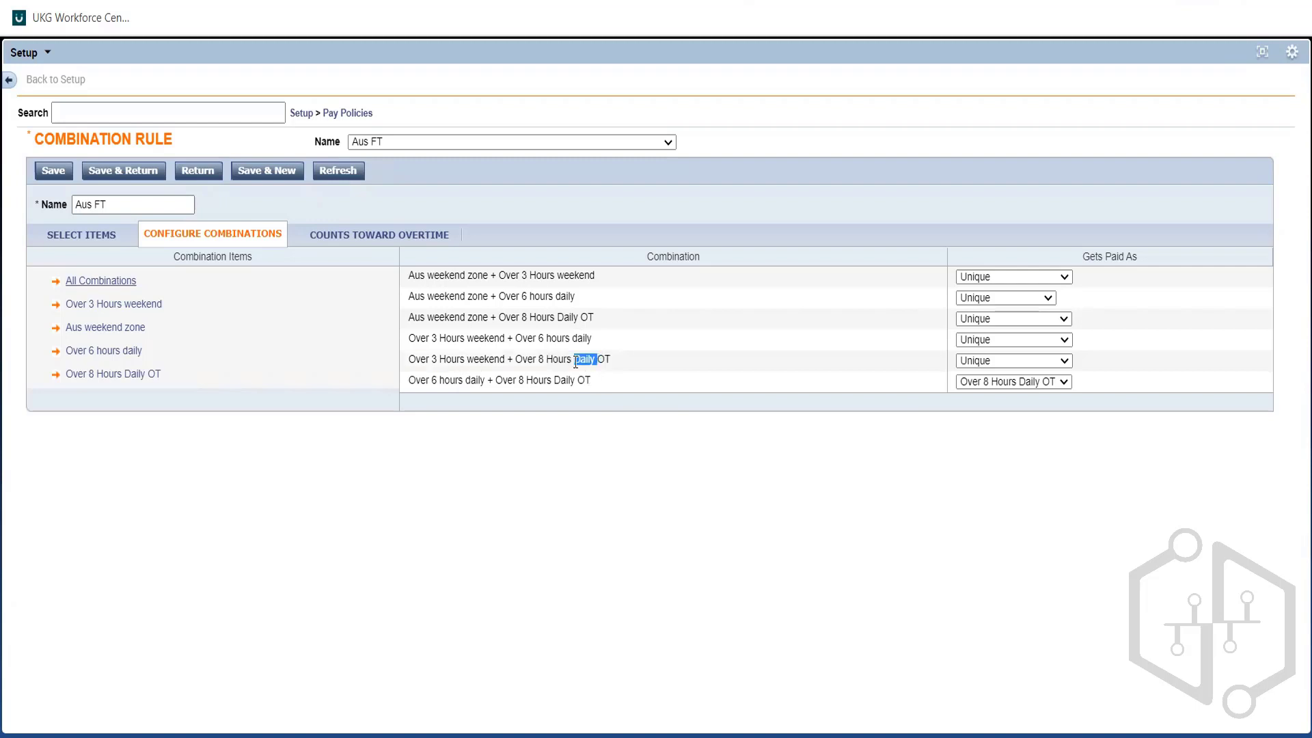
triple_click(574, 362)
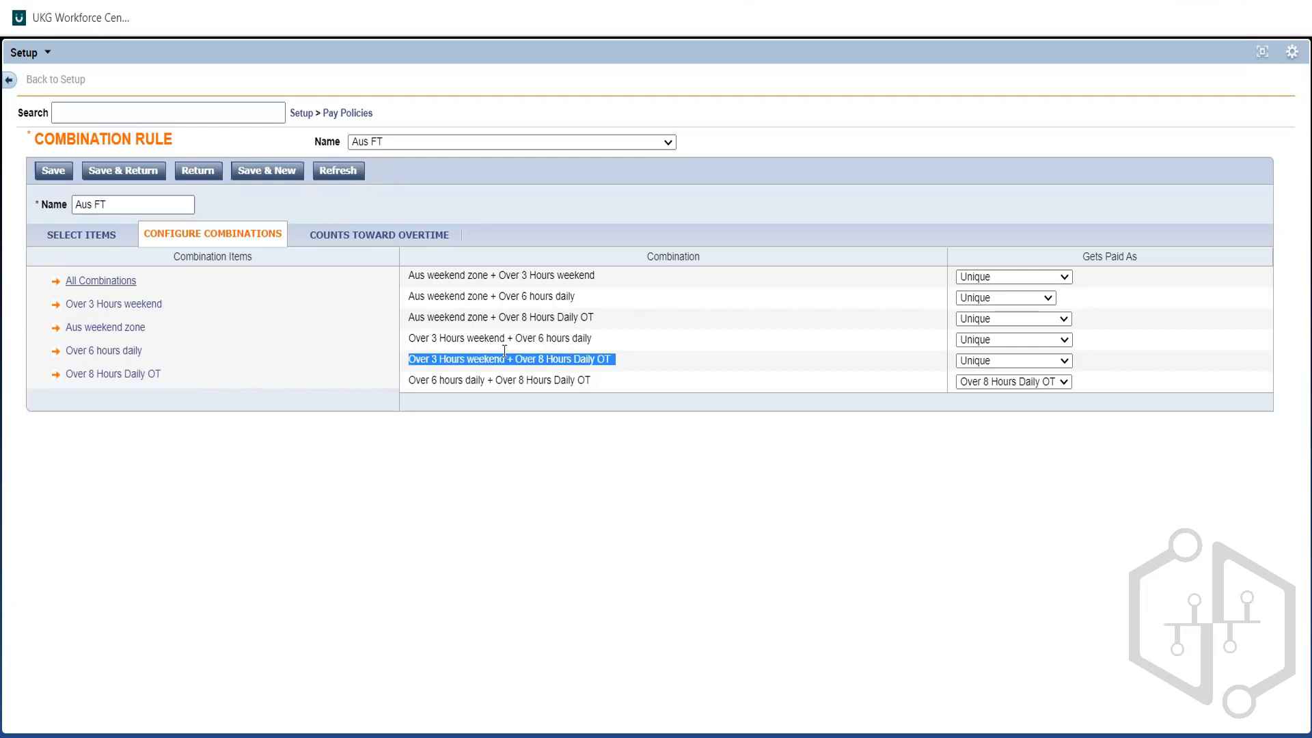
double_click(449, 356)
triple_click(450, 356)
left_click(1011, 361)
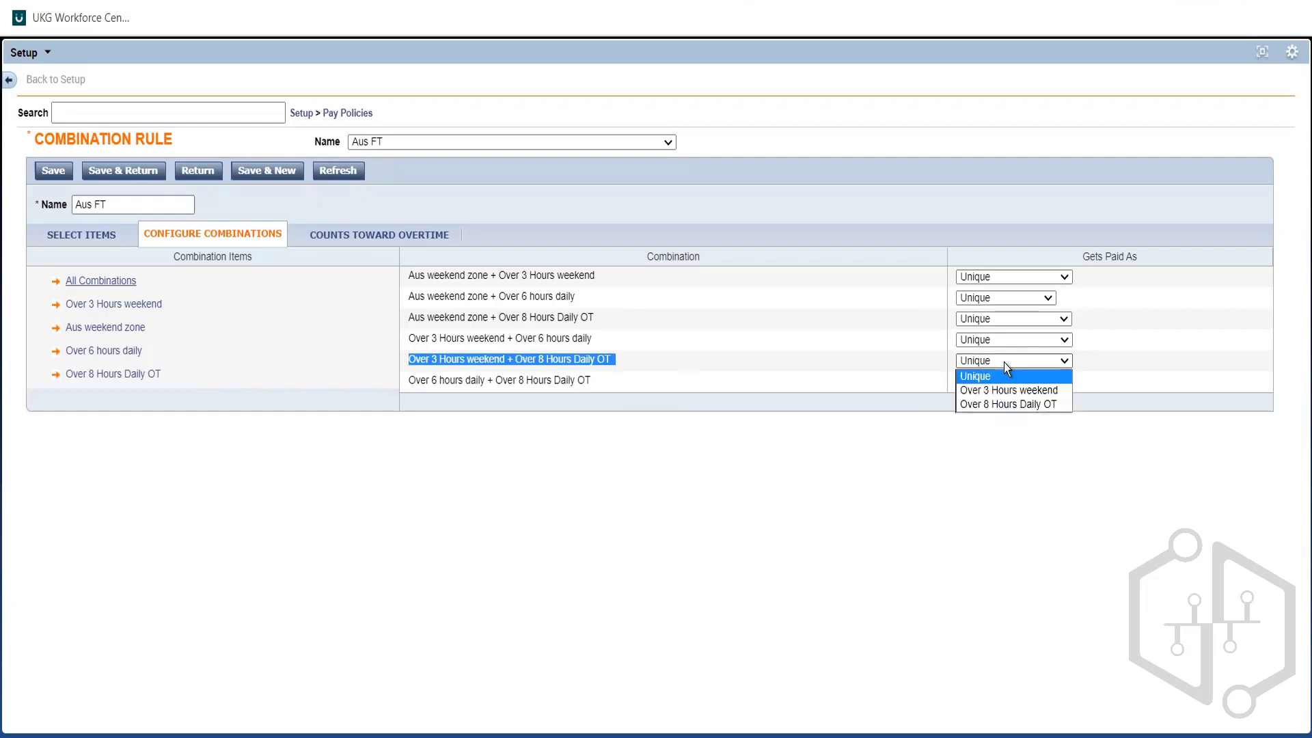
key("Down")
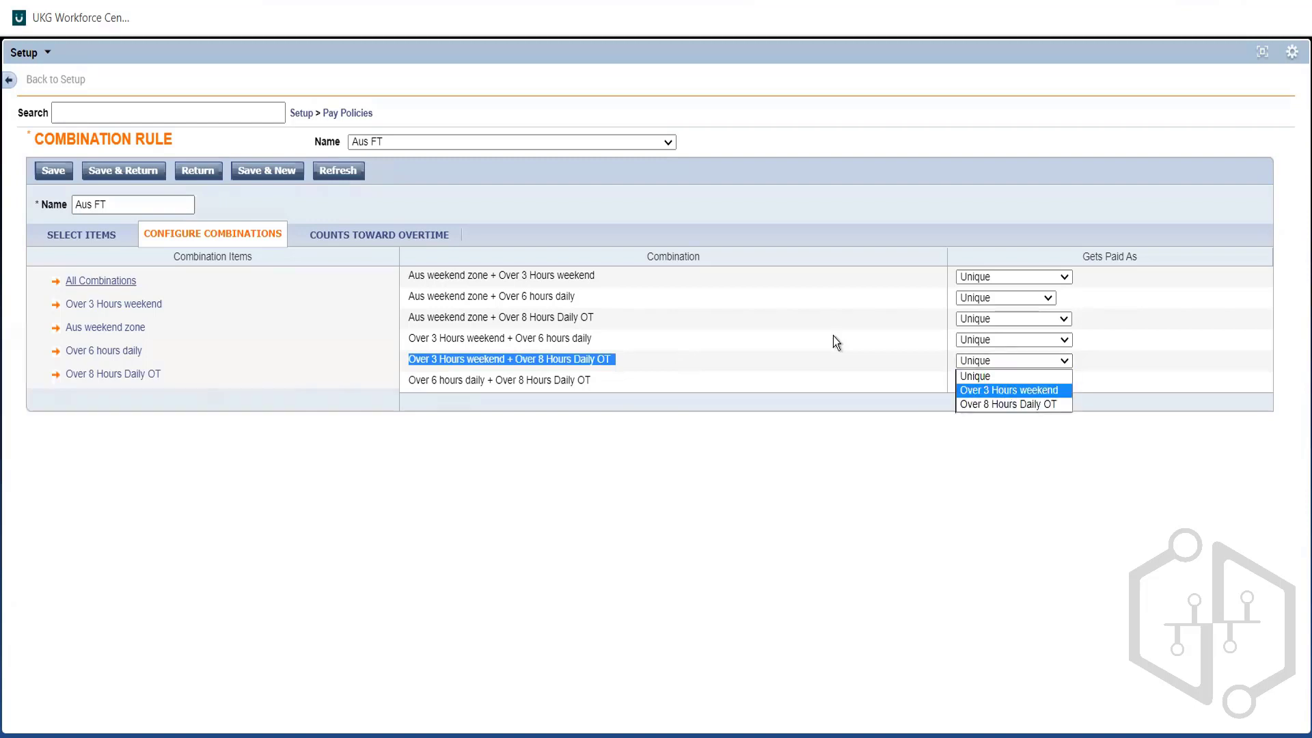
left_click(470, 367)
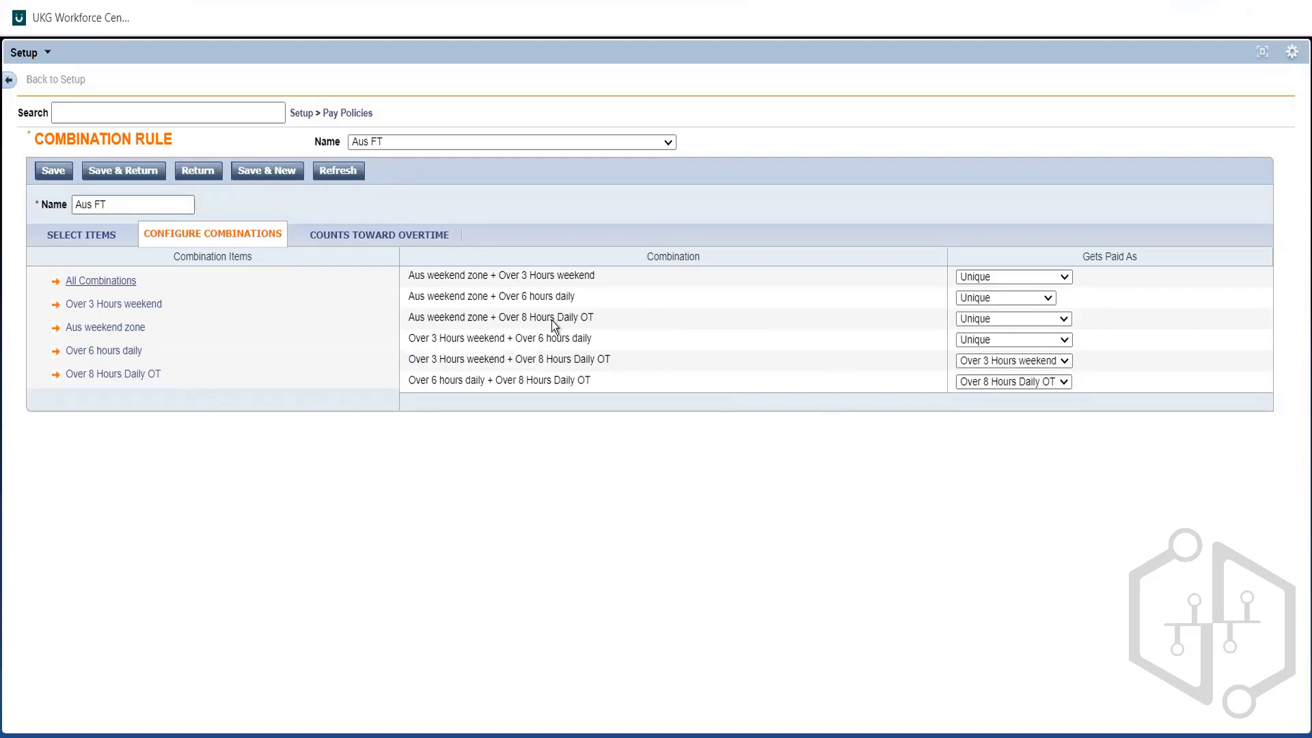
Set the Over 3 Hours weekend + Over 6 hours daily combination to get paid as Over 3 Hours weekend
triple_click(465, 340)
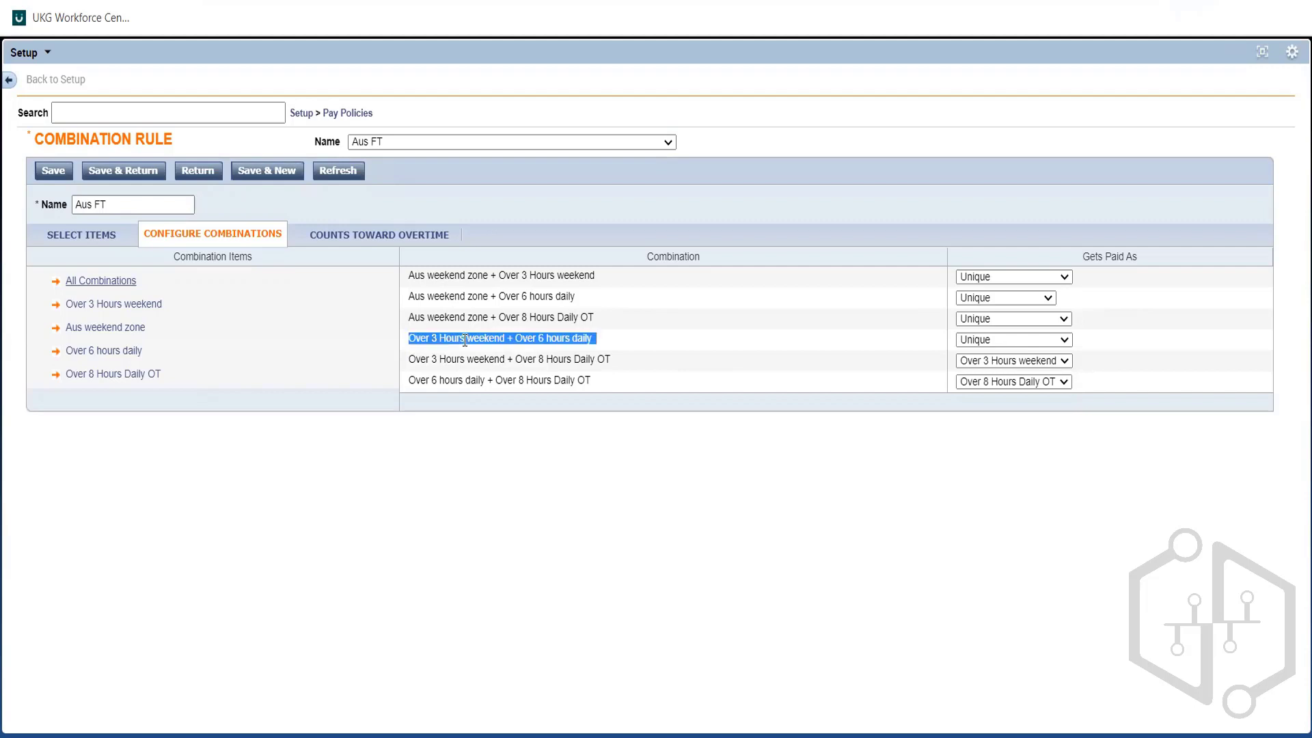
left_click(544, 347)
left_click_drag(545, 346, 596, 352)
left_click(597, 353)
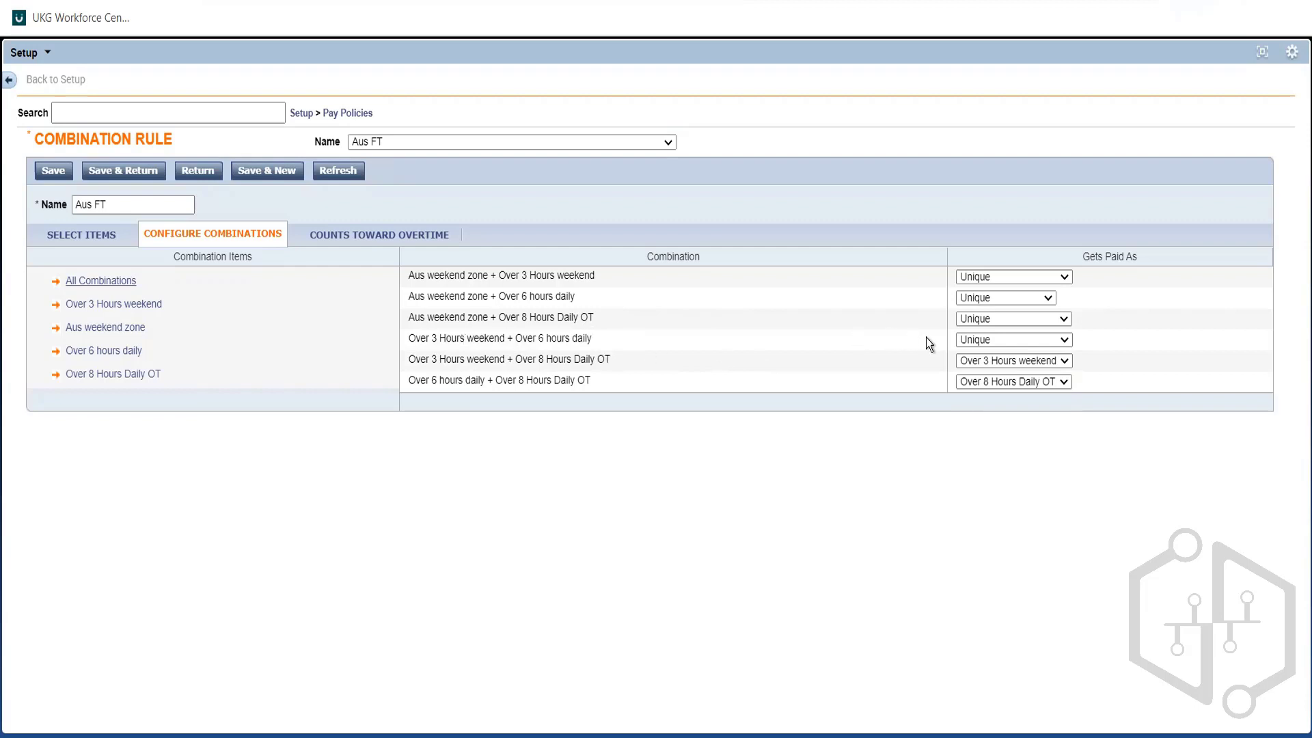
left_click(974, 340)
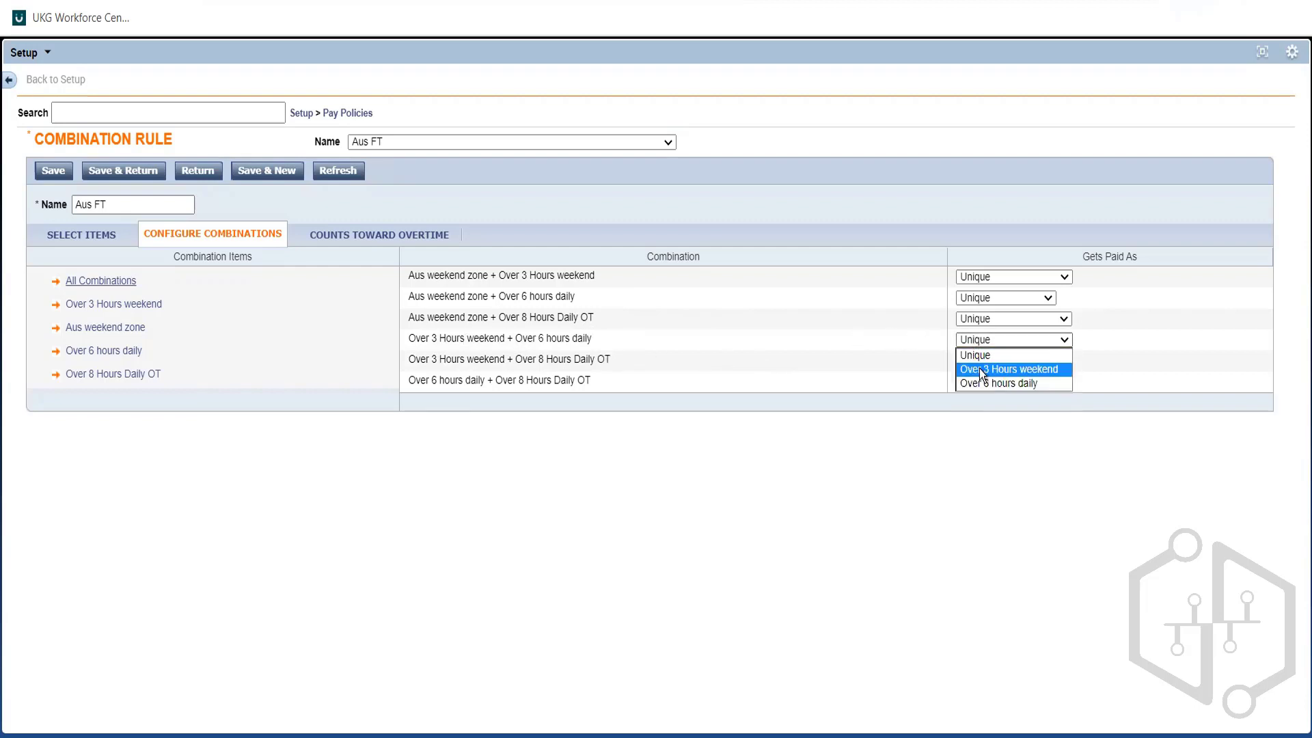
left_click(979, 368)
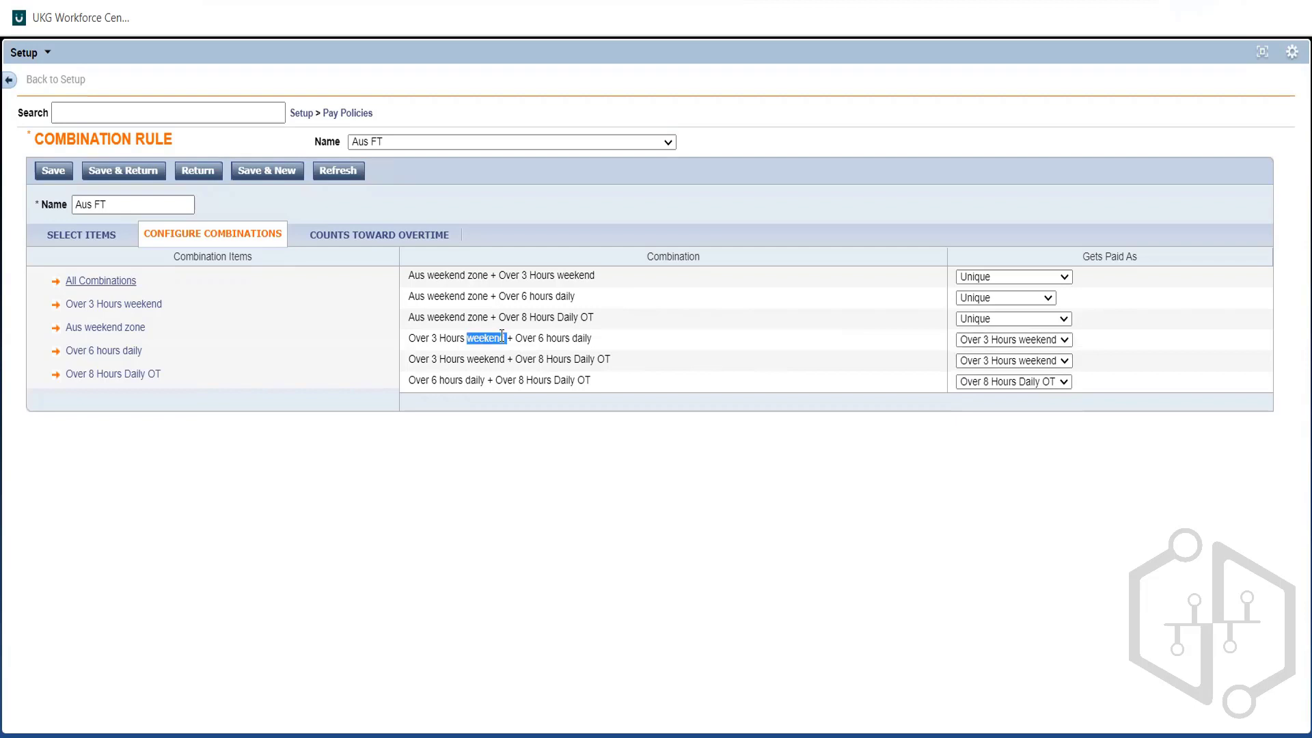
Check the Mon-Fri and Sat & Sun overtime conditions in the Req Notepad file and return to the combination rule
triple_click(502, 335)
key("alt+Tab")
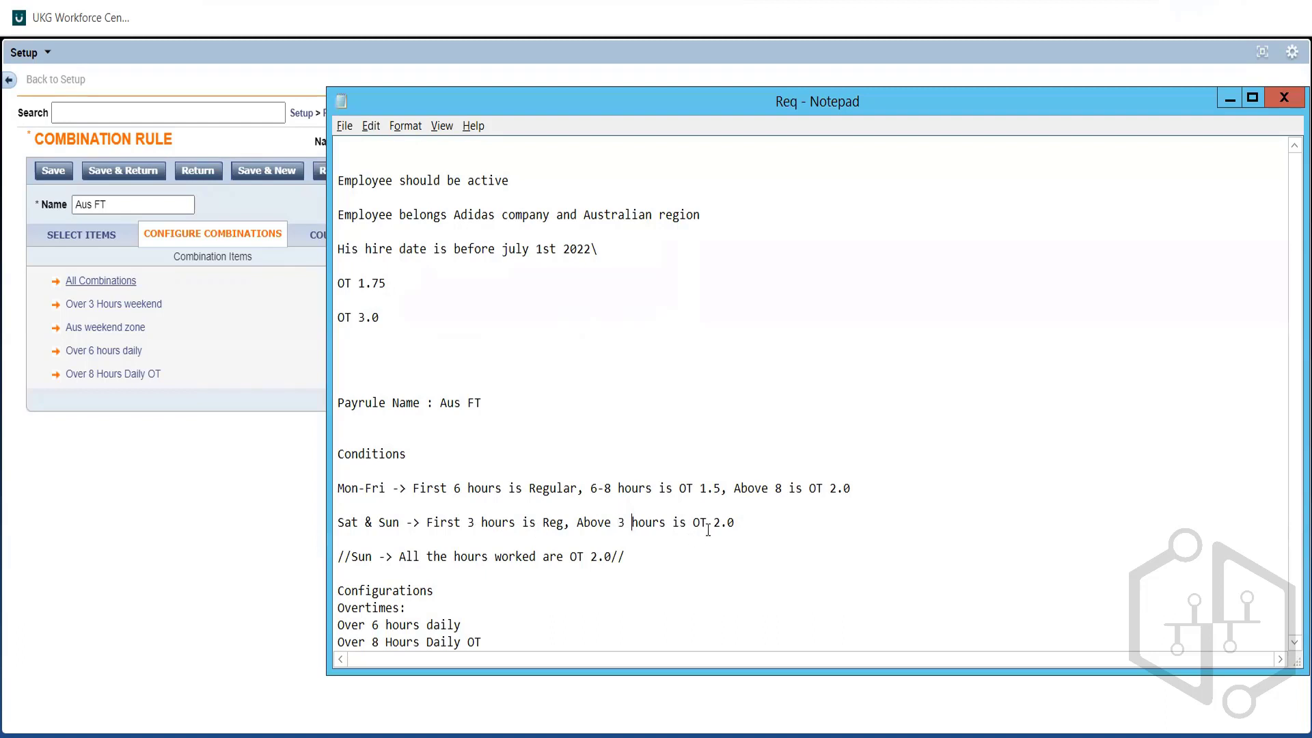
double_click(708, 528)
double_click(712, 485)
left_click(713, 482)
key("alt+Tab")
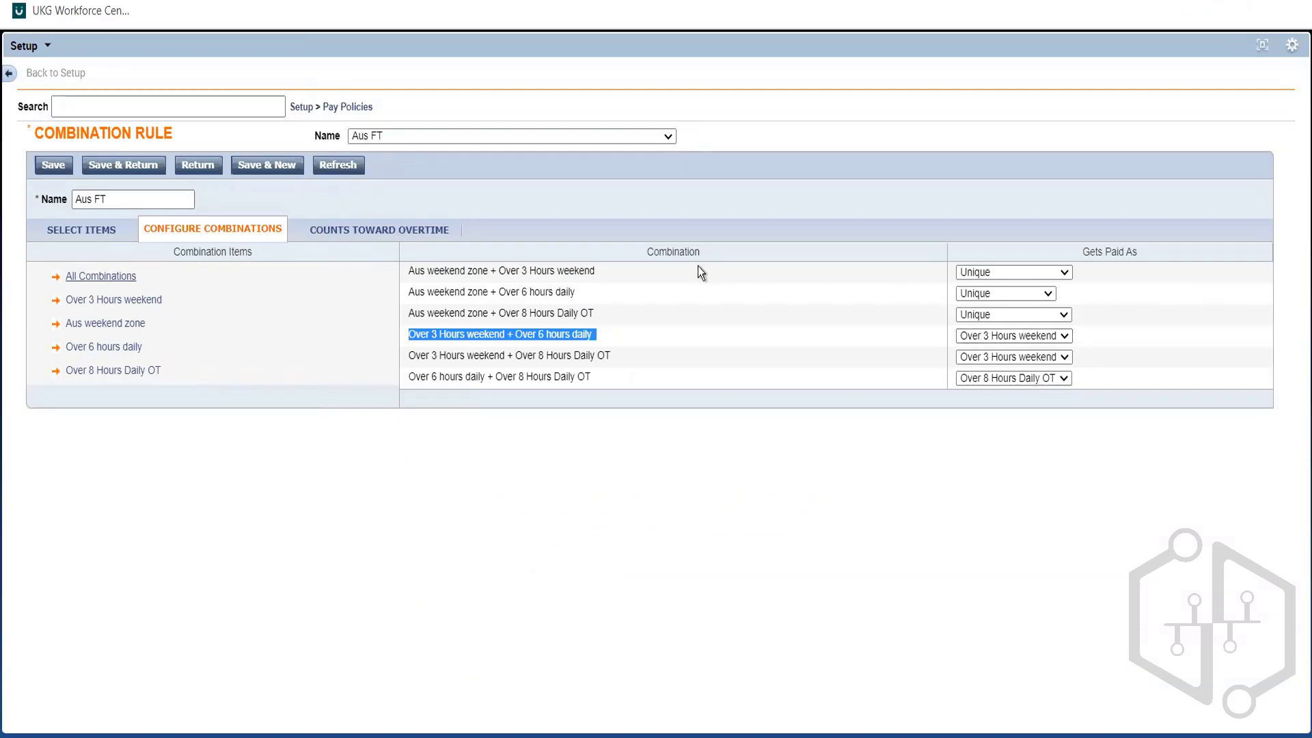
Set the Aus weekend zone + Over 3 Hours weekend combination to get paid as Over 3 Hours weekend
triple_click(545, 271)
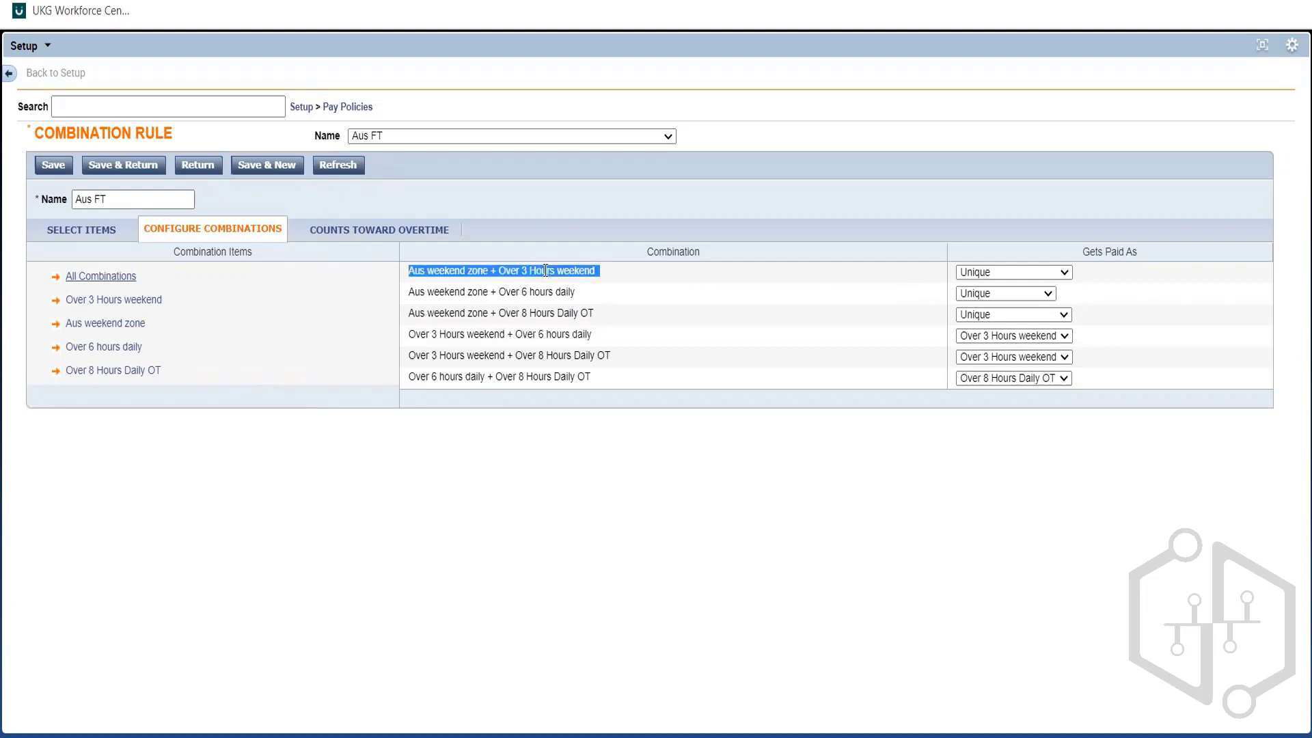
left_click(723, 280)
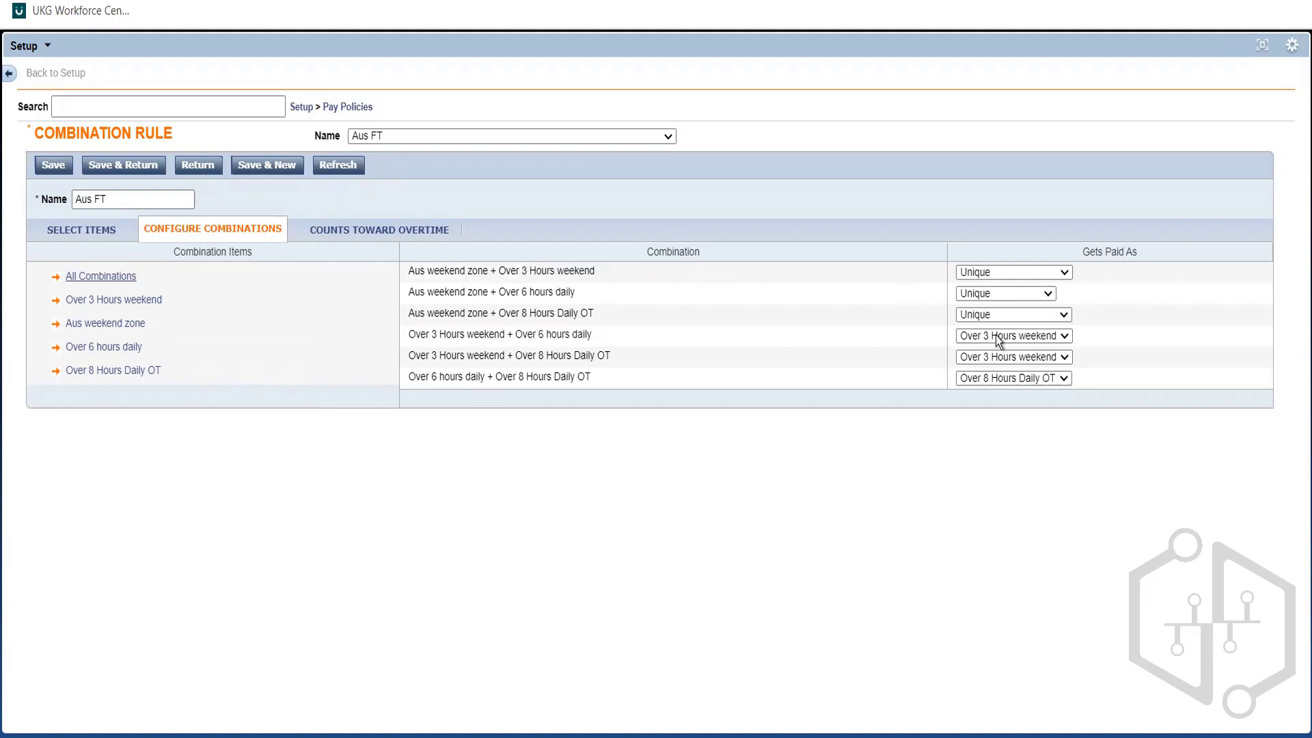
triple_click(480, 313)
left_click(465, 280)
triple_click(518, 268)
left_click_drag(518, 268, 1010, 265)
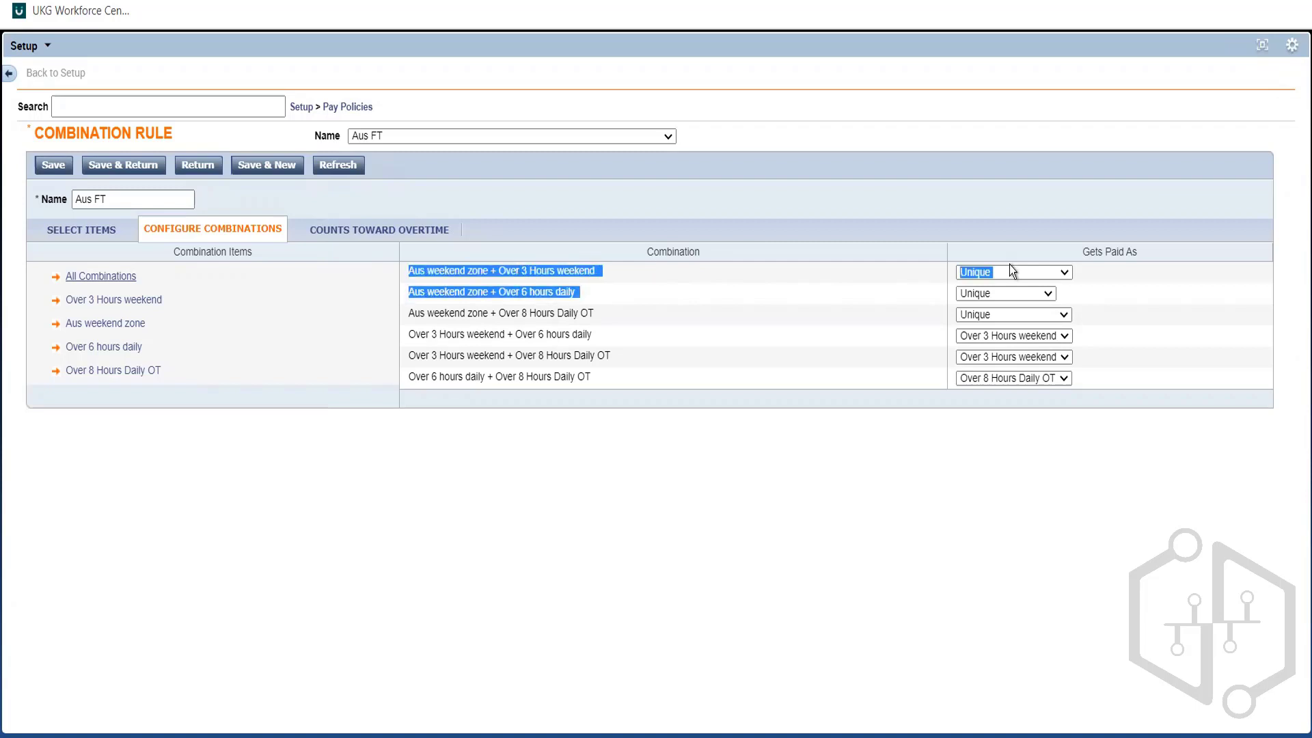
left_click(1010, 272)
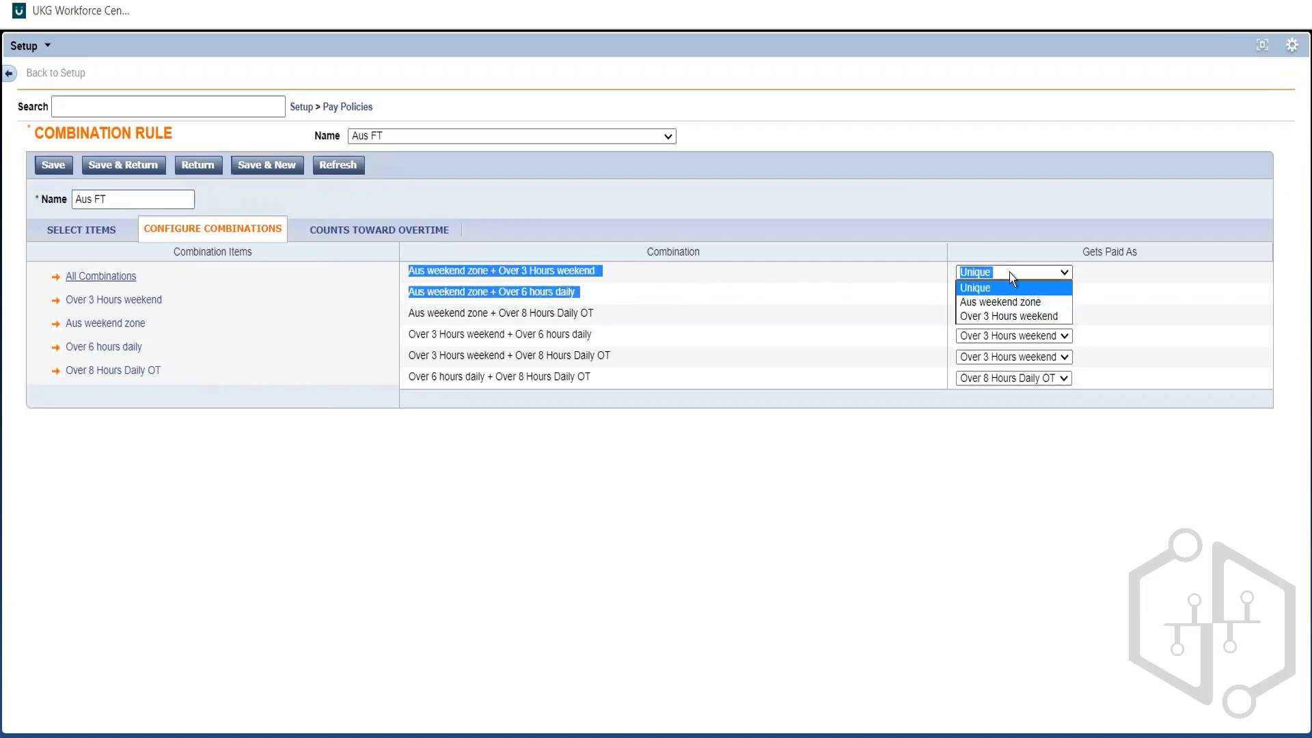
left_click(1018, 316)
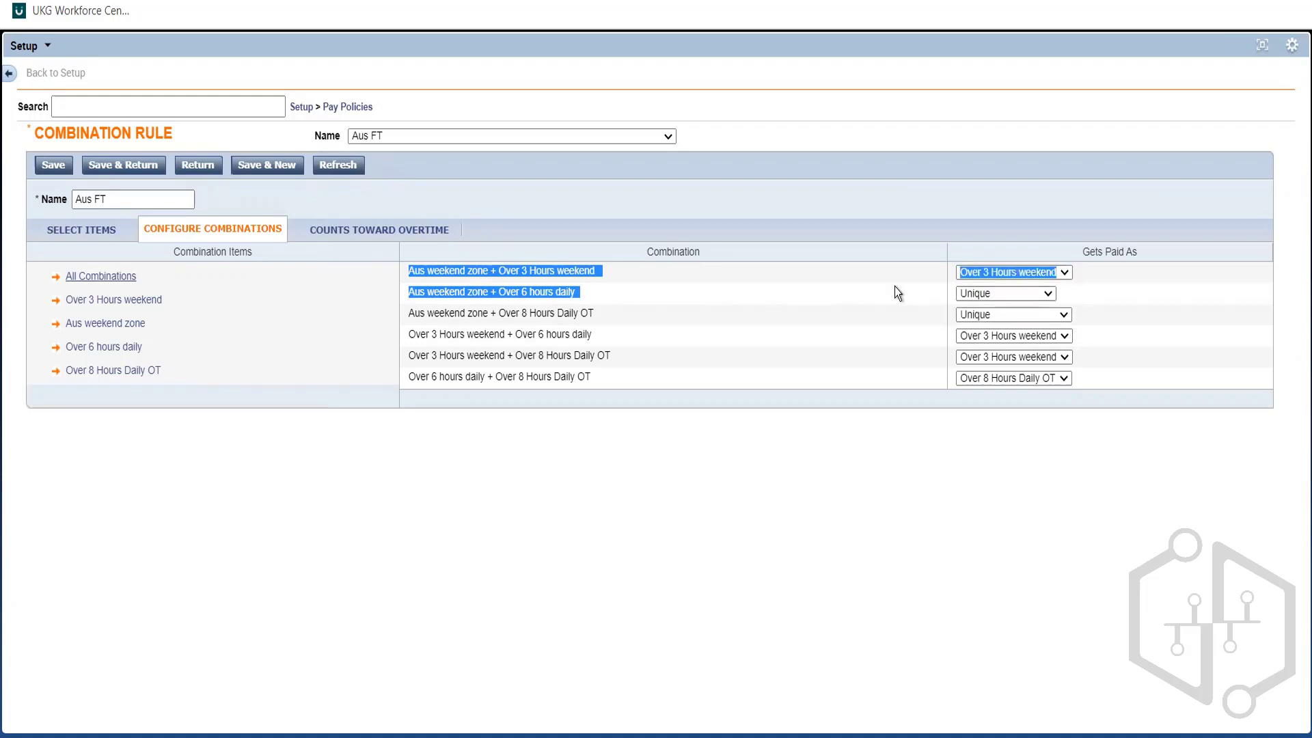
left_click(682, 294)
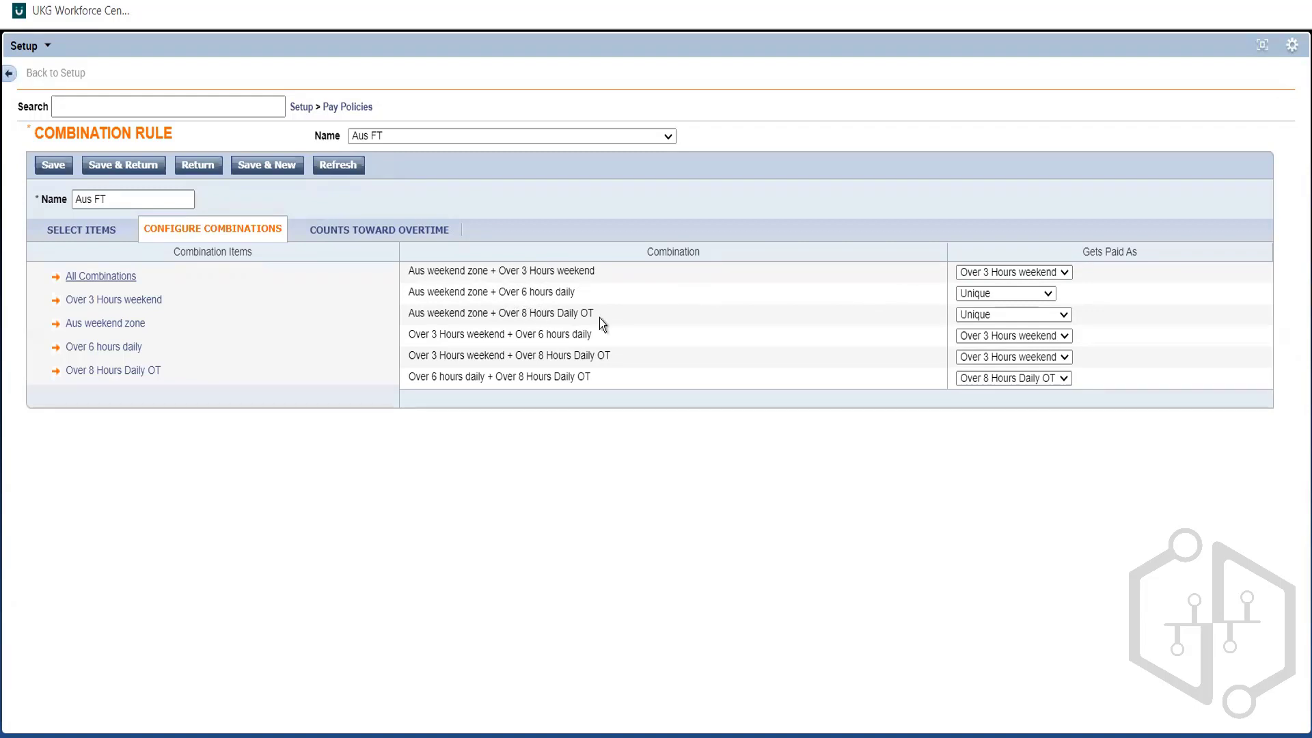
Set the Aus weekend zone combinations with Over 6 hours daily and Over 8 Hours Daily OT to get paid as Aus weekend zone
left_click_drag(600, 318, 506, 297)
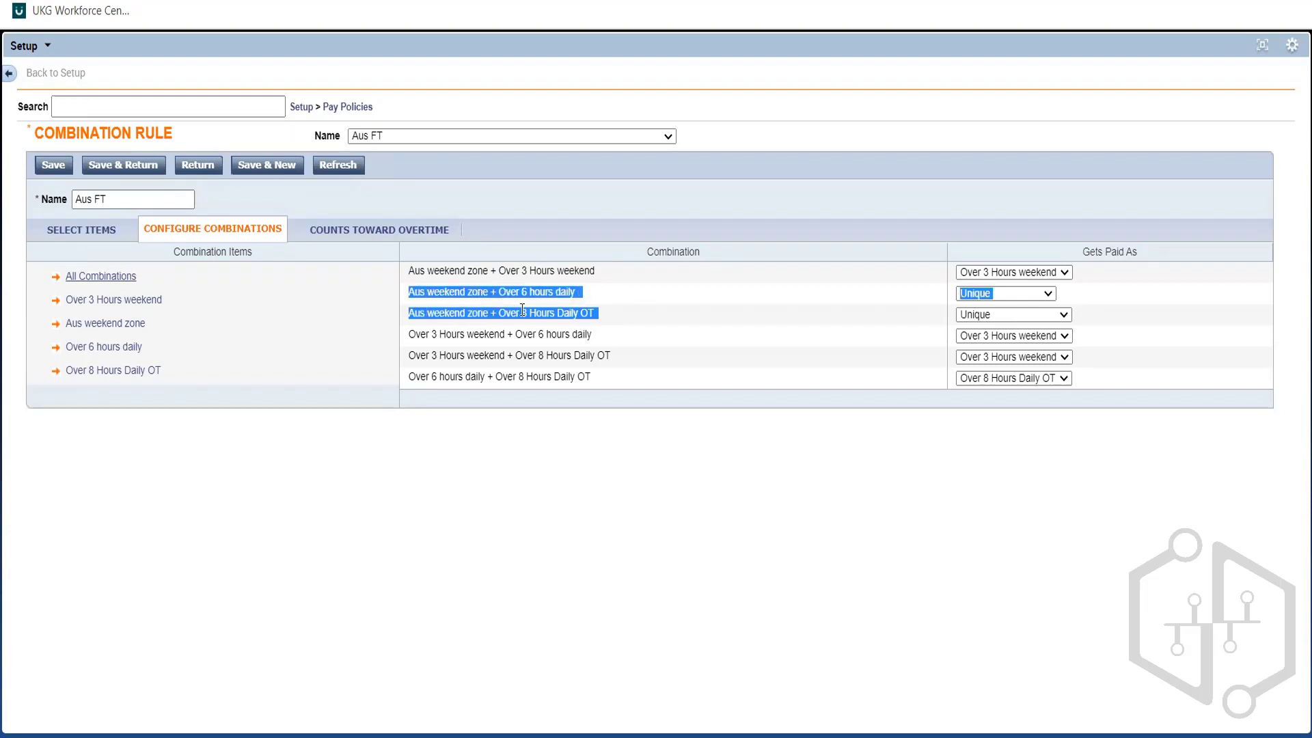
key("alt+Tab")
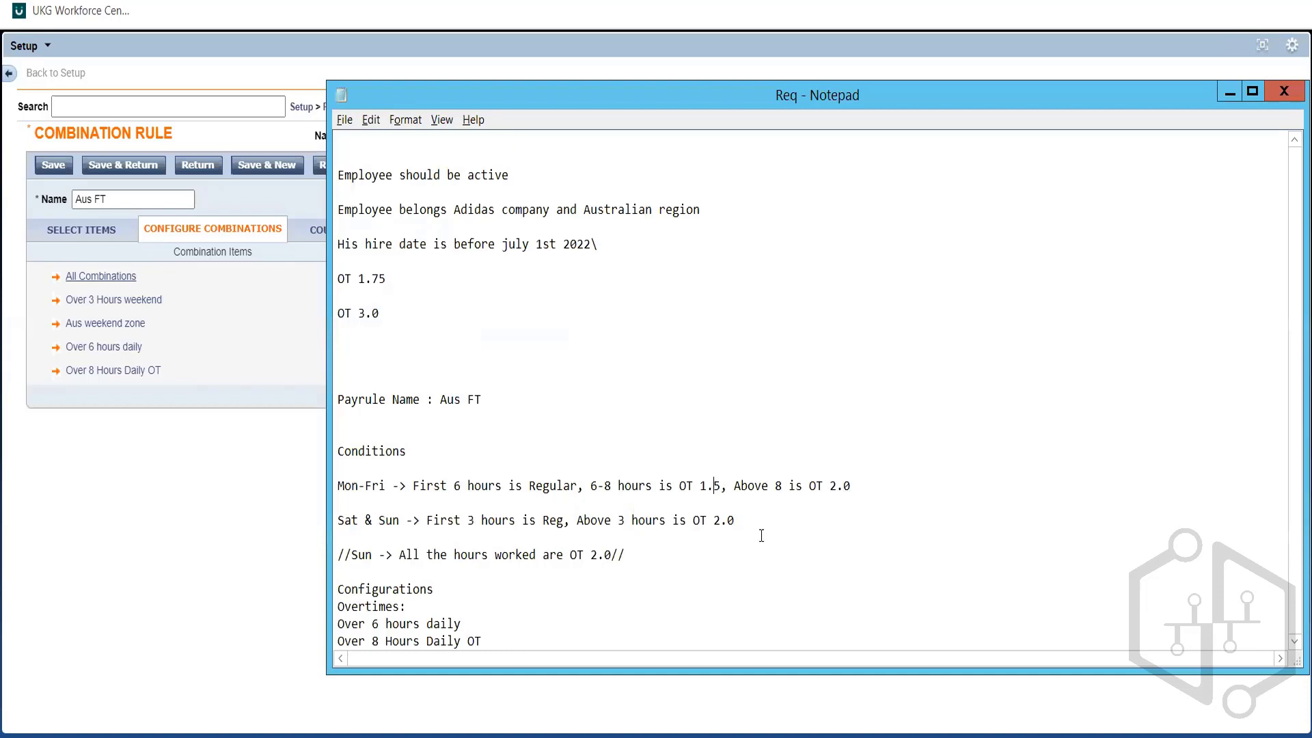
key("alt+Tab")
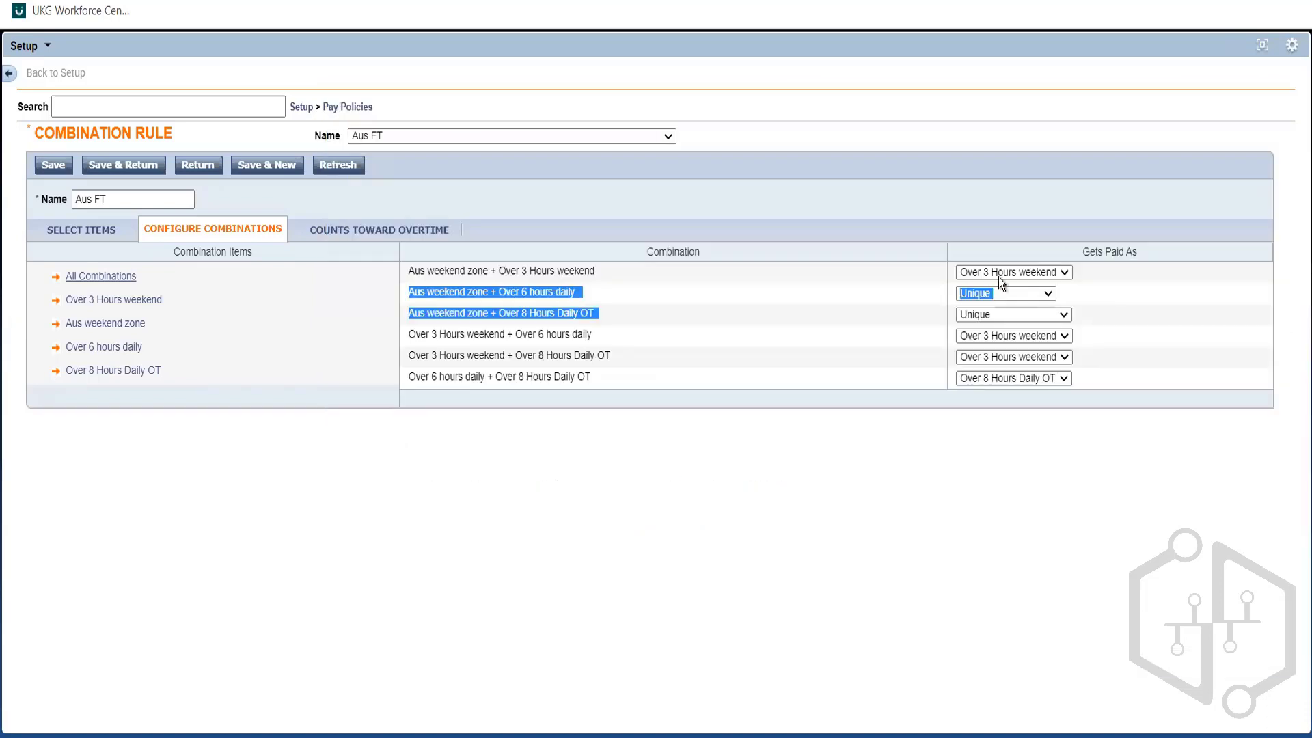
left_click(966, 293)
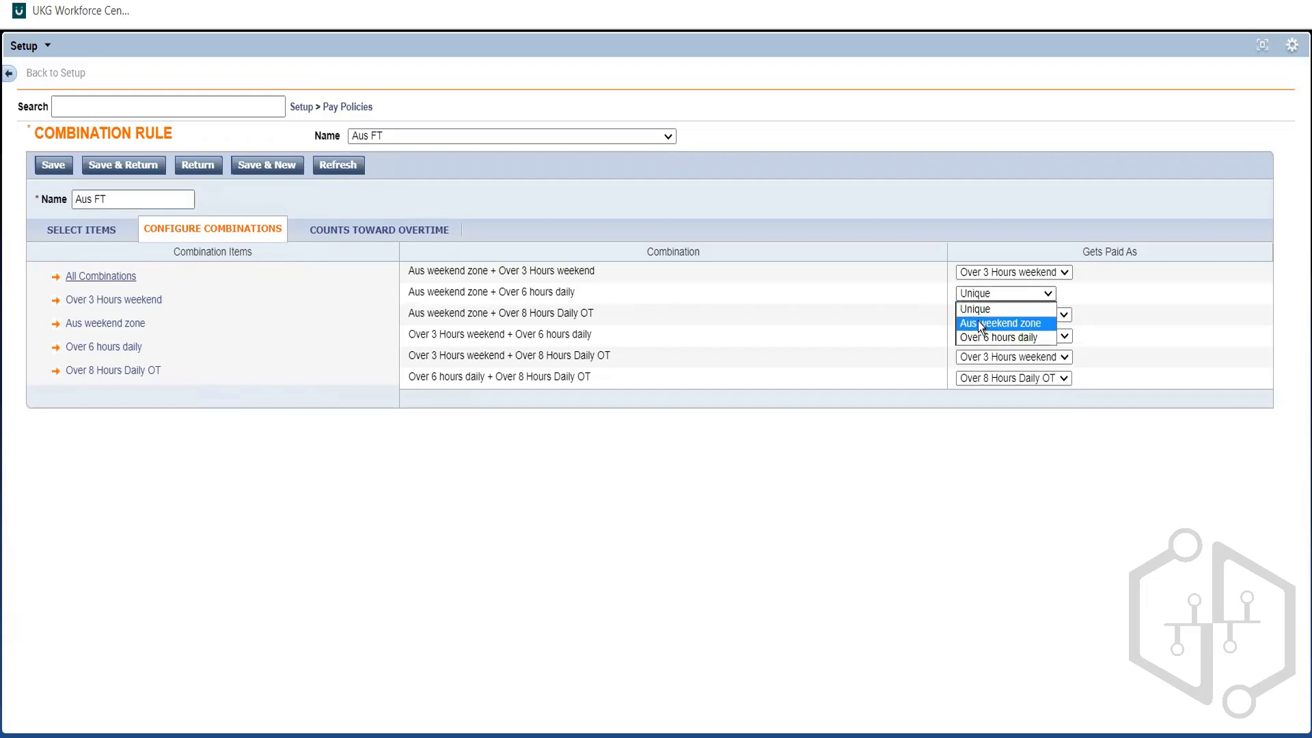
left_click(982, 323)
left_click(980, 316)
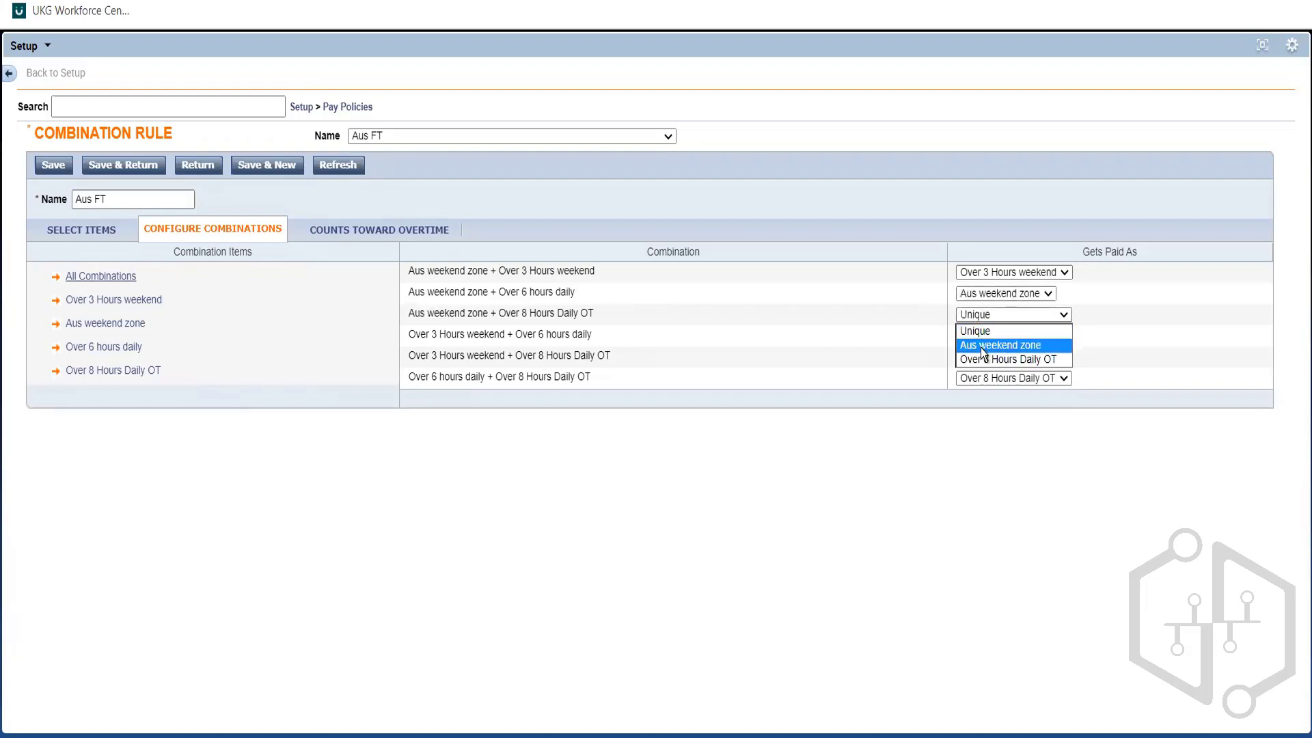
left_click(982, 346)
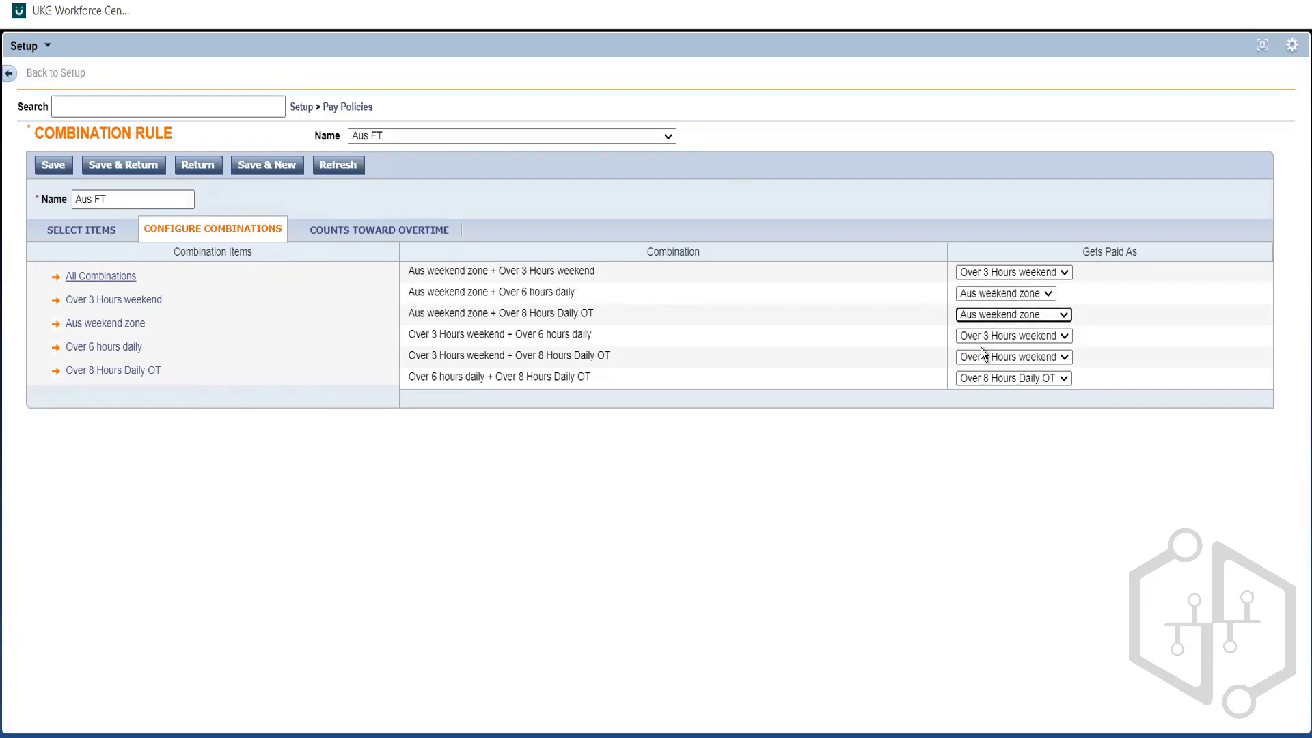
Review how the Over 3 Hours weekend combinations with Over 8 Hours Daily OT and Over 6 hours daily get paid
left_click(1112, 332)
triple_click(546, 359)
triple_click(456, 358)
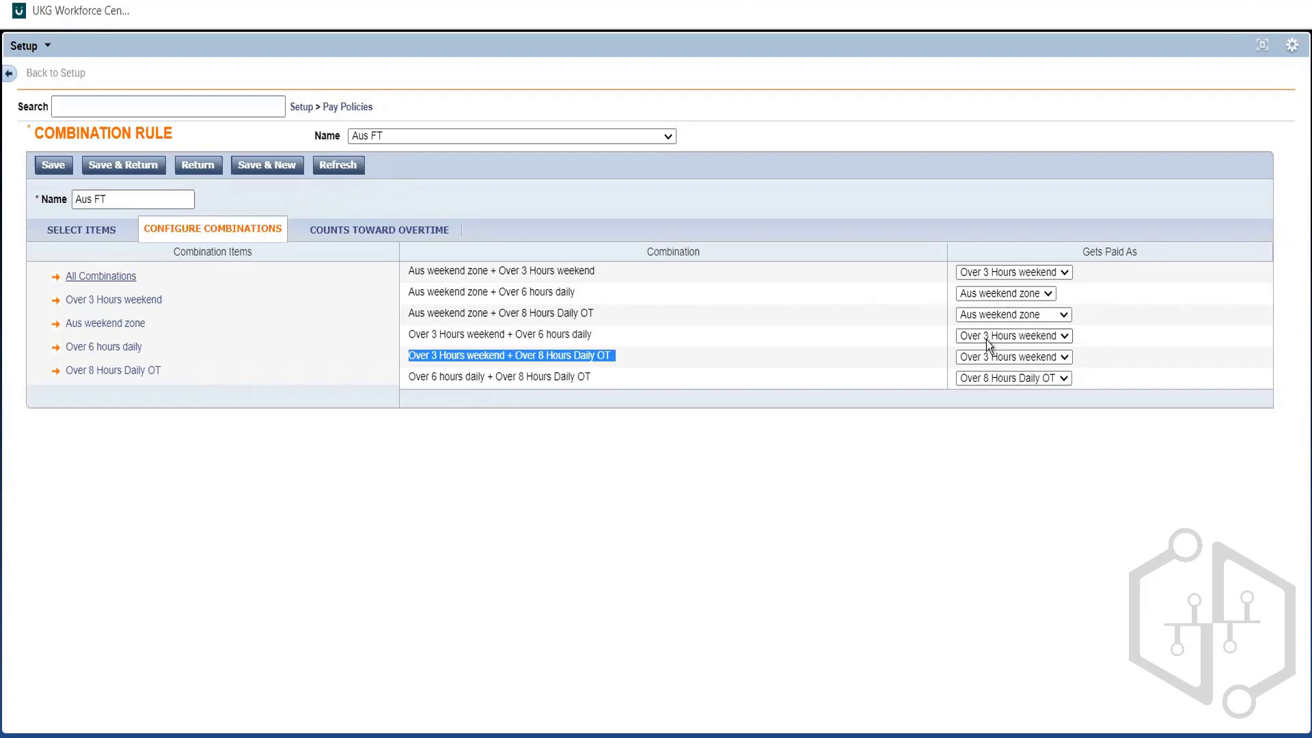
left_click(506, 335)
double_click(484, 334)
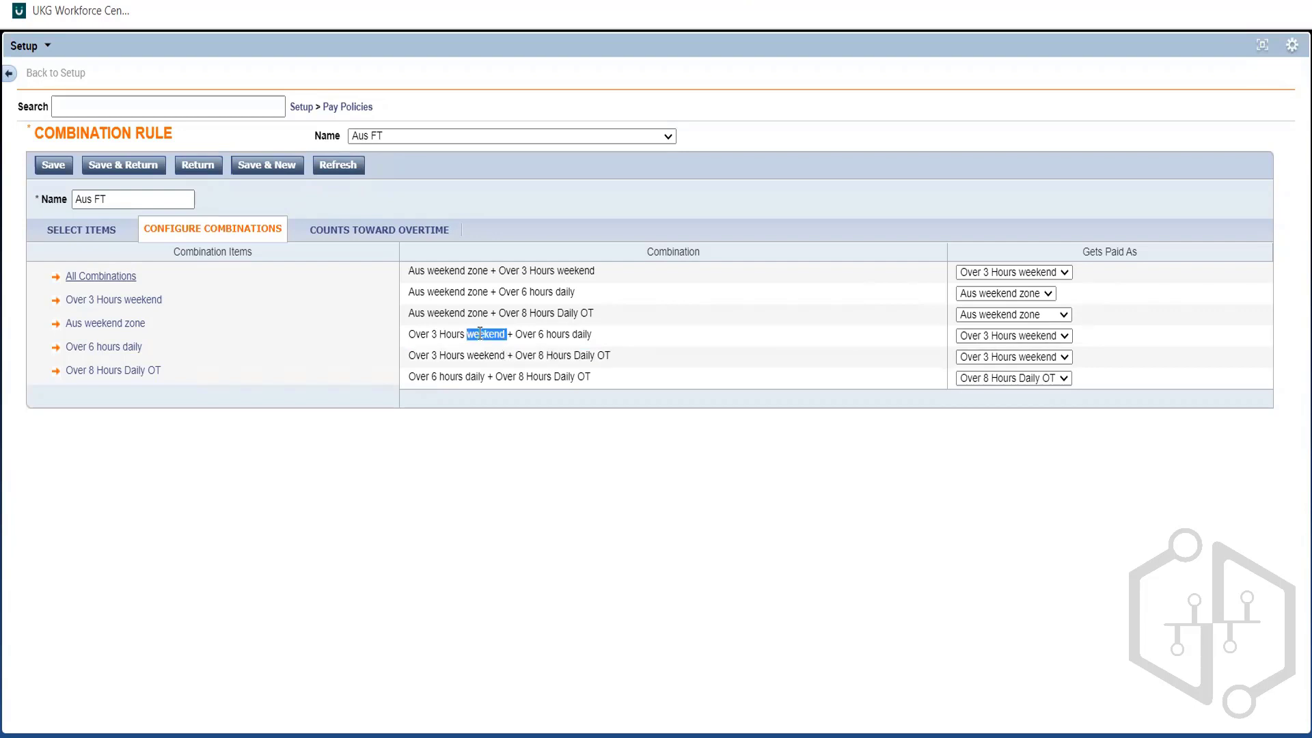
left_click(523, 333)
triple_click(524, 333)
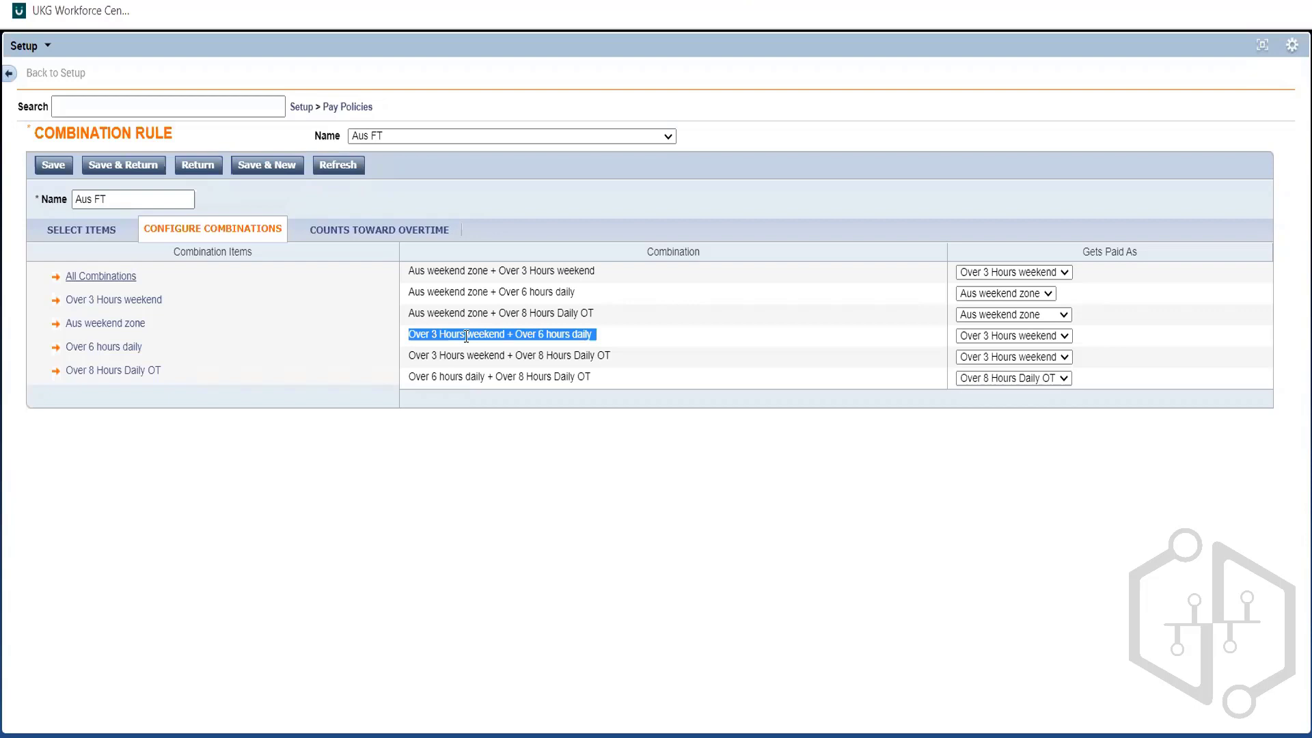
Set the Aus weekend zone + Over 3 Hours weekend combination to get paid as Aus weekend zone
left_click(556, 267)
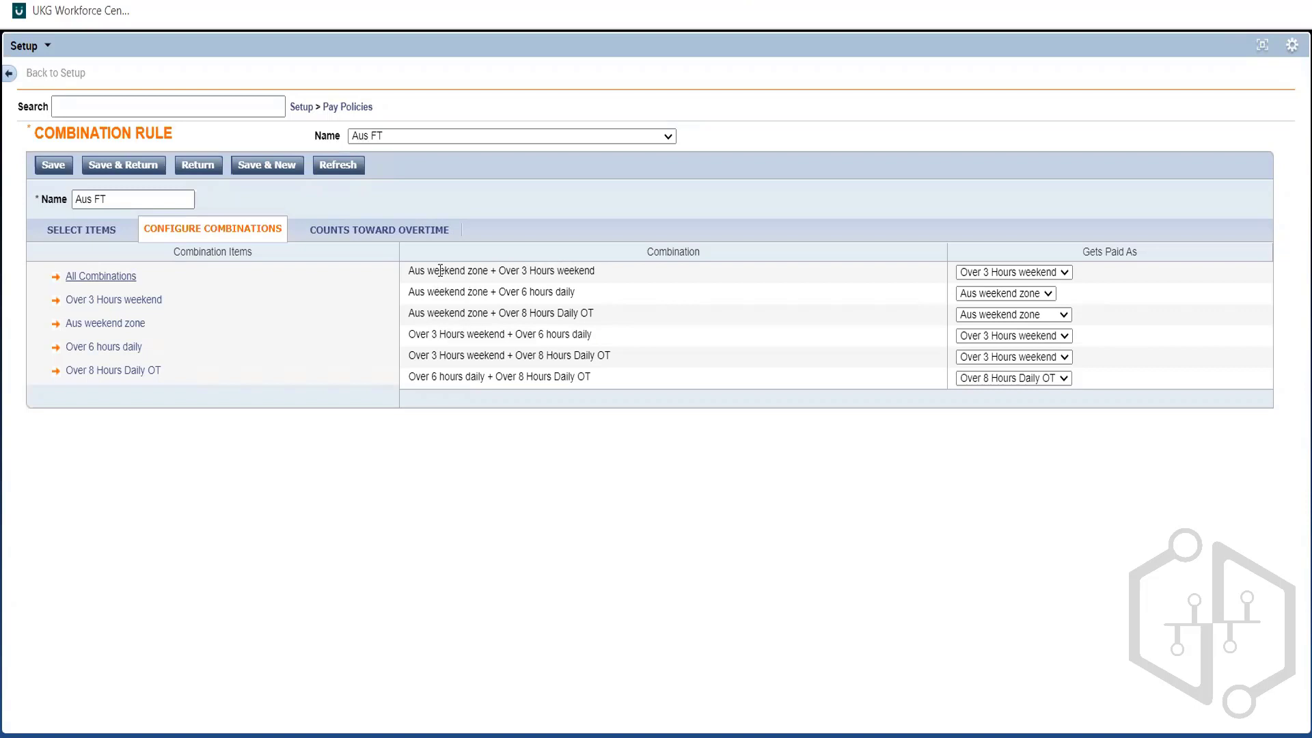
triple_click(477, 268)
left_click_drag(520, 271, 969, 274)
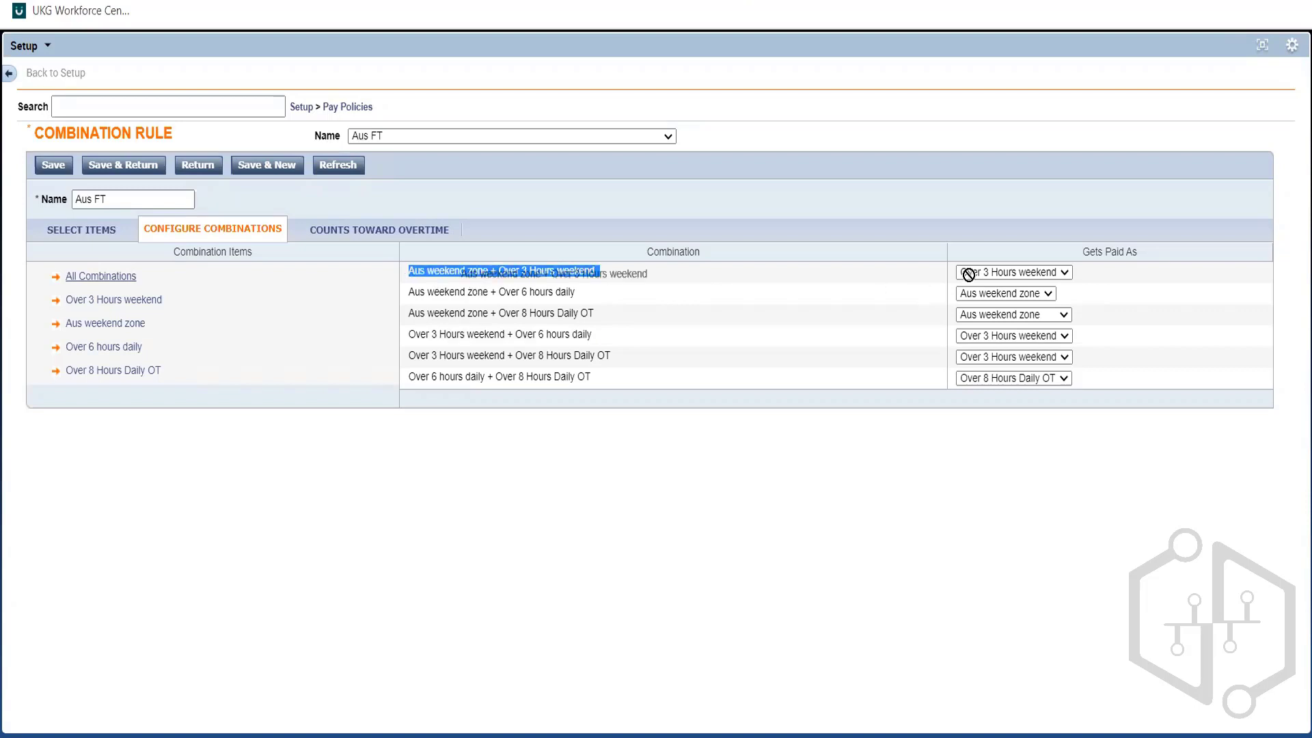
left_click(969, 273)
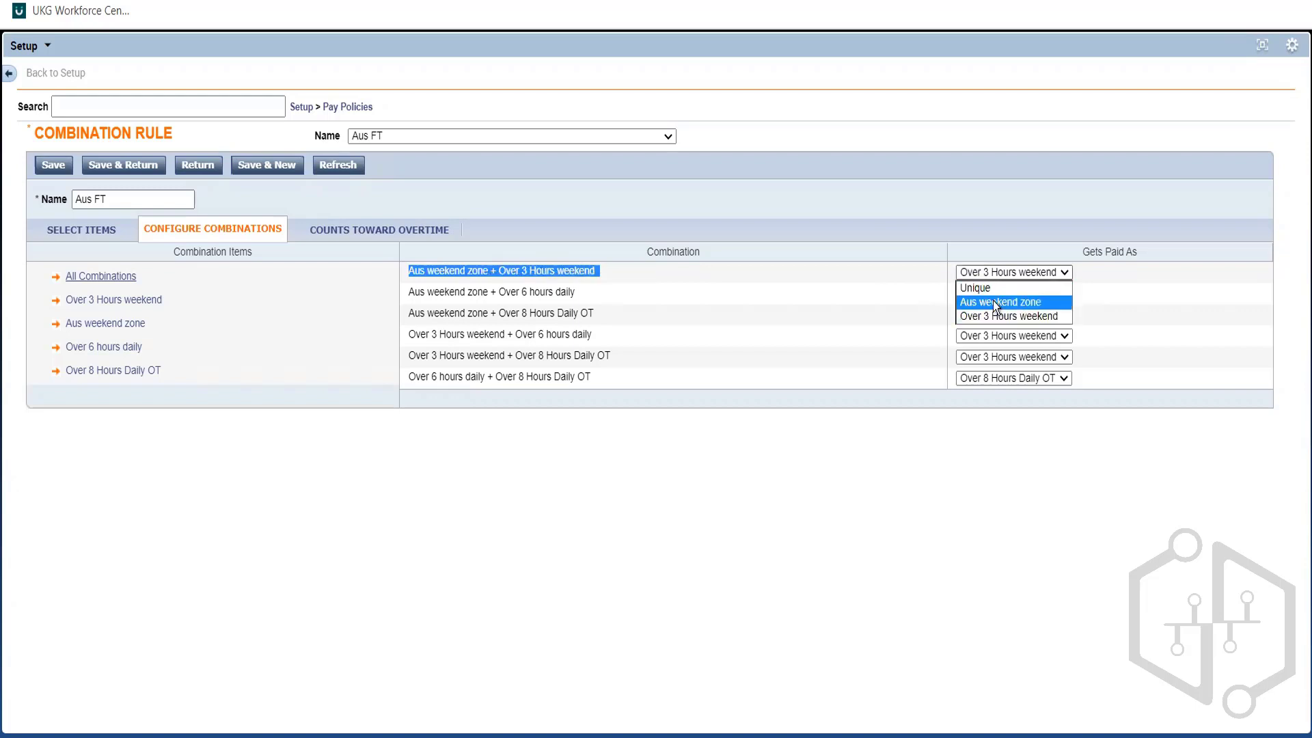
left_click(994, 301)
left_click(934, 283)
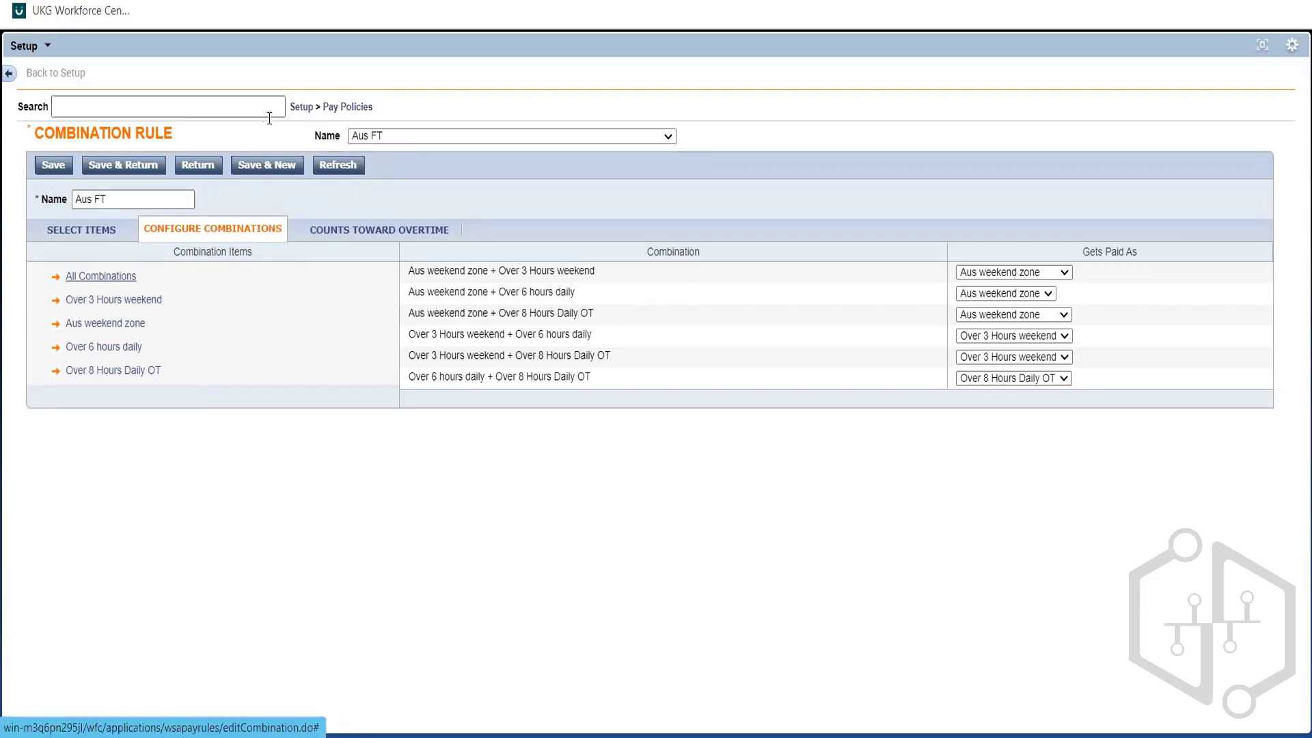
Save the Aus FT combination rule and open the Aus FT pay code distribution
left_click(121, 170)
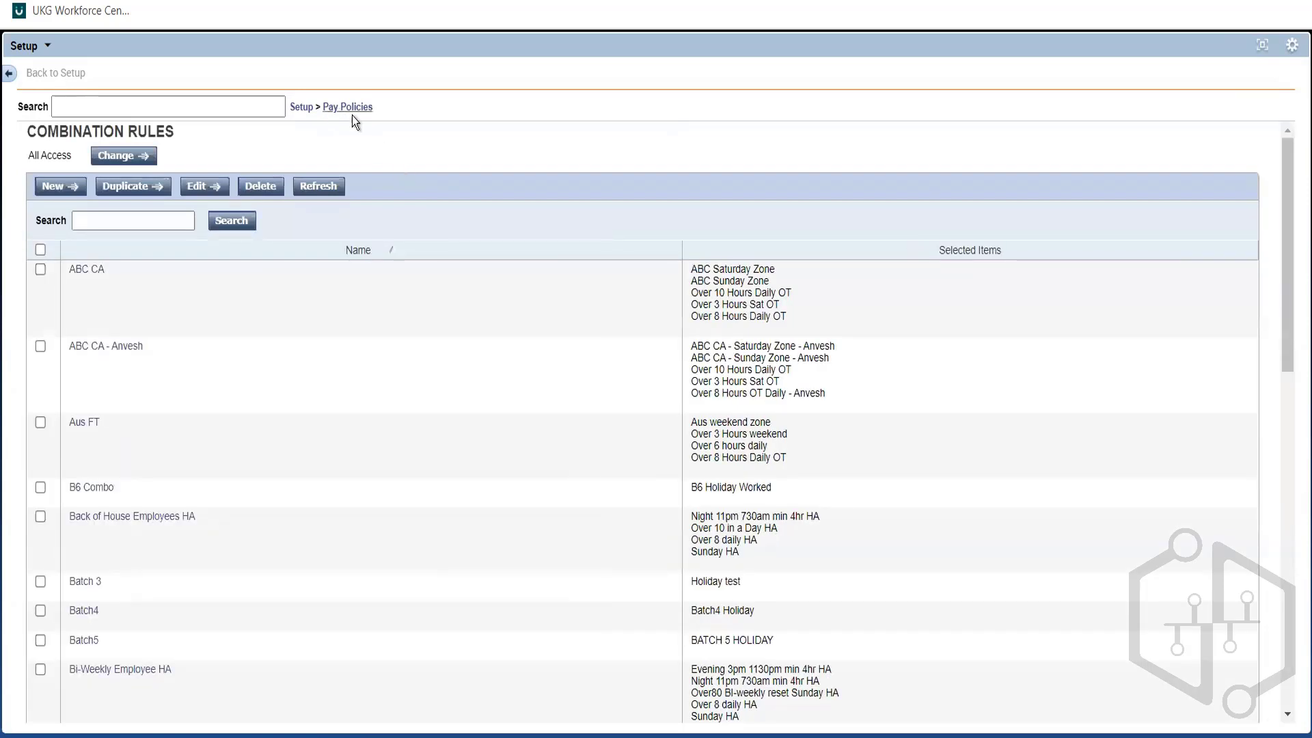
left_click(352, 113)
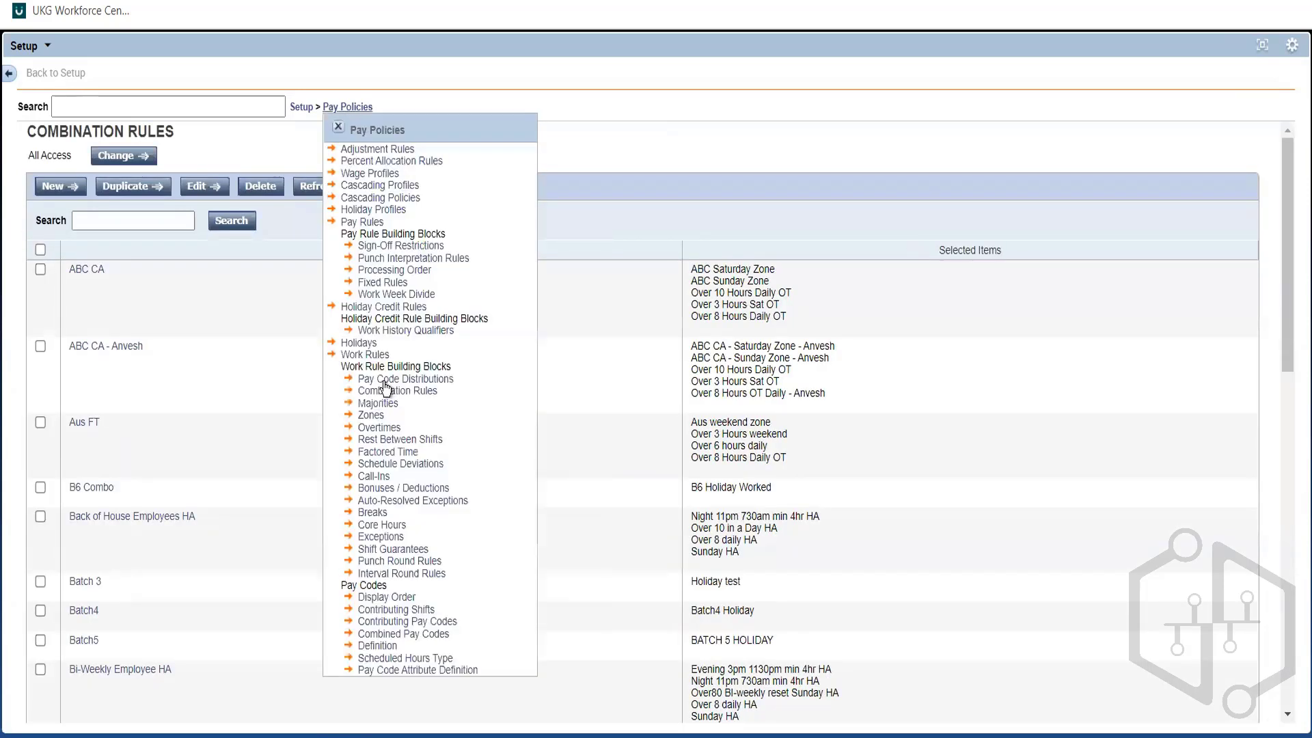
left_click(384, 380)
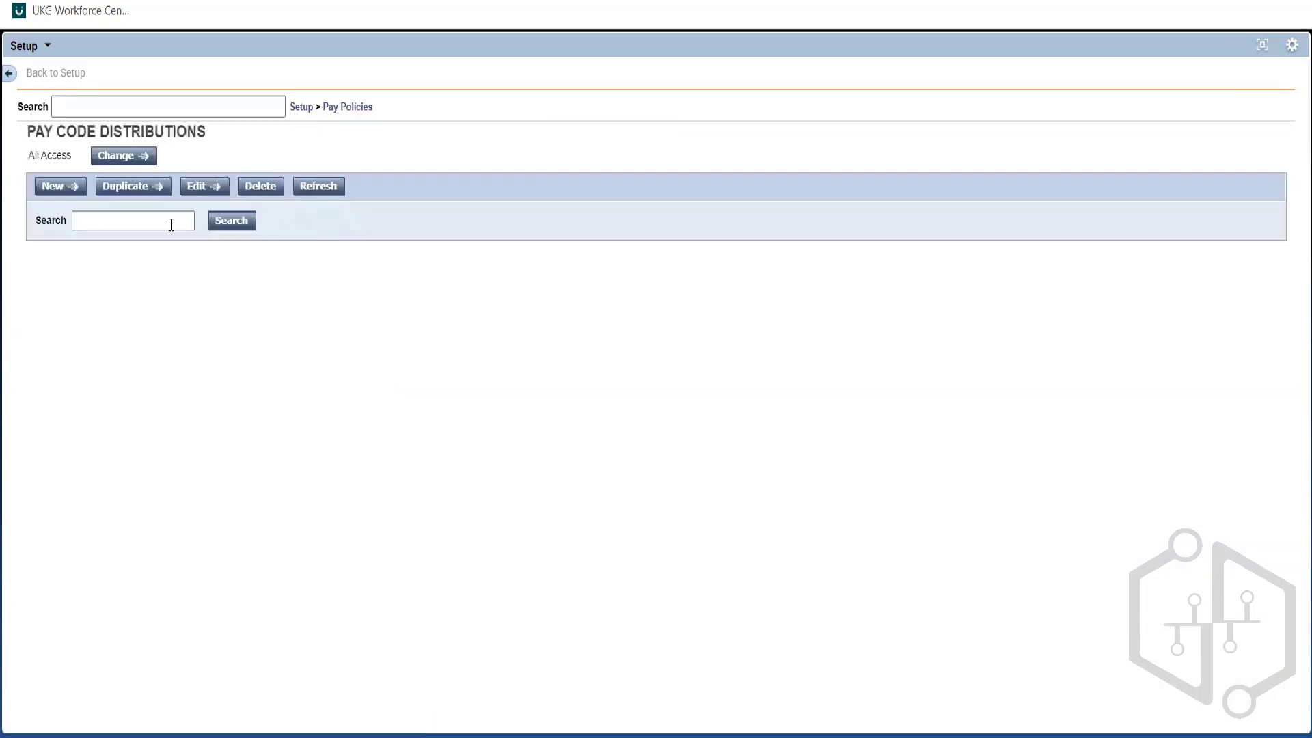
left_click(149, 222)
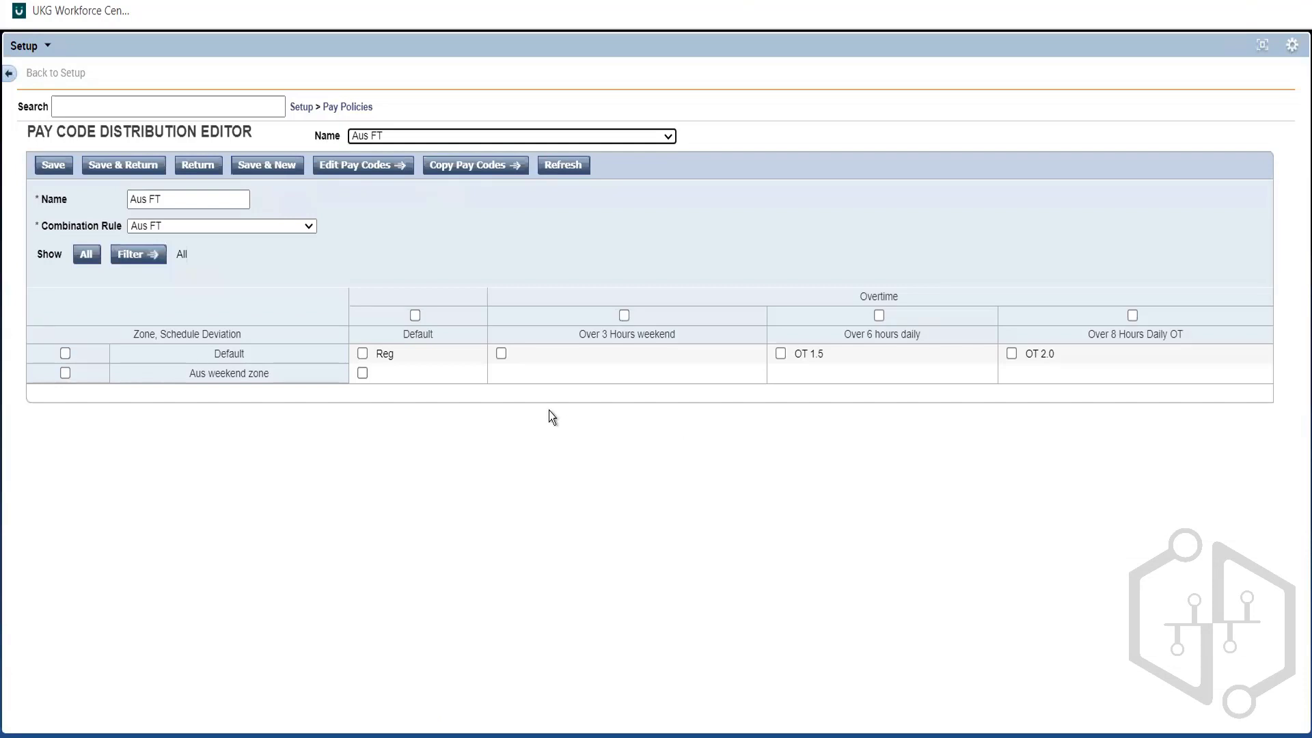
Reopen the Aus FT combination rule and set Aus weekend zone + Over 3 Hours weekend to get paid as Over 3 Hours weekend
left_click(347, 108)
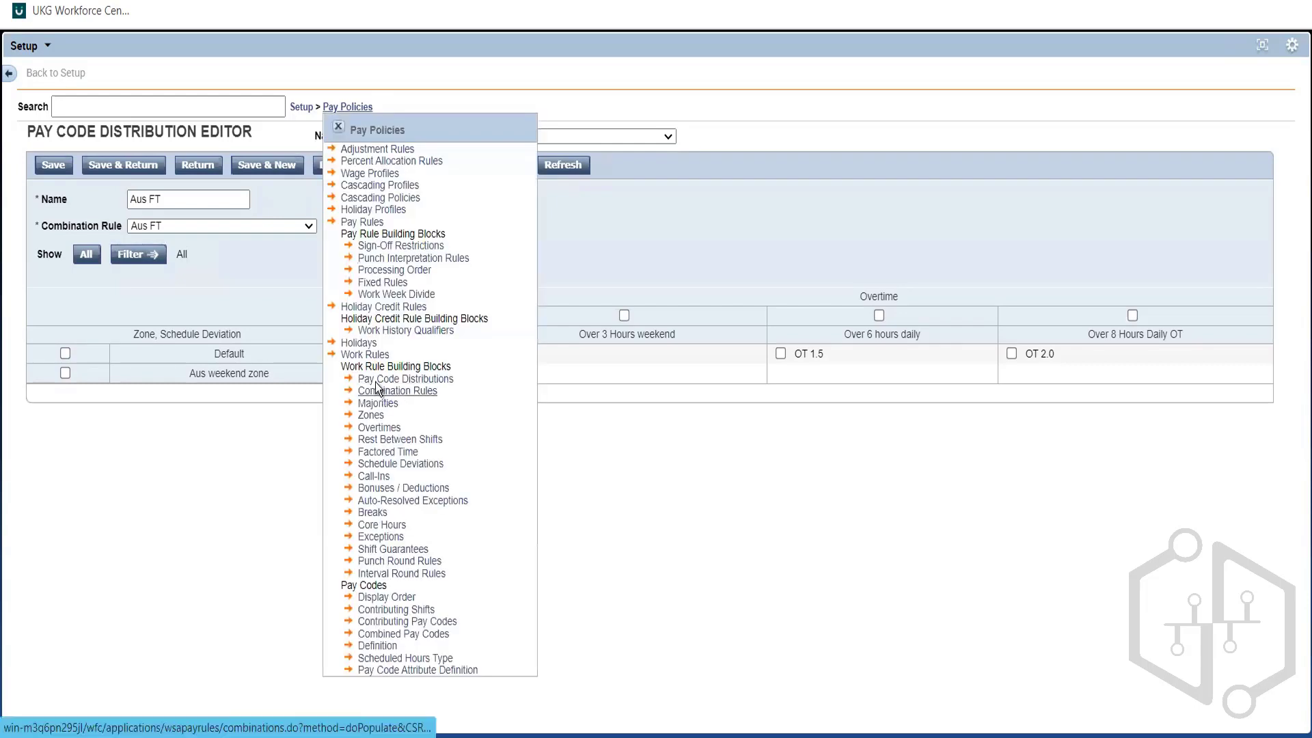
left_click(383, 393)
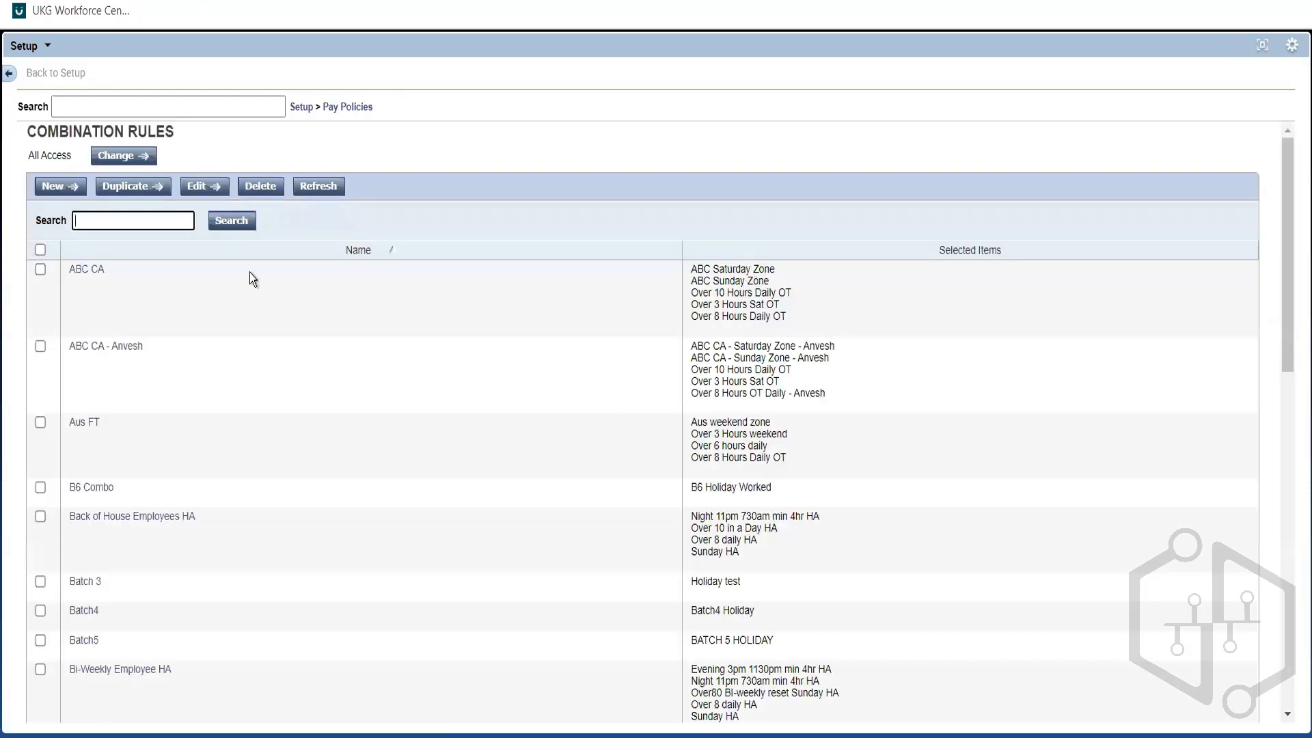
left_click(84, 422)
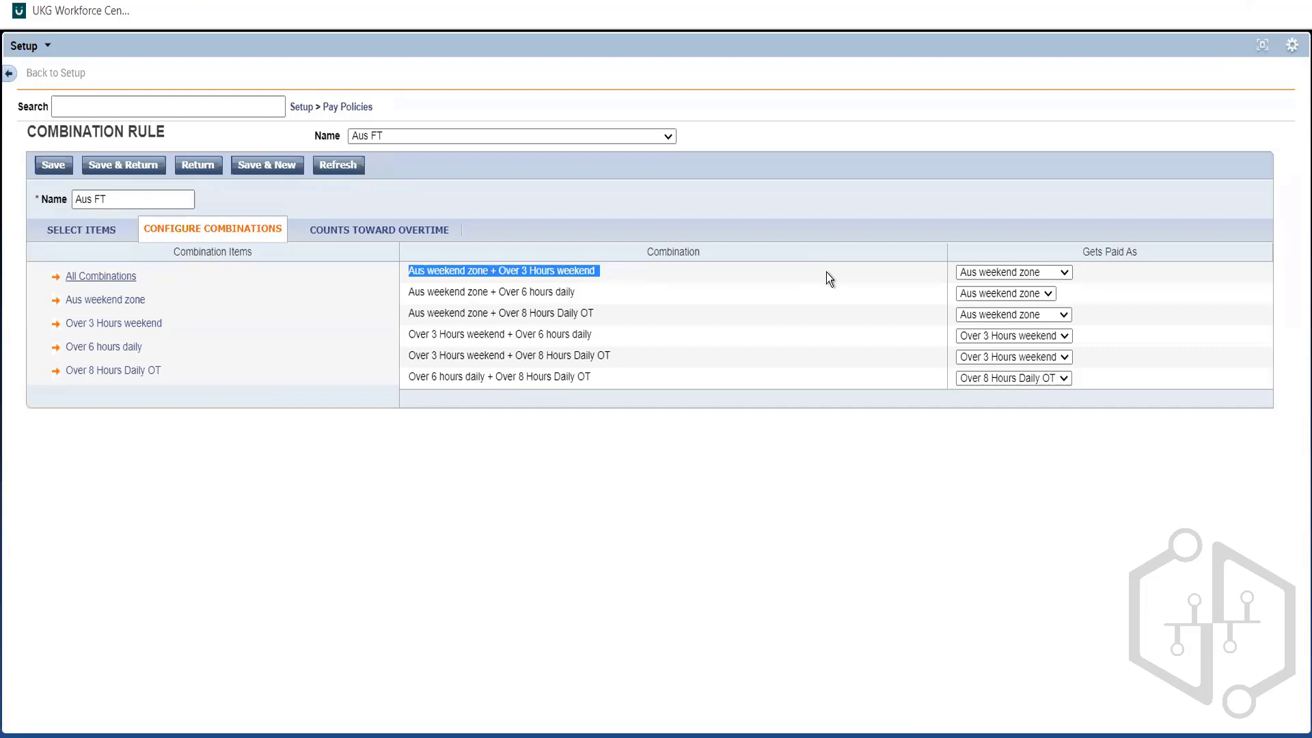
left_click(826, 272)
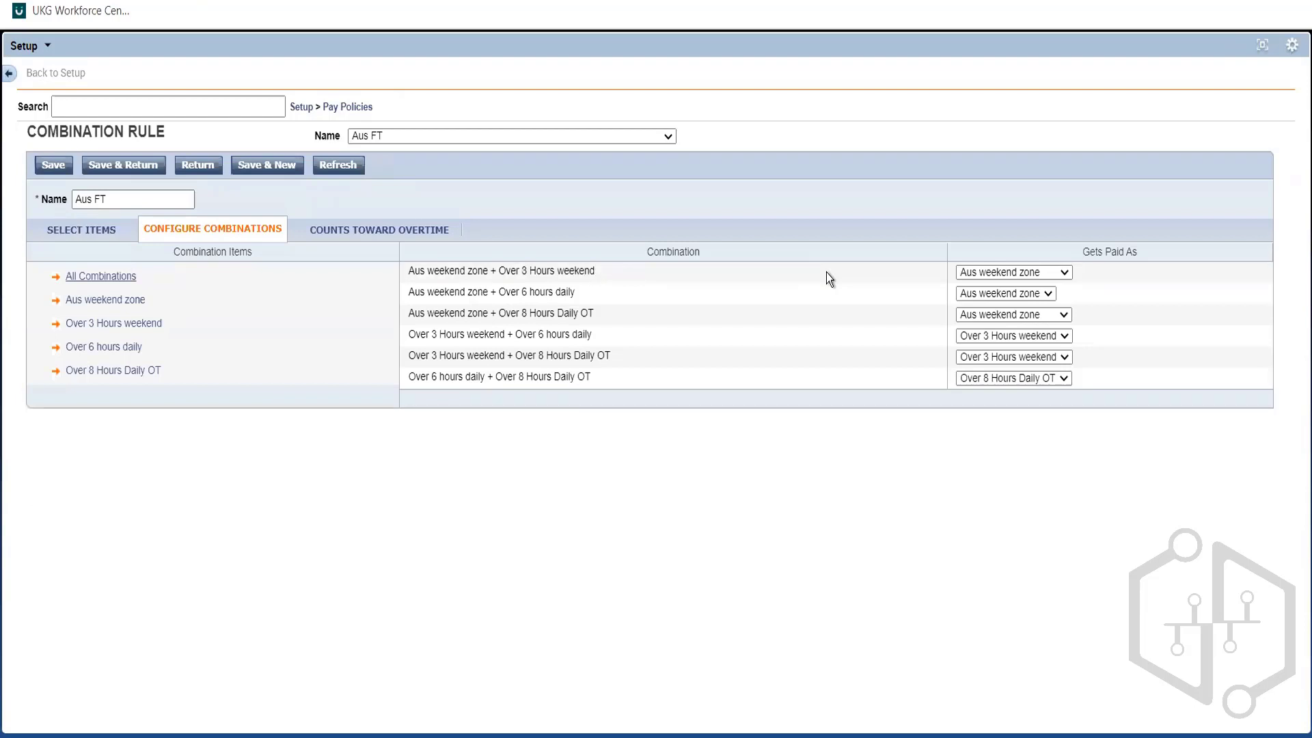
left_click(970, 273)
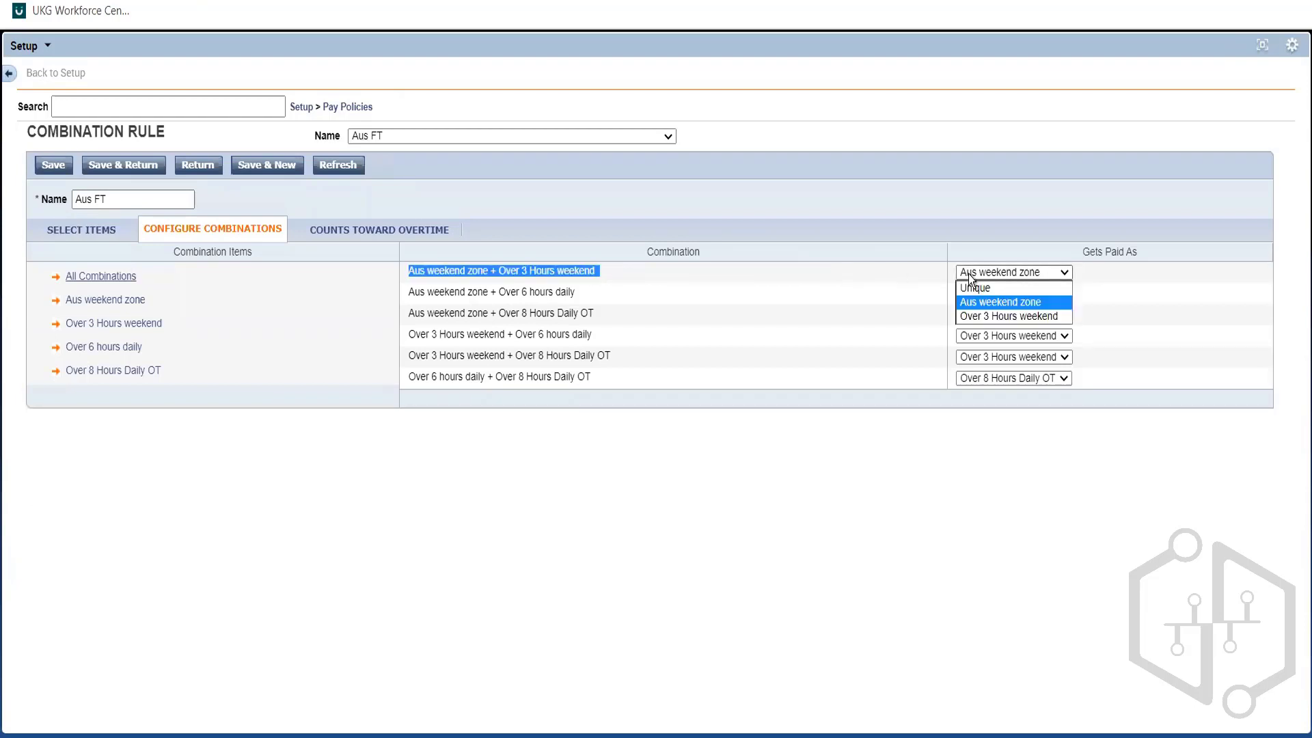
left_click(813, 320)
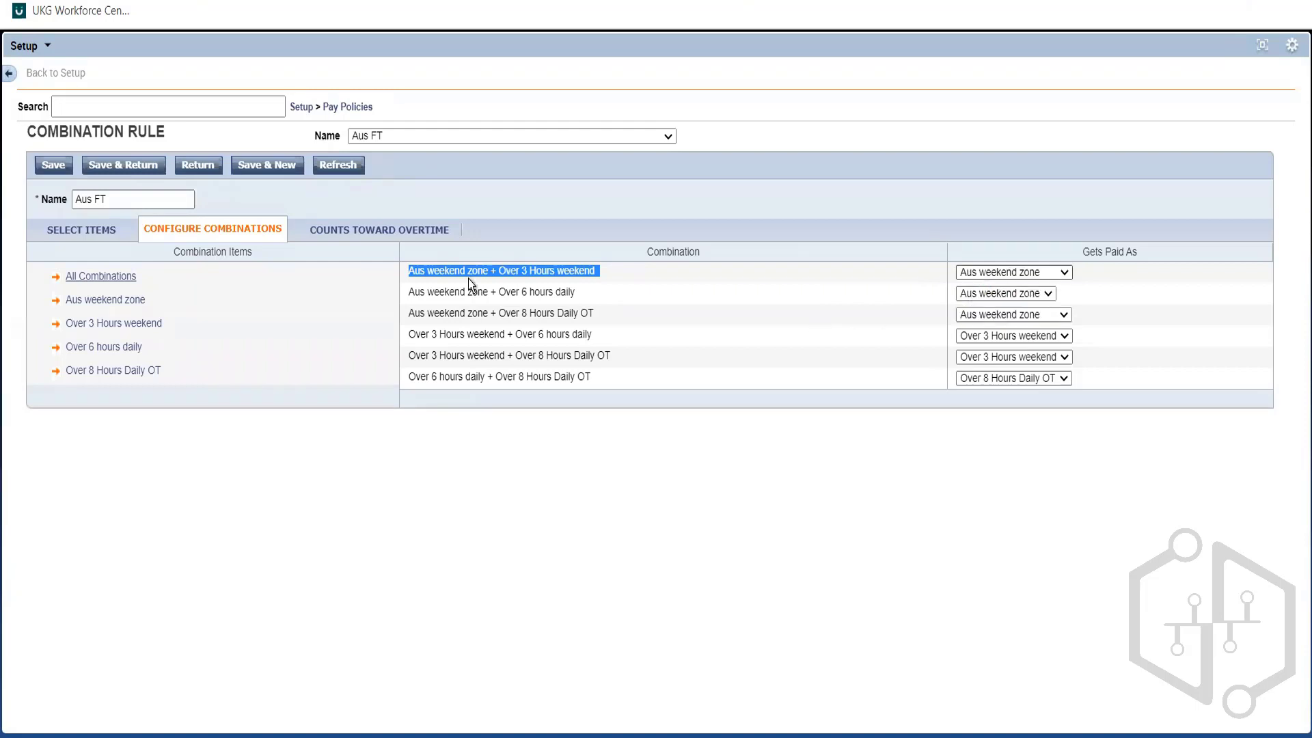
left_click(461, 273)
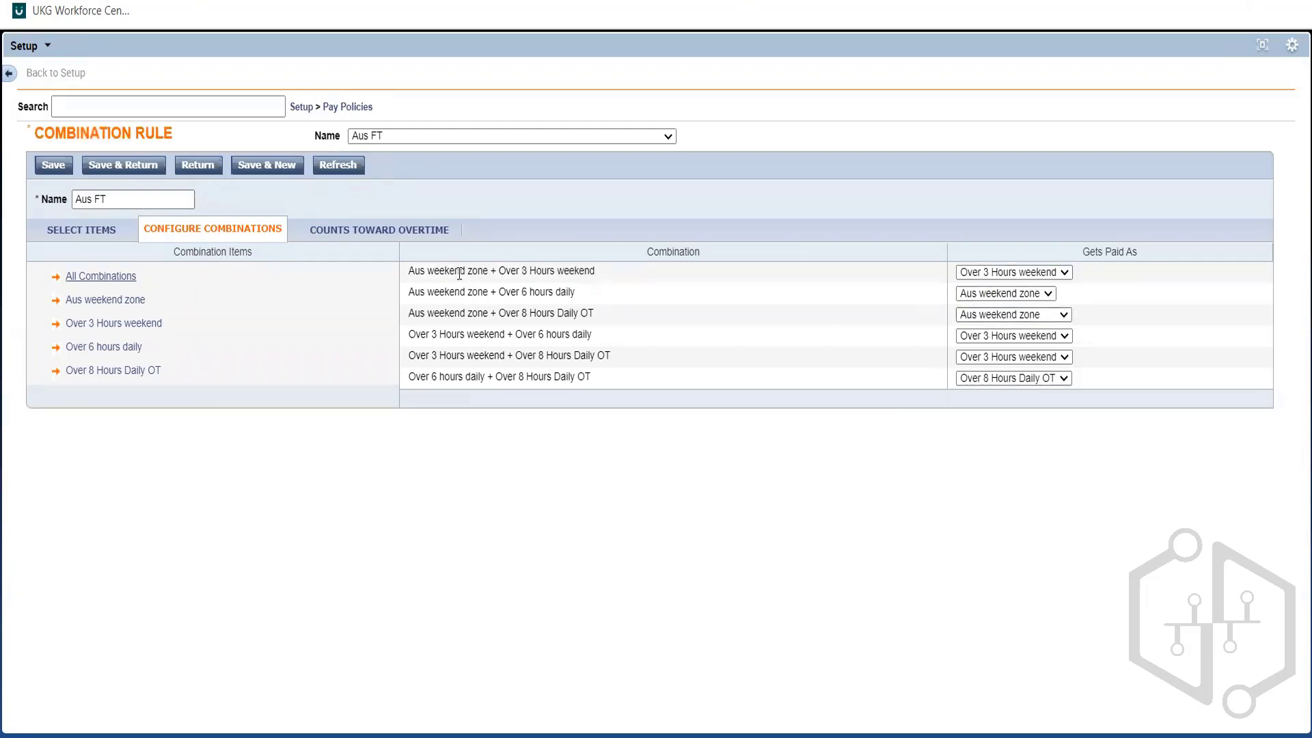
triple_click(460, 273)
left_click(691, 285)
Set the Aus weekend zone combinations with Over 6 hours daily and Over 8 Hours Daily OT to get paid as Unique
left_click(971, 294)
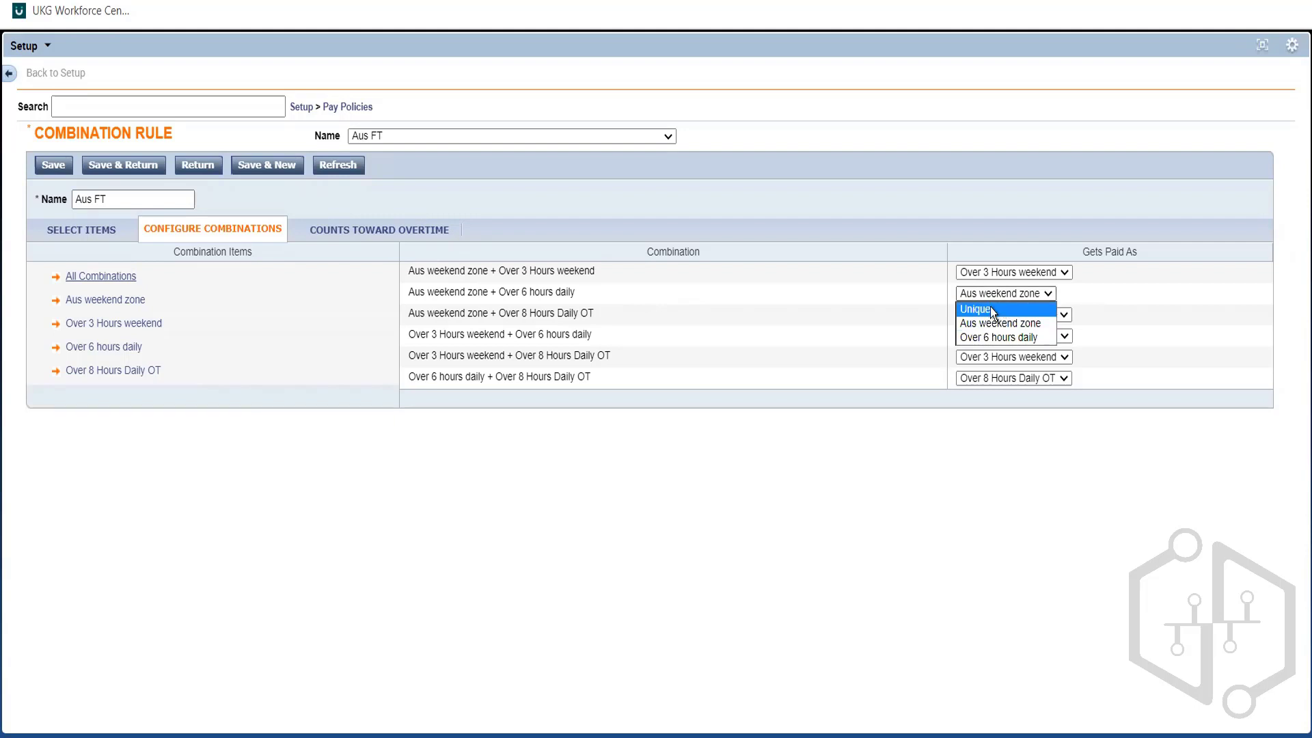
left_click(899, 301)
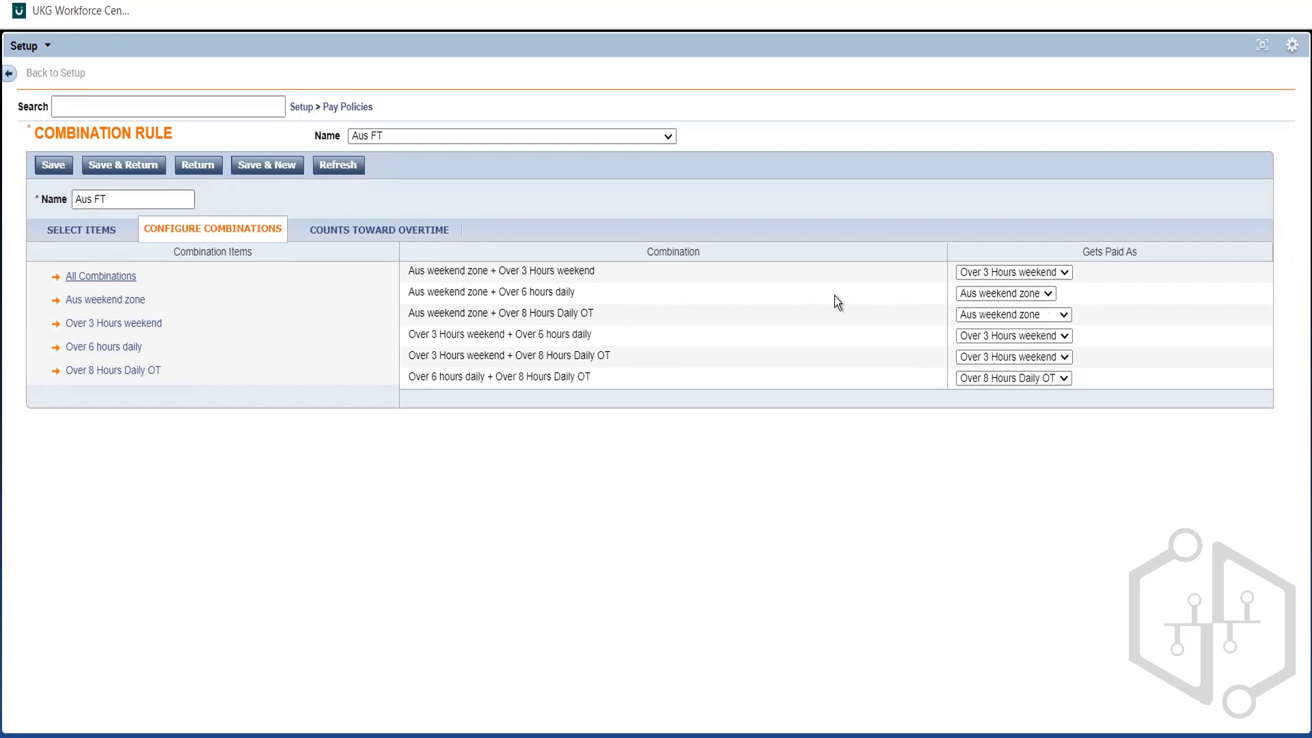
left_click(958, 292)
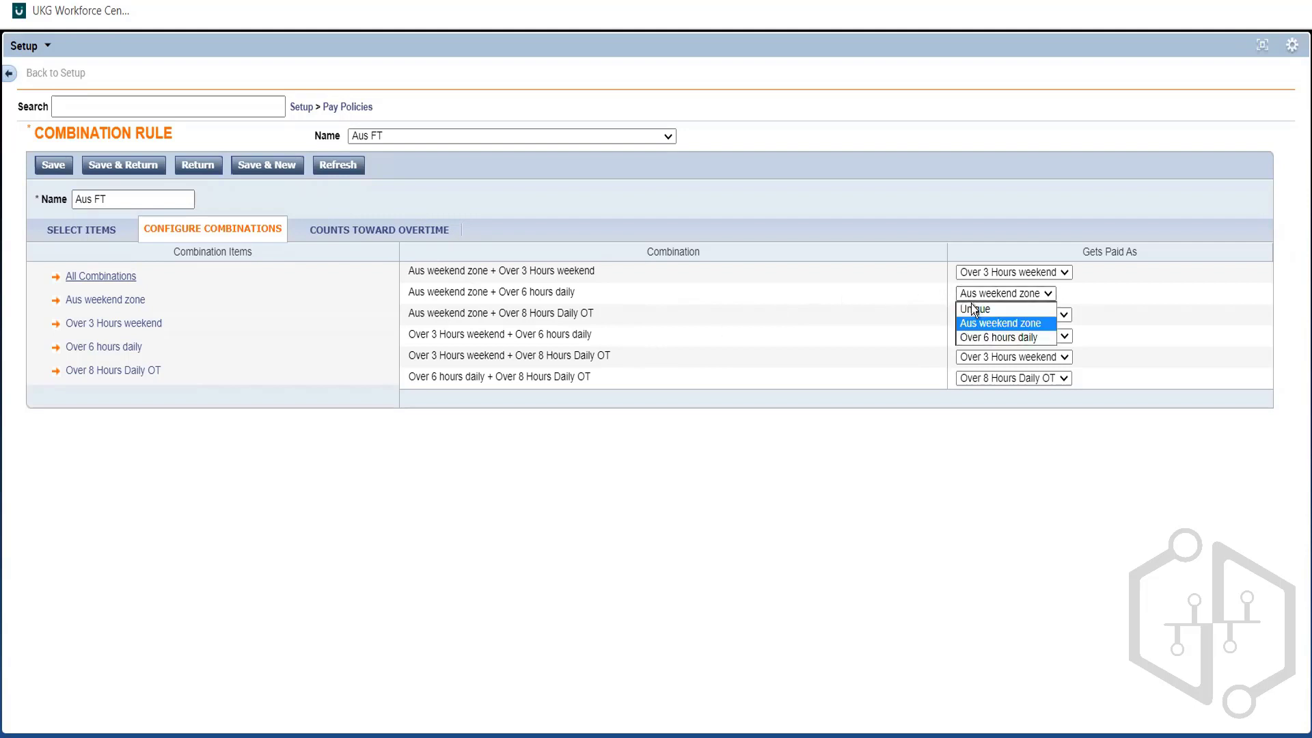
left_click(973, 306)
left_click(974, 311)
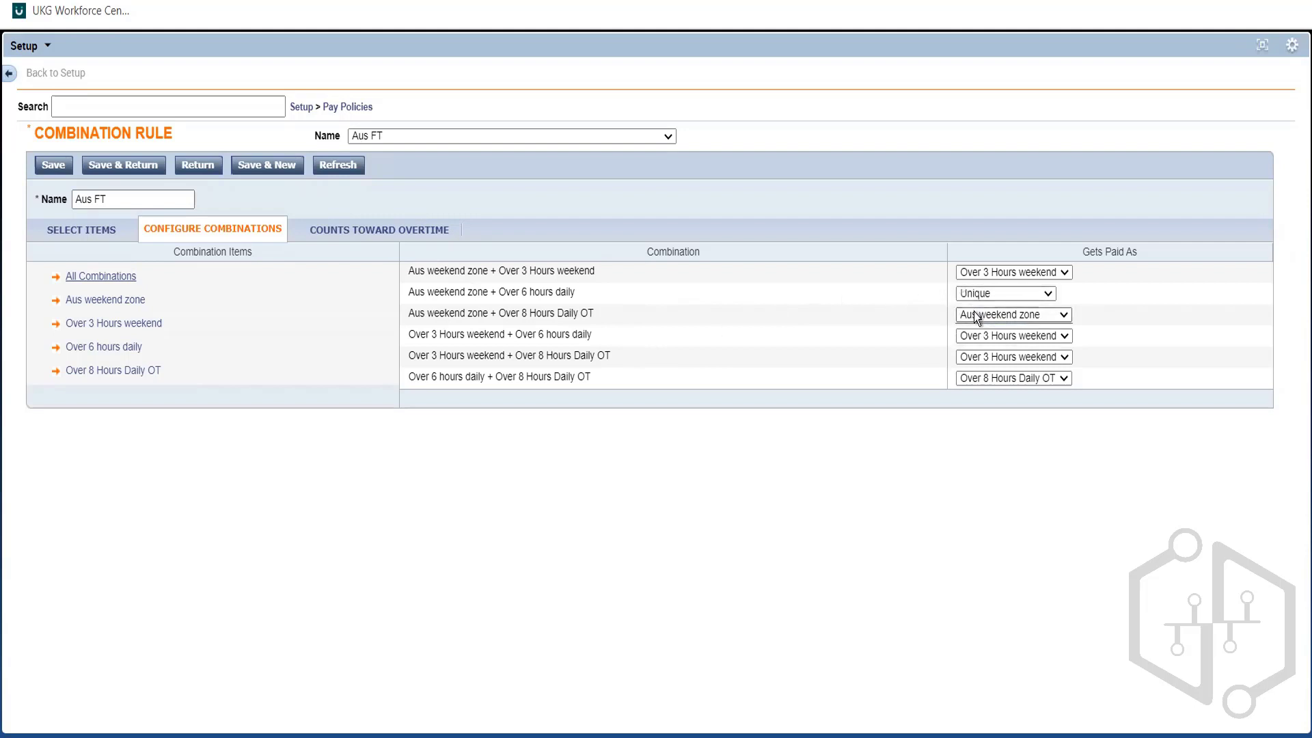
left_click(983, 330)
triple_click(540, 265)
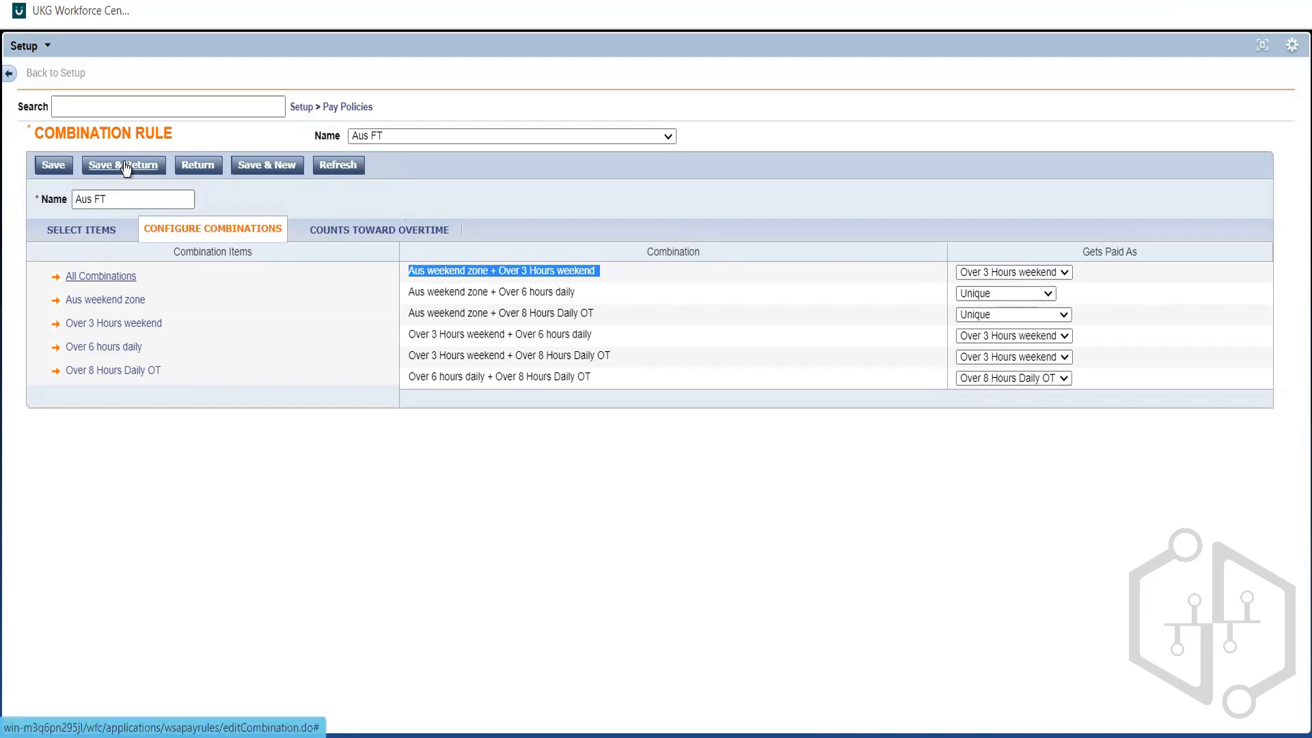
Open the Aus FT pay code distribution and examine the Over 3 Hours weekend cells for Default and Aus weekend zone
left_click(344, 111)
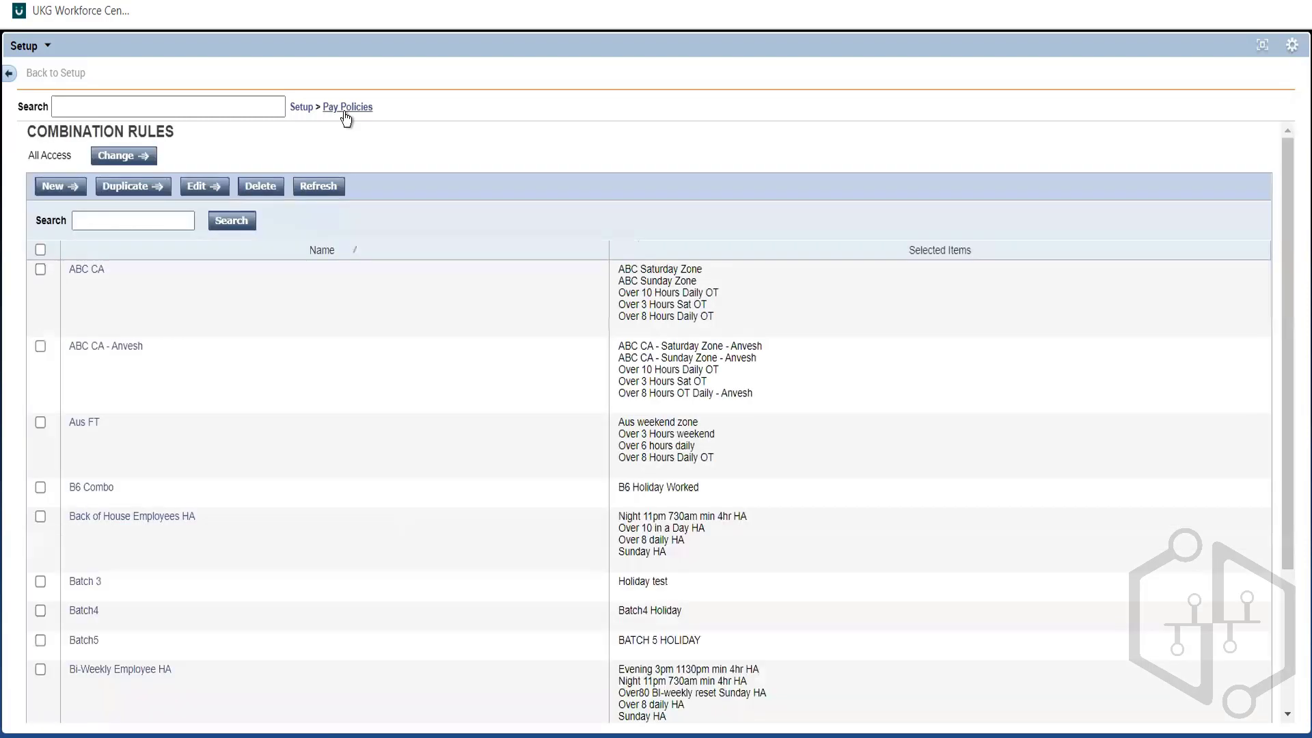
left_click(393, 383)
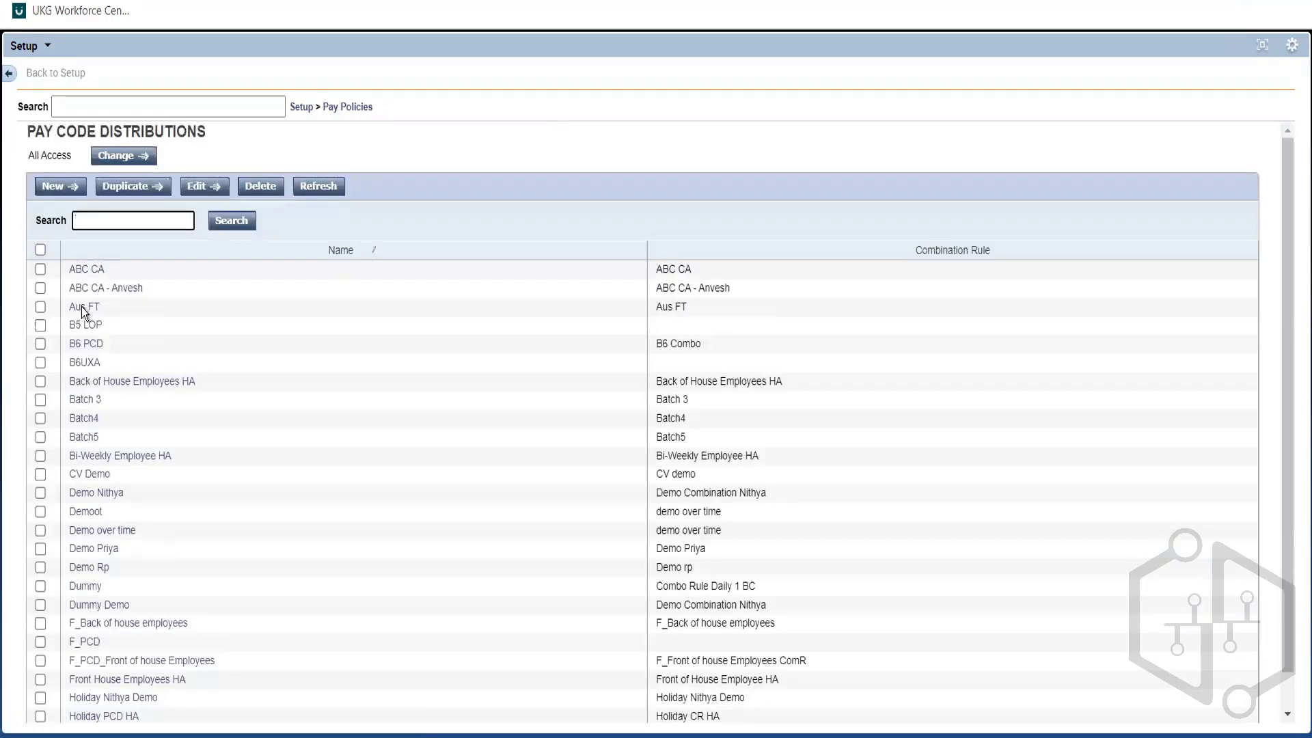
left_click(81, 306)
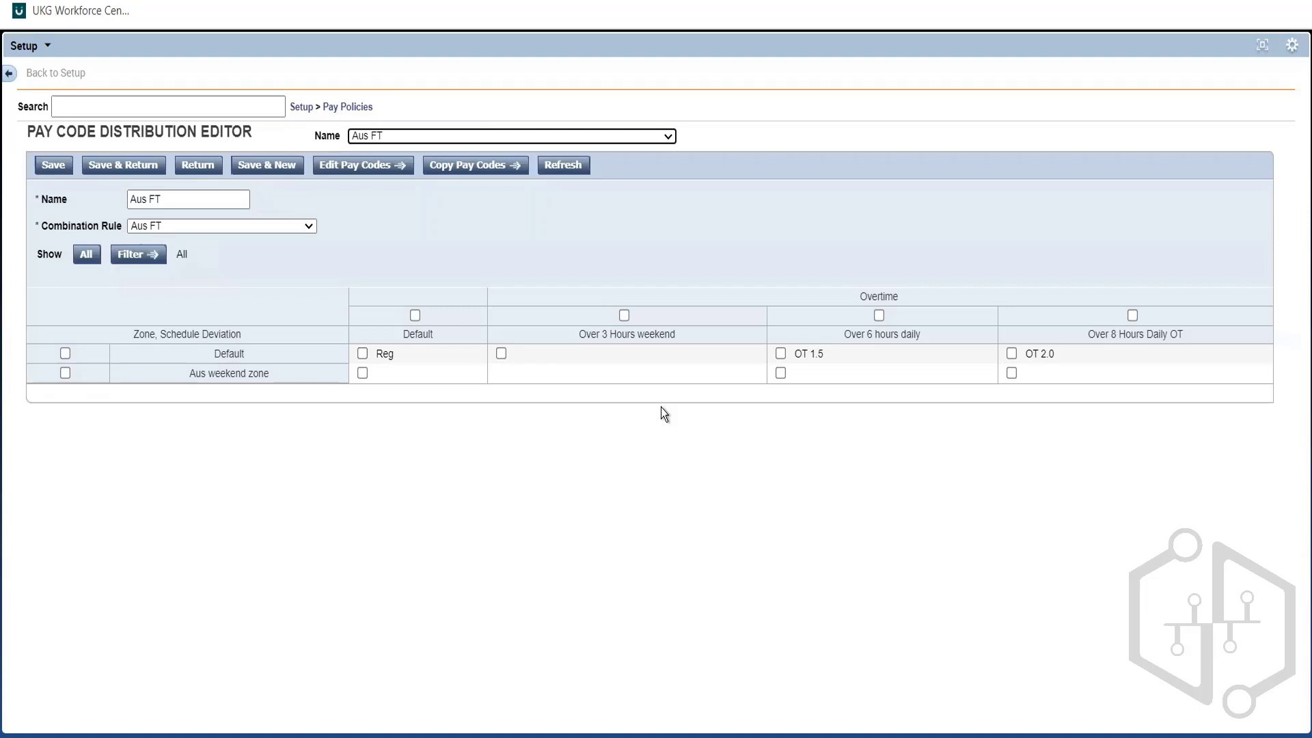
left_click(612, 371)
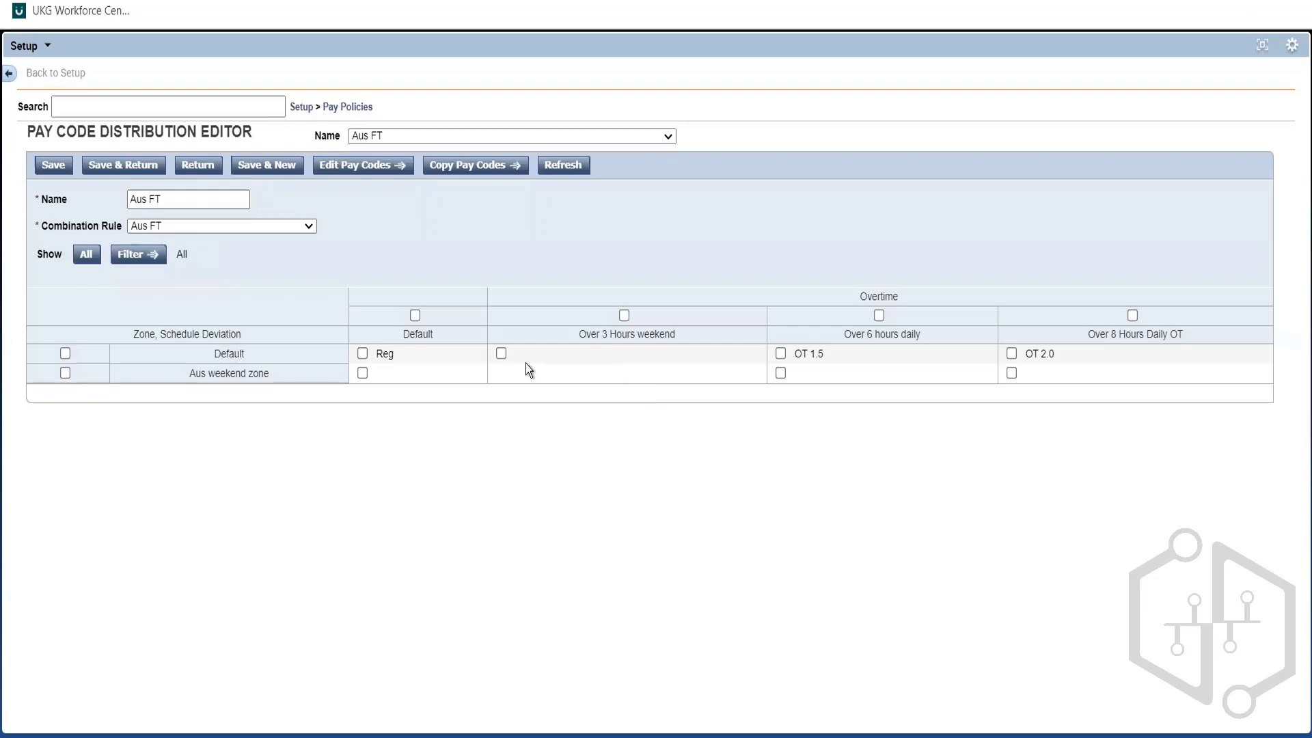
left_click_drag(501, 362, 498, 378)
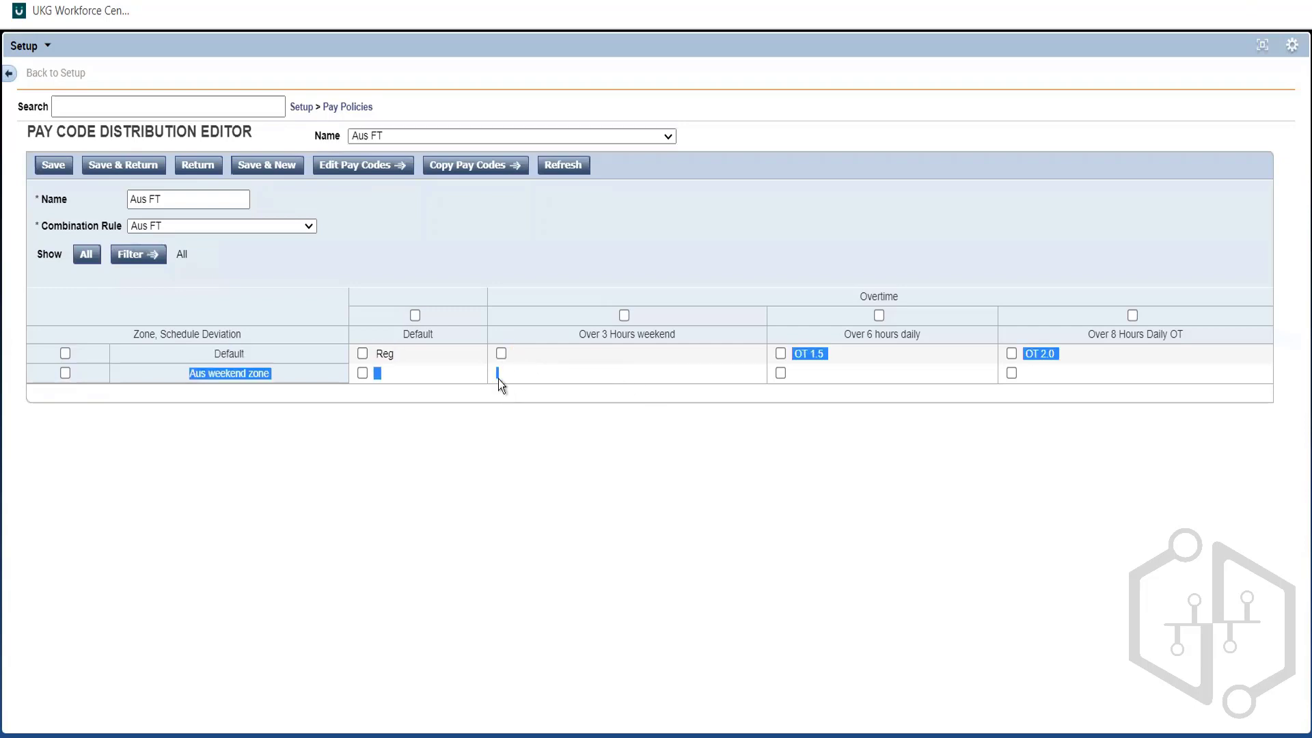
left_click(499, 379)
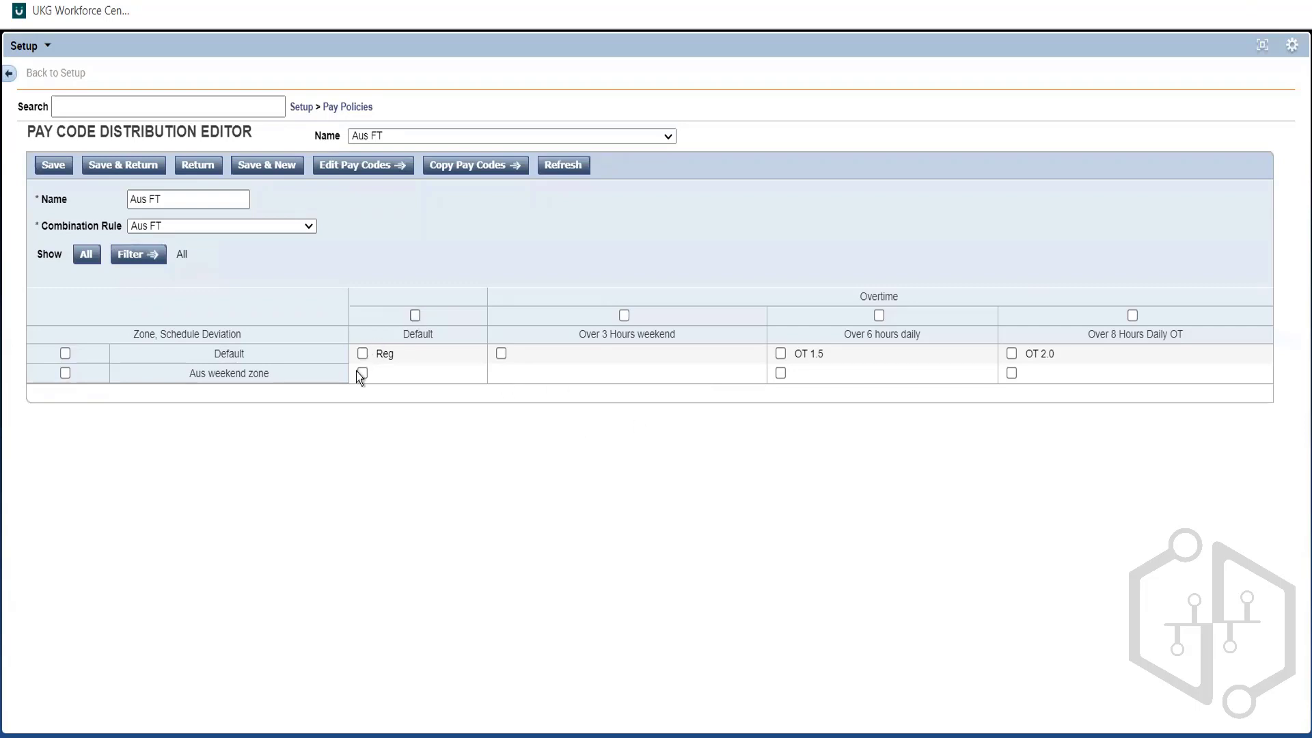
Assign the Reg pay code to the Default row under Over 3 Hours weekend in the Aus FT distribution
double_click(214, 359)
left_click(501, 354)
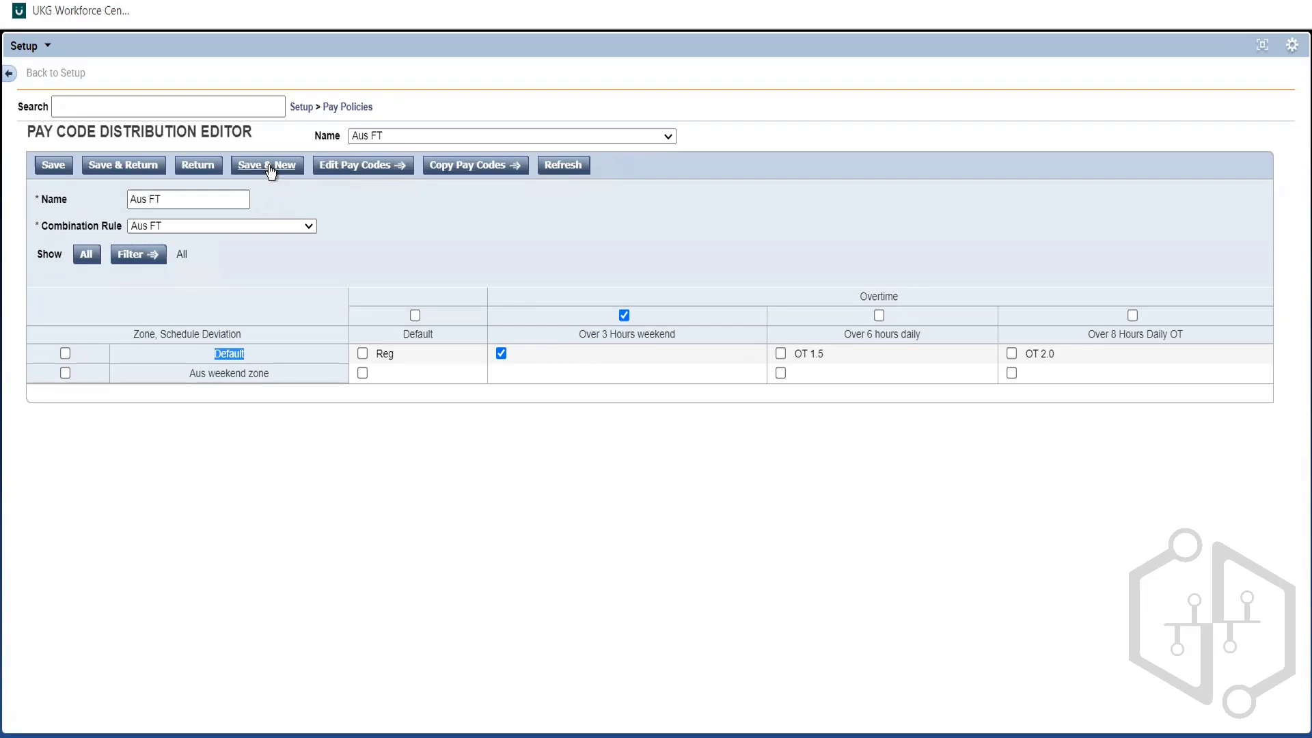
left_click(321, 168)
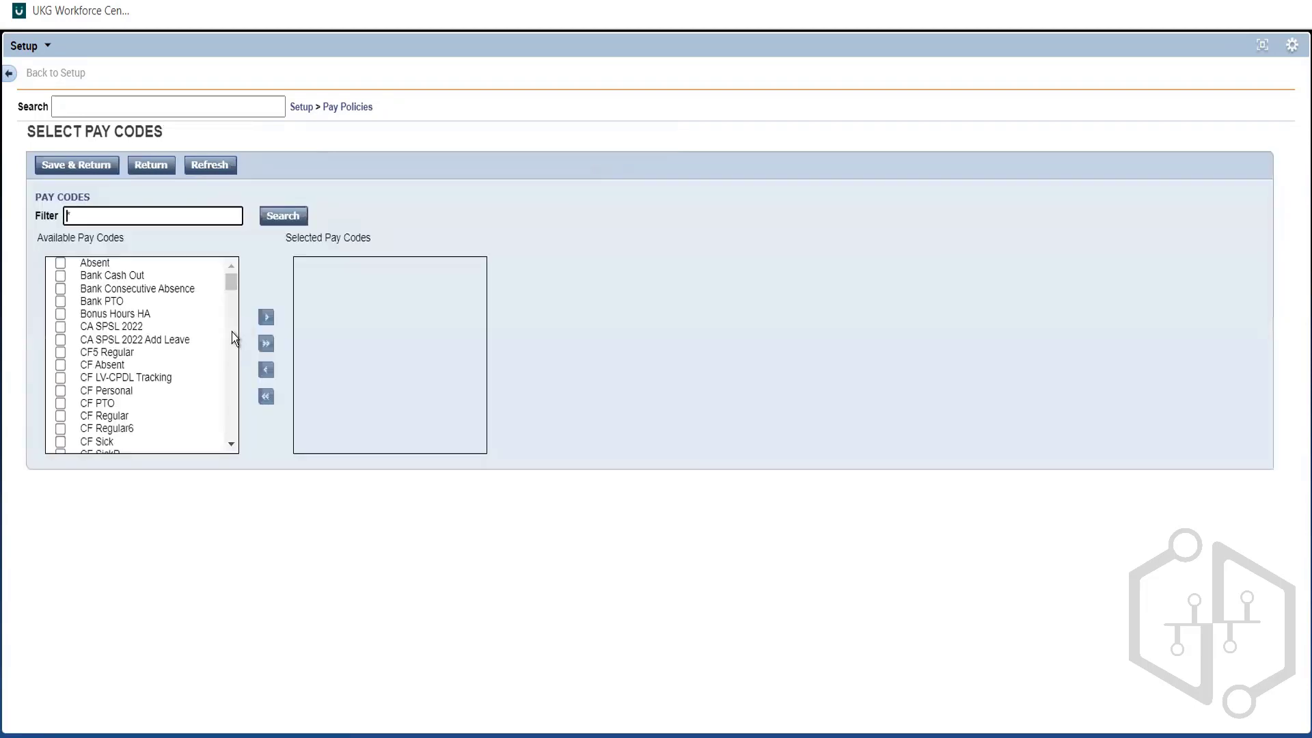
scroll(232, 332, "down", 5)
scroll(232, 332, "down", 10)
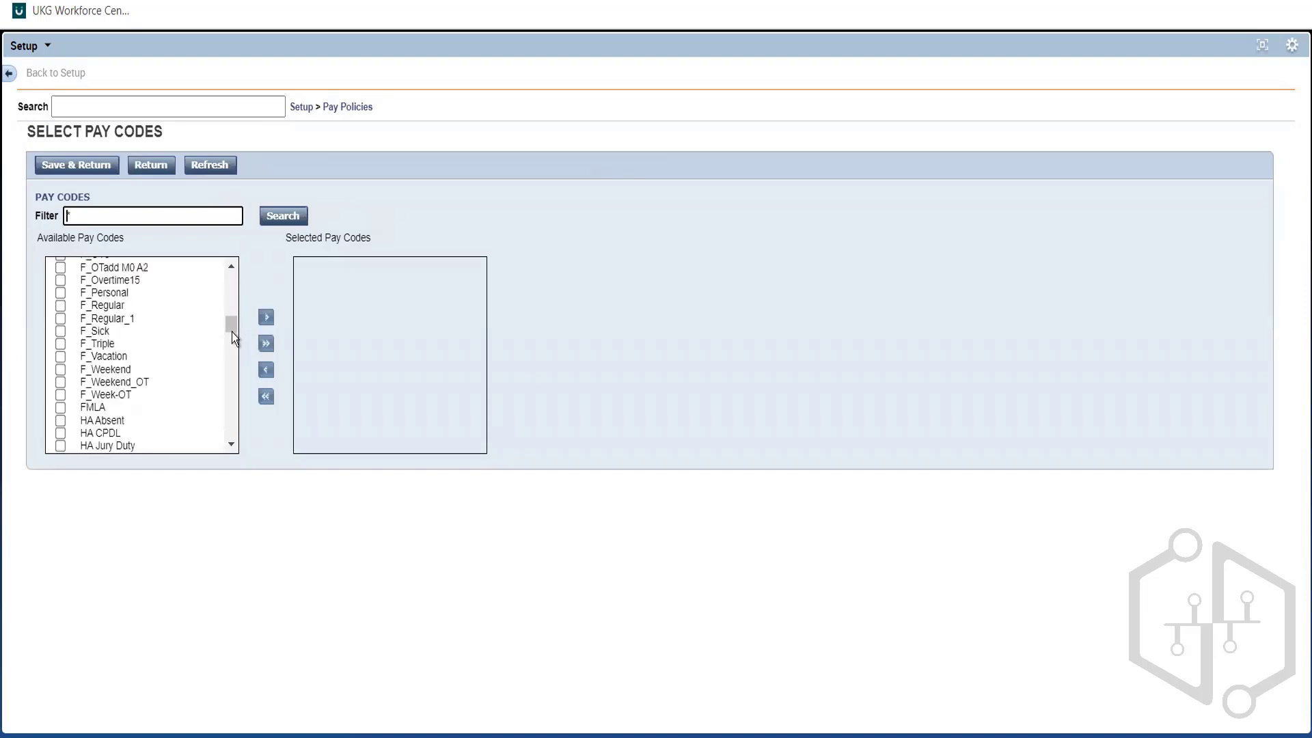
scroll(231, 359, "down", 10)
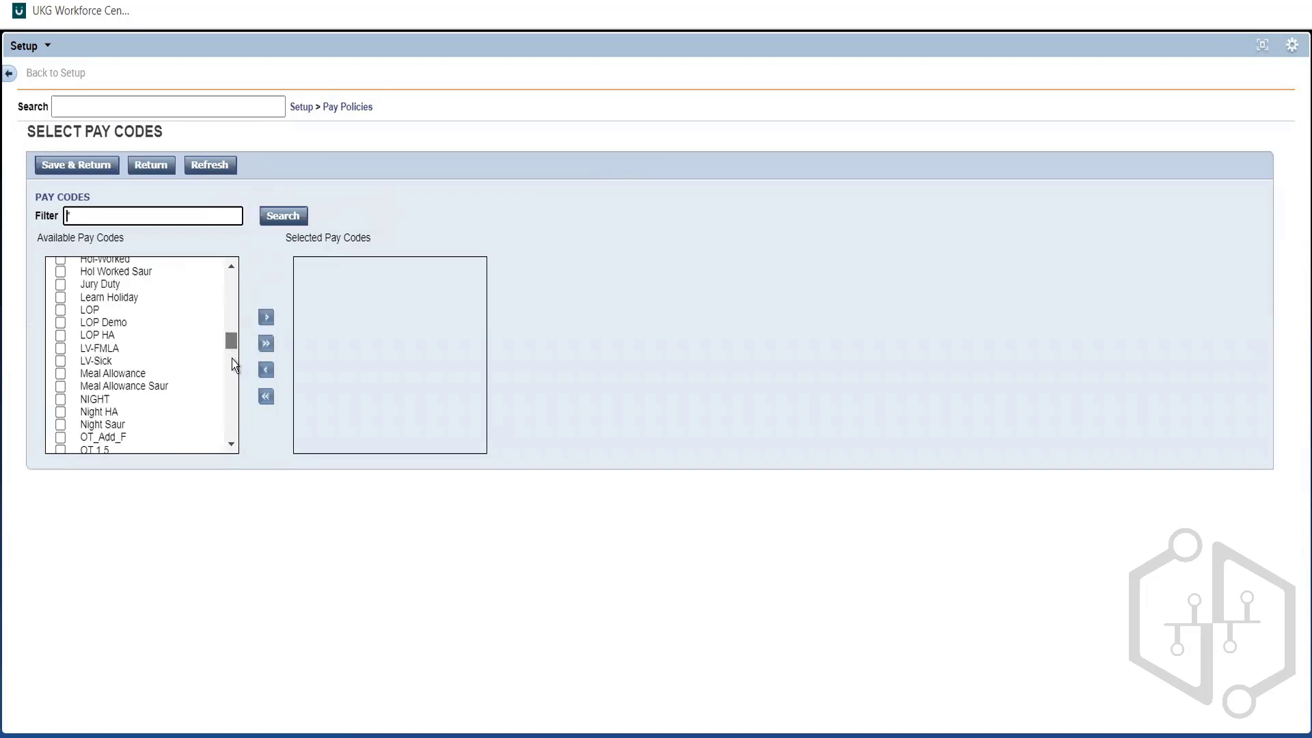
scroll(231, 380, "down", 6)
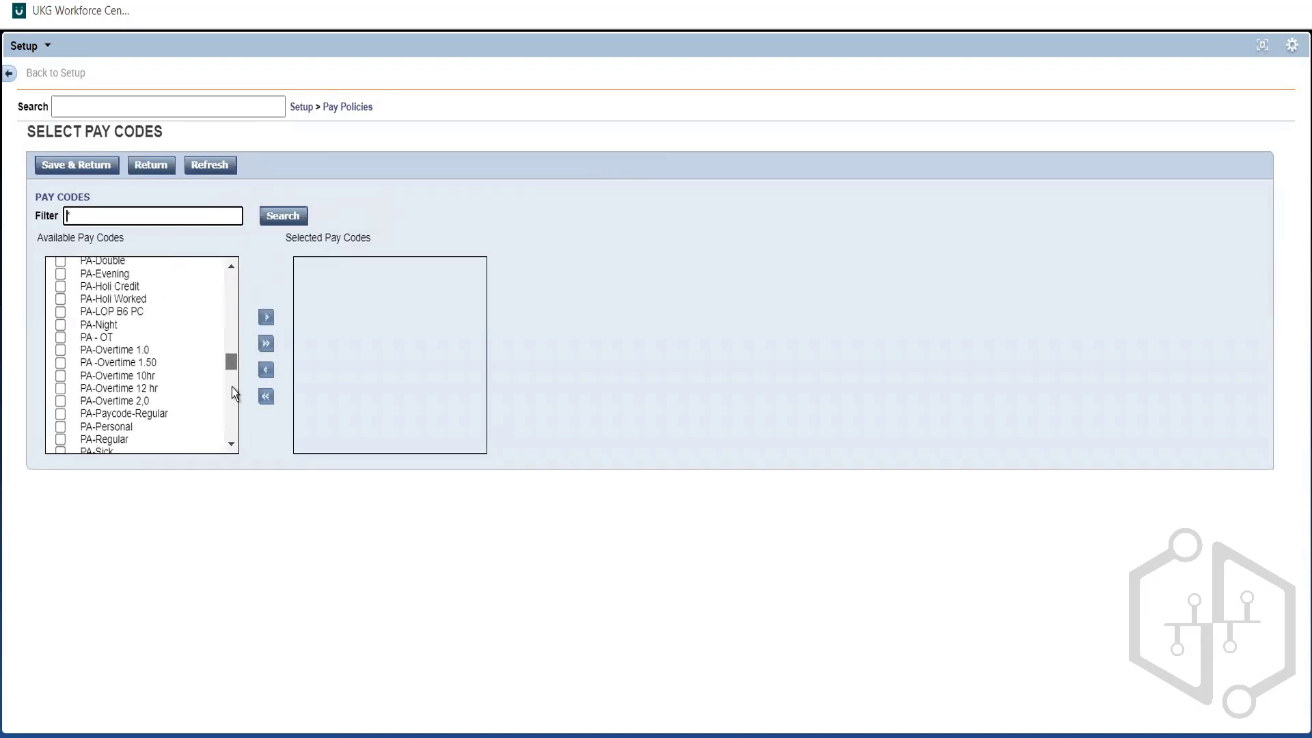
scroll(117, 378, "down", 4)
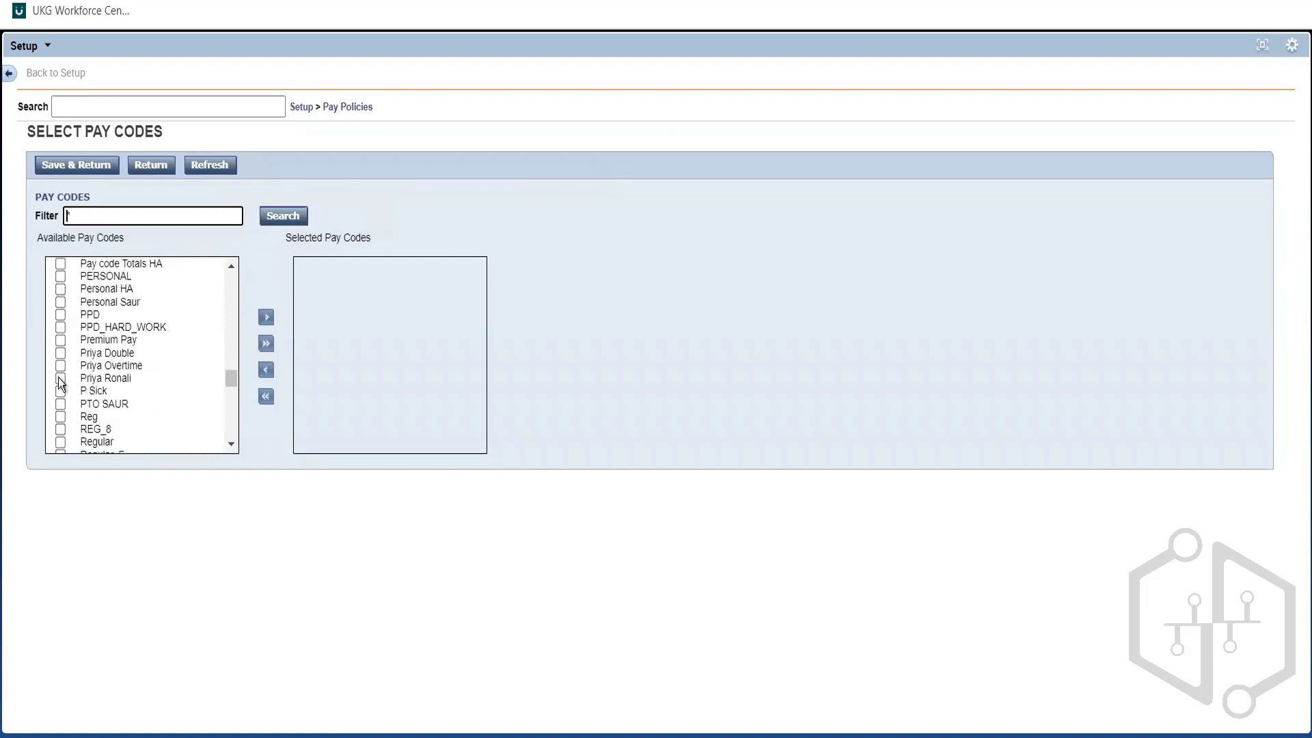
left_click(61, 417)
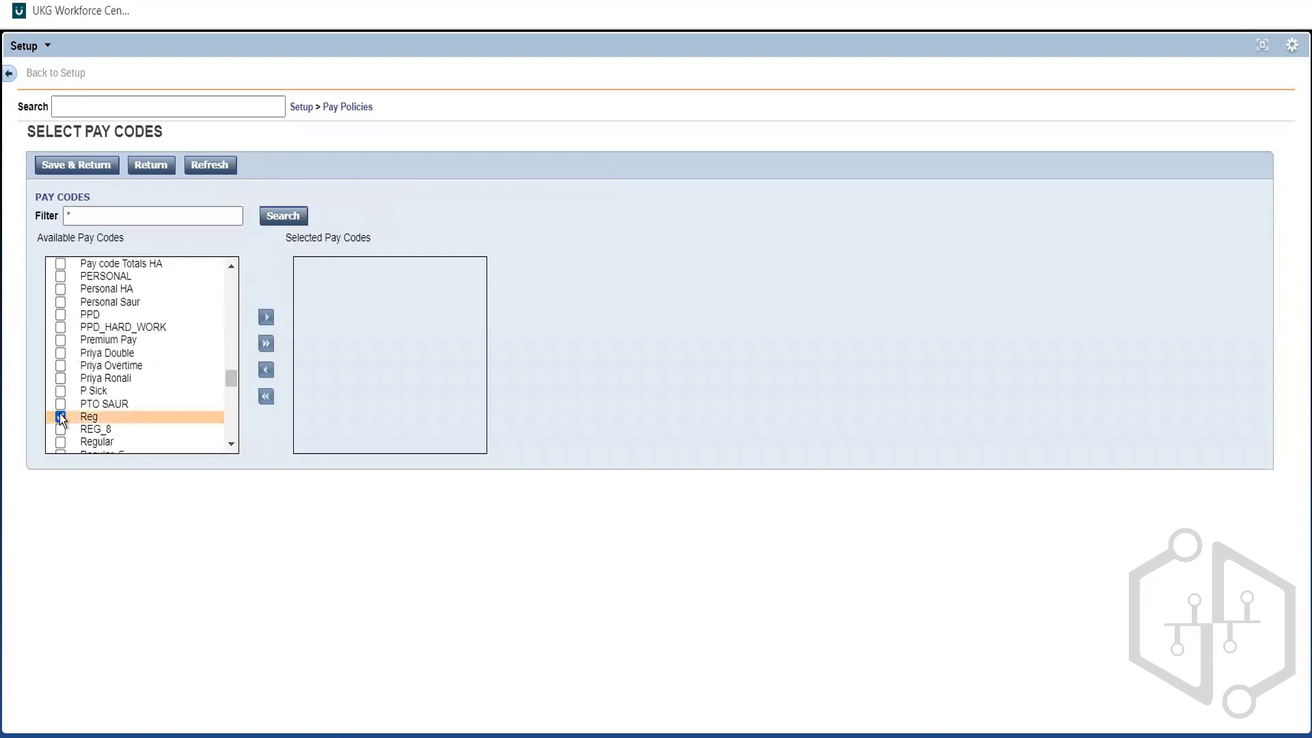
left_click(267, 318)
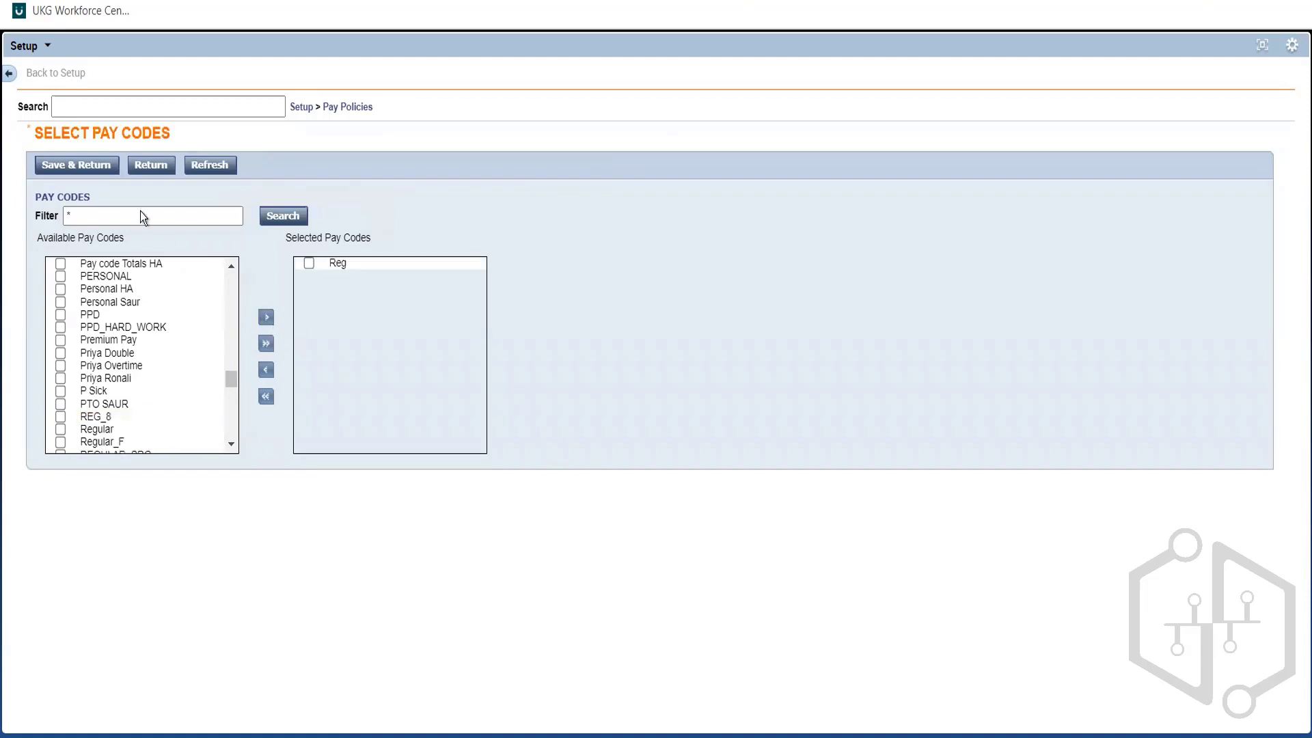
left_click(88, 164)
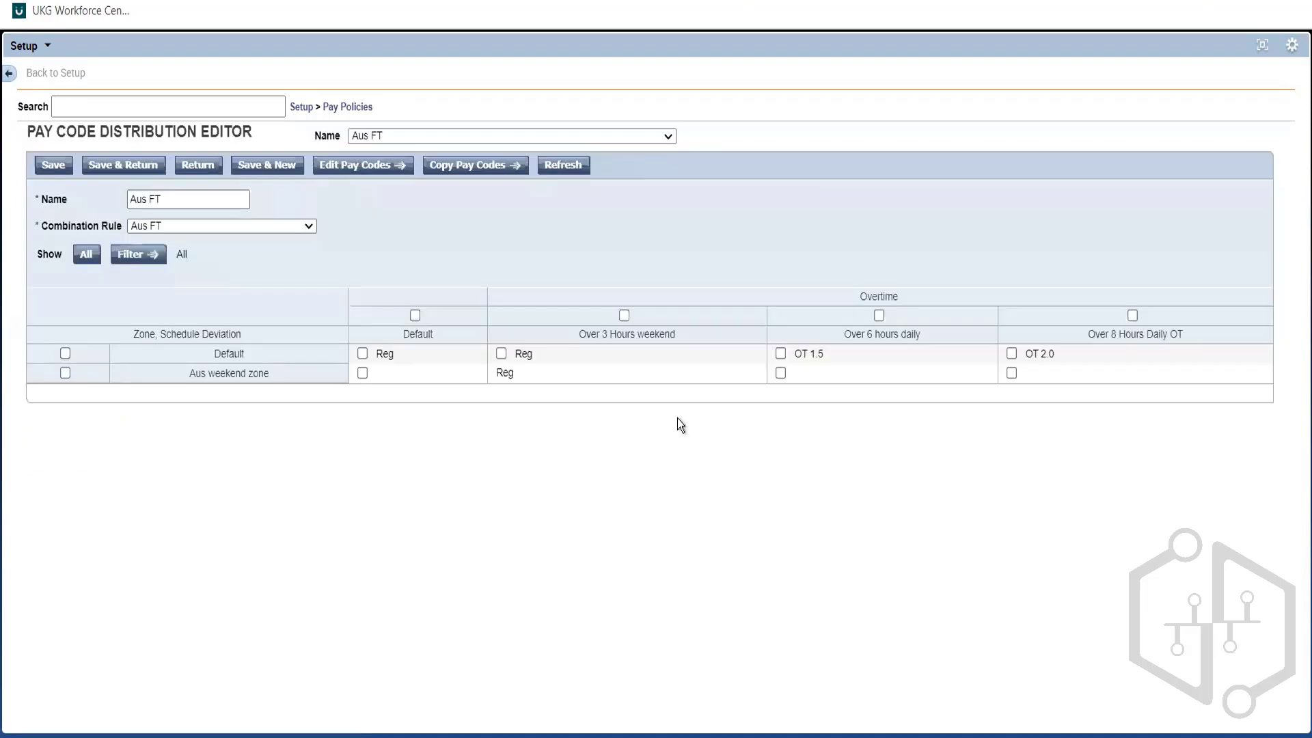
Assign the Reg pay code to the Aus weekend zone row under Default in the Aus FT distribution
double_click(508, 373)
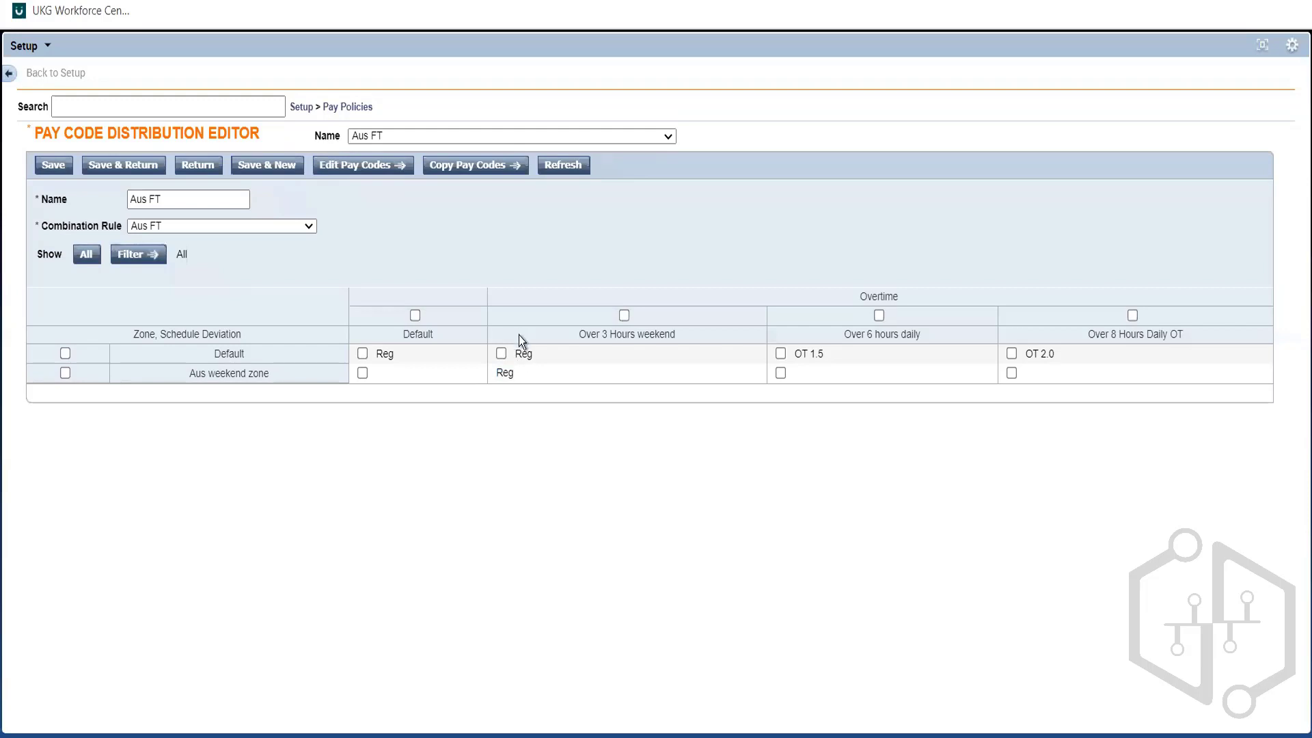
double_click(503, 375)
triple_click(273, 382)
left_click(361, 374)
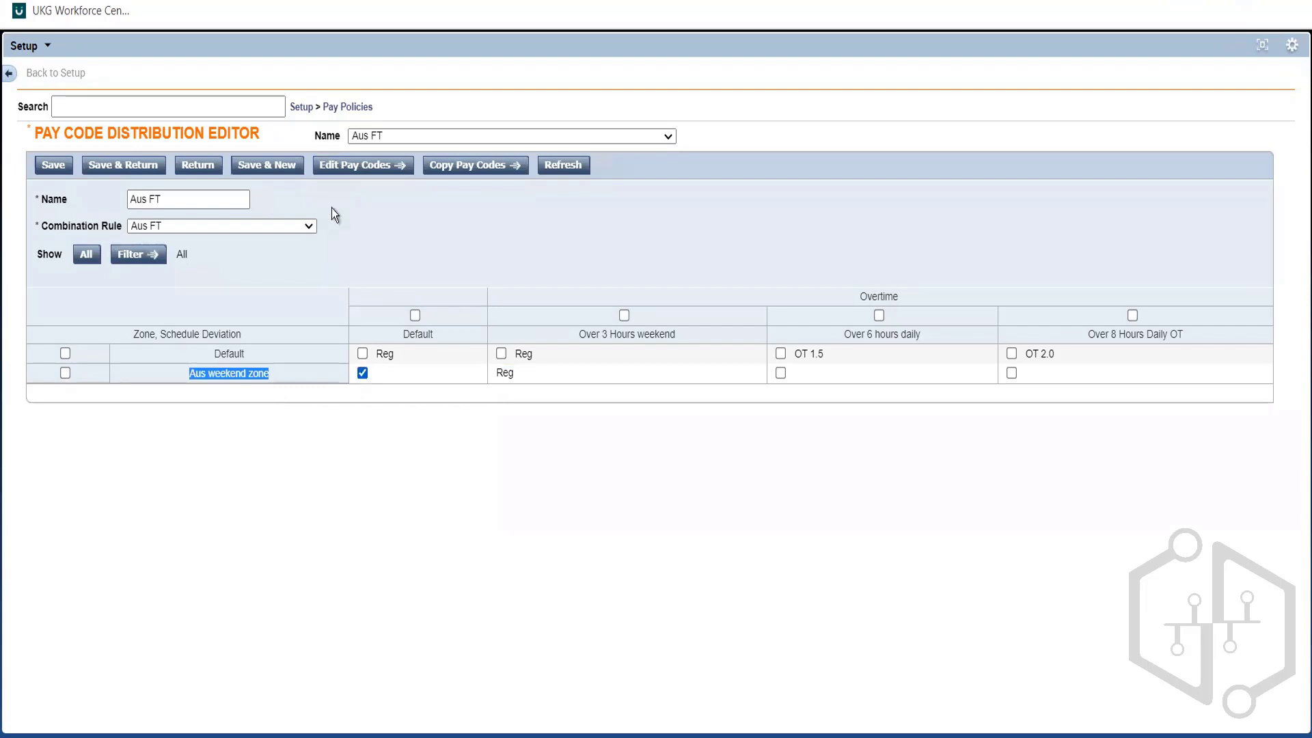
left_click(351, 169)
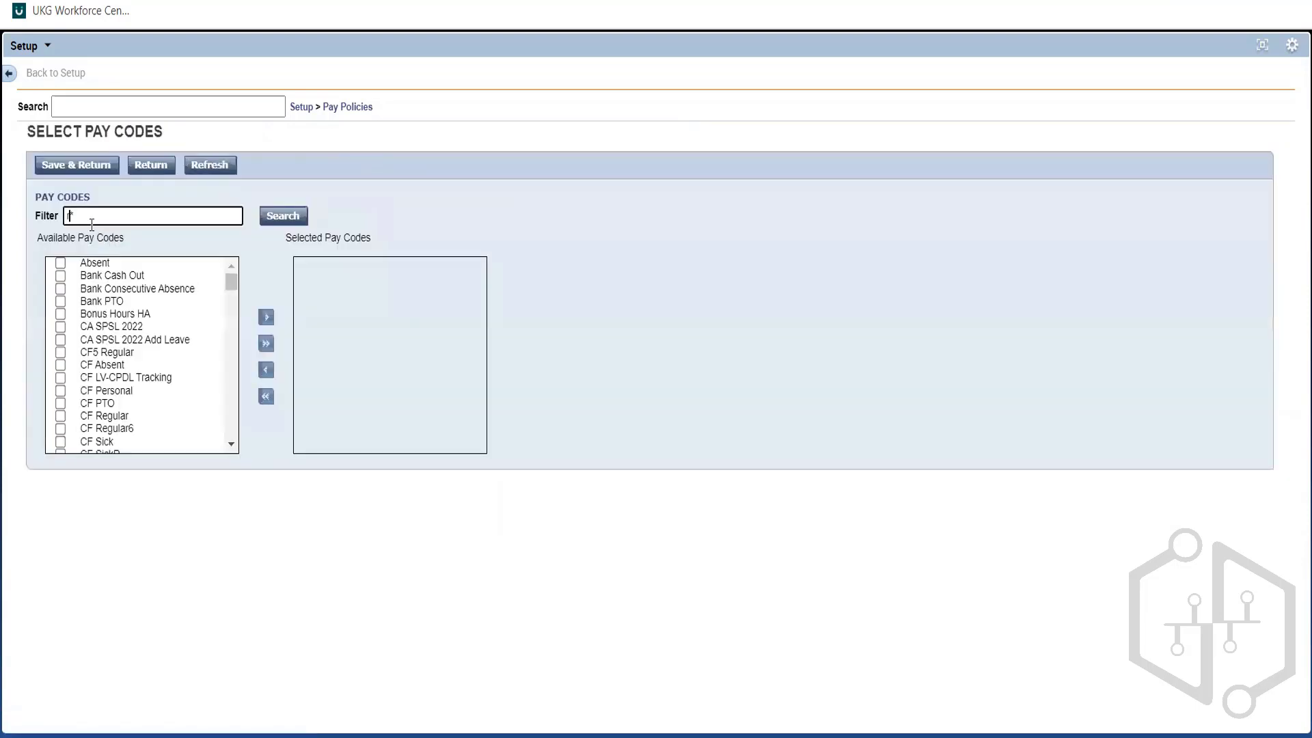
type("reg")
left_click(285, 218)
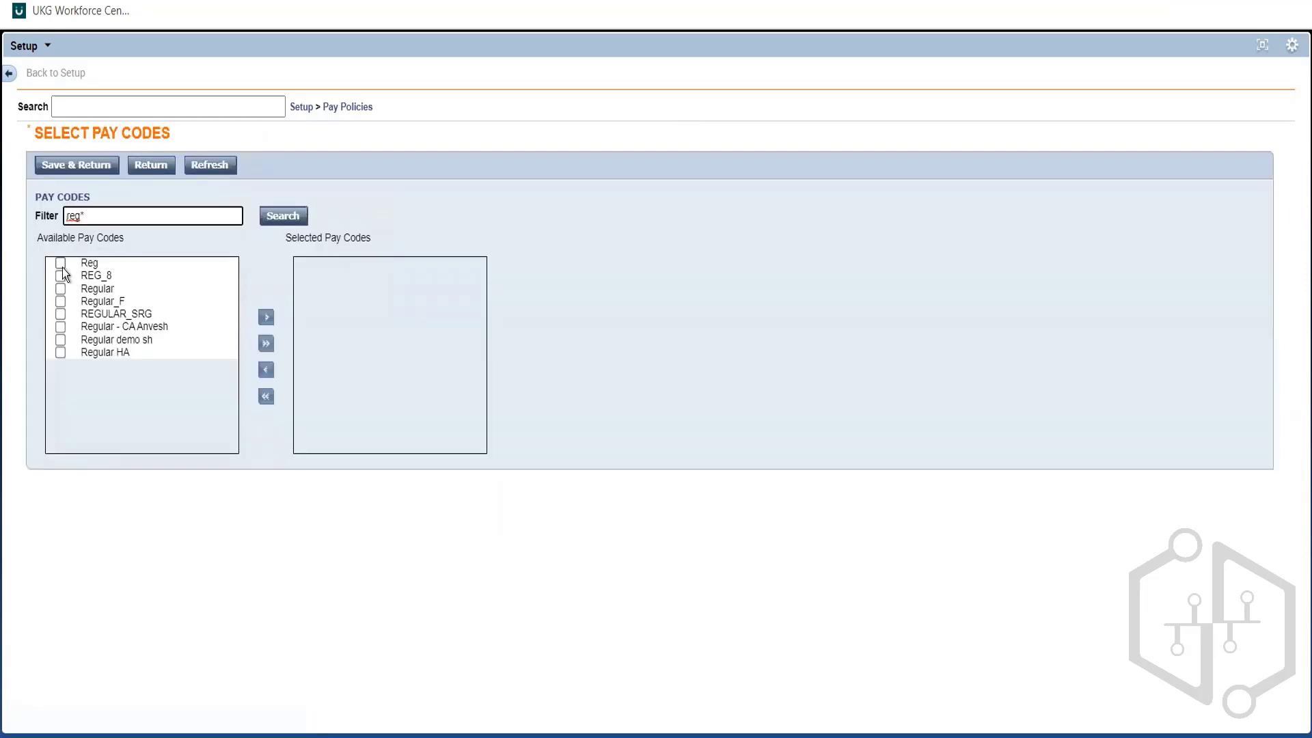
left_click(61, 264)
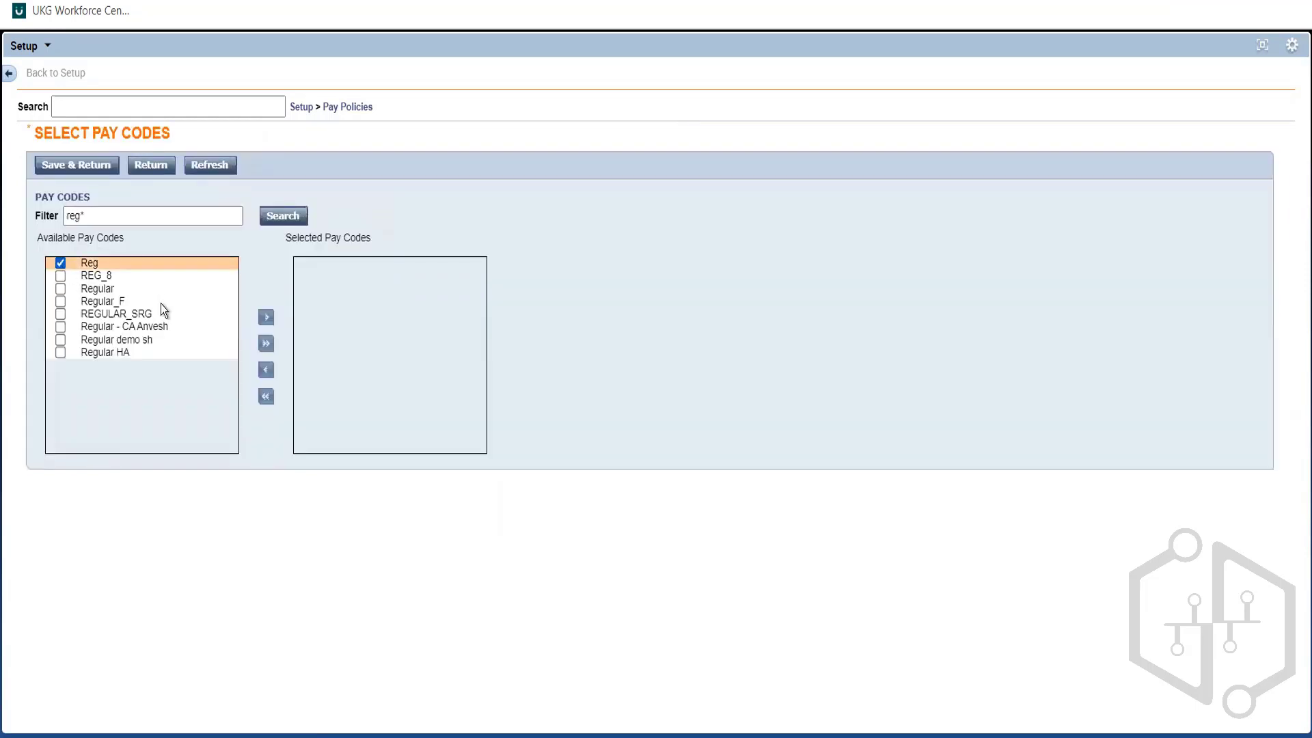
left_click(265, 318)
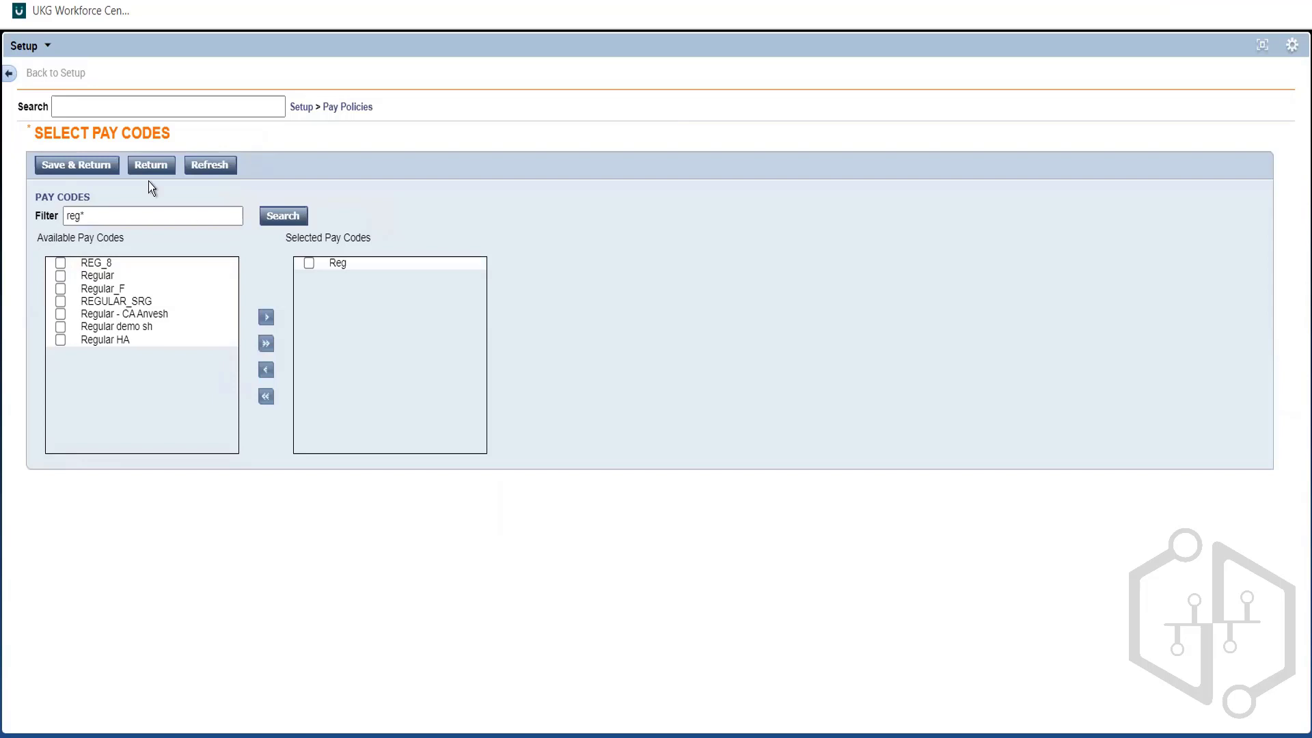
left_click(105, 166)
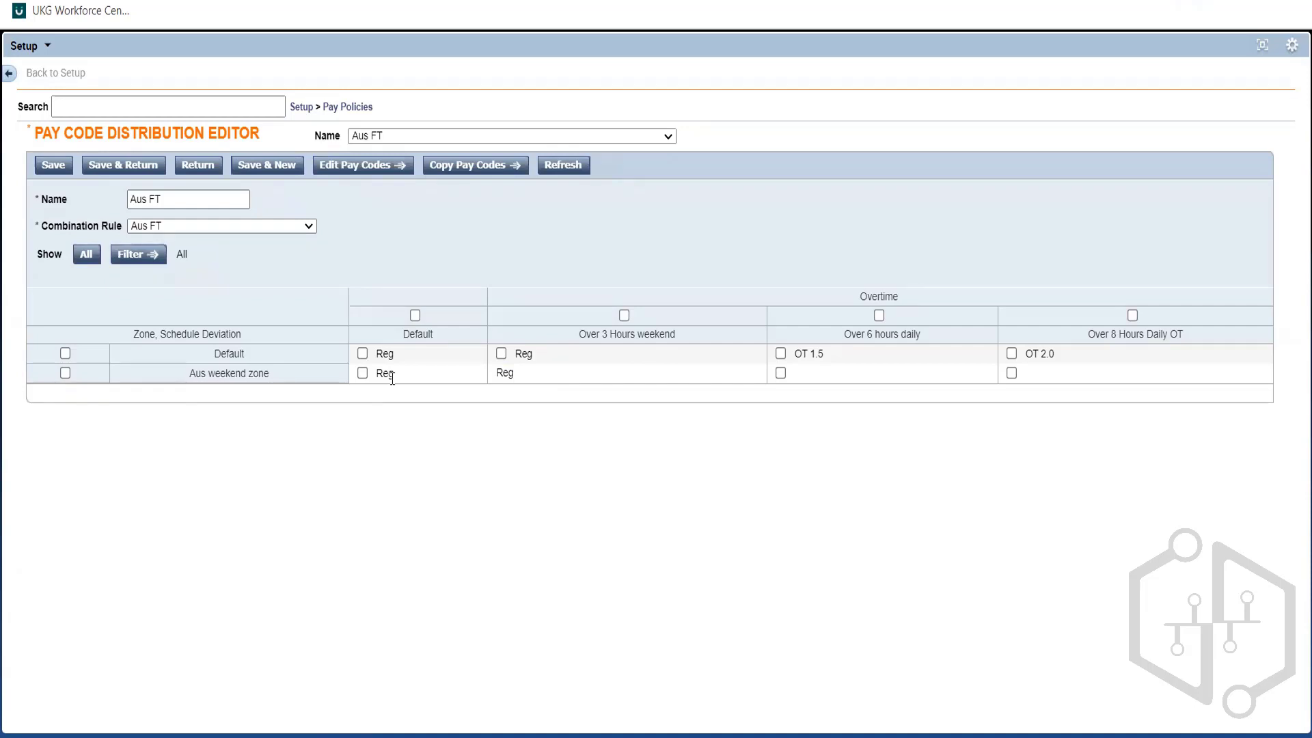
Examine how Aus weekend zone is paid under Over 3 Hours weekend in the distribution grid
double_click(520, 377)
double_click(500, 373)
left_click(551, 371)
left_click(563, 383)
triple_click(606, 333)
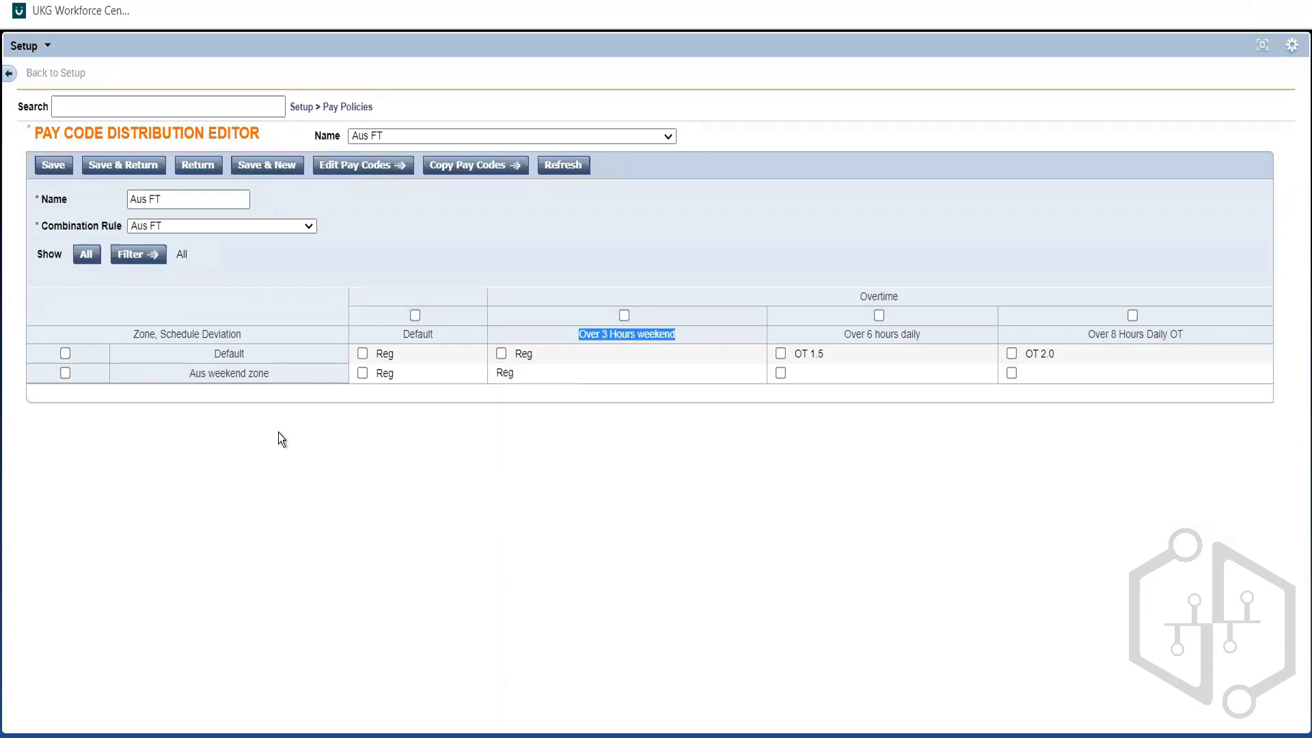
double_click(247, 374)
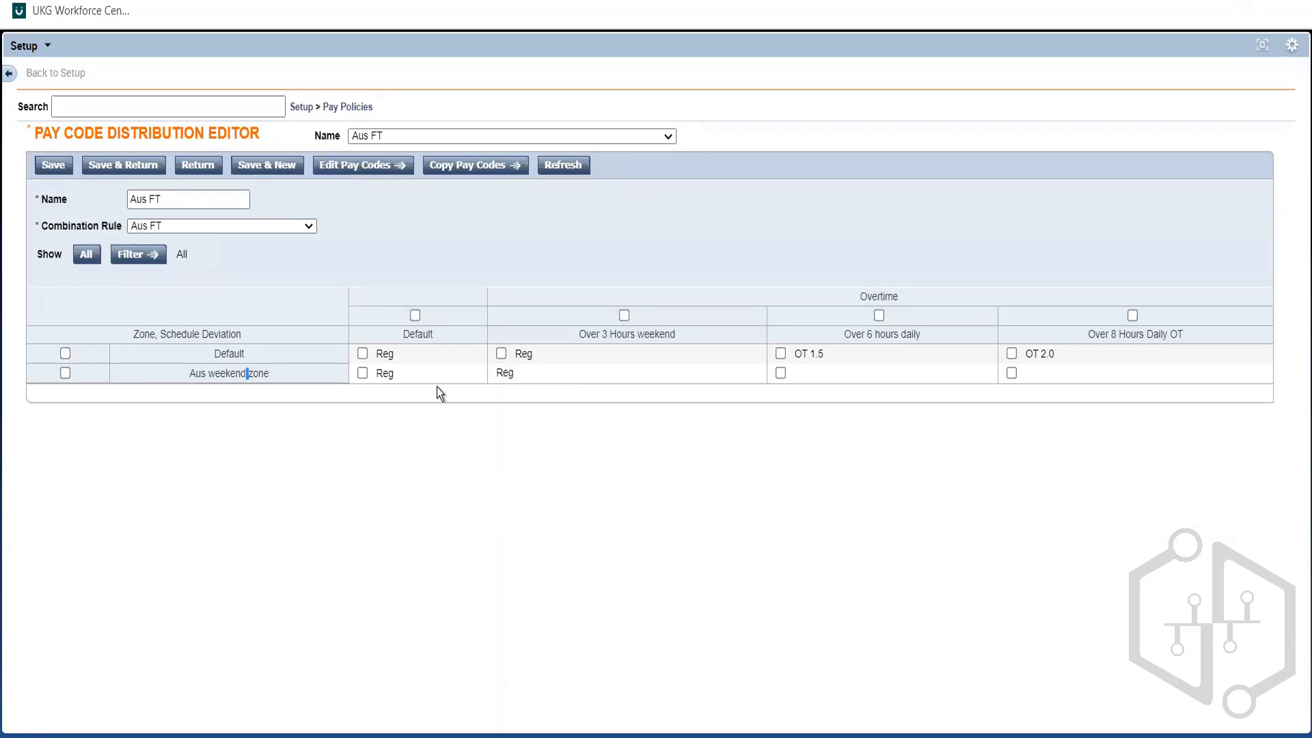
left_click(564, 378)
Reopen the Aus FT combination rule and set Aus weekend zone + Over 3 Hours weekend to get paid as Unique
left_click(348, 108)
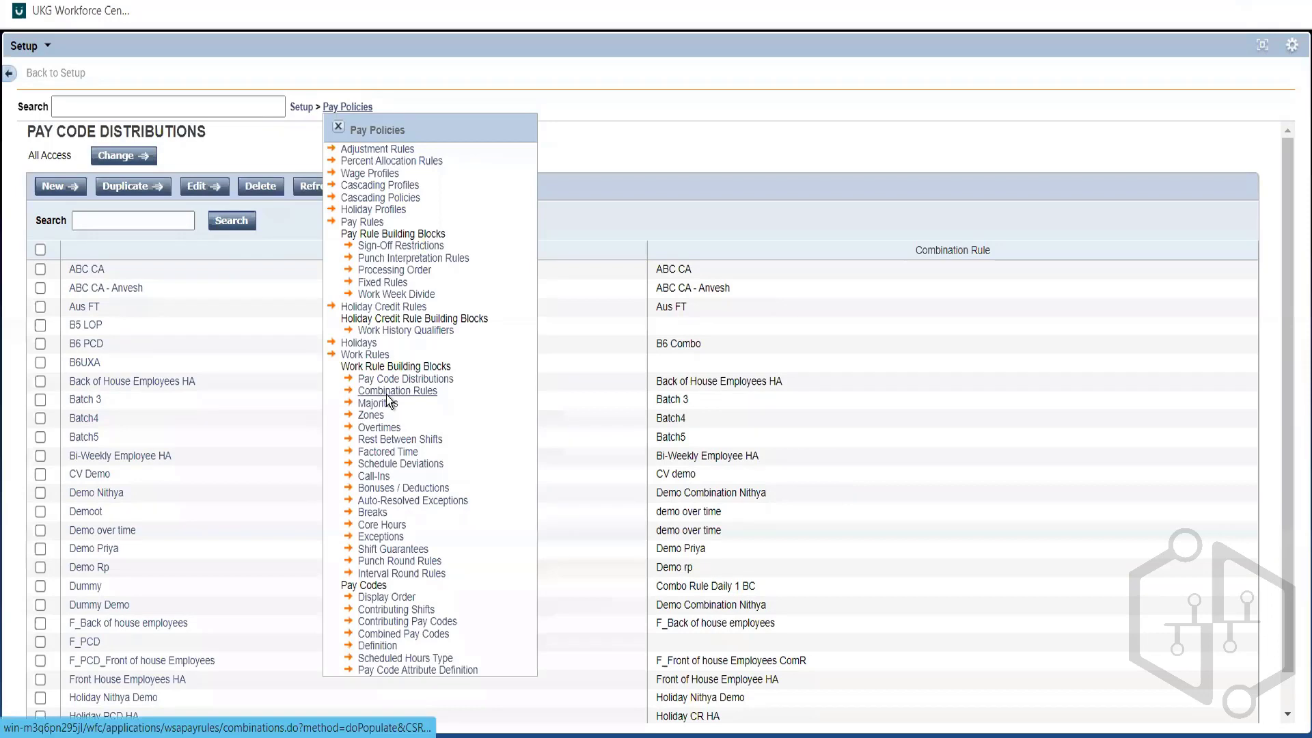
left_click(387, 395)
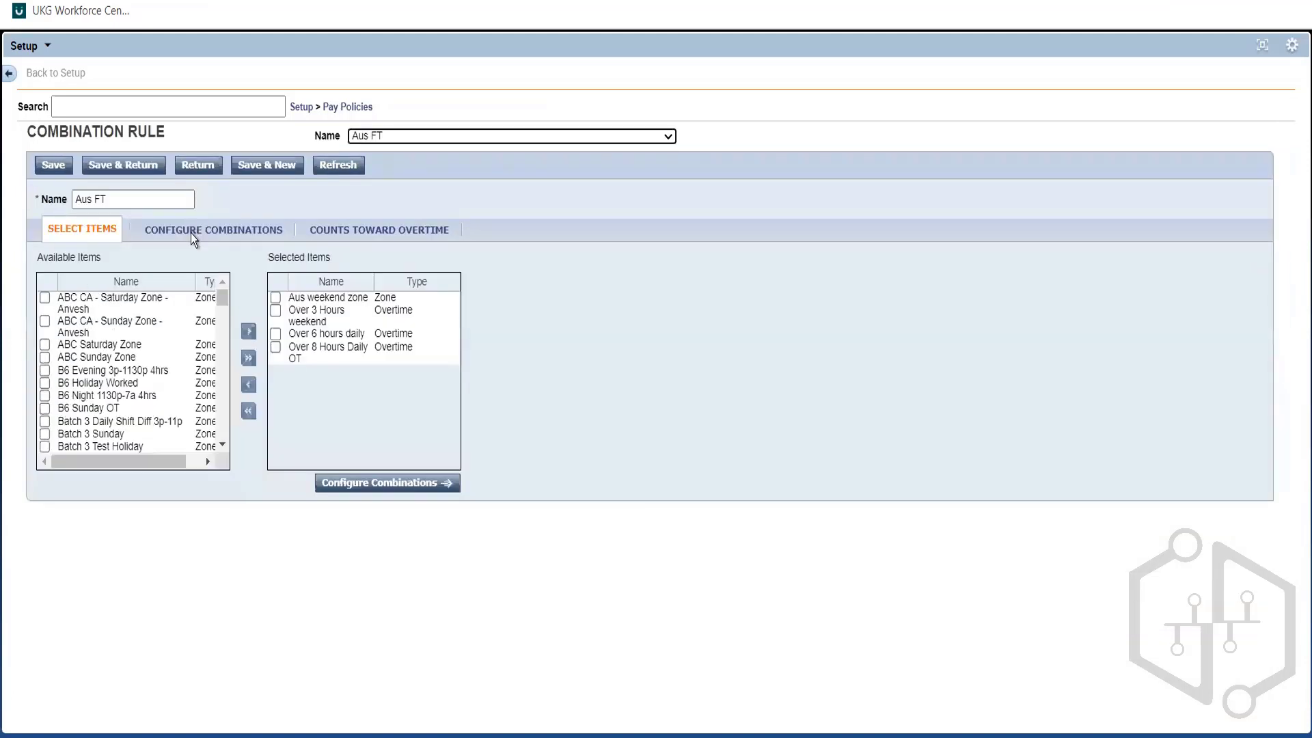
left_click(191, 231)
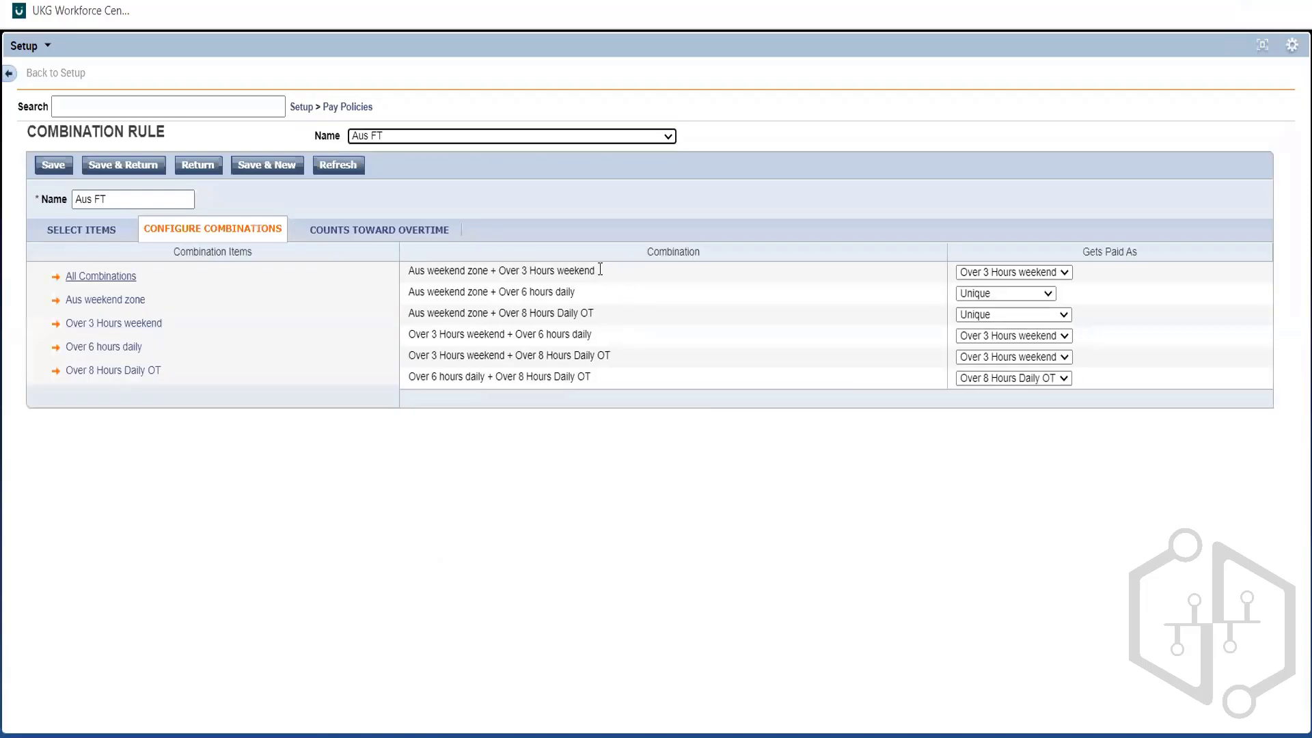
left_click(555, 272)
left_click_drag(600, 272, 597, 285)
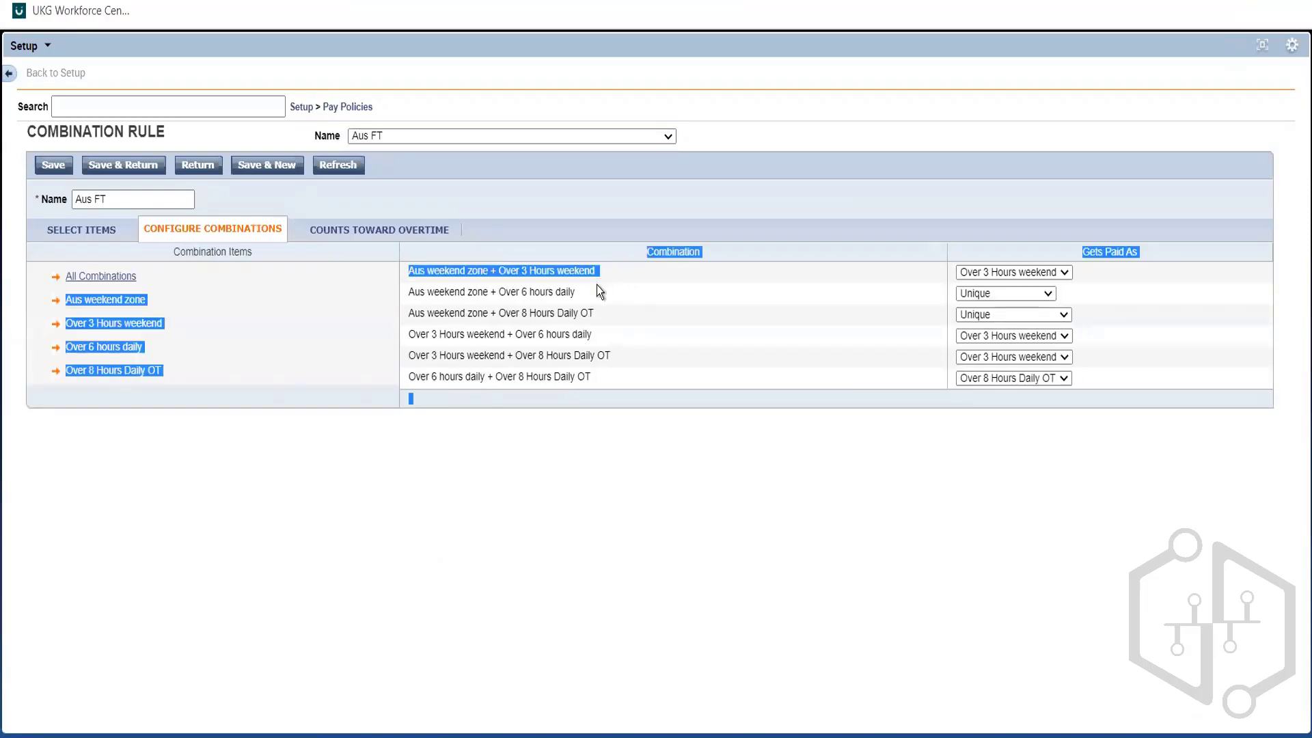
left_click(924, 285)
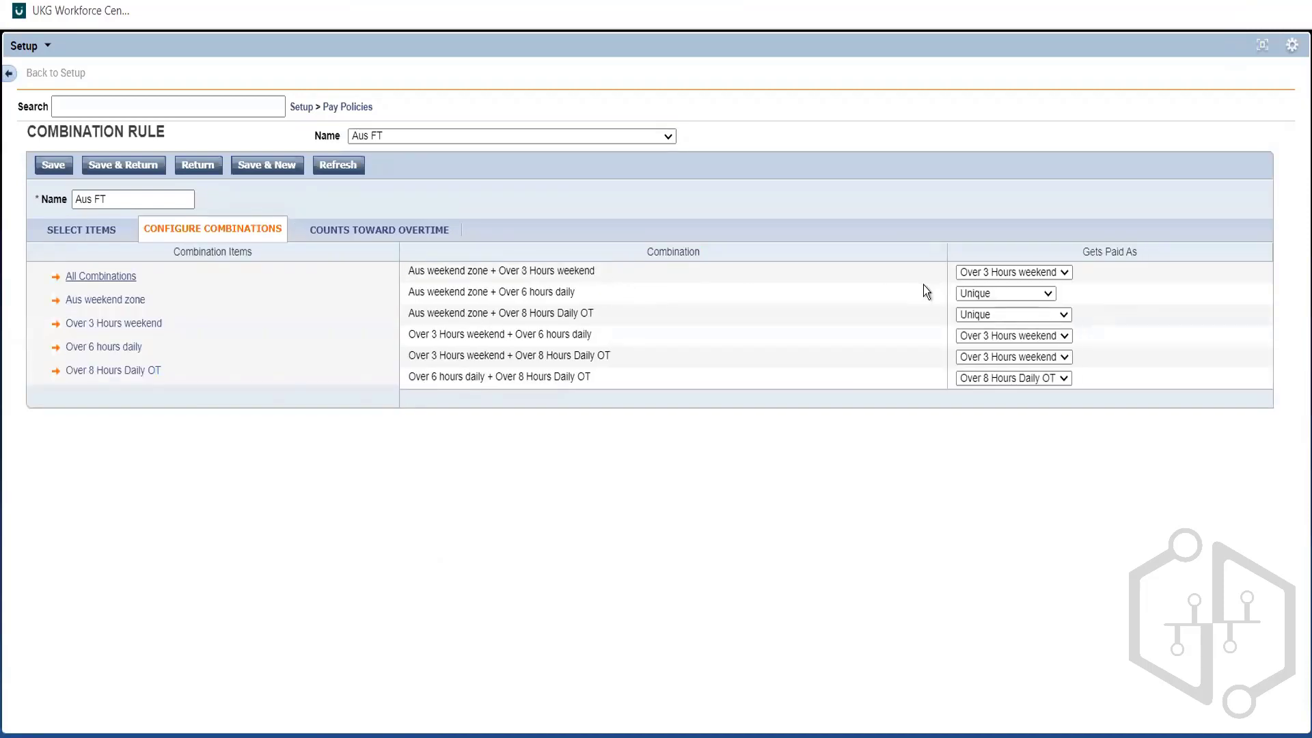
left_click(961, 273)
left_click(967, 292)
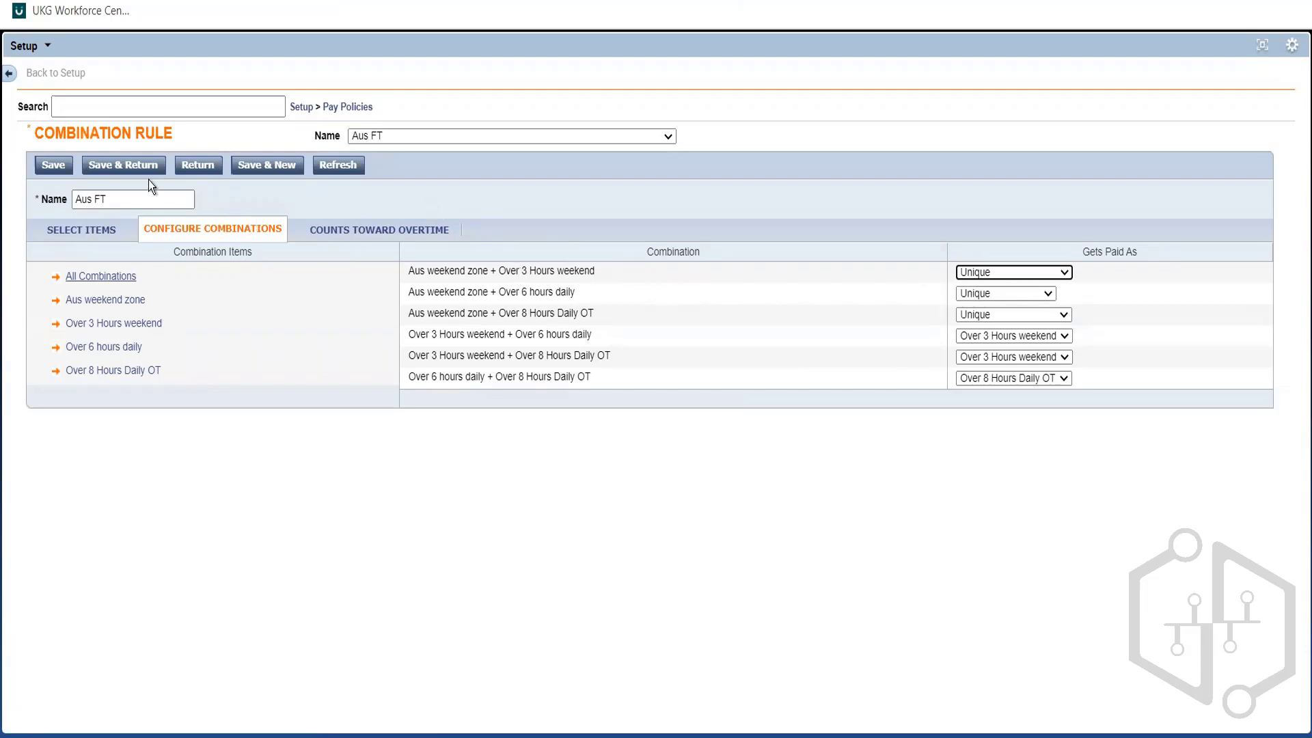
Set Aus weekend zone to No in counting toward Over 6 hours daily and Over 8 Hours Daily OT
left_click(360, 232)
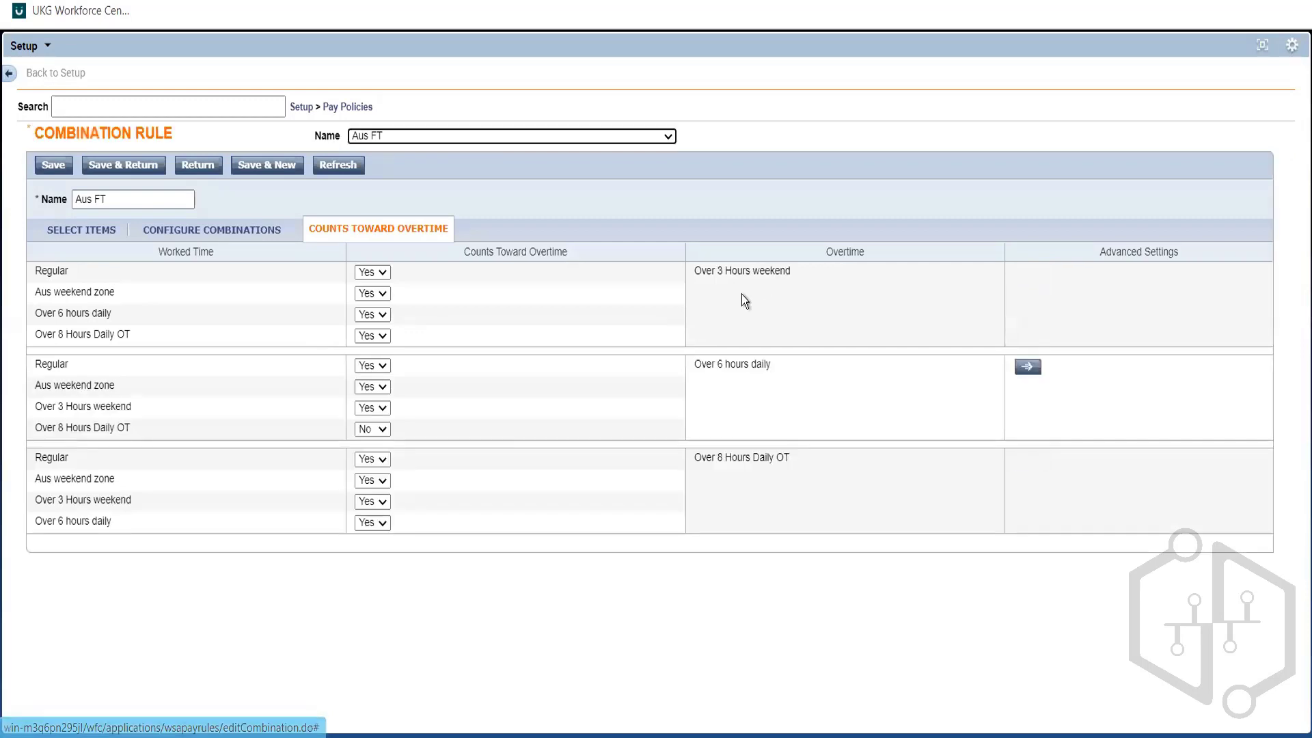
triple_click(694, 280)
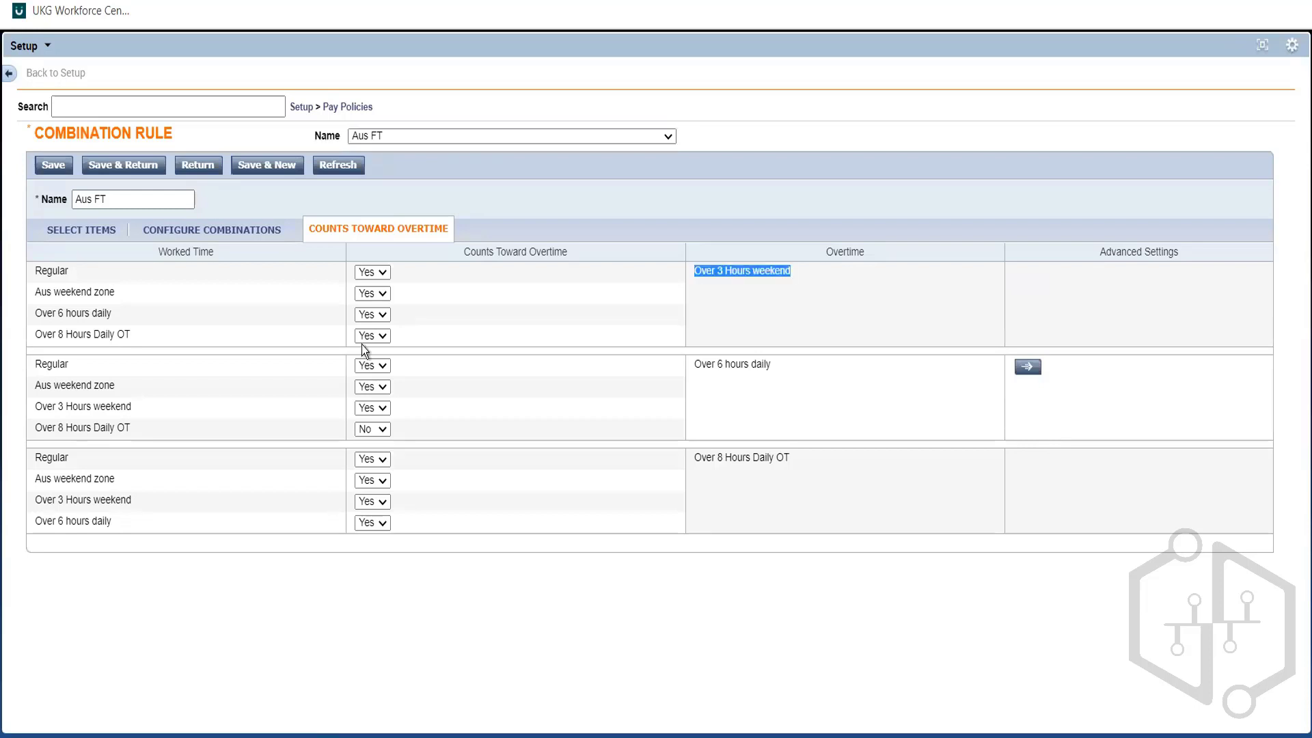
left_click(372, 387)
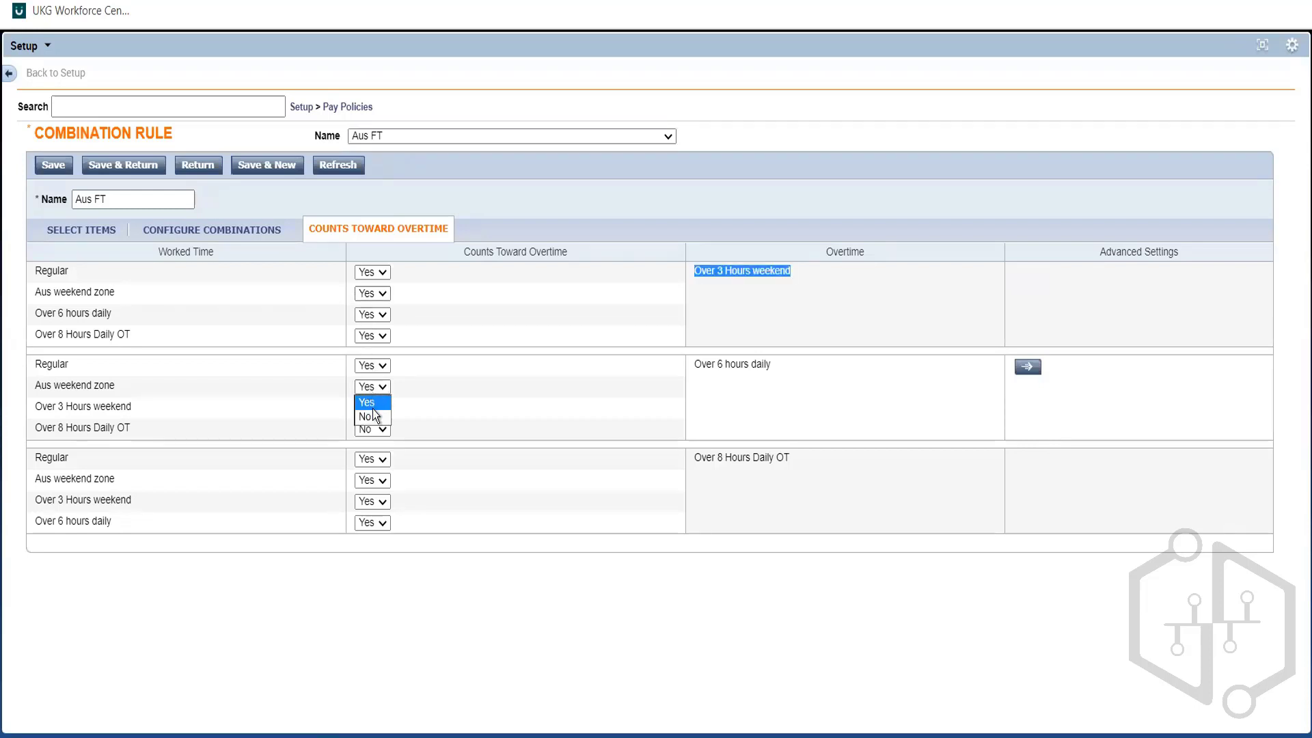
left_click(373, 415)
left_click(379, 483)
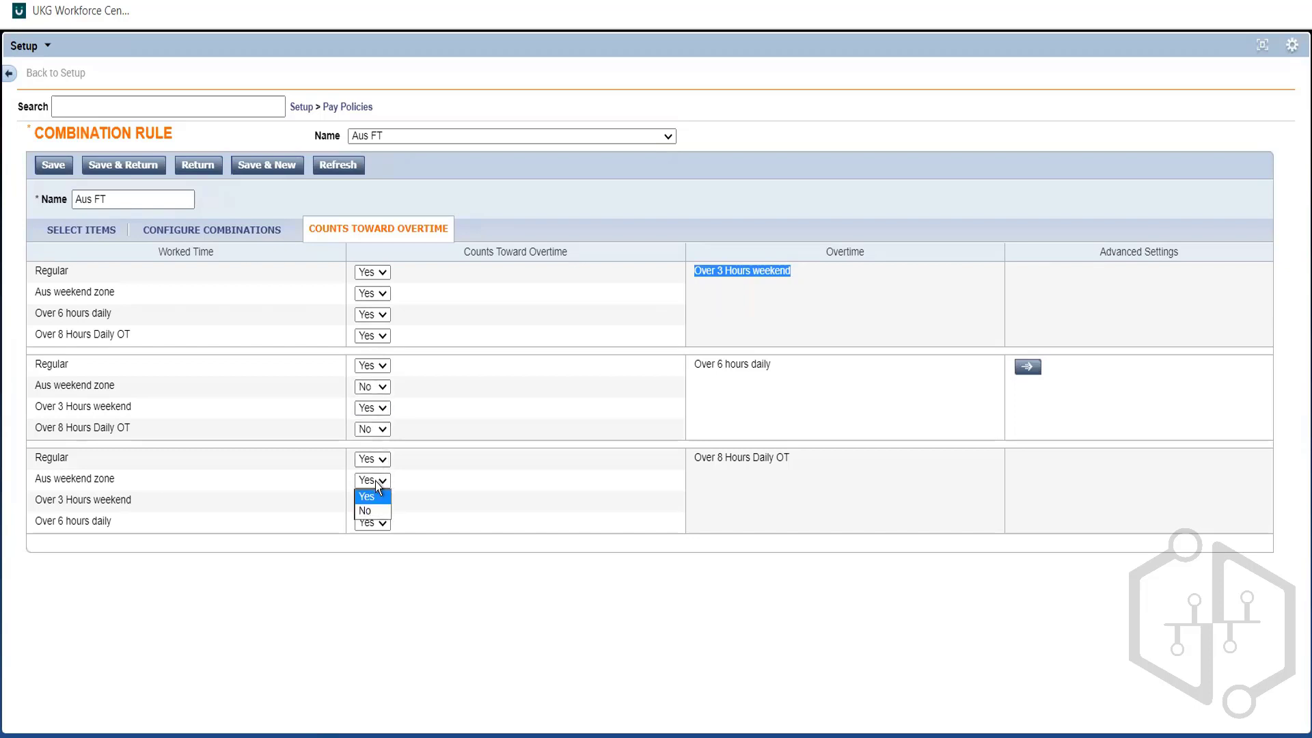
left_click(380, 512)
Review the Aus weekend zone entries that count toward the Over 6 hours daily and Over 8 Hours Daily OT overtimes
left_click_drag(137, 482, 100, 387)
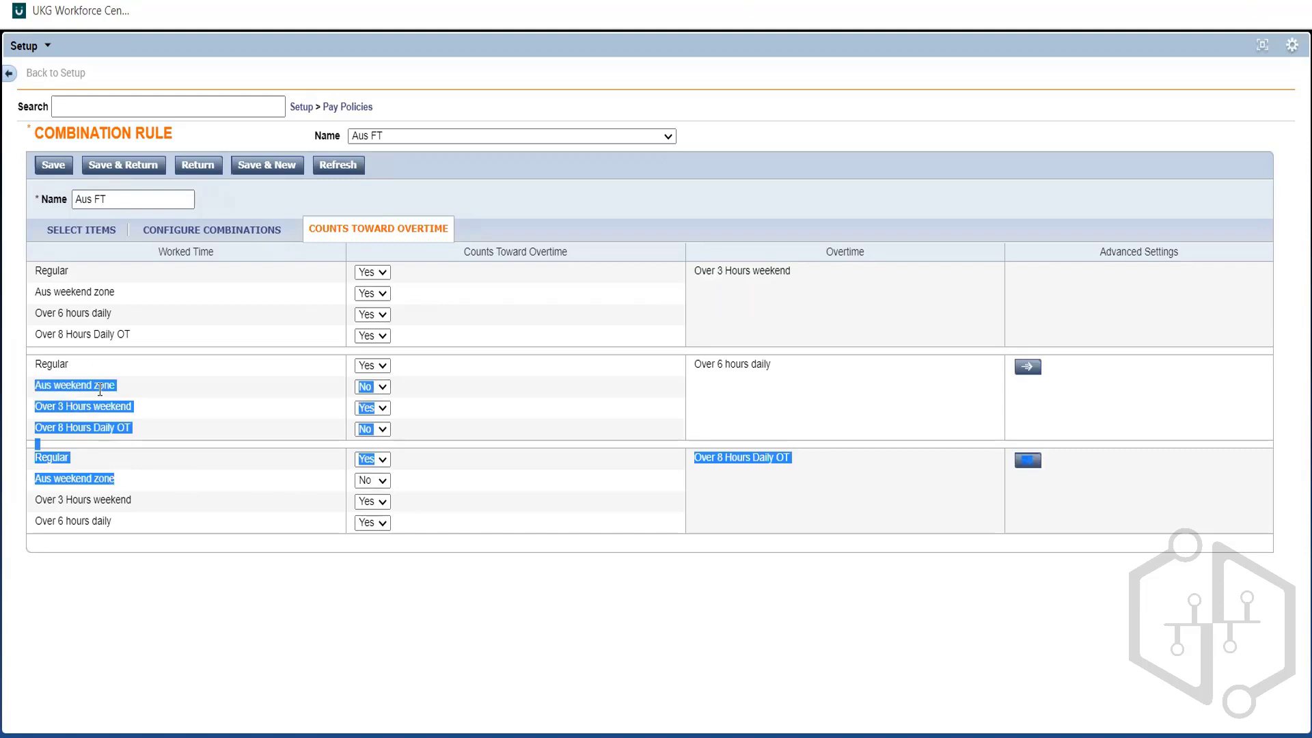
triple_click(99, 389)
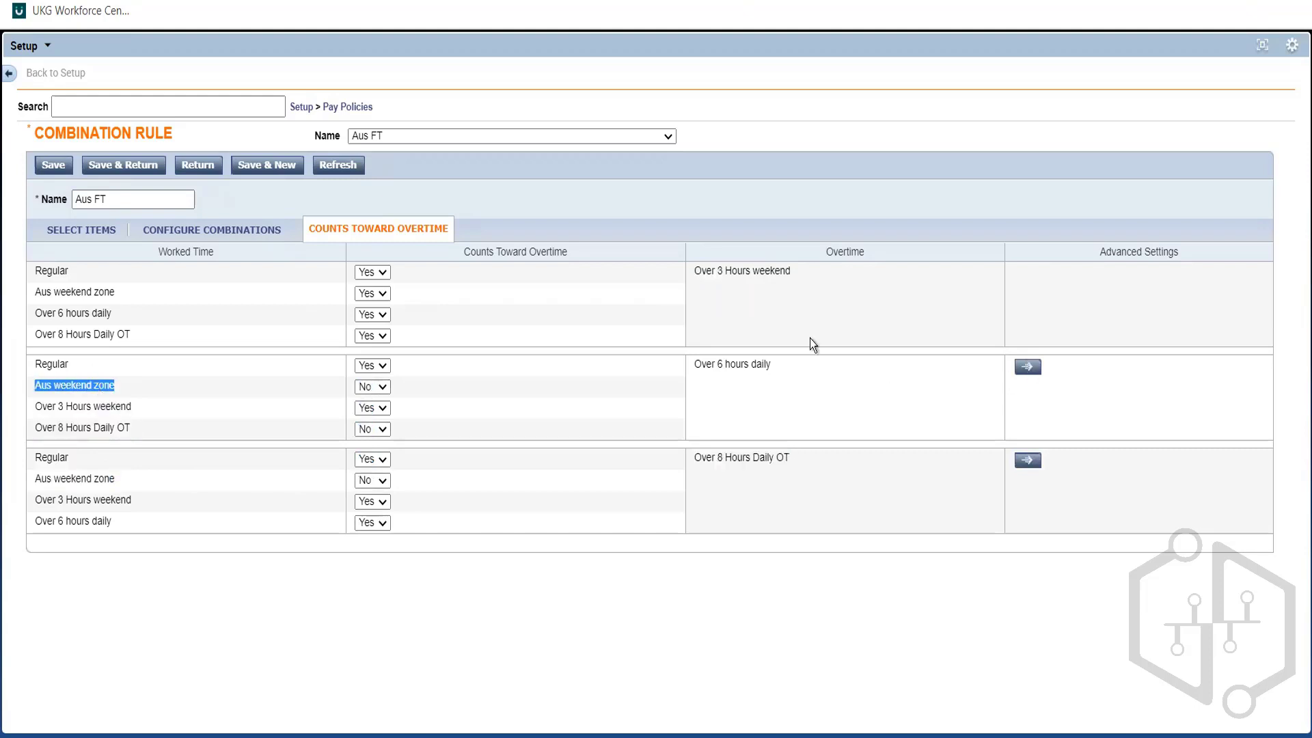
triple_click(721, 364)
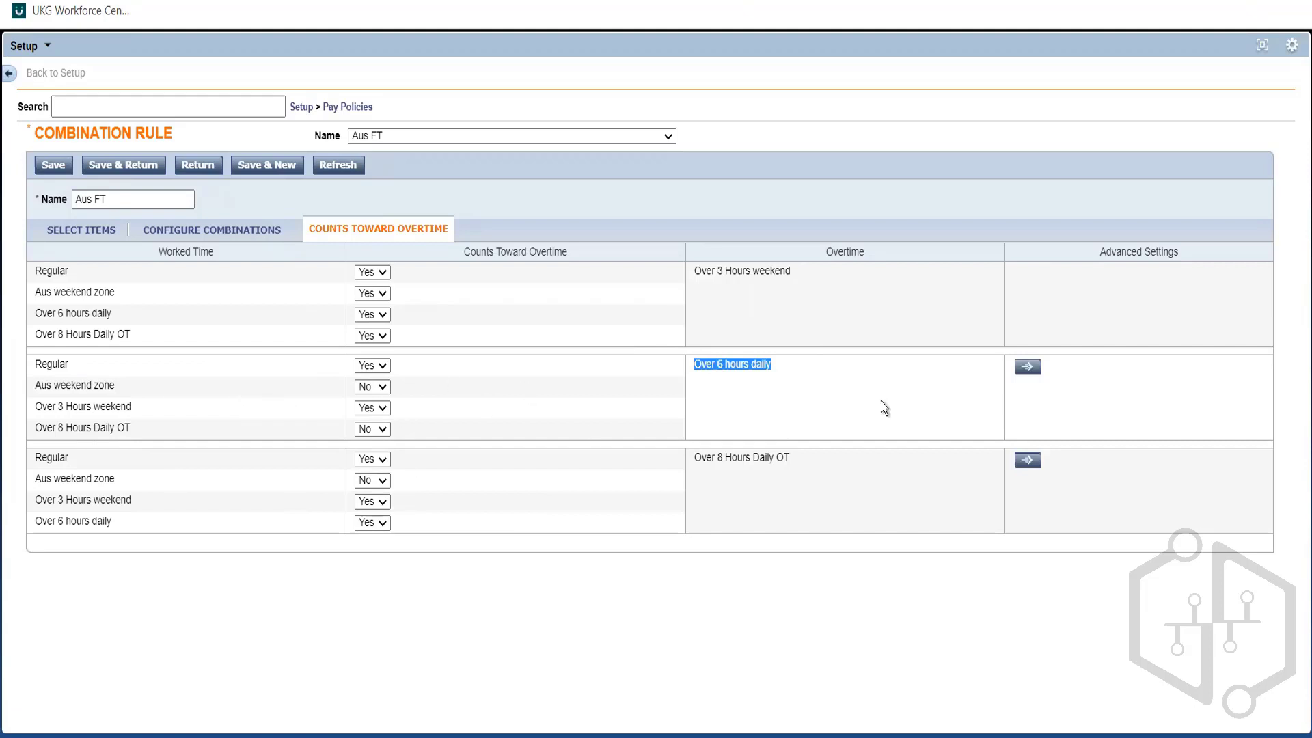
left_click(752, 371)
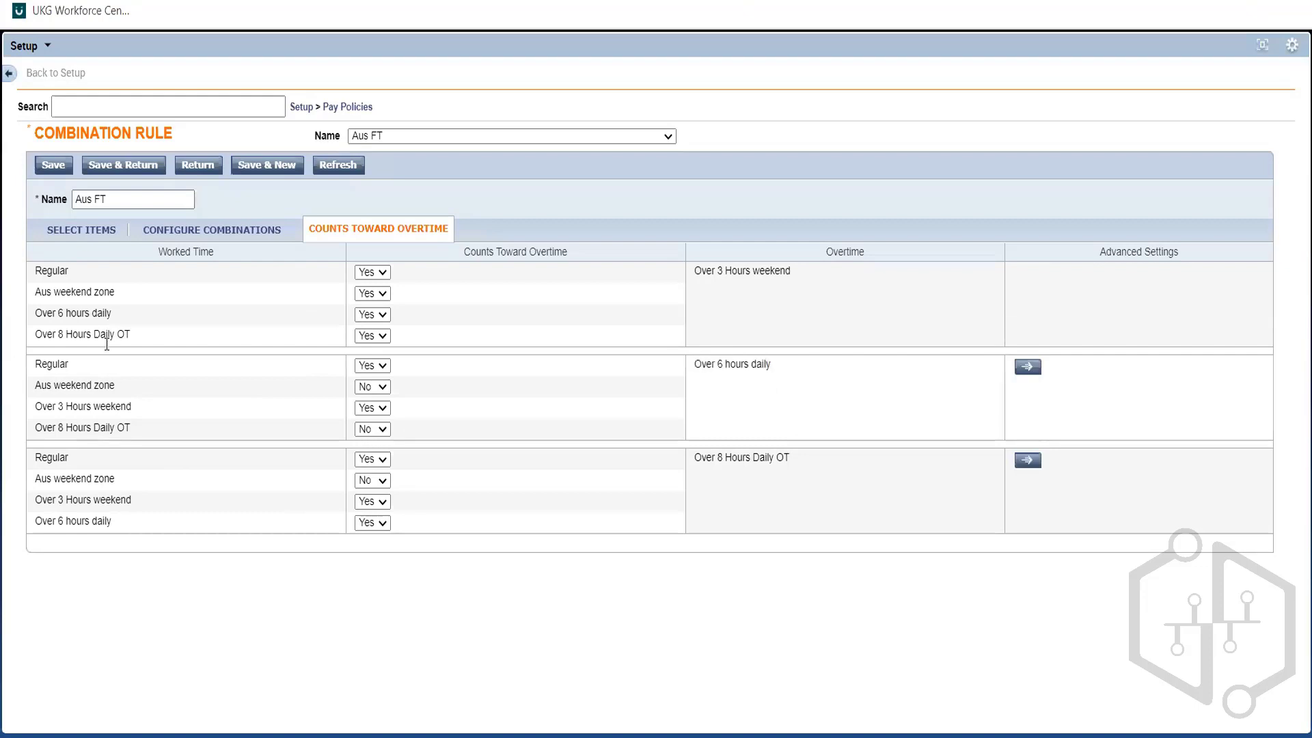
triple_click(85, 384)
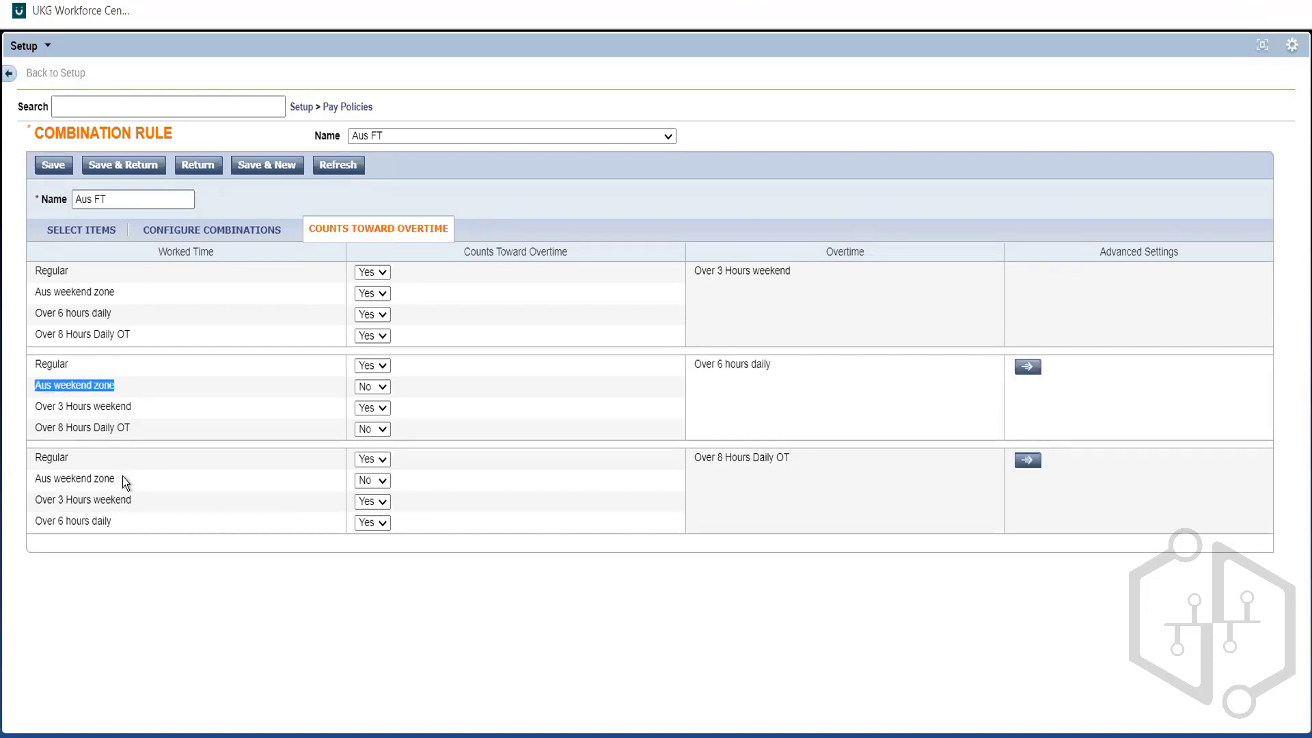
left_click(605, 506)
Try excluding Over 6 hours daily and Over 8 Hours Daily OT from counting toward Over 3 Hours weekend, and restore both to Yes
double_click(755, 271)
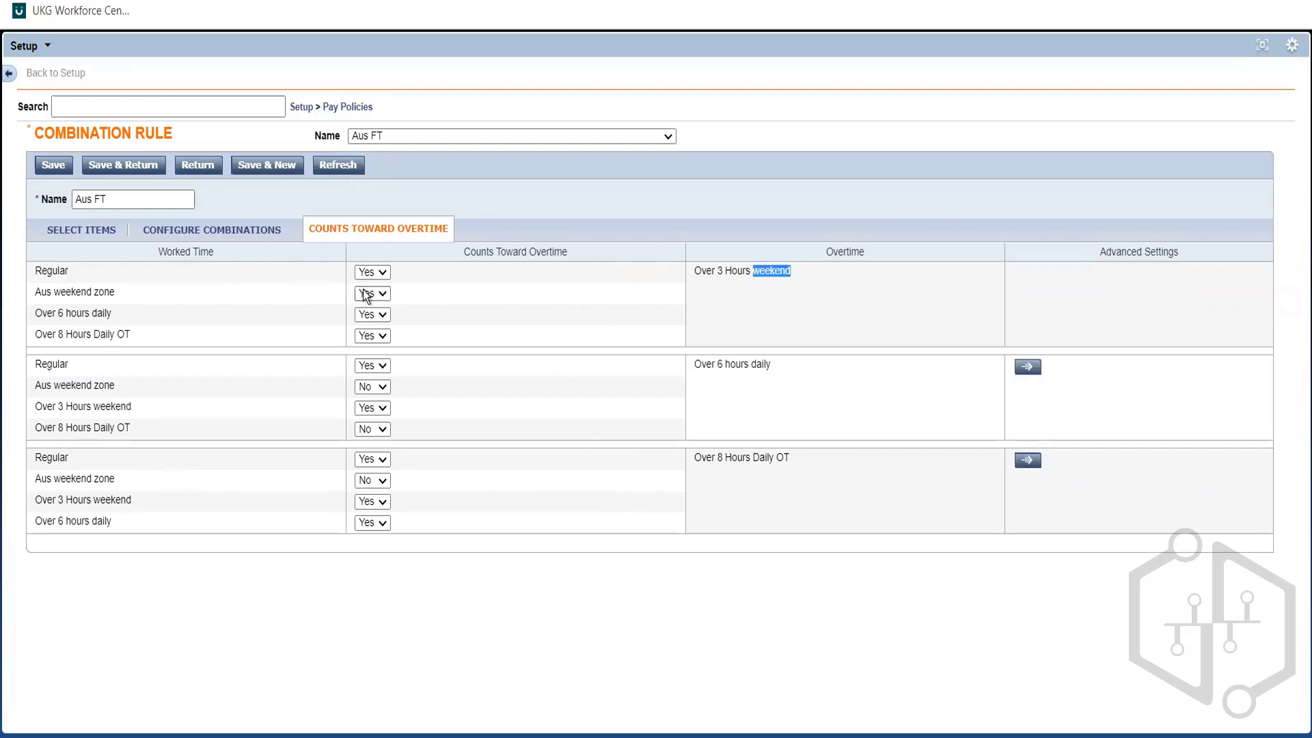
left_click(374, 345)
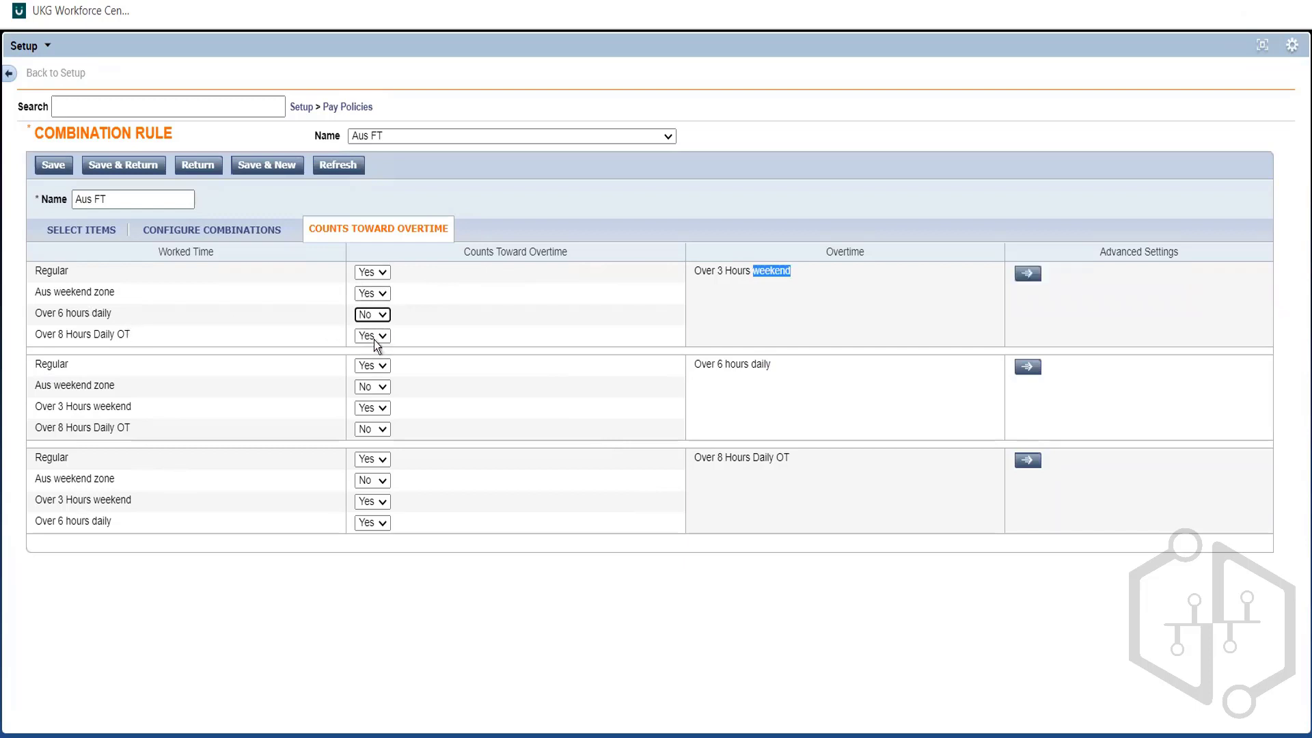
left_click(371, 335)
left_click(372, 368)
left_click(740, 322)
left_click(381, 330)
left_click(370, 352)
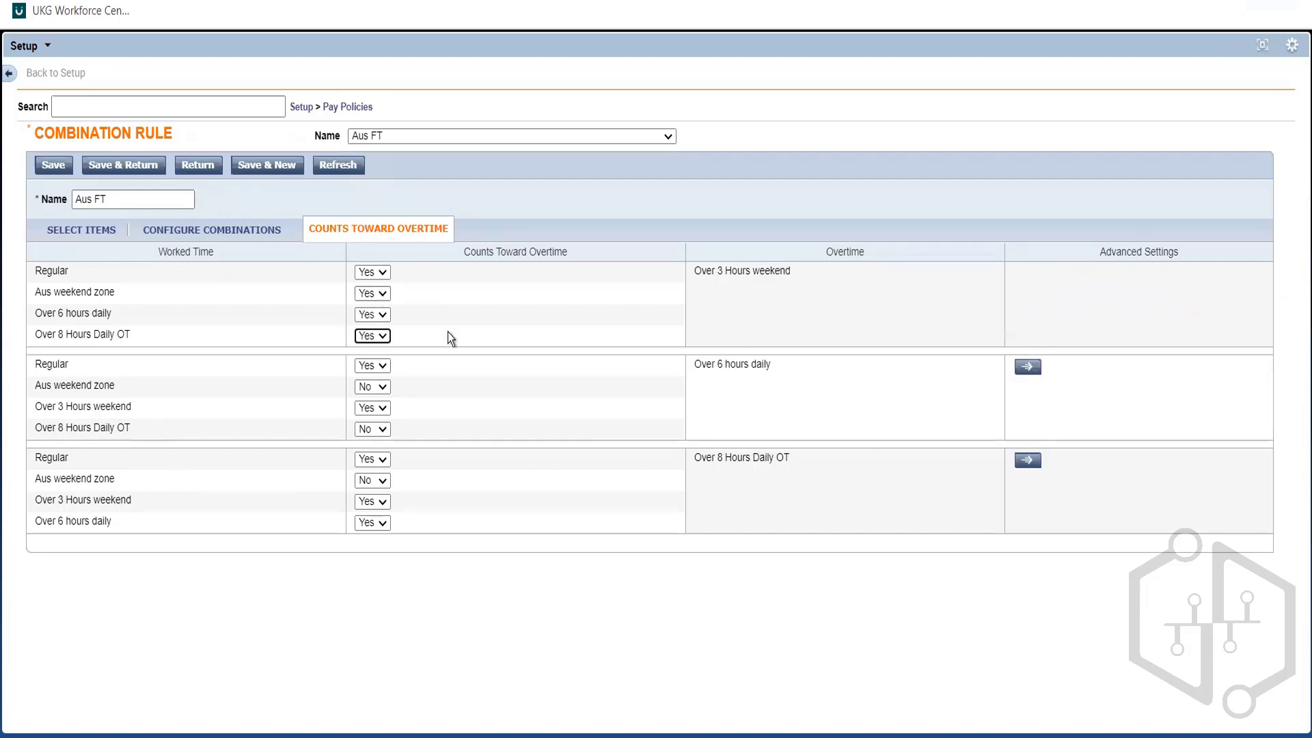
Recheck the Aus weekend zone settings for both daily overtimes, save the Aus FT combination rule and return to the rule list
left_click(449, 332)
triple_click(81, 388)
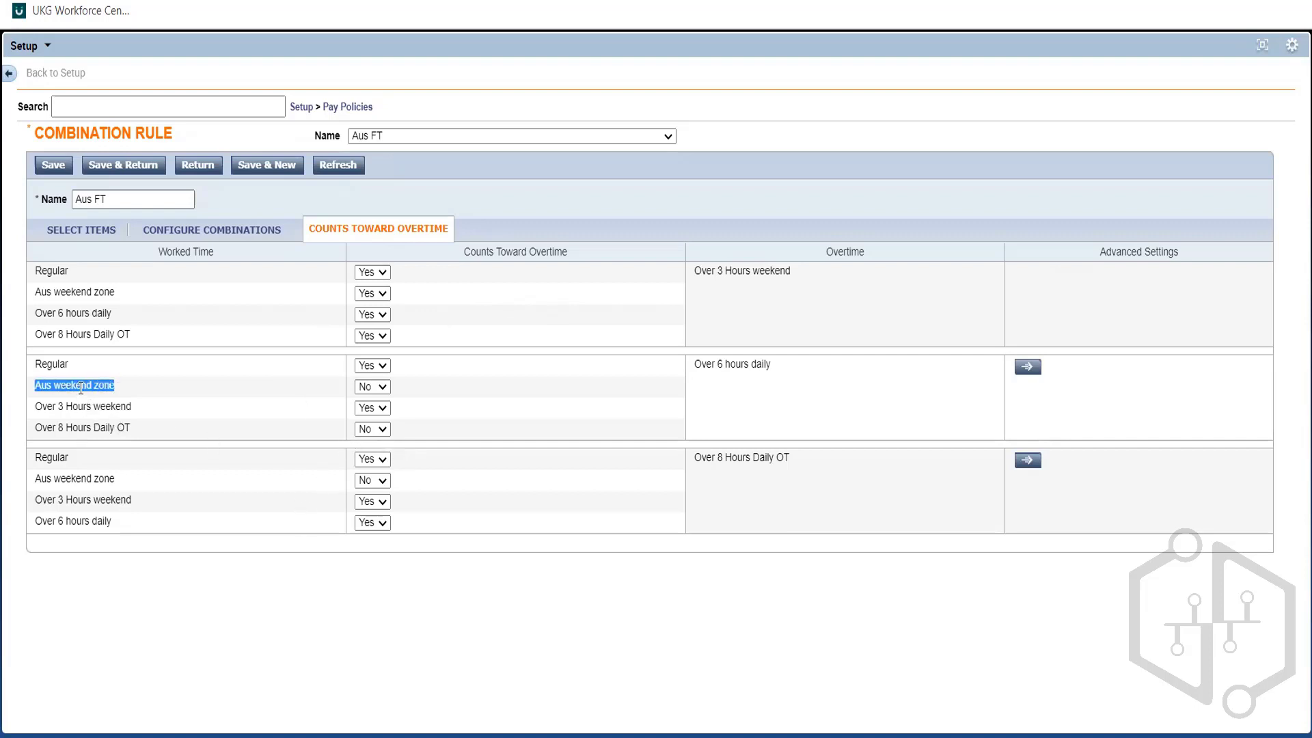
double_click(87, 481)
triple_click(88, 480)
left_click(736, 467)
left_click(156, 169)
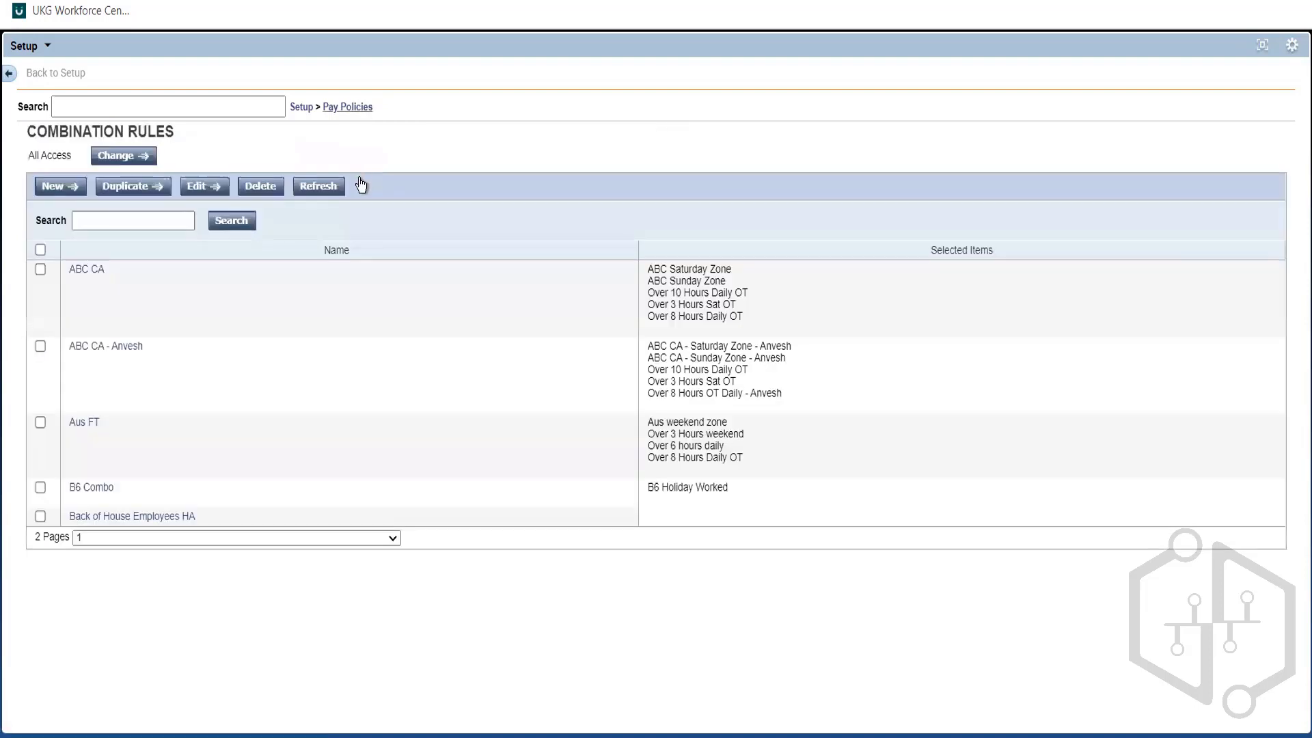
Reopen the Aus FT pay code distribution and try to edit the pay code of Aus weekend zone under Over 3 Hours weekend
left_click(347, 108)
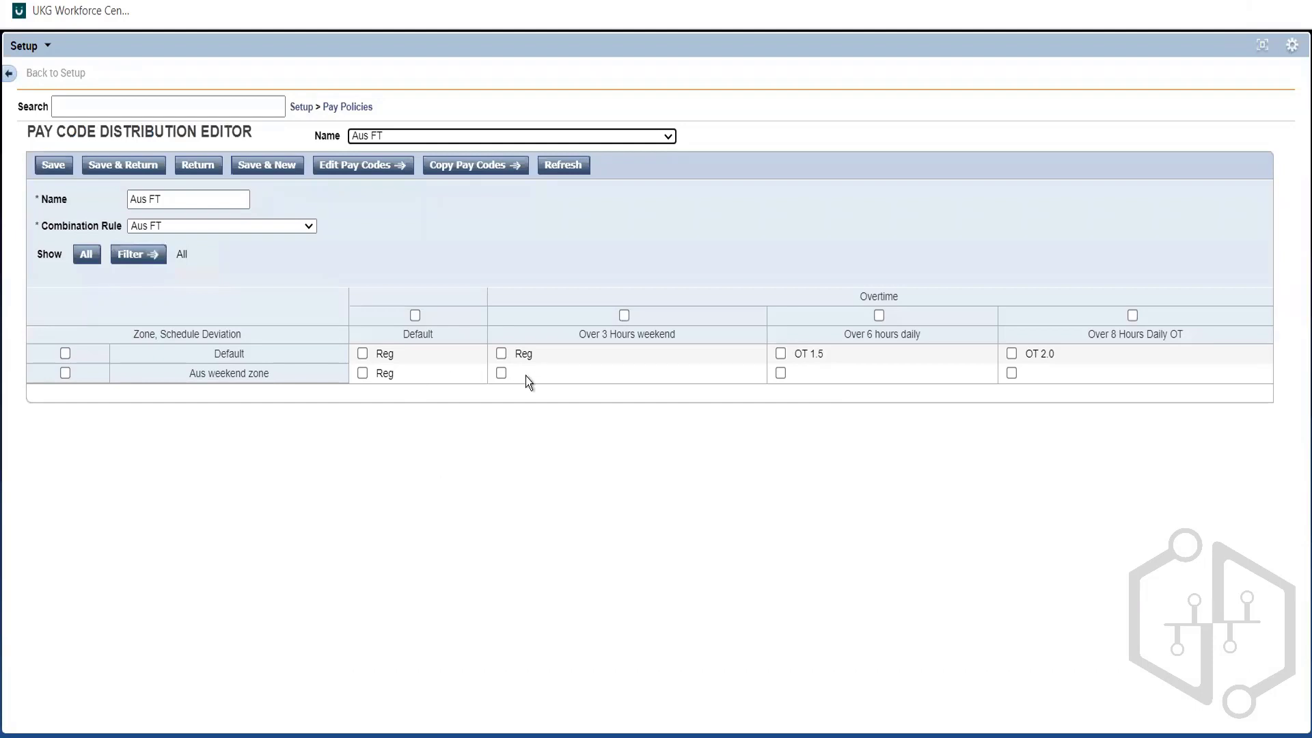
left_click(503, 377)
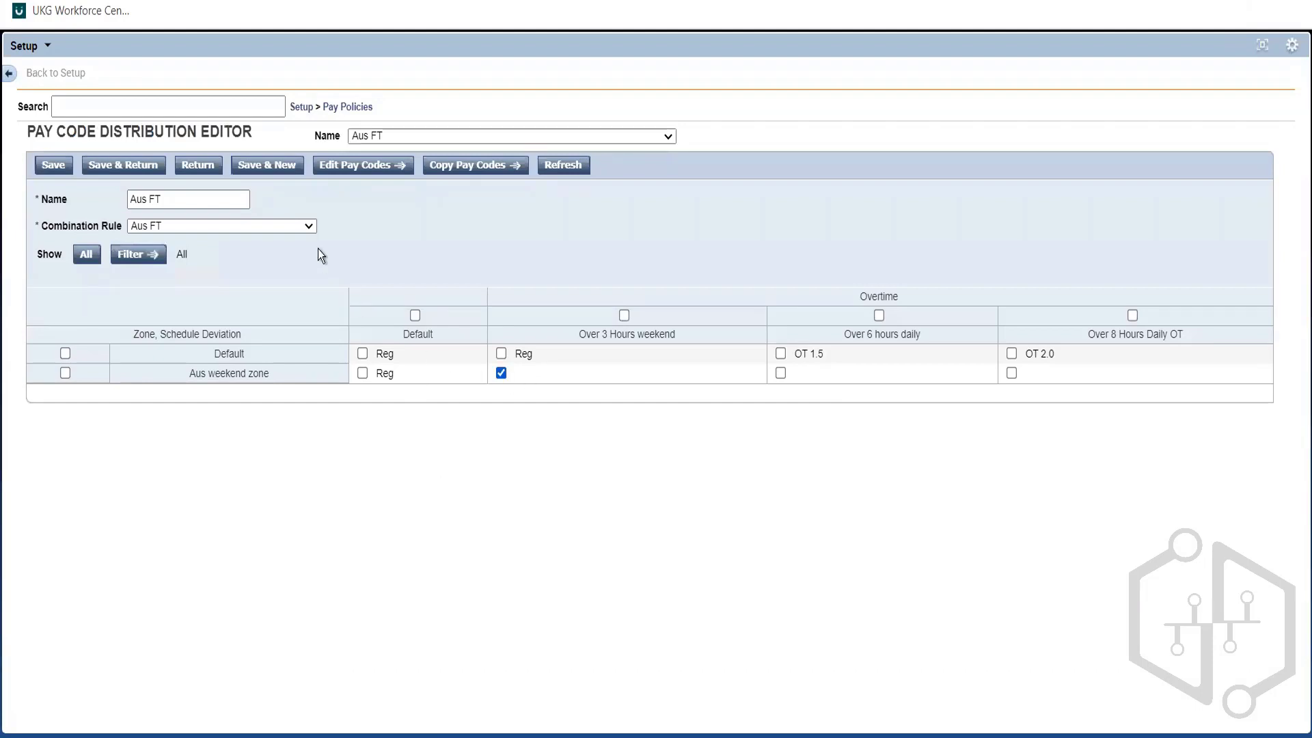
left_click(350, 168)
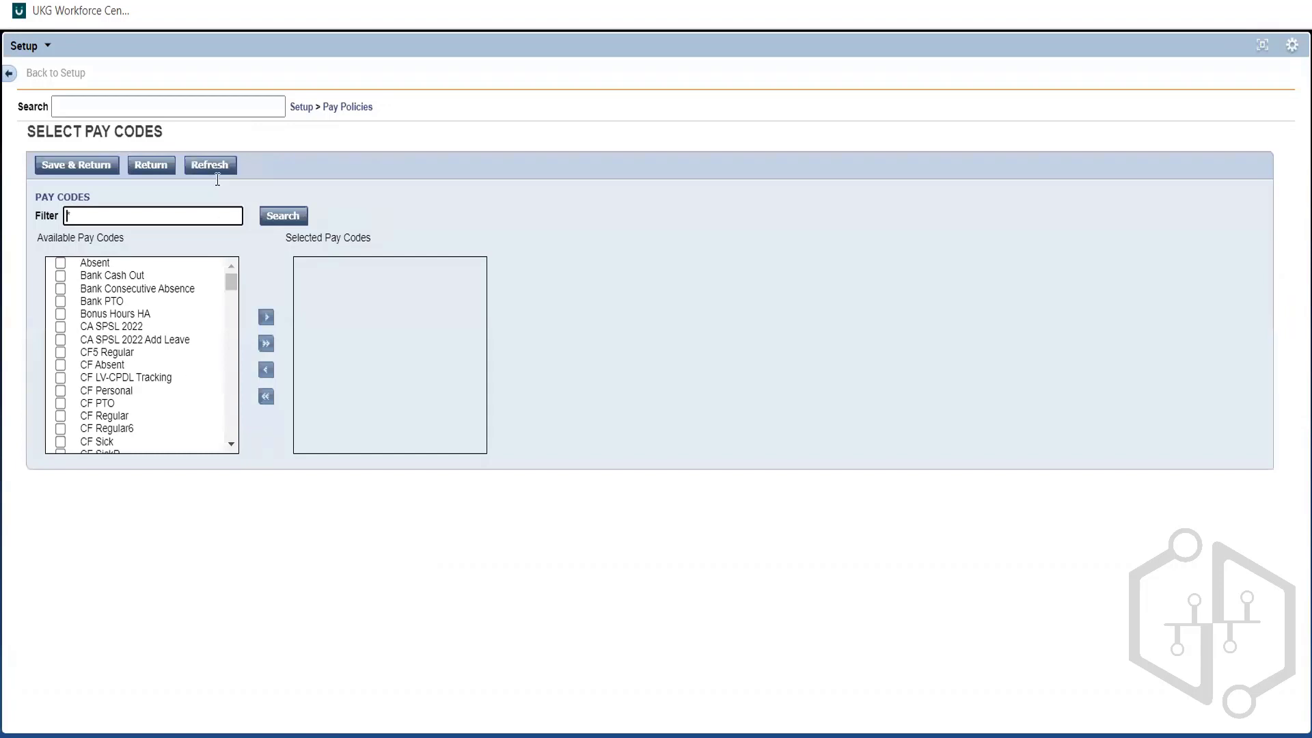
left_click(161, 170)
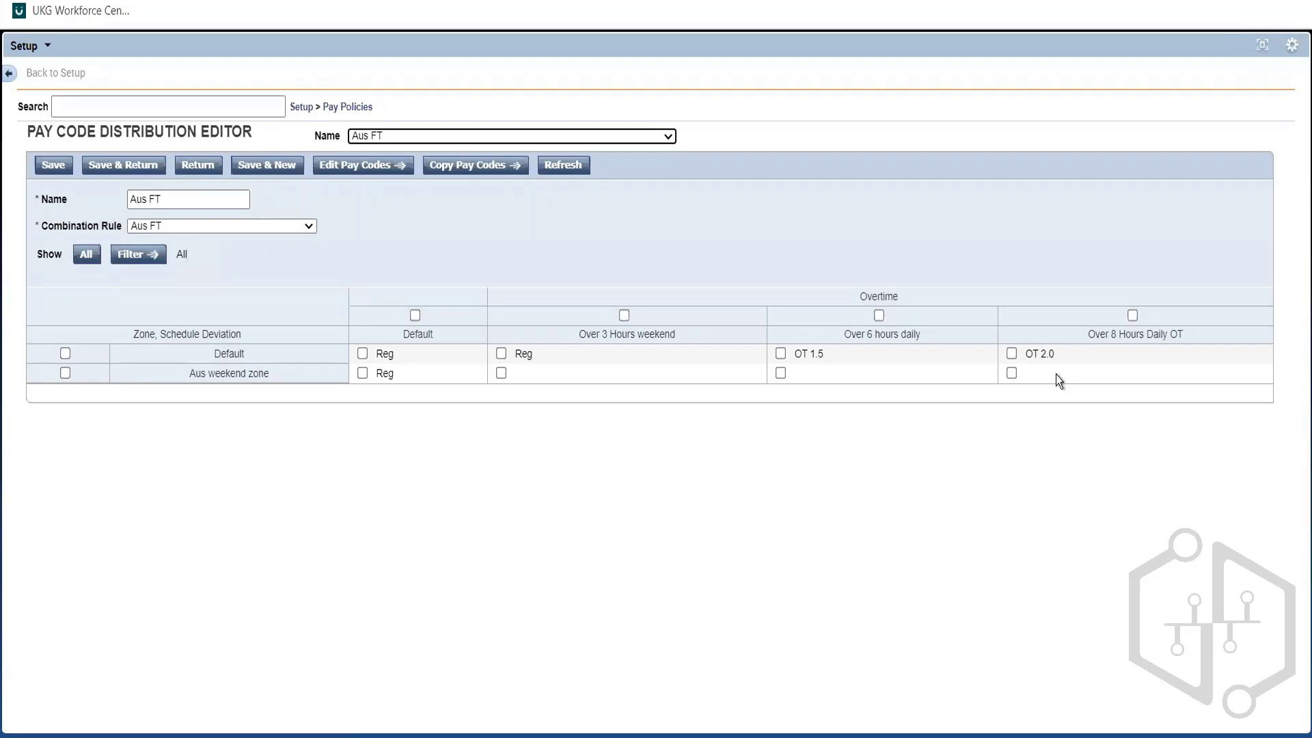
Assign pay code OT 2.0 to Aus weekend zone under Over 3 Hours weekend, Over 6 hours daily and Over 8 Hours Daily OT
left_click(499, 375)
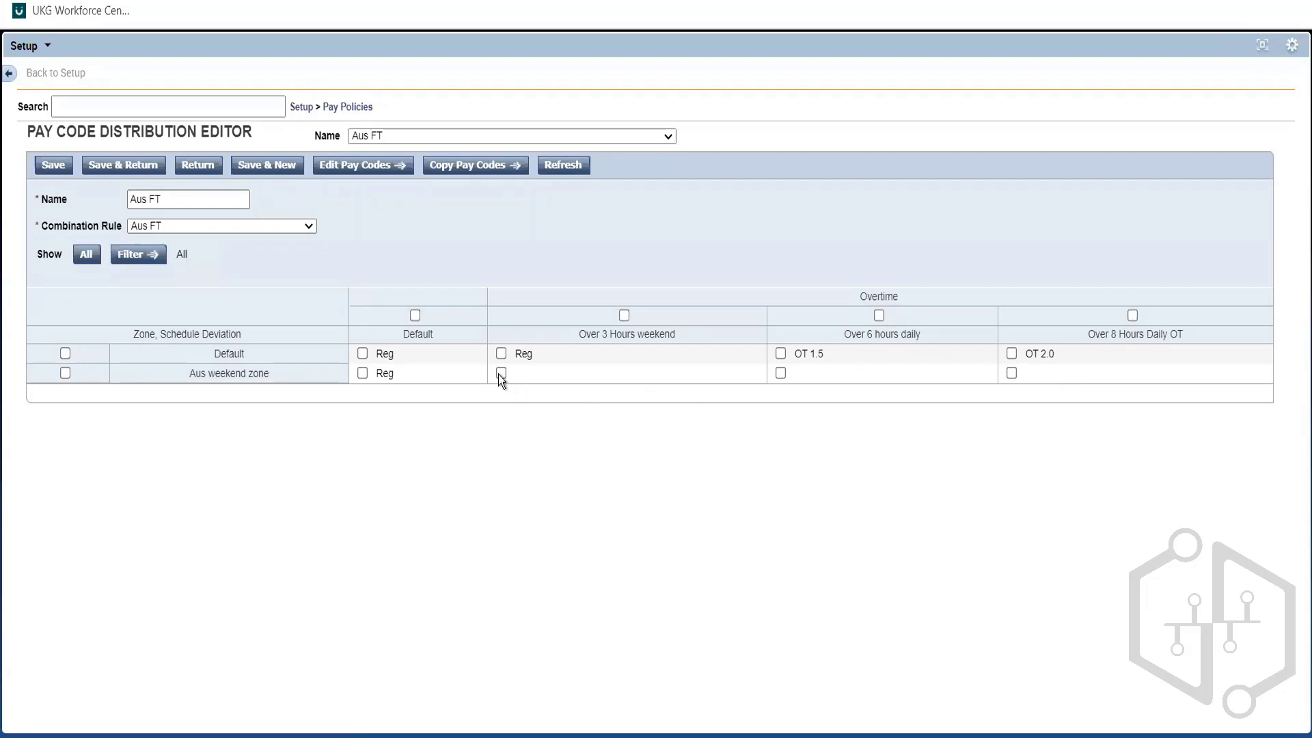
left_click(781, 373)
left_click(367, 162)
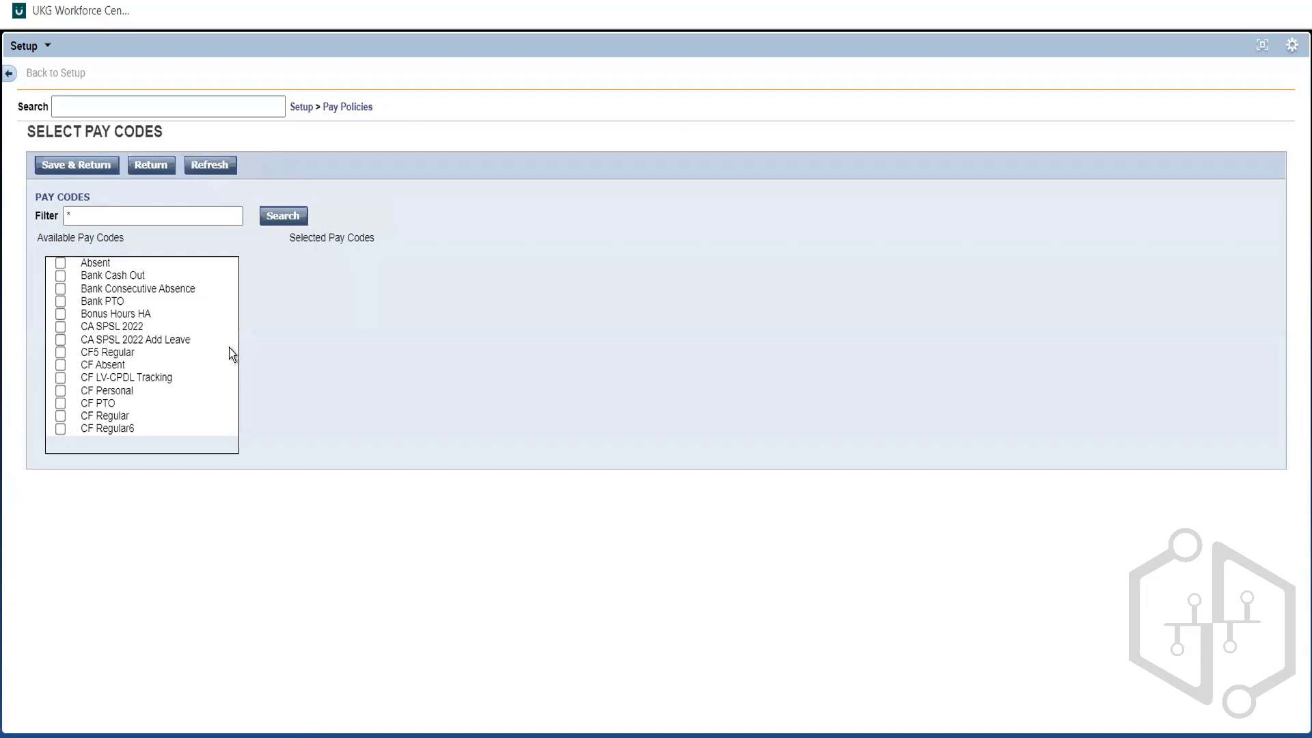
scroll(228, 348, "down", 5)
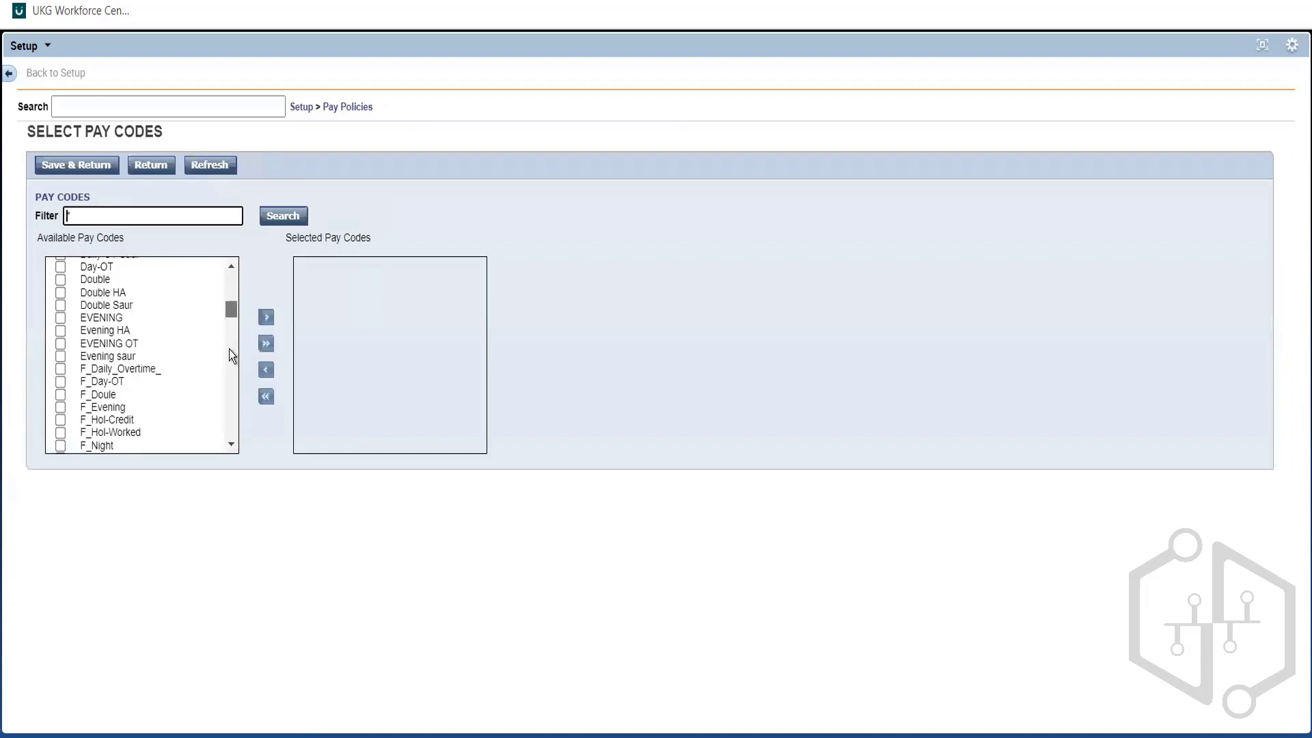
scroll(137, 308, "down", 15)
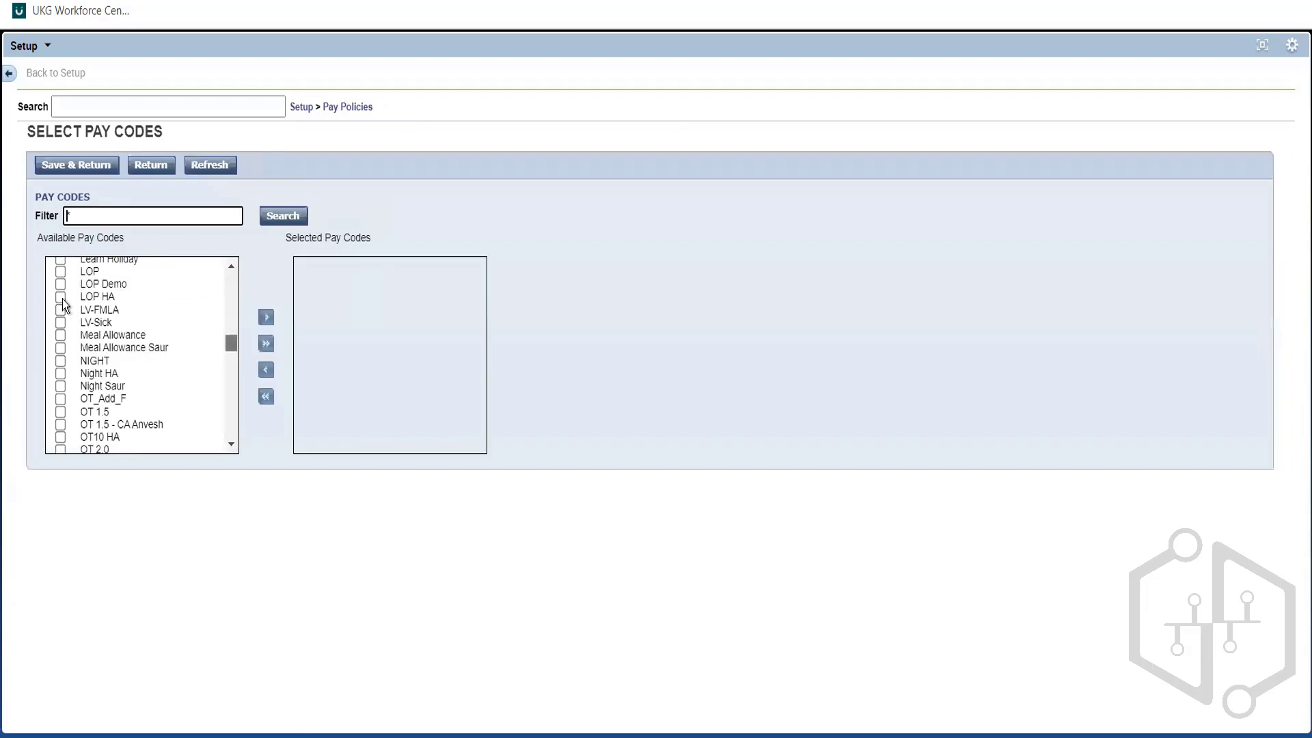
left_click(267, 318)
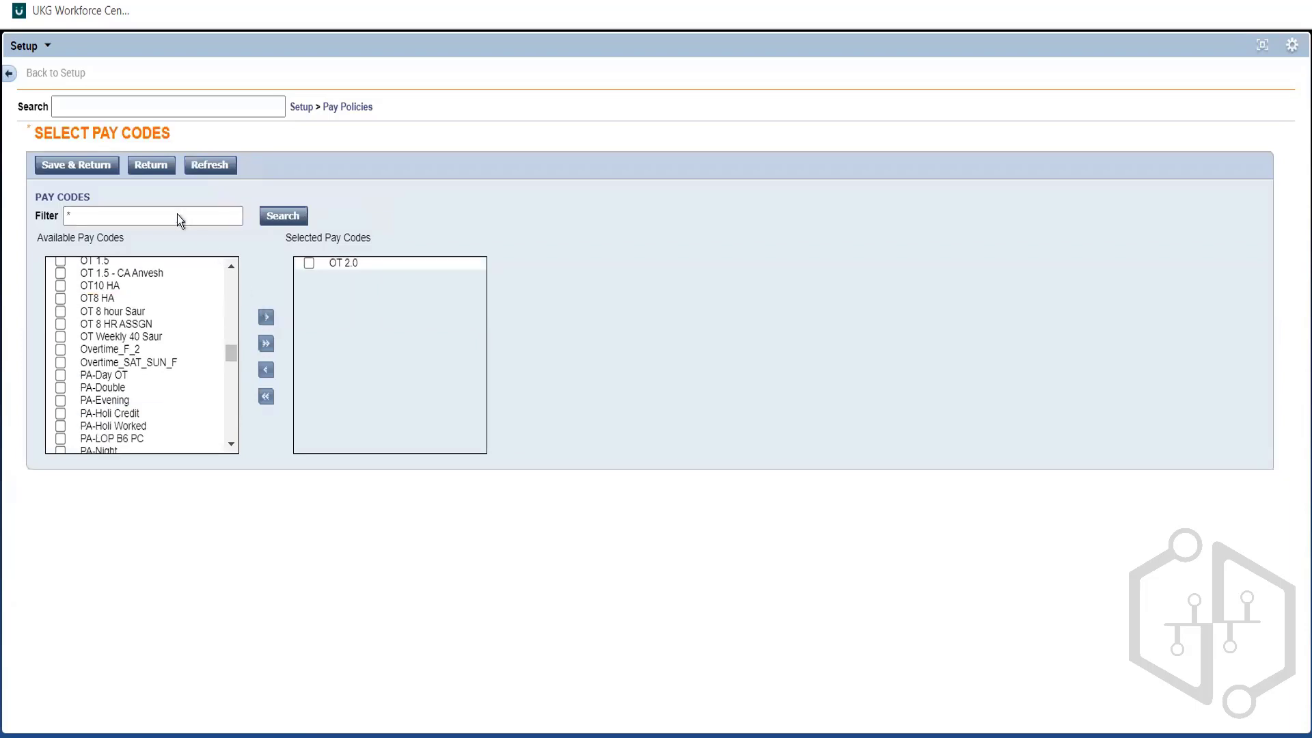
left_click(80, 165)
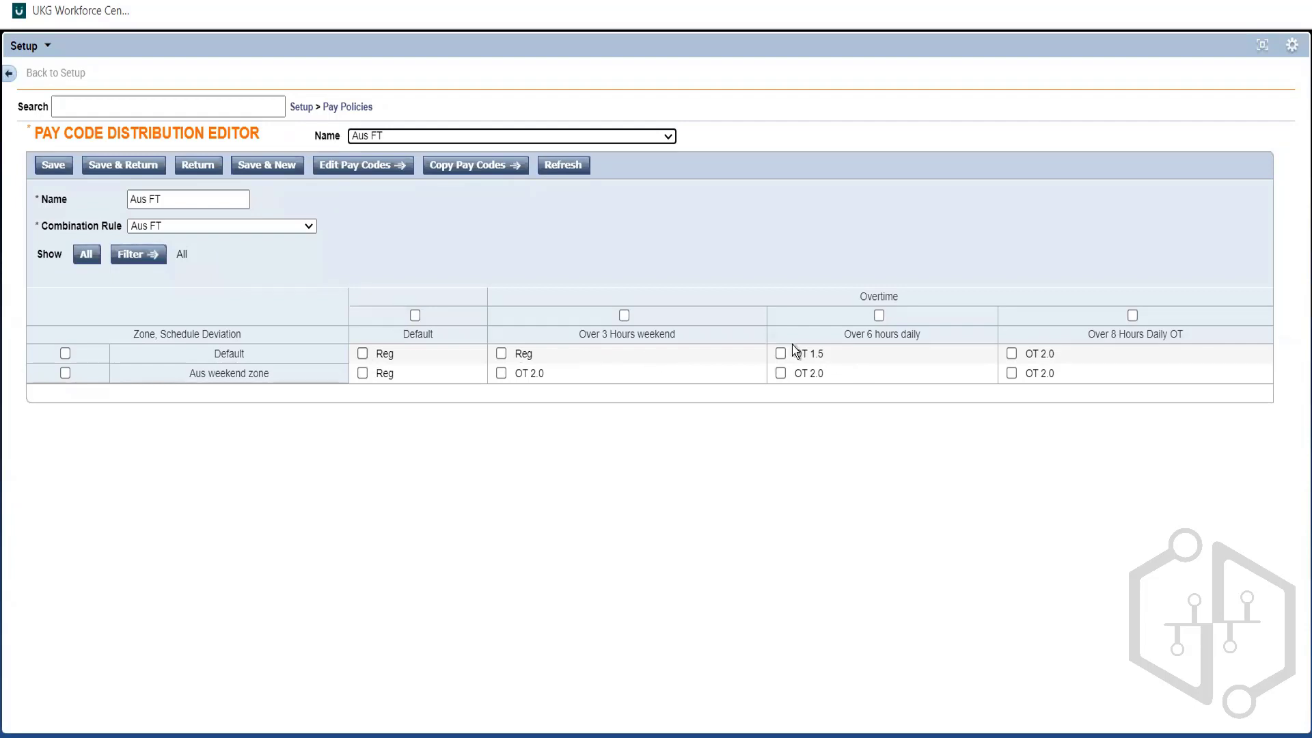
Save the Aus FT pay code distribution and leave its editor
left_click(1050, 347)
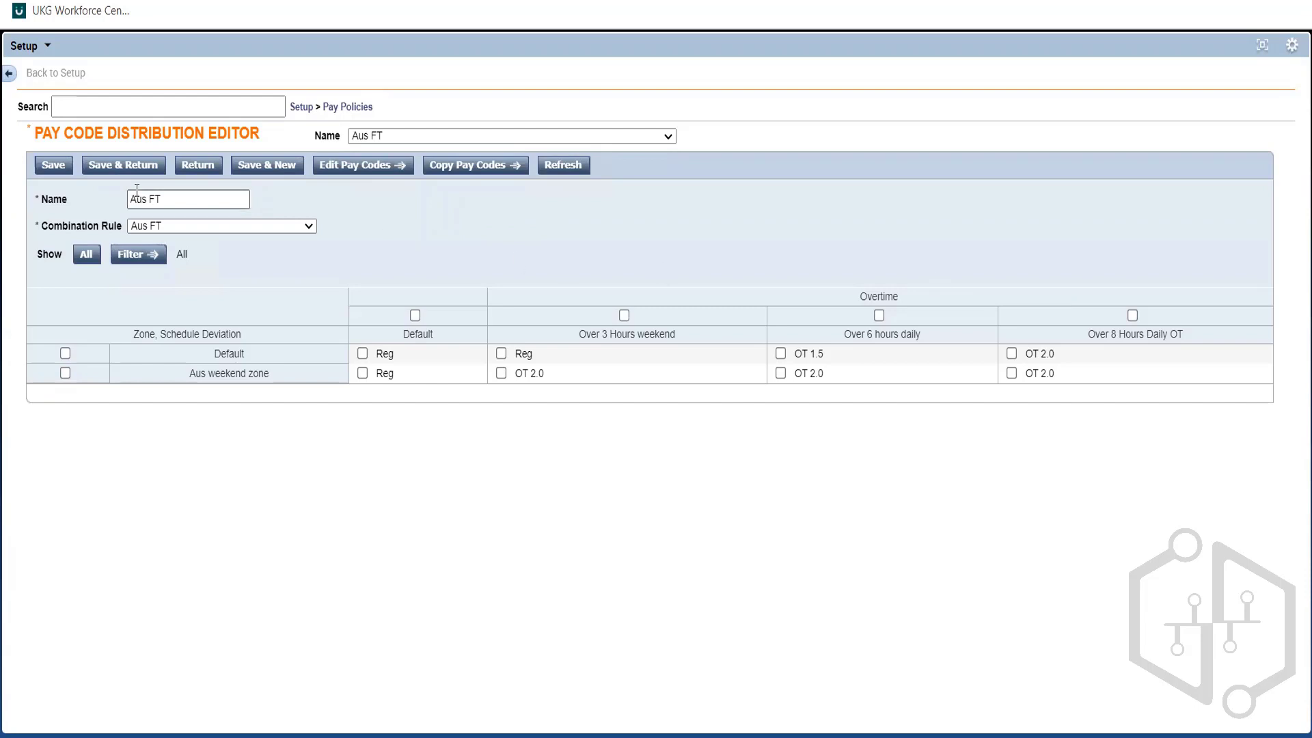
left_click(55, 166)
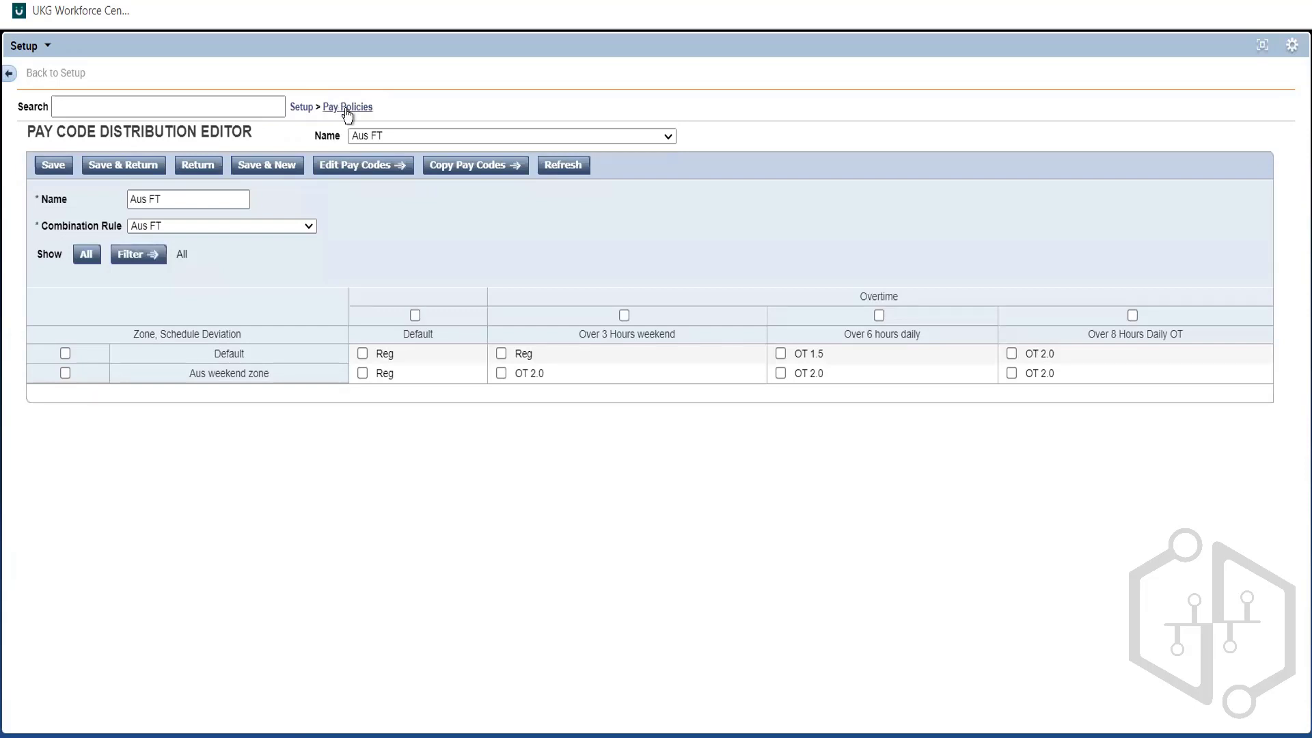
left_click(348, 106)
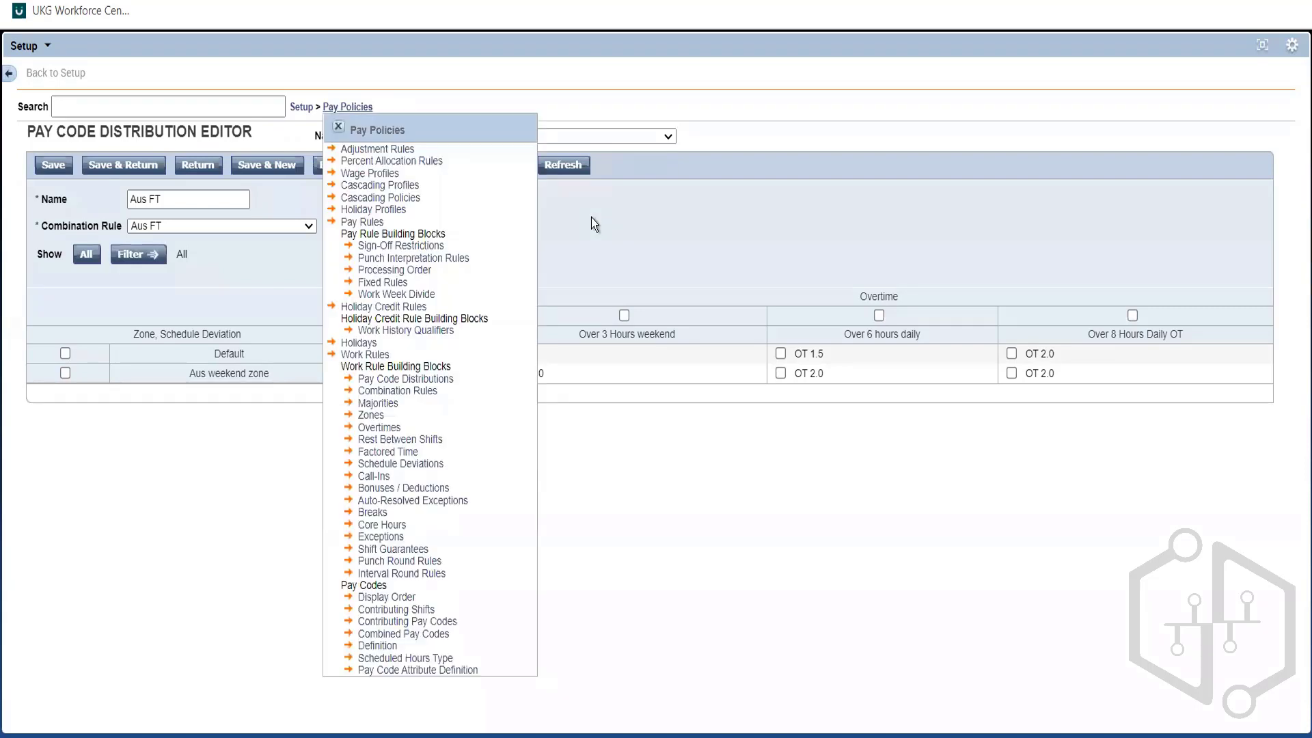
left_click(338, 127)
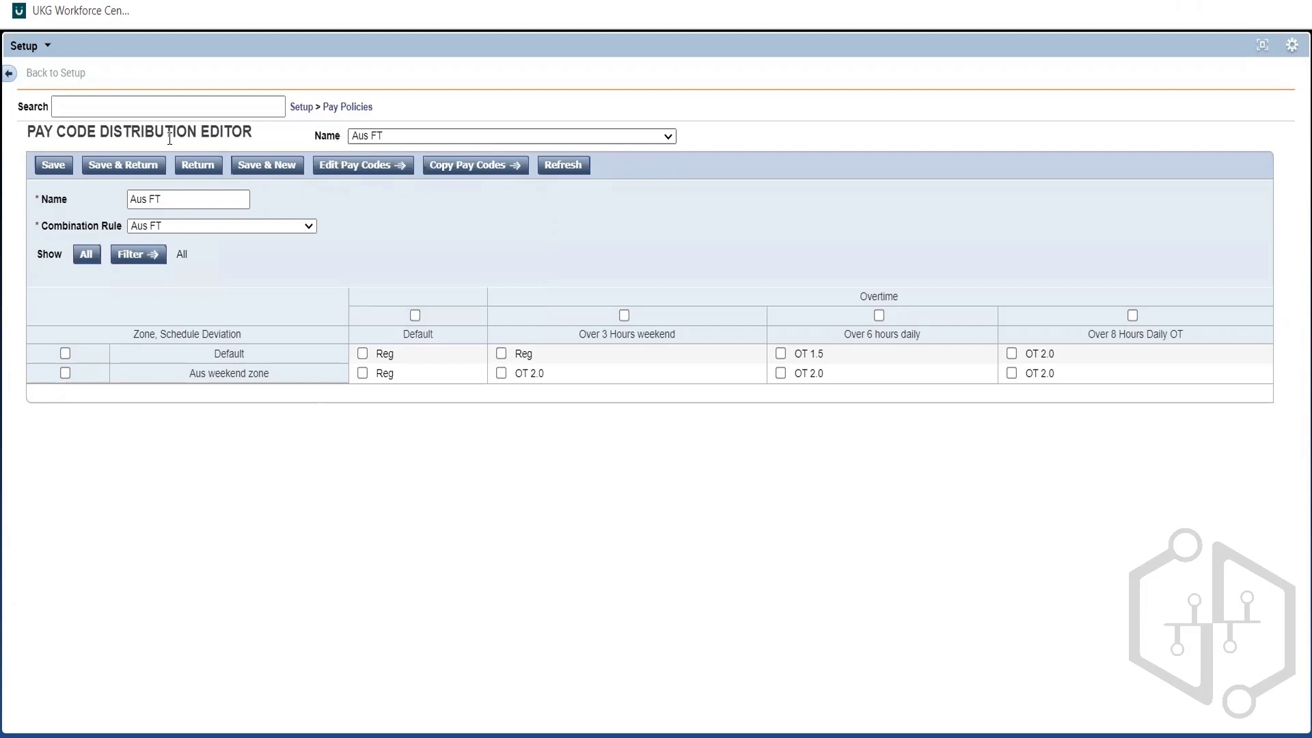
left_click(134, 162)
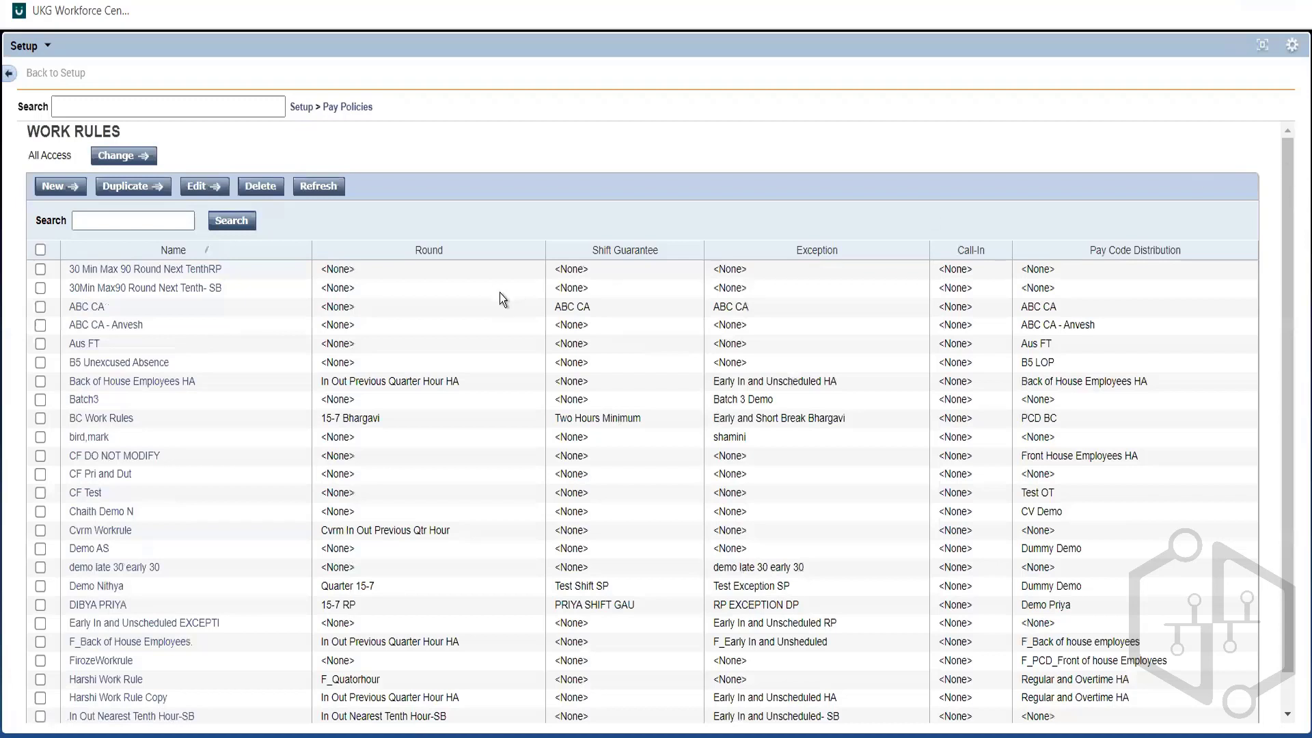
Open the Aus FT work rule and add Over 3 Hours weekend to the selected overtimes of its pay code distribution
left_click(196, 338)
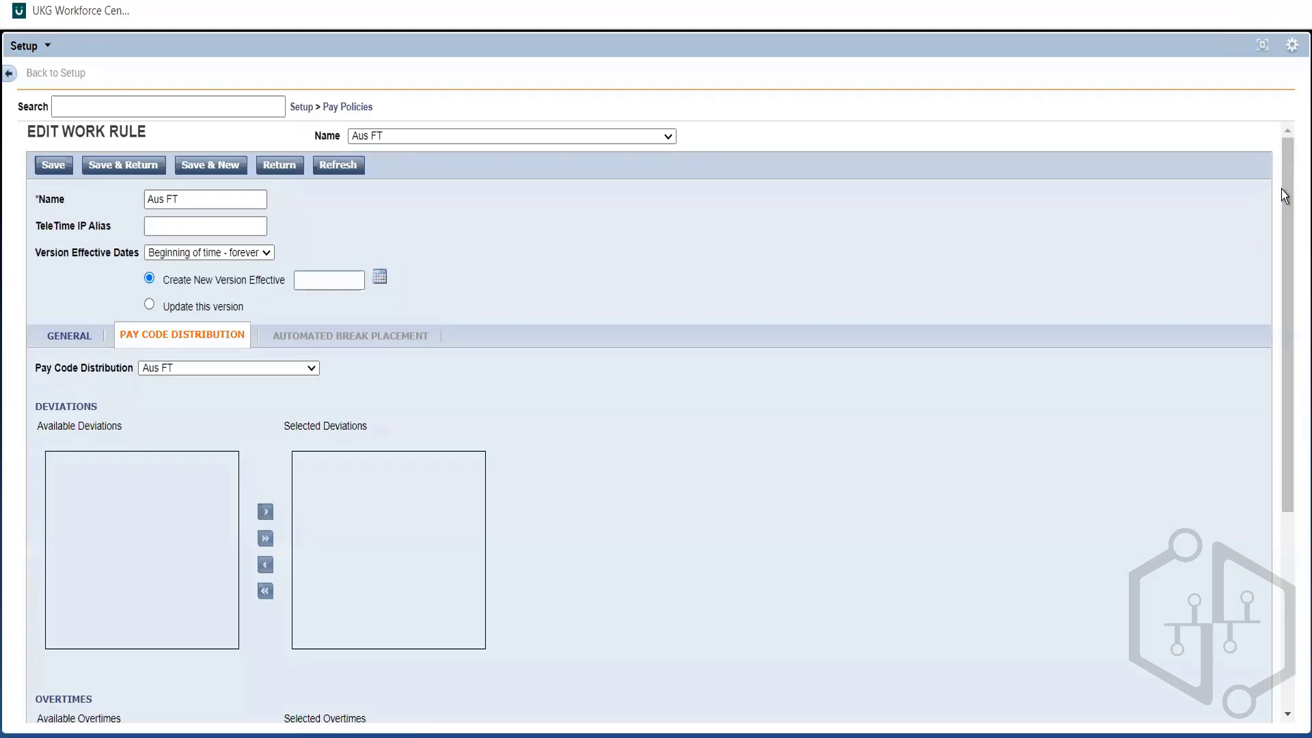
left_click_drag(1281, 233, 1281, 304)
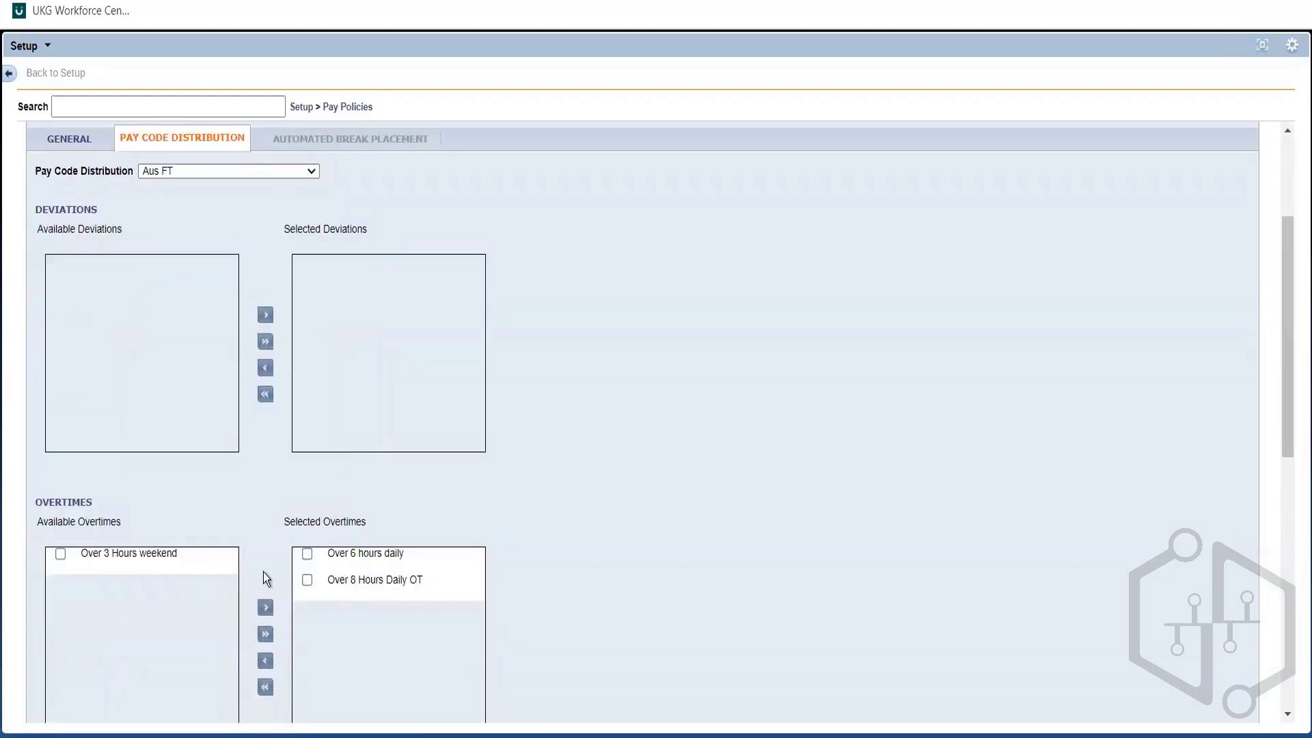
left_click(62, 555)
left_click(265, 608)
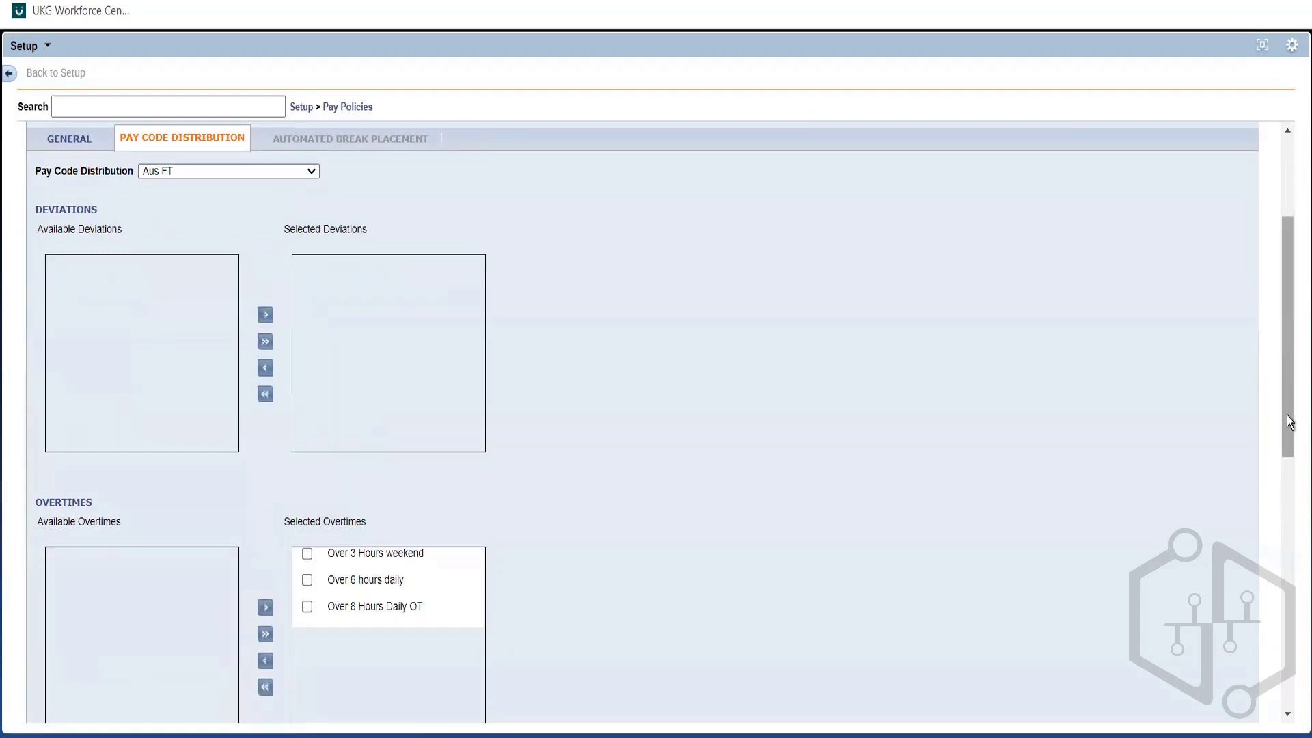
Add Aus weekend zone to the work rule's selected zones, save the Aus FT work rule and return to the list
scroll(103, 445, "down", 5)
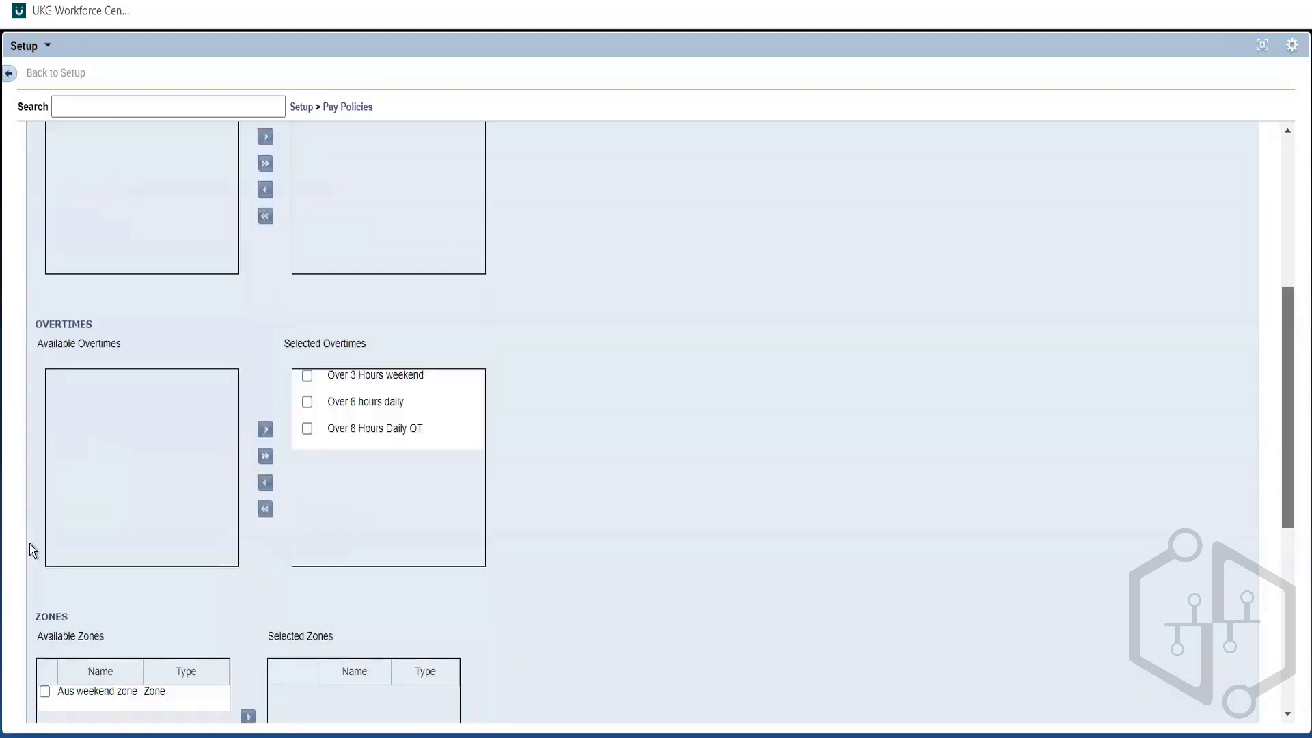
scroll(229, 550, "down", 1)
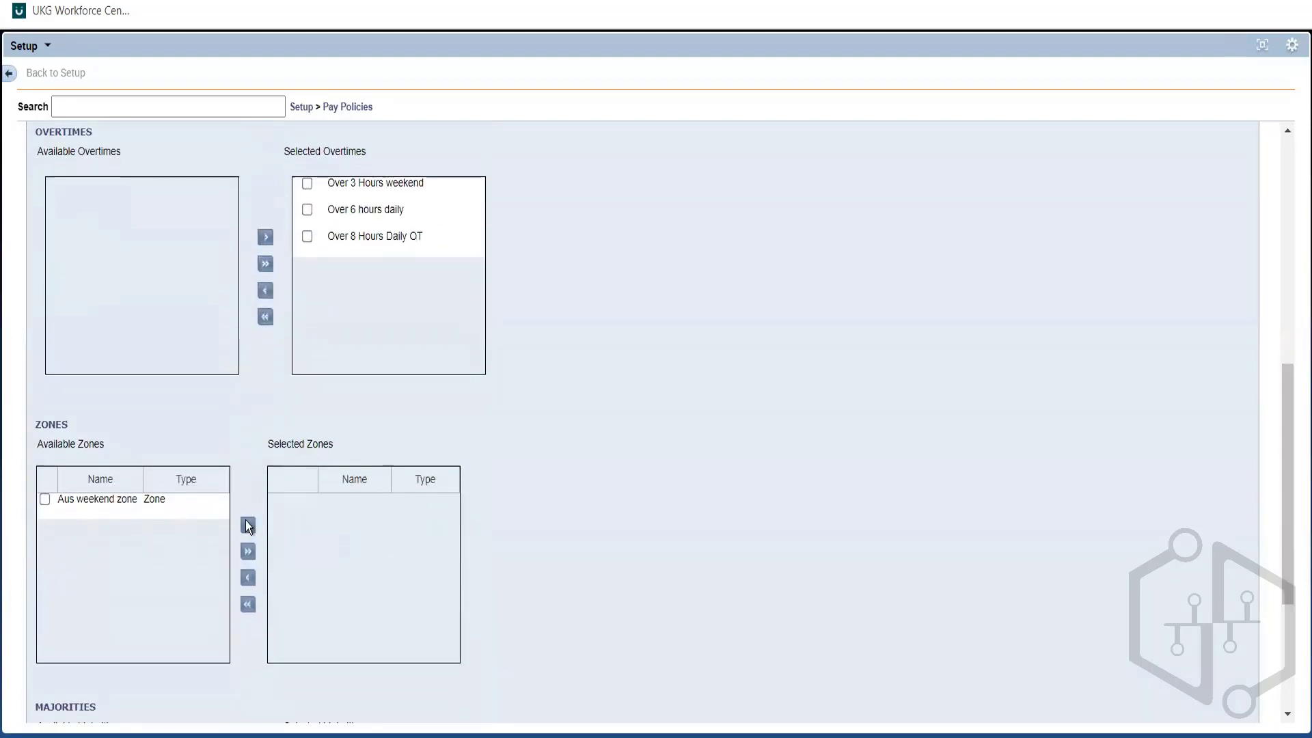
left_click(247, 525)
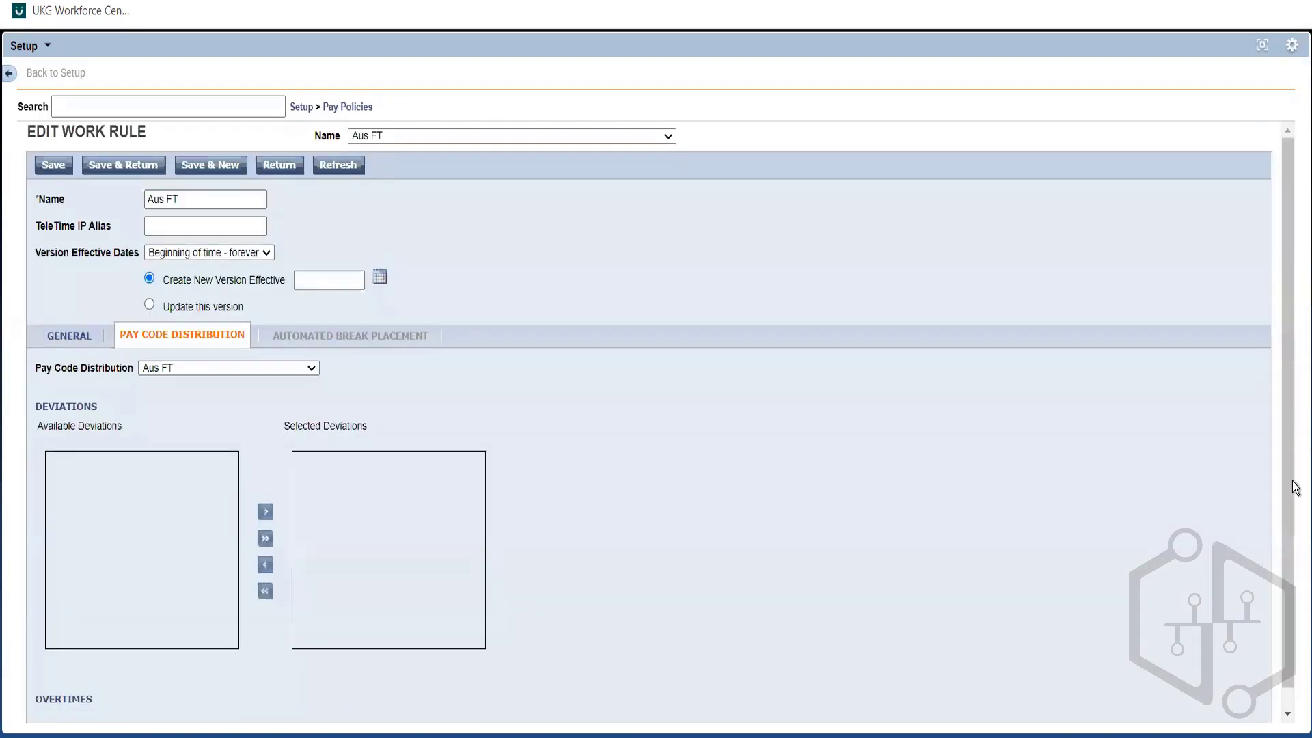
scroll(1295, 459, "down", 1)
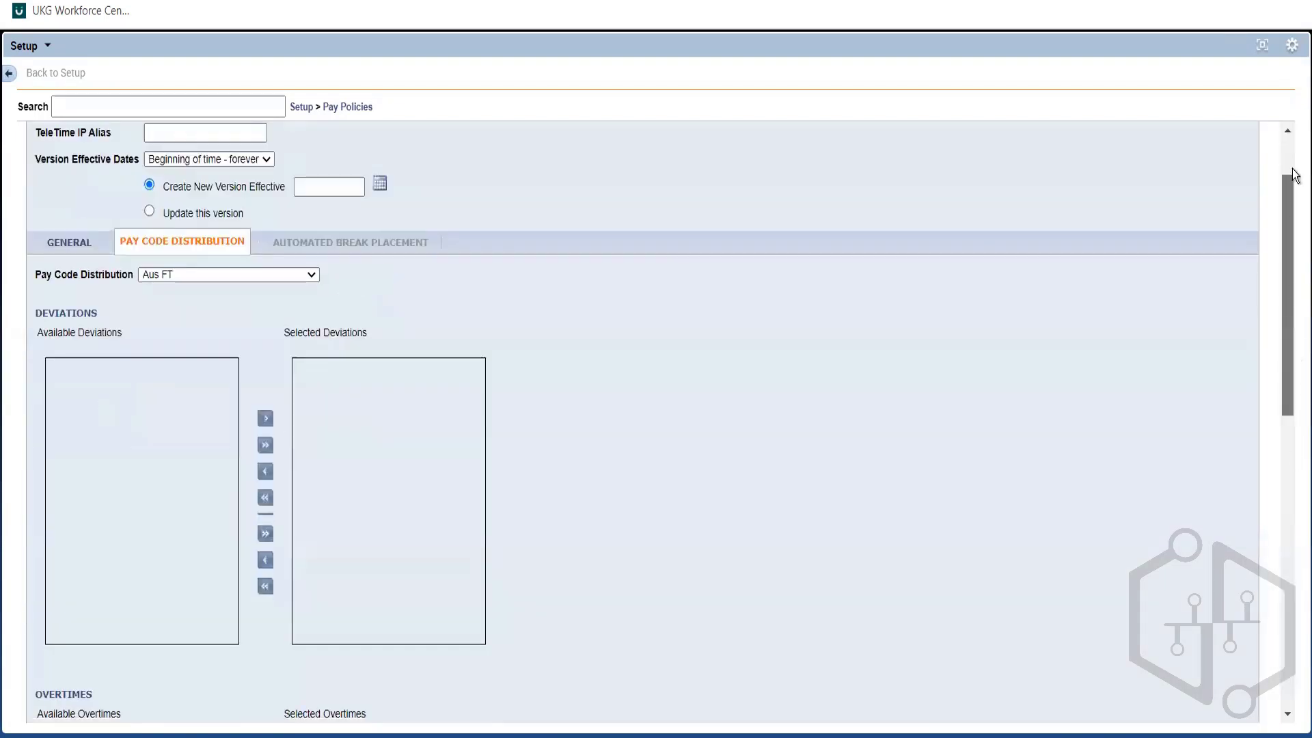
scroll(132, 185, "down", 7)
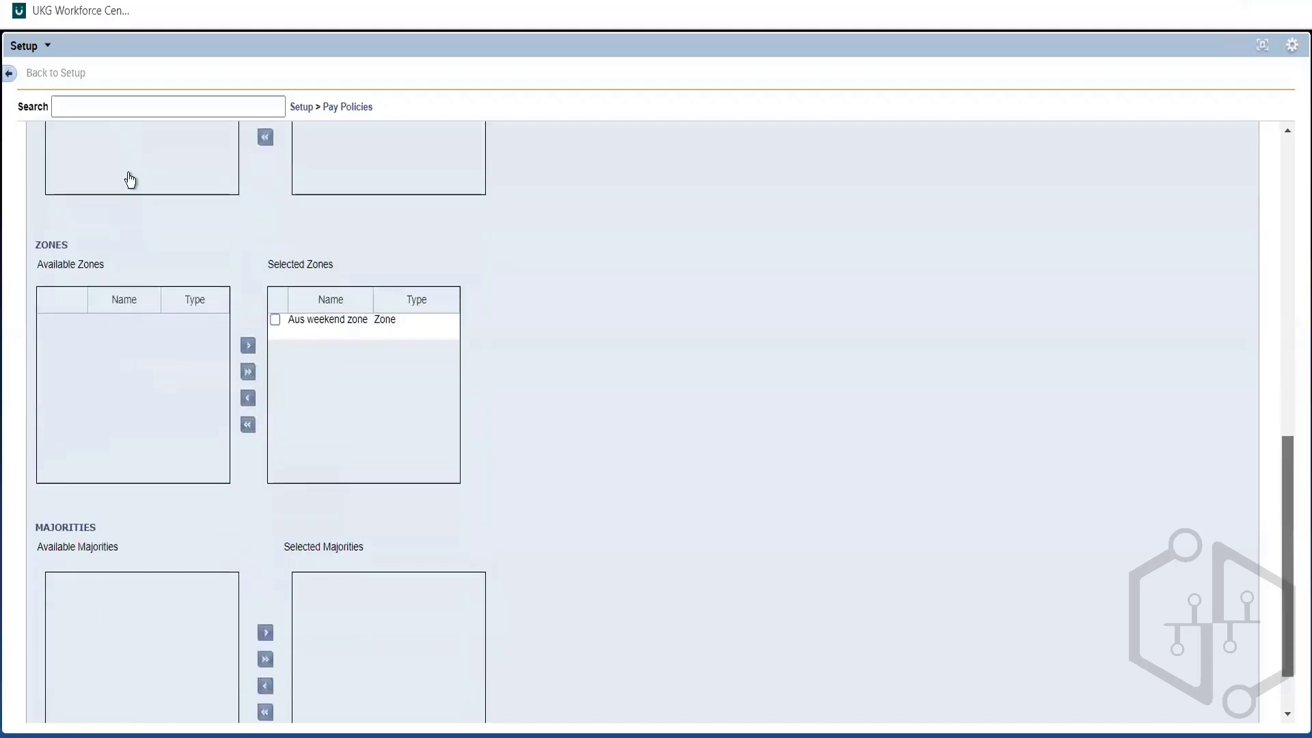
scroll(157, 287, "up", 4)
scroll(154, 304, "up", 5)
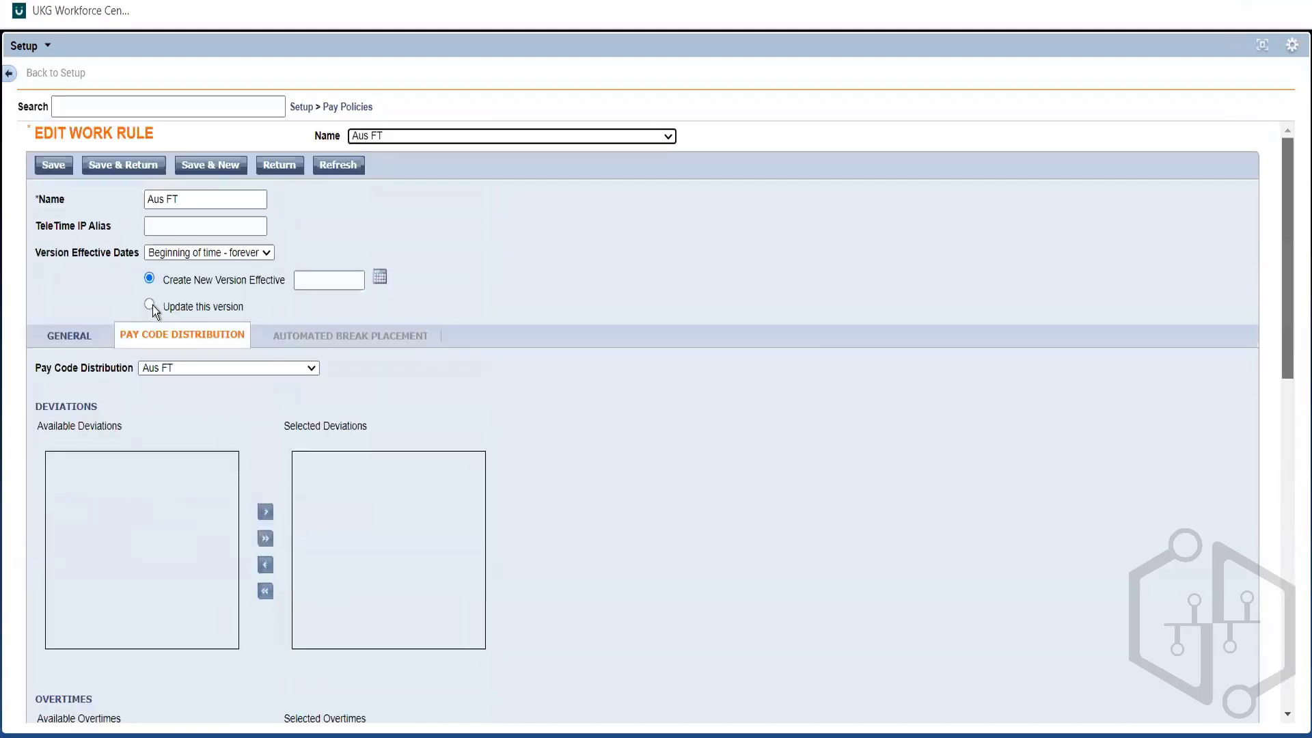
left_click(121, 168)
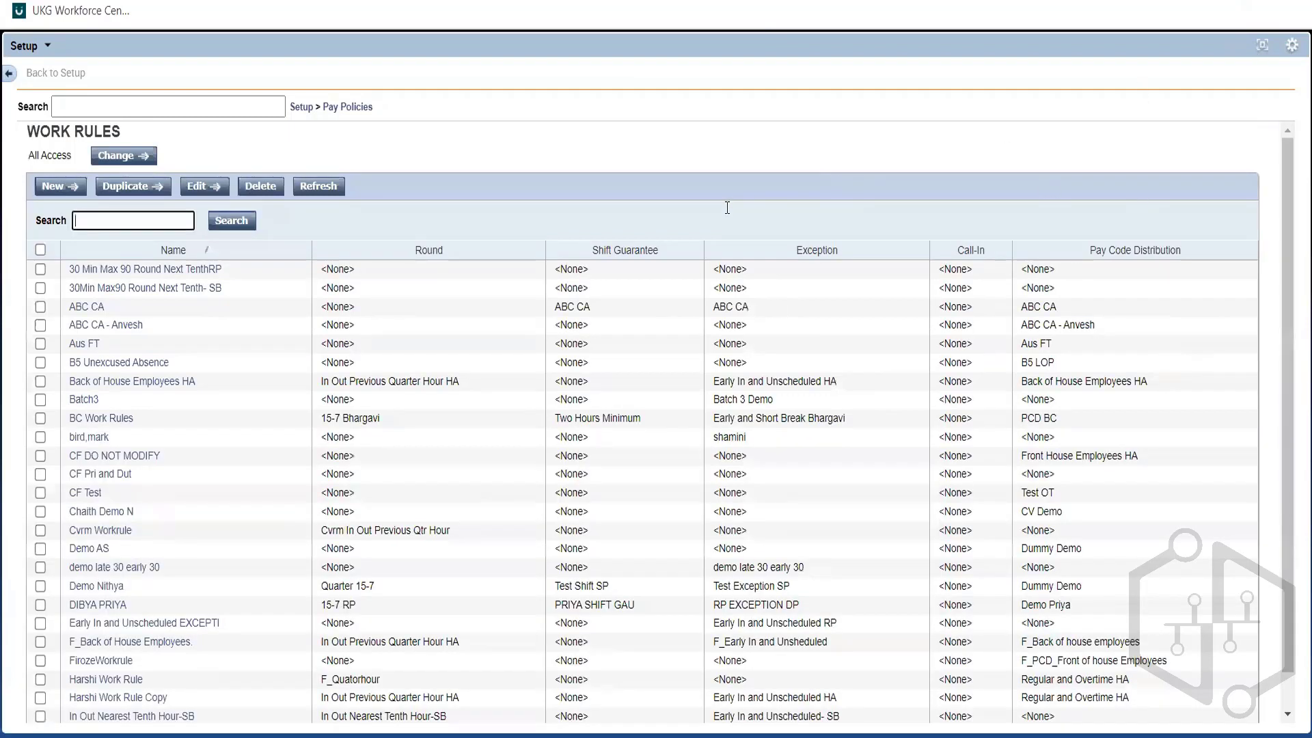
Switch to the employee's timecard, inspect the pay code totals and refresh the timecard
left_click(257, 108)
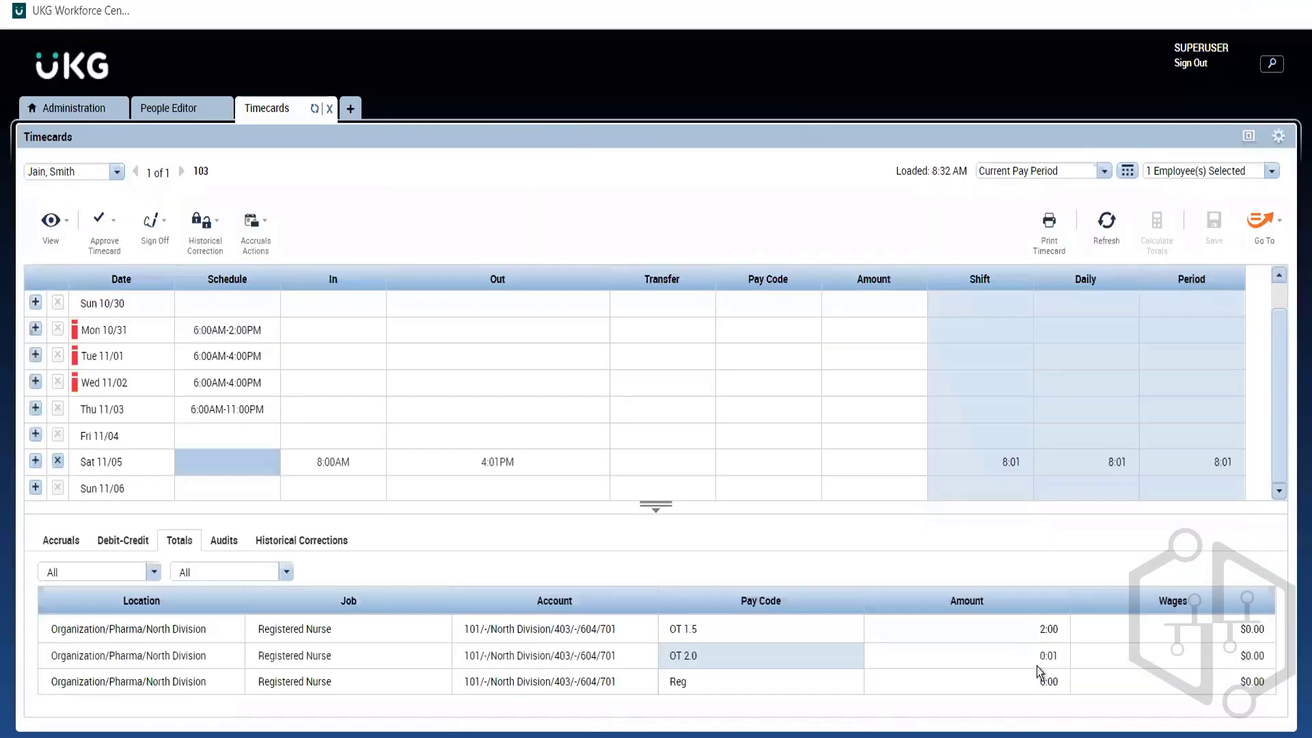
left_click(1038, 669)
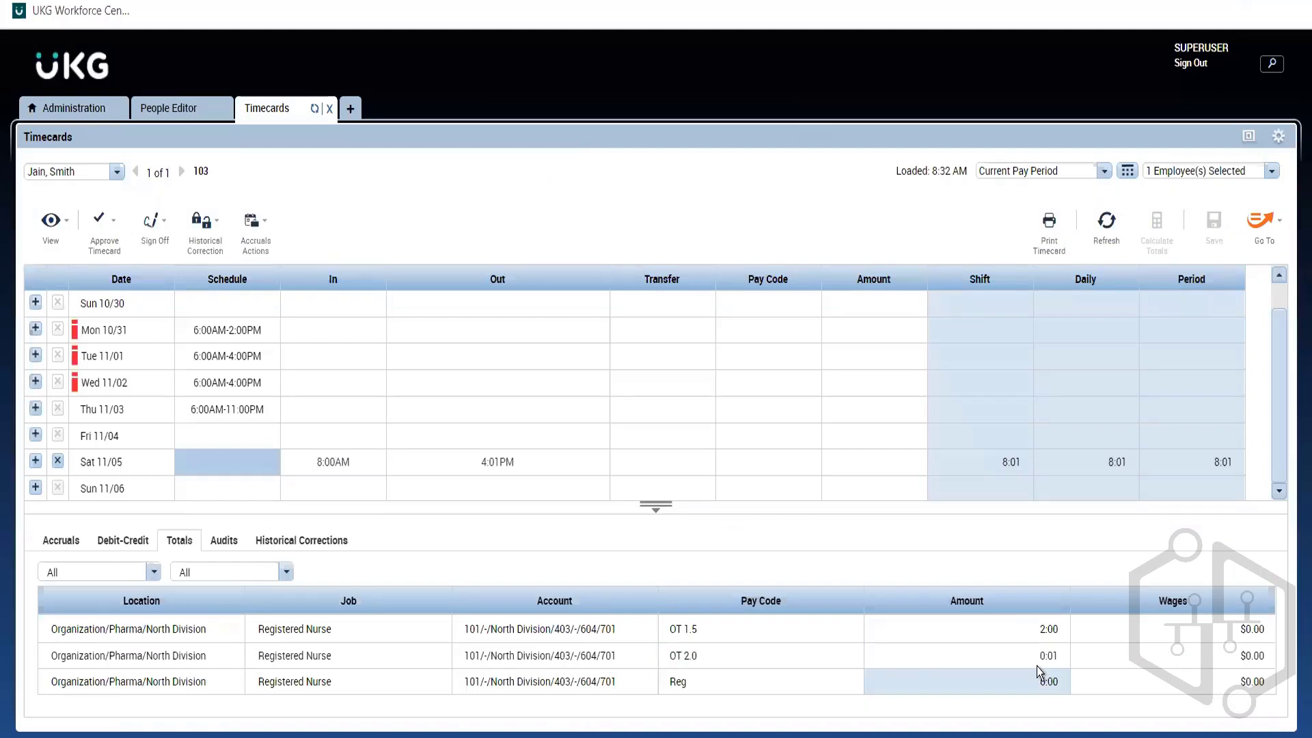
left_click(1036, 666)
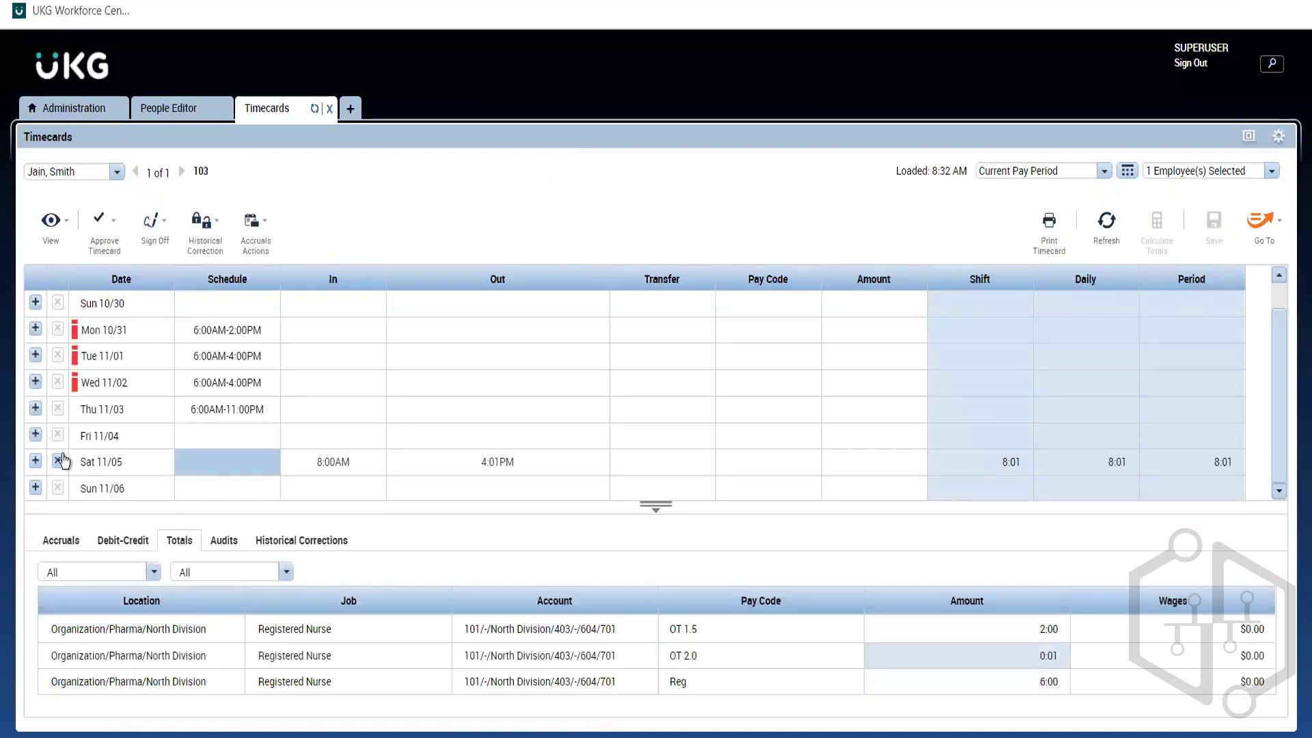
left_click(62, 459)
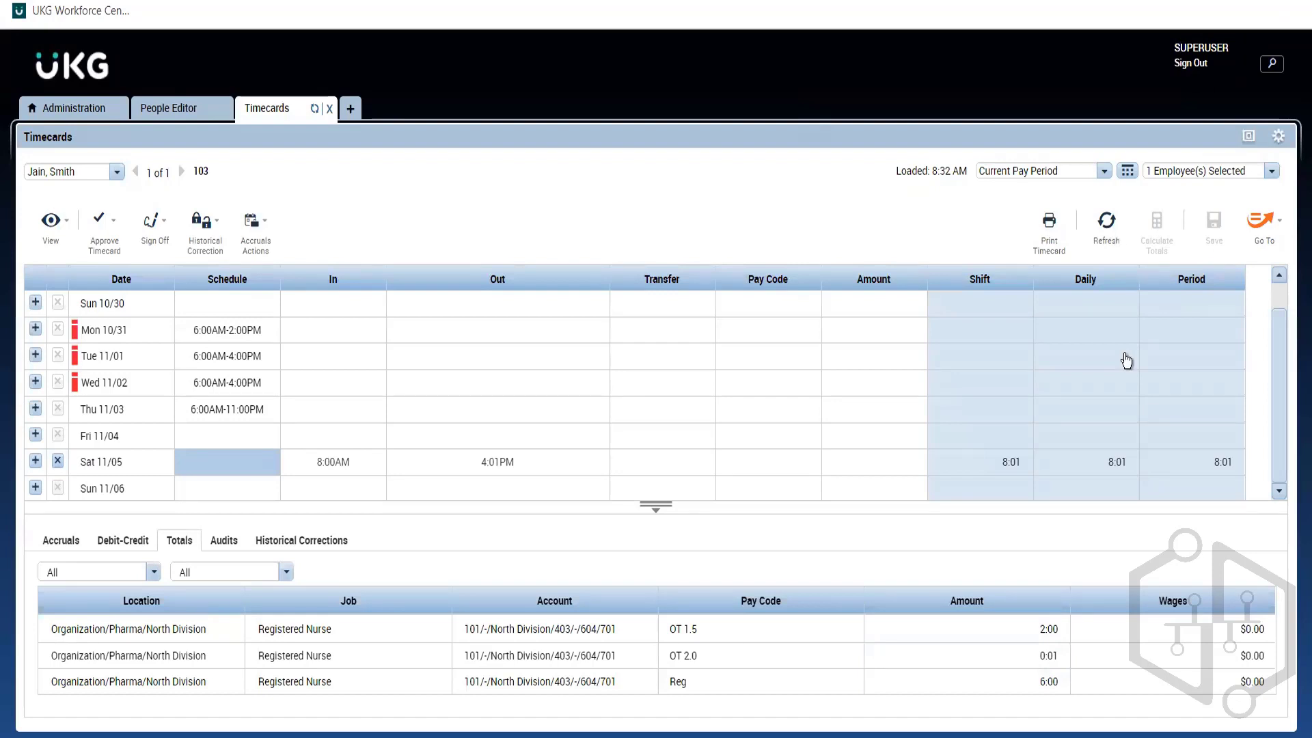
left_click(1107, 220)
Close the timecard, reopen it from the employee's People Editor record and set its period to Current Pay Period
left_click(331, 109)
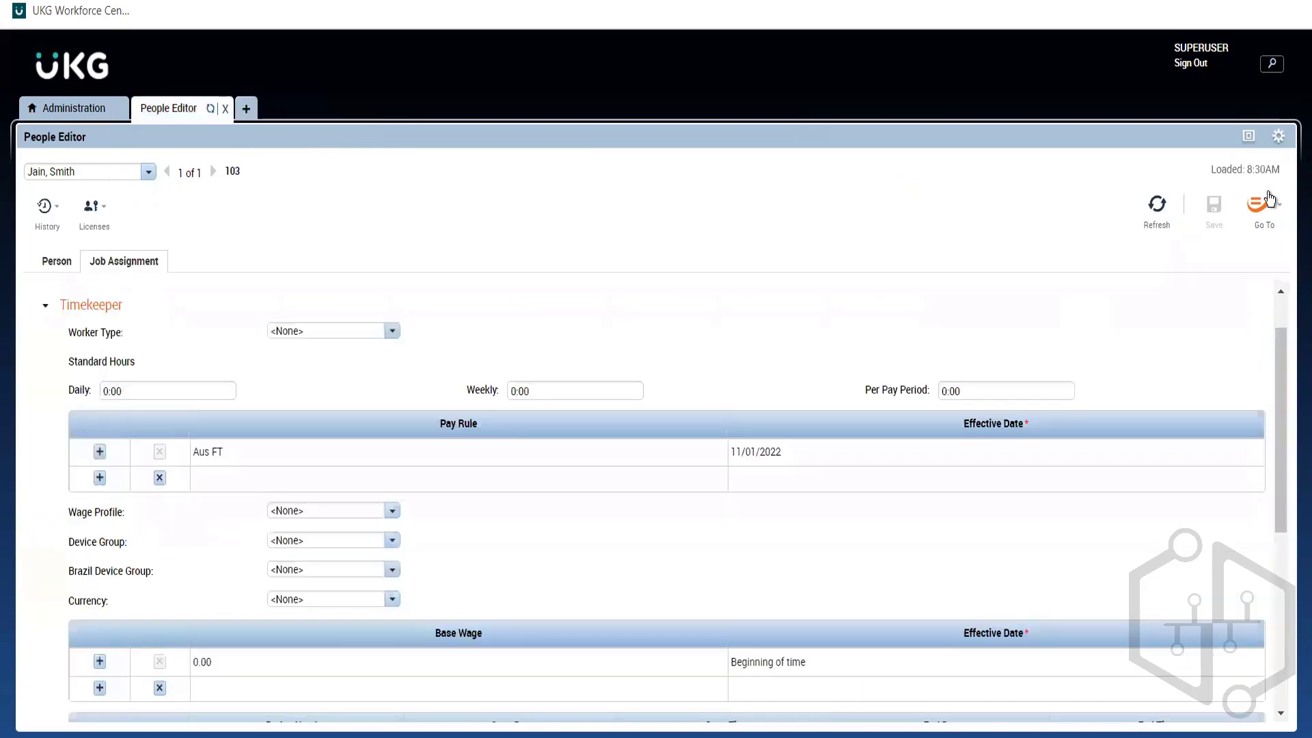
left_click(1269, 199)
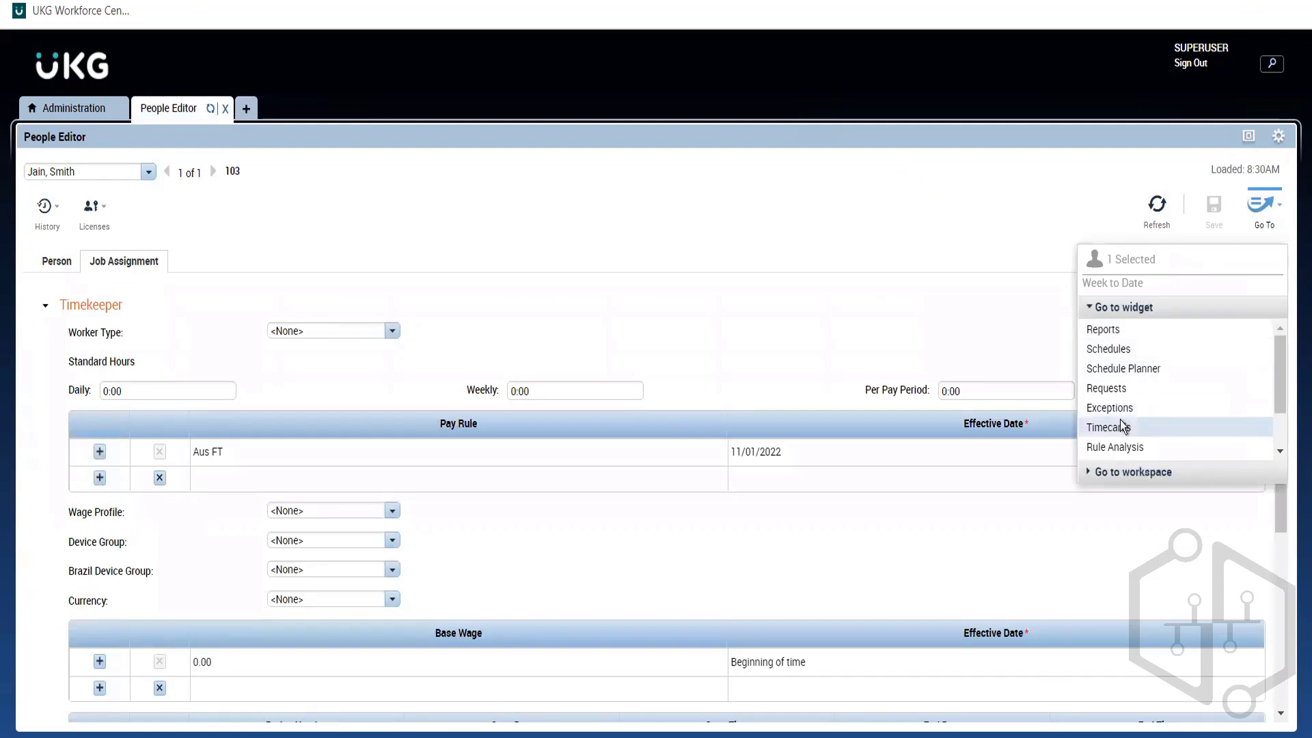
left_click(1123, 426)
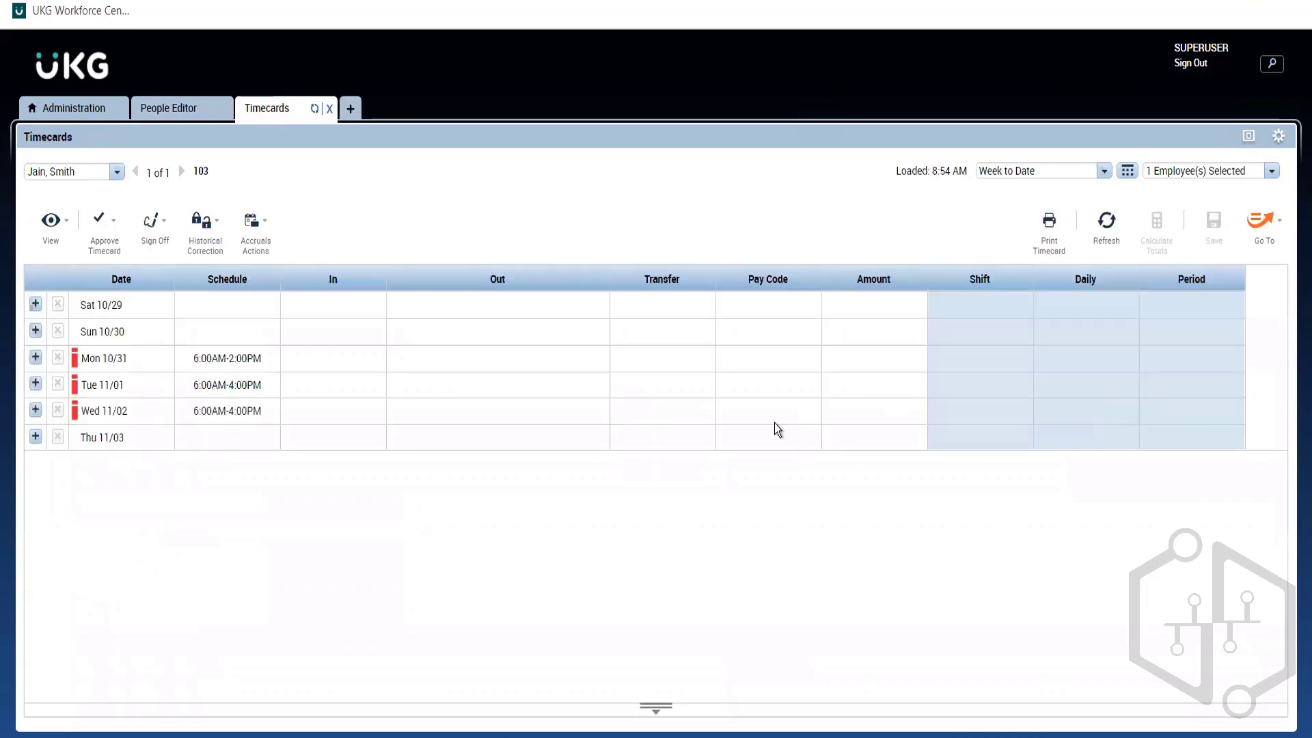
left_click(995, 180)
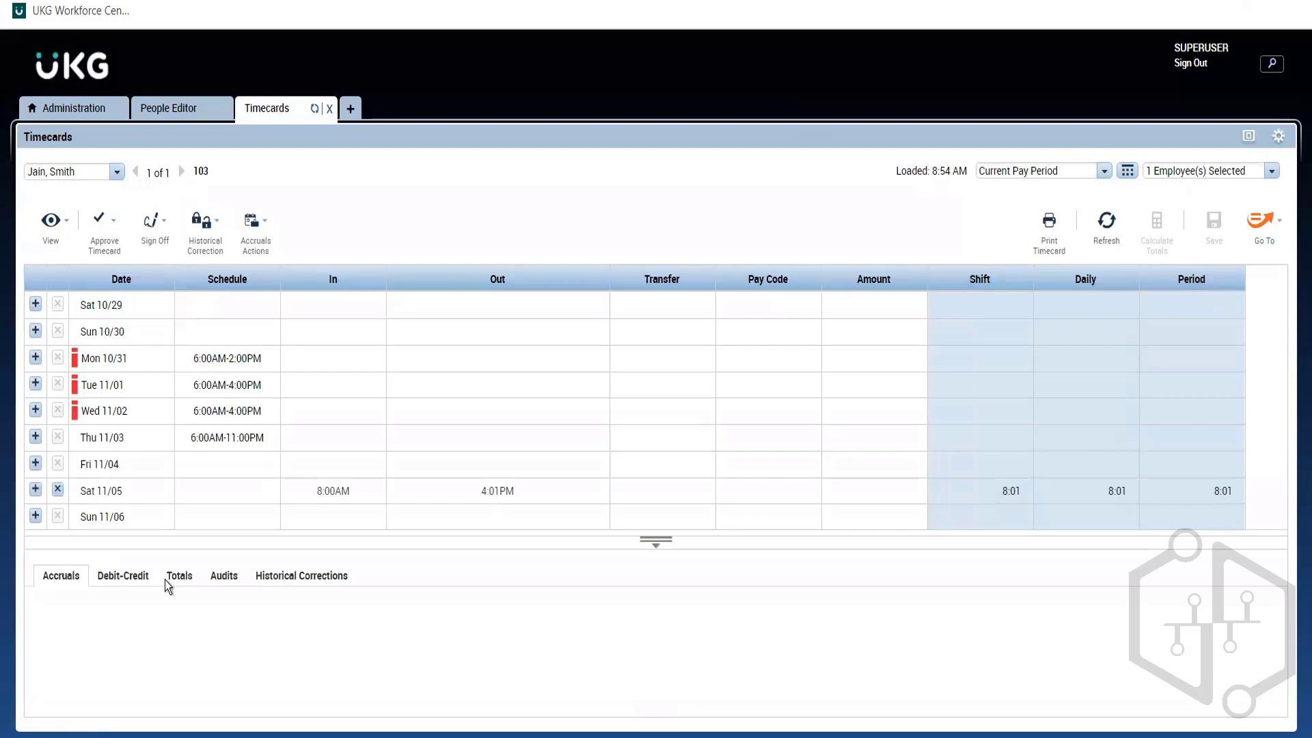
Show the timecard totals in an enlarged pane and examine the OT 2.0 and Reg amounts for the Saturday shift
left_click(165, 580)
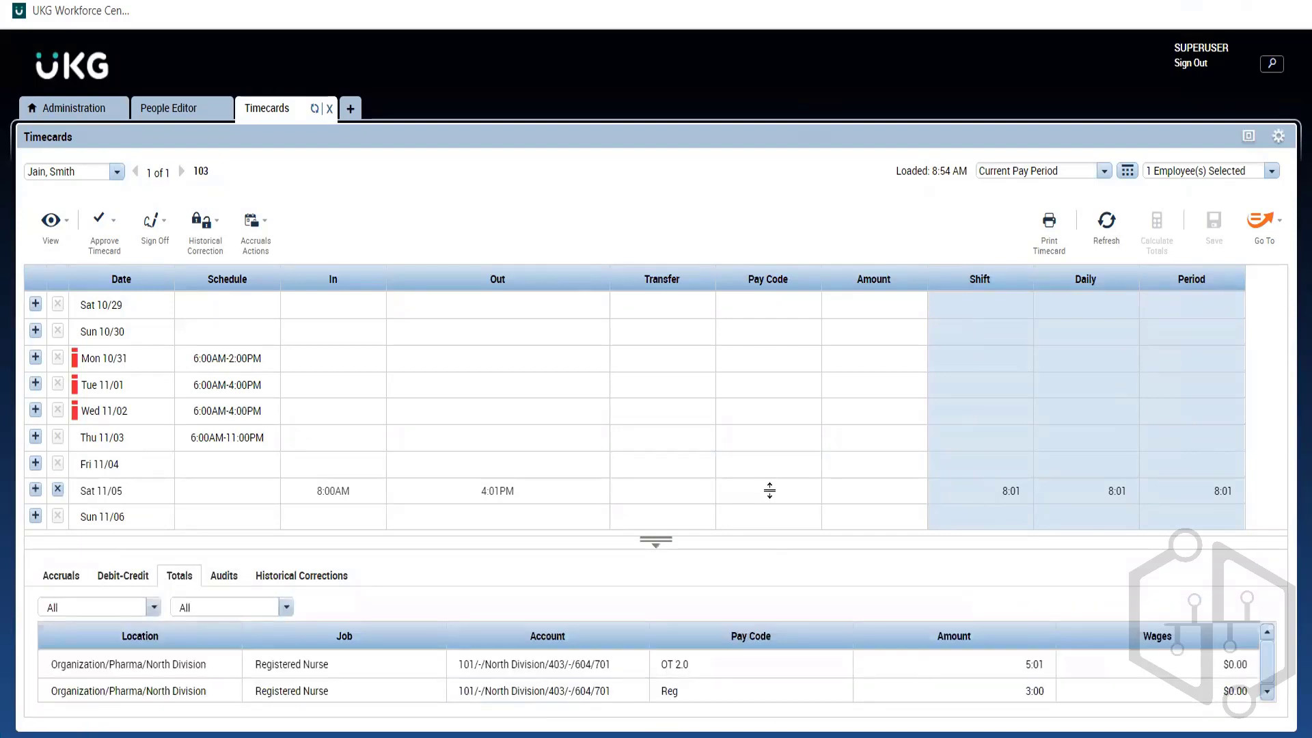
left_click_drag(769, 493, 771, 511)
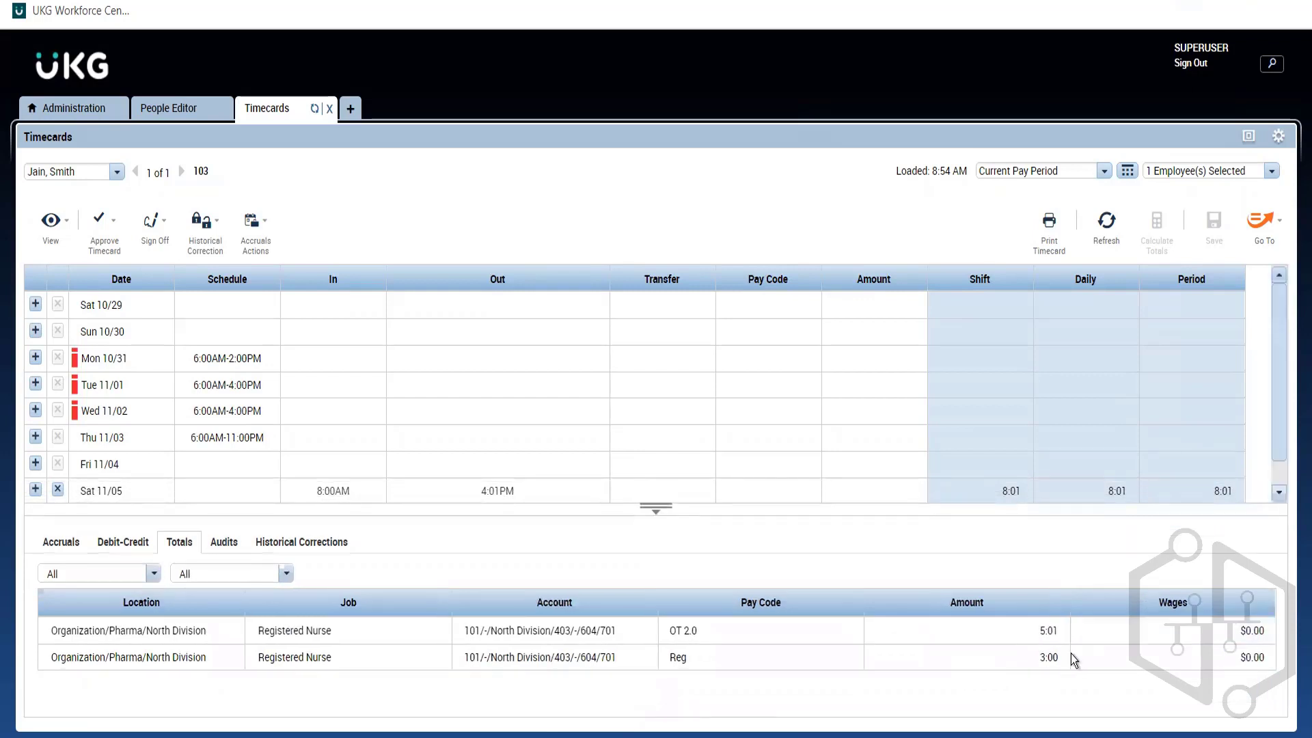
left_click(1019, 638)
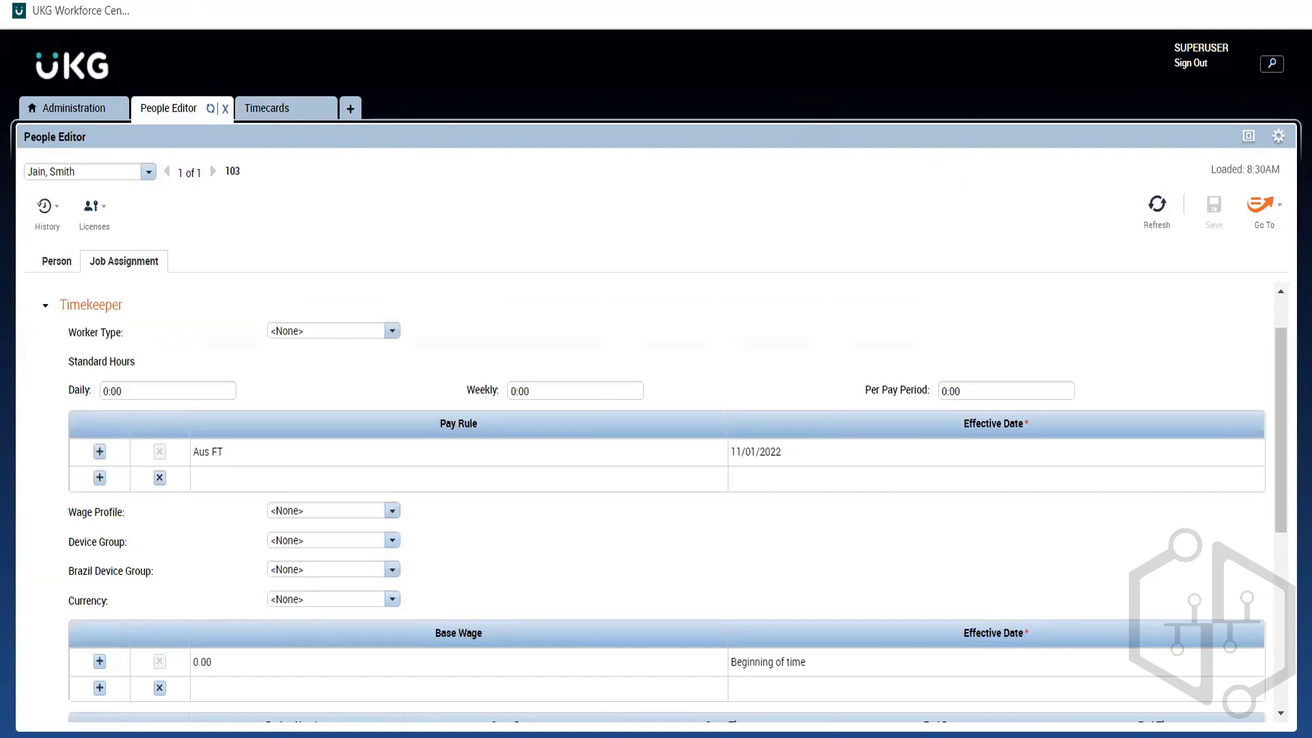
Switch to the Req note in Notepad, add a long run of blank lines below the overtime list, and return to UKG Workforce Central
mouse_move(260, 43)
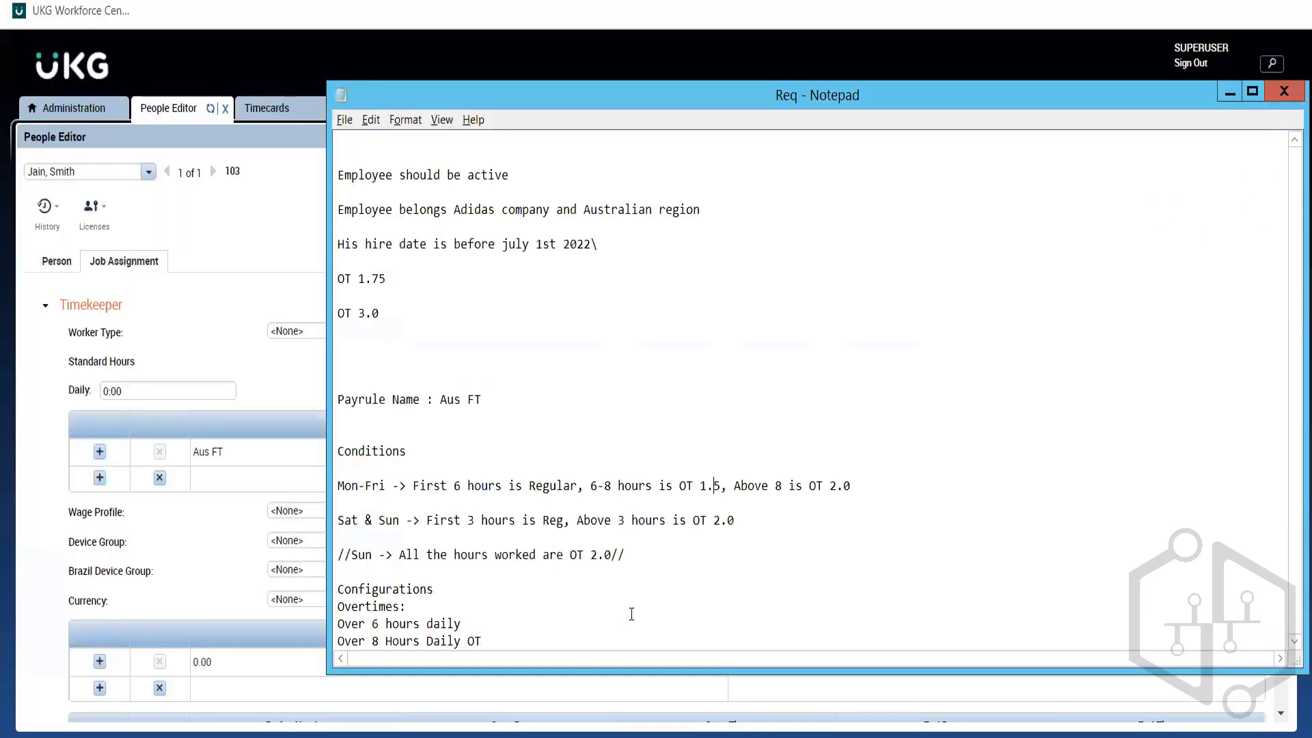
key("Return")
key("Return")
key("Return")
key("Return")
key("Return")
key("Return")
key("Return")
key("Return")
key("Return")
key("Return")
key("Return")
key("Return")
key("Return")
key("Return")
key("Return")
key("Return")
key("Return")
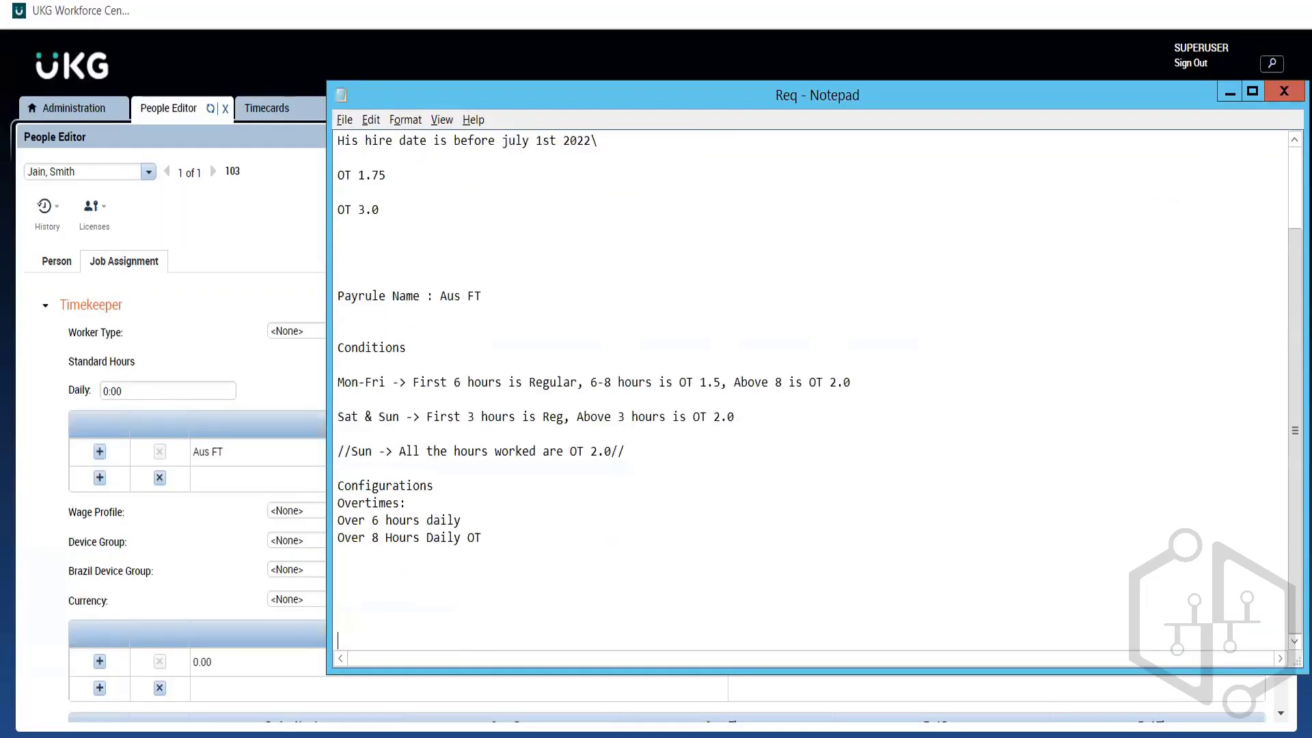
key("Return")
key("Return")
key("Return")
key("Return")
key("Return")
key("Return")
key("Return")
key("Return")
key("Return")
key("Return")
key("Return")
key("Return")
key("Return")
key("Return")
key("Return")
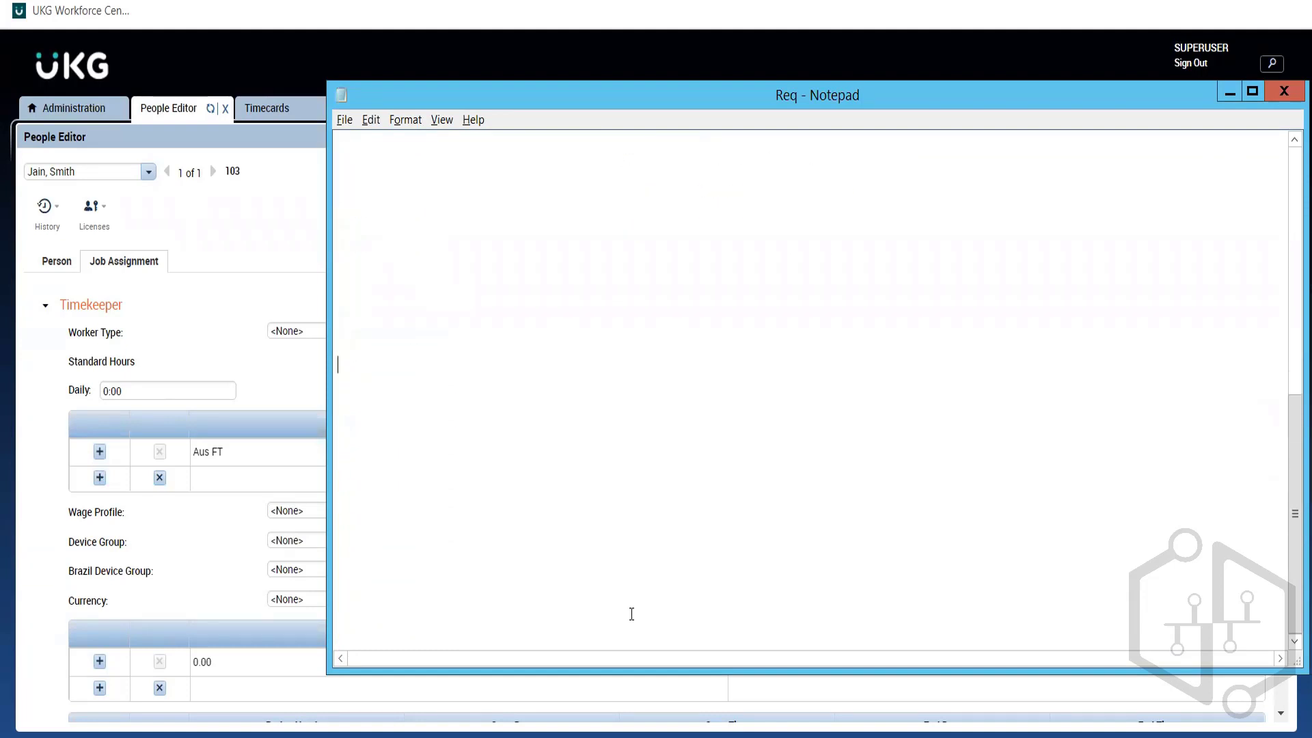
key("Up")
key("Up")
key("Up")
left_click(97, 109)
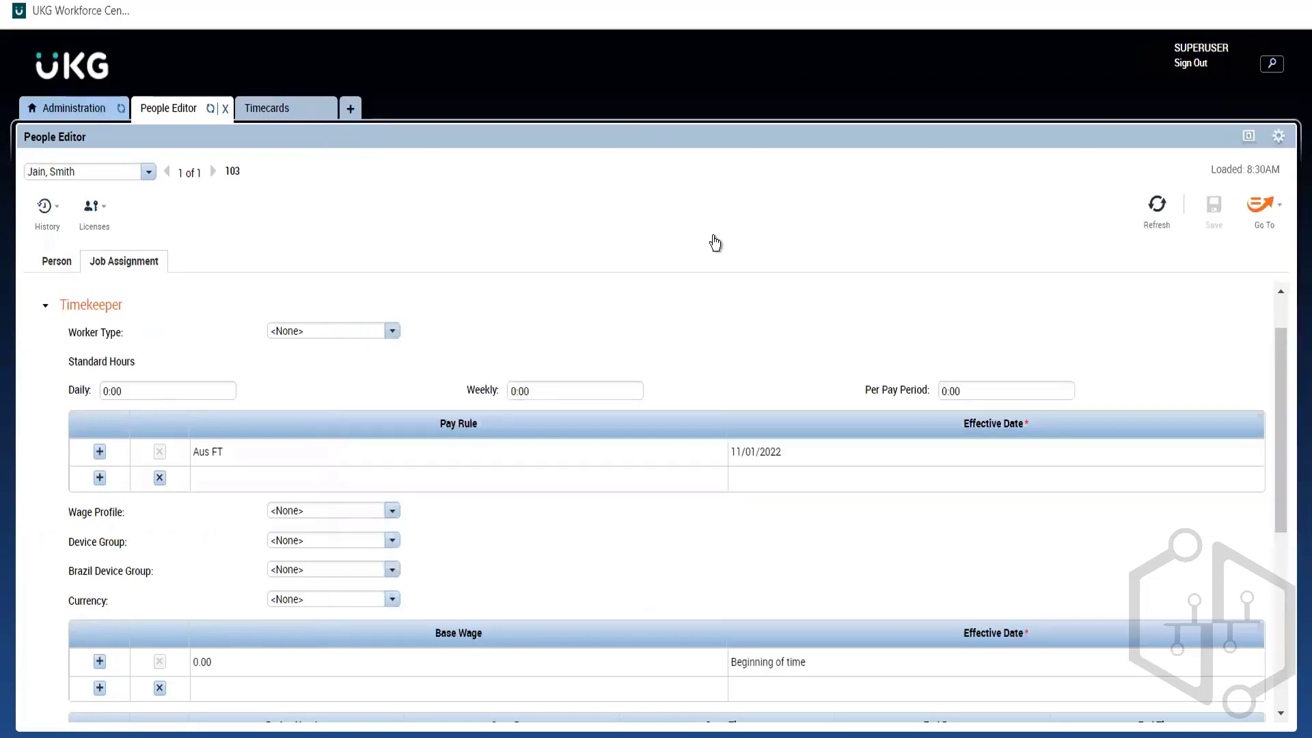